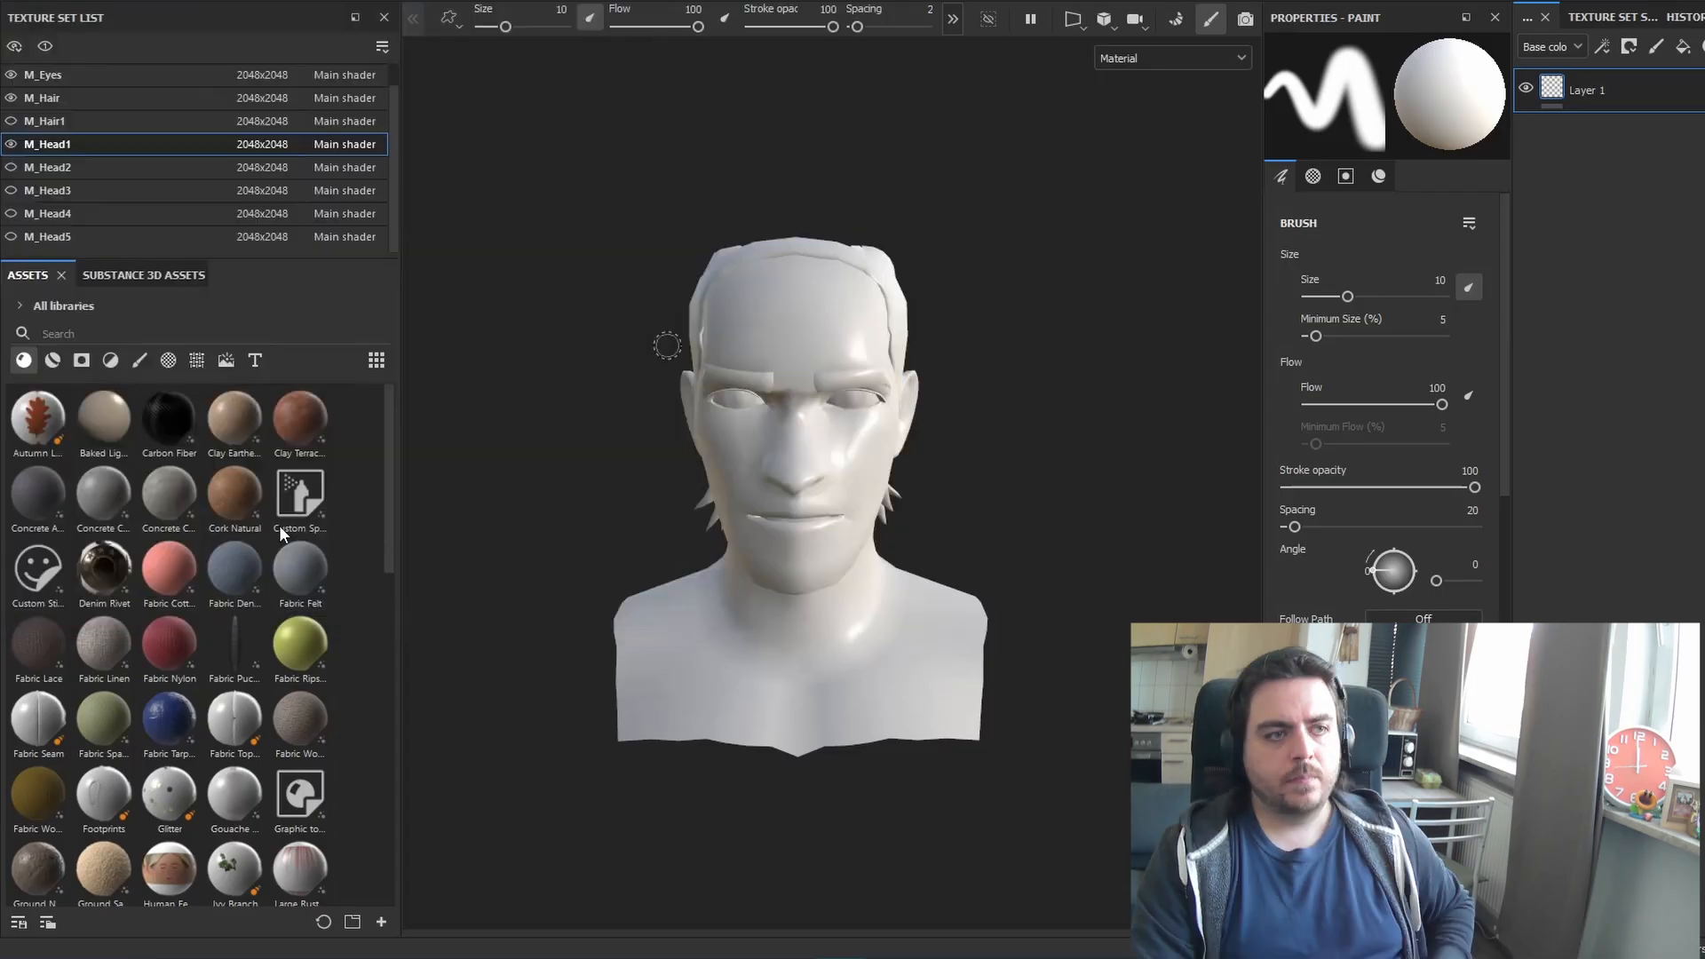
Limit the assets to the Project library and assign the Head1 baked maps to the M_Head1 texture set's mesh map slots
alt+drag(1027, 442, 710, 461)
click(62, 305)
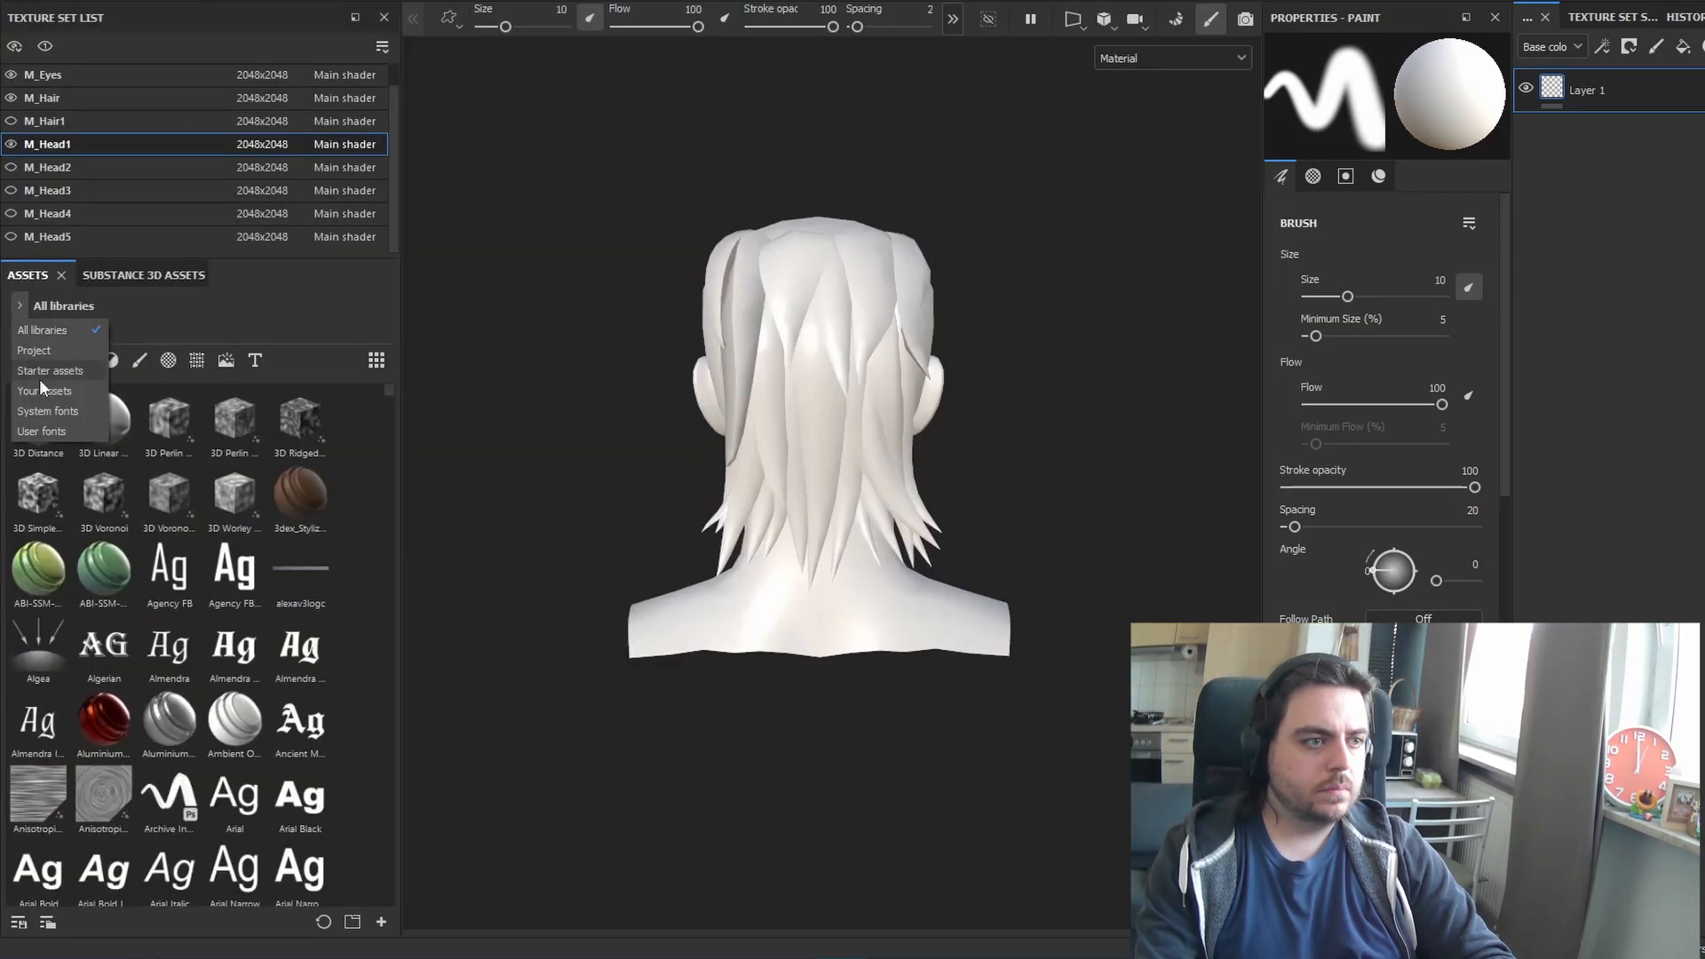
click(49, 354)
drag(397, 485, 426, 475)
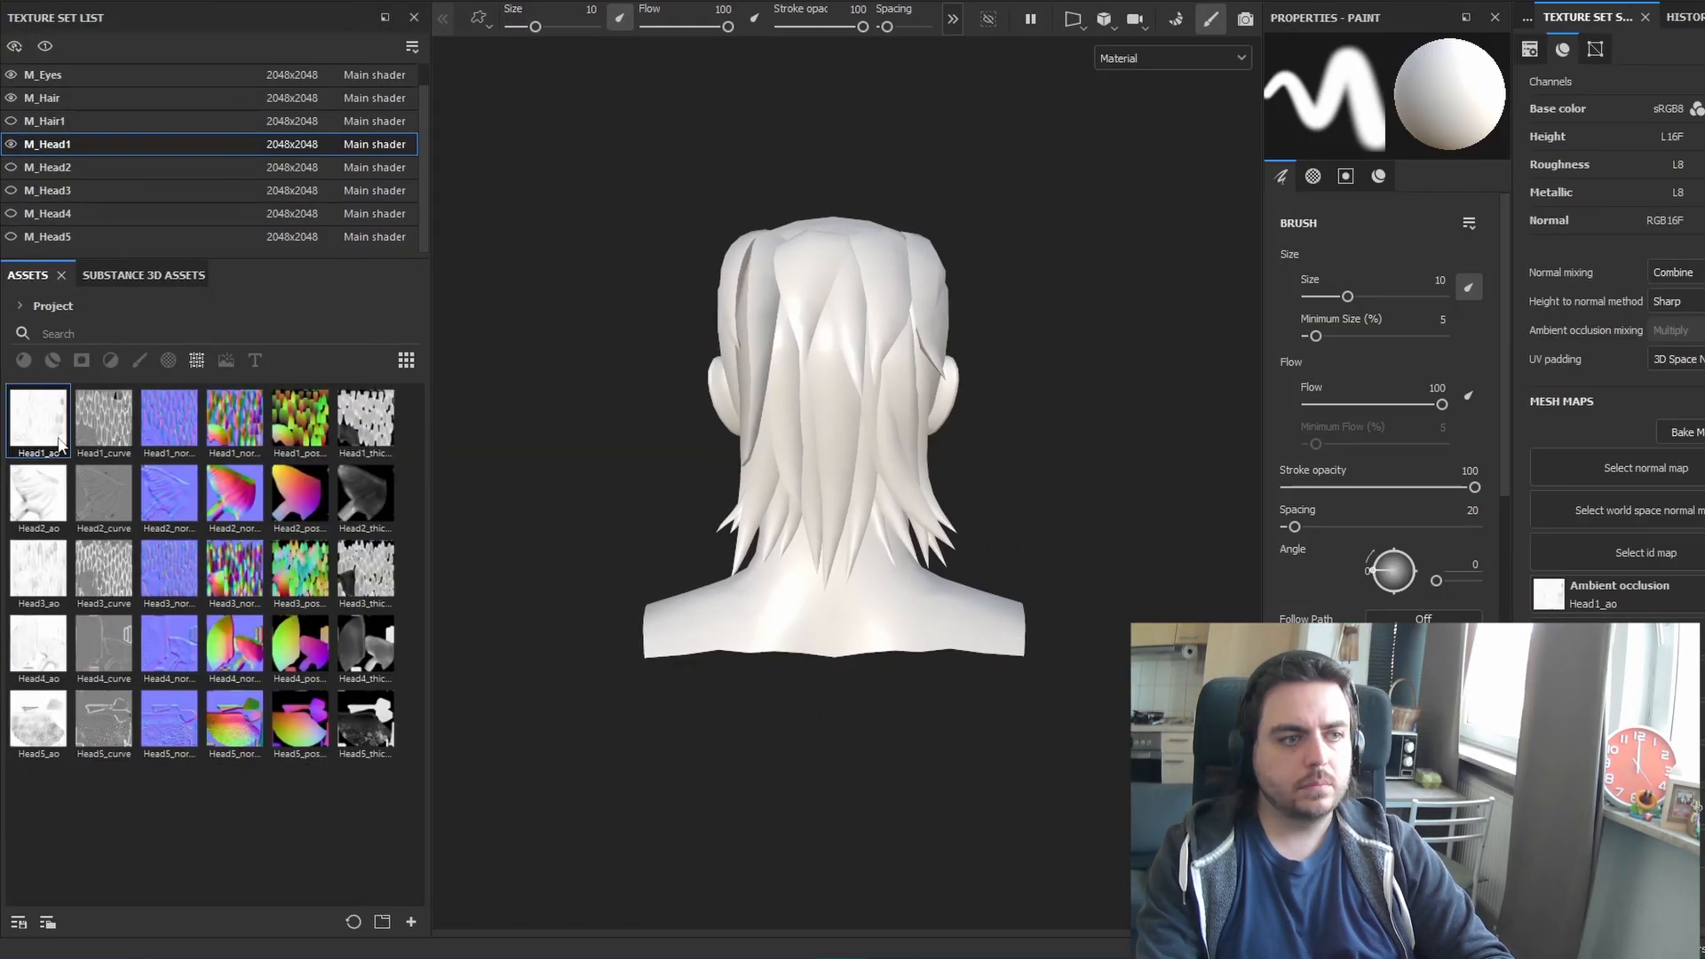
drag(1622, 474, 1626, 475)
alt+drag(1027, 515, 872, 563)
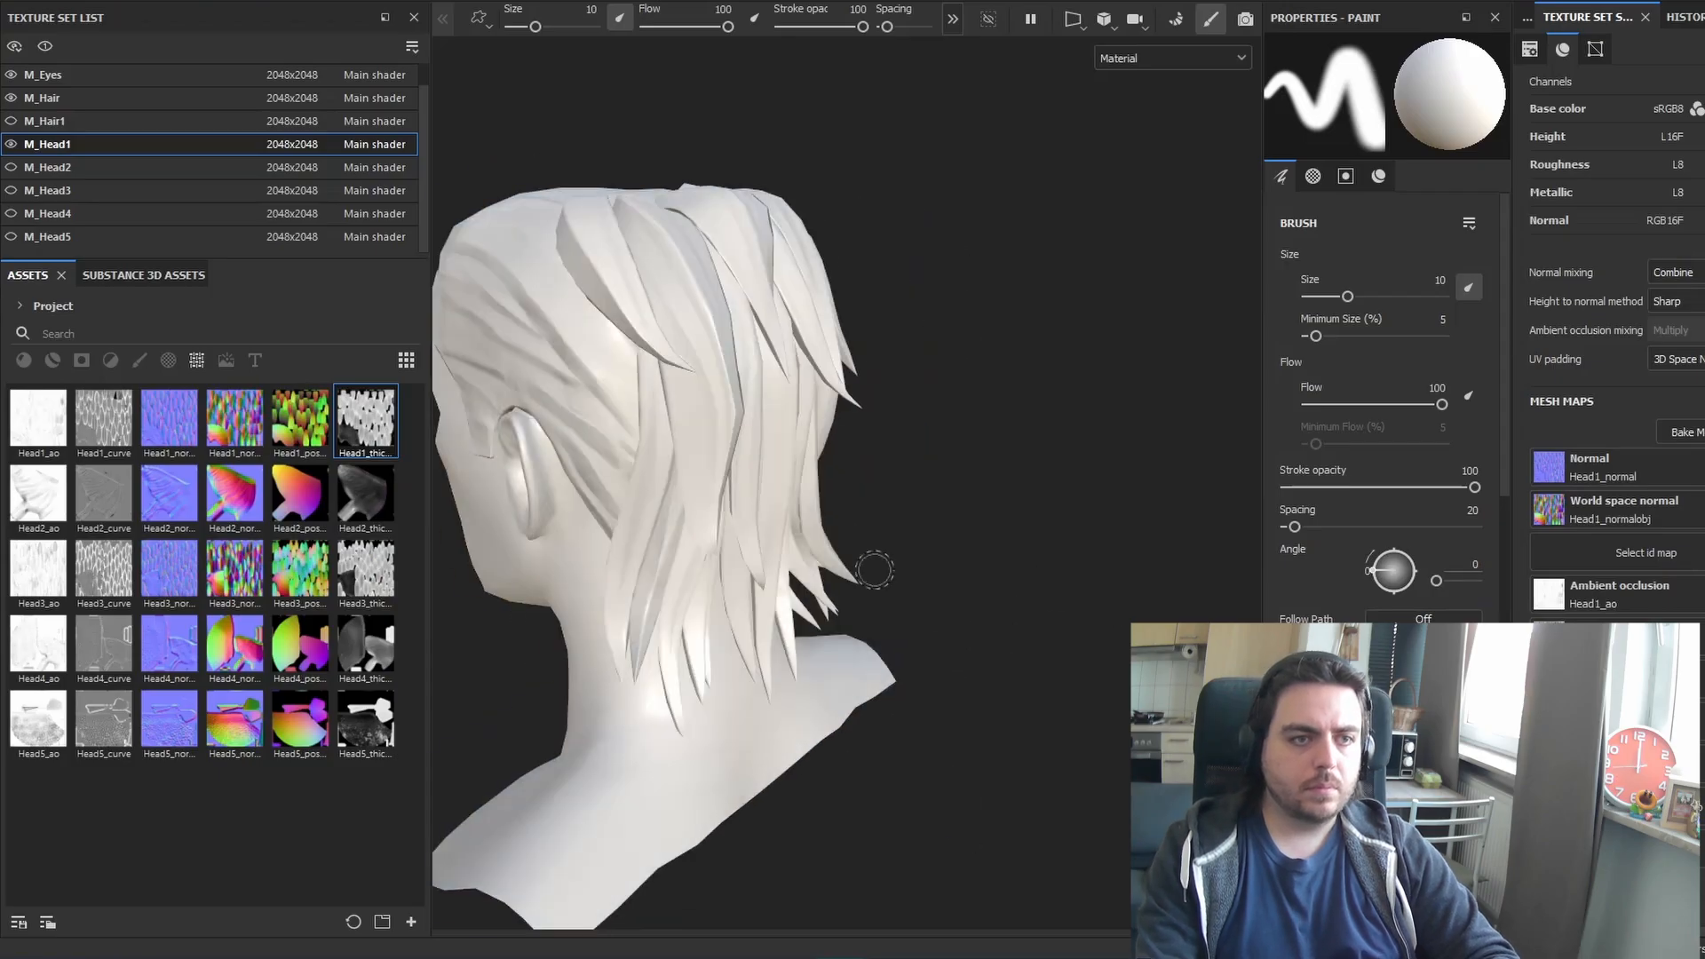
Assign the Head3 baked maps, including ambient occlusion, normal and world space normal, to the M_Head3 texture set
ctrl+alt+right_click(1021, 385)
alt+drag(1020, 384, 799, 545)
click(47, 190)
drag(39, 569, 356, 588)
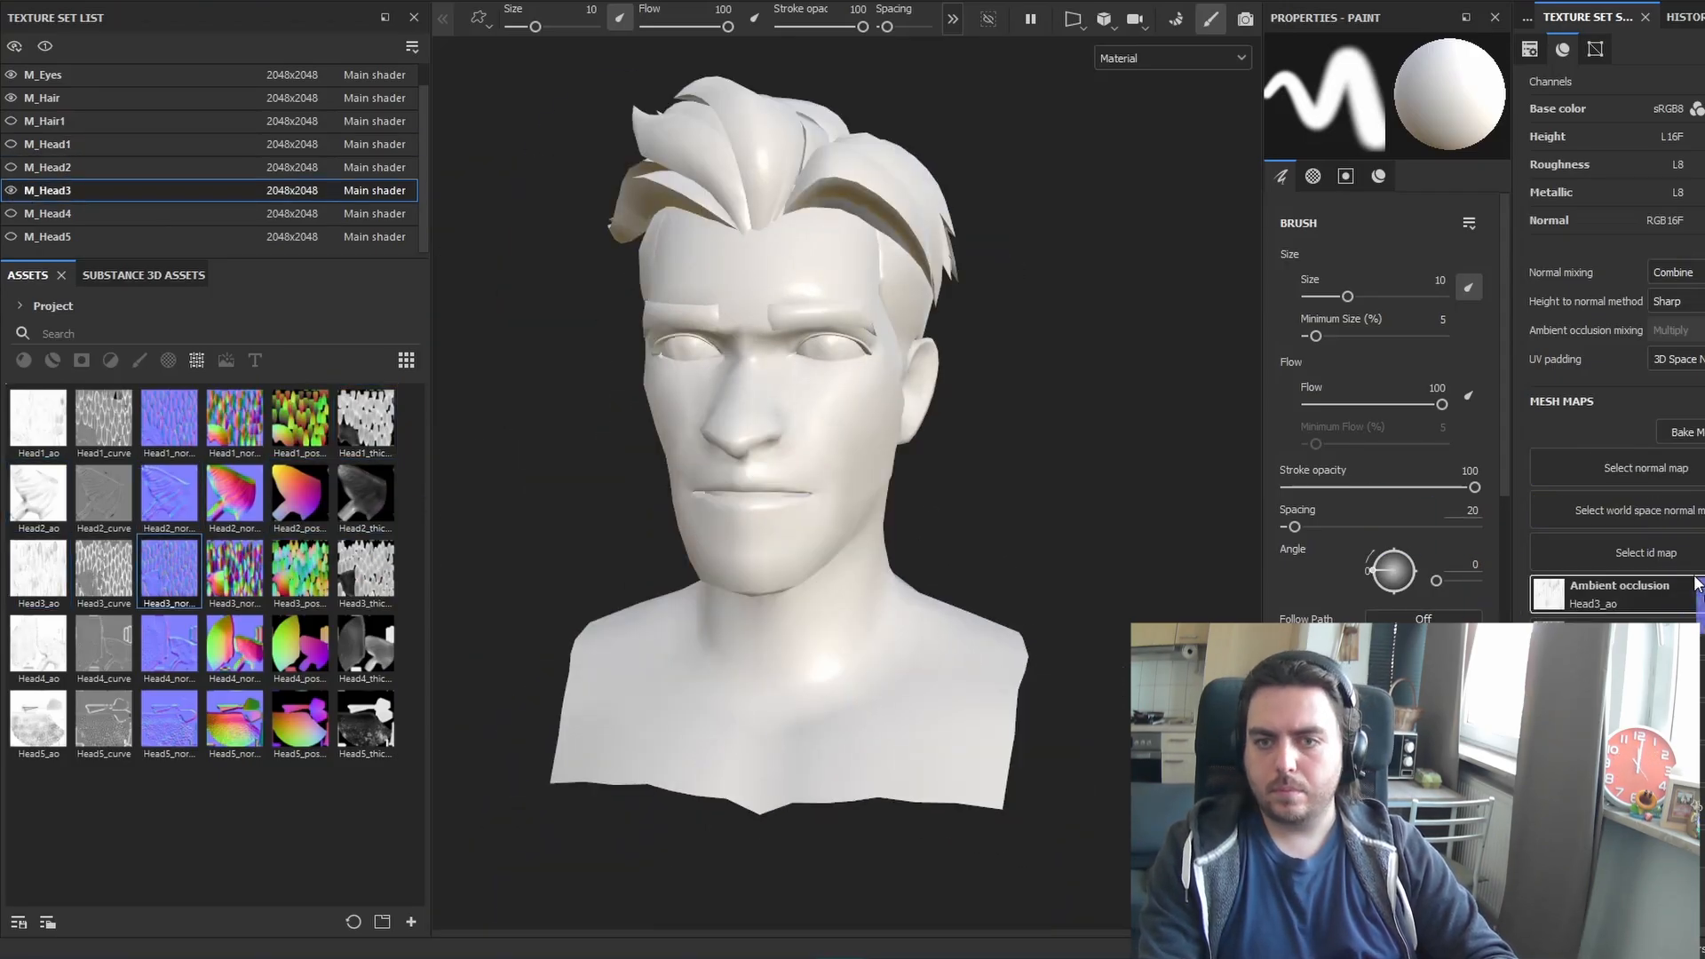
drag(168, 569, 1646, 469)
drag(234, 568, 308, 586)
alt+drag(1055, 556, 1108, 696)
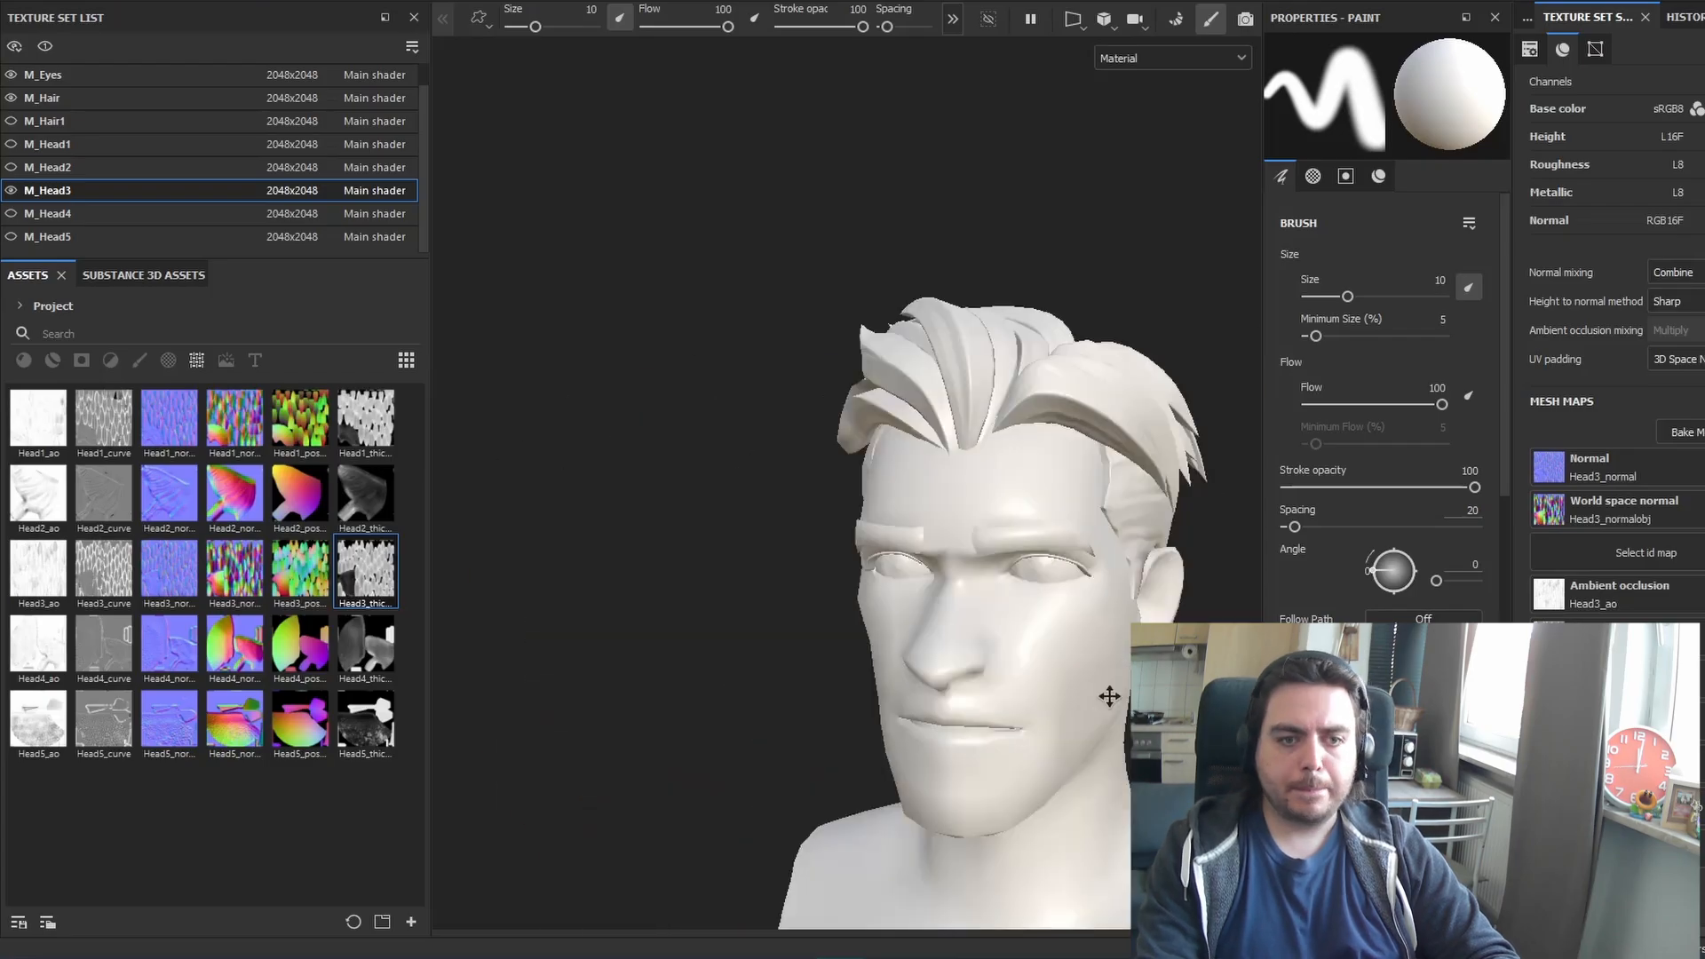
Assign the Head4 ambient occlusion, curvature, normal, world space normal, position and thickness maps to the M_Head4 texture set
click(47, 214)
drag(38, 643, 1590, 593)
drag(103, 644, 1617, 637)
drag(169, 643, 1646, 468)
drag(233, 644, 1645, 510)
drag(300, 644, 1617, 680)
drag(365, 644, 1616, 723)
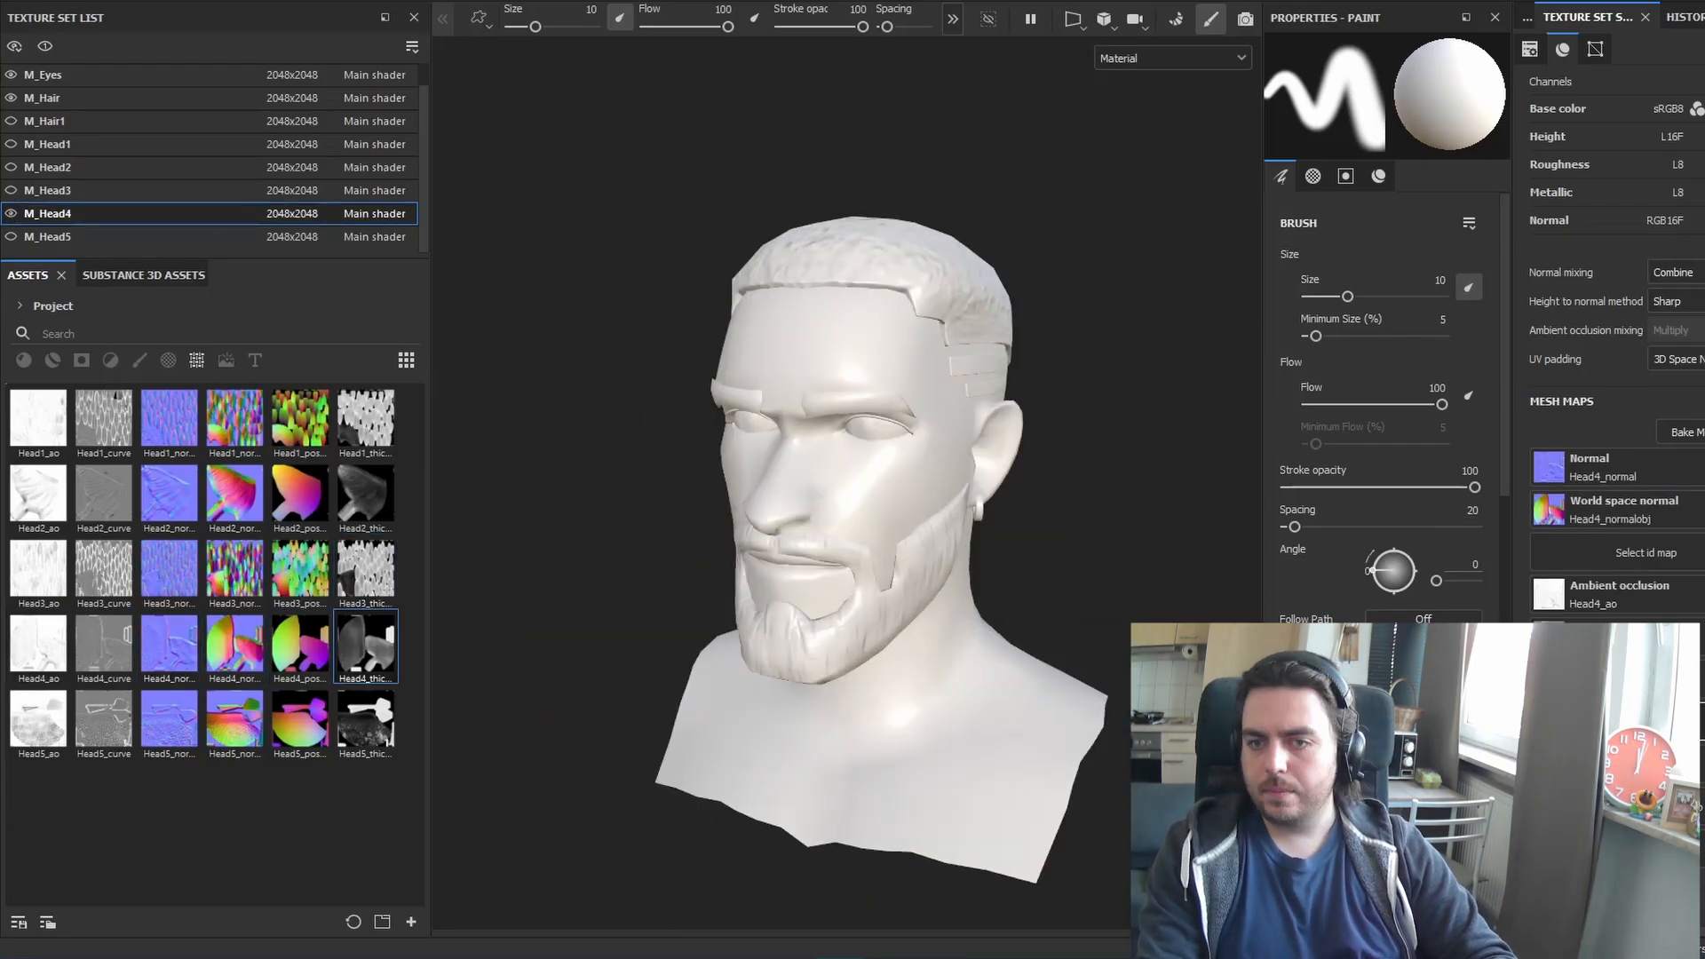
Assign the Head5 baked maps, including ambient occlusion, normal and world space normal, to the M_Head5 texture set
alt+drag(1055, 555, 1059, 573)
click(47, 236)
drag(38, 719, 1617, 593)
drag(169, 719, 1646, 468)
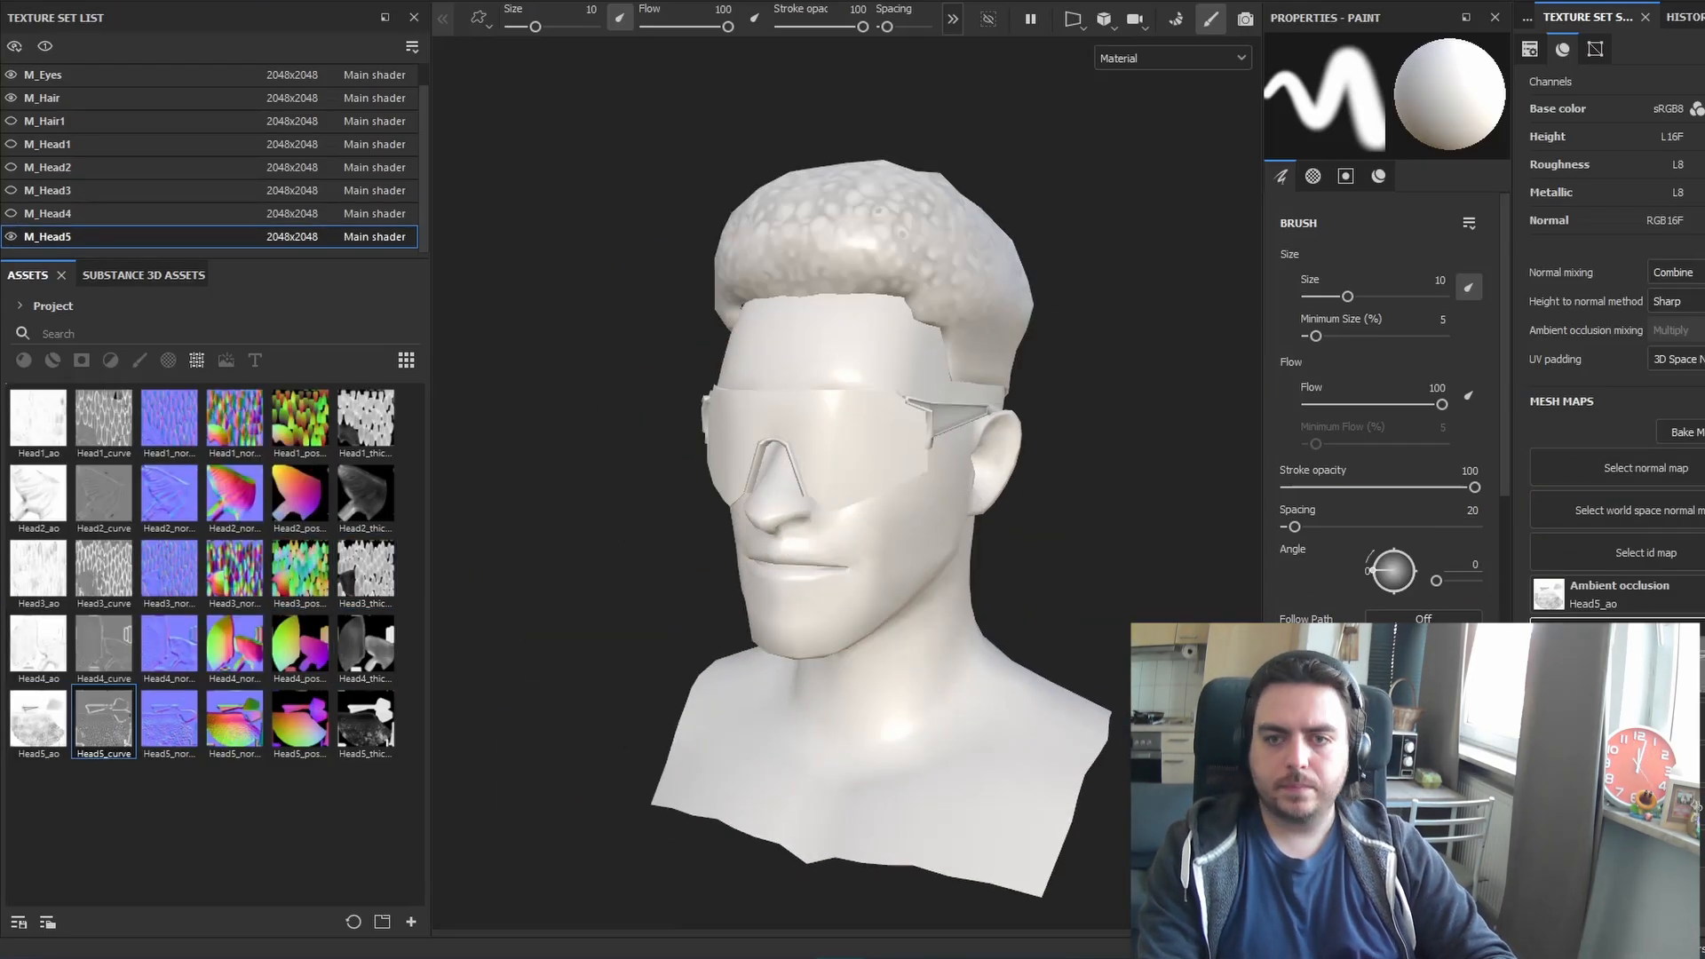
drag(233, 719, 1645, 510)
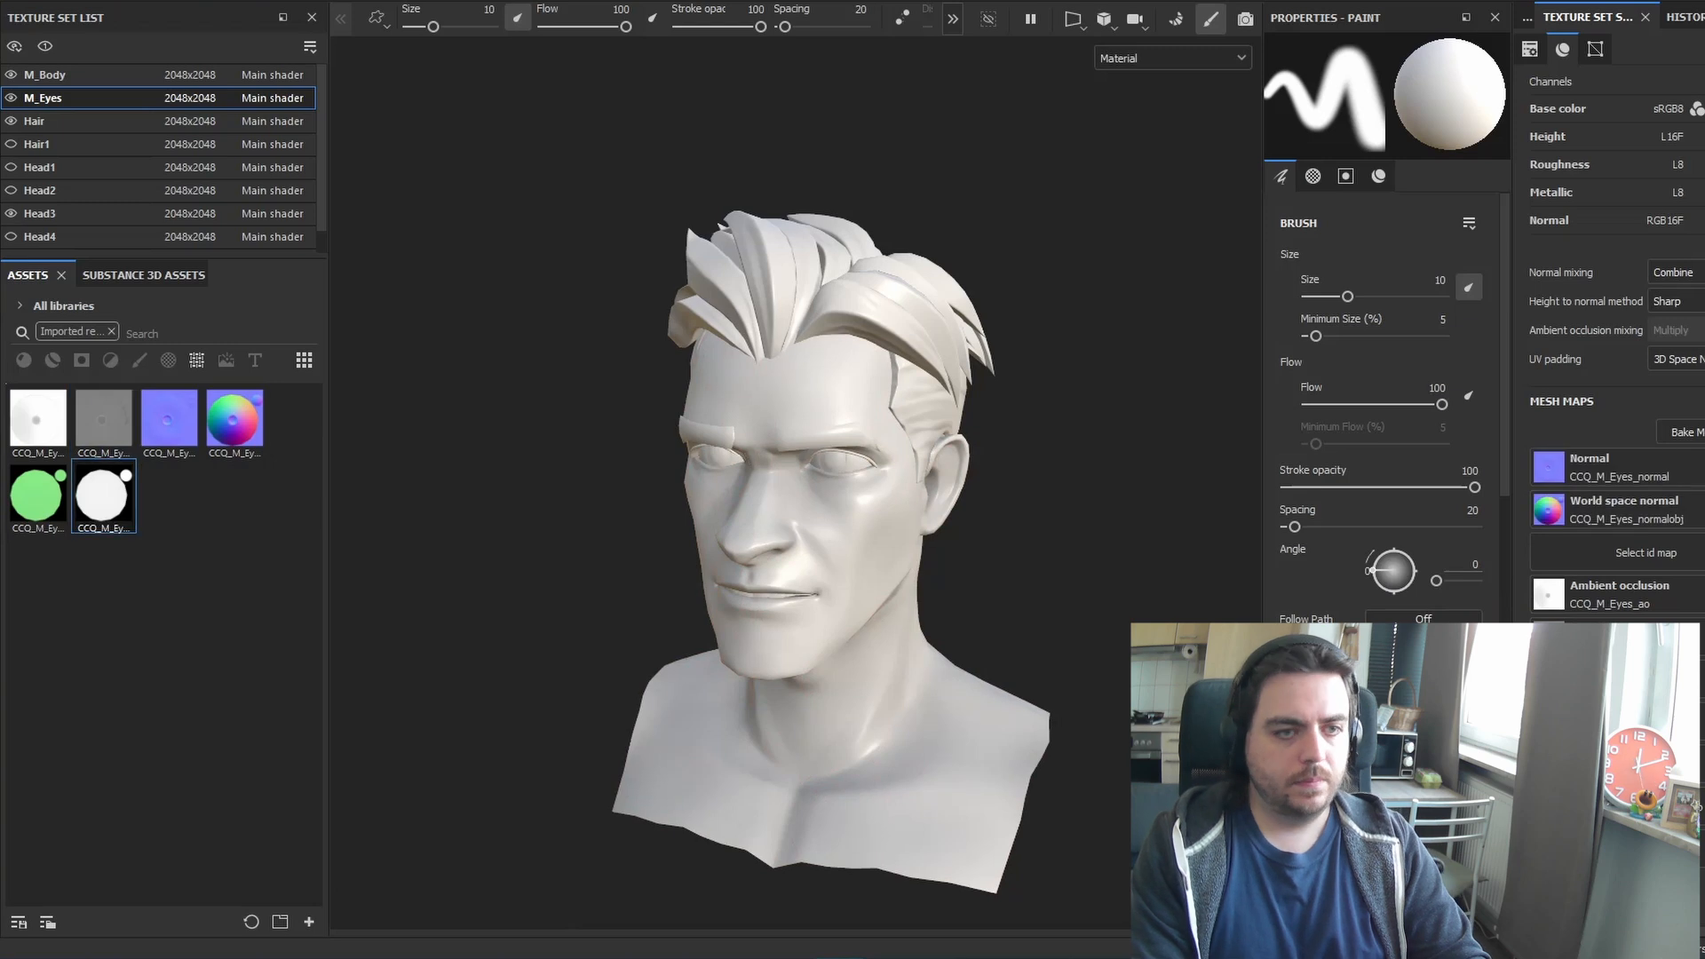
Select the Hair1 texture set for work on its imported hair mesh maps
alt+drag(533, 462, 609, 462)
click(35, 144)
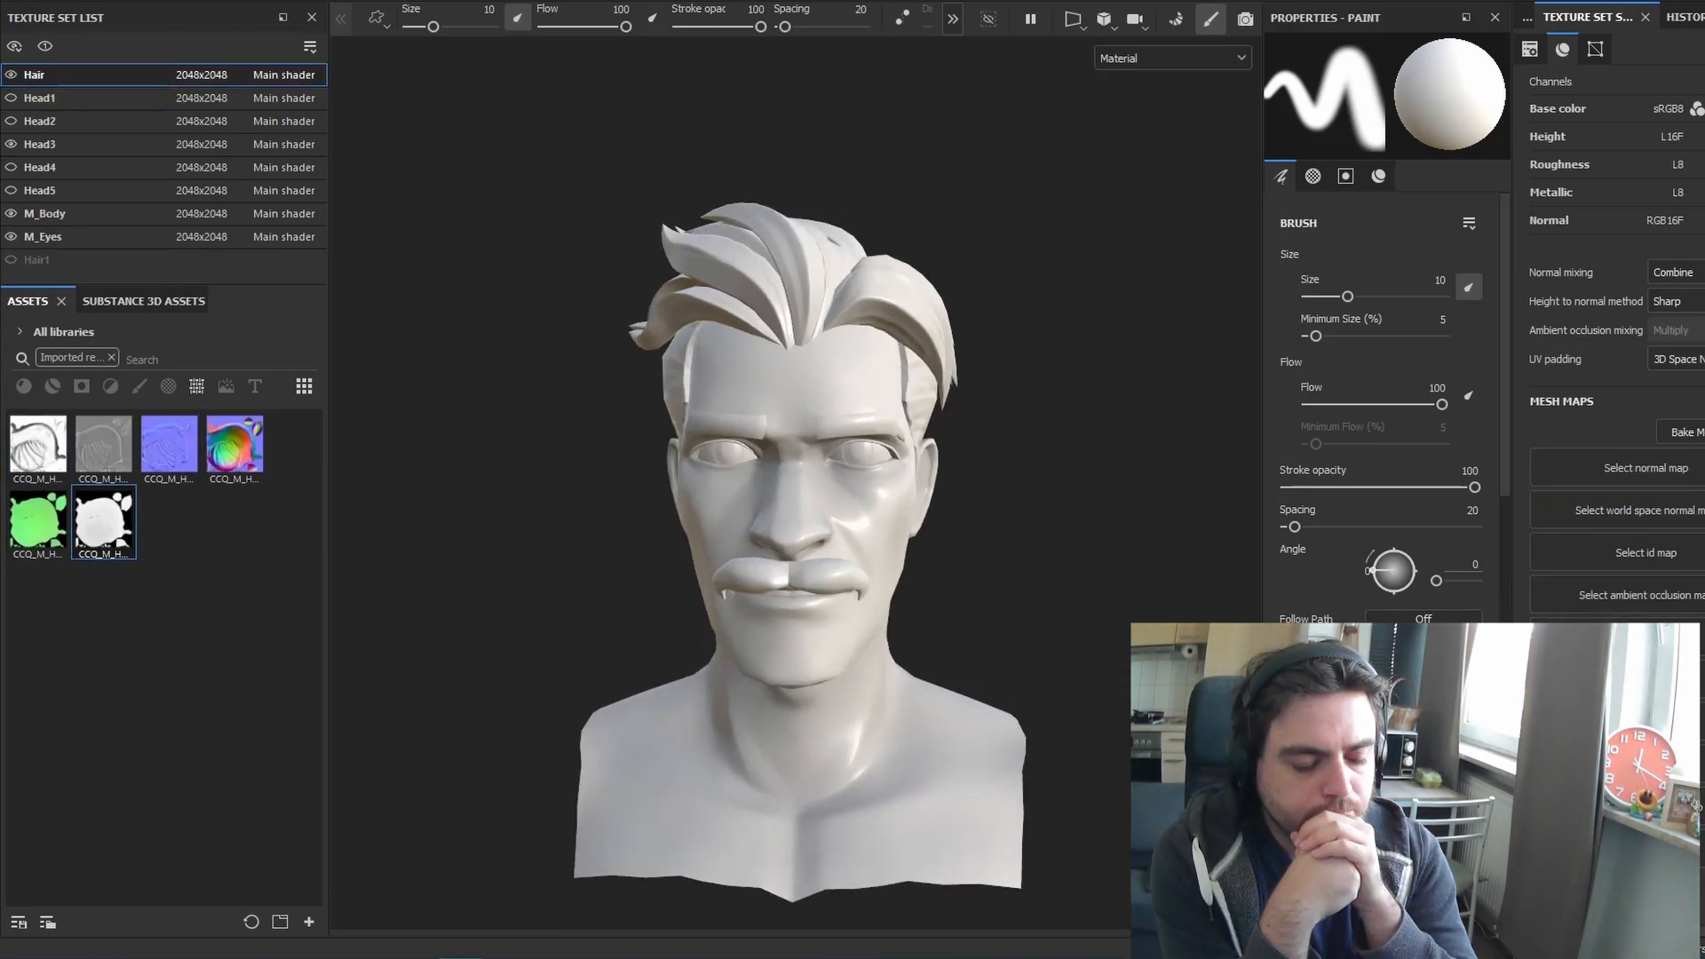
click(1643, 238)
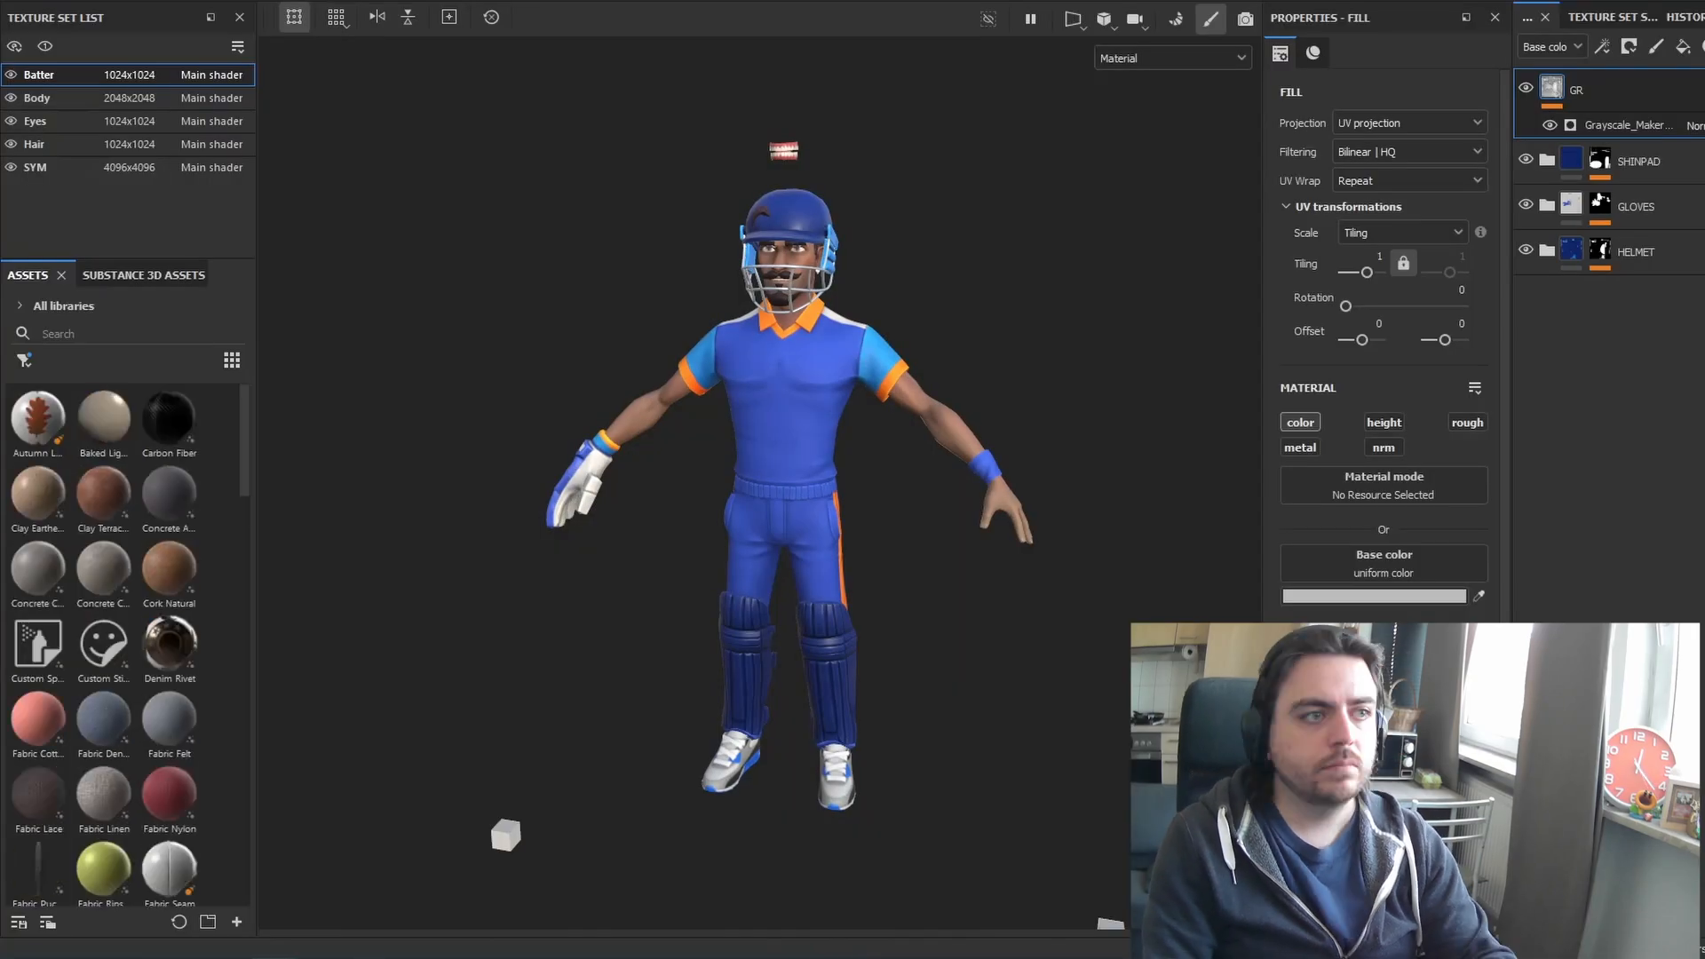
In the cricket batter project, group all layers of the Hair texture set as CCQ_Hair and create a smart material from the group
click(71, 144)
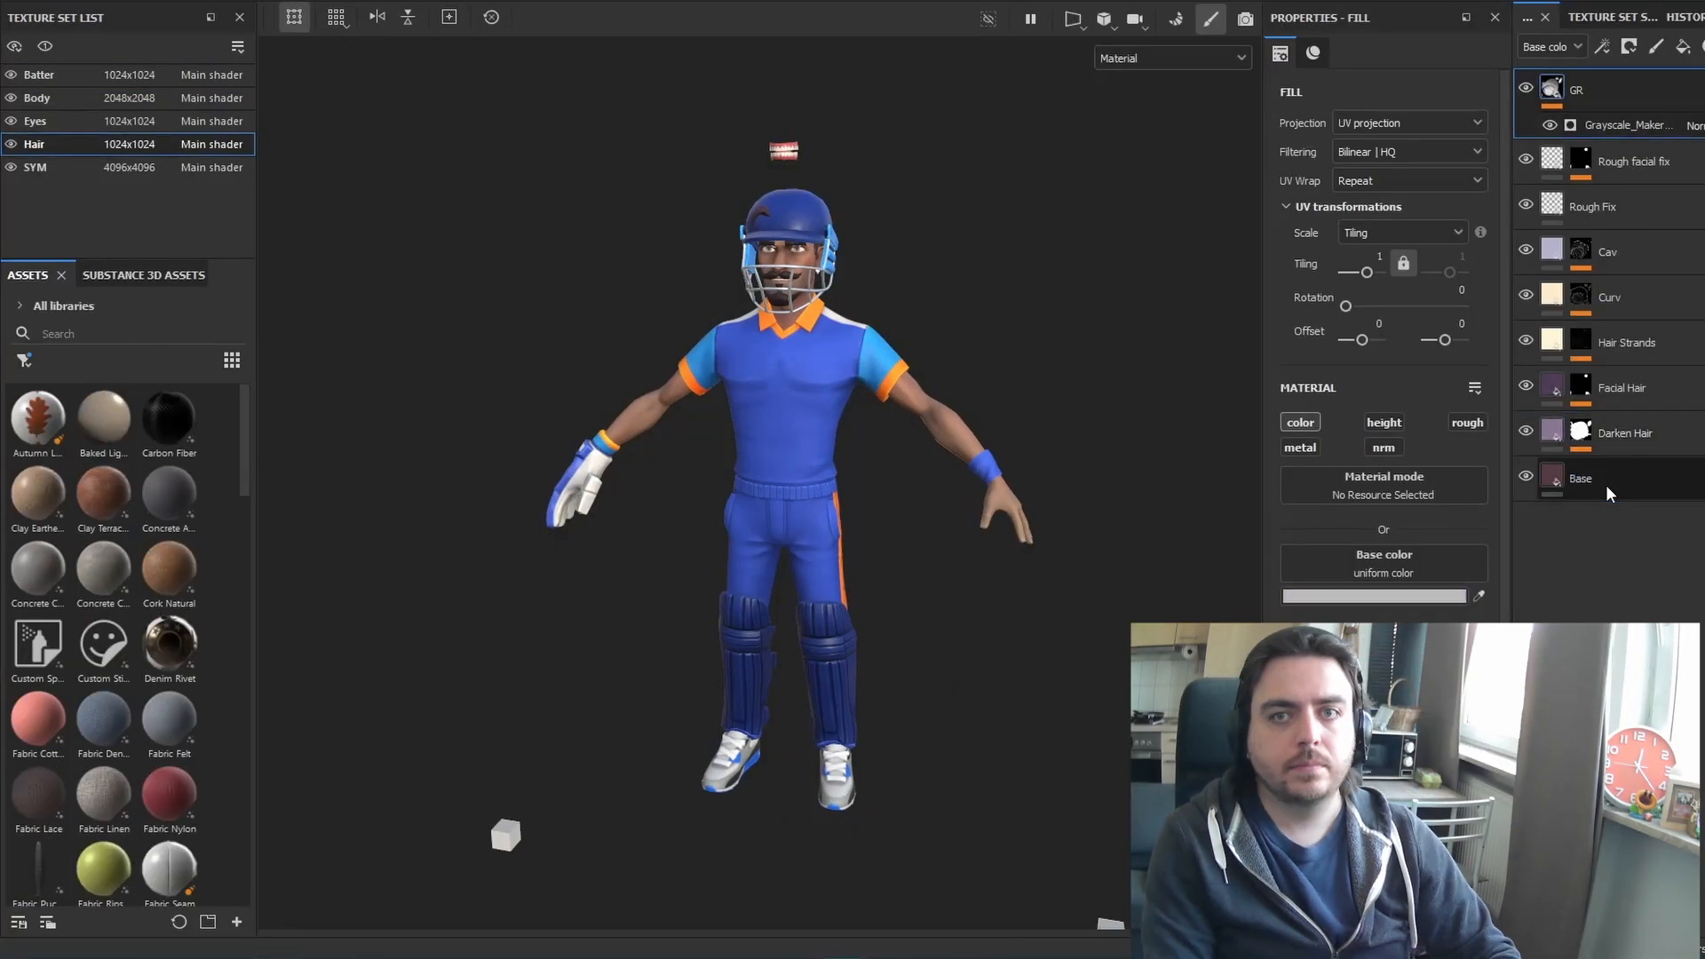
key(ctrl+a)
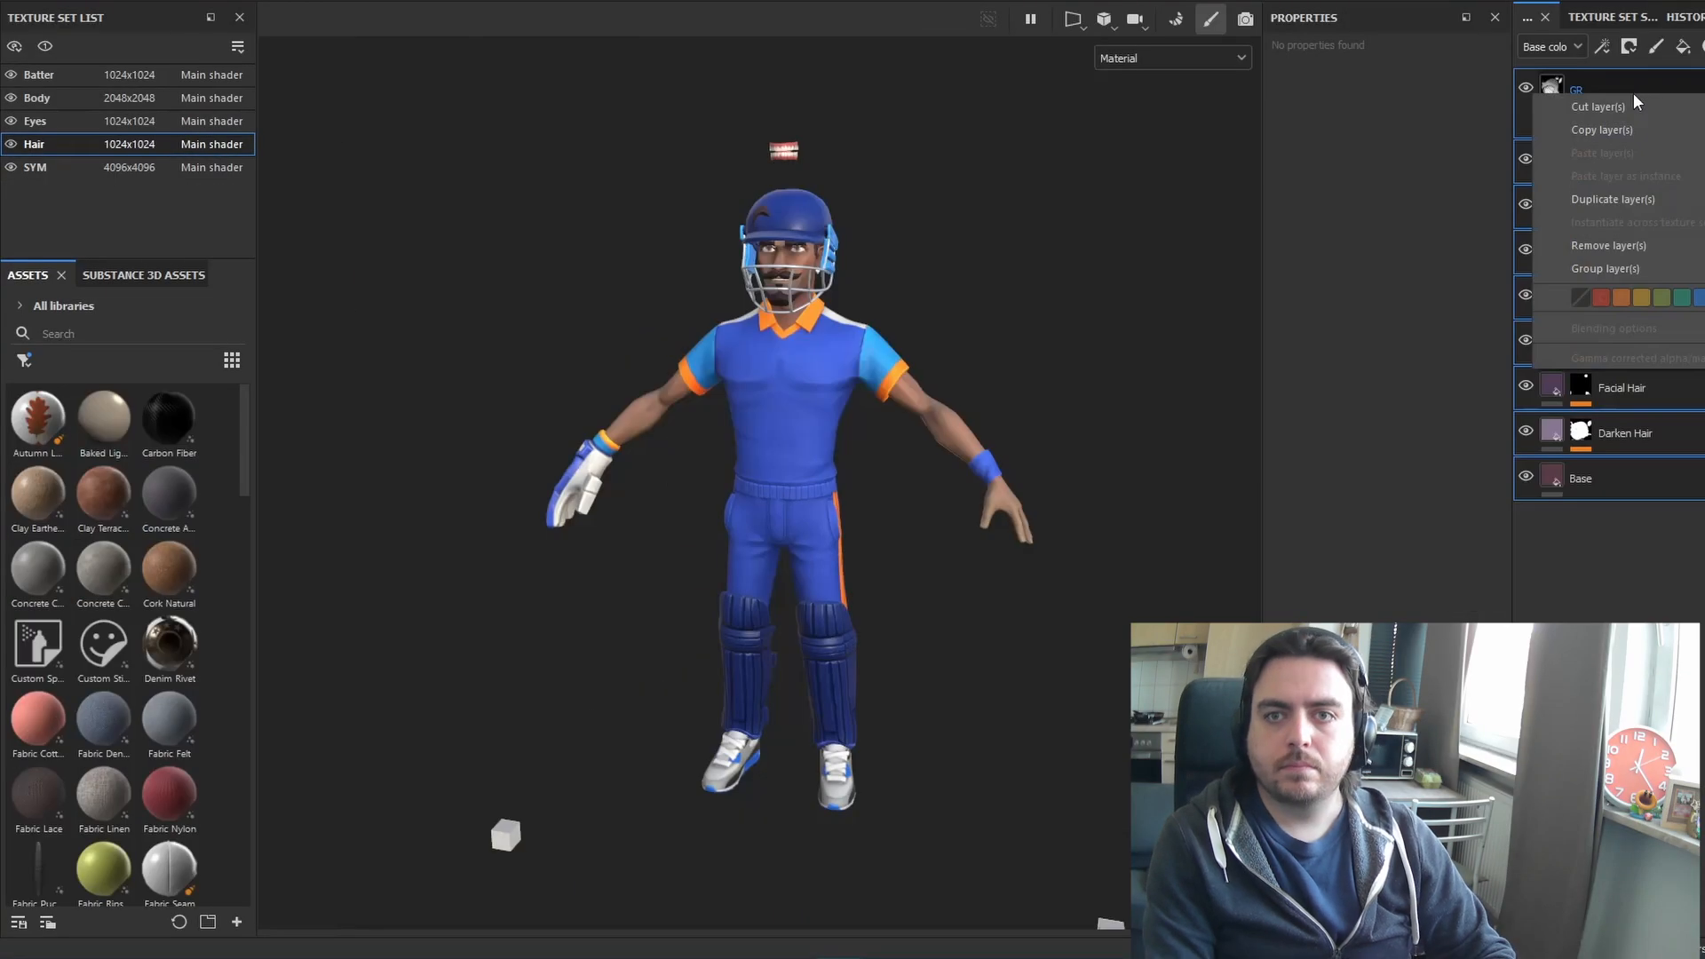
click(1626, 222)
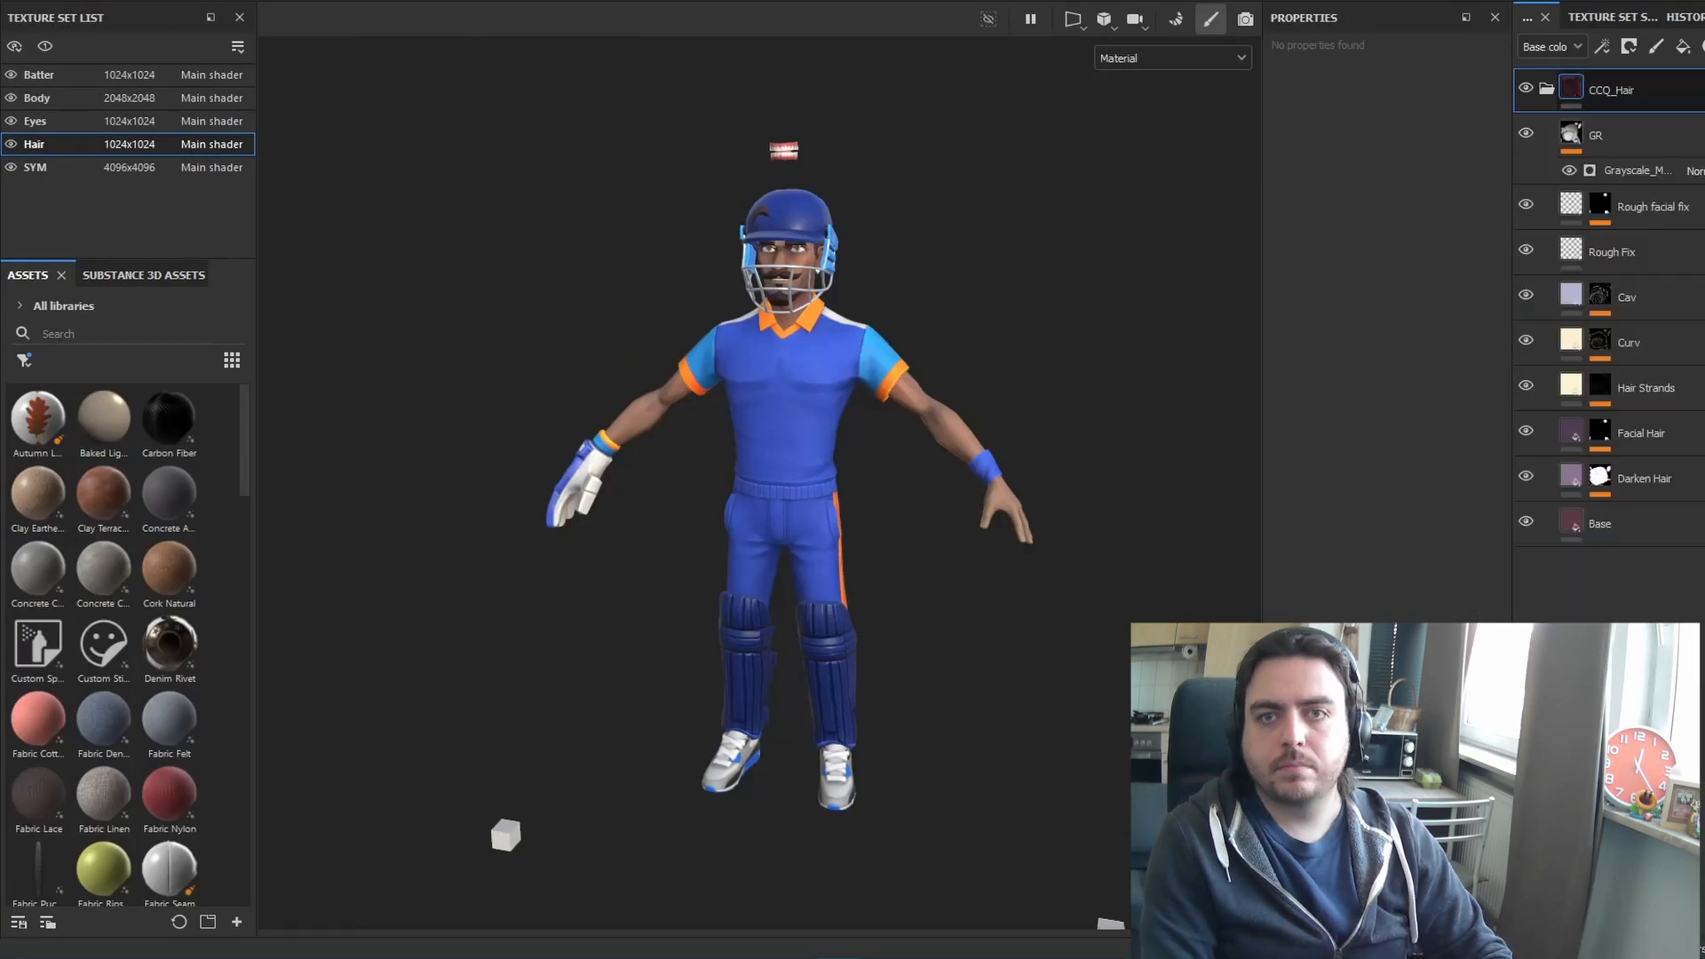
Name the Eyes texture set's layer group CCQ_Eyes and create a smart material from it
text(E)
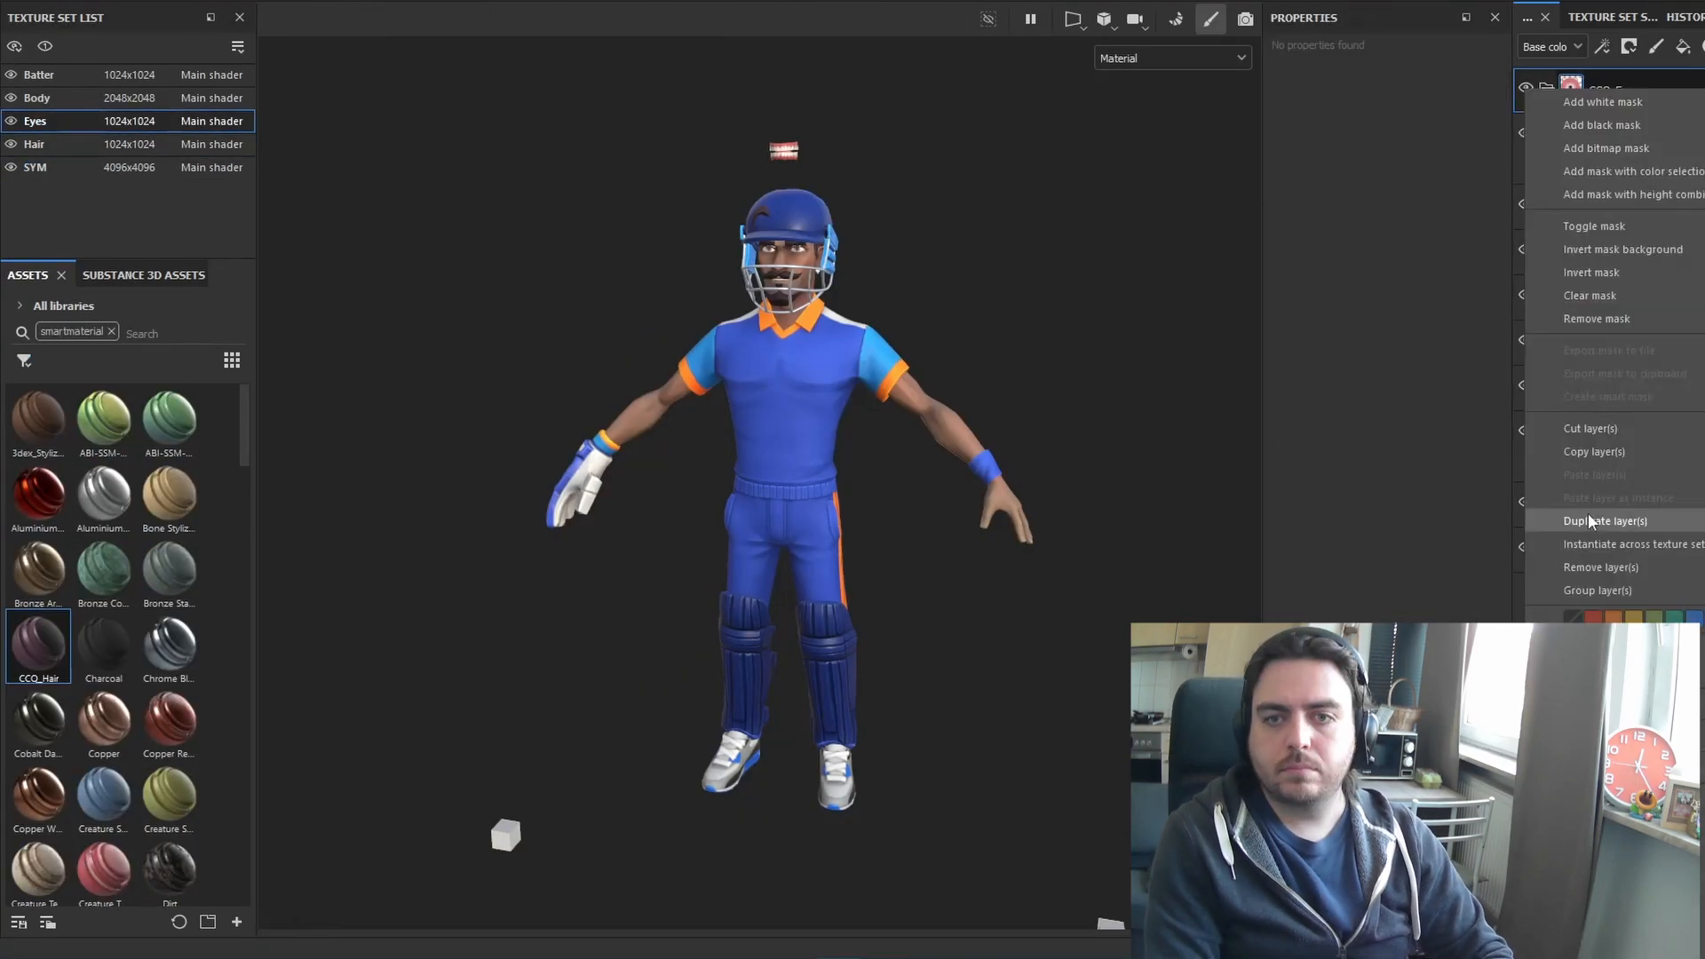
click(1590, 522)
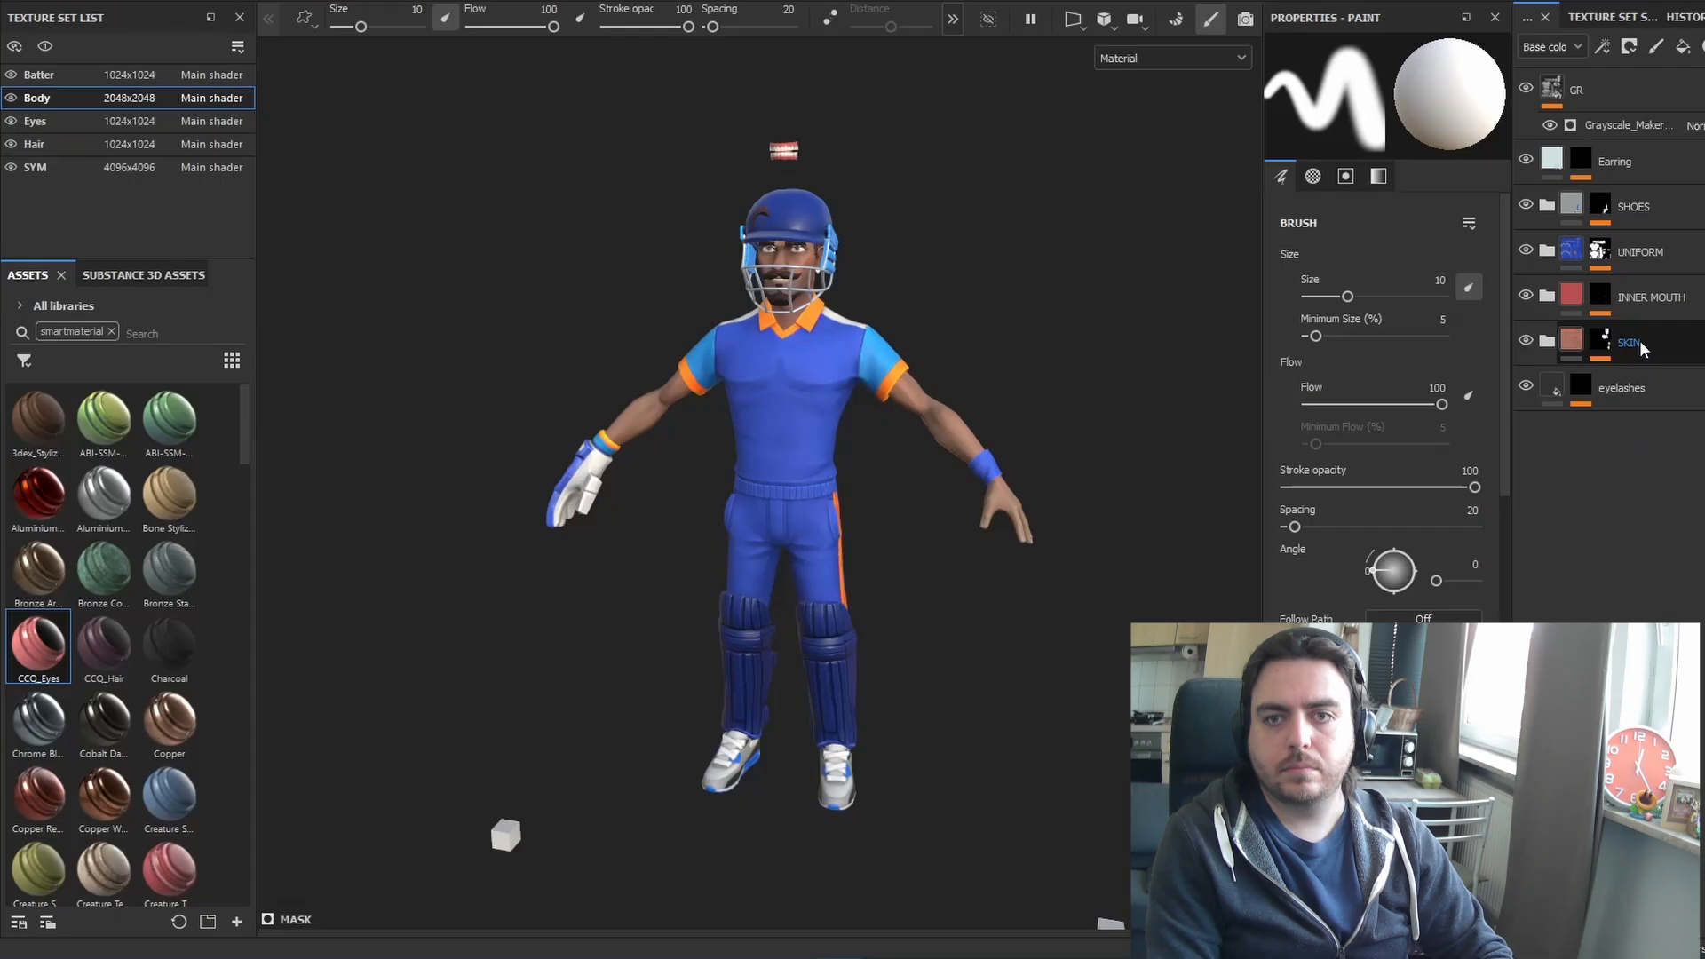
Rename the Body texture set's SKIN group to CCQ_Skin and create a smart material from it
double_click(1638, 345)
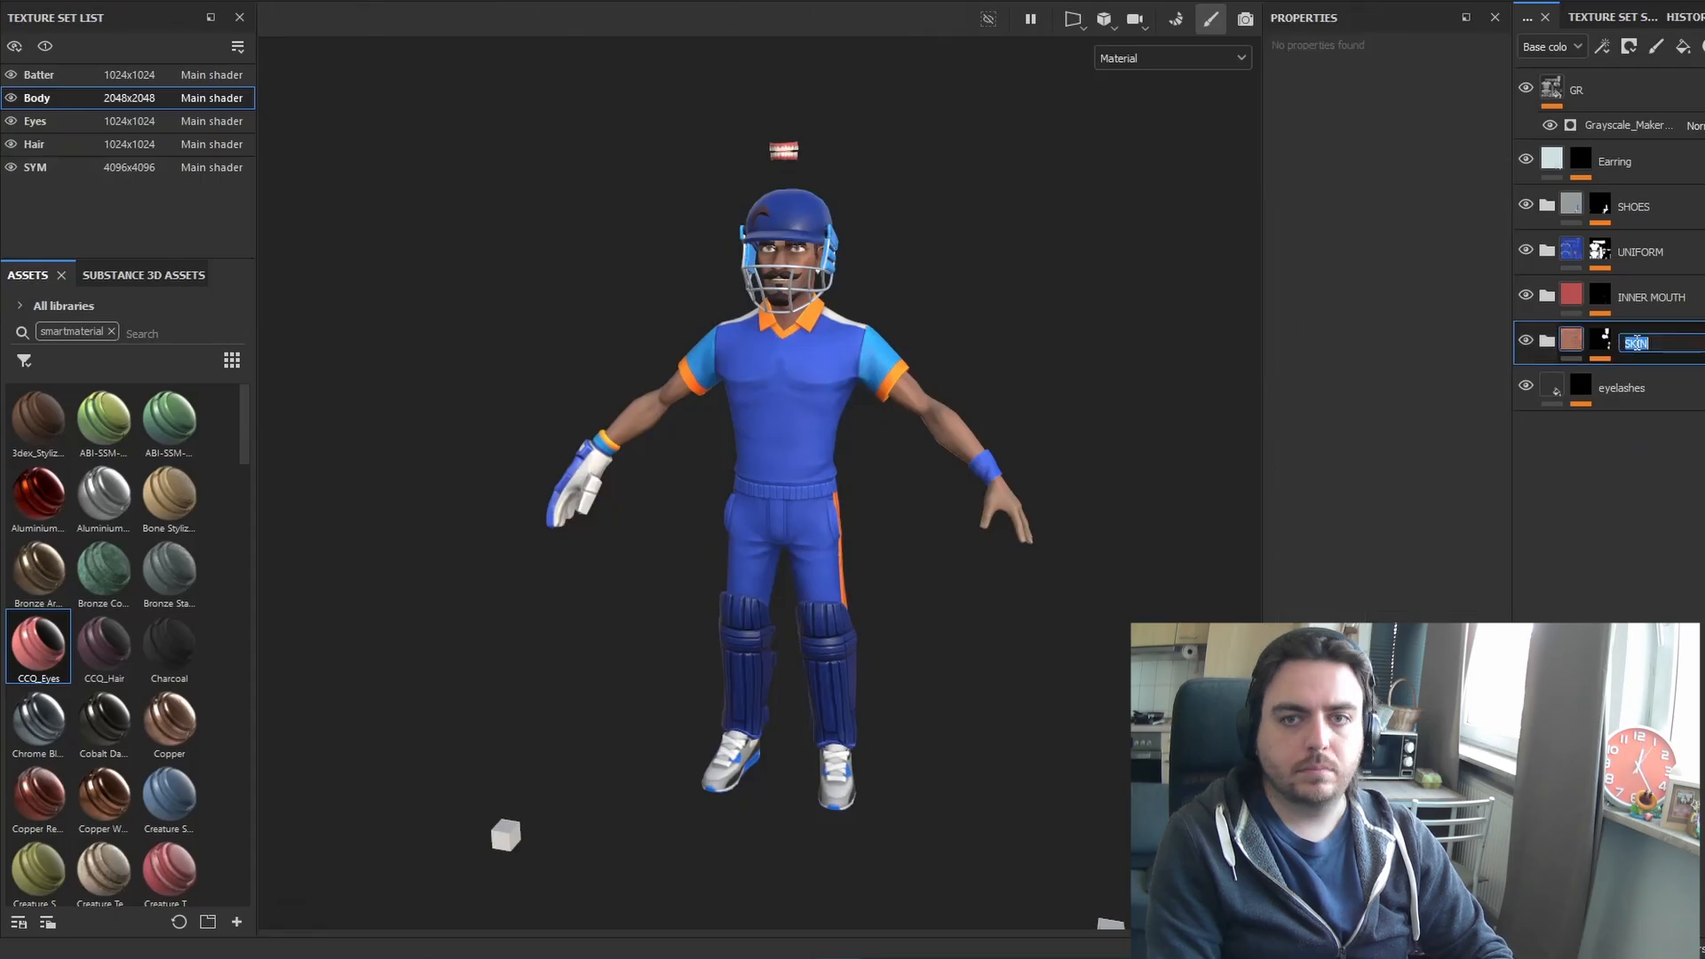
right_click(1644, 350)
text(CCQ_S)
text(kin)
right_click(1638, 344)
click(1590, 600)
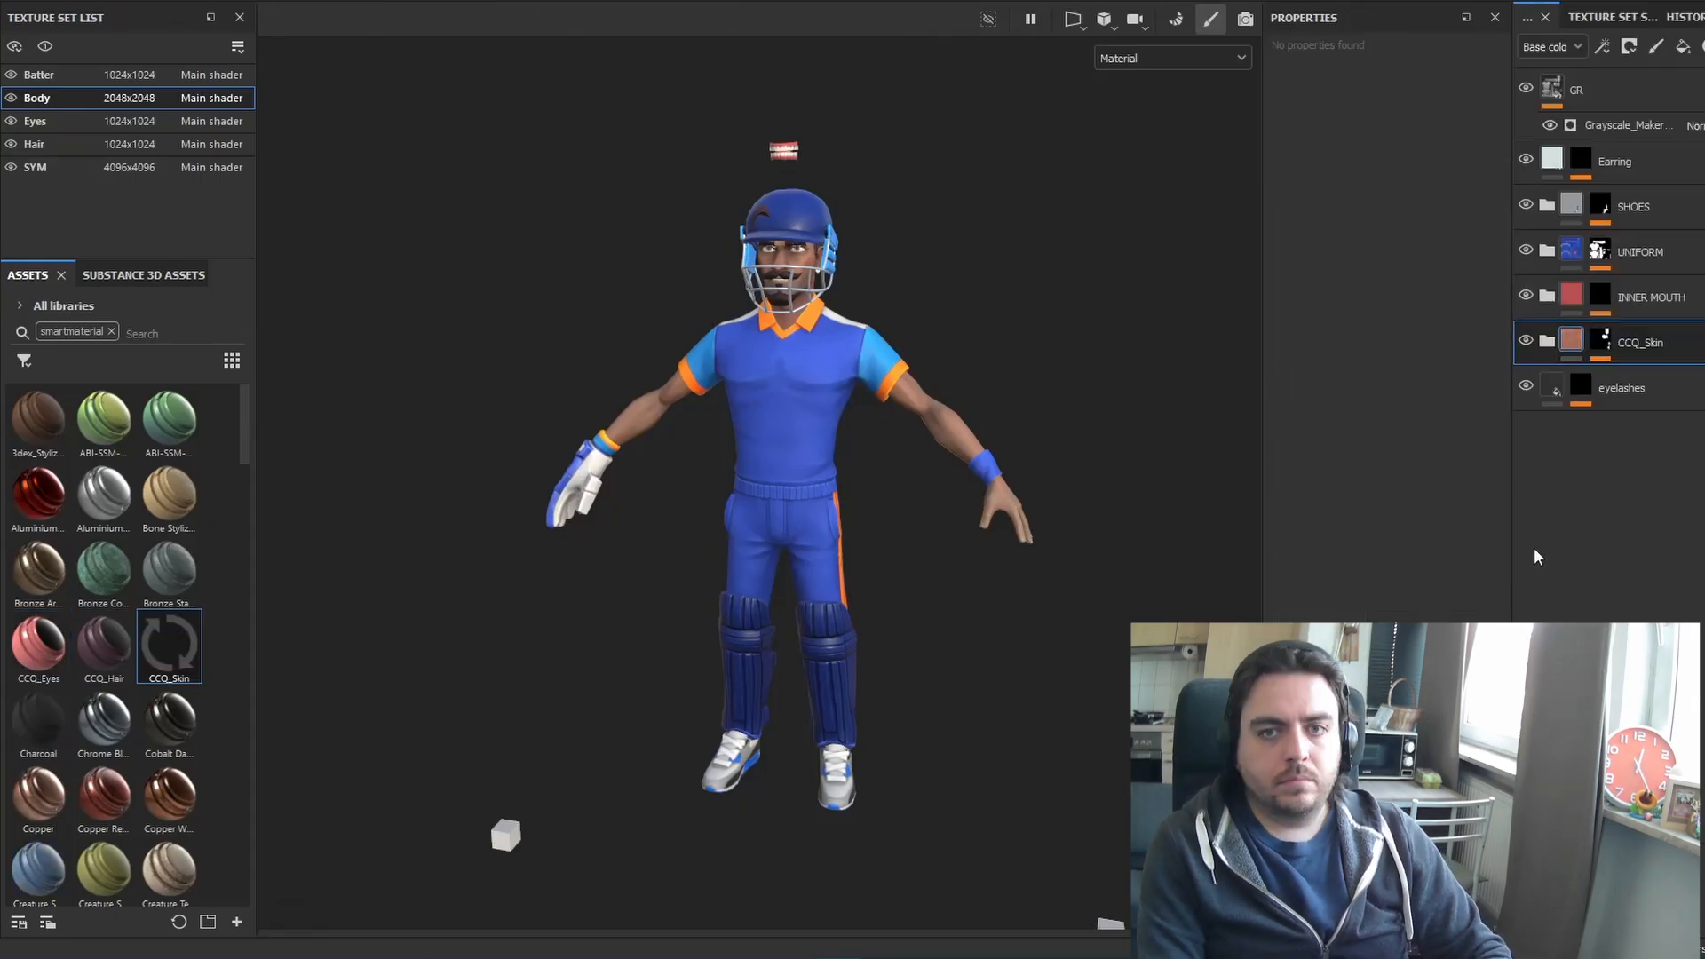
Switch back to the bust project and search the assets for CCQ
click(734, 889)
click(99, 359)
text(CCQ)
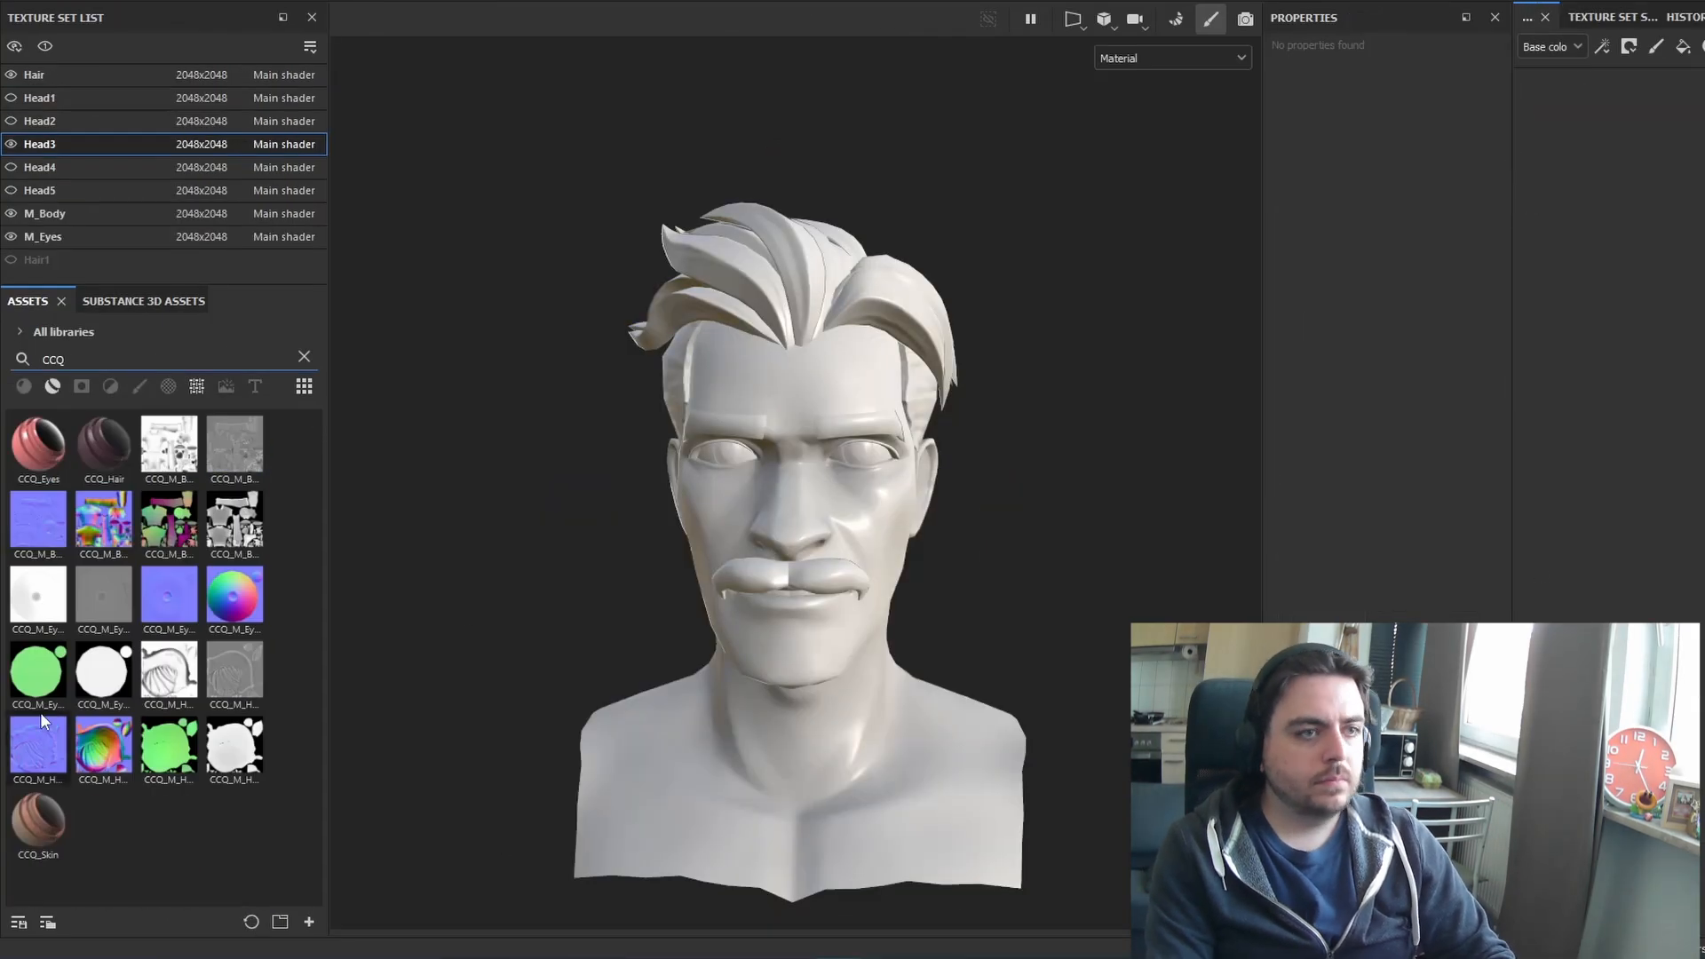
Replace M_Body's existing layer with the CCQ_Skin smart material and show its AO, SSS and RED layers
click(89, 213)
key(Delete)
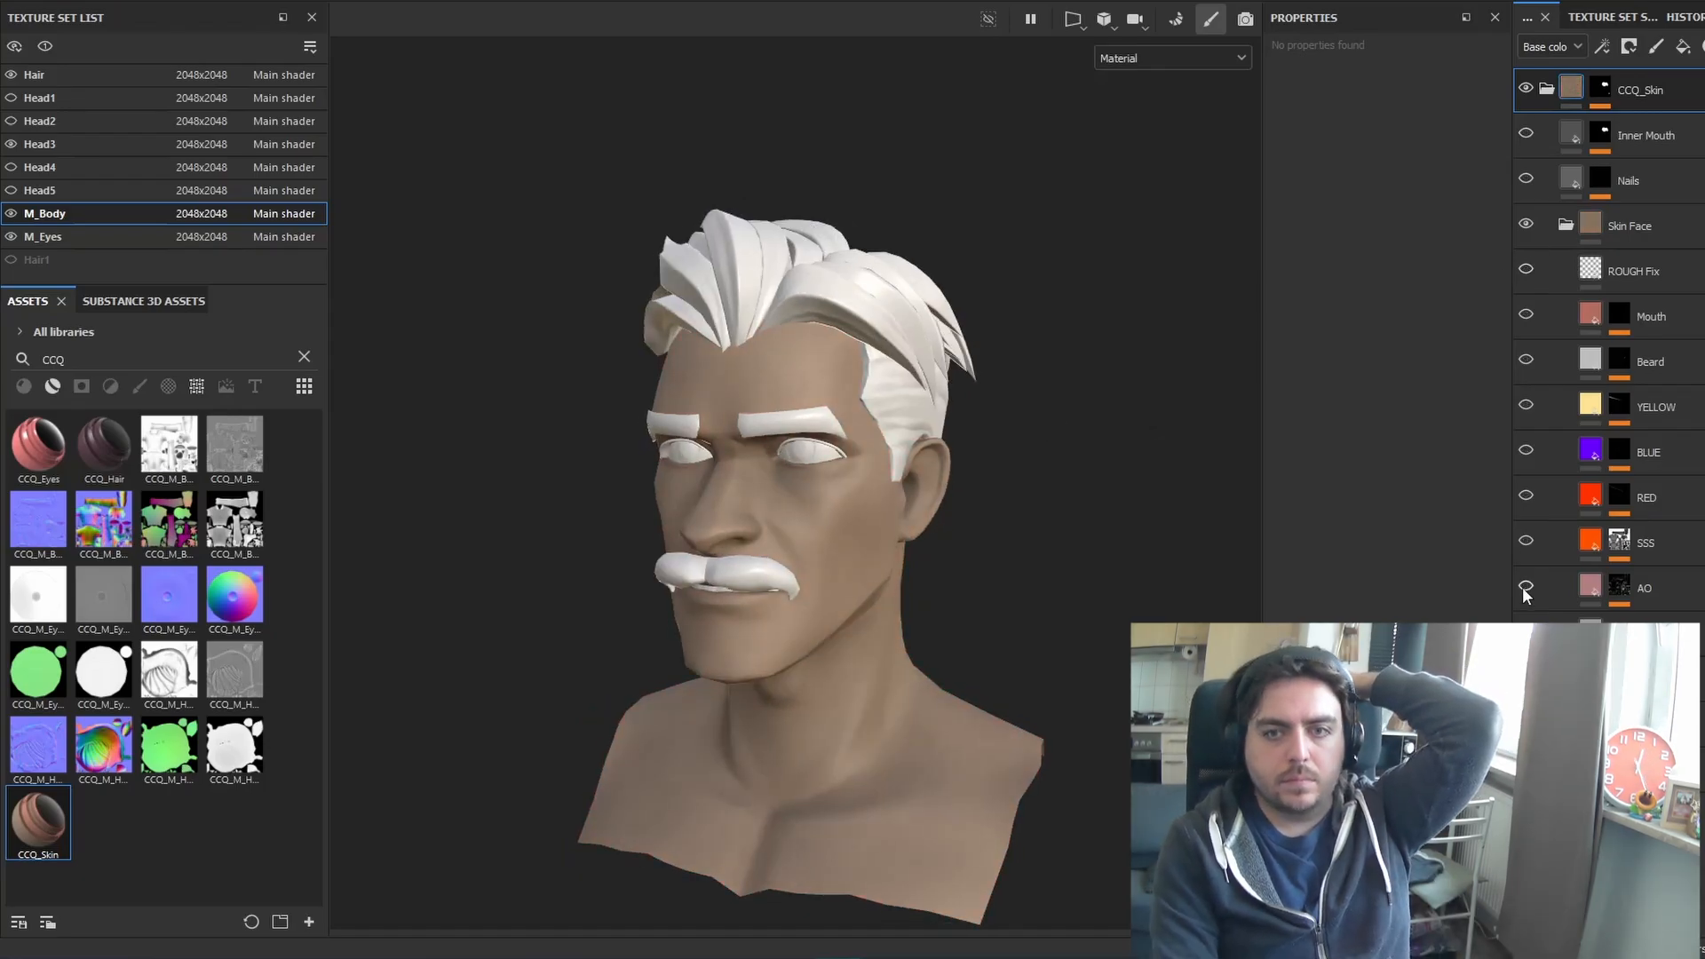
drag(1524, 587, 1526, 495)
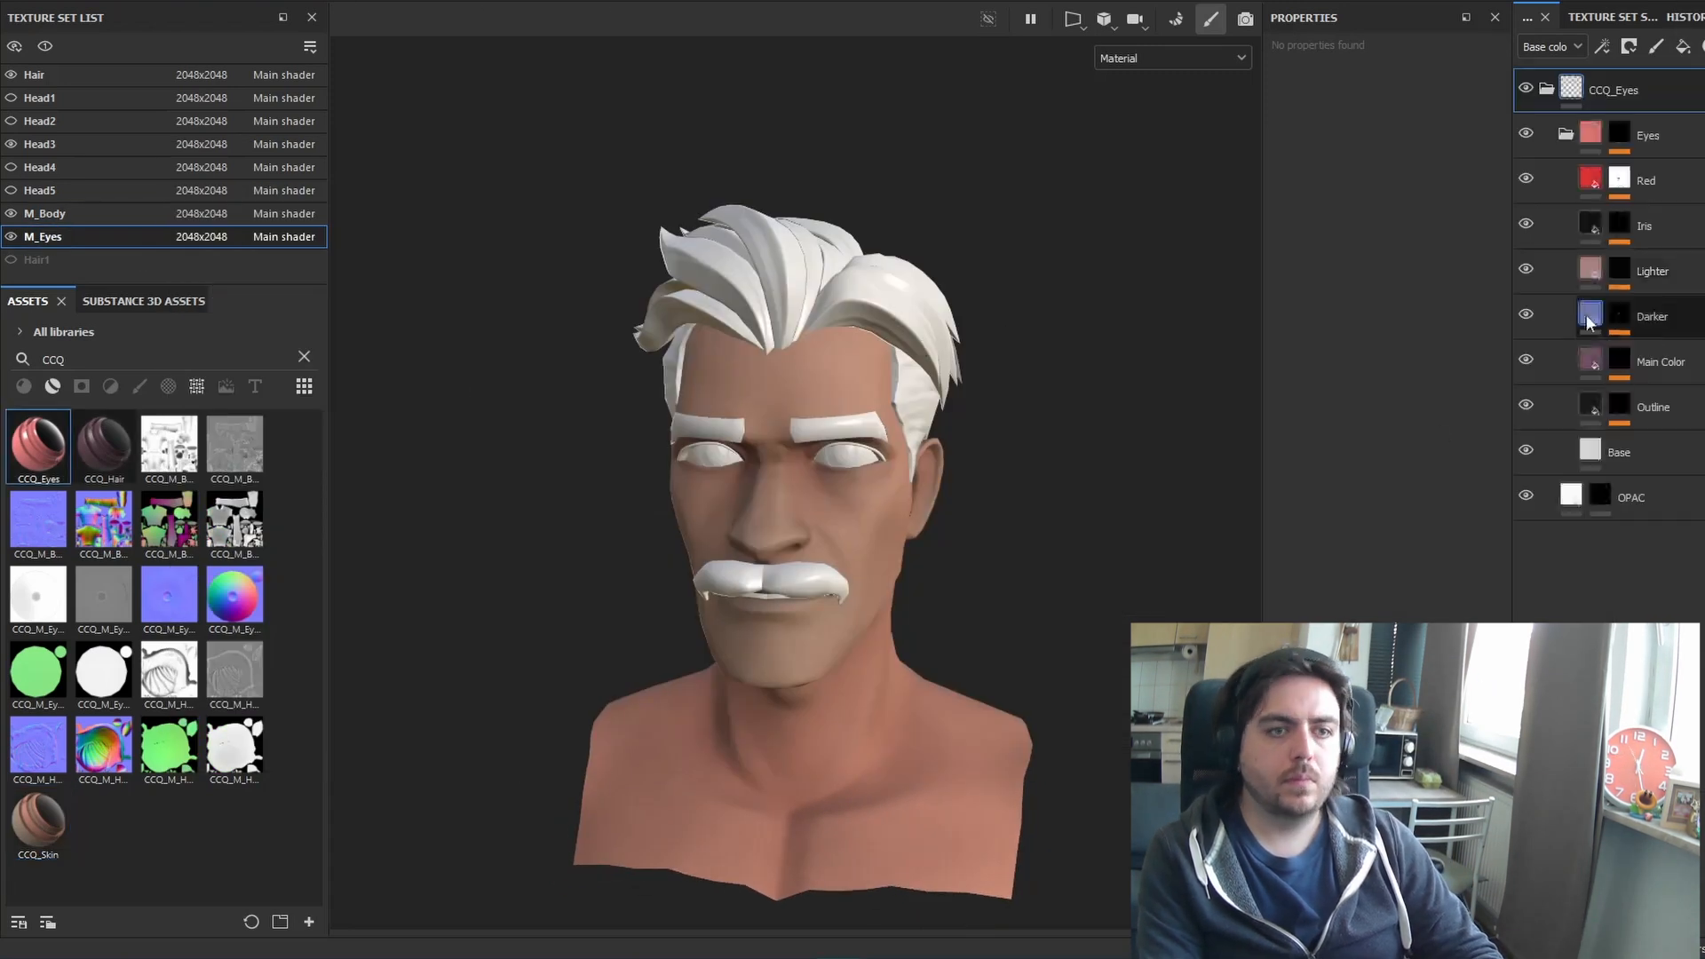
In M_Eyes, show the Main Color layer of CCQ_Eyes and paint round iris shapes in the Main Color and Outline masks
right_click(1589, 321)
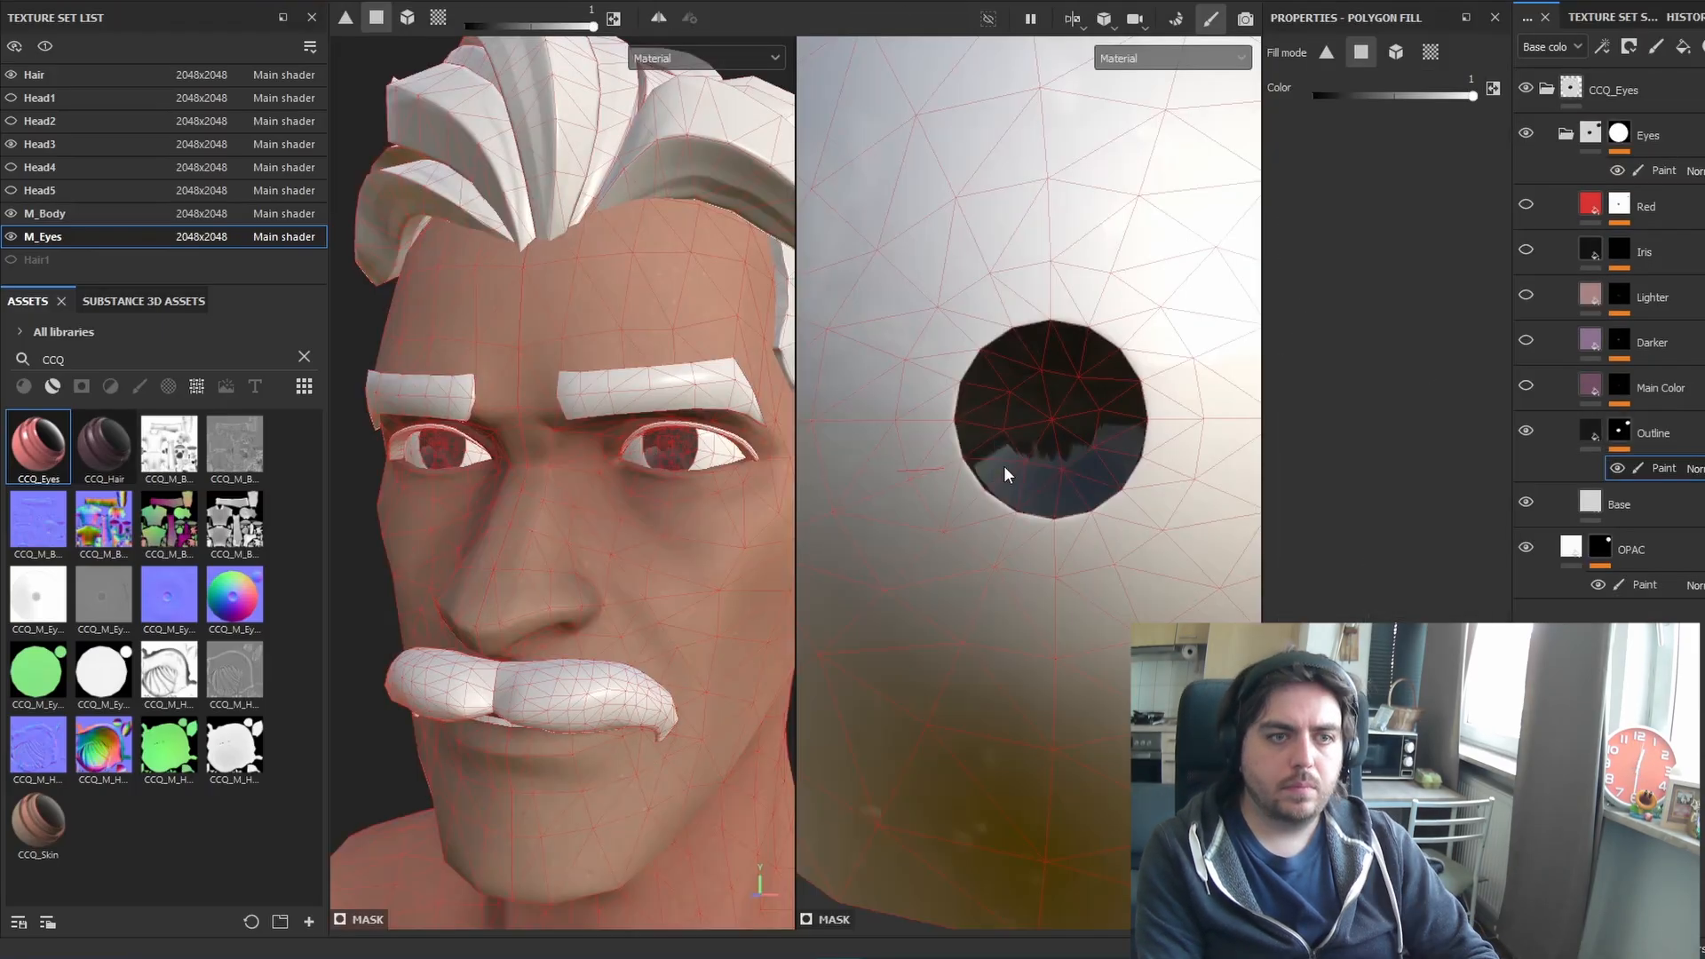
key(1)
click(1526, 385)
click(1618, 385)
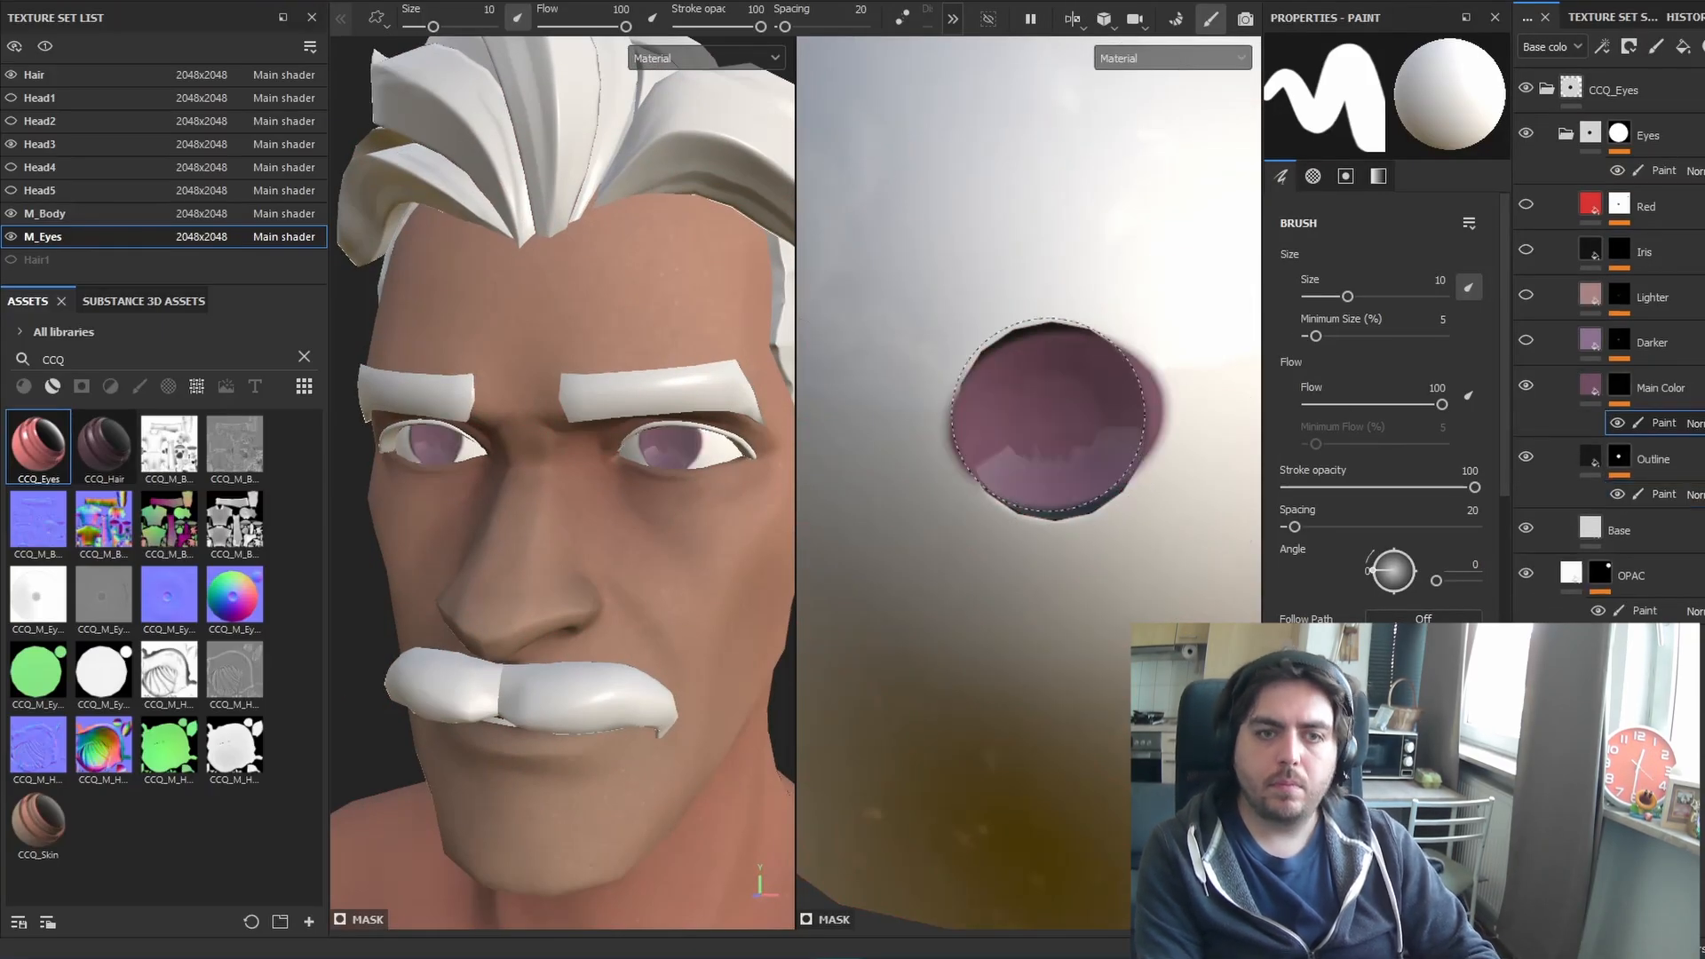
key([)
scroll(1386, 373, down, 3)
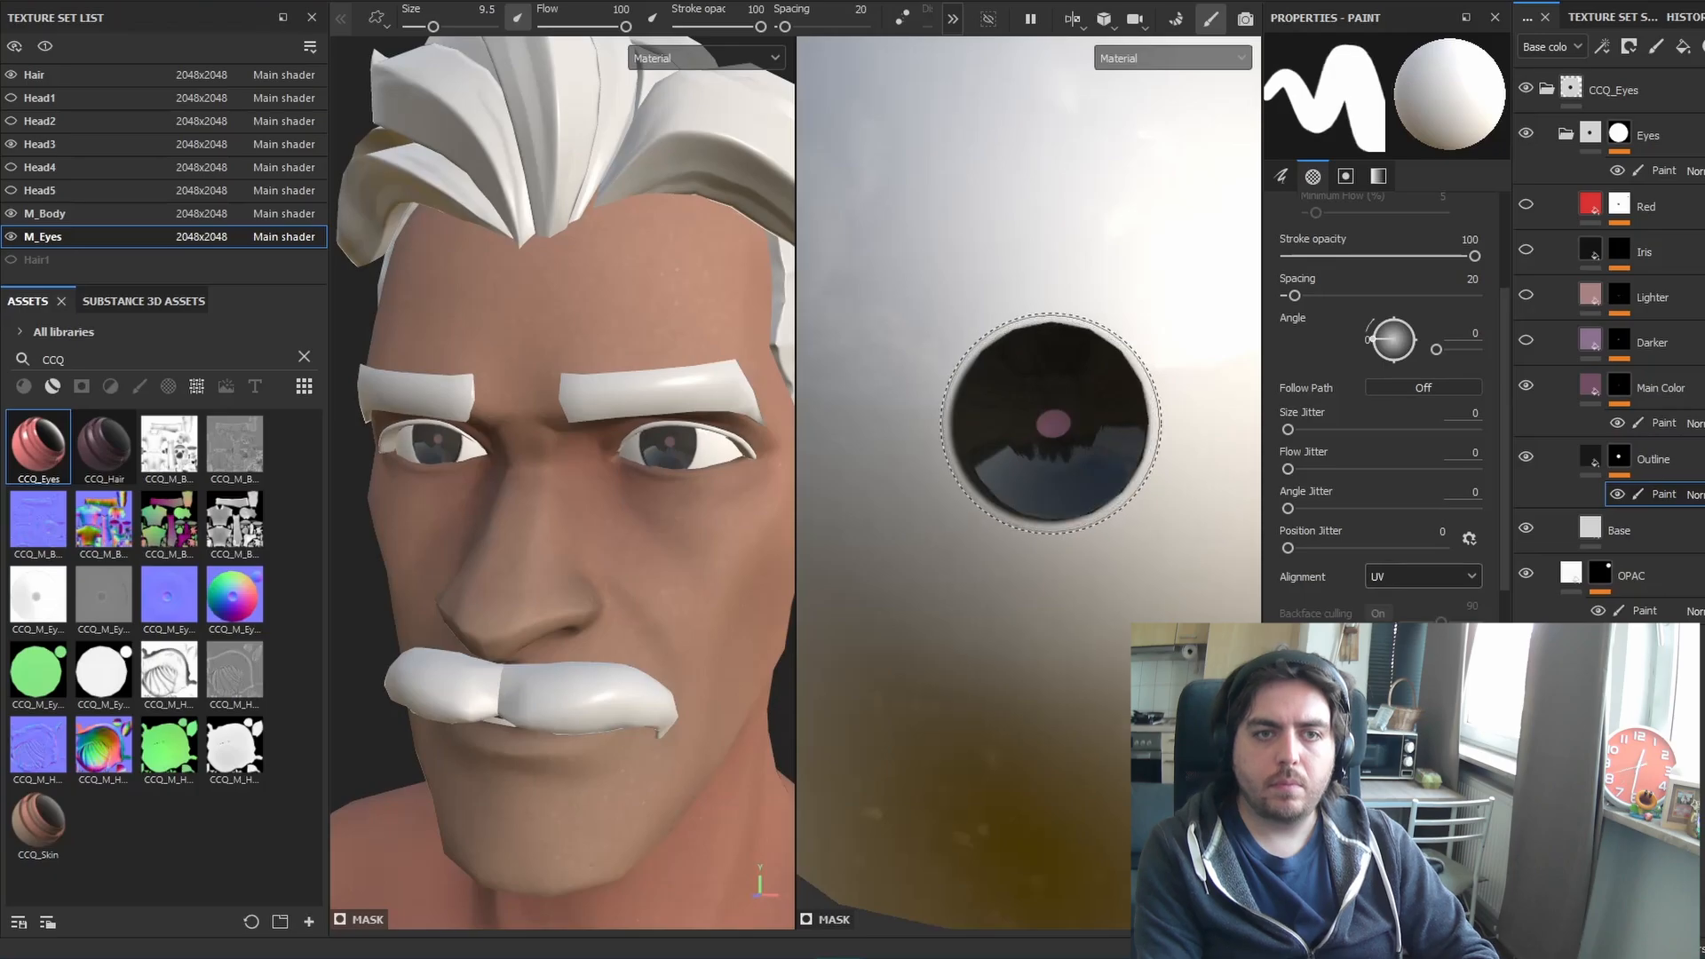
key([)
click(1049, 424)
Show the Iris layer of CCQ_Eyes and paint a round pupil at the eye's centre in its mask
click(1526, 250)
click(1618, 251)
ctrl+right_drag(1101, 416, 1057, 416)
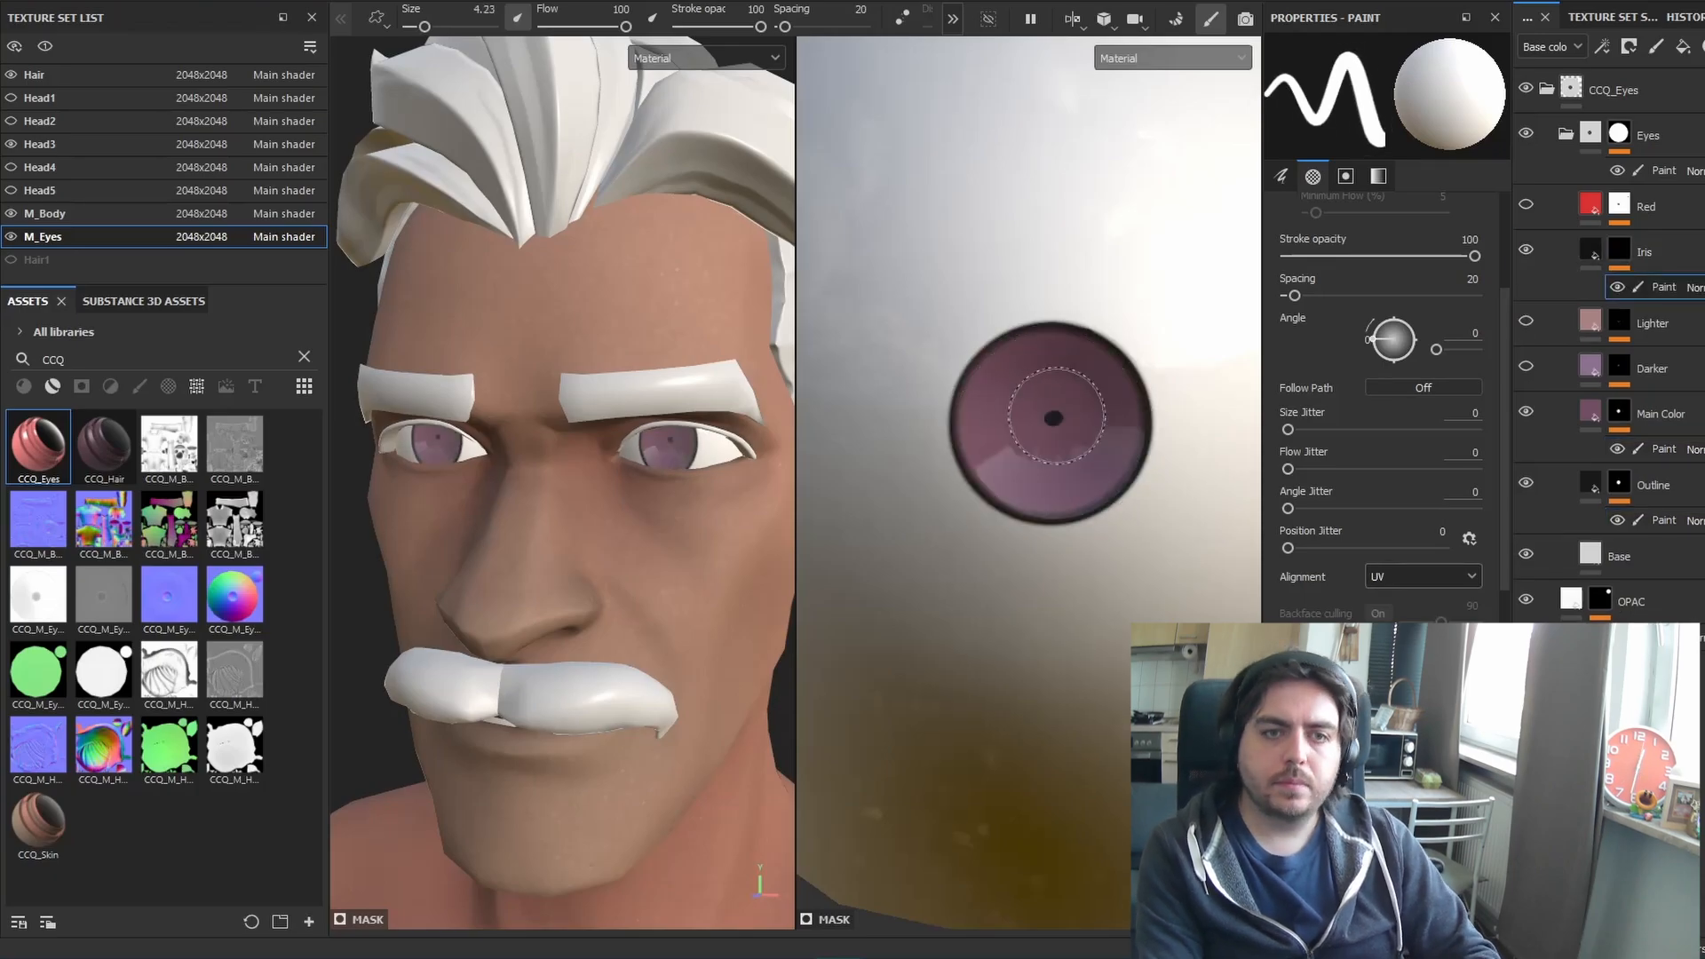
Paint the Lighter and Darker layer masks around the pupil and show the Darker layer
click(1612, 326)
click(1619, 418)
click(1526, 418)
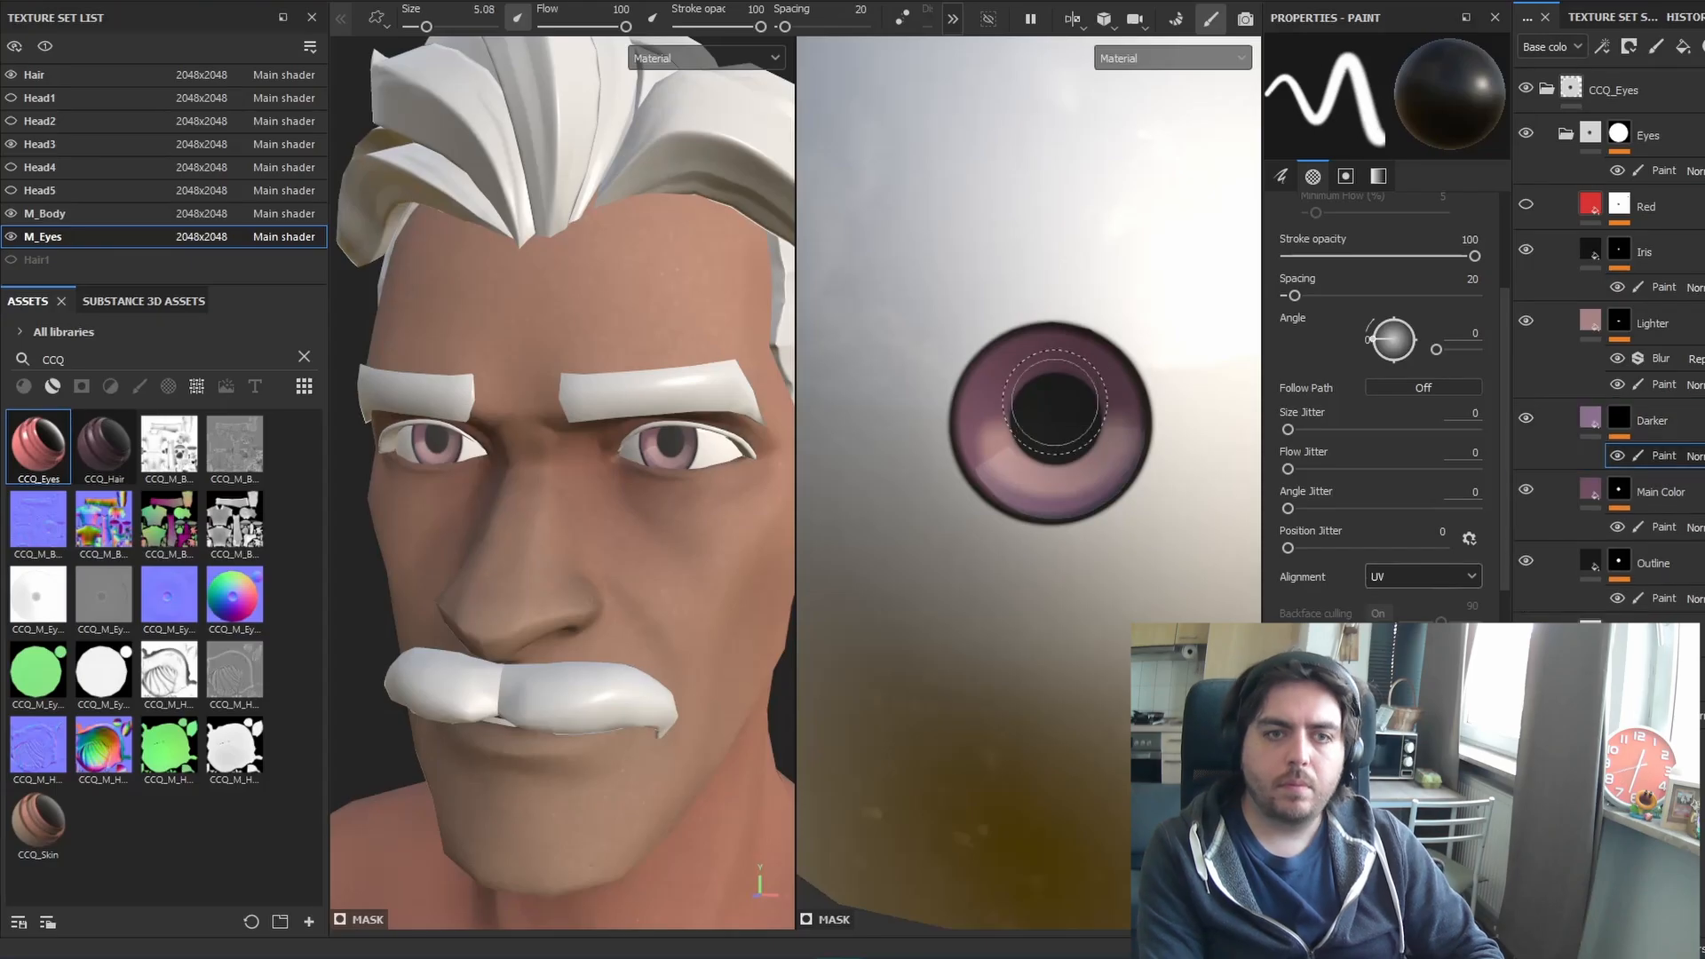
ctrl+right_drag(1005, 515, 1027, 514)
Show the Red layer and mask out a large soft circle around the iris, leaving red only at the eyeball's rim
scroll(1060, 362, down, 5)
click(1618, 204)
click(1526, 205)
ctrl+right_drag(1054, 379, 1146, 378)
click(1056, 380)
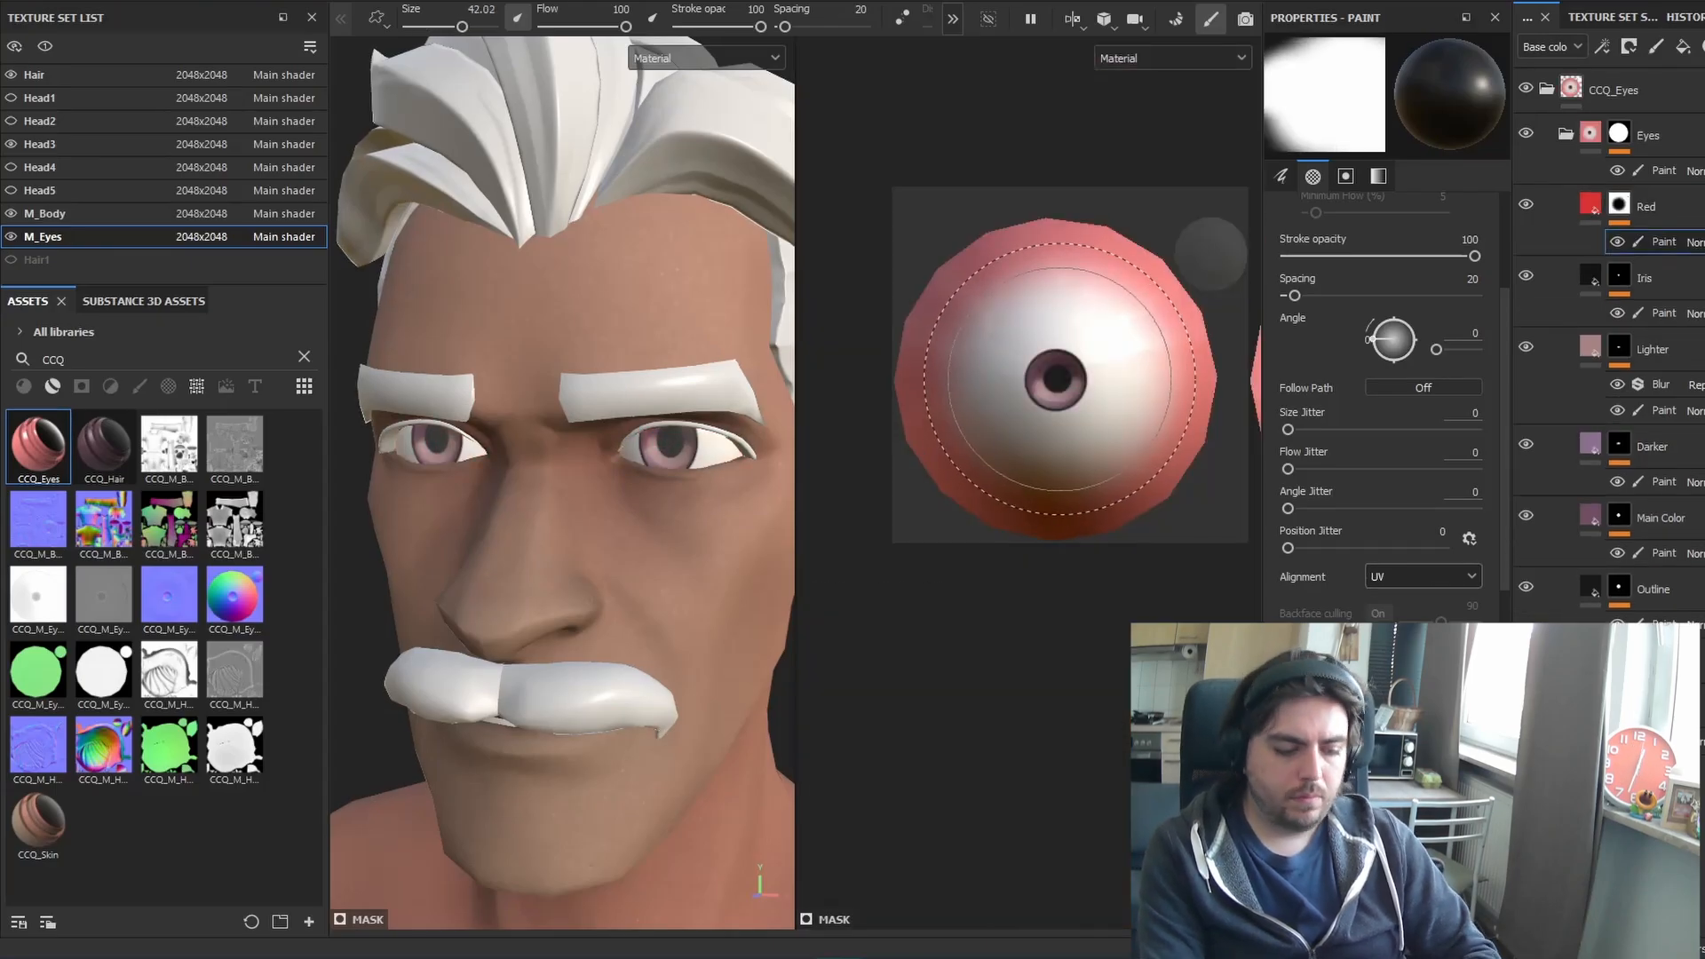
key(x)
click(1057, 378)
key(x)
scroll(488, 437, down, 3)
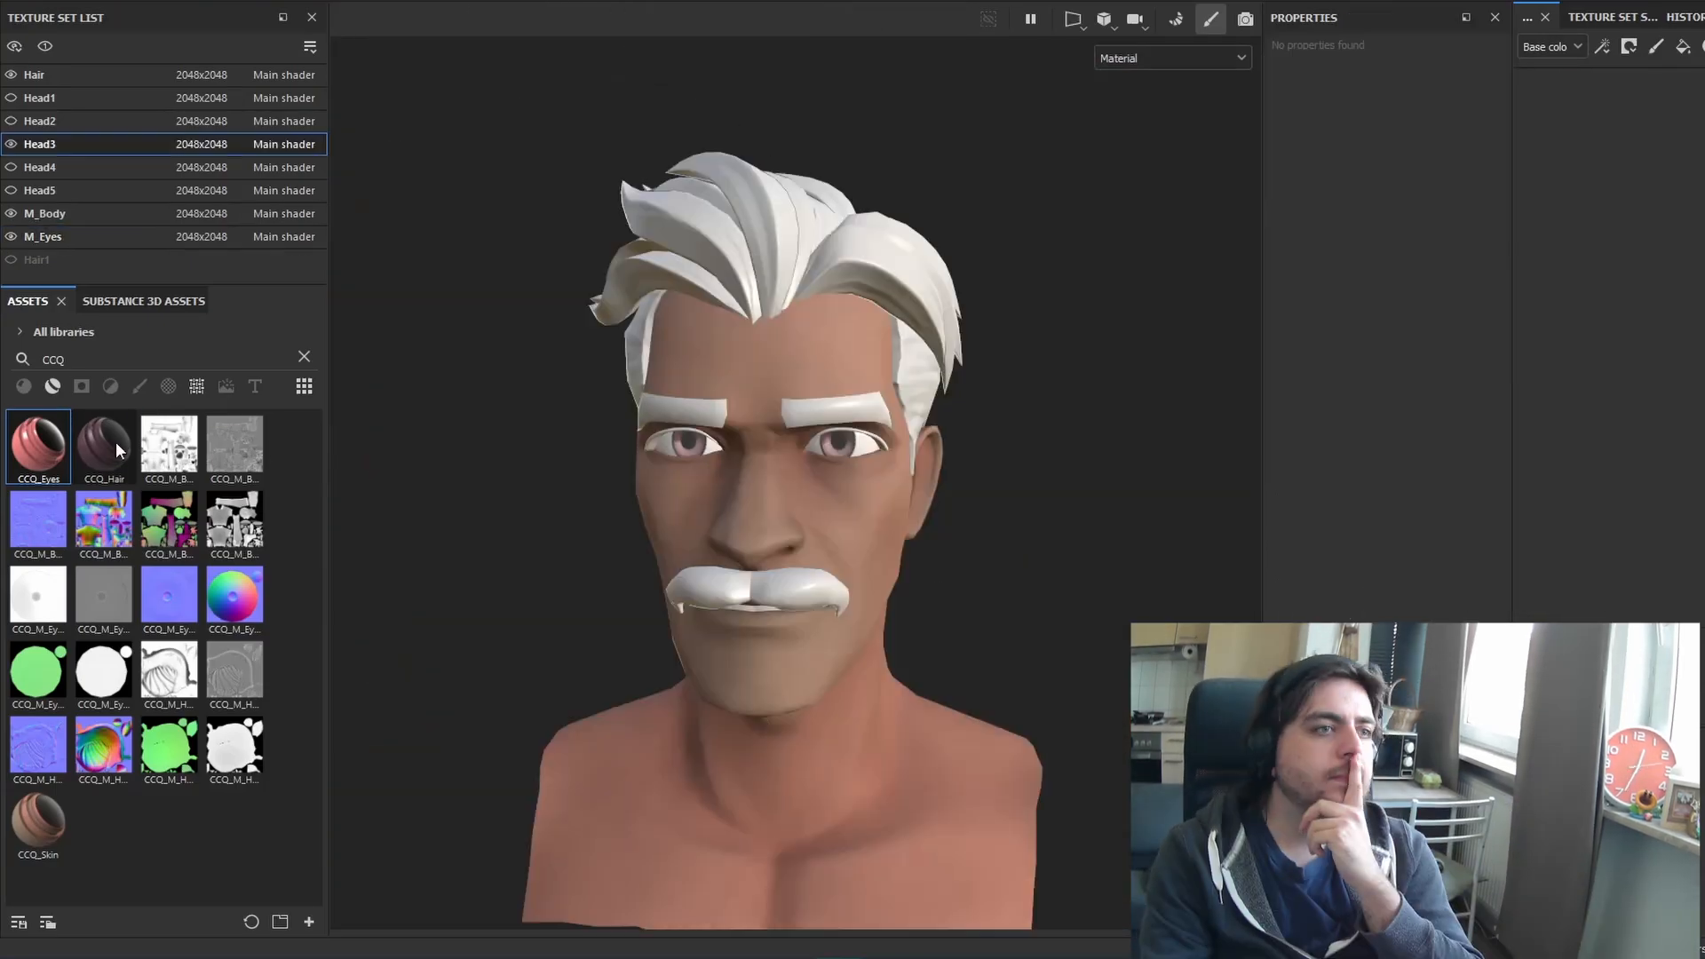
Apply the CCQ_Hair smart material to the Head3 texture set and hide every layer above Base
drag(104, 444, 1271, 253)
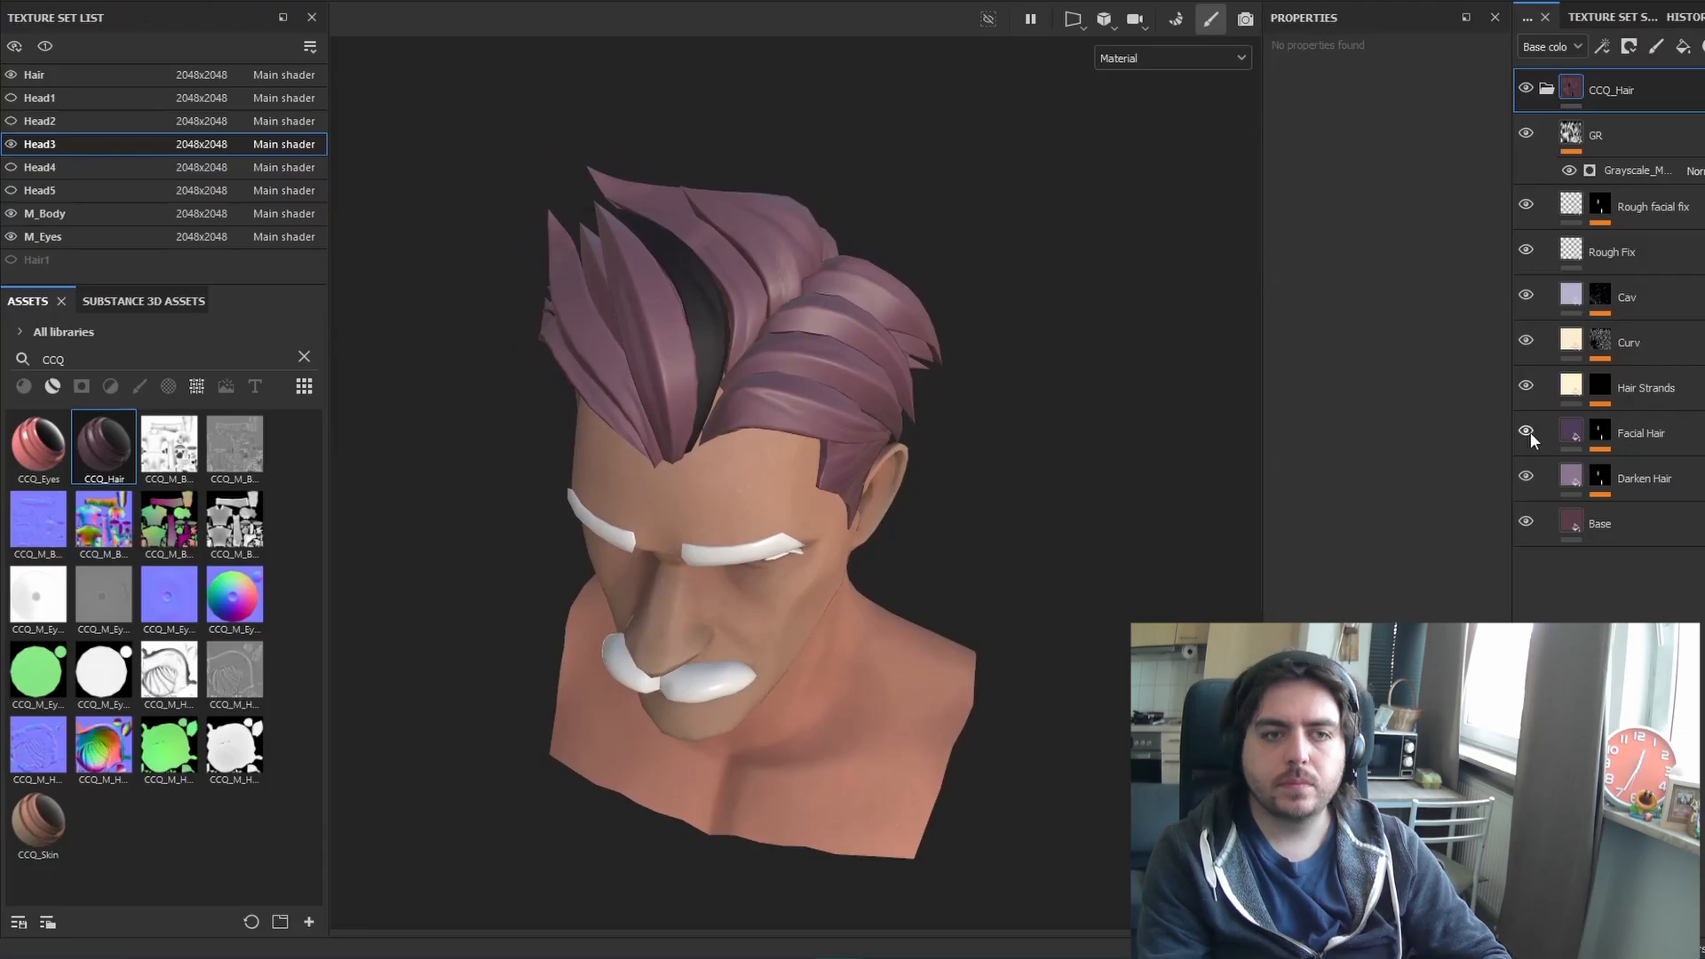
click(1525, 477)
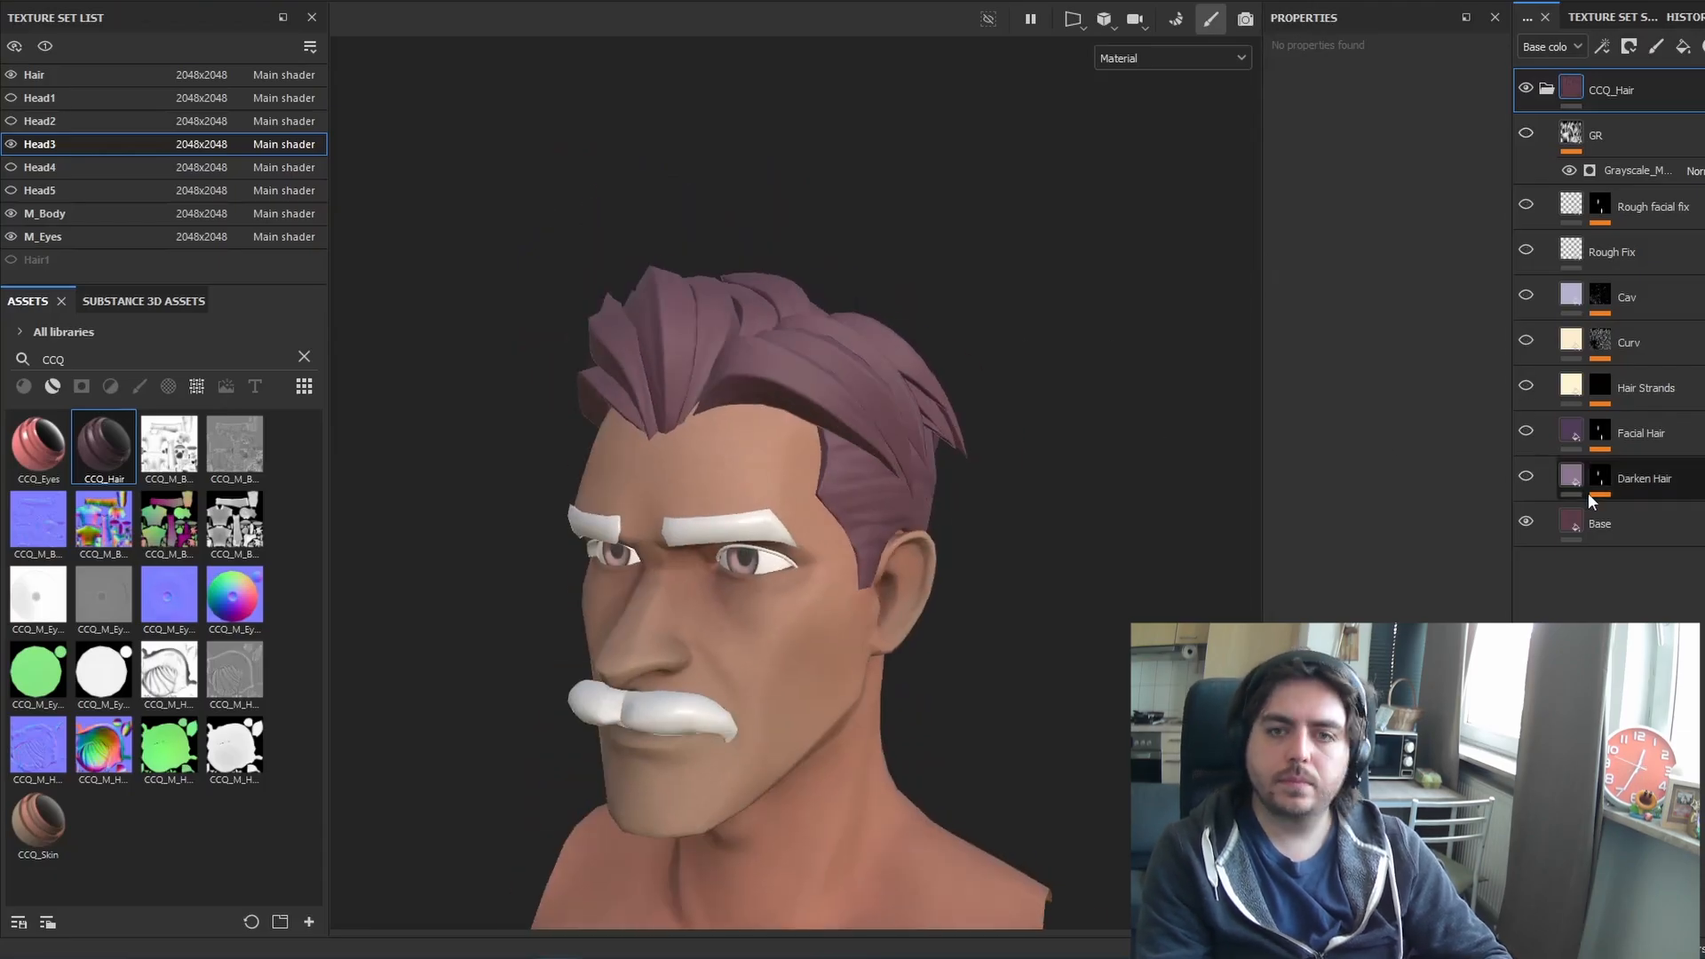
click(1589, 493)
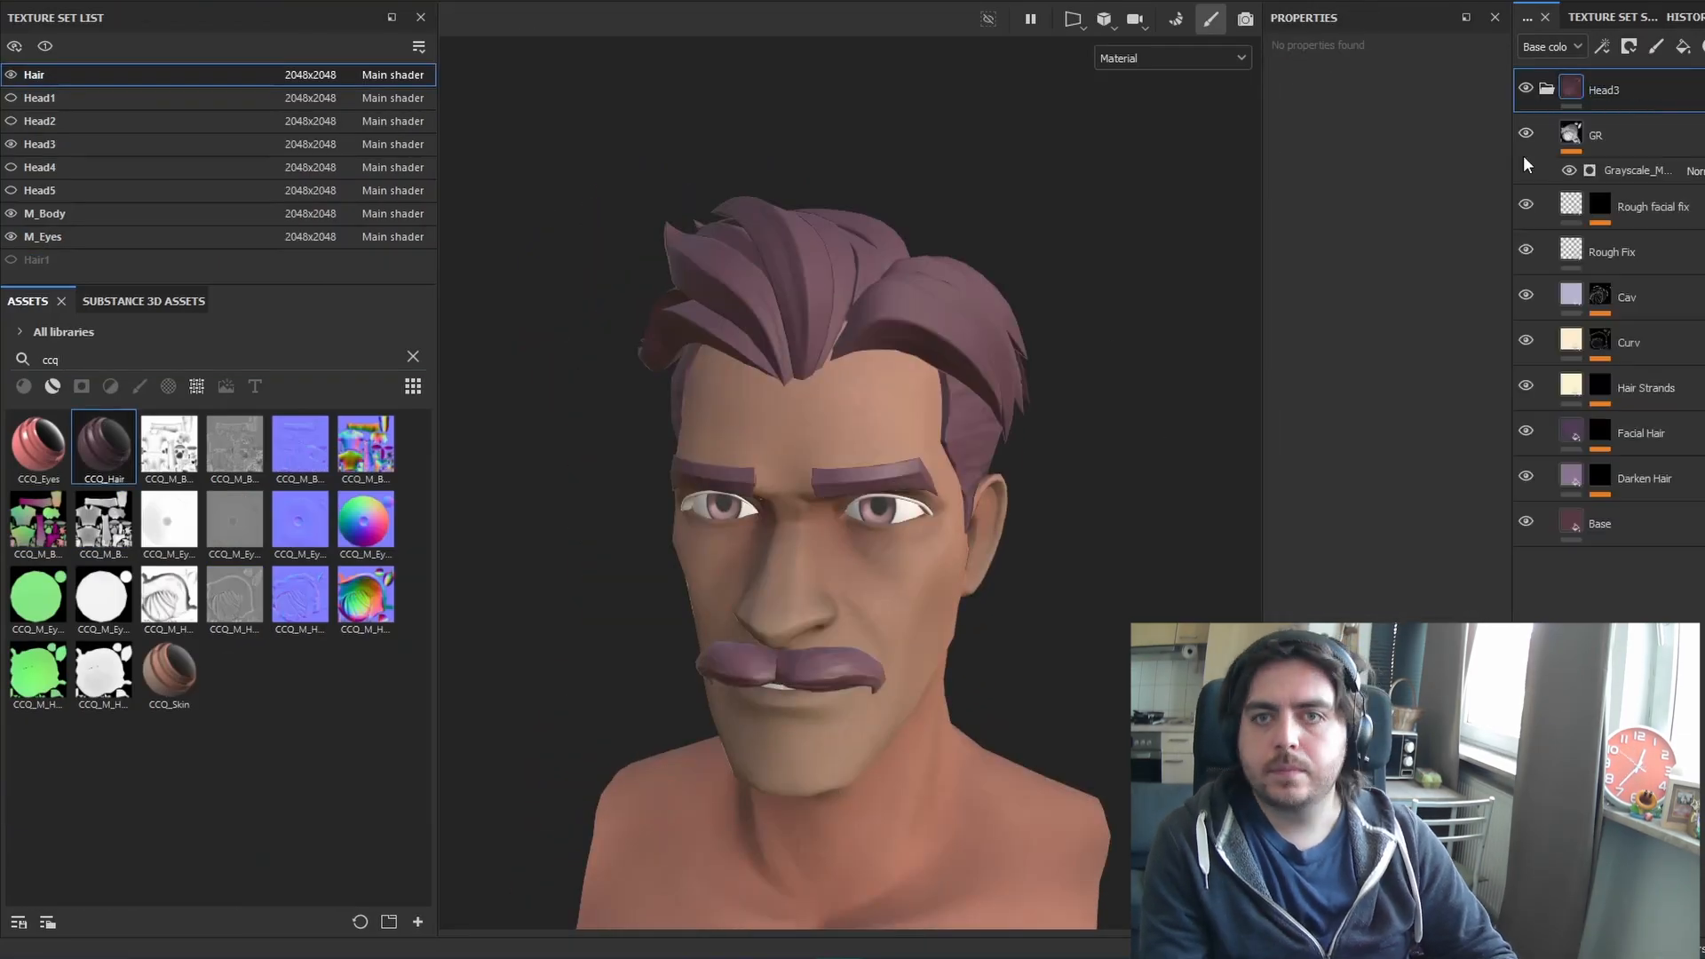
Set the Hair set's Base layer to golden yellow, and sample the eyebrow colour for the Base layer of Head3
click(1598, 524)
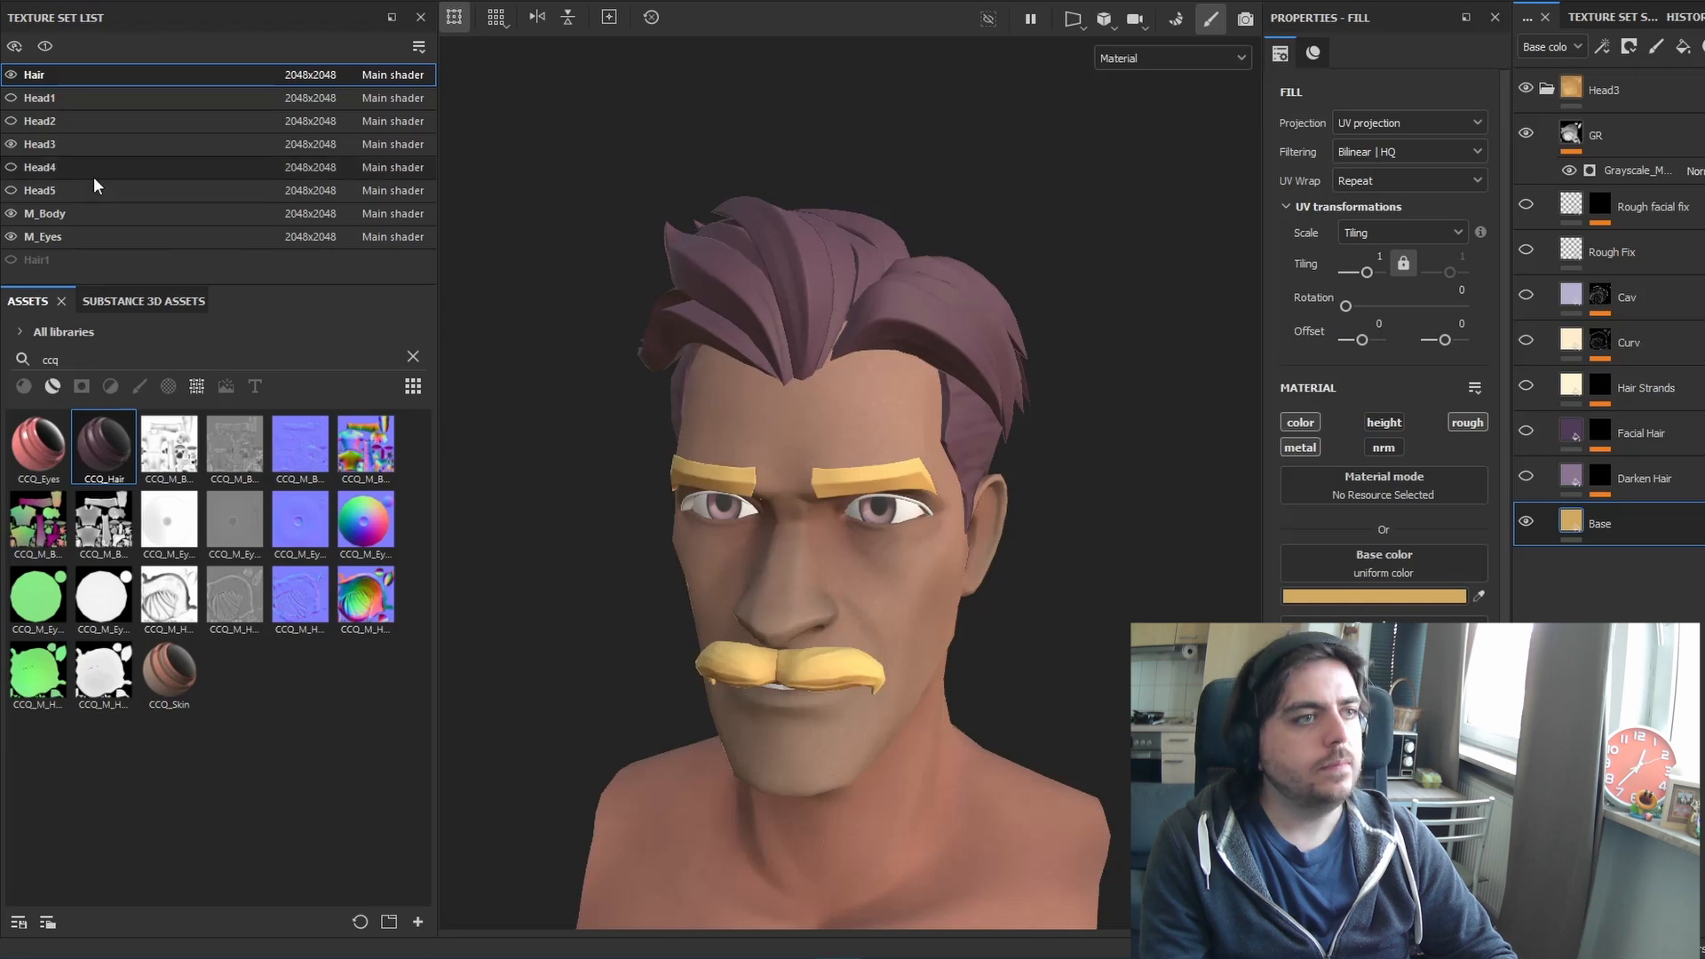
click(98, 144)
click(1634, 523)
click(1478, 596)
click(715, 473)
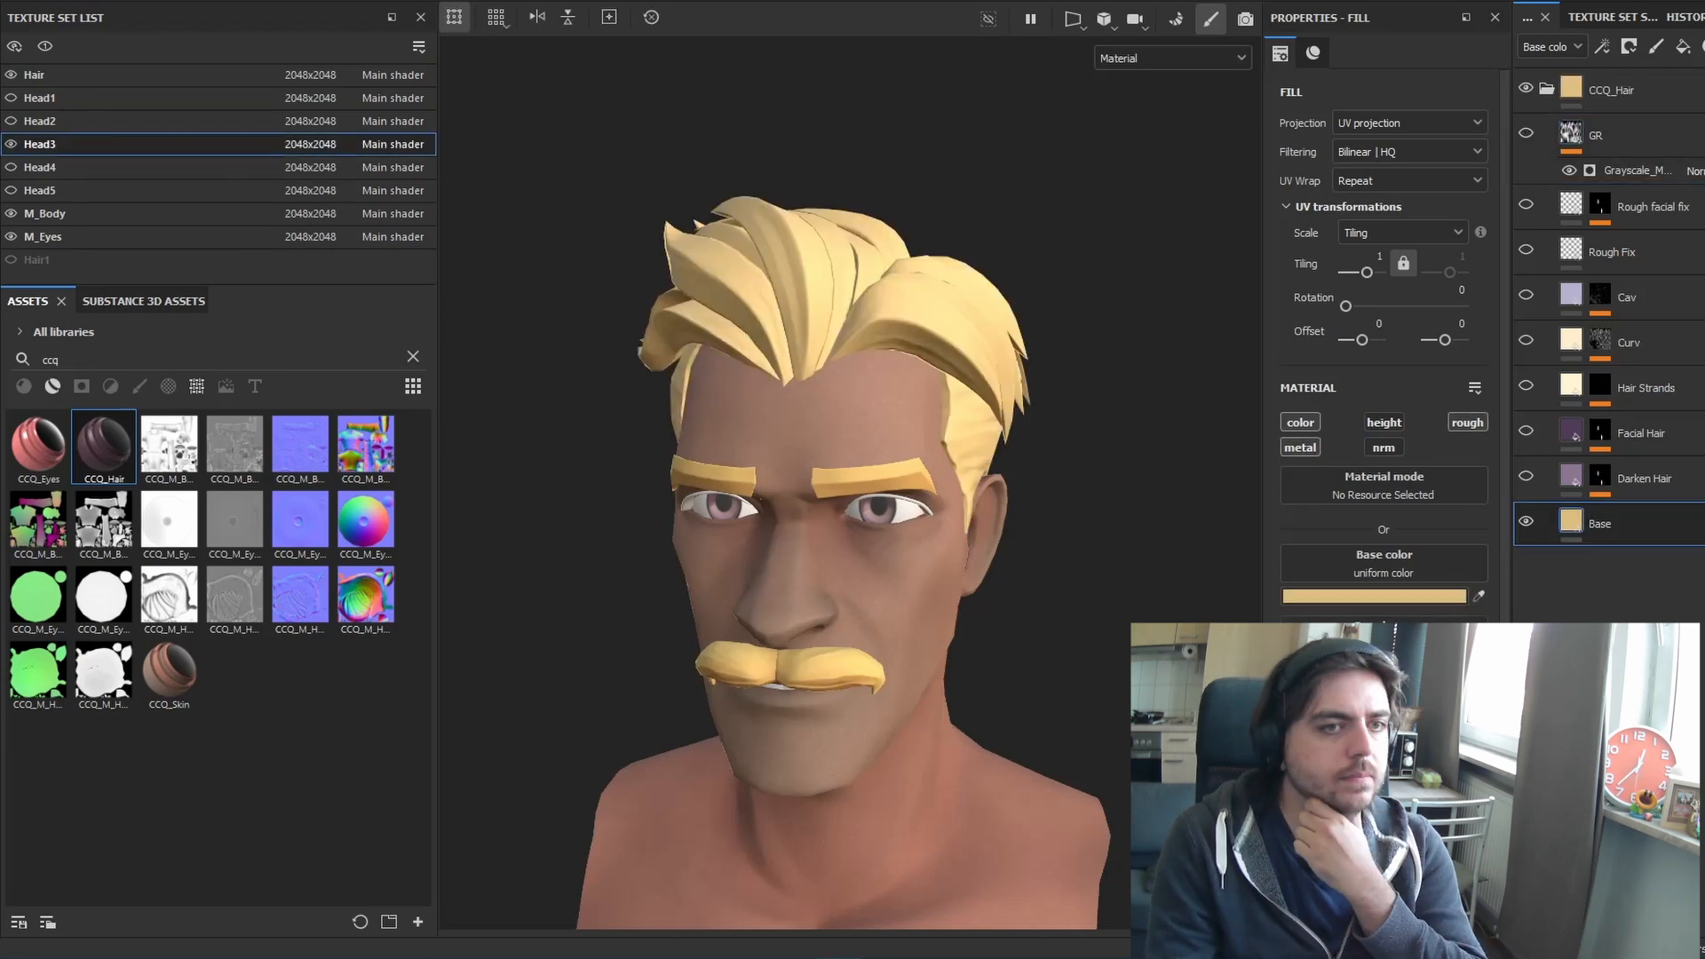
Show Head3's GR layer and remove the mask from its Darken Hair layer
click(1526, 133)
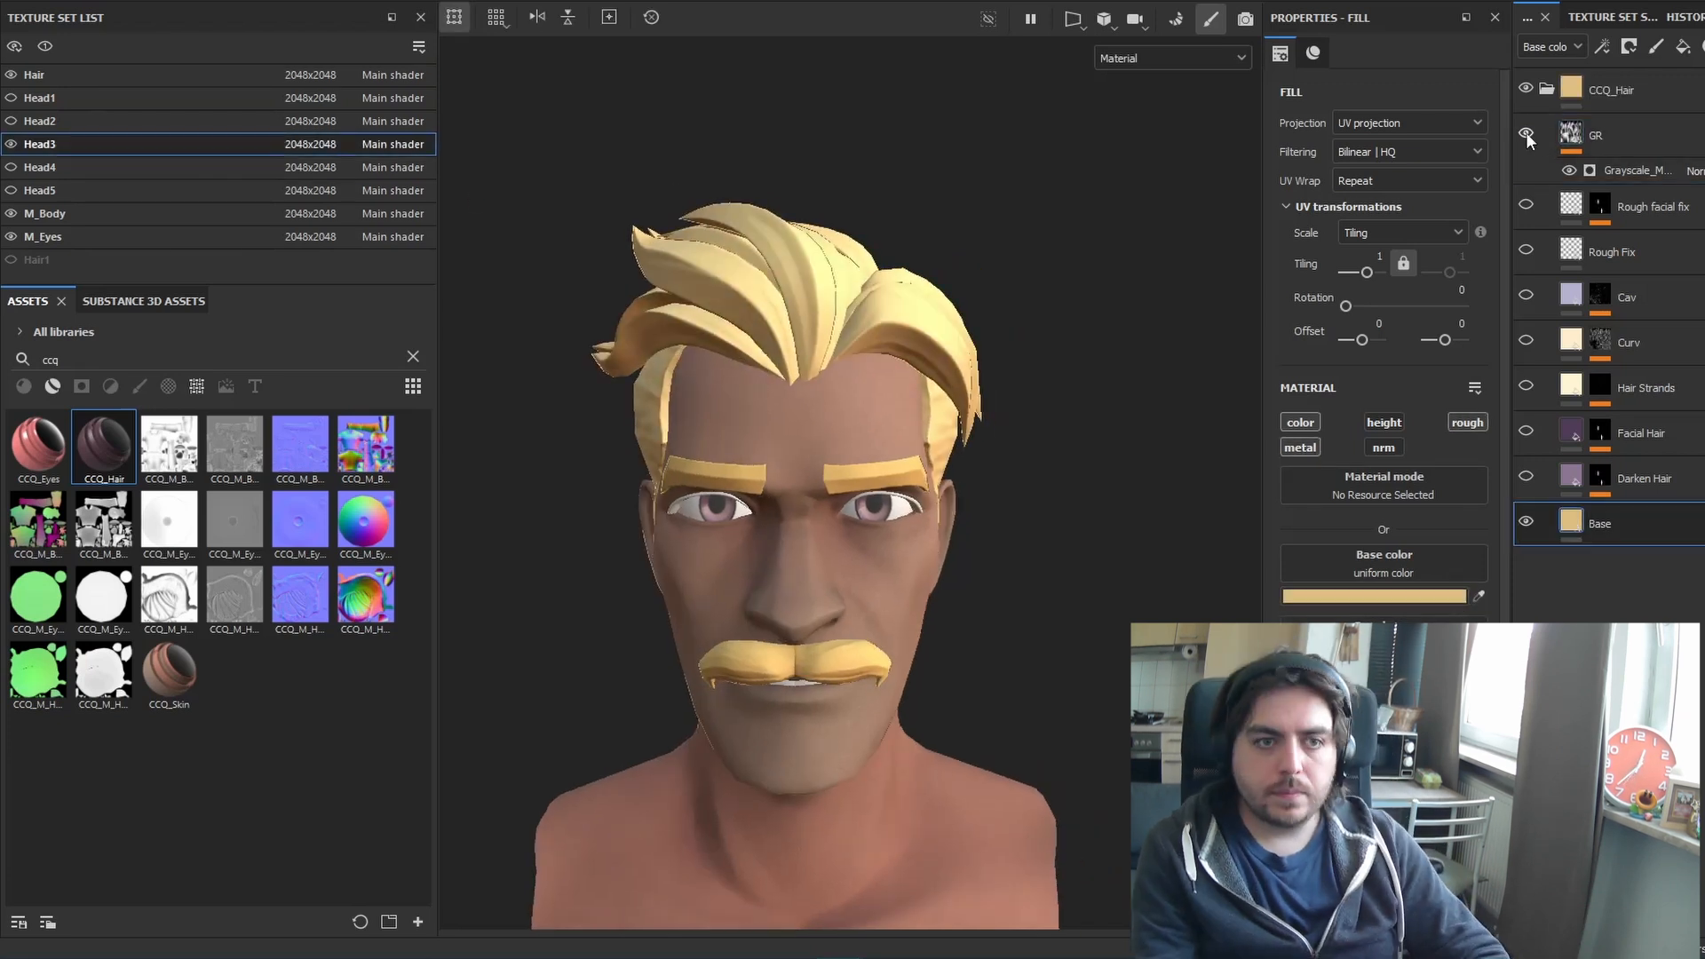
scroll(945, 453, down, 2)
alt+drag(945, 451, 810, 525)
right_click(1592, 423)
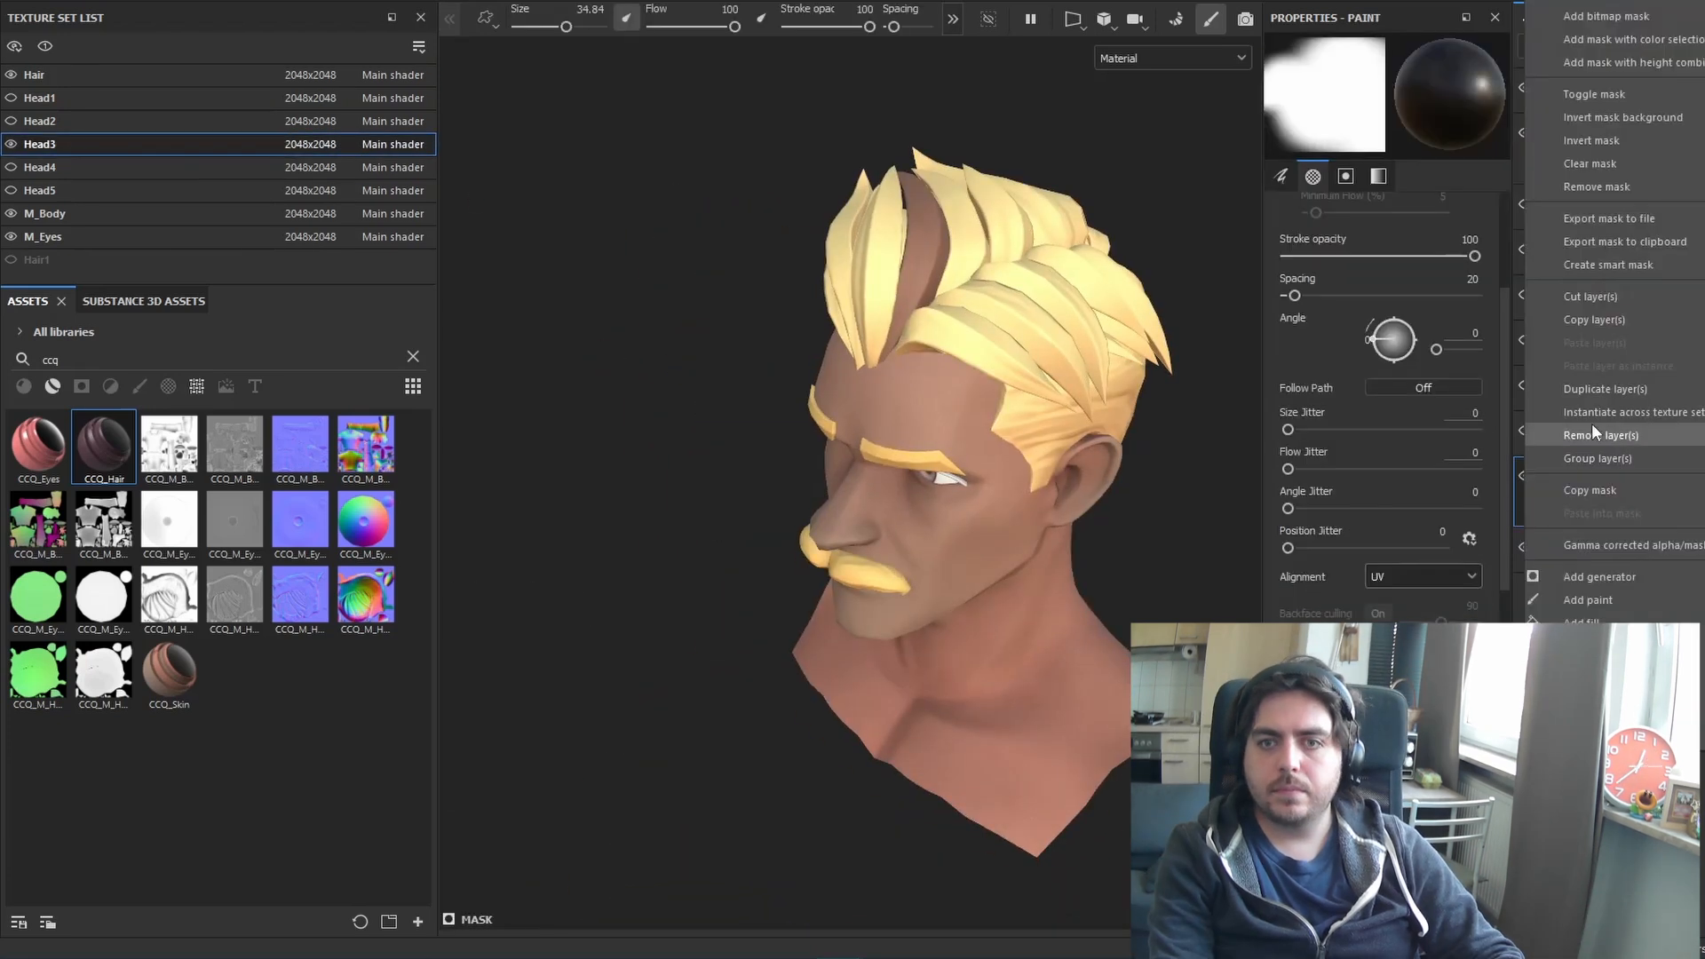
key(Escape)
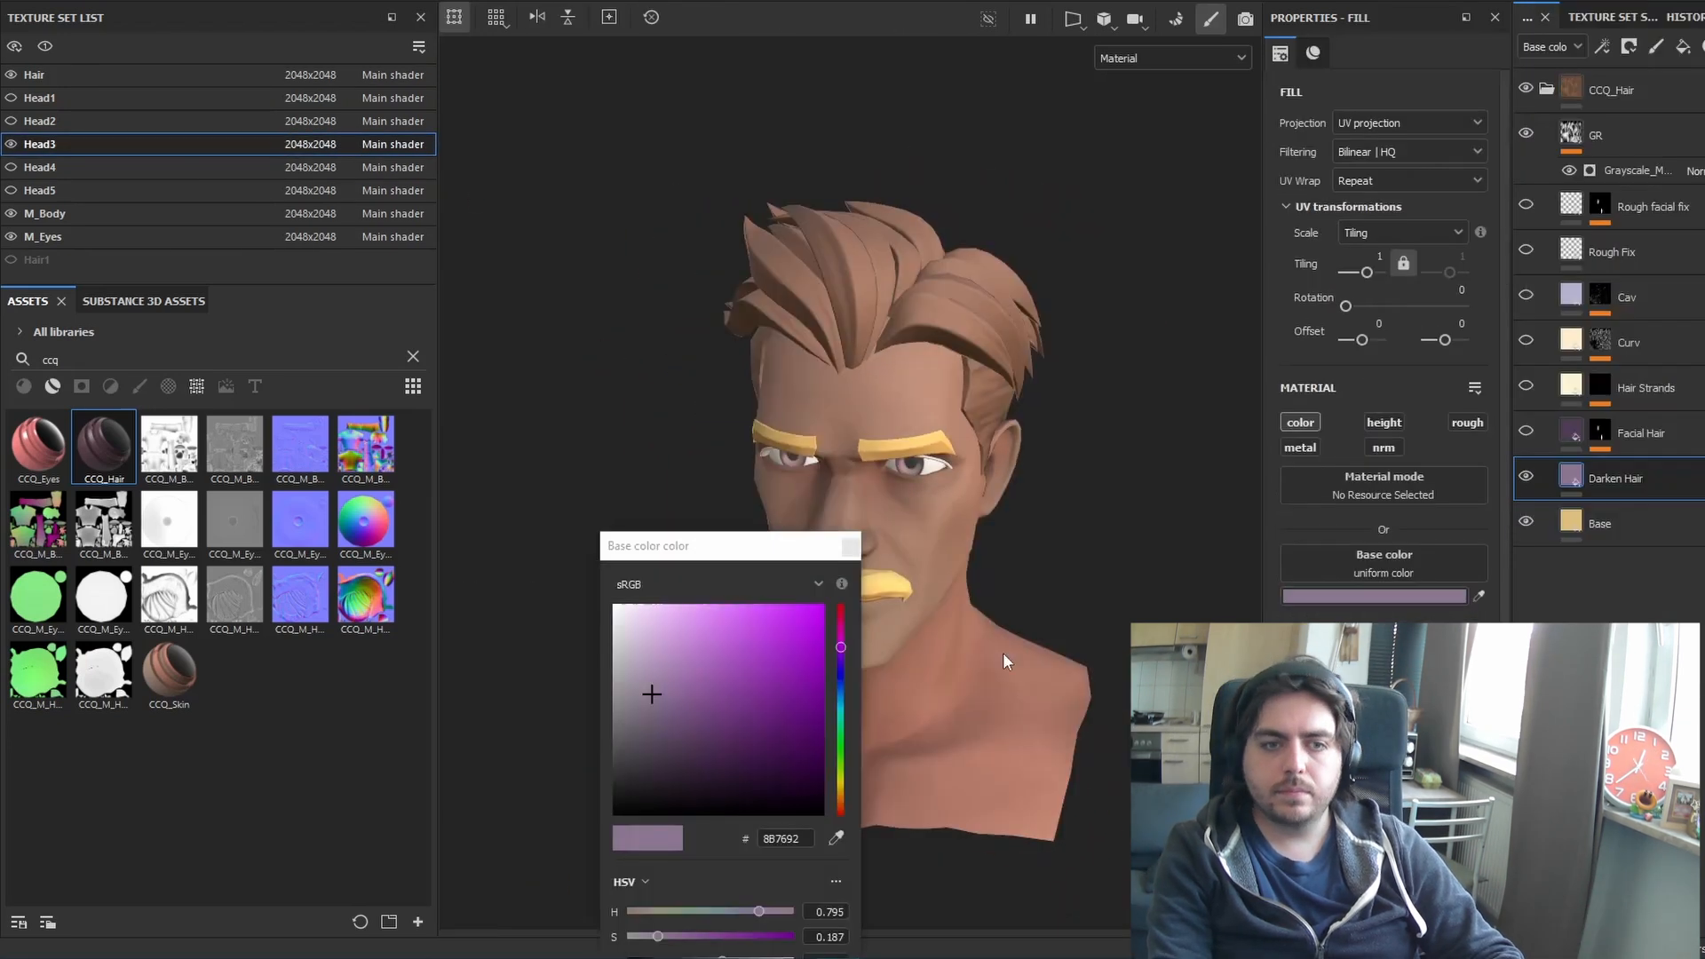
Sample the golden Base colour for Head3's Darken Hair layer, hide that layer, and show the Cav layer
click(1479, 596)
click(1571, 521)
click(1526, 476)
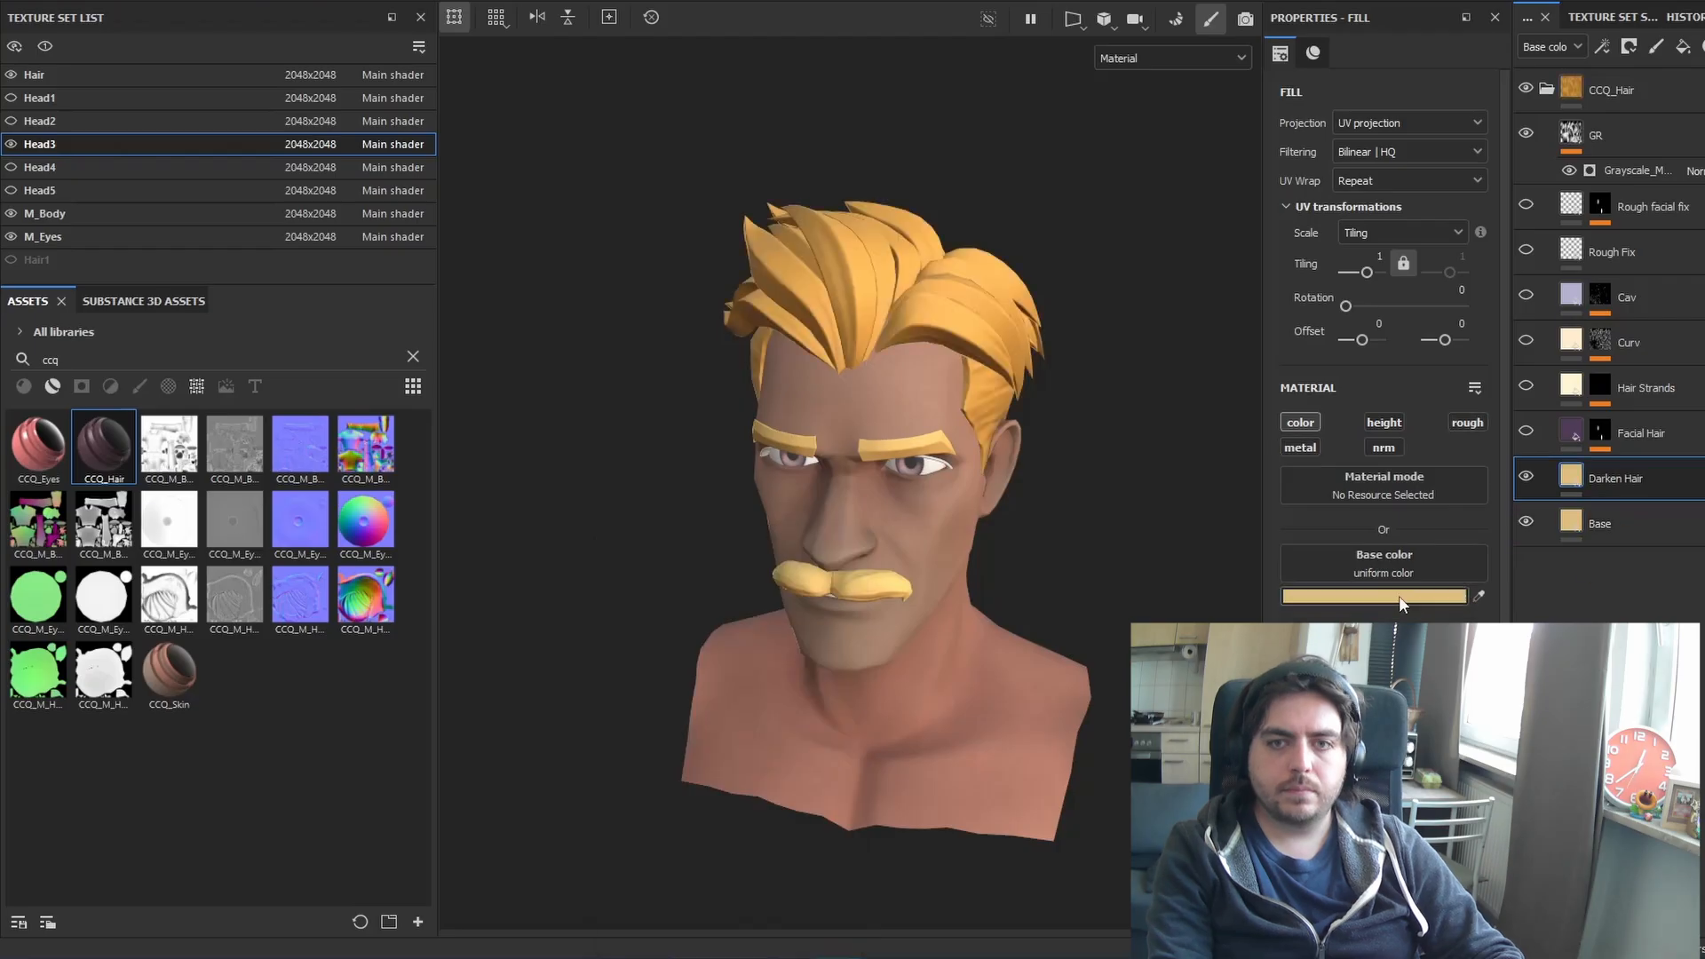
alt+drag(1048, 502, 924, 484)
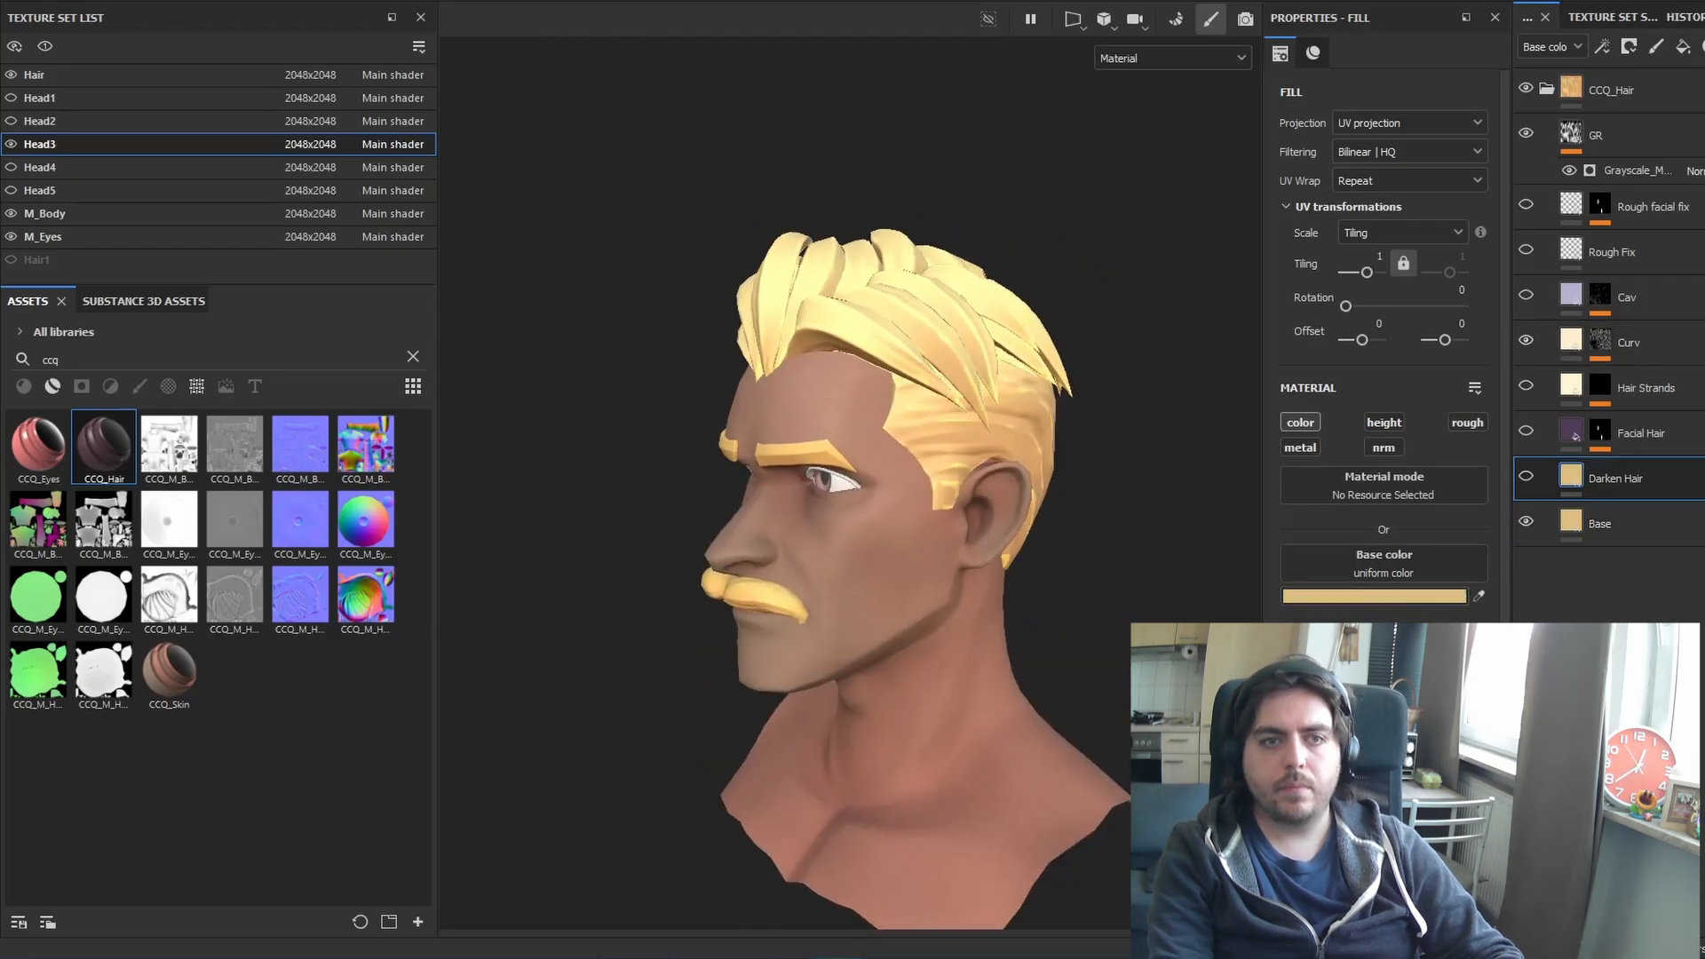
click(1524, 297)
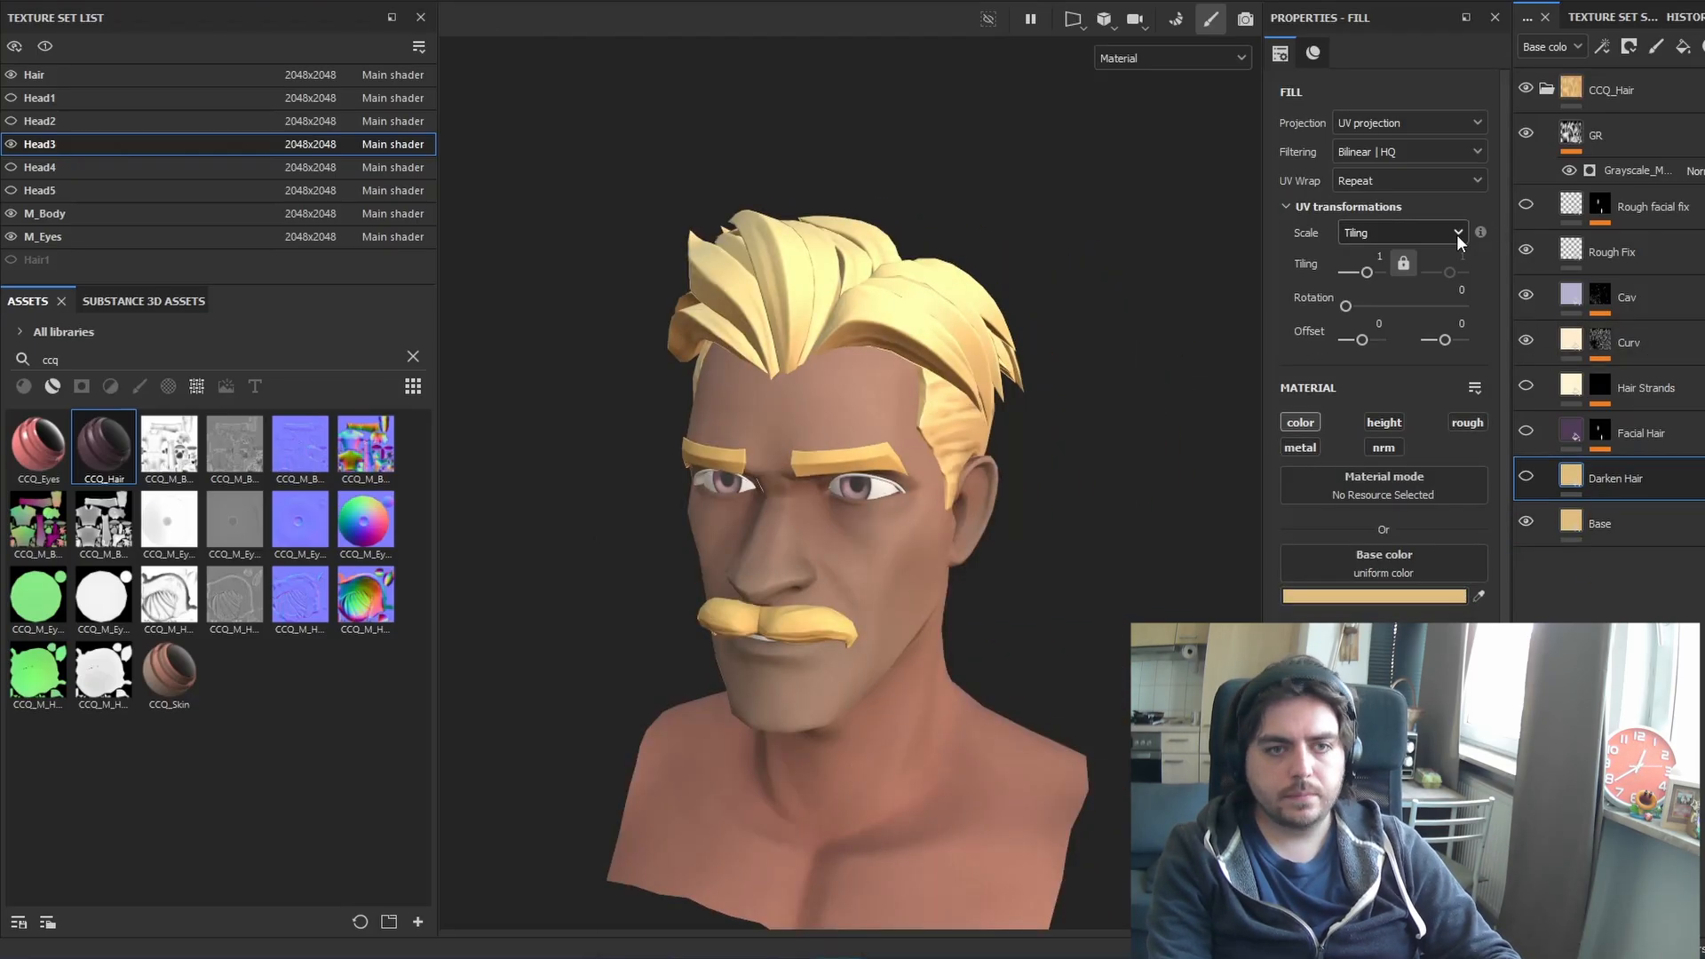
Show the Hair Strands layer and replace its mask with a new black mask containing a fill
click(1526, 385)
click(1599, 388)
right_click(1650, 416)
click(1611, 184)
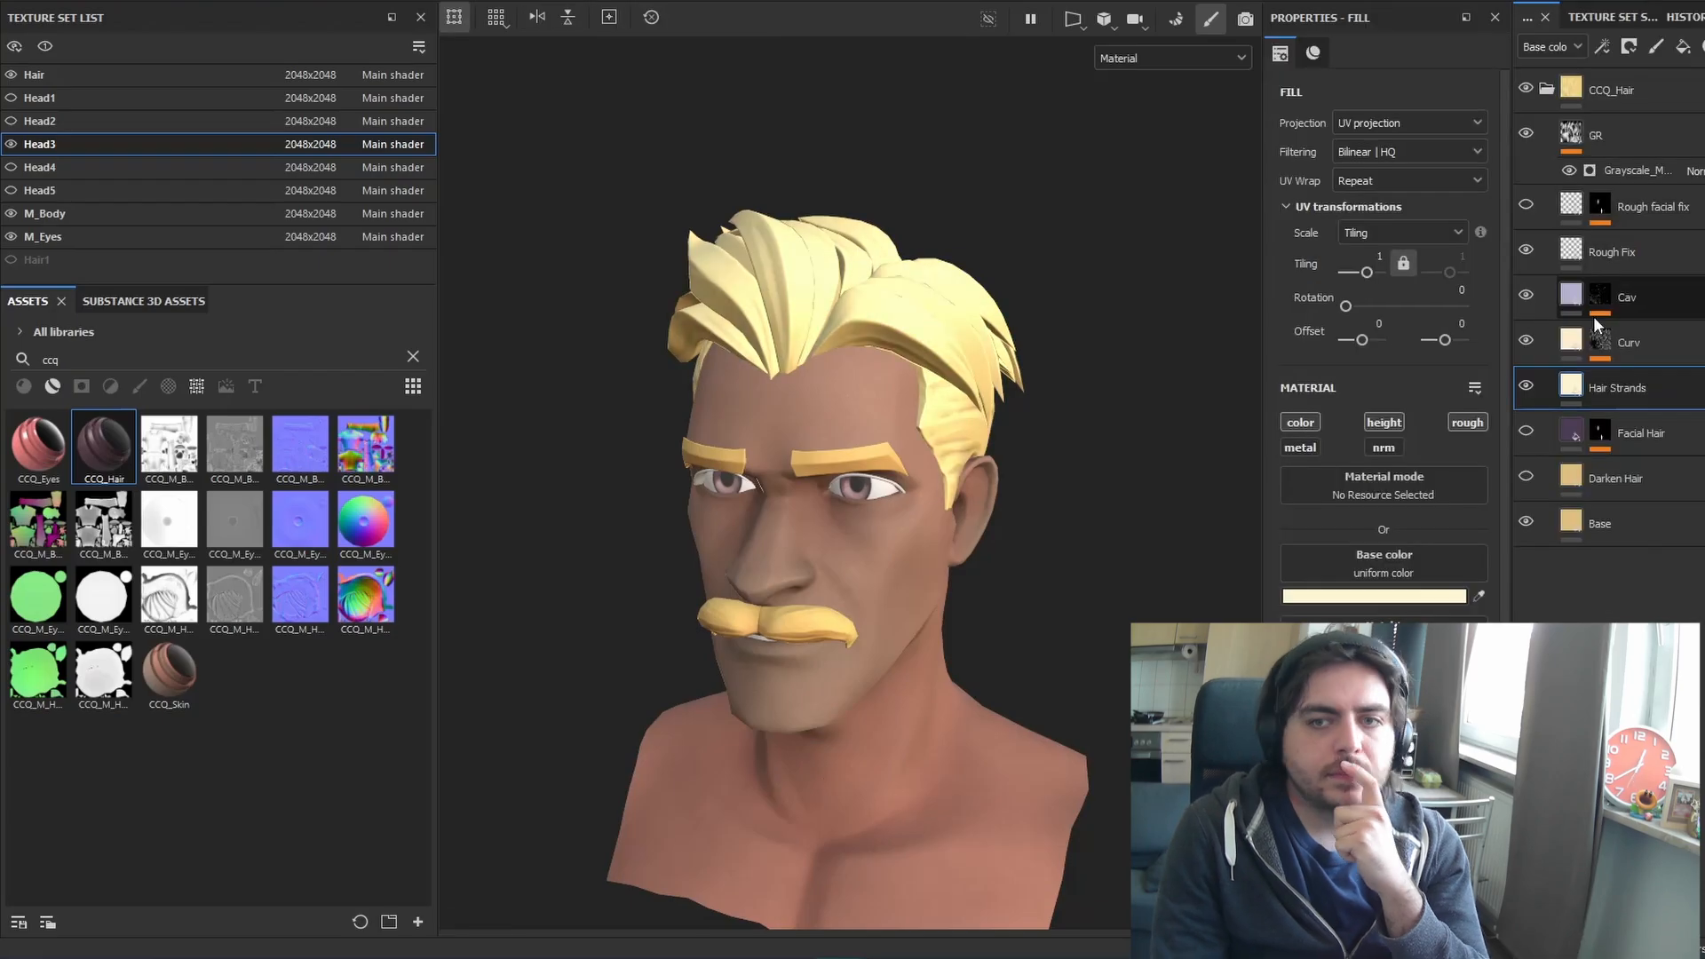
right_click(1598, 387)
click(1599, 3)
right_click(1596, 386)
click(1566, 622)
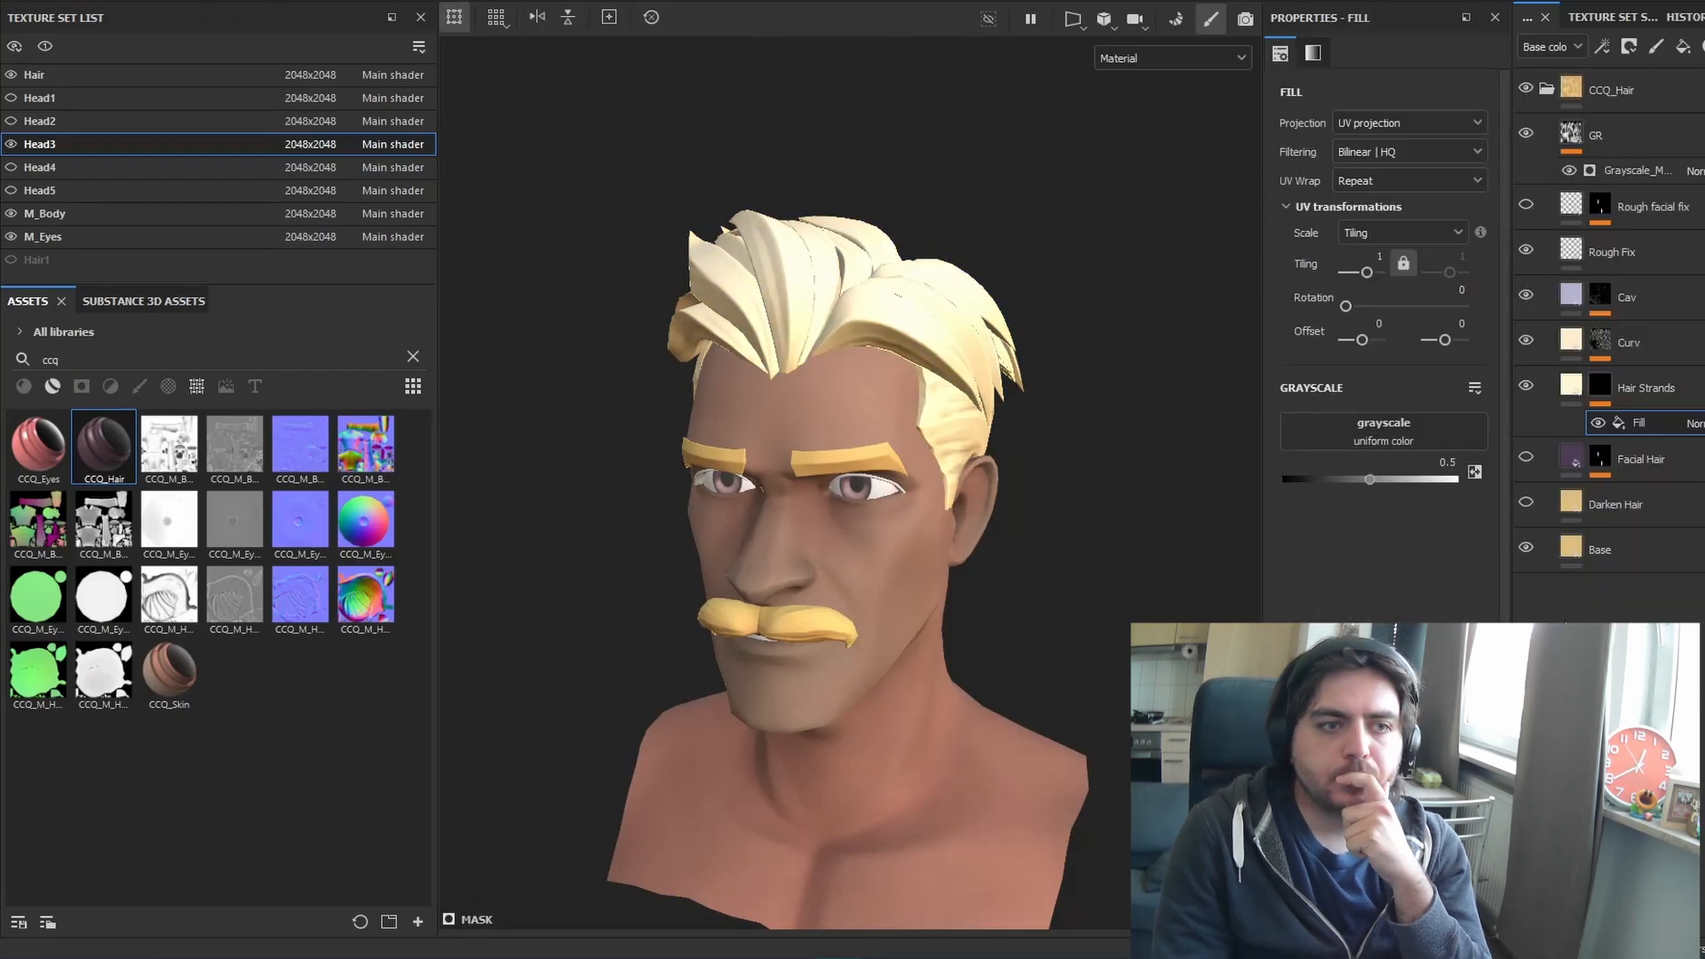
Search the assets for hair, then clear the search and browse the full list of textures
click(413, 357)
click(273, 358)
text(hair)
click(196, 386)
click(413, 356)
drag(426, 431, 446, 469)
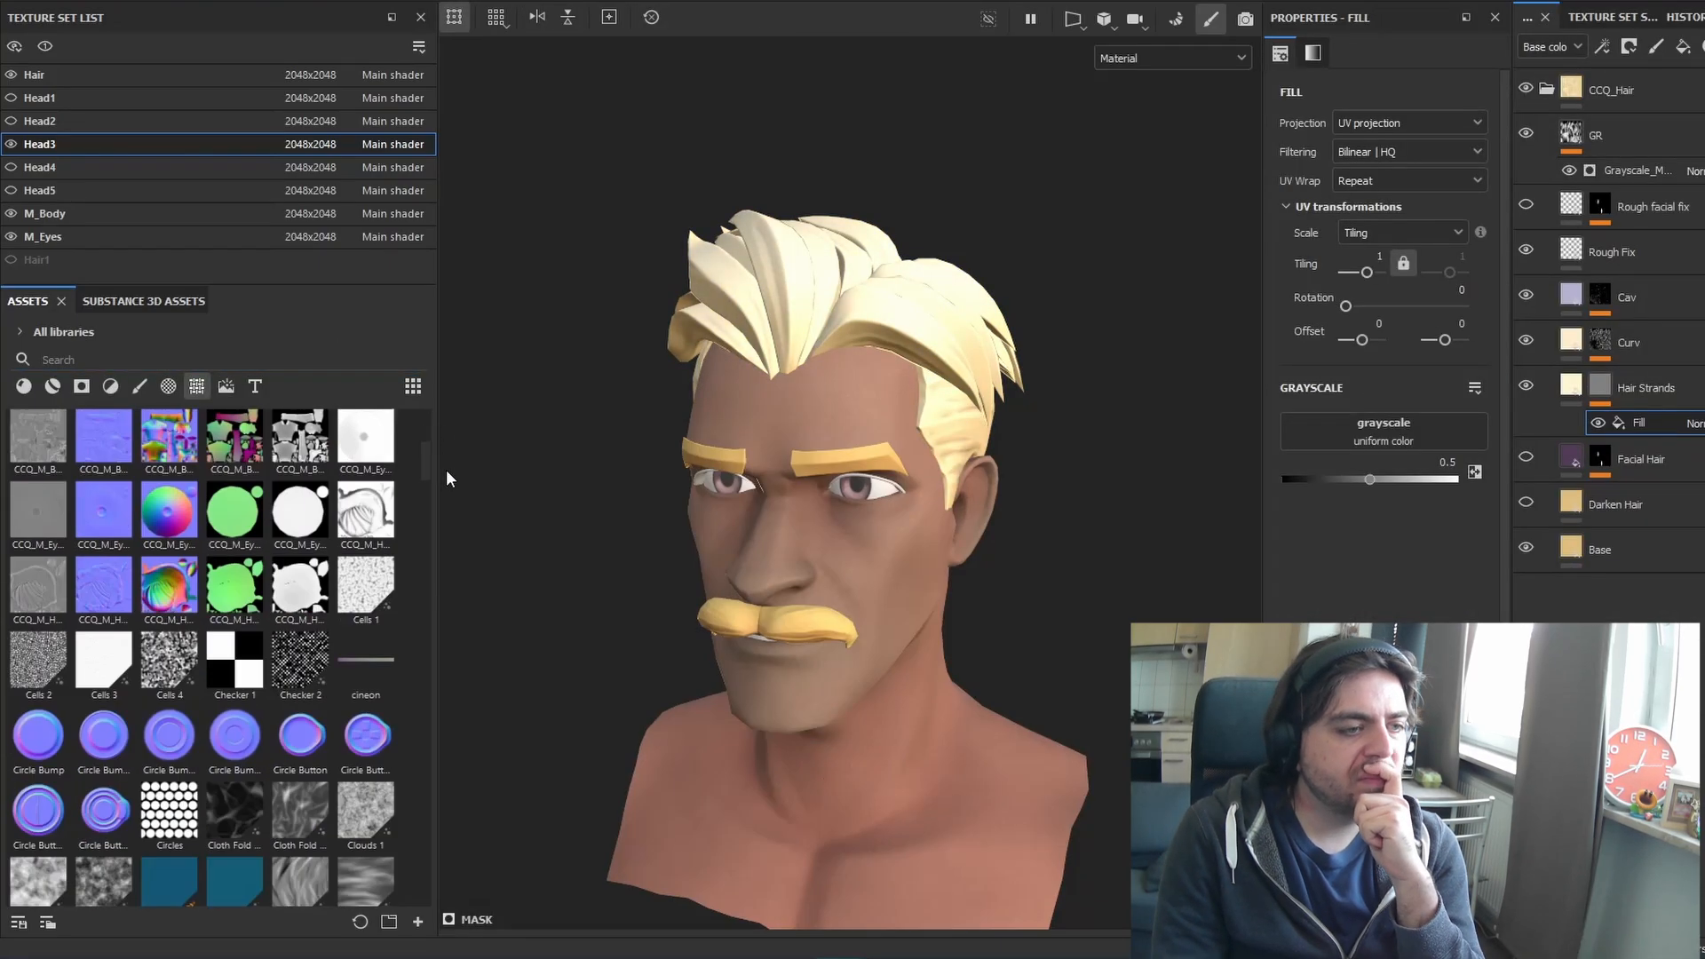
scroll(424, 528, down, 3)
Load the Crystal 2 texture into the Hair Strands mask fill and set its tiling to 8.67
drag(104, 737, 1384, 433)
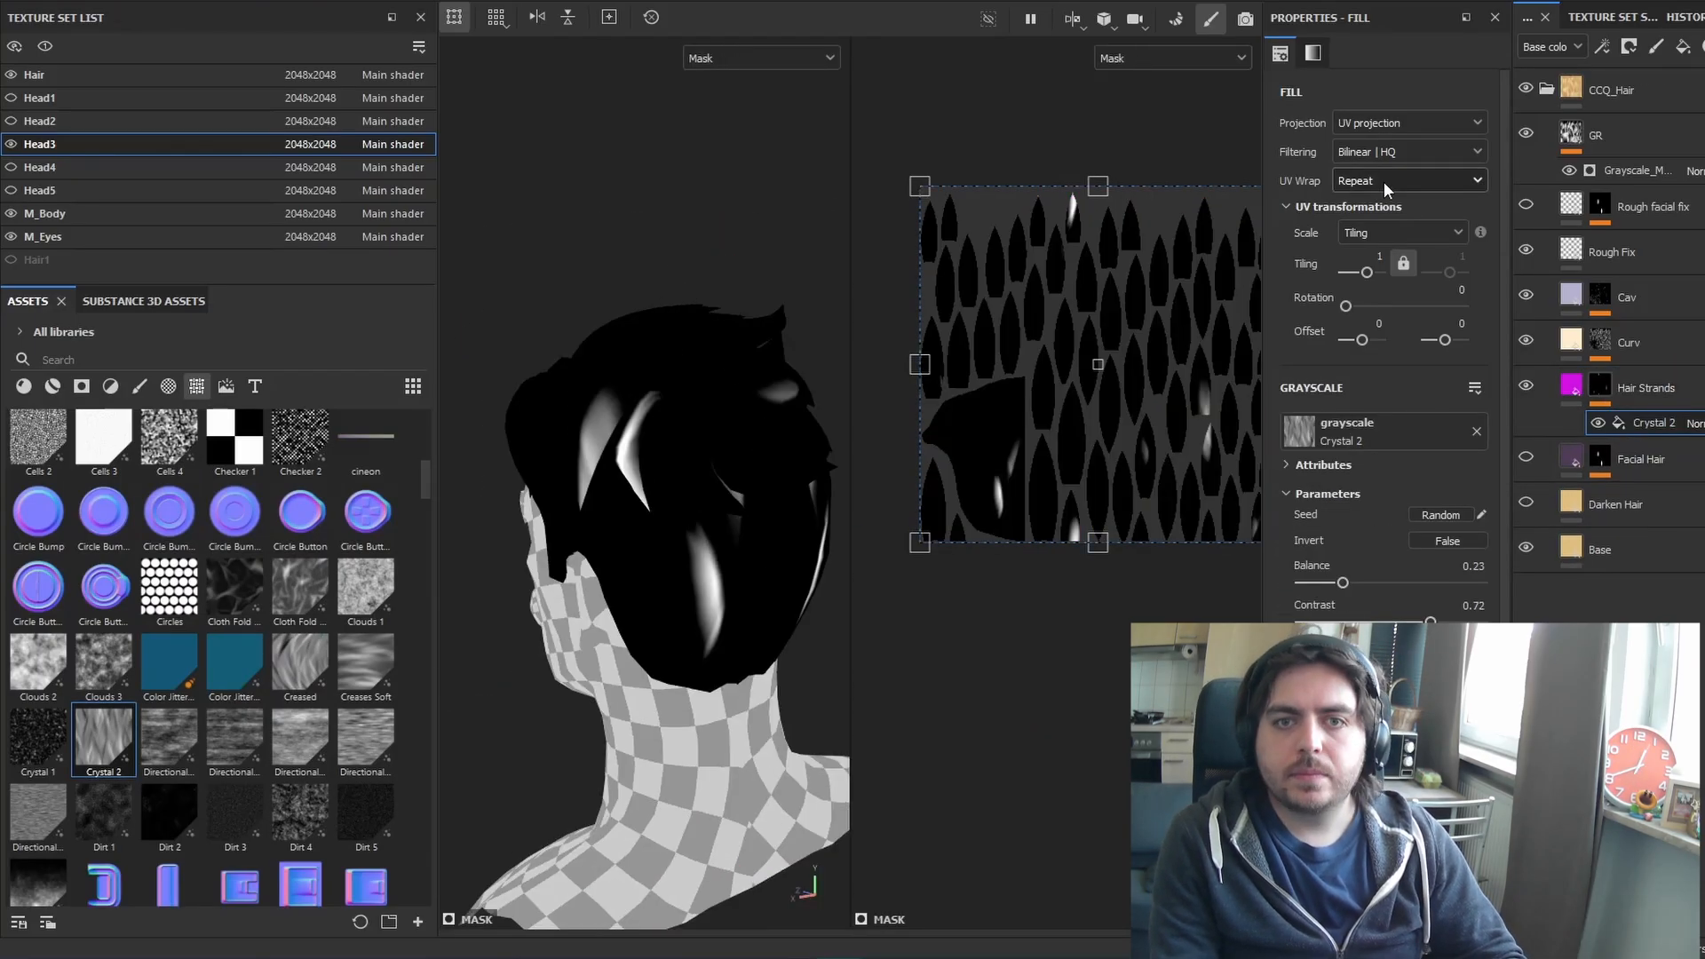
drag(1367, 272, 1369, 272)
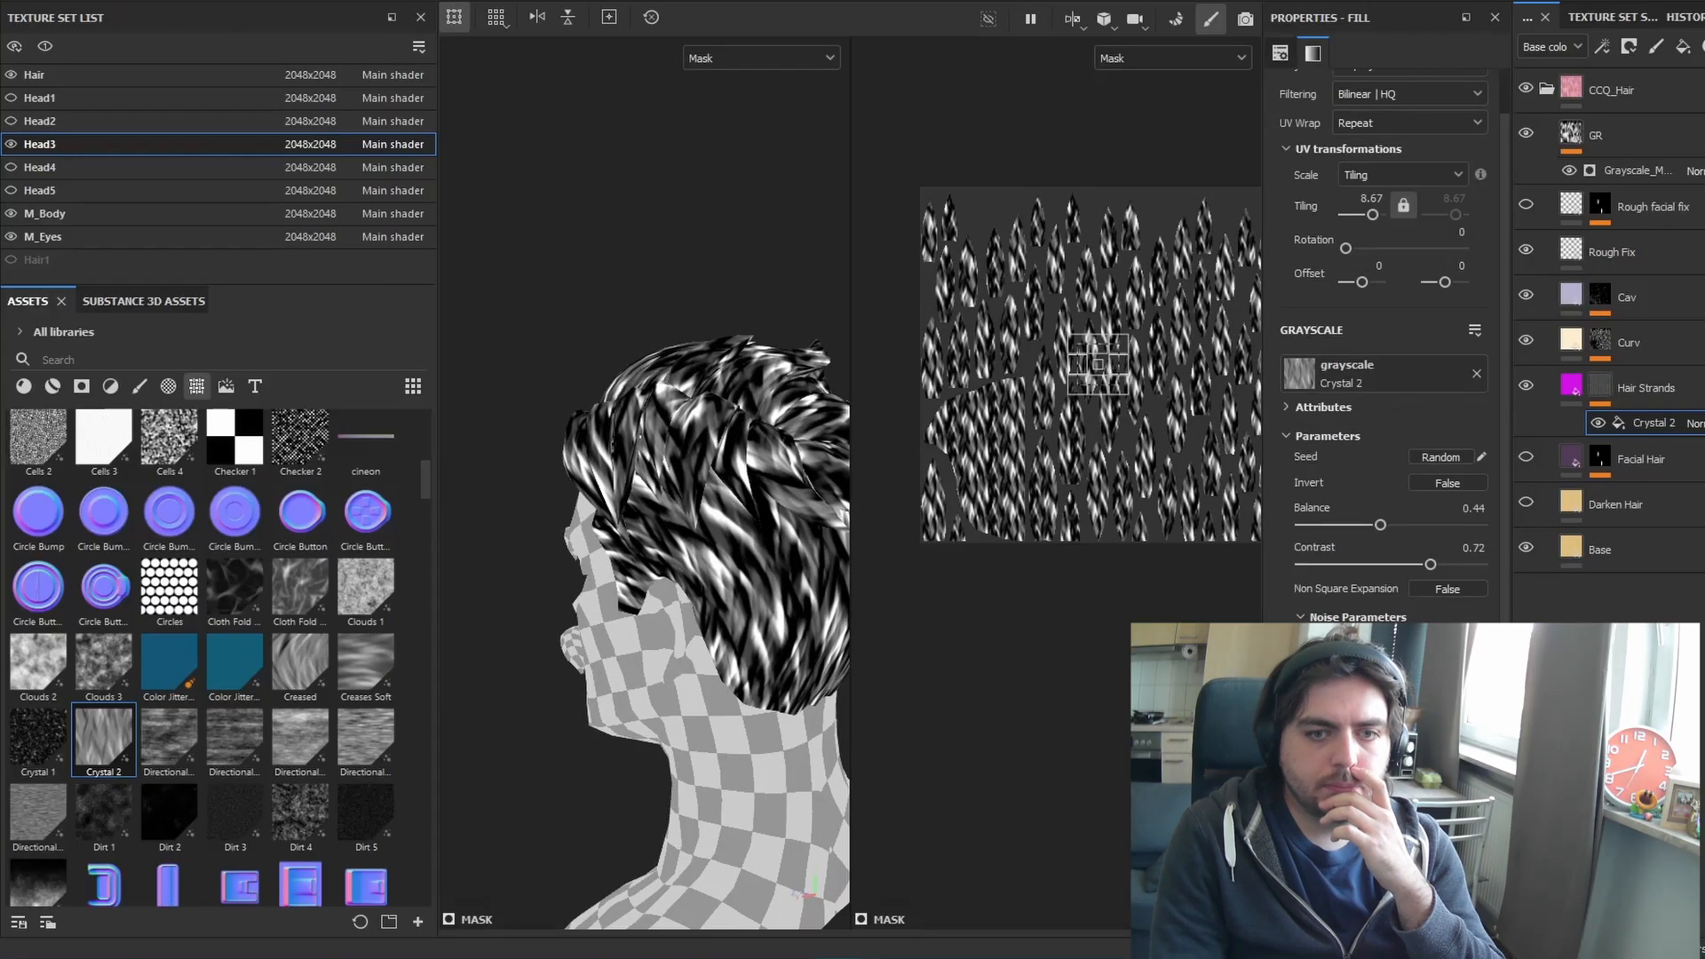
Load the Directional Scratches texture into the Hair Strands mask fill
scroll(412, 526, down, 3)
click(38, 586)
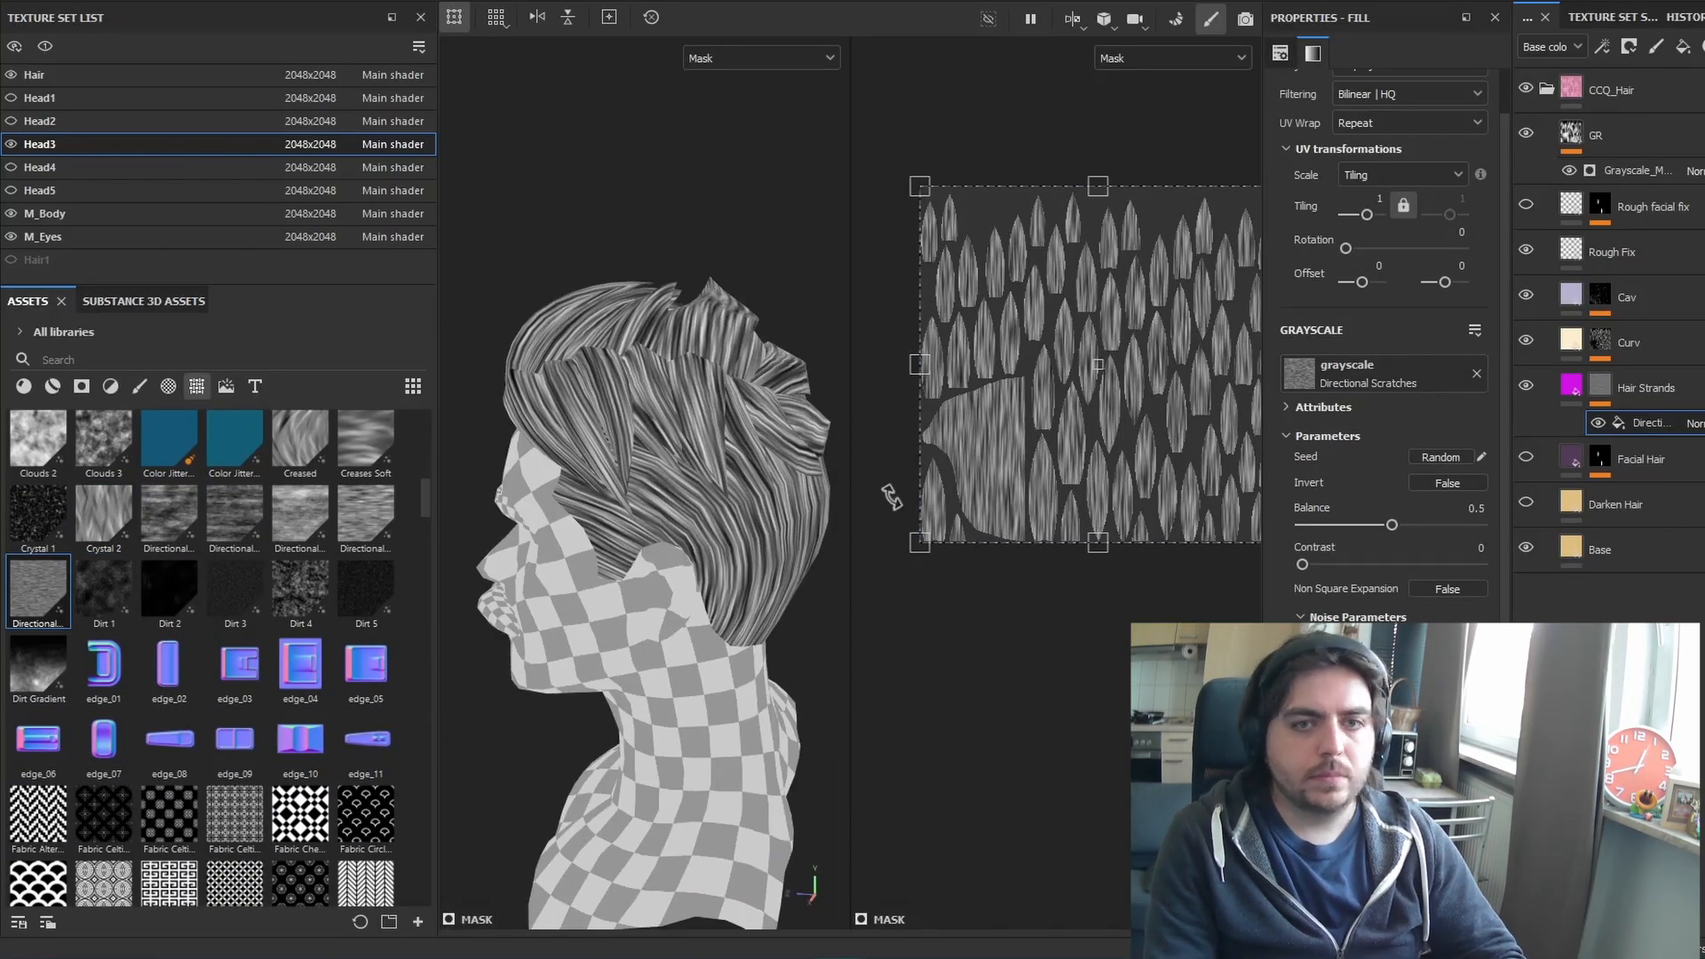
scroll(1386, 400, down, 3)
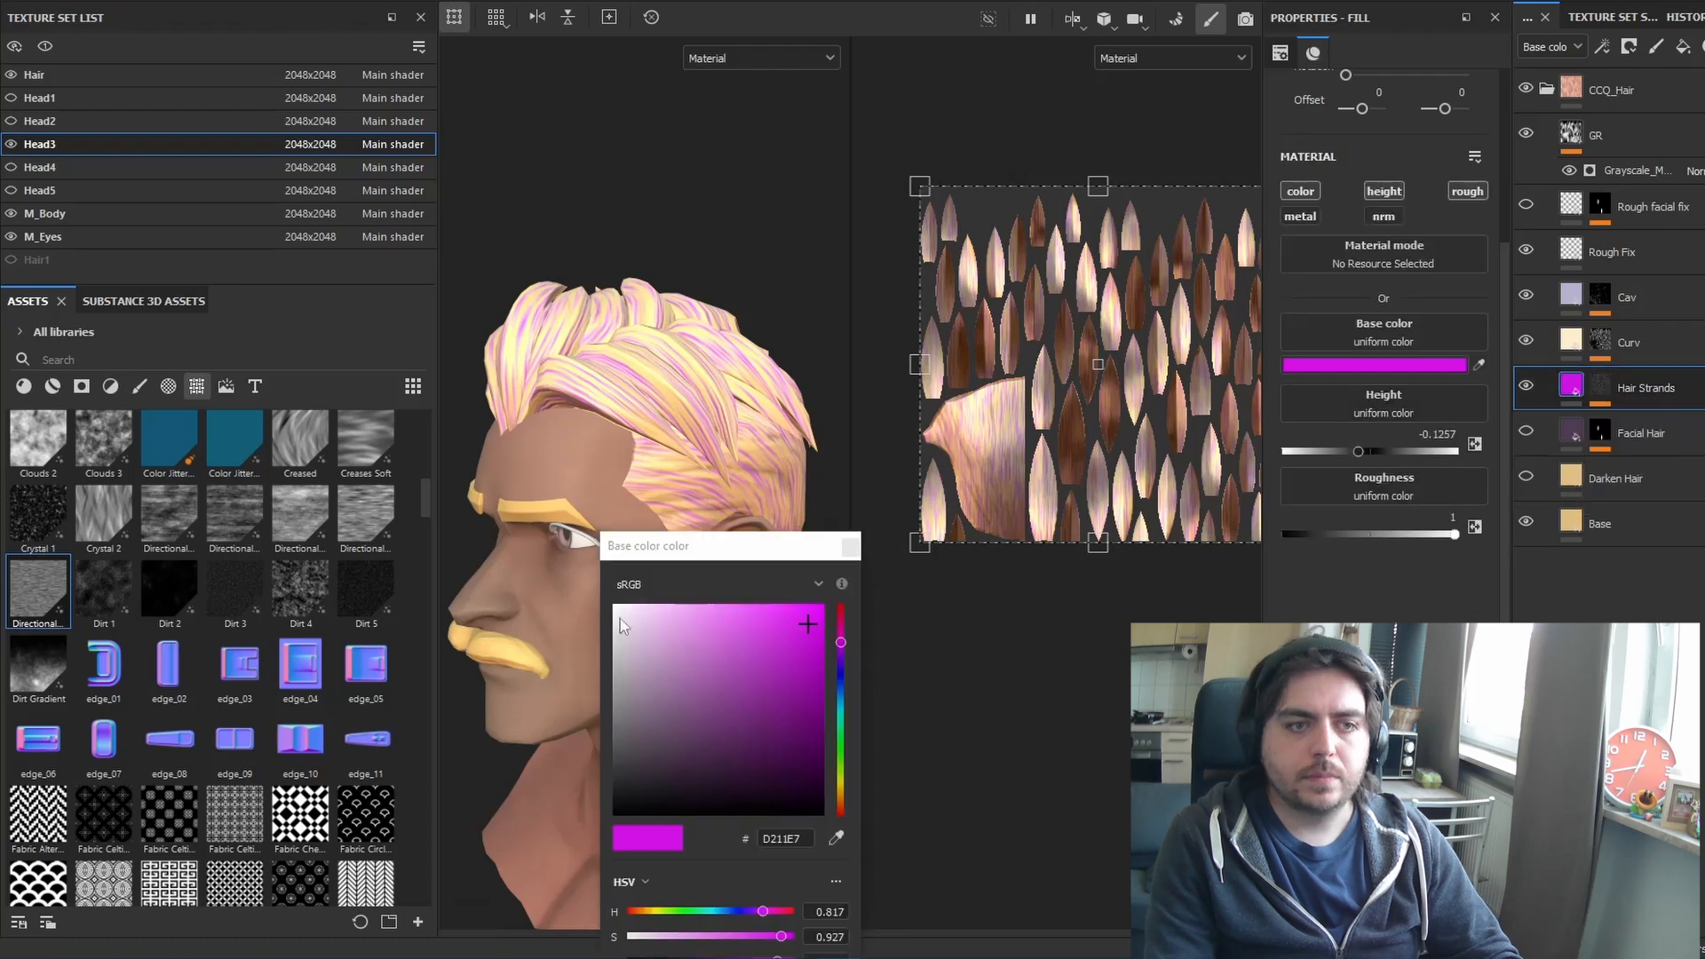
Set the Hair Strands base colour to pale cream FFEBC6 and show only the 3D view
click(645, 621)
click(1692, 254)
alt+drag(693, 604, 912, 555)
key(F2)
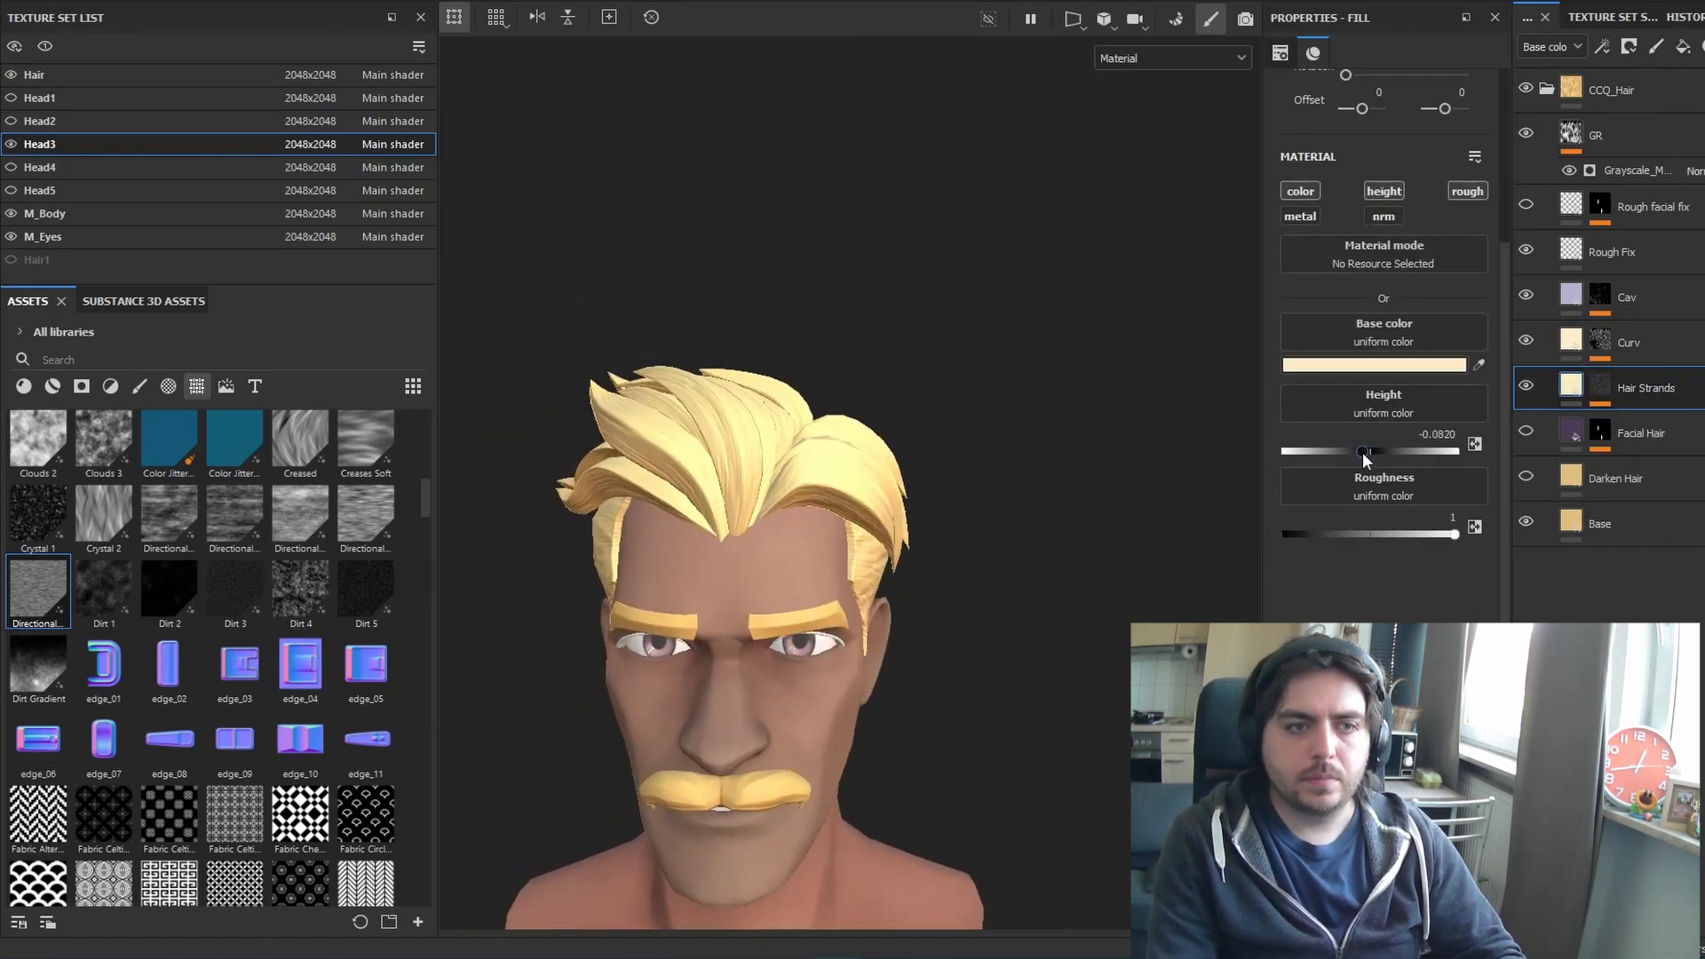
Set the height of the Hair Strands layer to -0.0929
drag(1364, 452, 1361, 452)
alt+drag(957, 582, 652, 633)
click(1467, 191)
Retune the hue and darkness of the Hair Strands base colour, comparing the base colour and material views
key(c)
click(1374, 365)
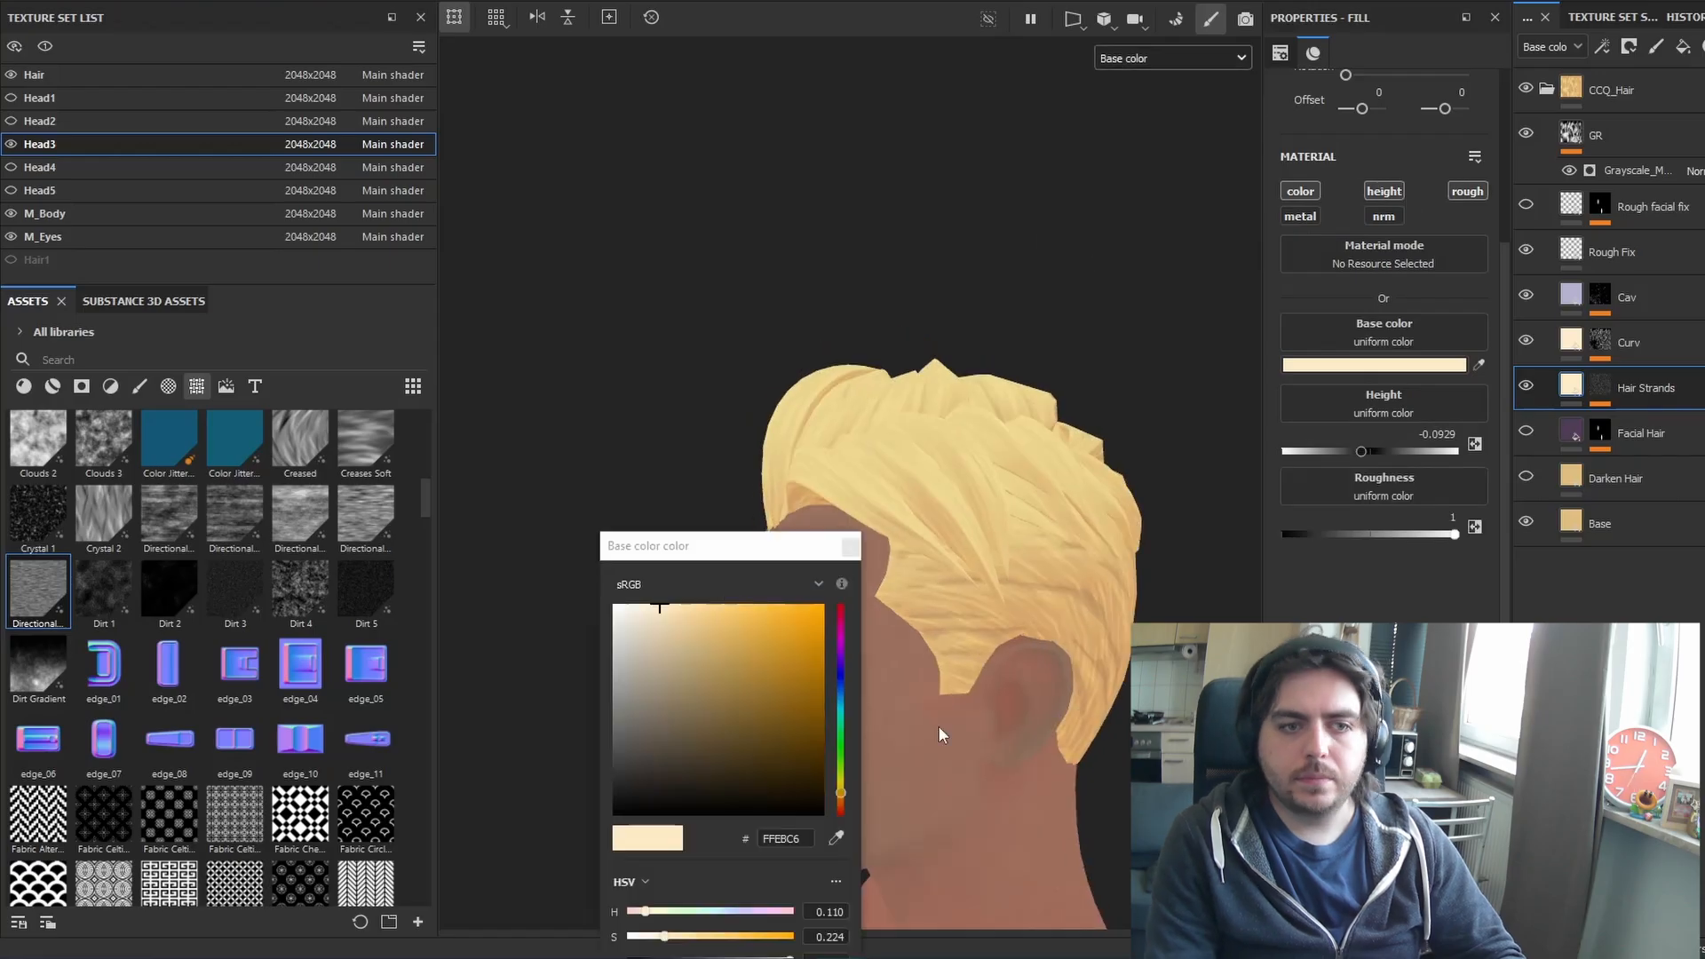
drag(711, 544, 480, 507)
drag(613, 762, 613, 752)
key(m)
alt+drag(569, 577, 737, 533)
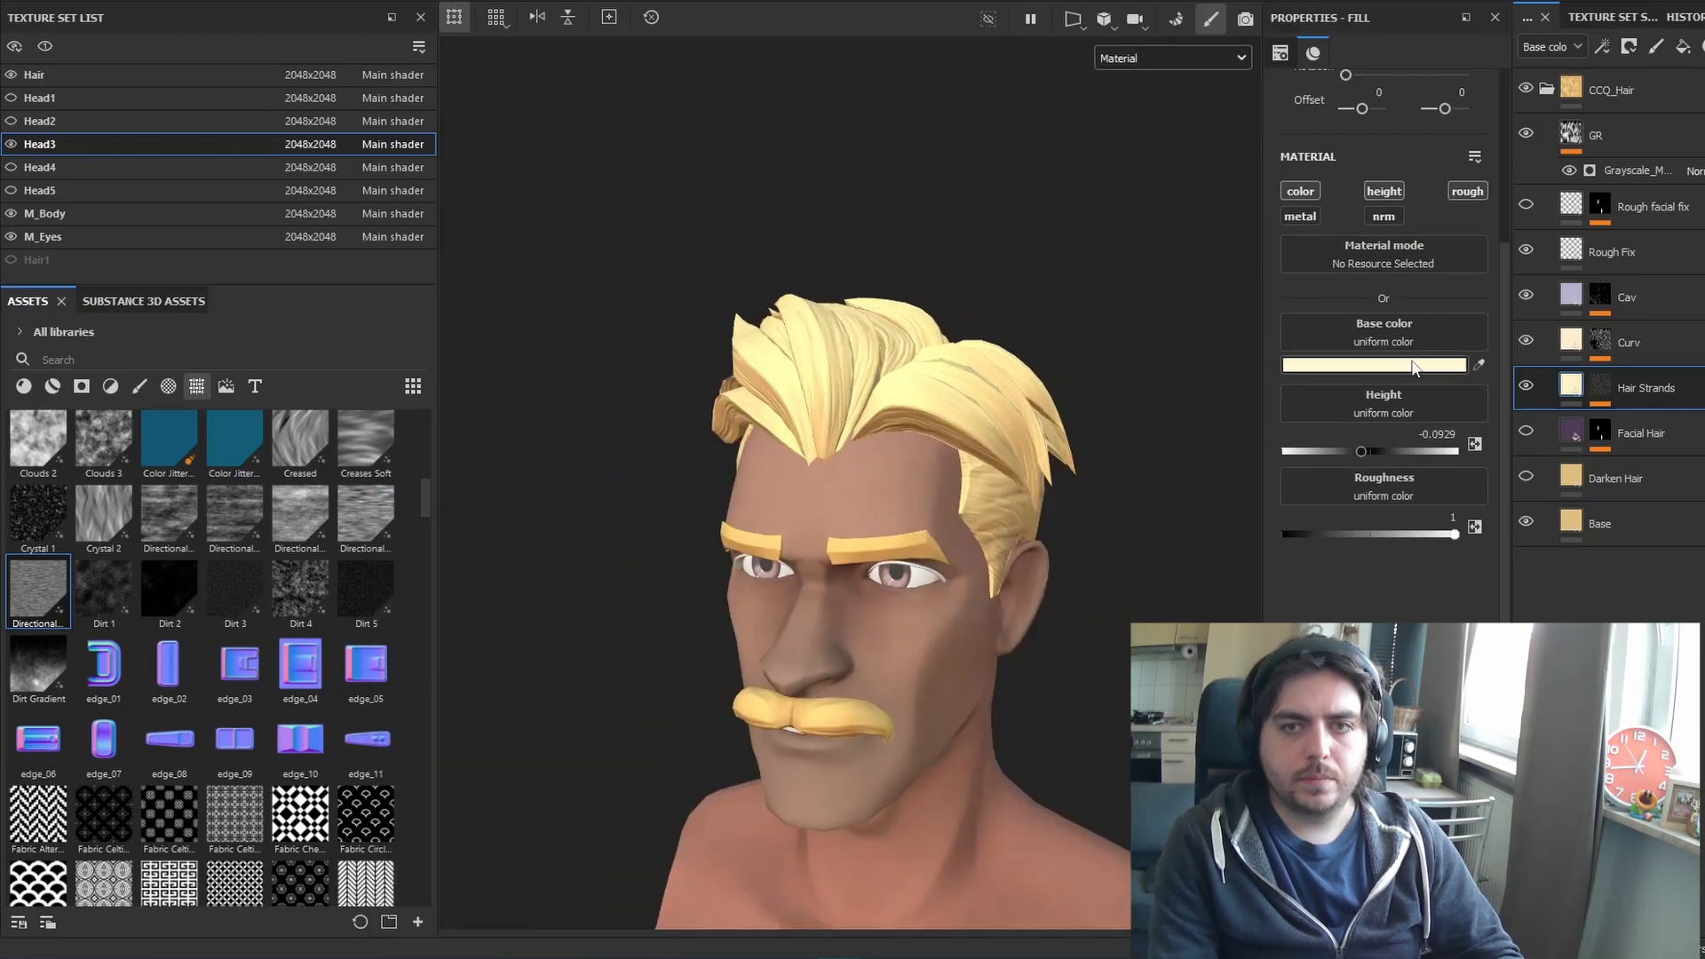
key(c)
click(1392, 364)
click(459, 709)
key(m)
click(611, 771)
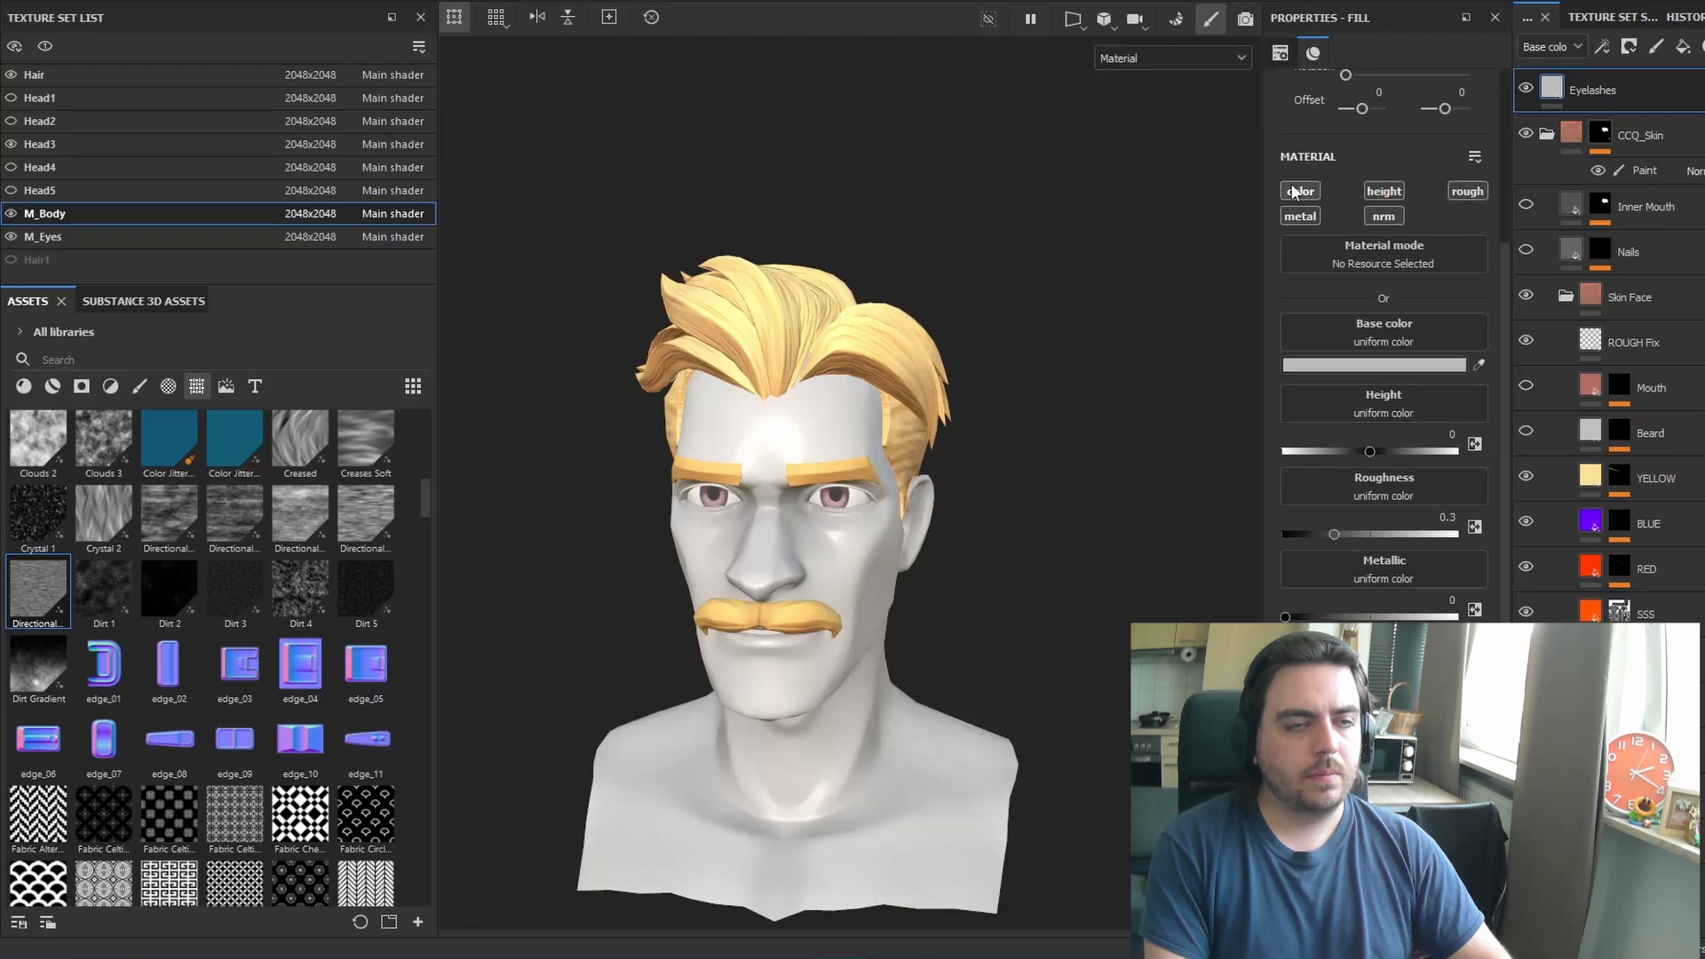
Darken the base colour of M_Body's Eyelashes layer and rename the CCQ_Skin folder as Head 3 Skin
click(1374, 365)
click(451, 673)
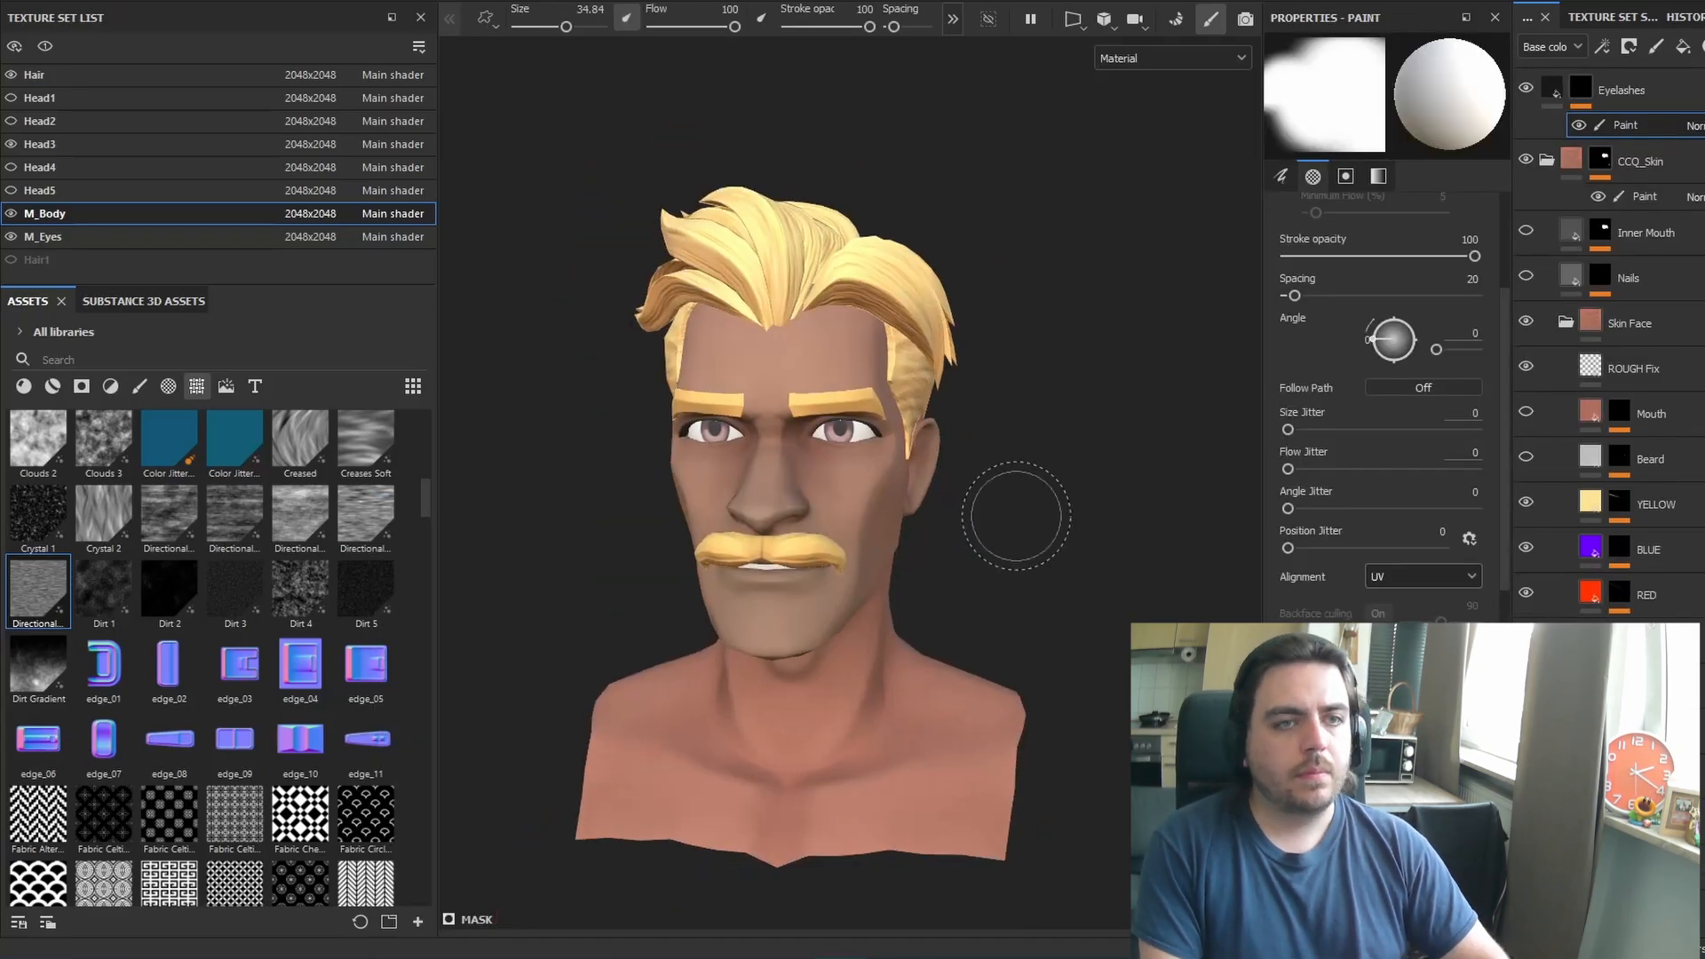
alt+drag(1013, 518, 992, 480)
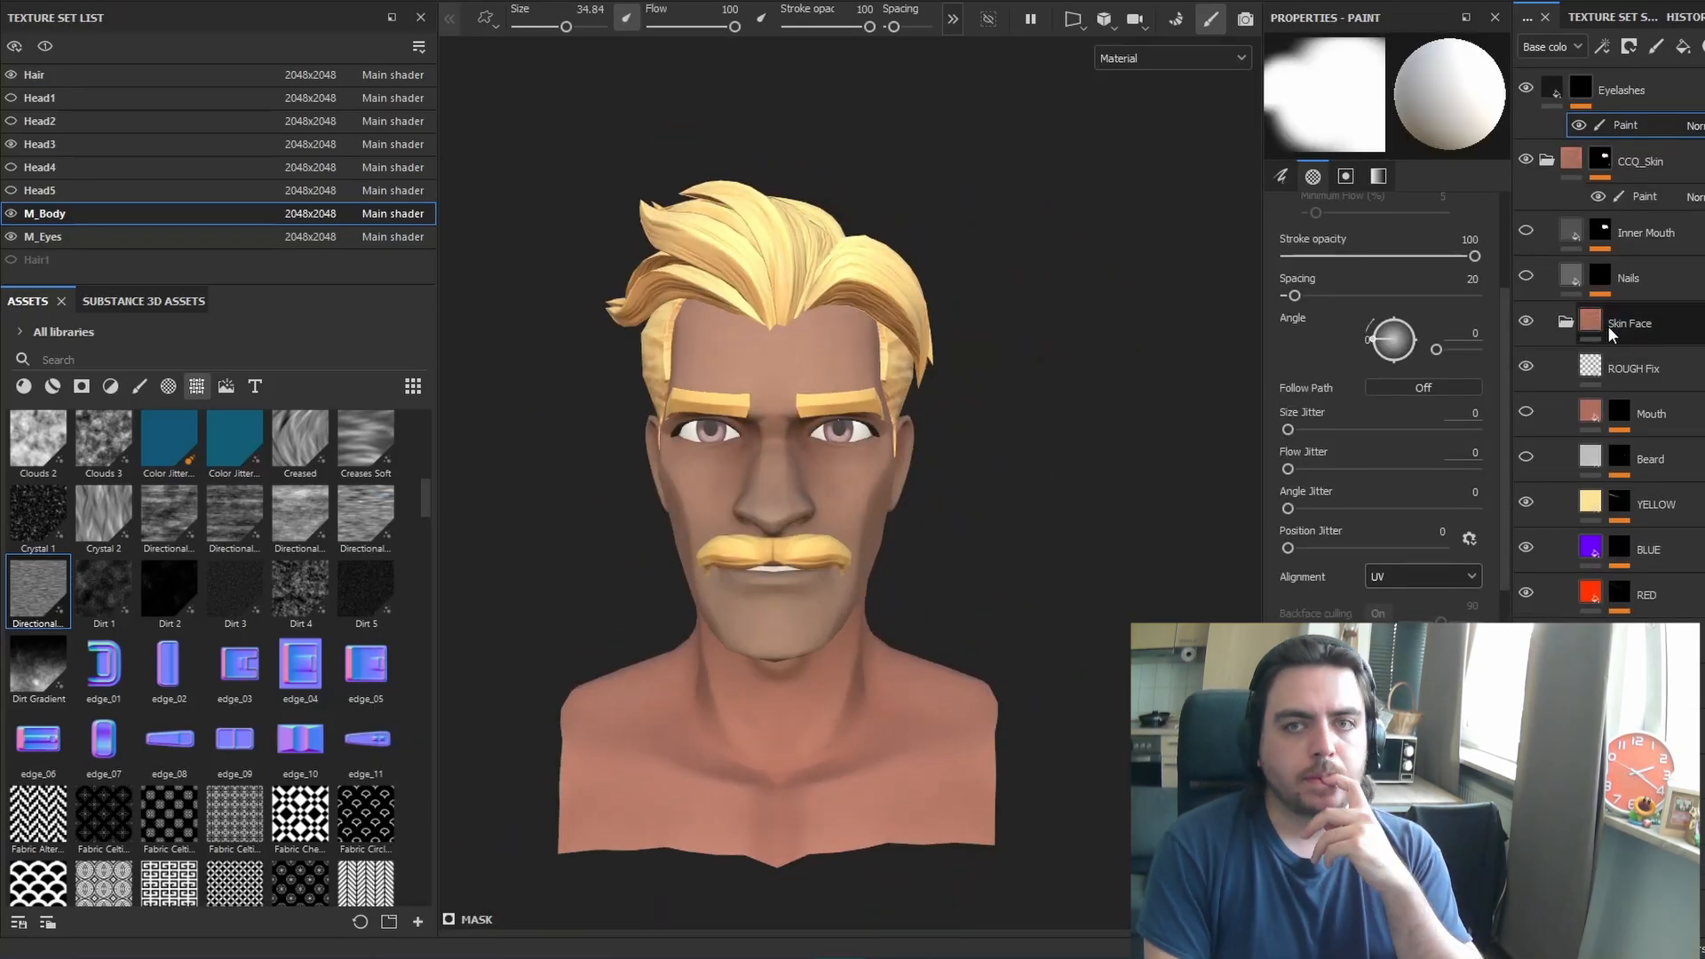
double_click(1641, 161)
text(Head 3)
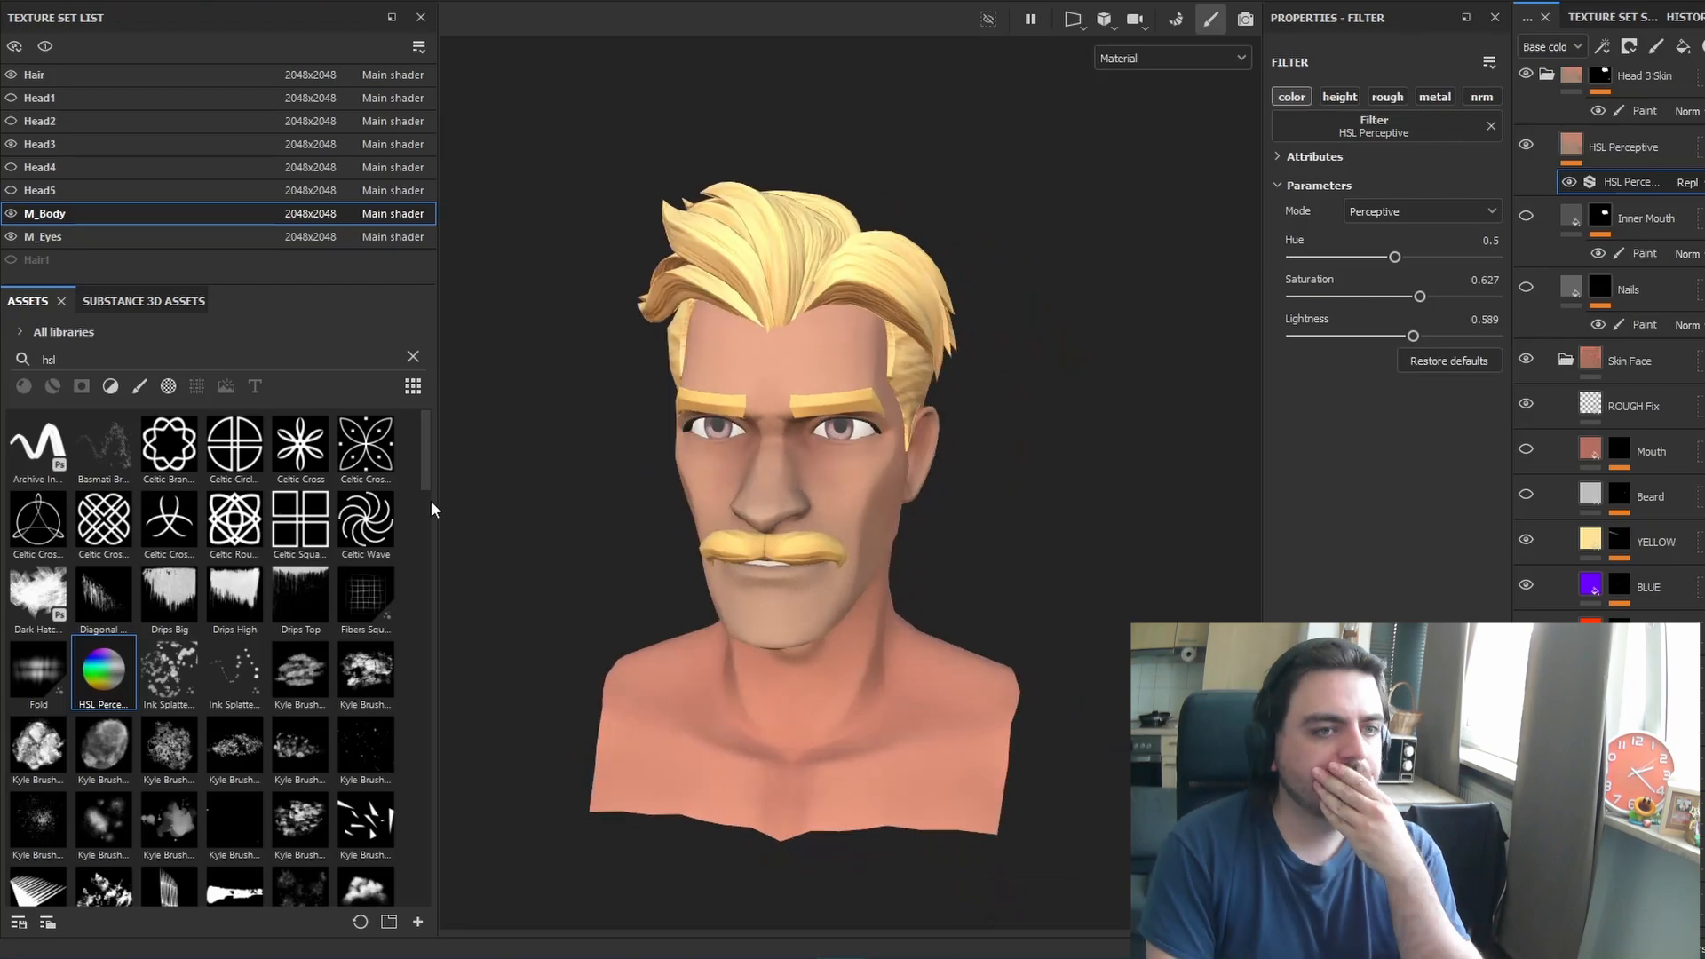
Set up a texture export that excludes Head1 and Head2 and uses the Unreal Engine 4 (Packed) output template
key(ctrl+shift+e)
click(387, 240)
click(386, 265)
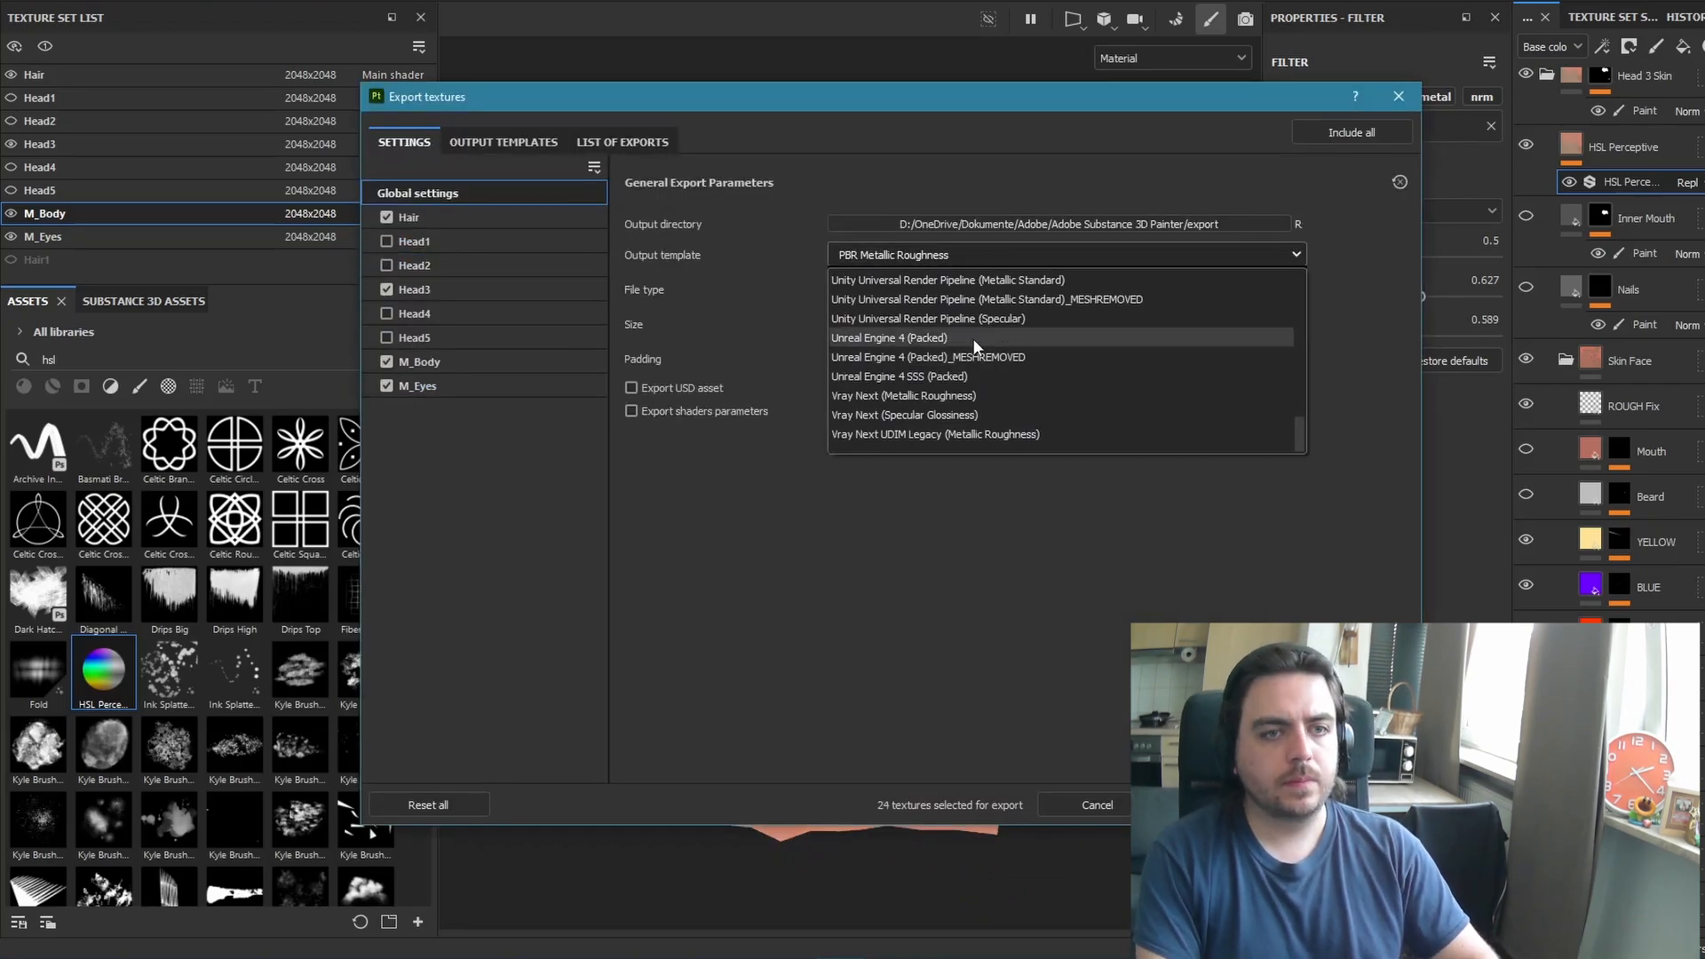
click(973, 338)
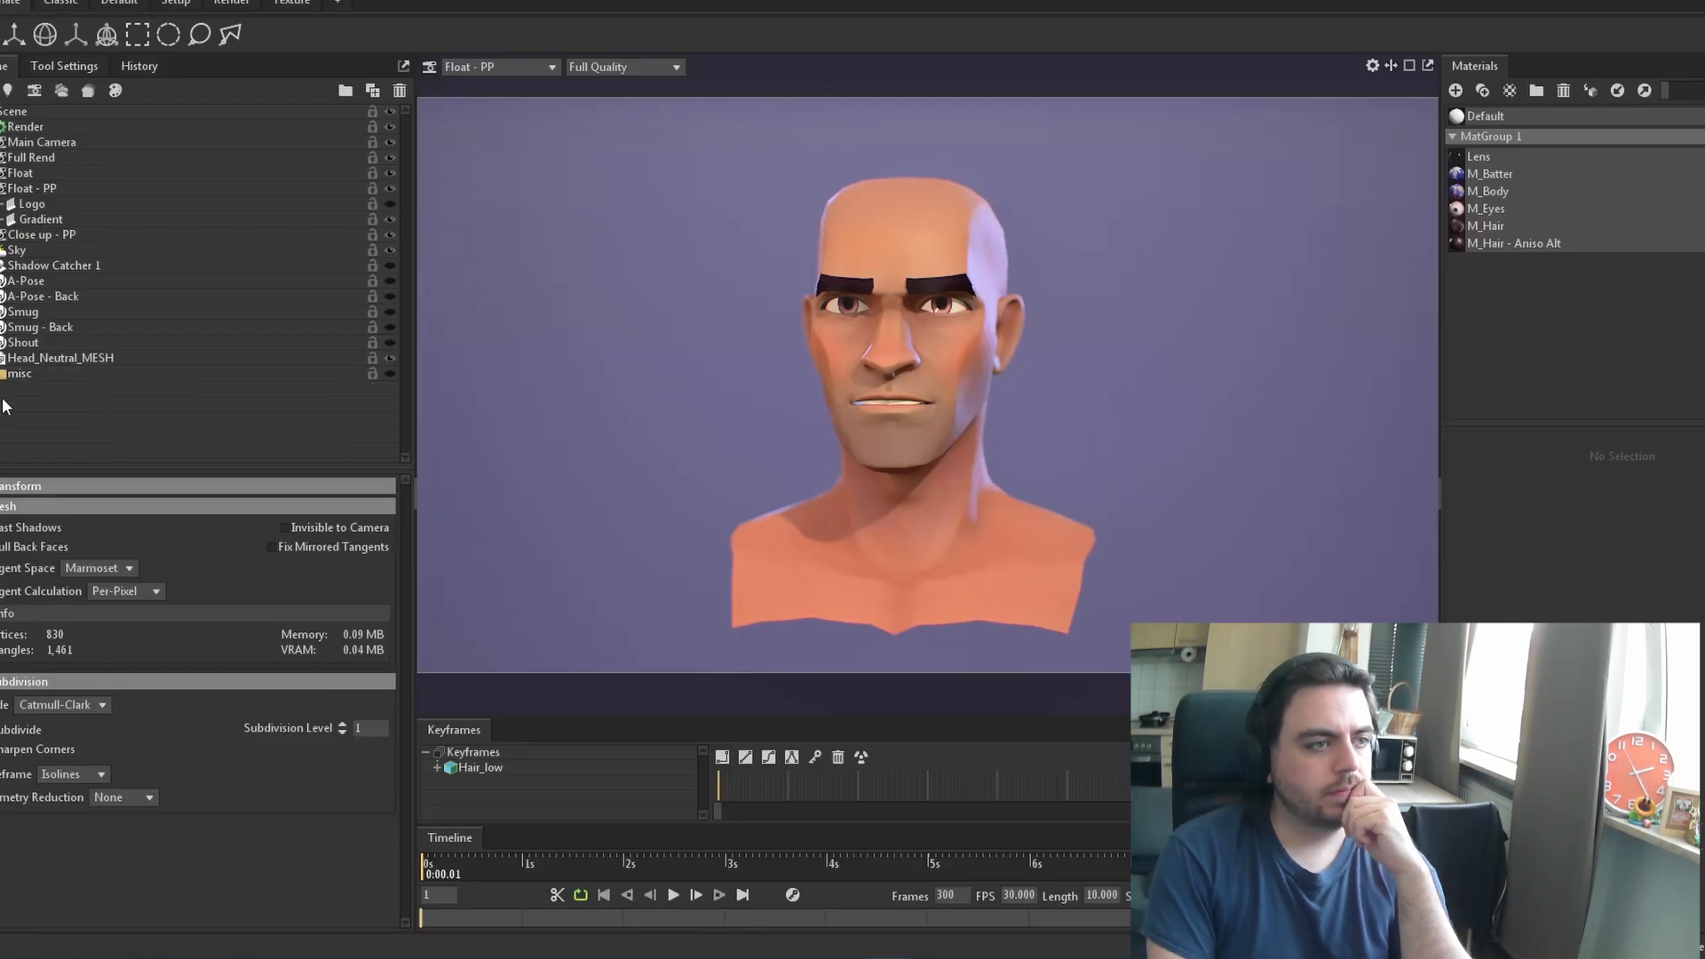
Switch to Marmoset Toolbag and delete the old Hair_low mesh
key(Delete)
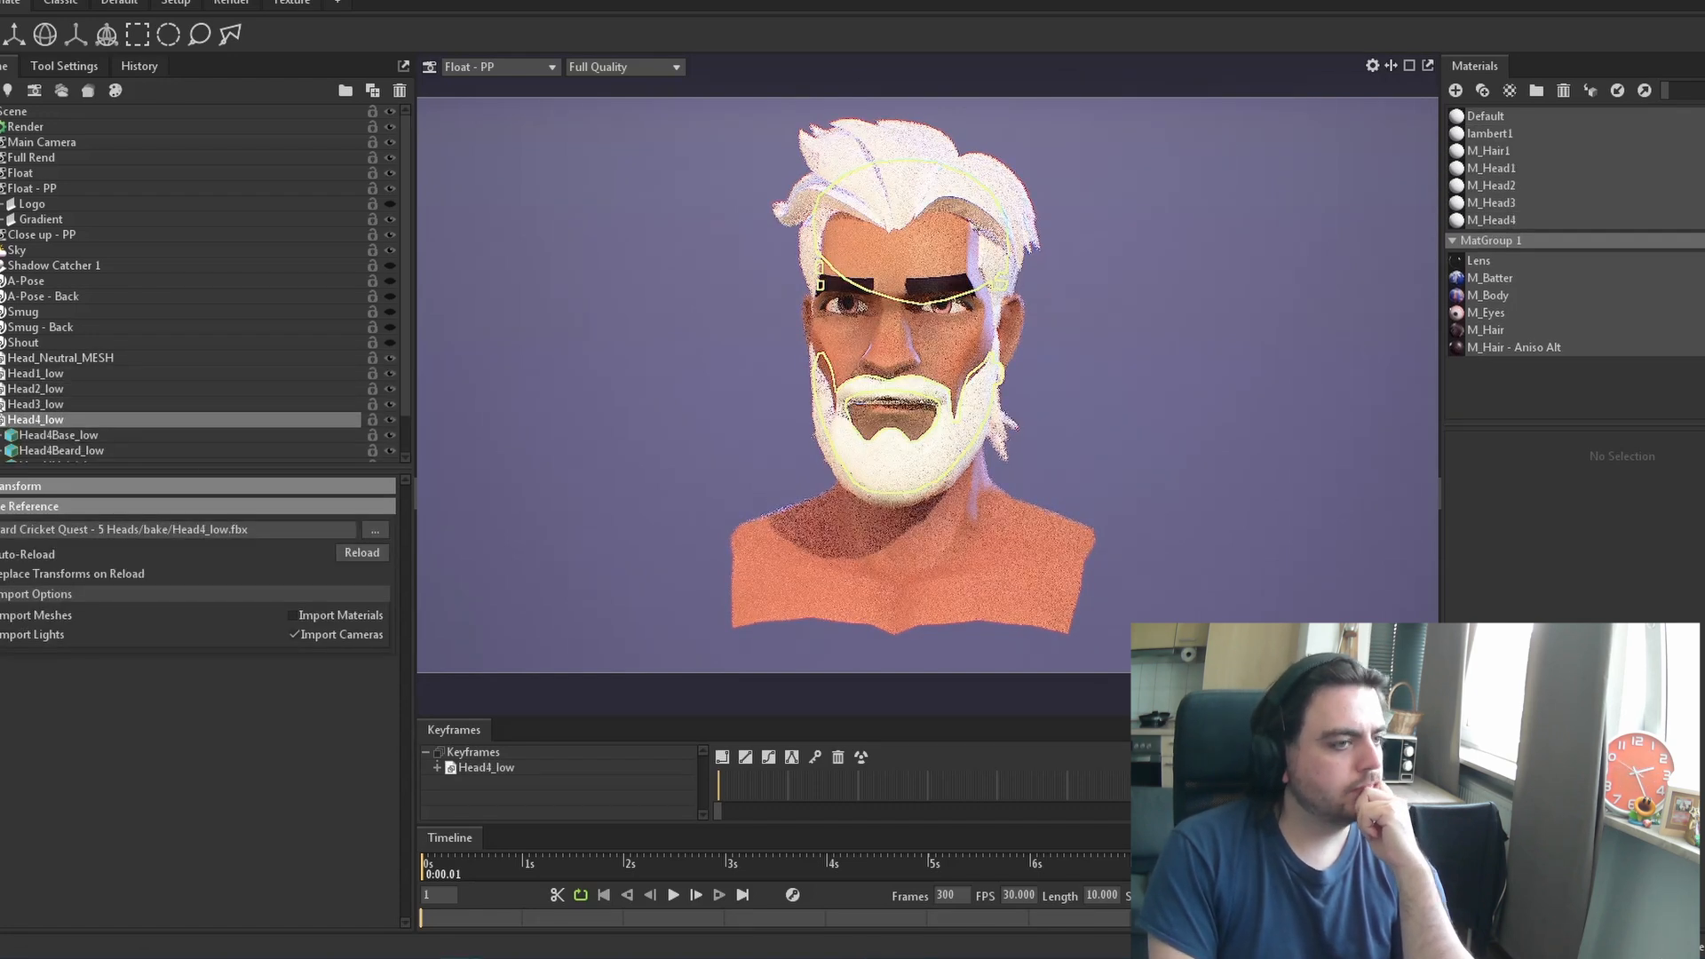
Group Head_Neutral_MESH and the imported Head1 to Head5 meshes under a turntable named Turntable - Head 1-5
click(61, 358)
shift+click(35, 435)
click(111, 2)
double_click(68, 358)
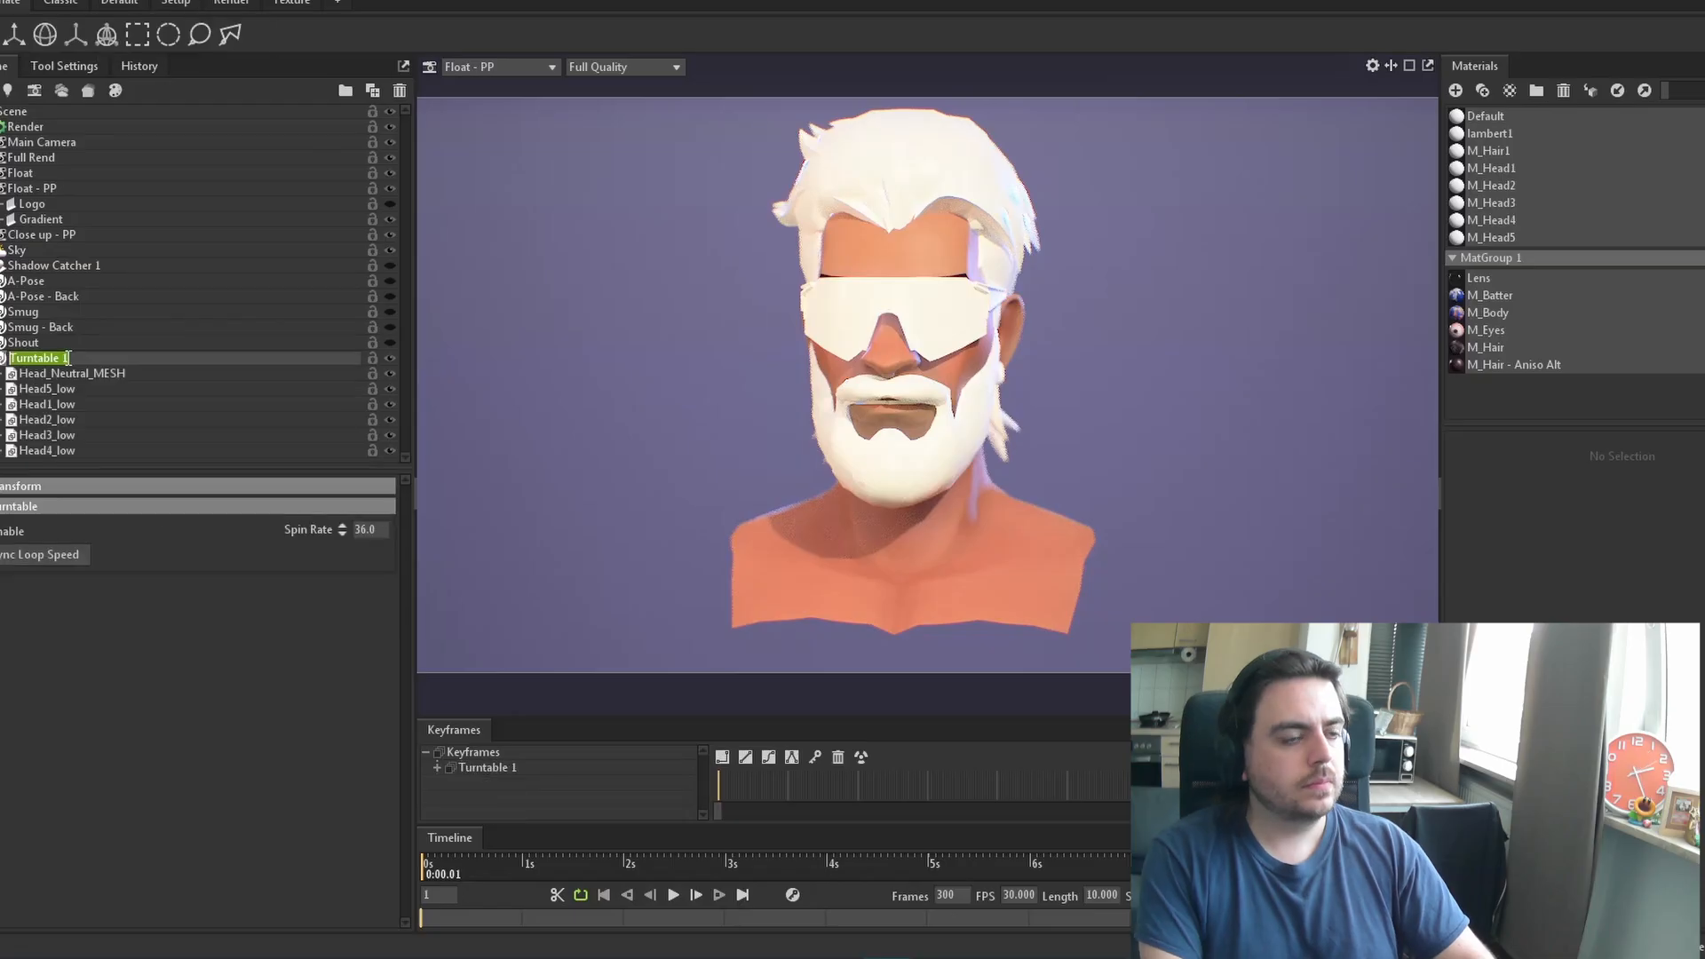
Move Head5_low below Head4_low and hide every head variant except Head3_low
click(51, 390)
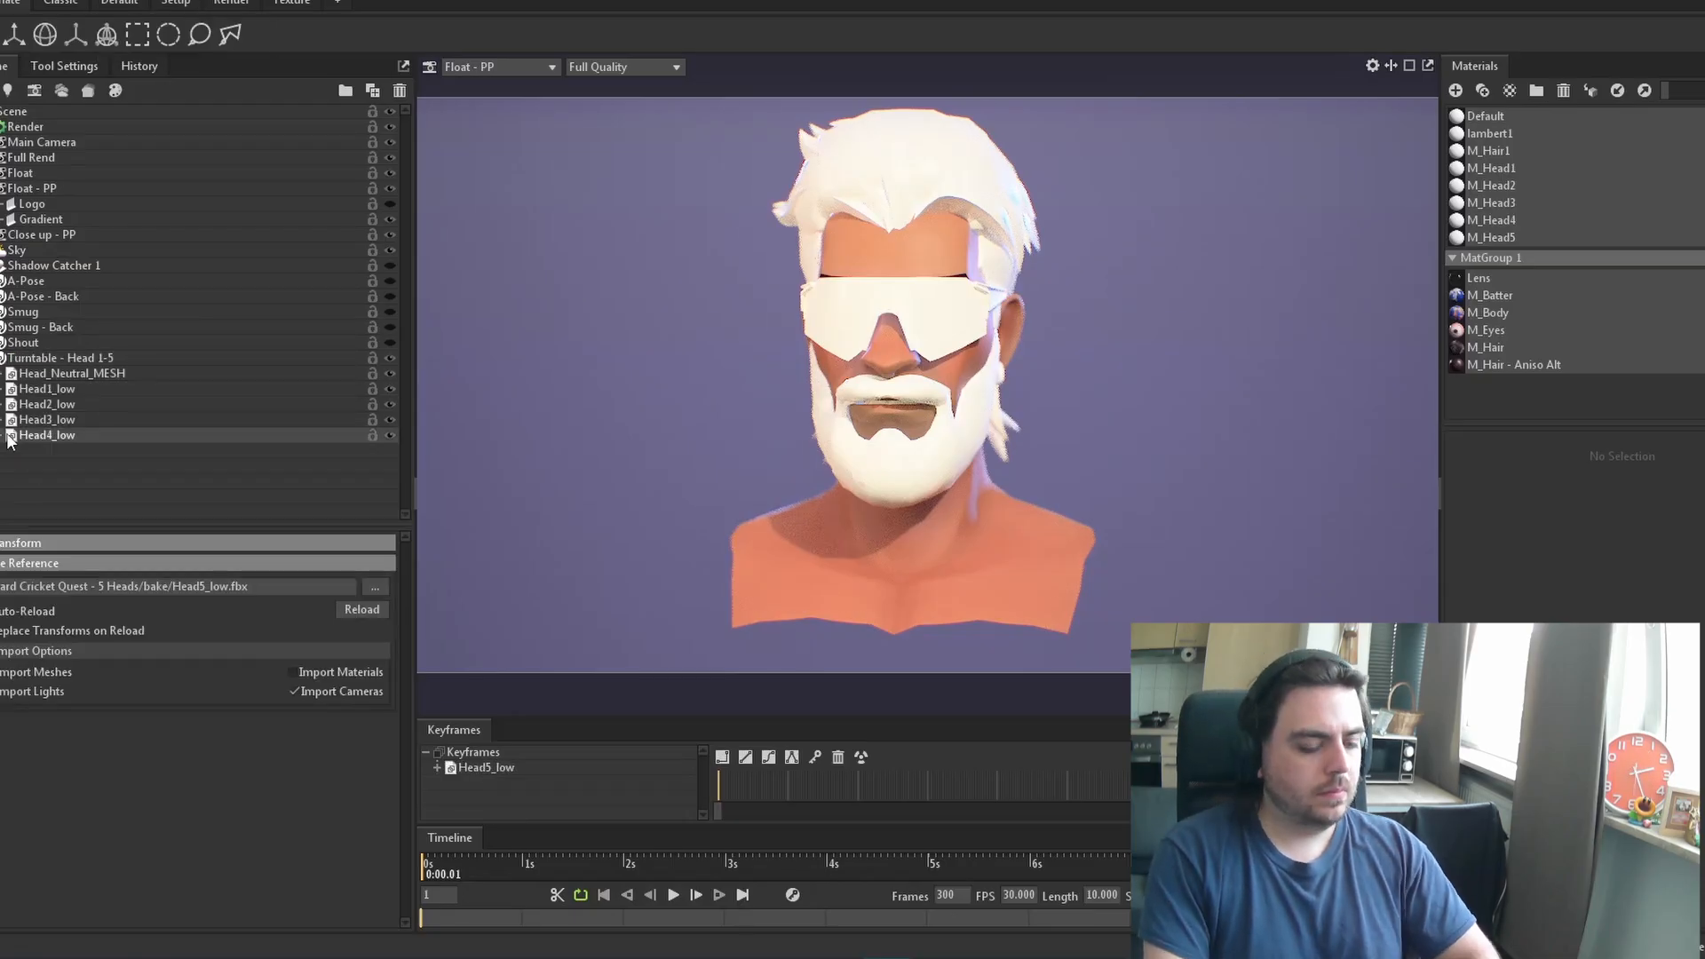
drag(390, 450, 390, 389)
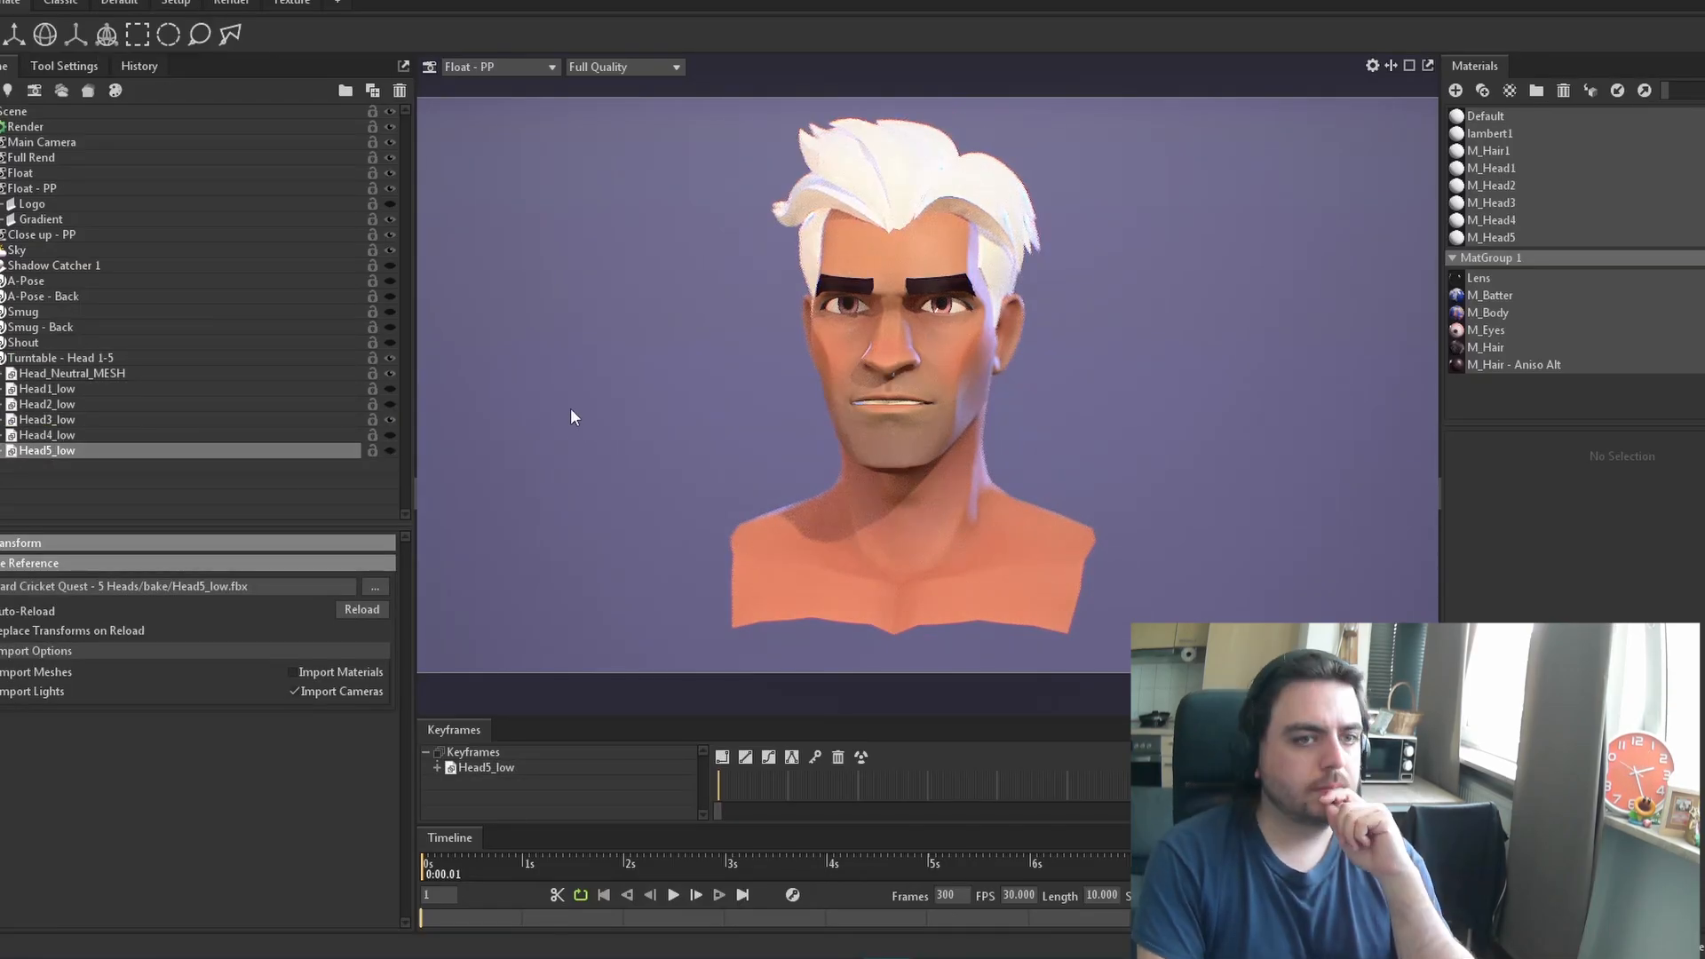
Create a material group named Head 1-5 and move M_Hair1 and the M_Head1 to M_Head5 materials into it
click(1511, 174)
key(ctrl+g)
double_click(1495, 367)
drag(1486, 166, 1496, 349)
drag(1498, 169, 1495, 332)
drag(1497, 168, 1490, 311)
drag(1491, 150, 1497, 295)
double_click(1501, 301)
key(BackSpace)
Duplicate the M_Body material into the Head 1-5 group as M_BodyHead3
click(1515, 211)
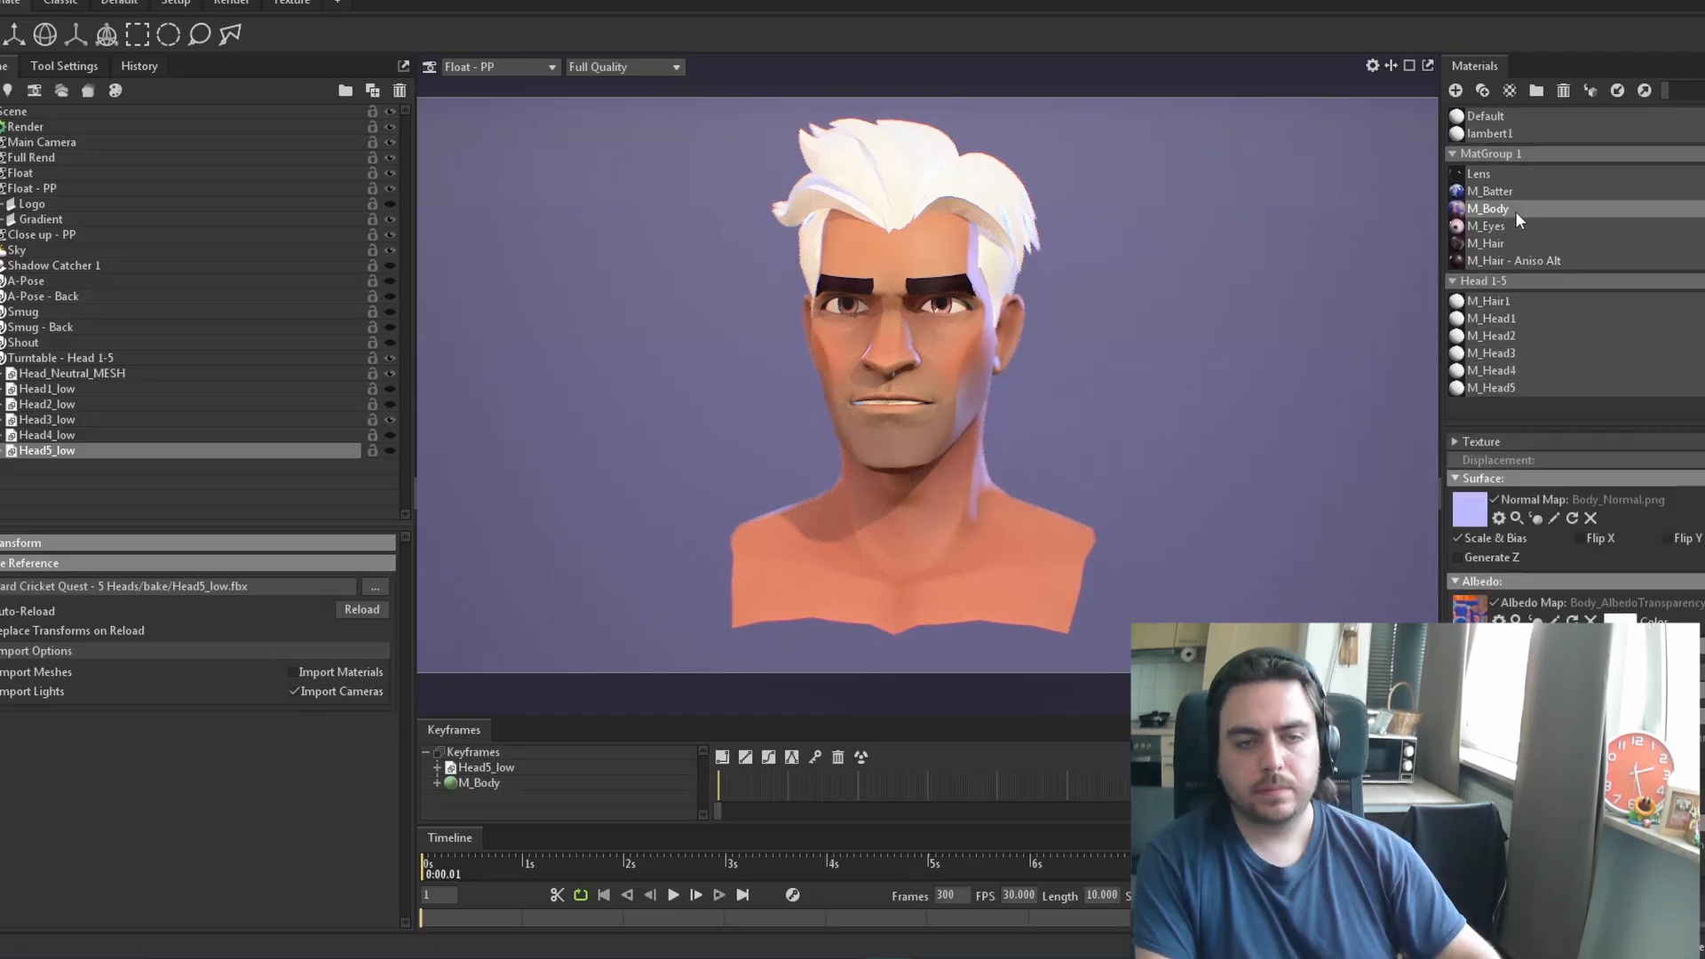
click(1482, 90)
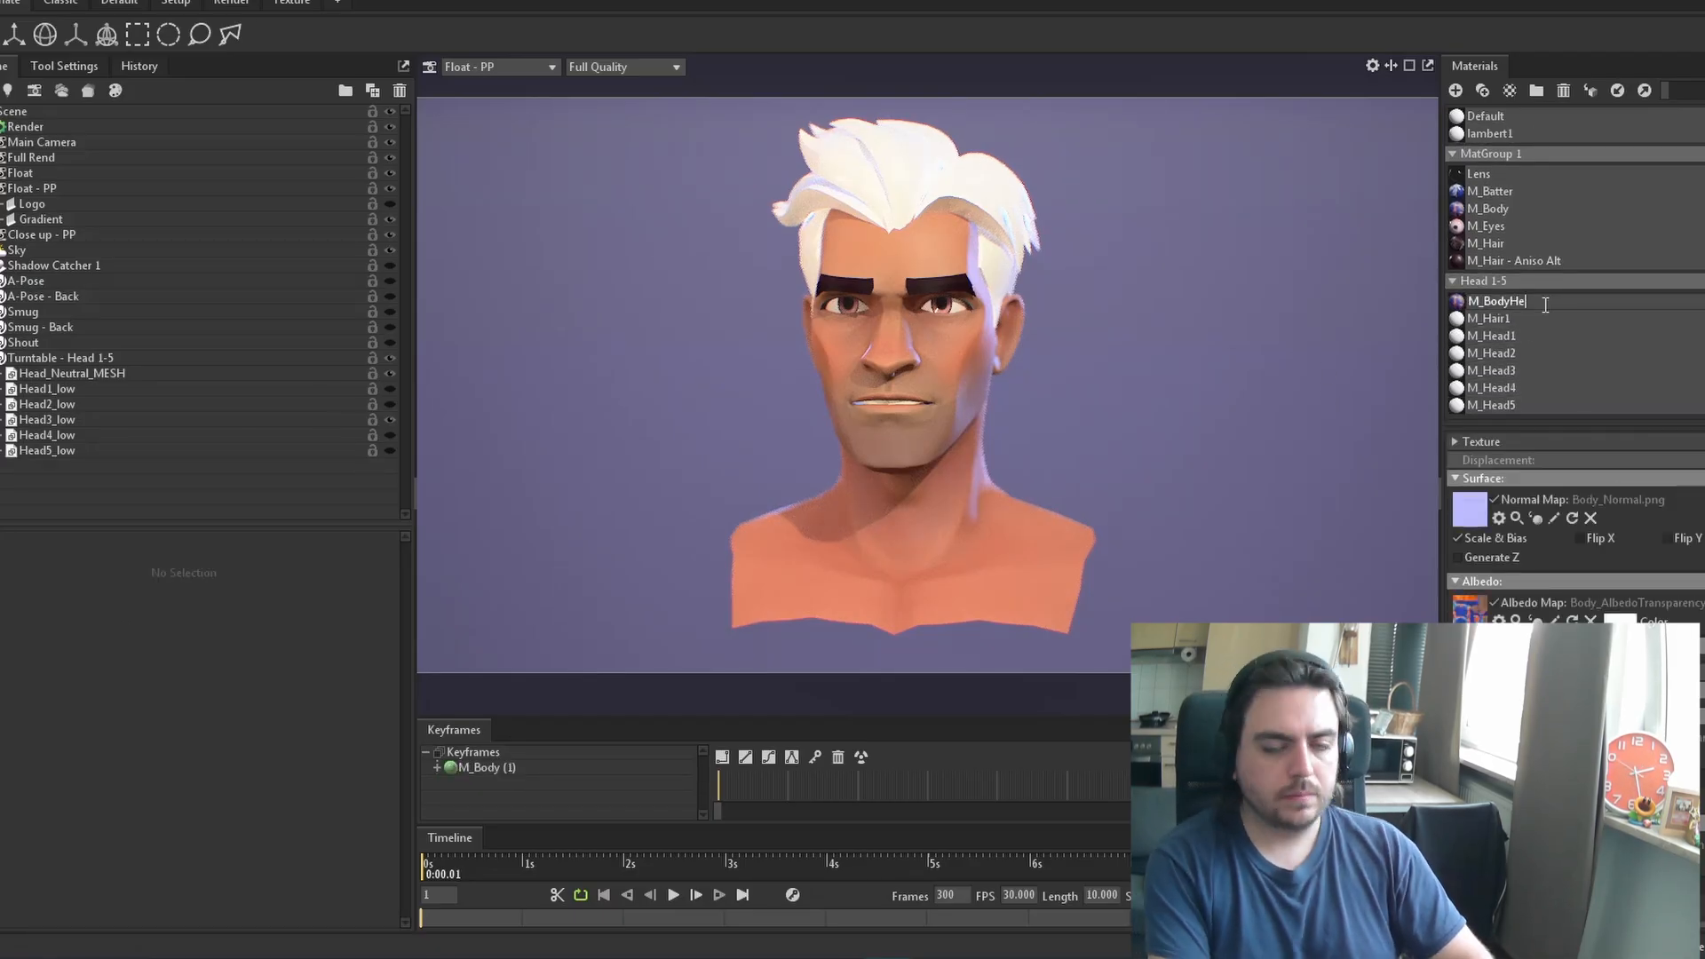
text(ad3)
key(Return)
Duplicate the M_Eyes material into the Head 1-5 group as M_EyesHead3
click(1489, 225)
click(1482, 90)
drag(1501, 244, 1533, 327)
double_click(1533, 321)
key(BackSpace)
key(BackSpace)
key(BackSpace)
key(BackSpace)
text(Head3)
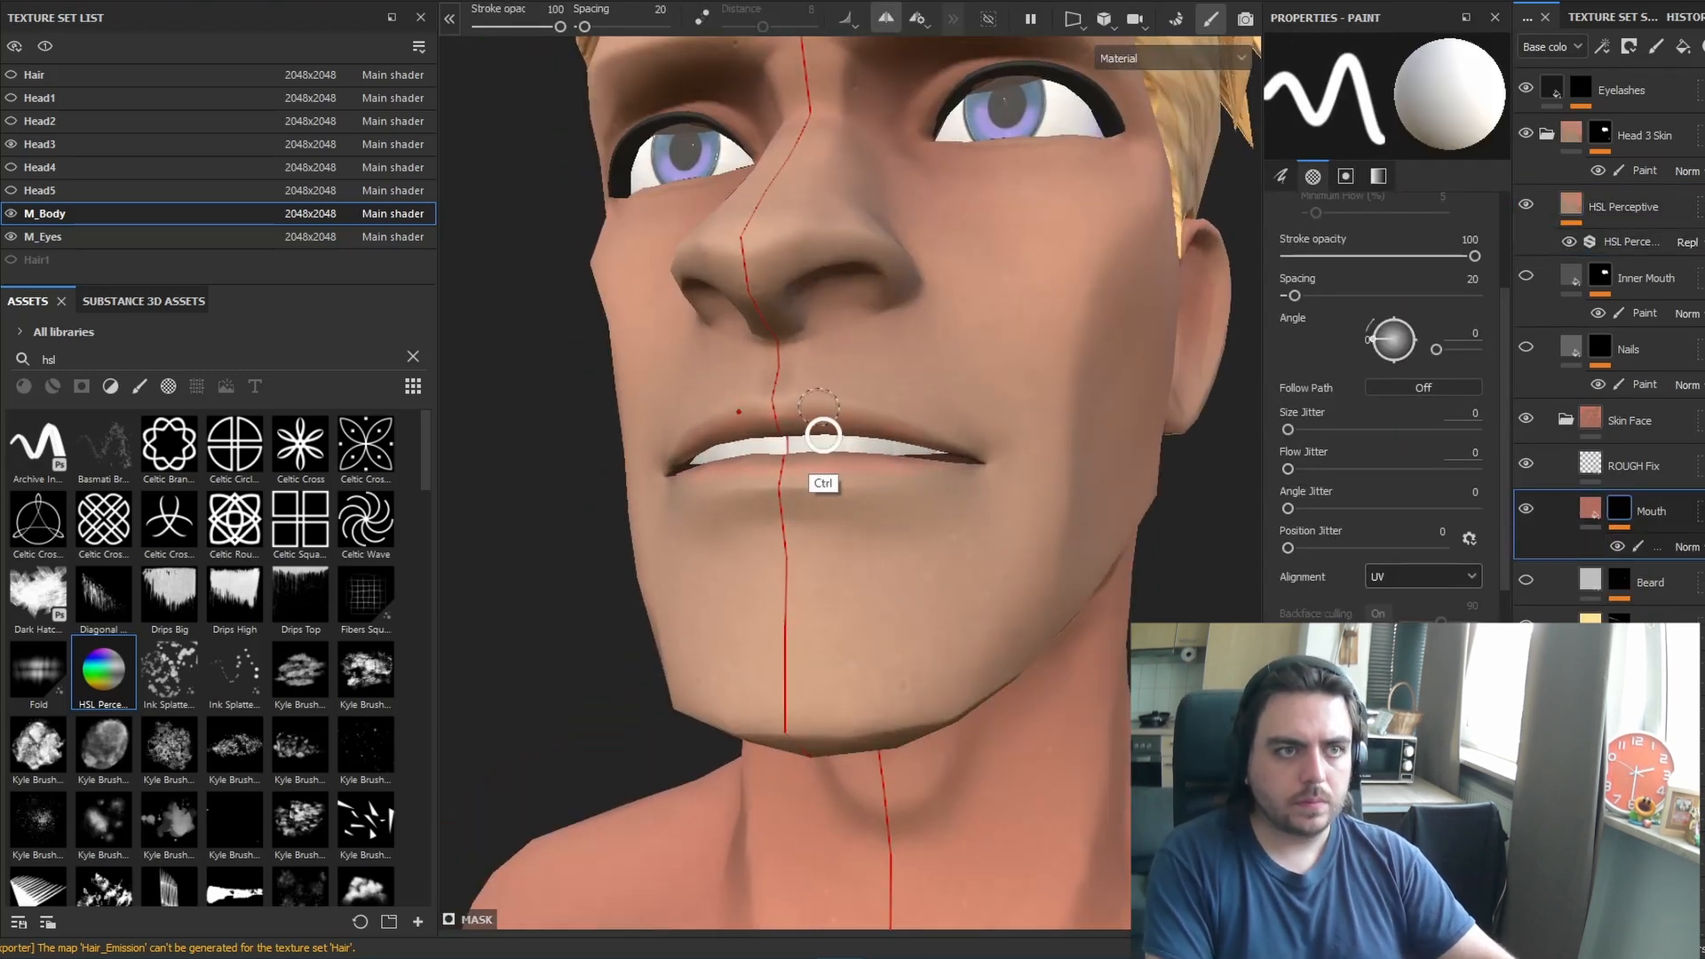
Switch back to Substance 3D Painter and refine the lips on the Mouth layer's mask with a symmetric size 3.5 brush
ctrl+right_drag(806, 438, 812, 441)
mouse_move(812, 441)
alt+mouse_down()
mouse_move(661, 530)
mouse_move(711, 506)
alt+mouse_up()
alt+drag(924, 507, 888, 511)
key(x)
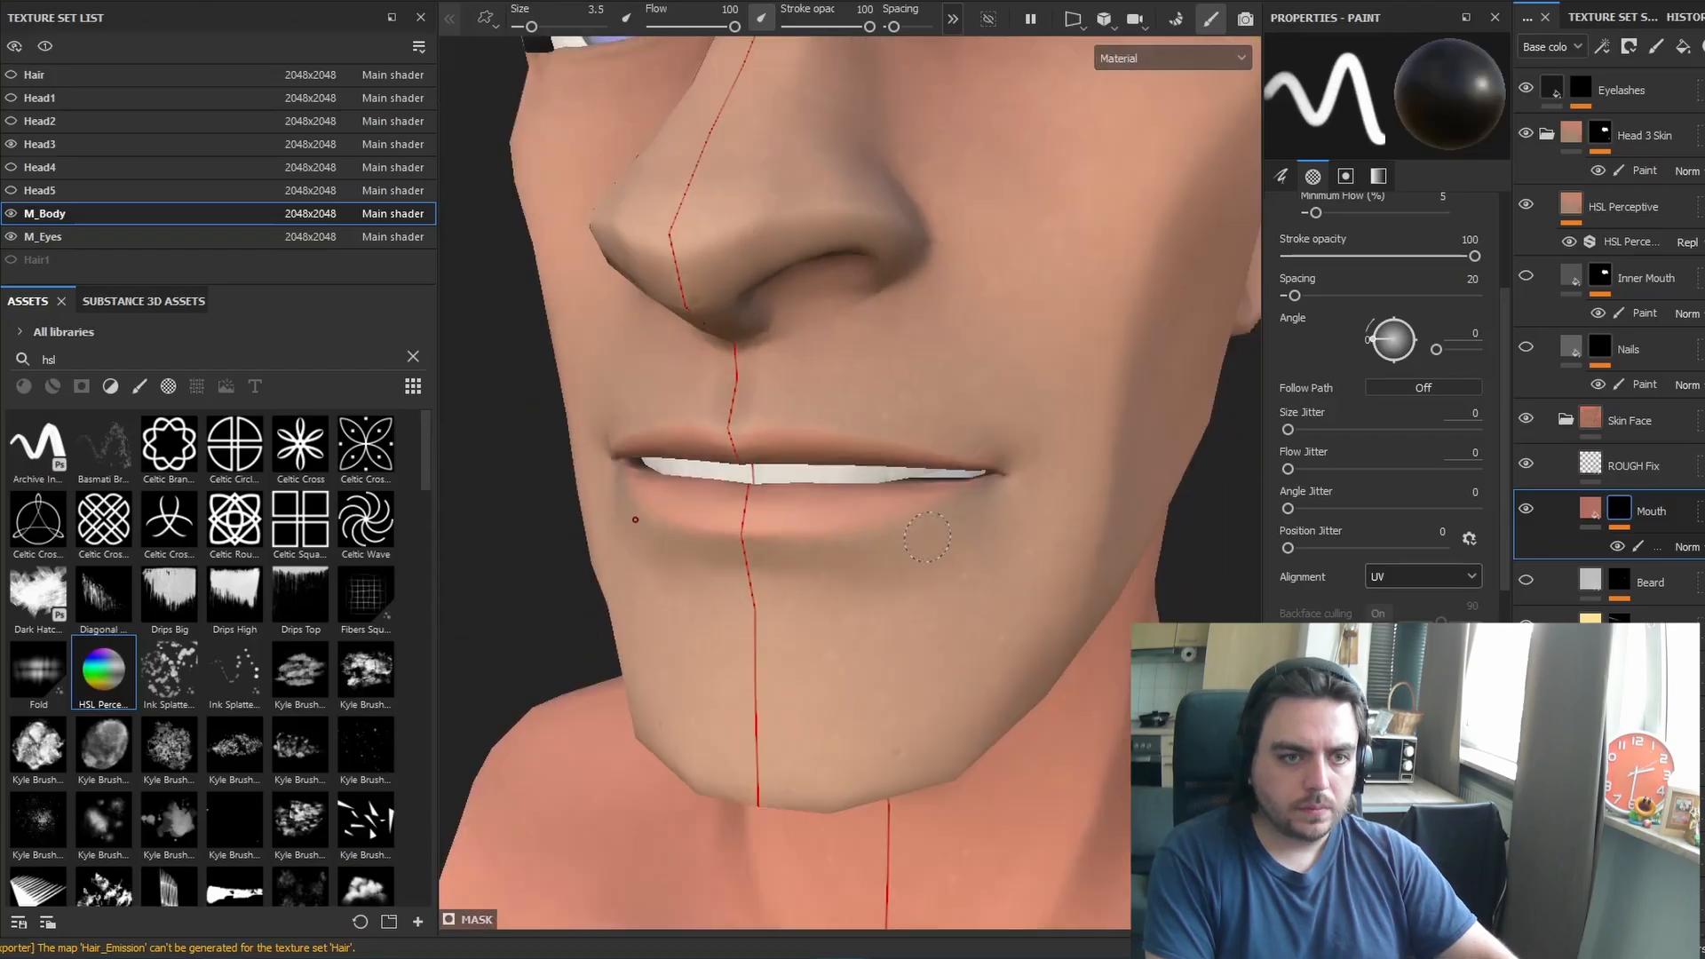
alt+drag(1092, 497, 1019, 462)
mouse_move(1019, 462)
alt+right_down()
mouse_move(871, 621)
mouse_move(835, 621)
alt+right_up()
mouse_move(835, 622)
alt+mouse_down()
mouse_move(956, 563)
mouse_move(993, 582)
alt+mouse_up()
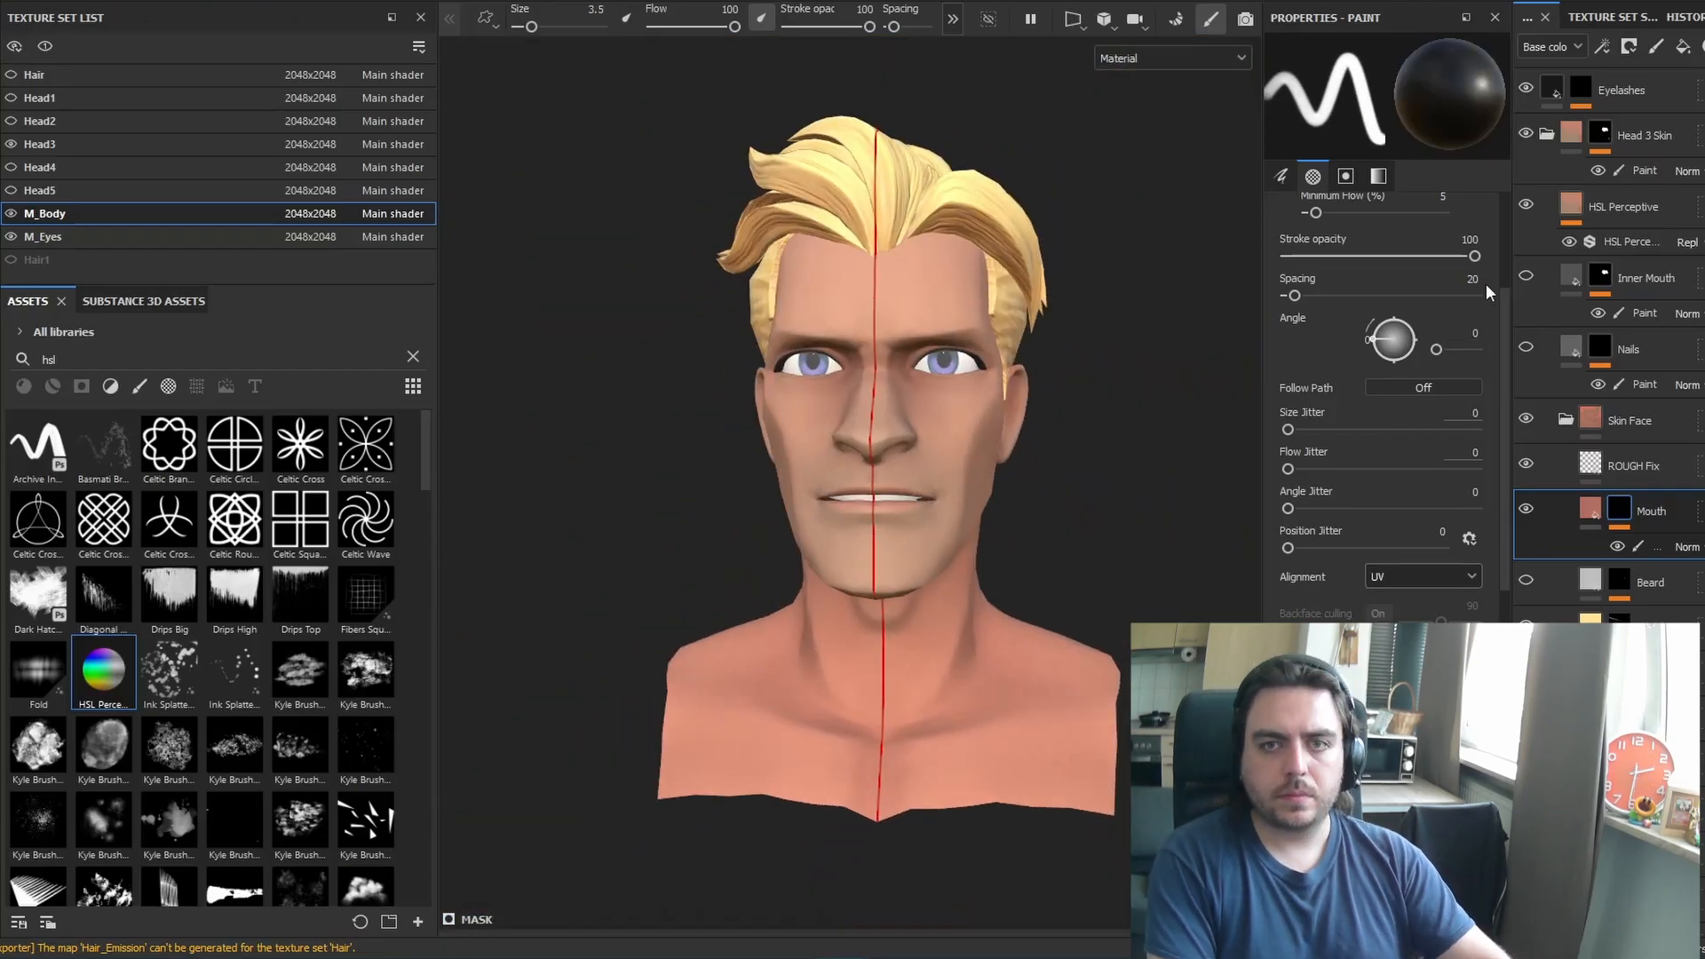
Show the Inner Mouth layer and edit its mask with Polygon Fill in UV chunk mode
click(1526, 276)
click(1595, 273)
alt+drag(1101, 507, 1054, 515)
key(F1)
key(4)
click(1429, 52)
mouse_move(1055, 515)
alt+right_down()
mouse_move(1120, 480)
mouse_move(1031, 494)
alt+right_up()
alt+middle_drag(1032, 495, 1024, 566)
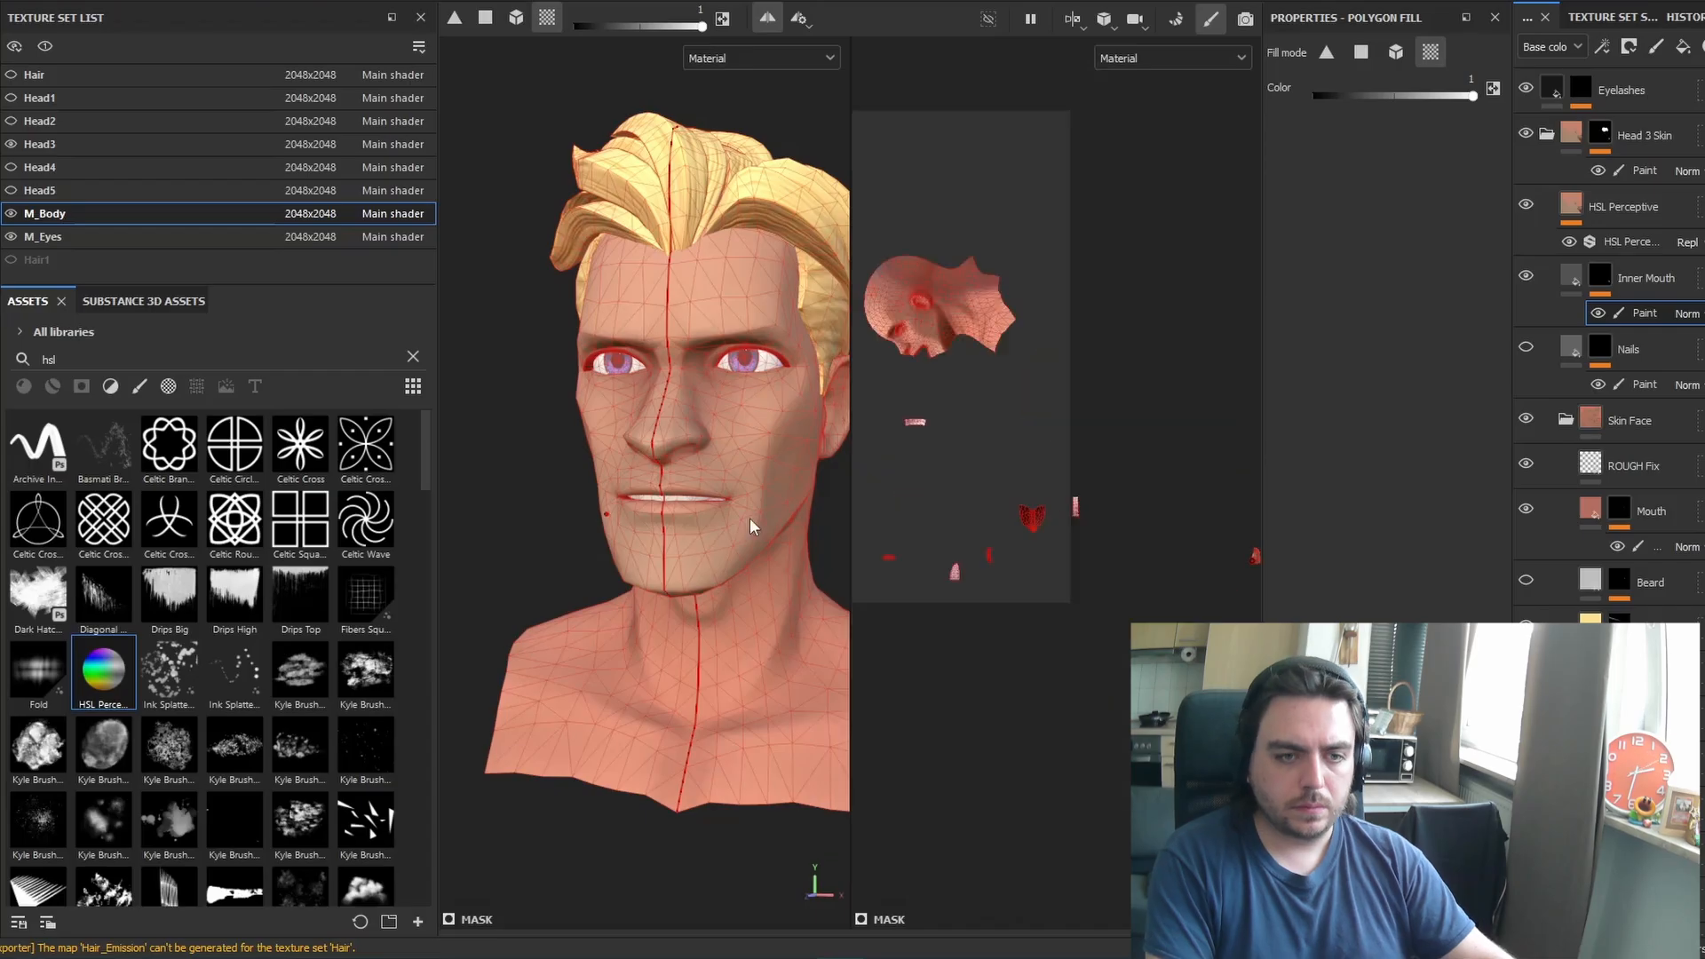
key(F2)
key(1)
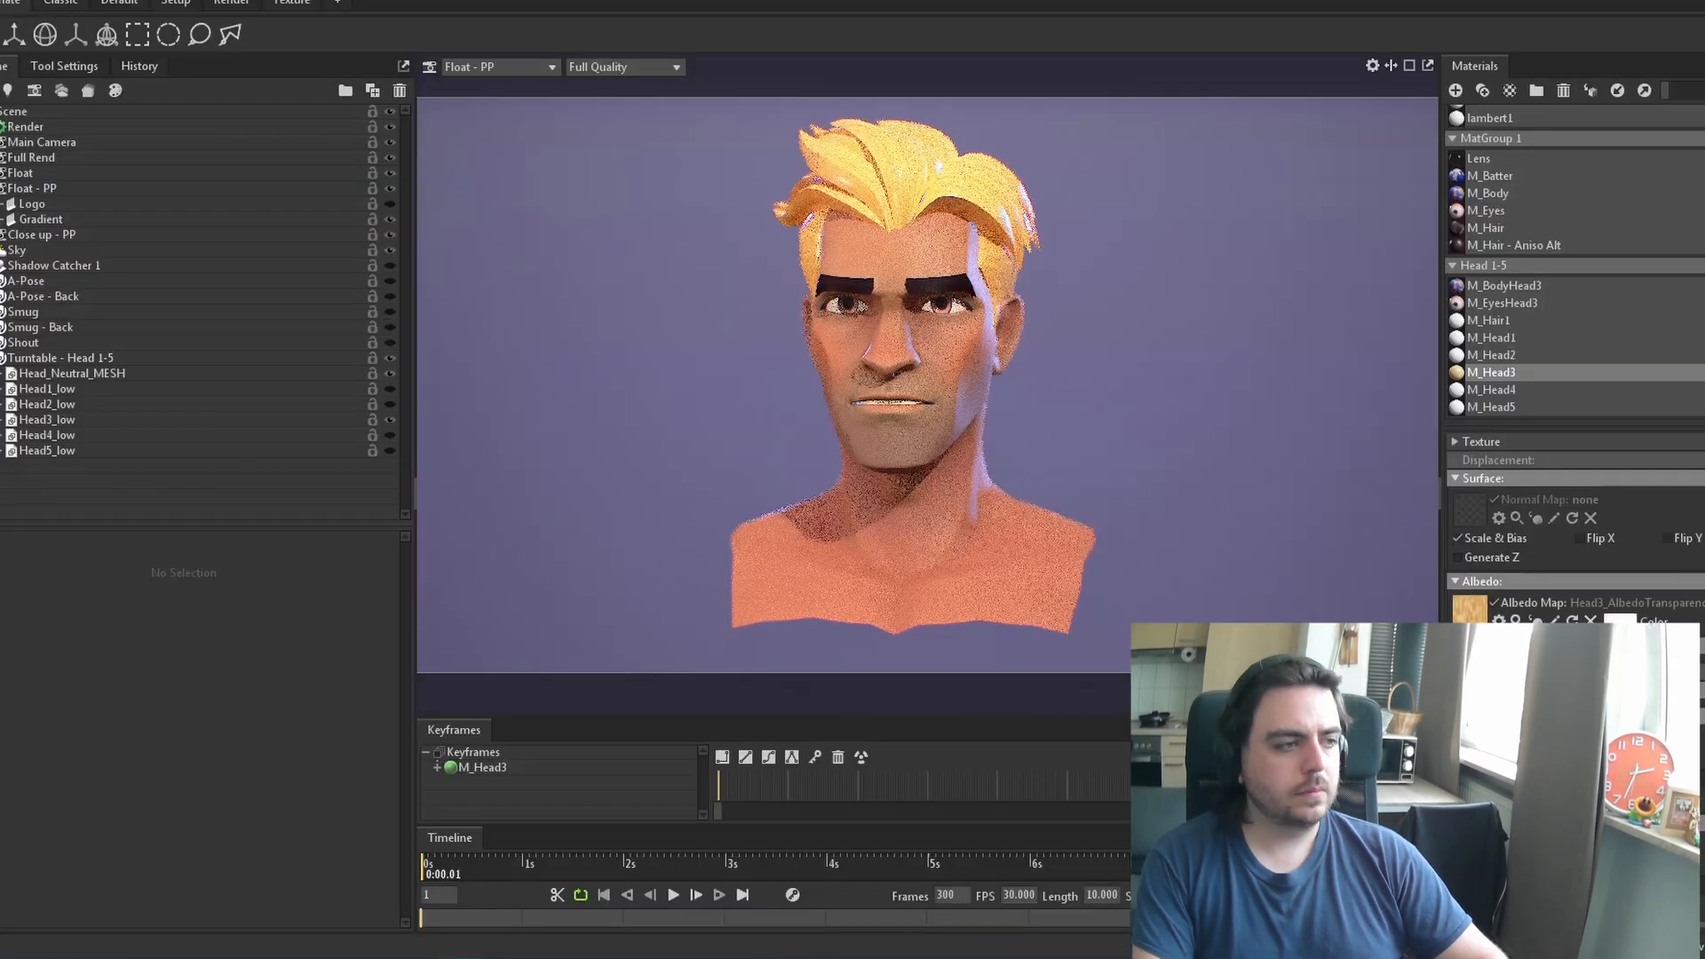
Switch to Marmoset Toolbag, toggle Flip Y on M_Head3's normal map while viewing the hair up close, and return to the Float - PP camera
click(497, 66)
mouse_move(481, 85)
click(604, 86)
click(1063, 299)
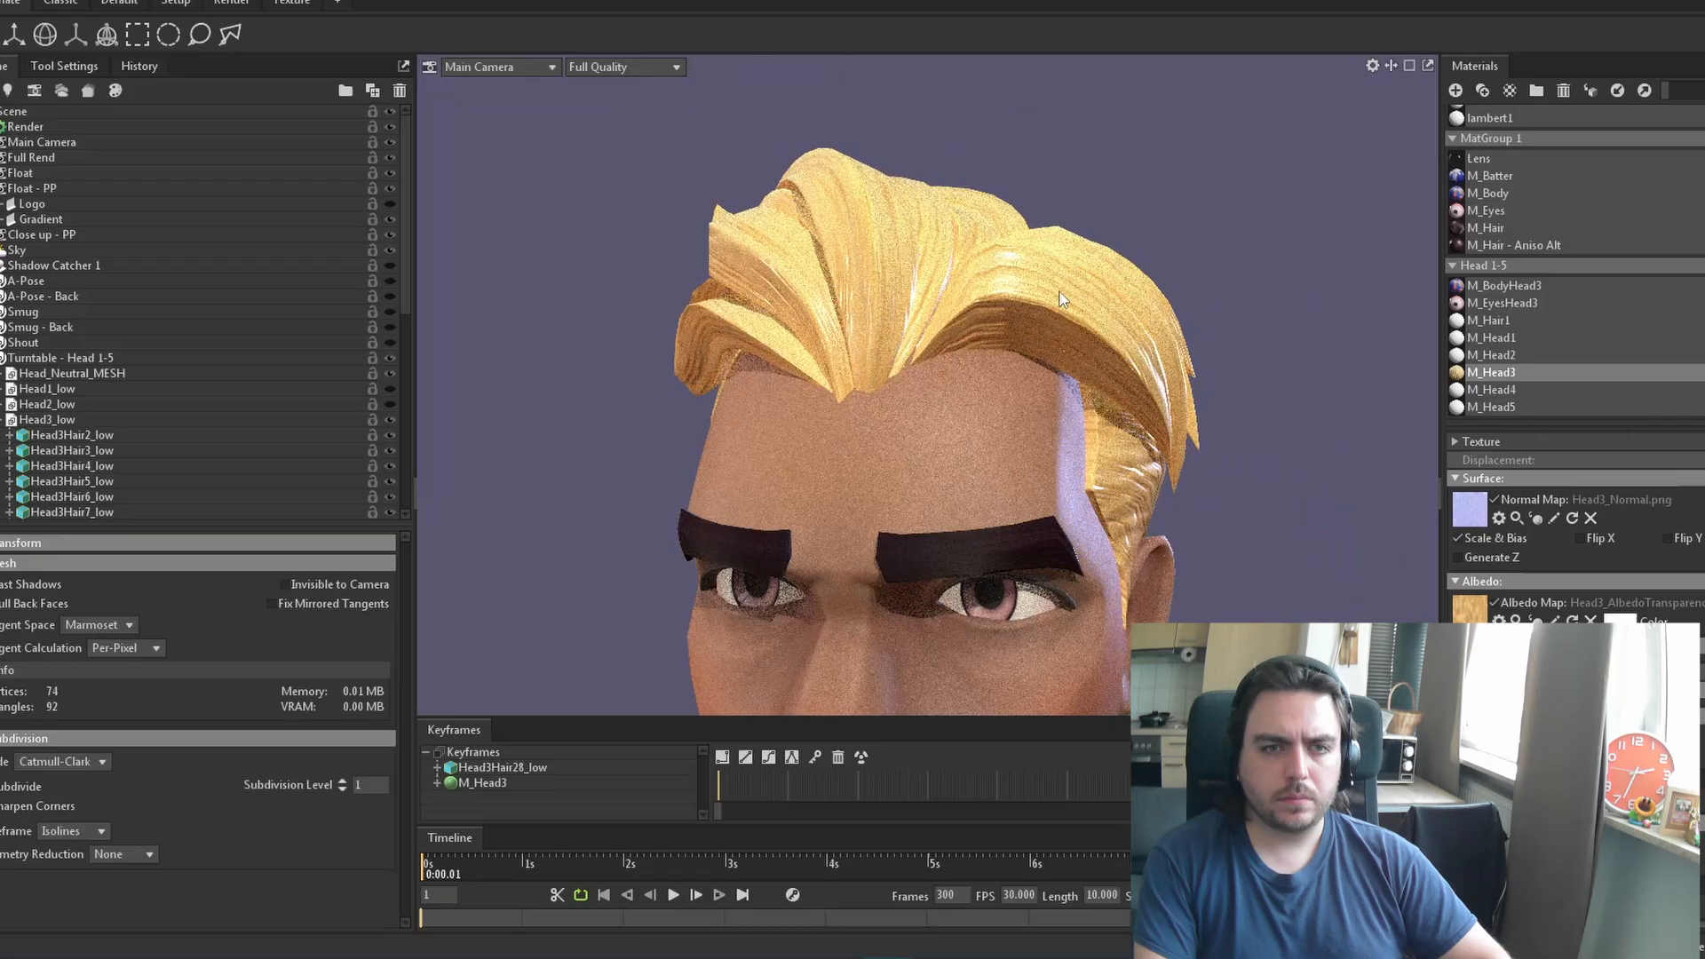
mouse_move(1022, 356)
alt+mouse_down()
mouse_move(888, 355)
mouse_move(1031, 329)
alt+mouse_up()
click(1668, 538)
scroll(1030, 328, down, 5)
click(497, 66)
click(613, 142)
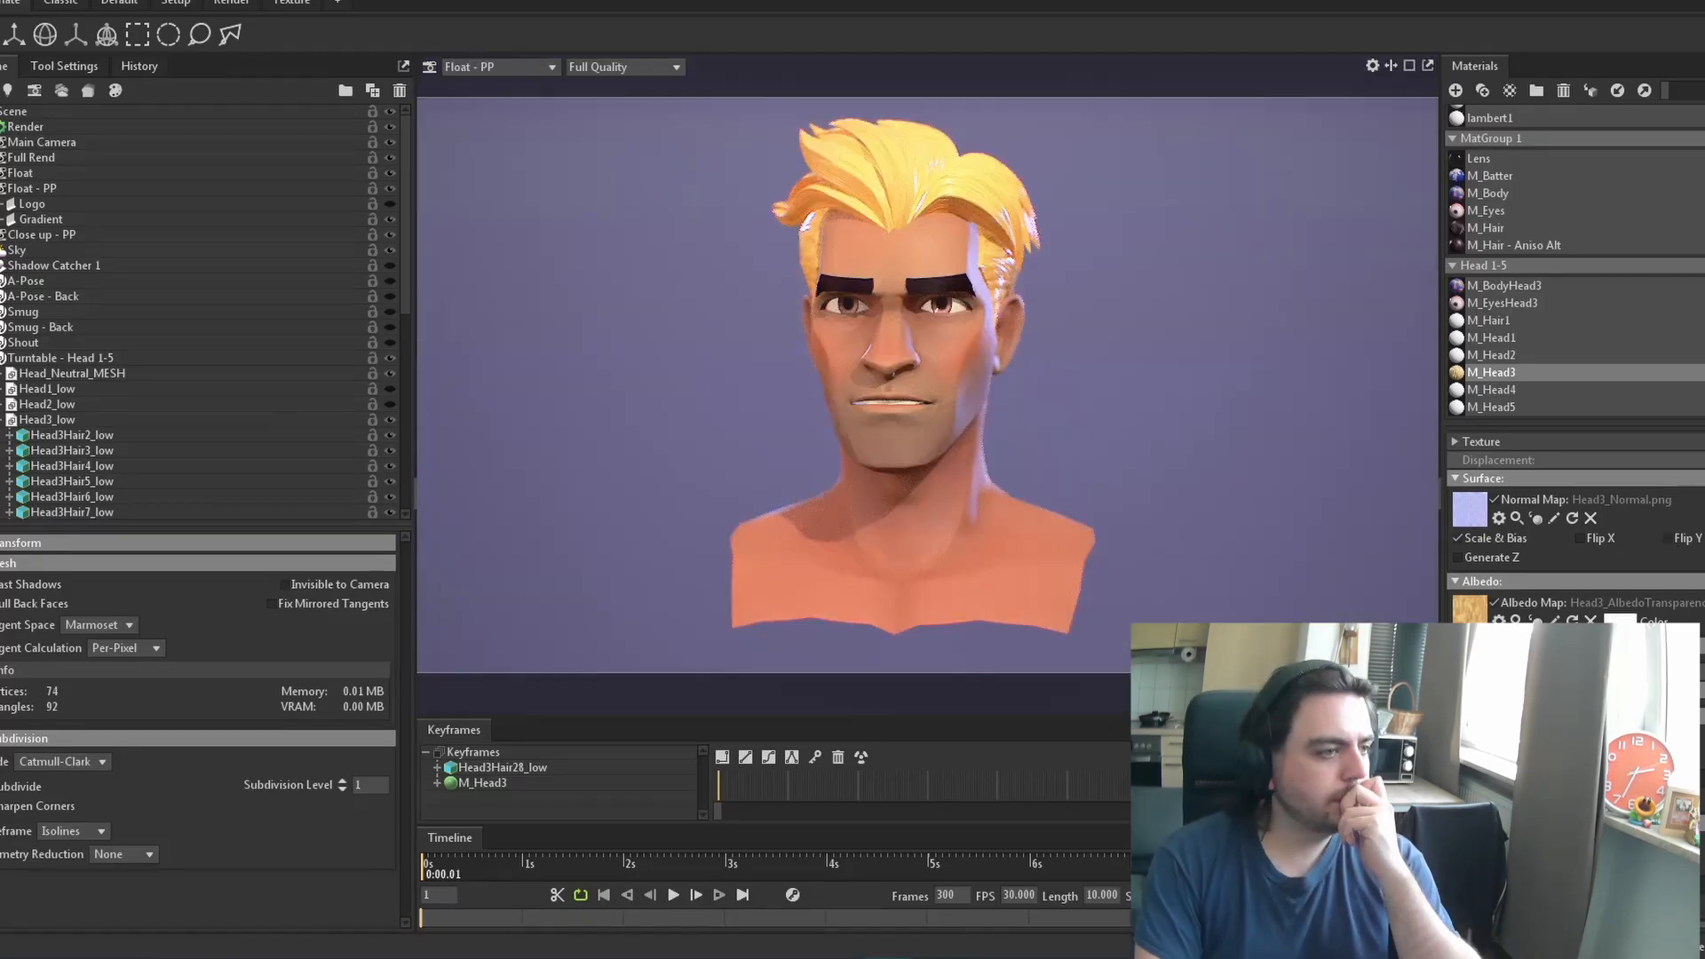
Apply the M_EyesHead3 material to the Eyes_low mesh under Head_Neutral_MESH
click(1501, 356)
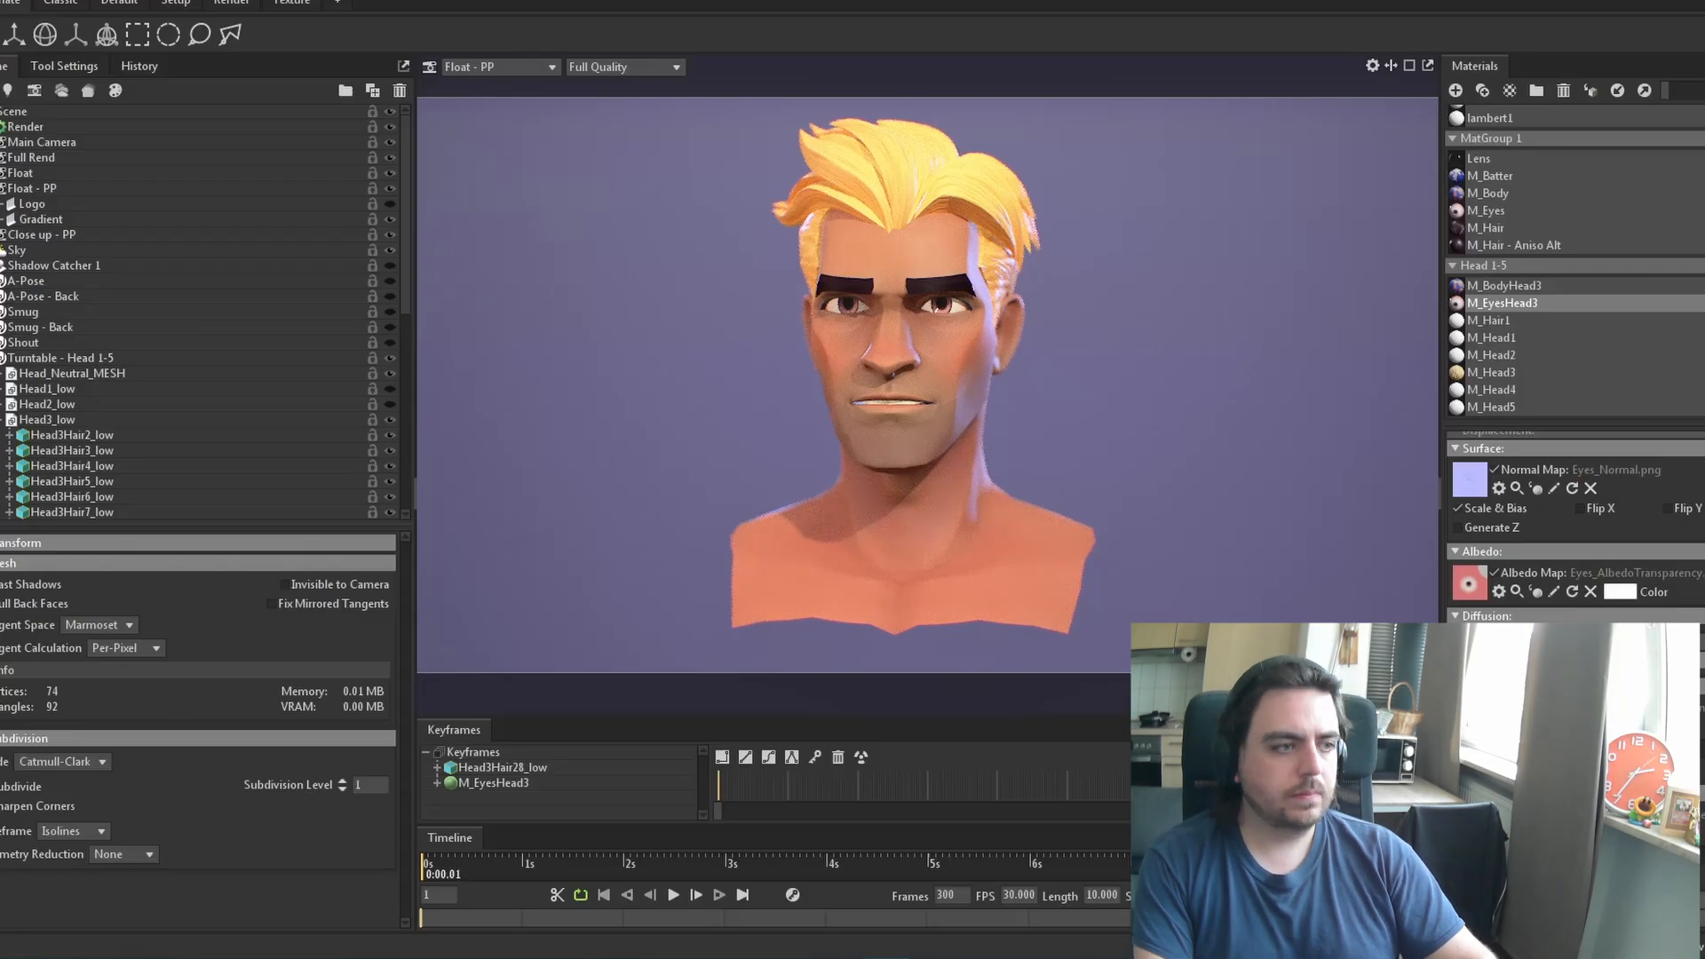
click(5, 373)
scroll(133, 427, down, 1)
click(84, 375)
drag(1460, 304, 1458, 311)
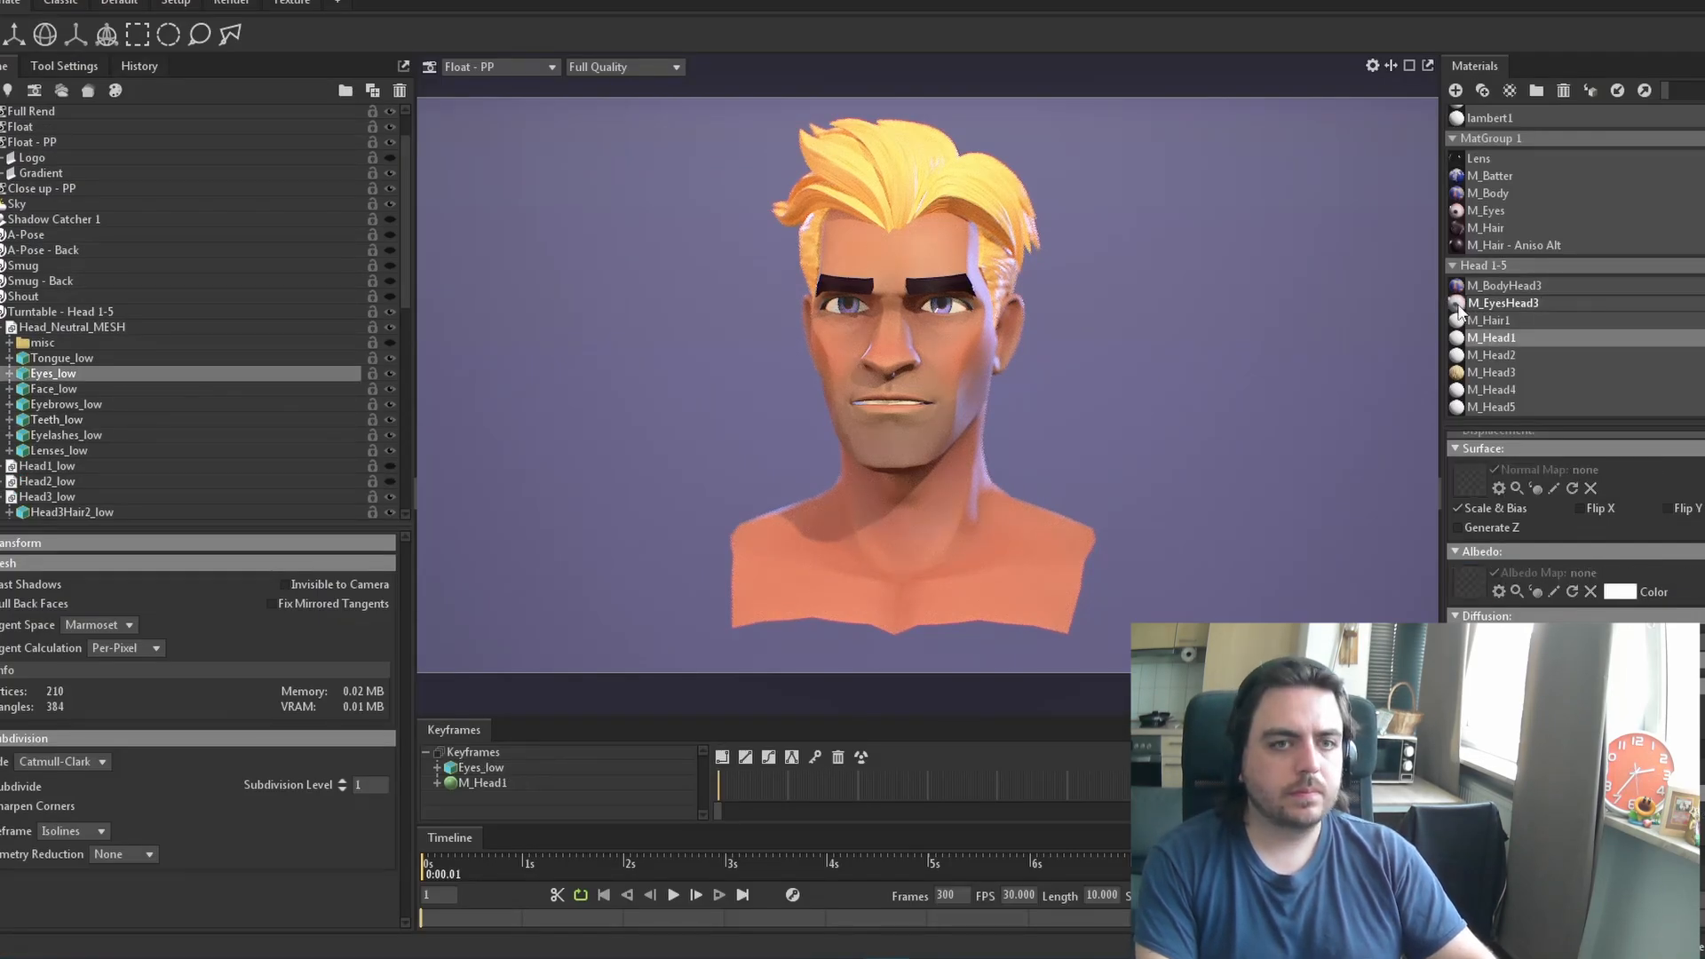
click(1459, 311)
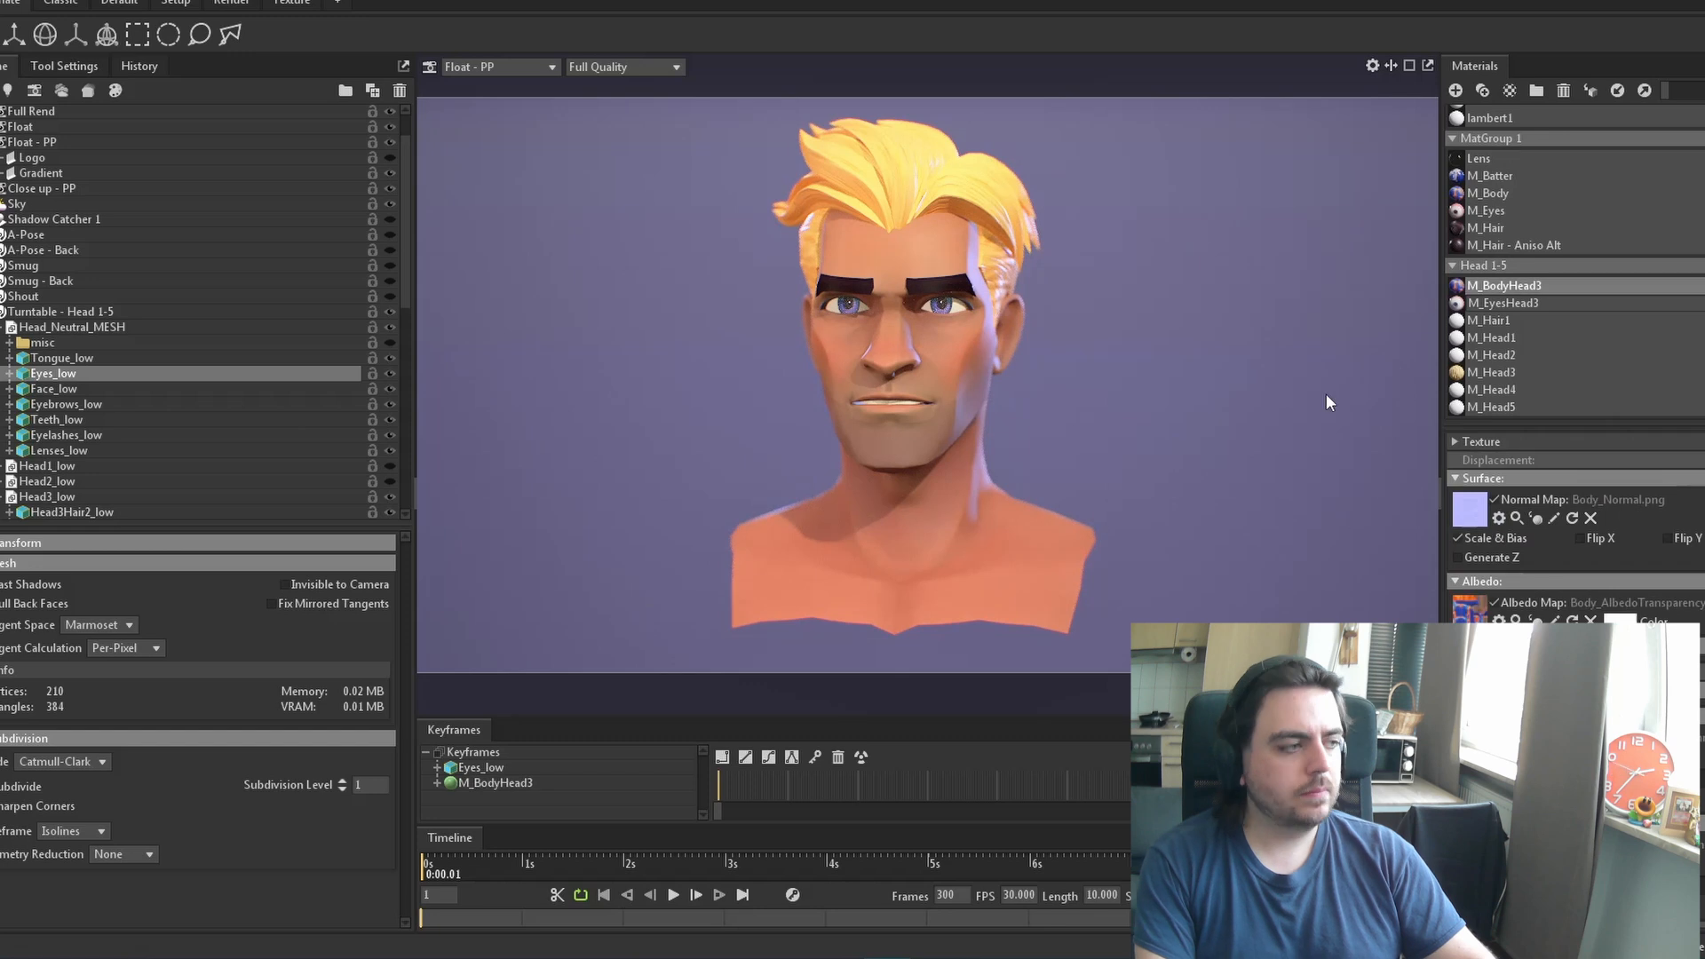
Replace the texture maps of M_BodyHead3 with the exported M_Body textures
drag(1214, 345, 1069, 453)
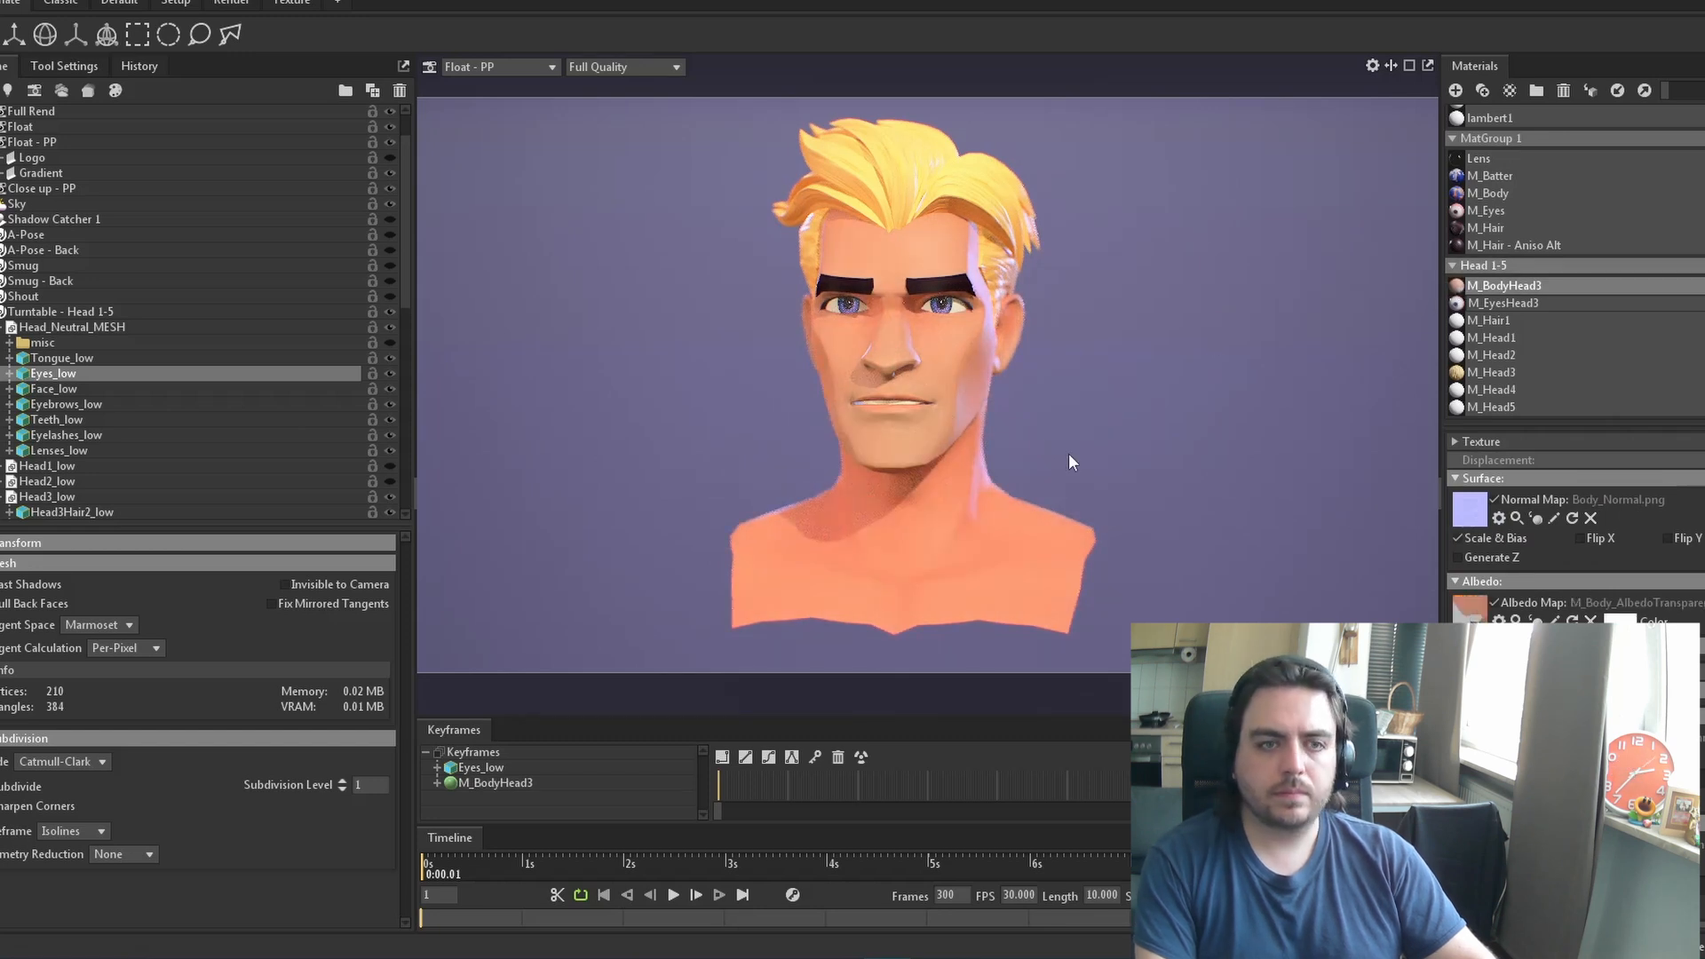
click(888, 462)
drag(1501, 286, 963, 293)
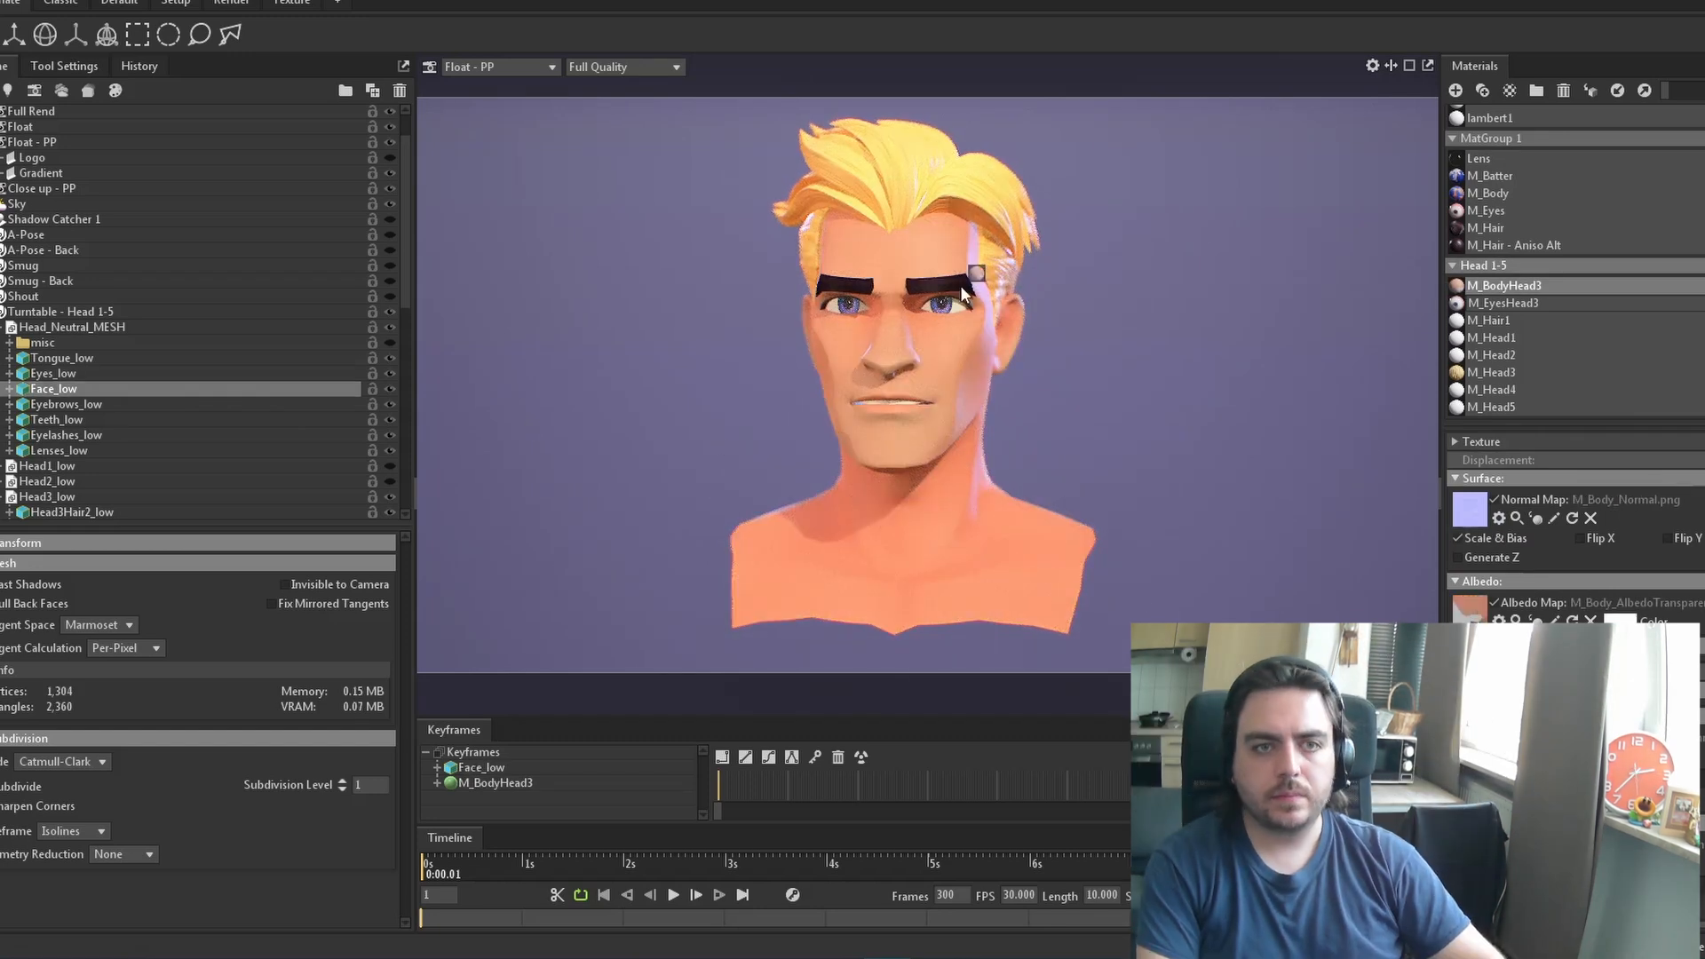
click(1501, 320)
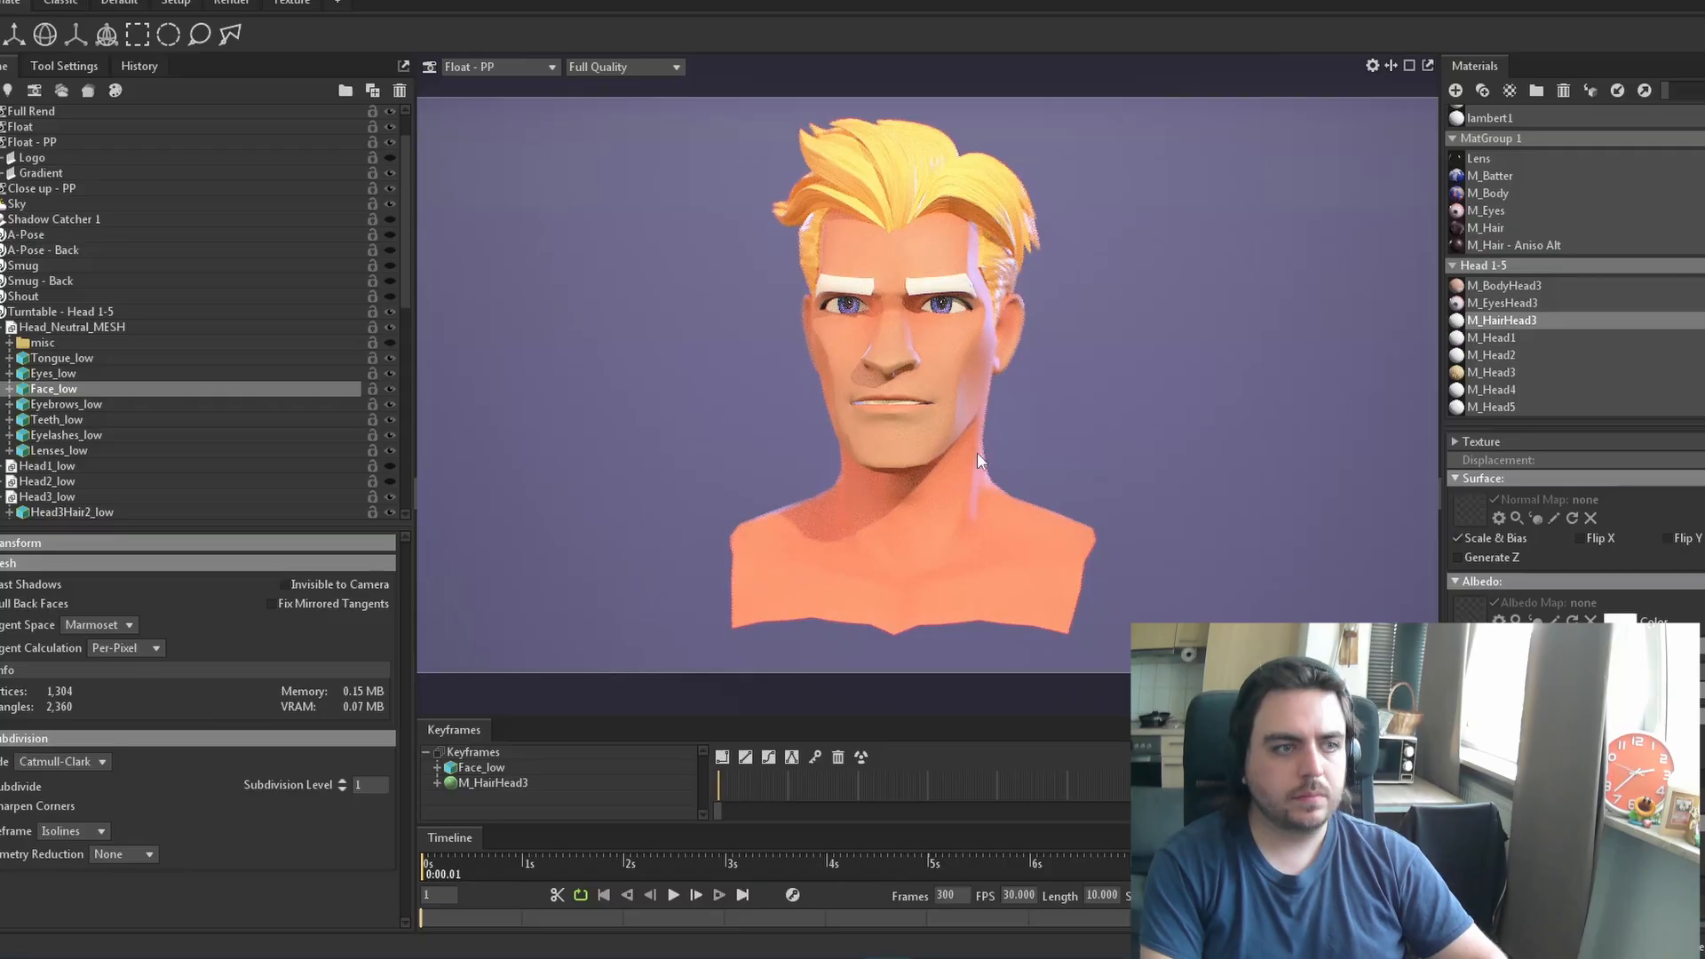
click(1562, 89)
Duplicate M_Hair into the Head 1-5 material group, name it M_HairHead3, and give it the blond hair textures for the eyebrows
click(1510, 242)
click(1481, 89)
drag(1510, 251, 1528, 329)
double_click(1528, 336)
key(BackSpace)
key(BackSpace)
key(BackSpace)
key(BackSpace)
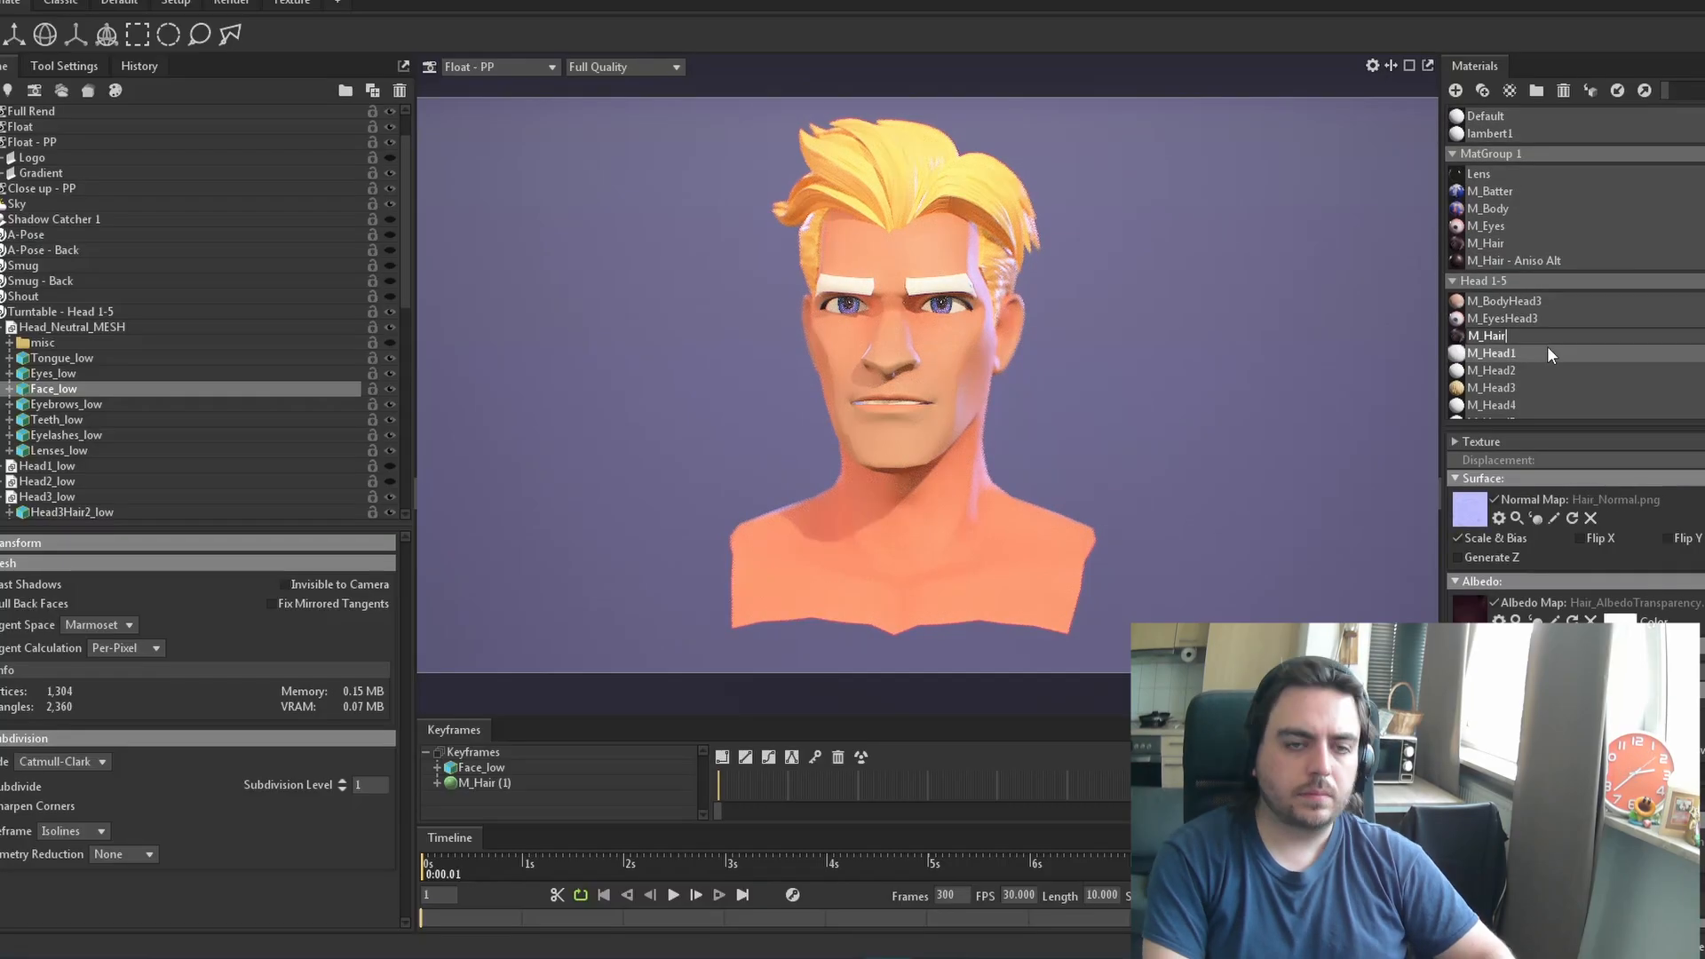
drag(1549, 425, 1548, 482)
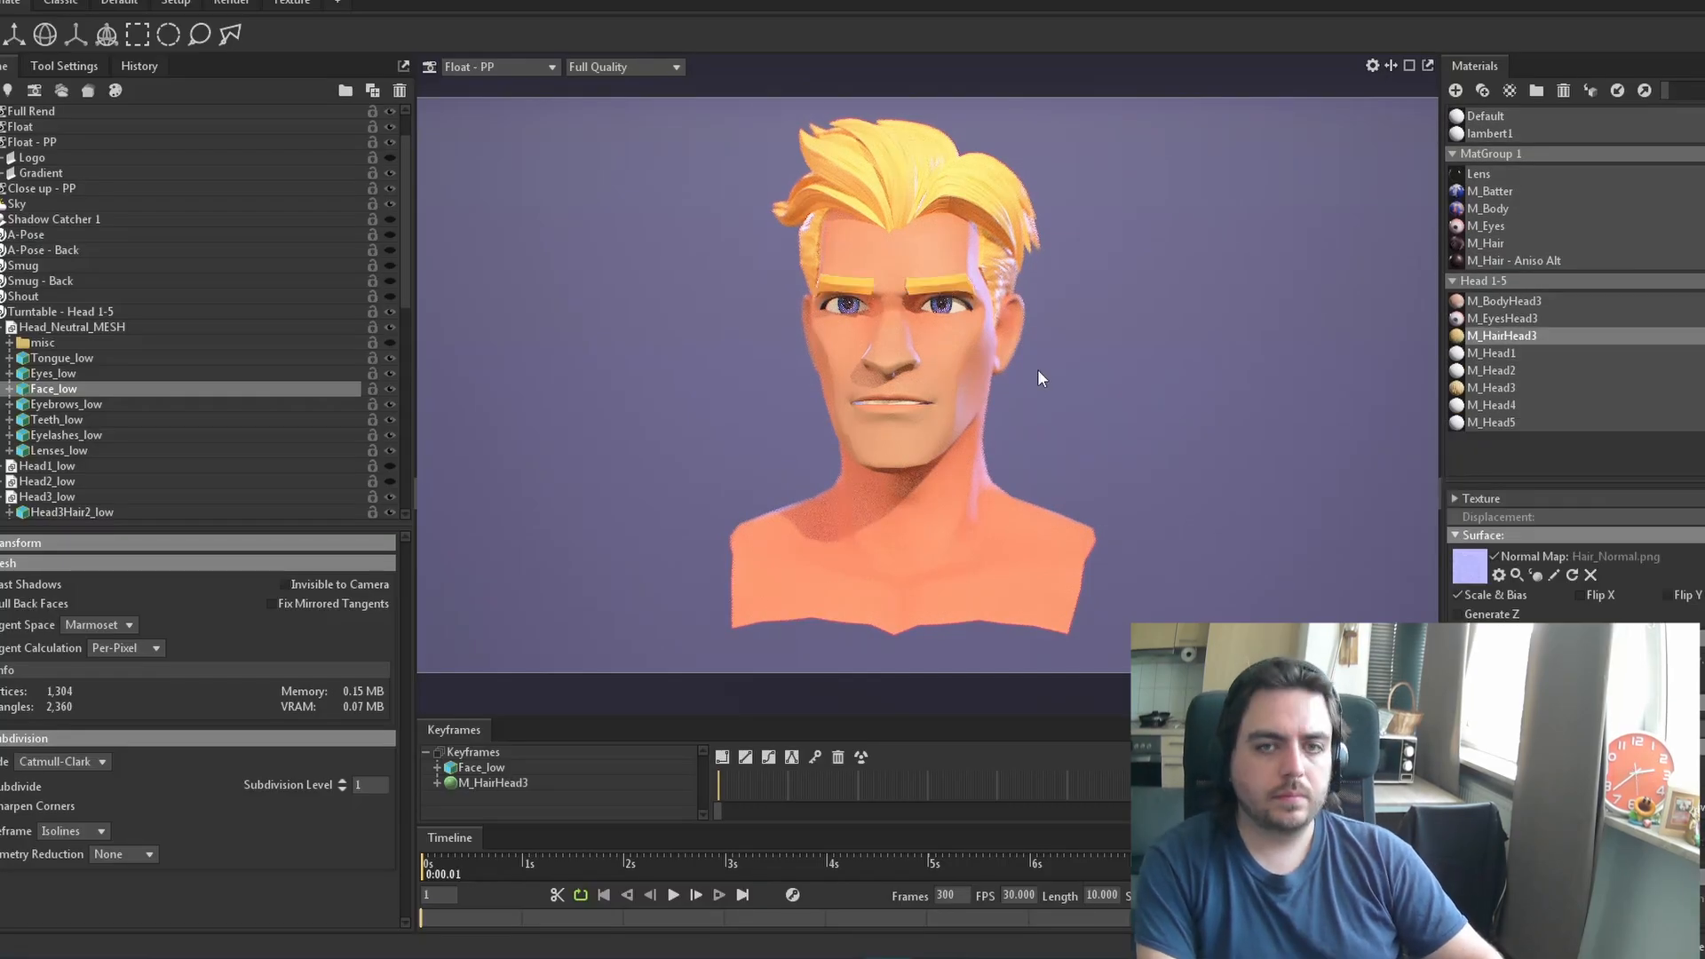
Move M_Head2 into a new material group named Head2 and rename the Head 1-5 group as Head3
double_click(1493, 281)
text(Head1)
key(Return)
click(1530, 369)
click(1536, 89)
double_click(1494, 427)
text(Head)
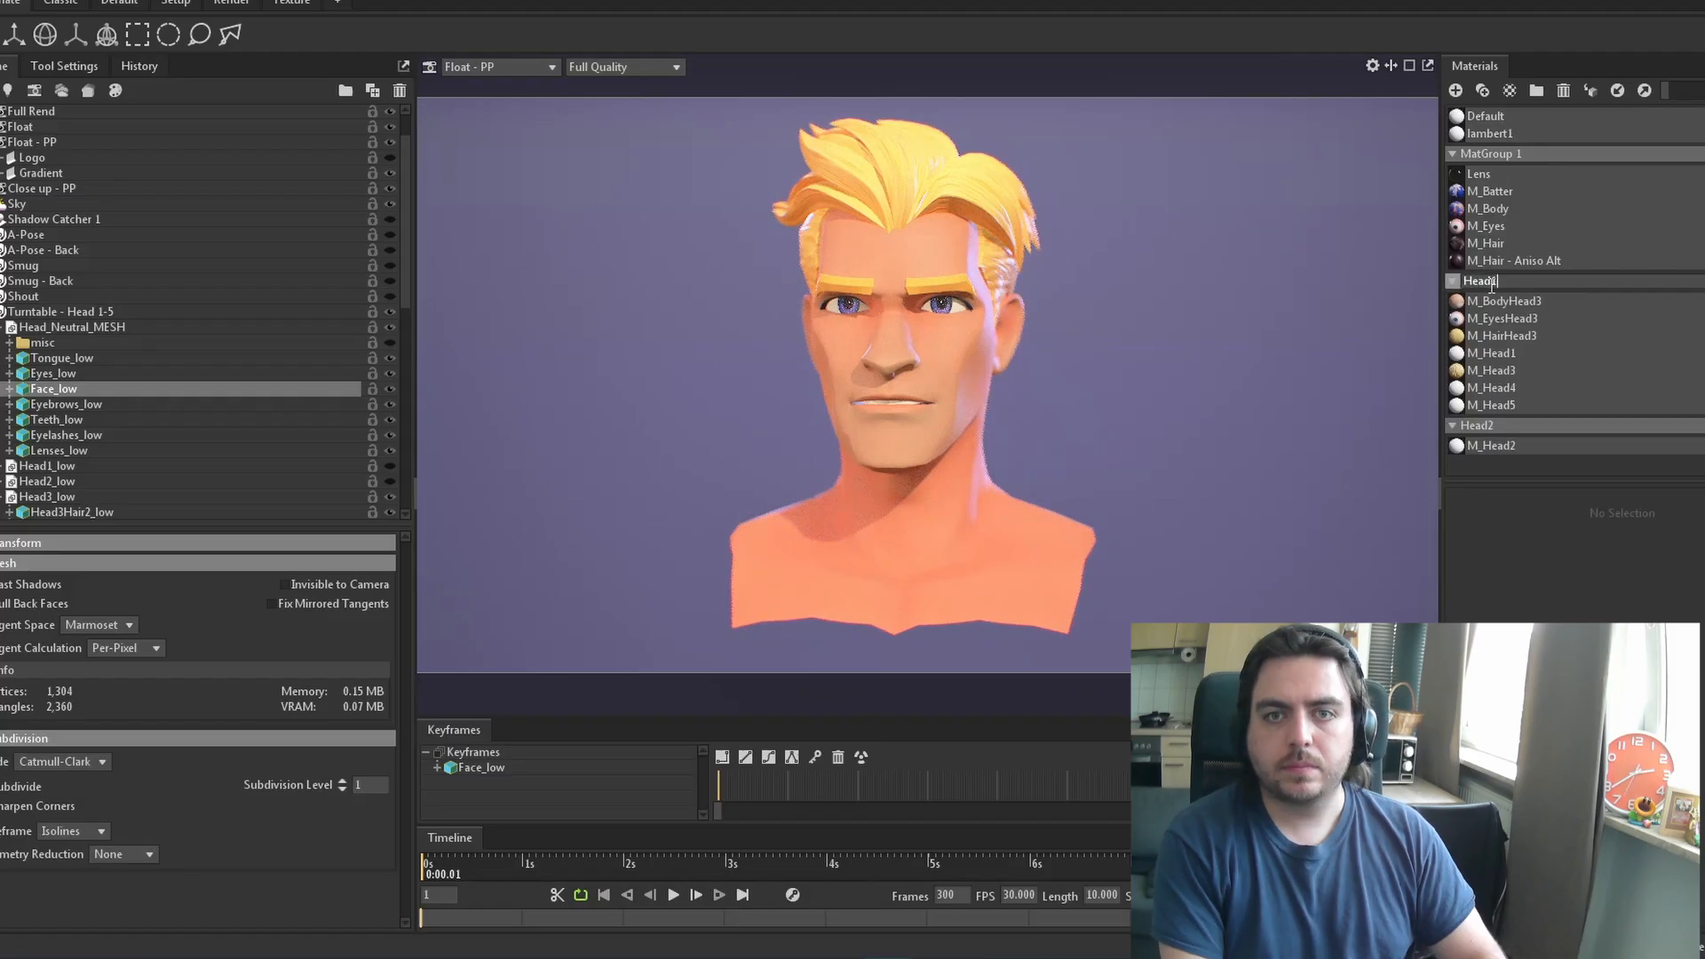
key(BackSpace)
text(3)
Move M_Head1 into a new material group named Head1
click(1521, 372)
click(1516, 355)
click(1536, 90)
double_click(1488, 449)
text(Head1)
key(Return)
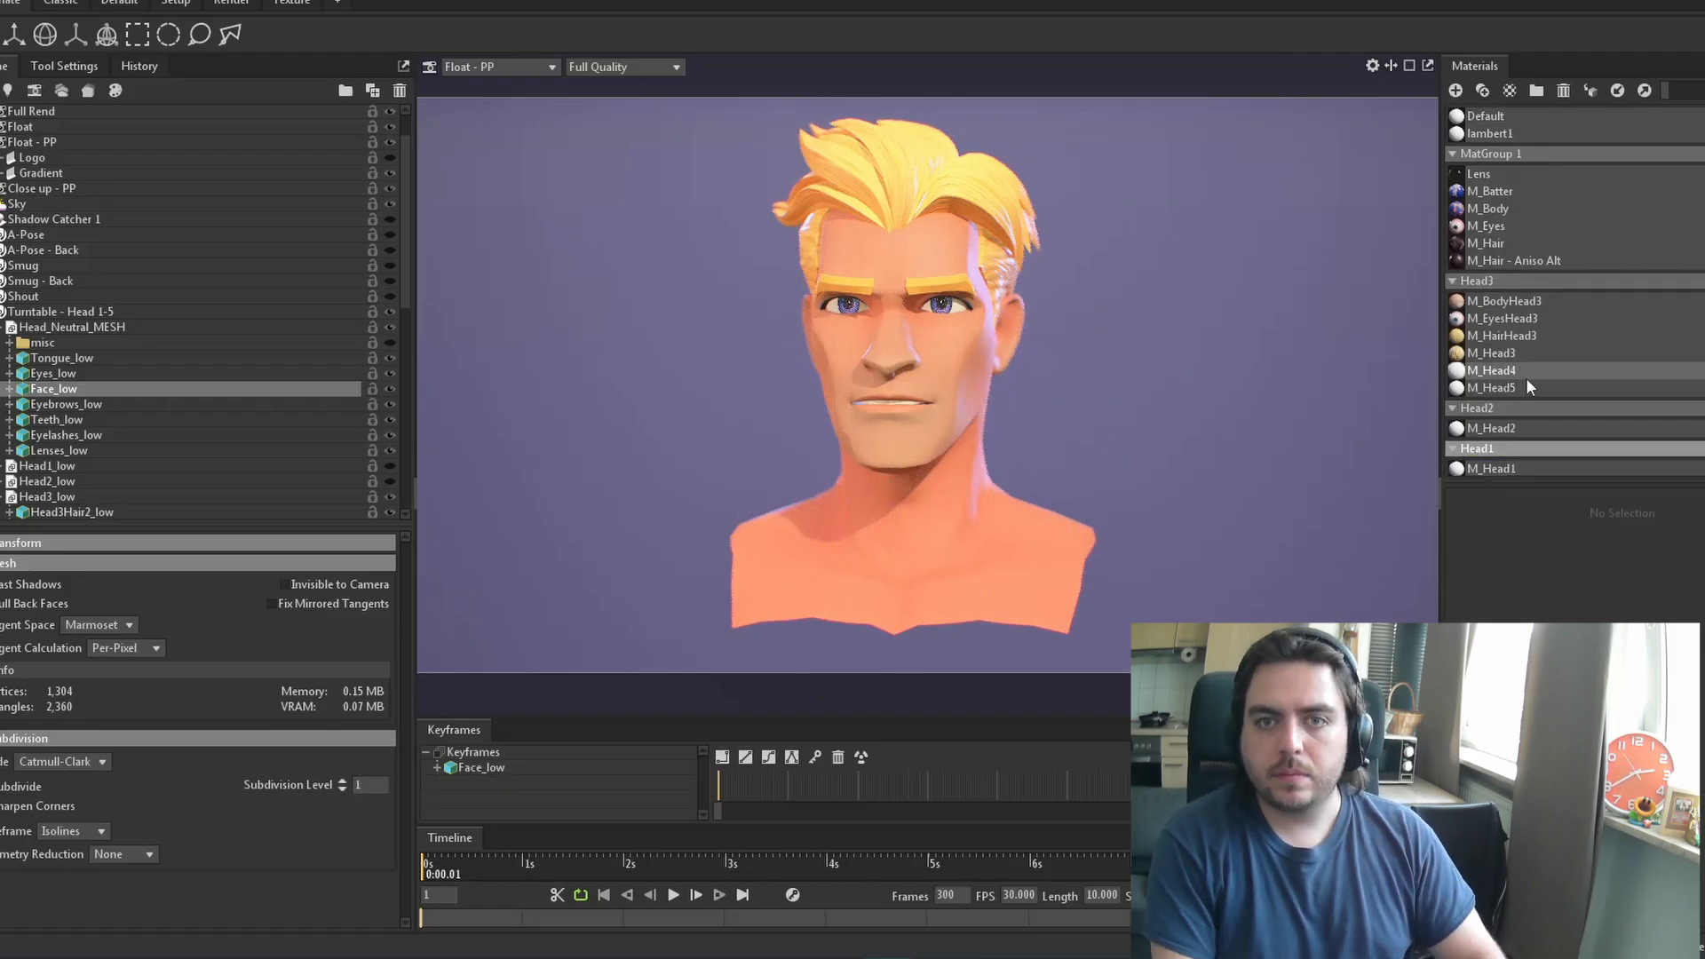
Move M_Head4 and M_Head5 into their own new material groups named Head4 and Head5
click(1526, 373)
click(1536, 90)
double_click(1493, 444)
text(Head4)
click(1520, 343)
click(1536, 90)
double_click(1489, 441)
text(Head5)
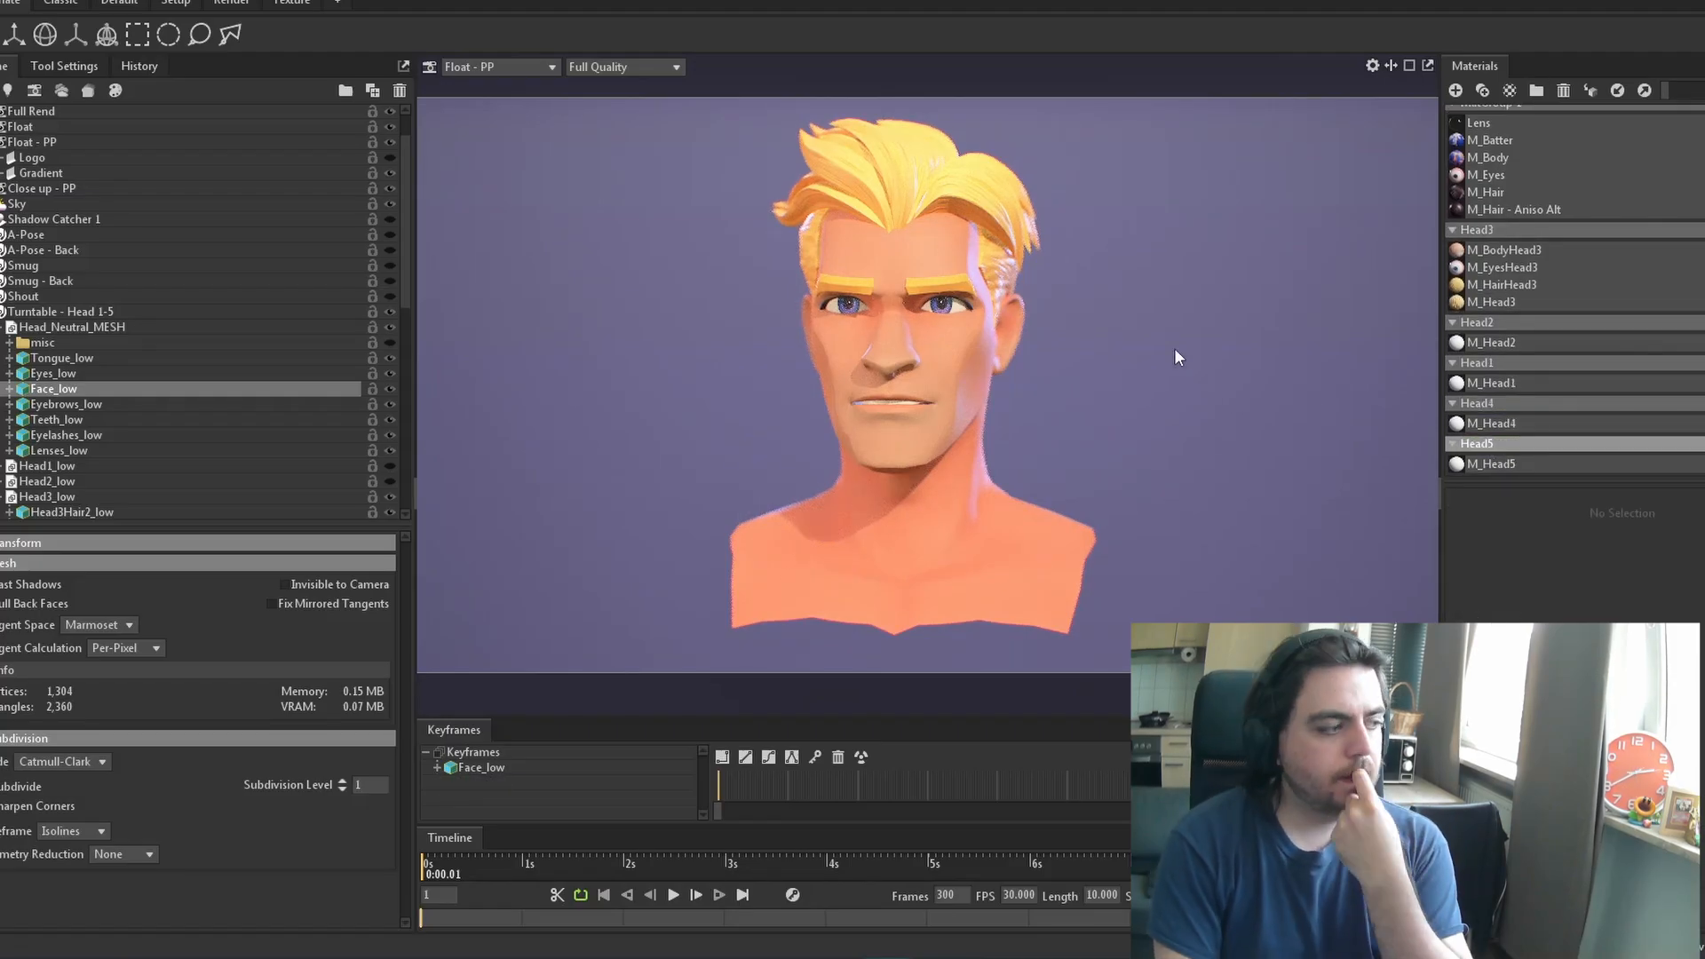
Rename the Turntable - Head 1-5 object as Turntable - Head 3
click(9, 343)
double_click(107, 358)
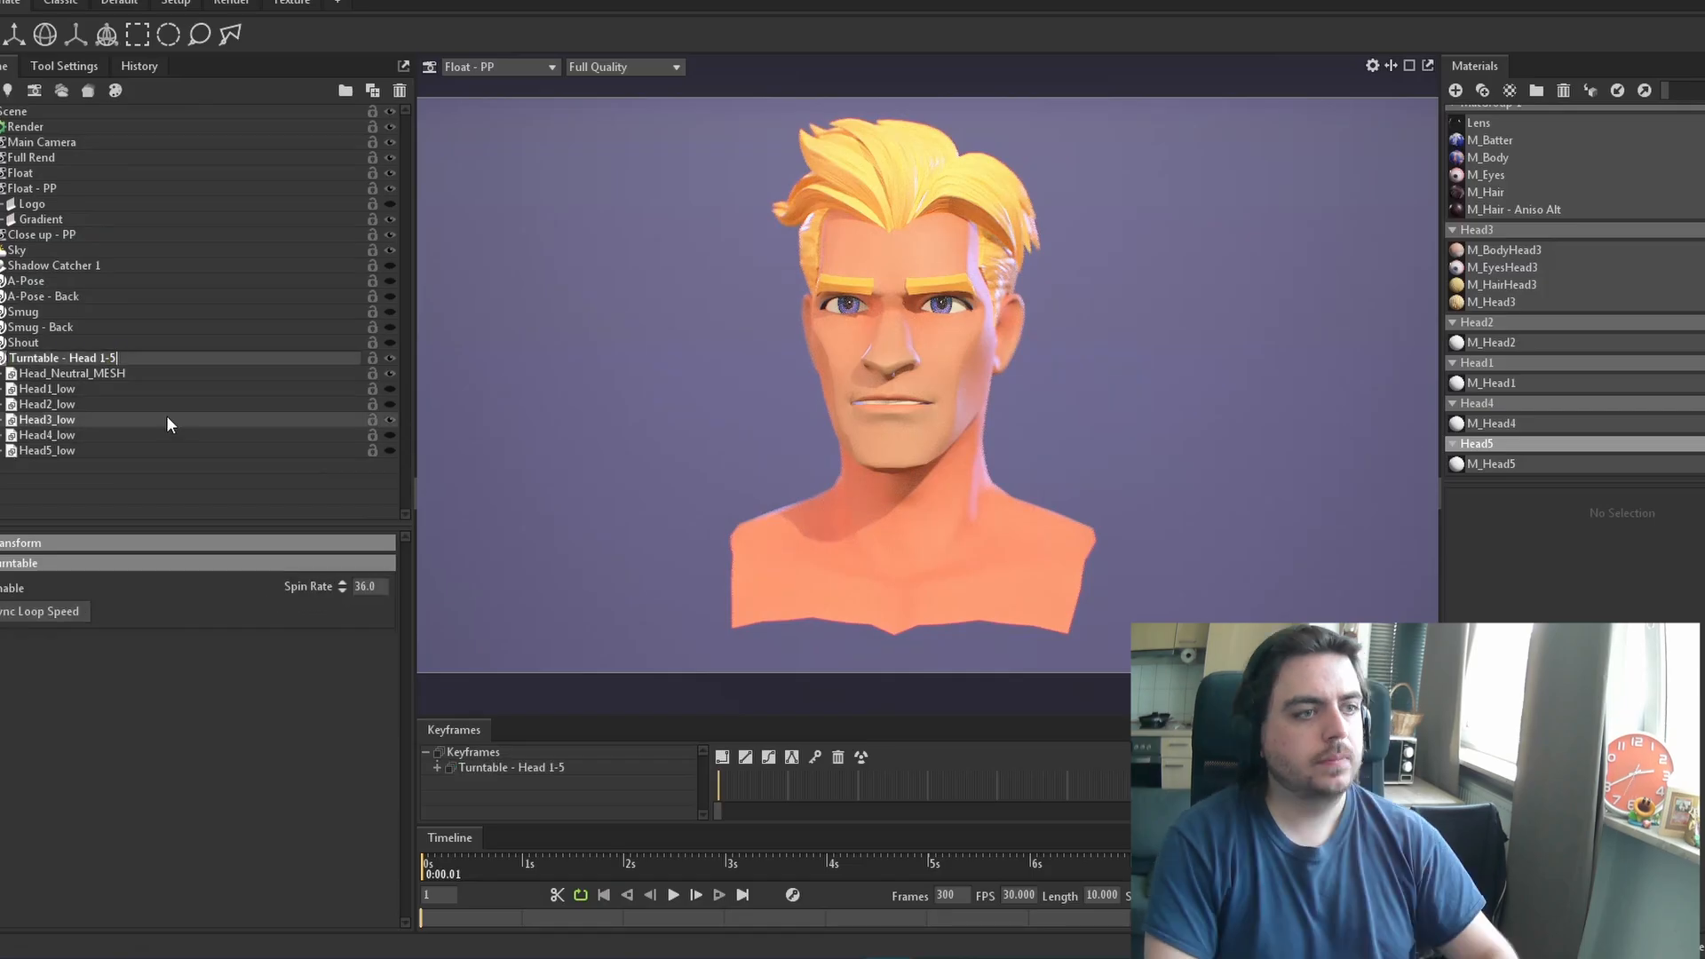
click(62, 419)
click(62, 391)
key(ctrl+g)
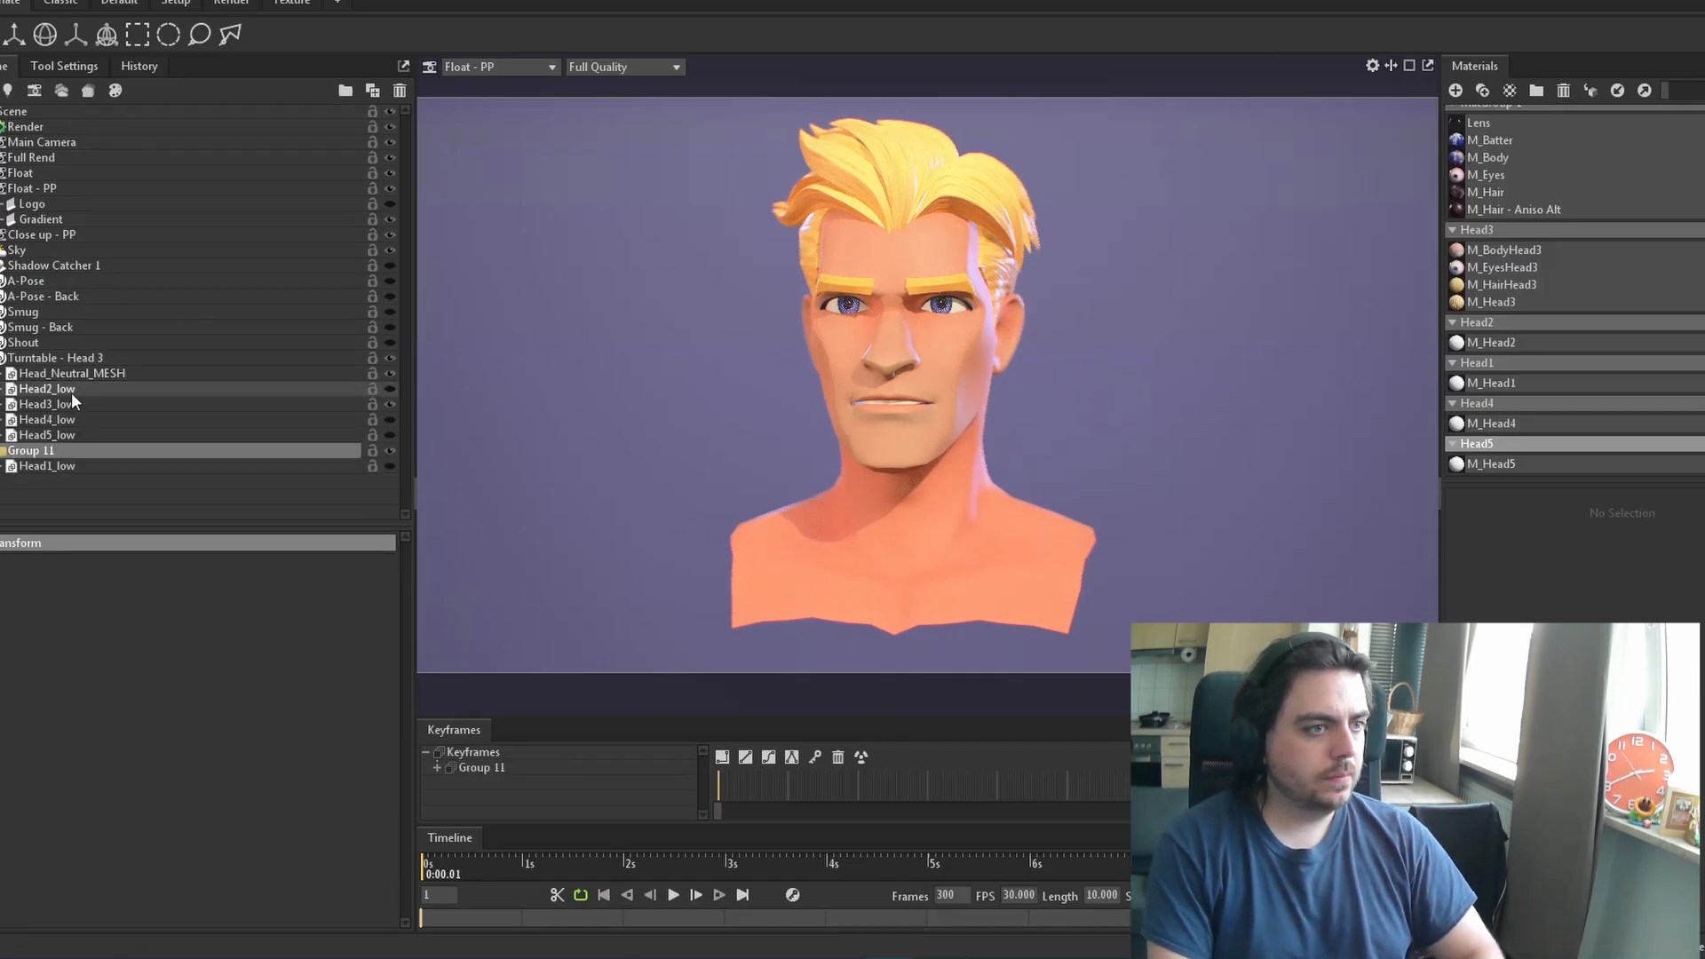
click(69, 393)
key(ctrl+g)
click(58, 405)
key(ctrl+g)
click(51, 407)
click(54, 405)
key(ctrl+z)
key(ctrl+z)
key(ctrl+z)
key(ctrl+z)
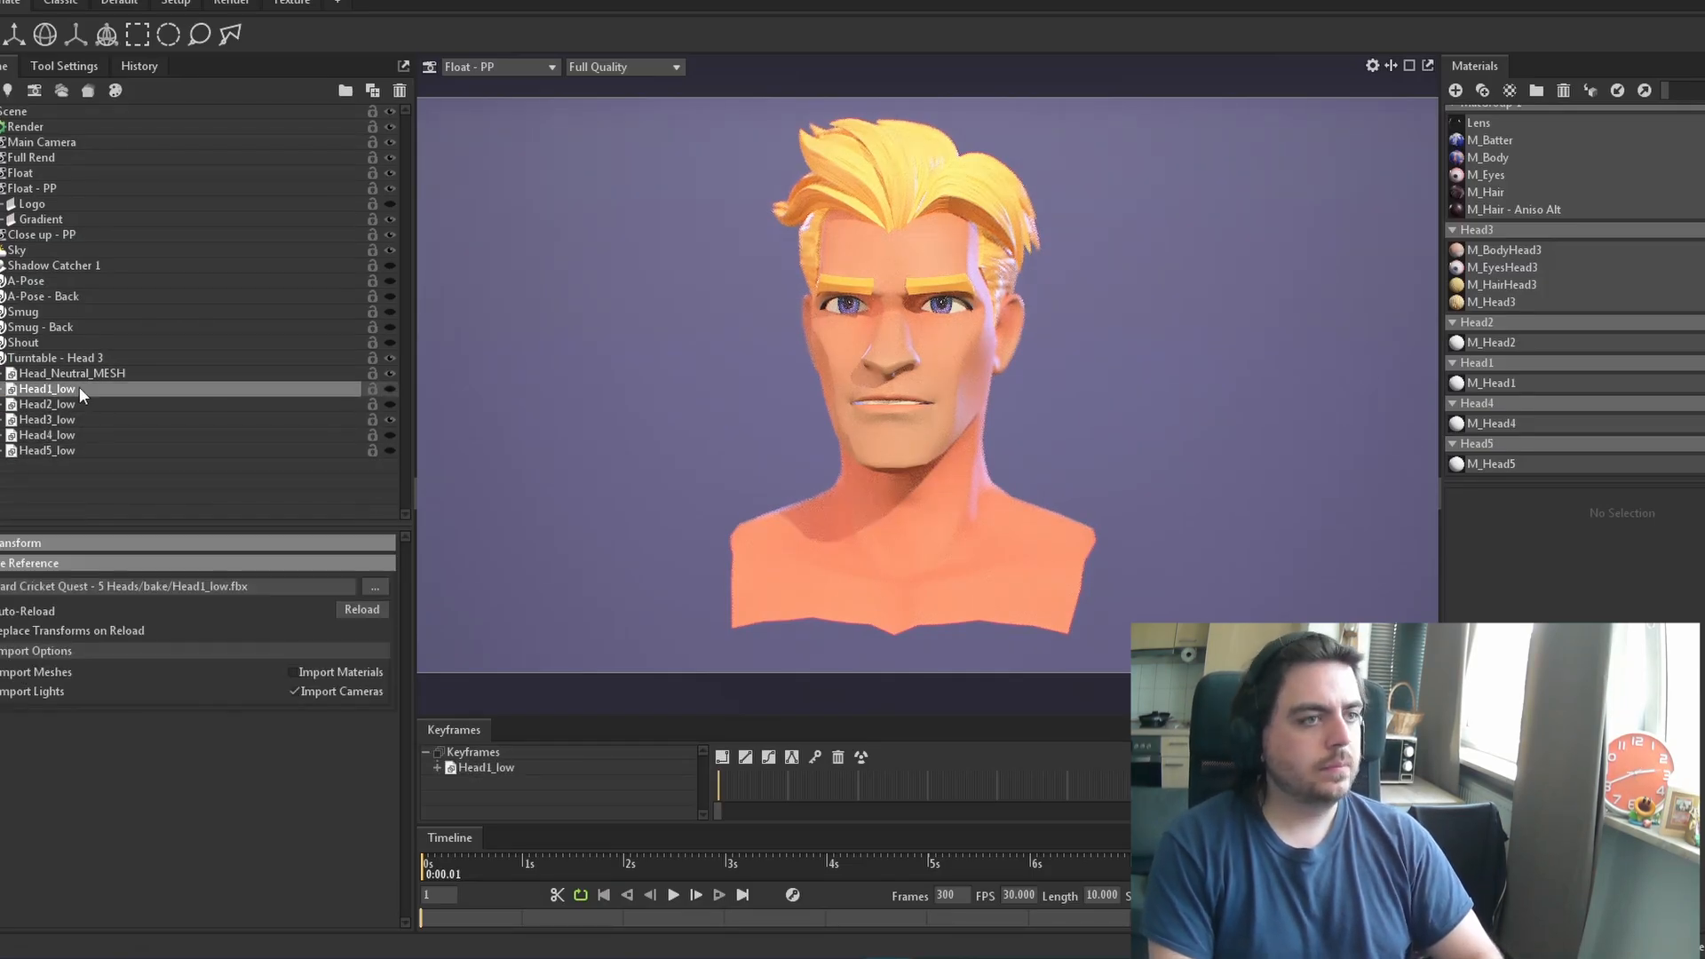
Put Head1_low, Head2_low, Head4_low and Head5_low each under a separate new turntable
click(104, 2)
click(133, 133)
click(54, 389)
click(105, 2)
click(134, 157)
click(42, 406)
click(105, 2)
click(133, 156)
click(49, 405)
click(105, 2)
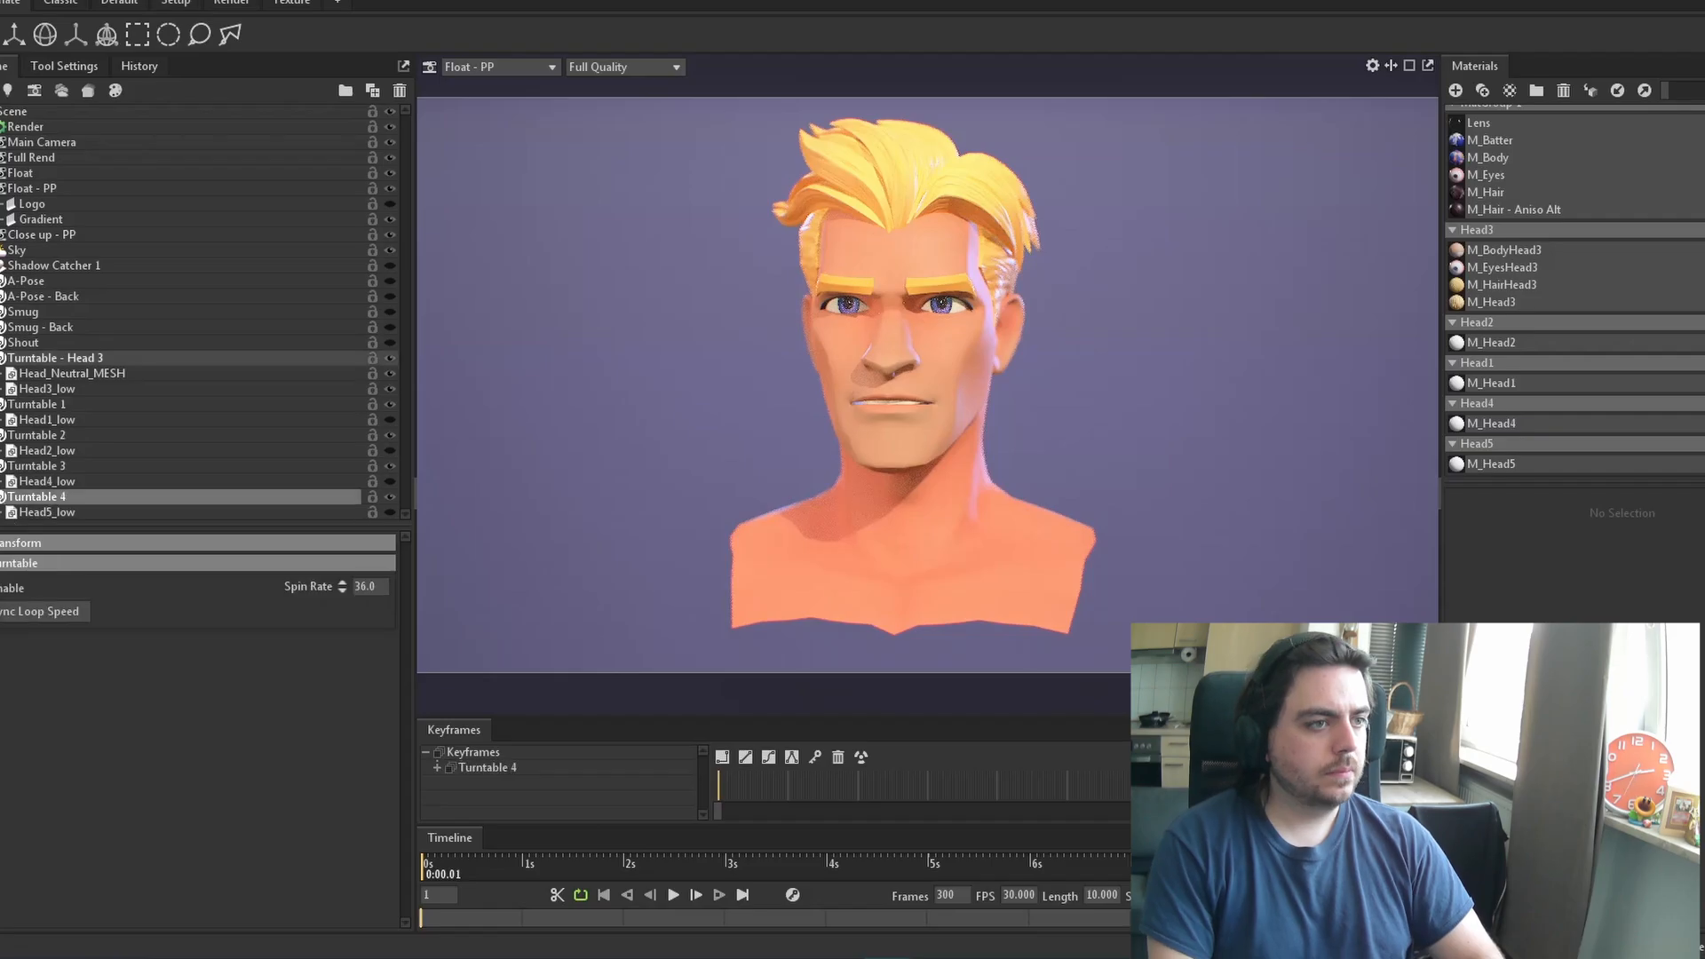
Rename the new turntables Turntable - Head 1, 2, 4 and 5 to match their heads, and place Head 2 above Head 1
double_click(82, 374)
key(BackSpace)
text(1)
double_click(69, 406)
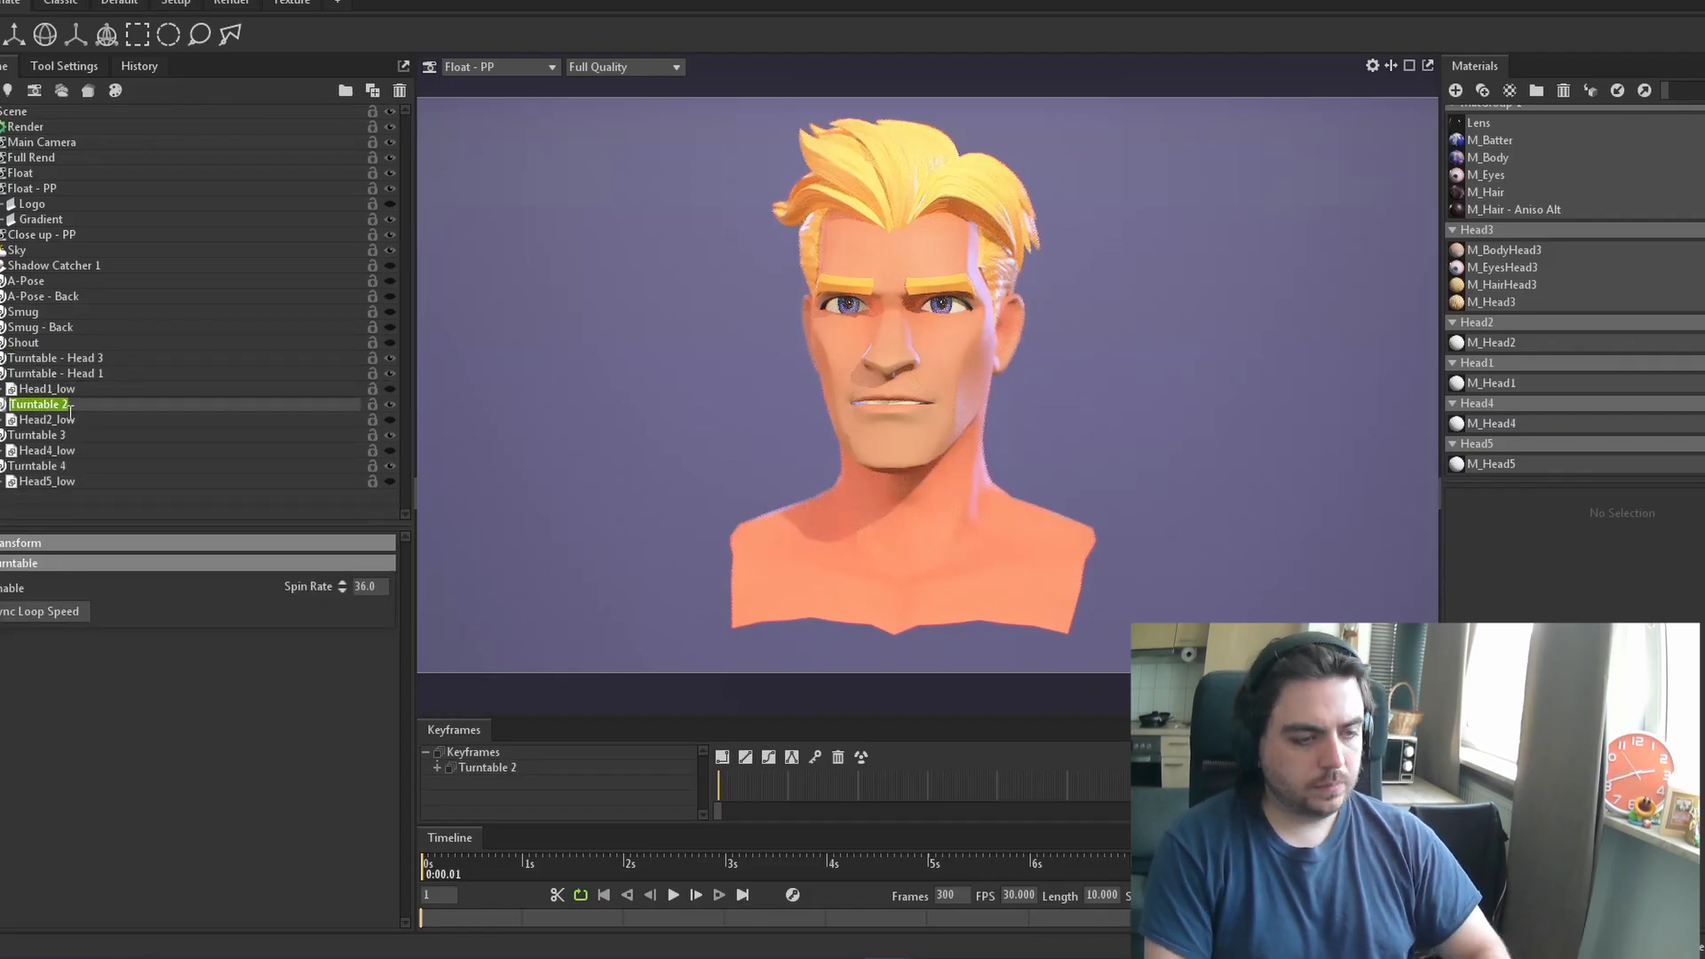
key(BackSpace)
text(5)
key(Return)
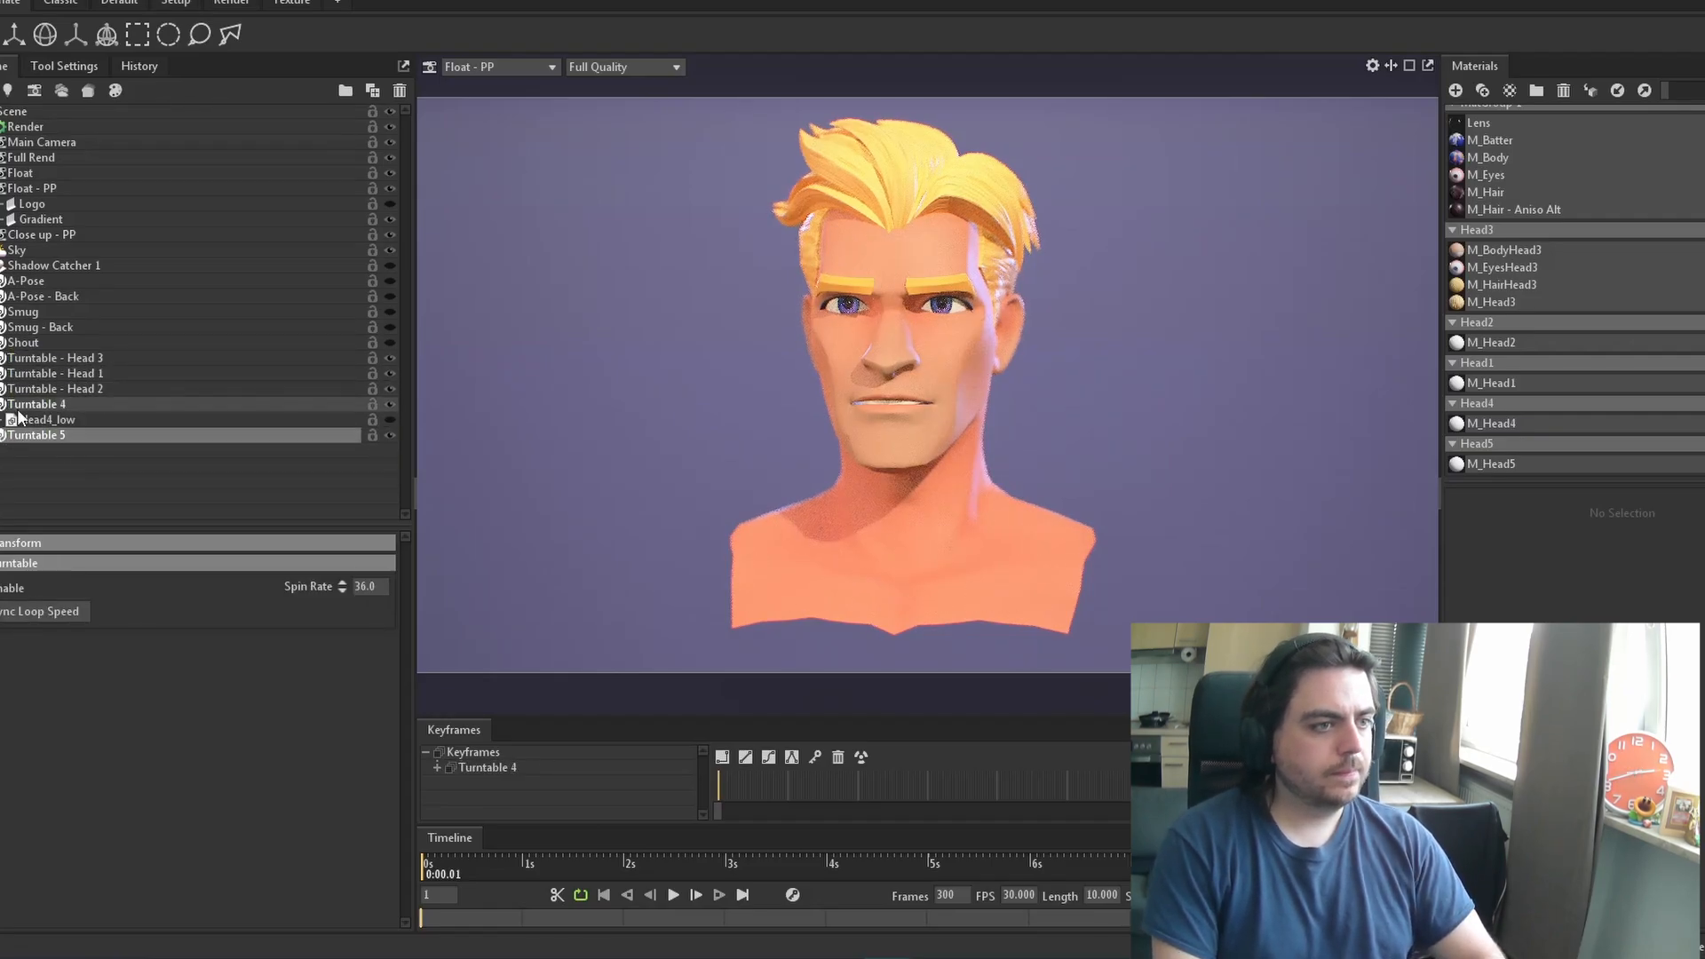
key(BackSpace)
text(- Head 5)
key(Return)
drag(71, 389, 72, 368)
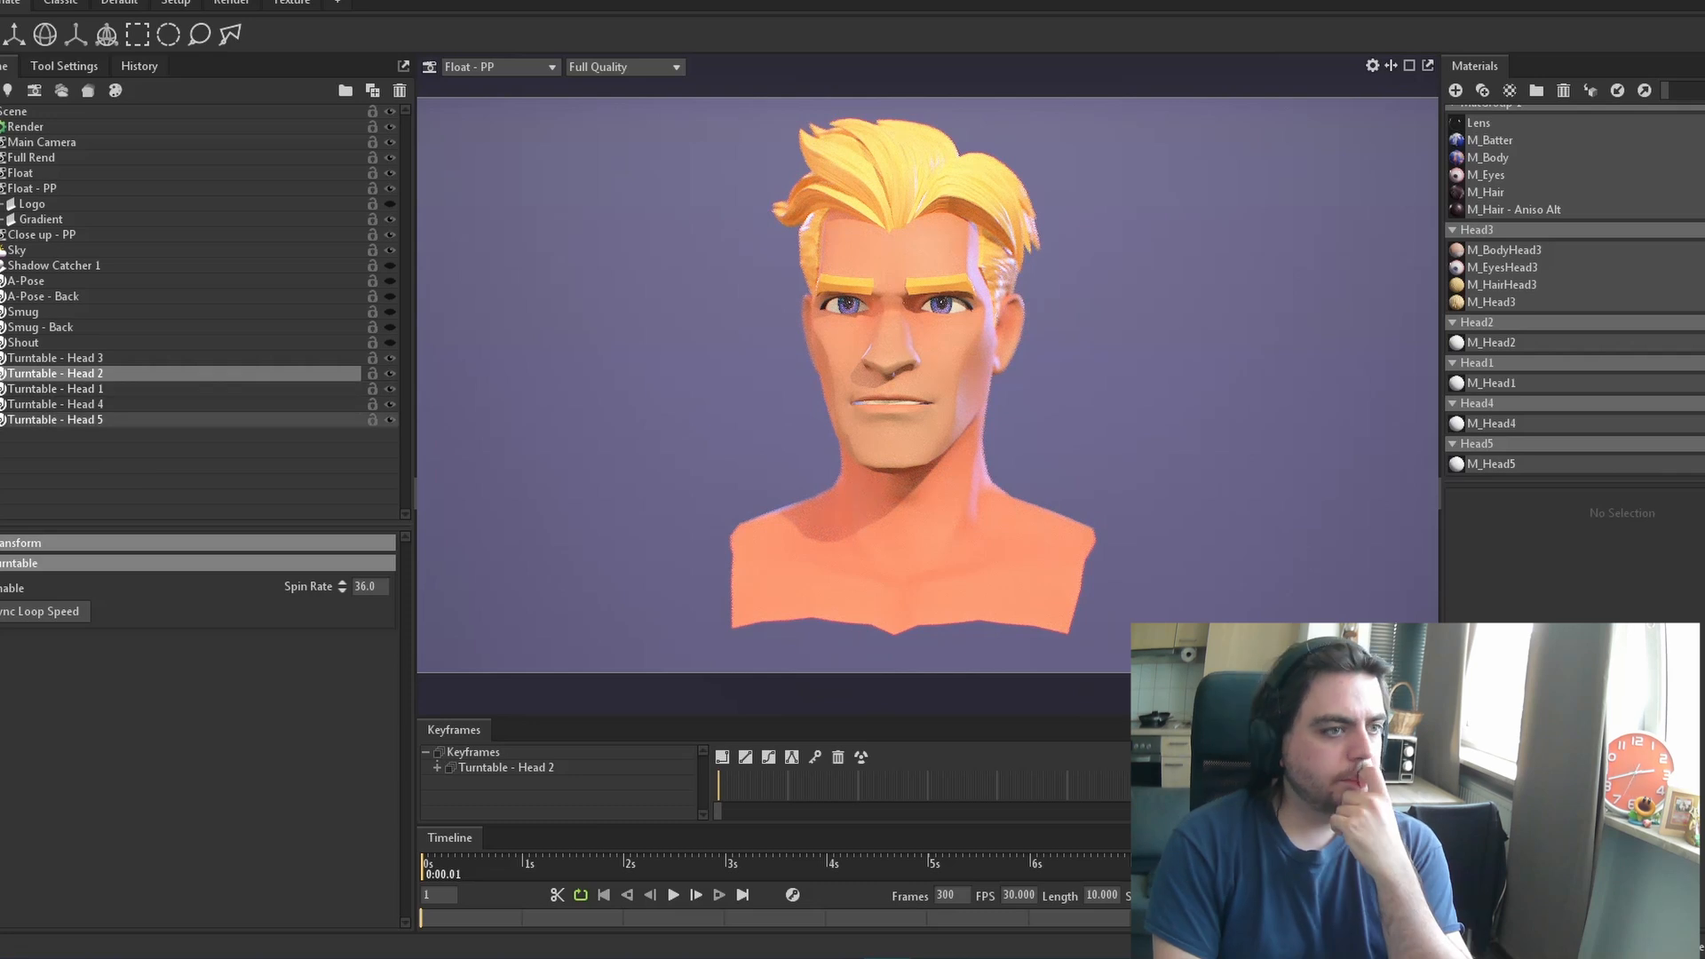
Duplicate Head_Neutral_MESH four times and place one copy under each of the Head 2, Head 1, Head 4 and Head 5 turntables
drag(158, 527, 151, 616)
click(71, 372)
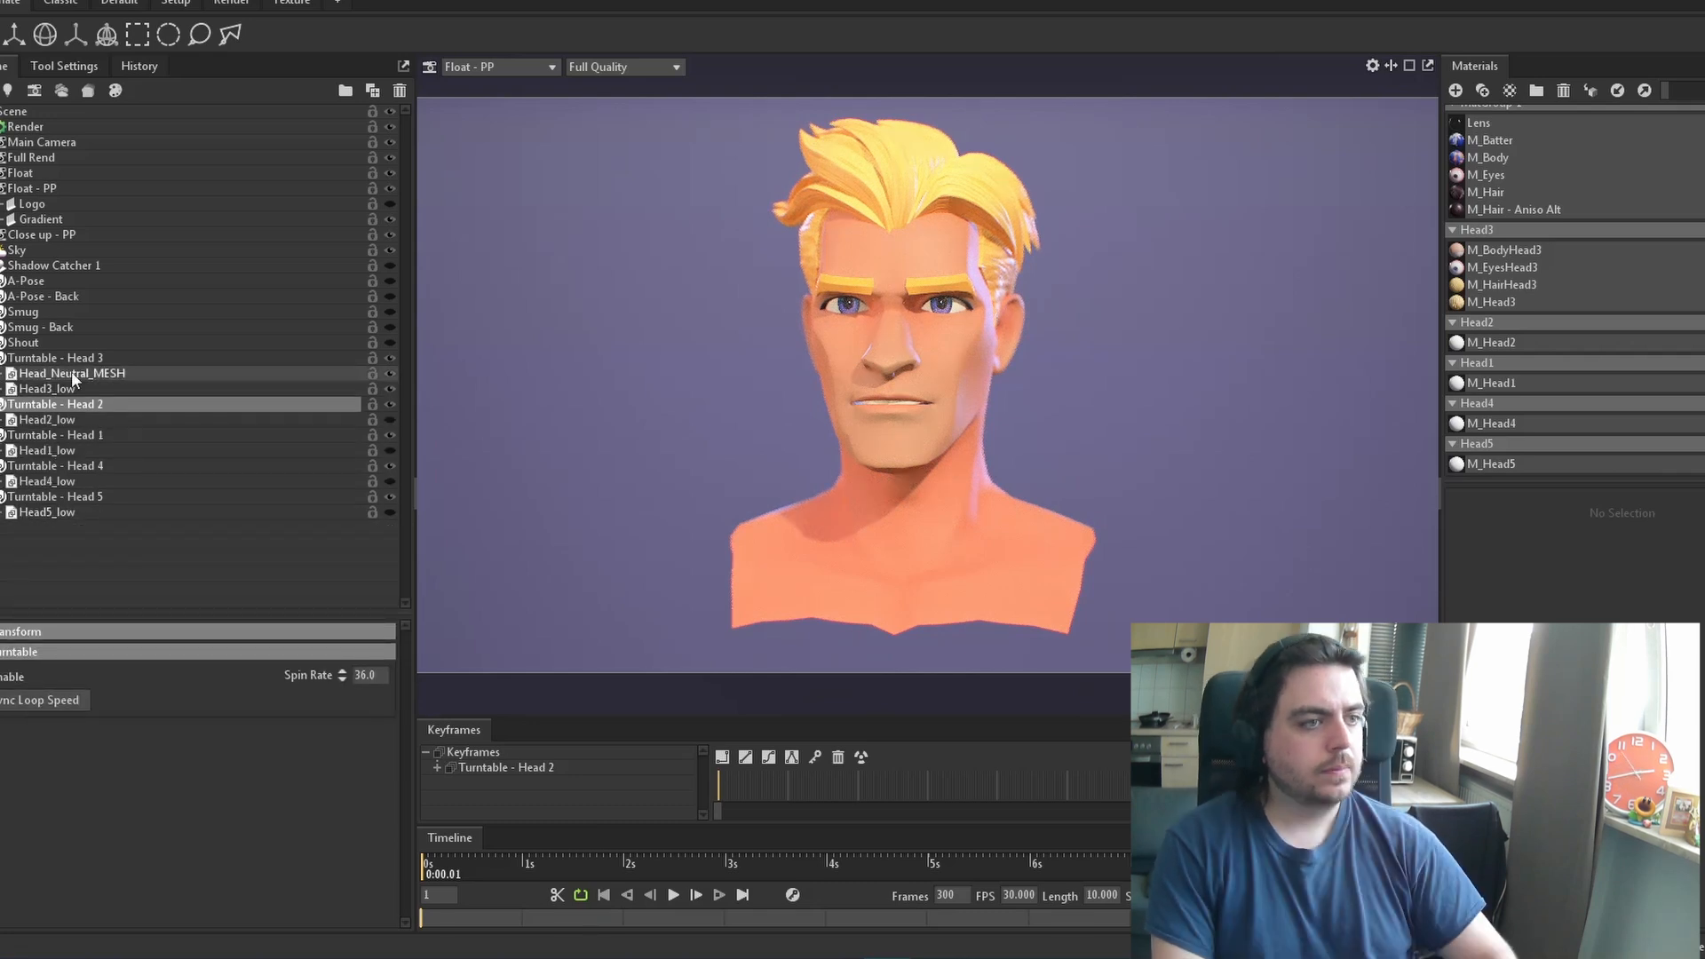
key(ctrl+d)
key(ctrl+d)
key(ctrl+d)
key(ctrl+d)
drag(38, 471, 38, 472)
drag(62, 389, 36, 535)
drag(60, 389, 53, 563)
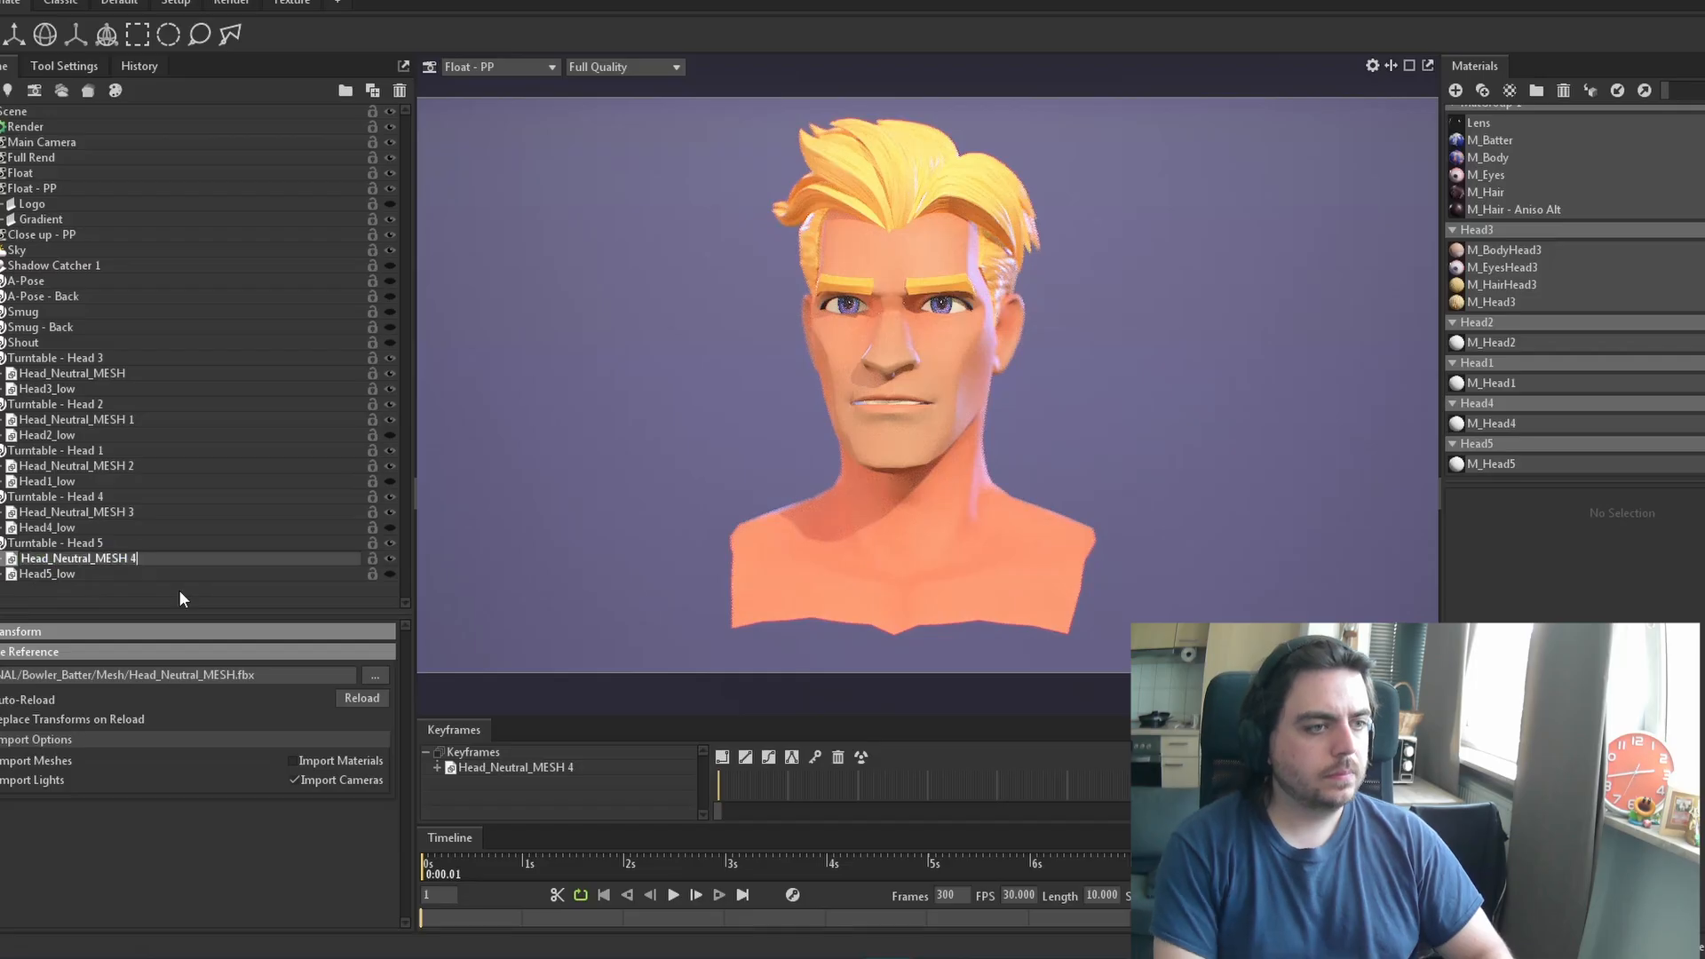
Rename all four mesh copies as Head_Neutral_MESH
double_click(91, 374)
key(ctrl+c)
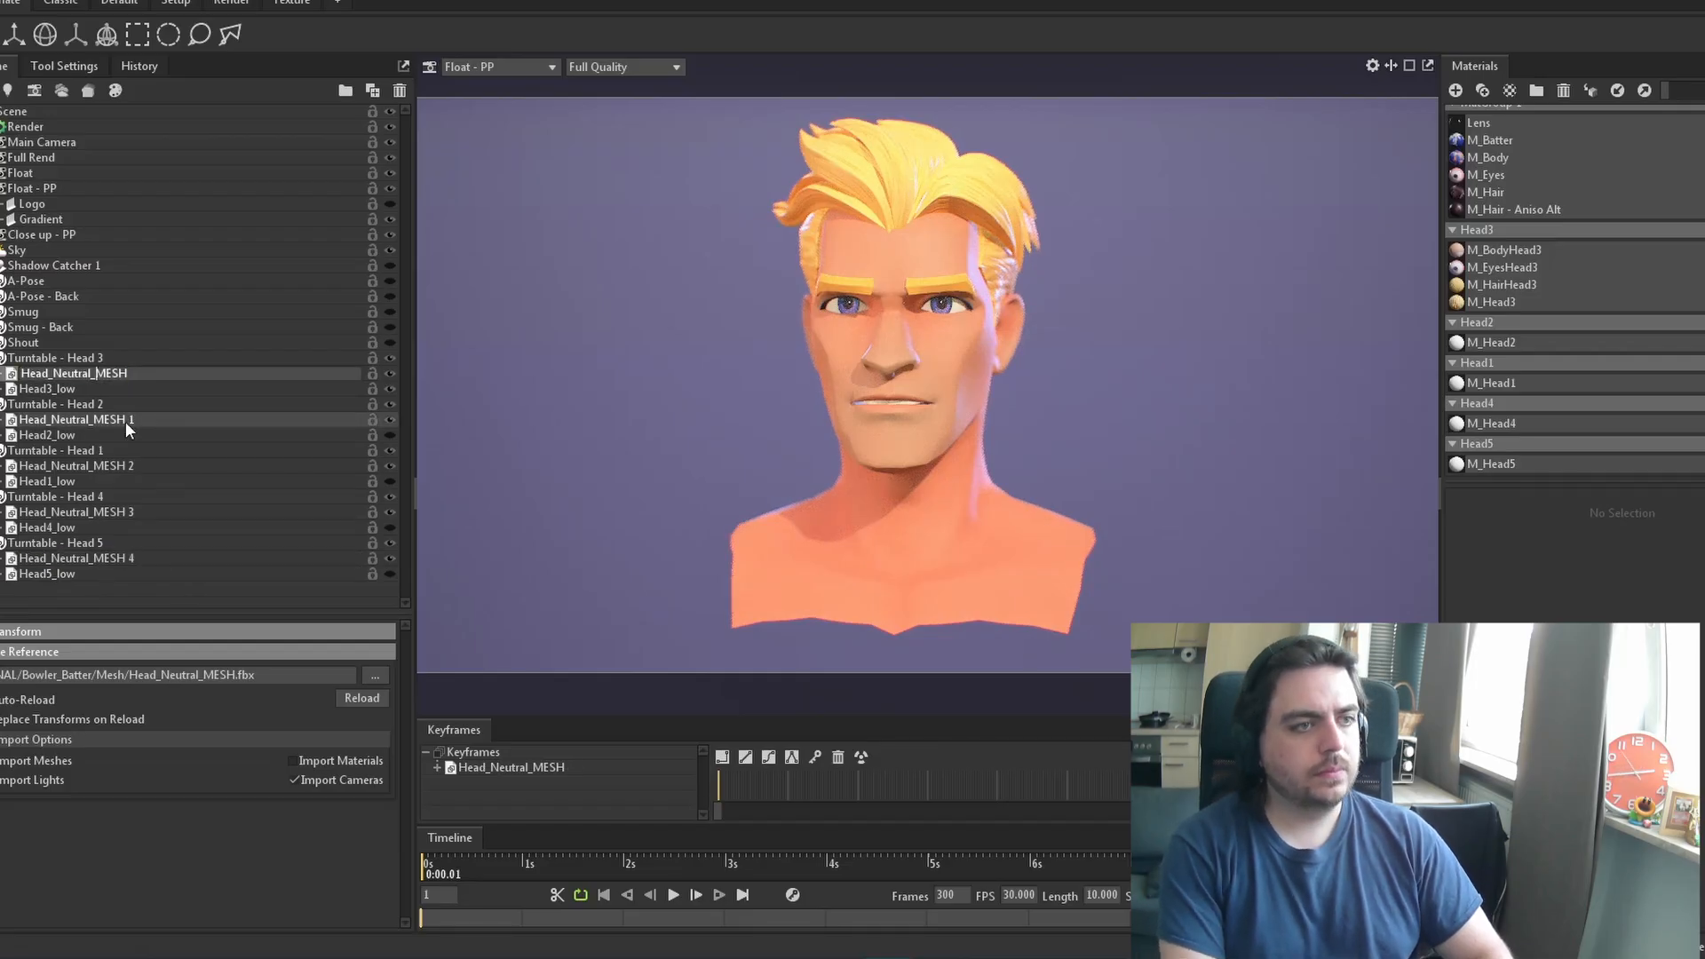
double_click(125, 421)
key(ctrl+v)
double_click(142, 464)
key(ctrl+v)
double_click(145, 512)
key(ctrl+v)
double_click(147, 556)
key(ctrl+v)
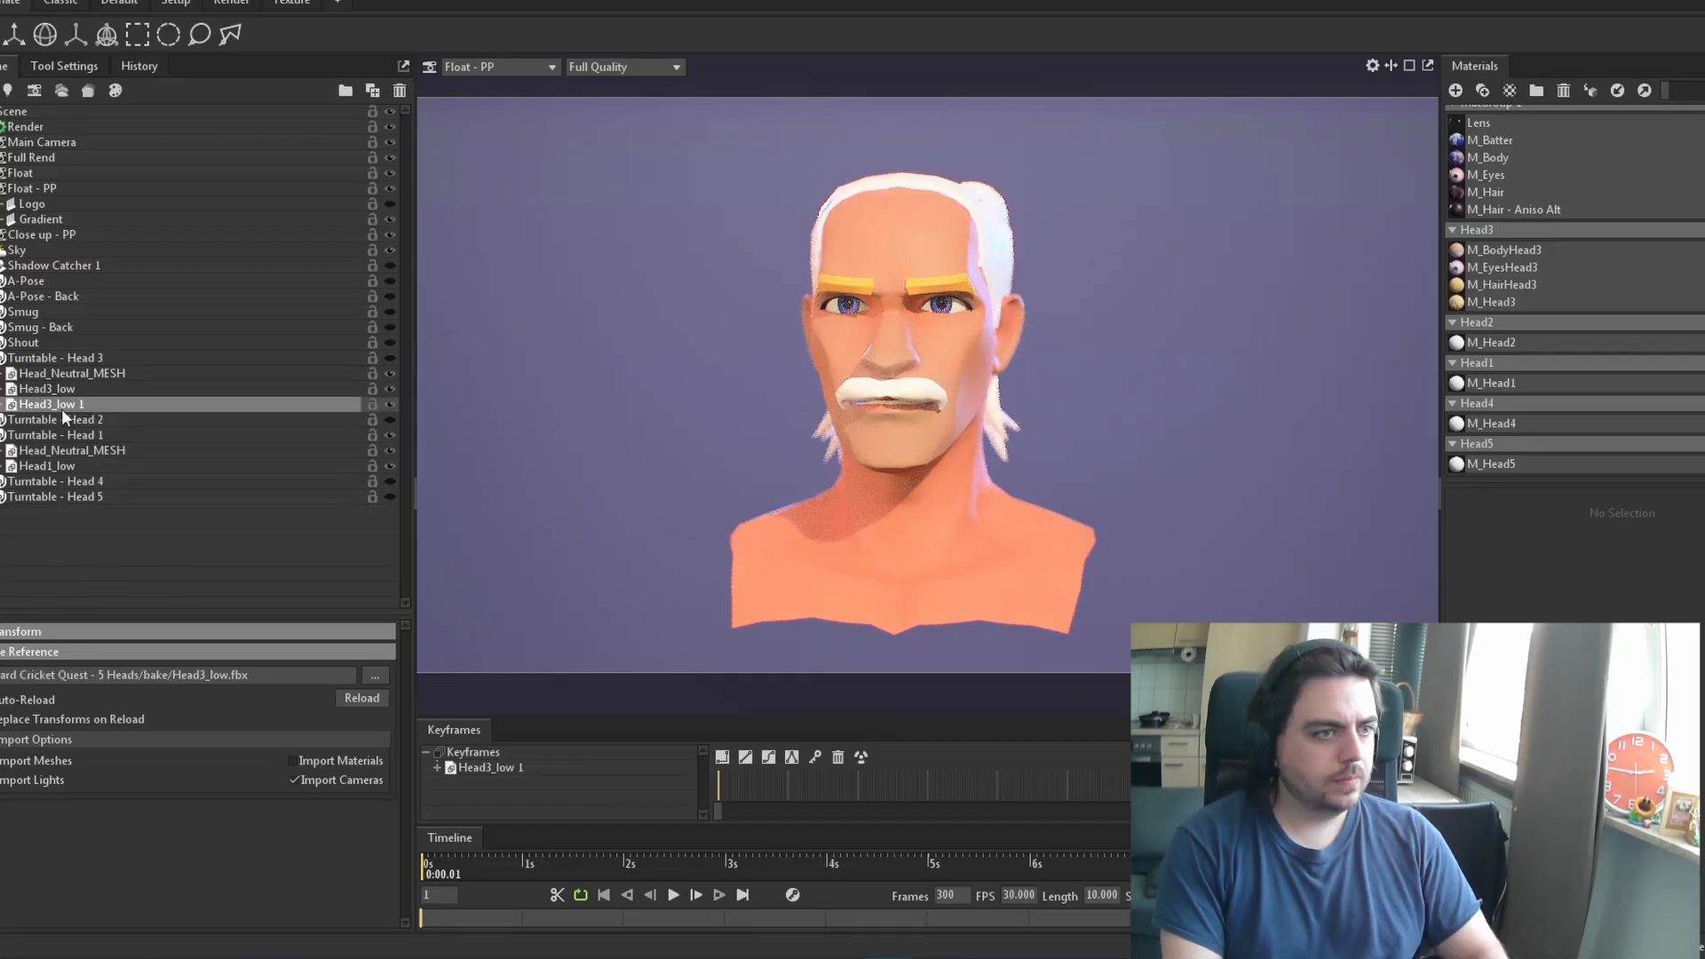
Place a copy of Head3_low under Turntable - Head 2 and name it Head3_low
drag(62, 407, 14, 460)
double_click(91, 450)
Check the heads under the Head 4 and Head 5 turntables one at a time, then return to Turntable - Head 3
click(389, 419)
click(387, 434)
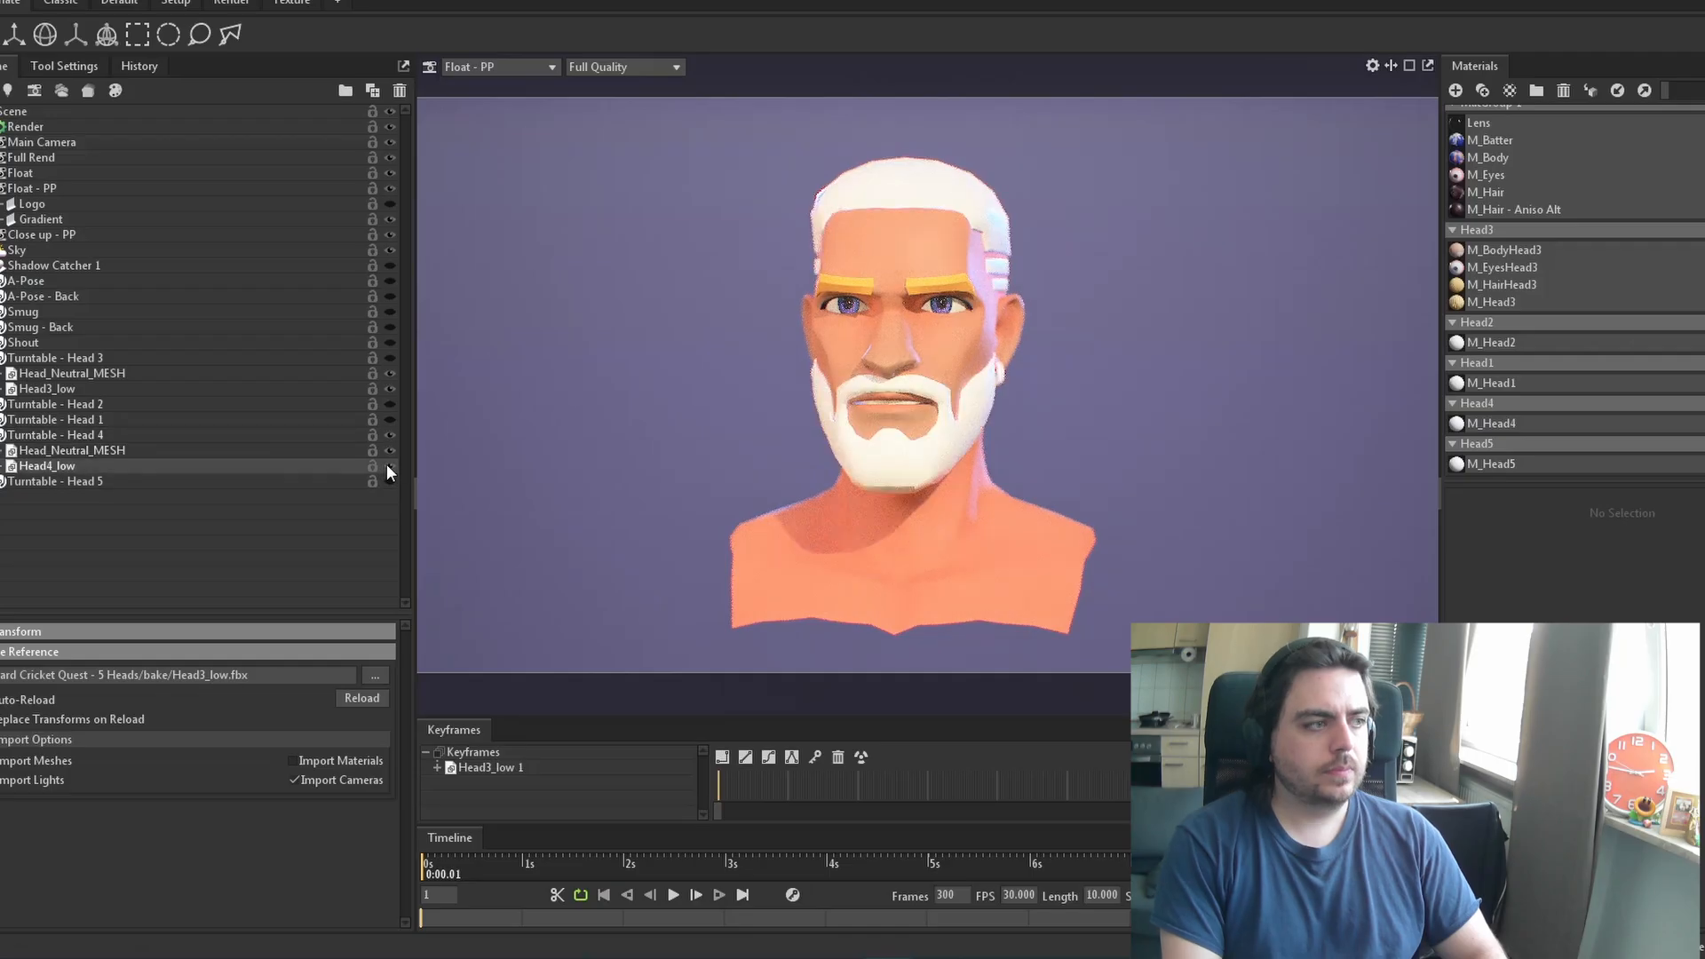
click(389, 435)
click(387, 480)
click(2, 465)
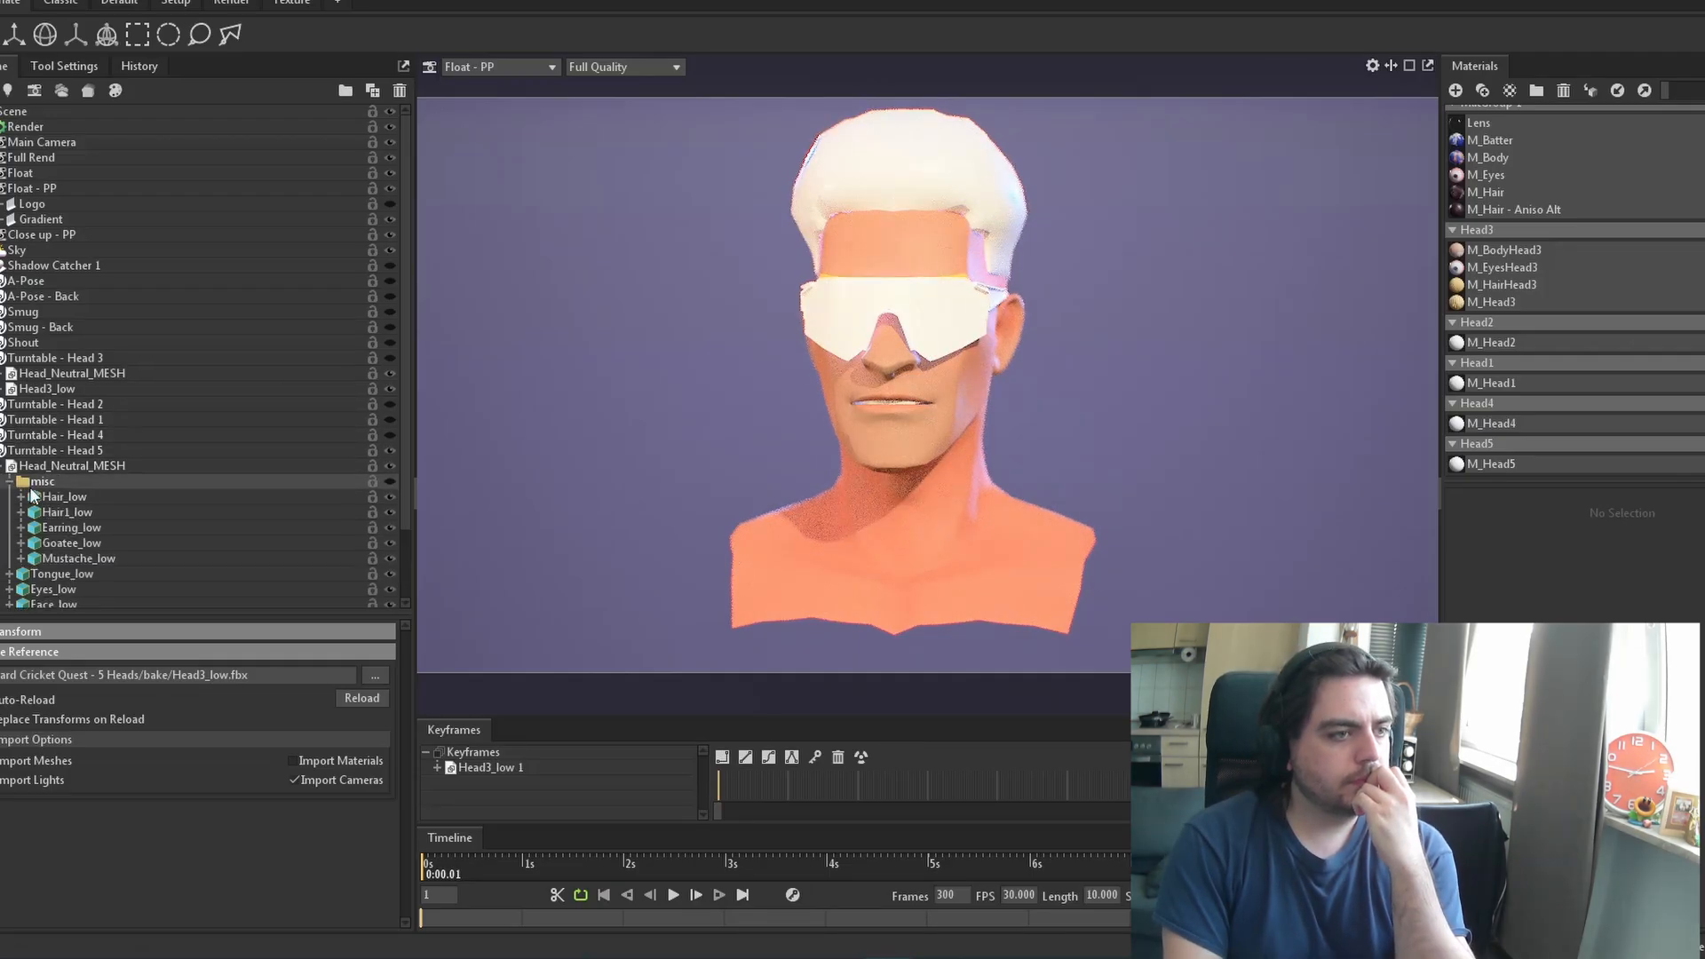
scroll(53, 476, down, 2)
click(53, 476)
click(1, 385)
click(1, 451)
click(388, 450)
click(1, 358)
click(389, 359)
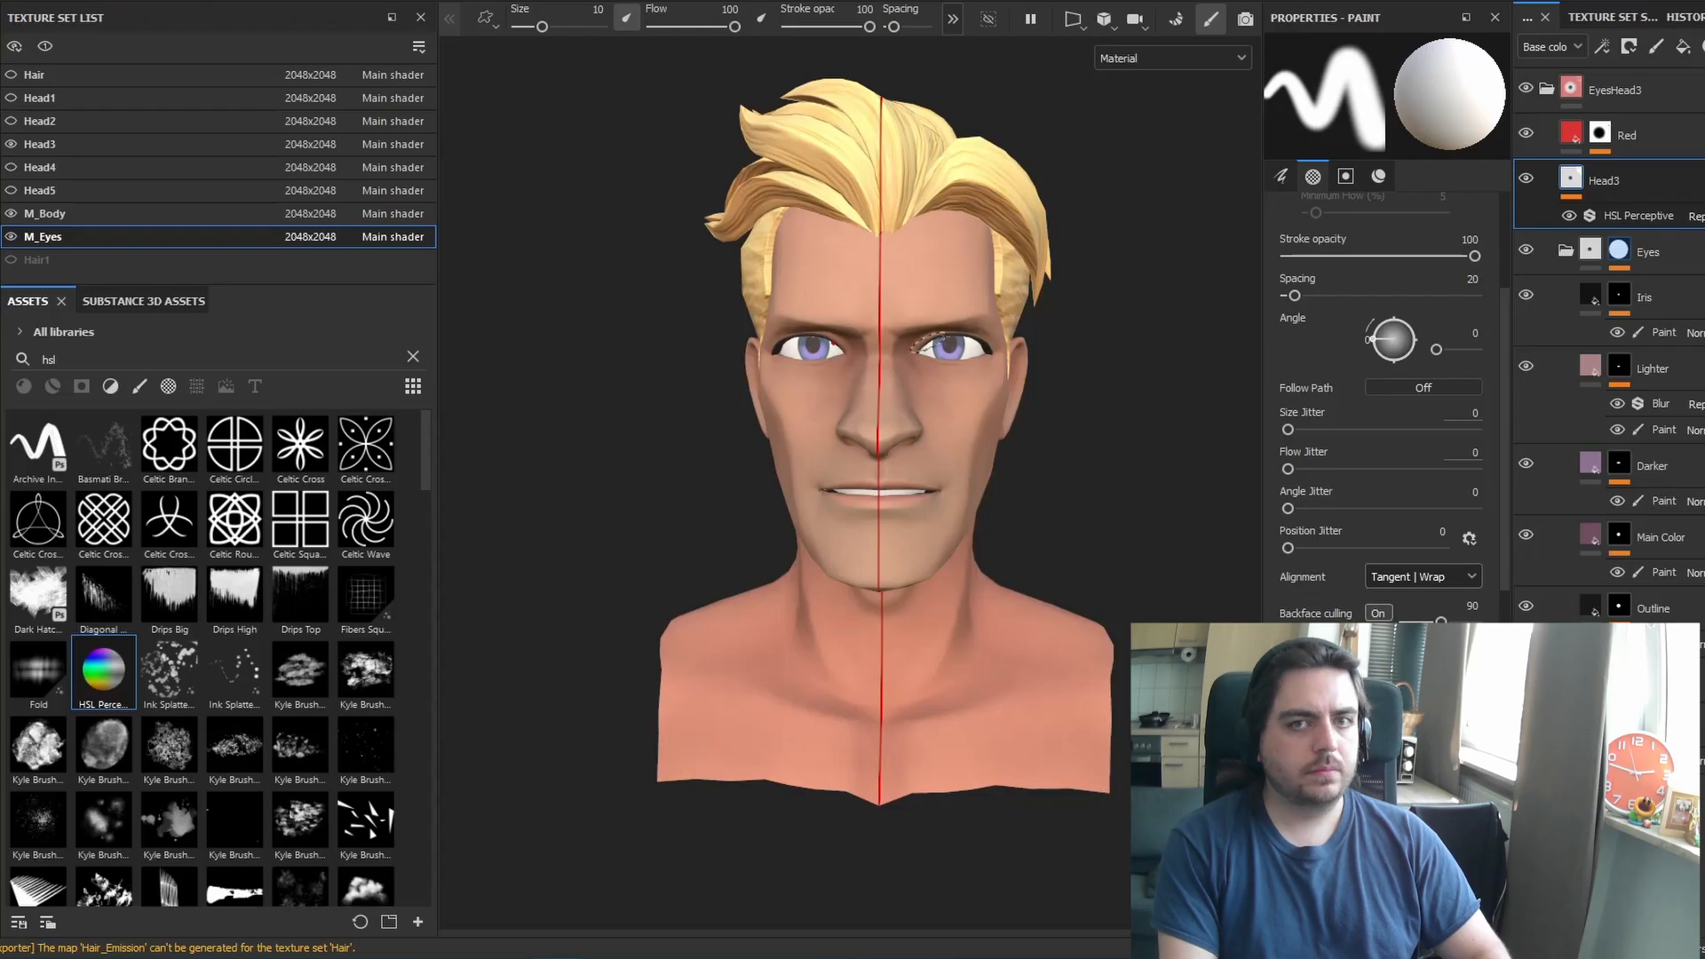
Switch to Substance 3D Painter and add an HSL Perceptive filter to M_Eyes with hue 0.656, saturation 0.718 and lightness 0.478
drag(103, 672, 1631, 176)
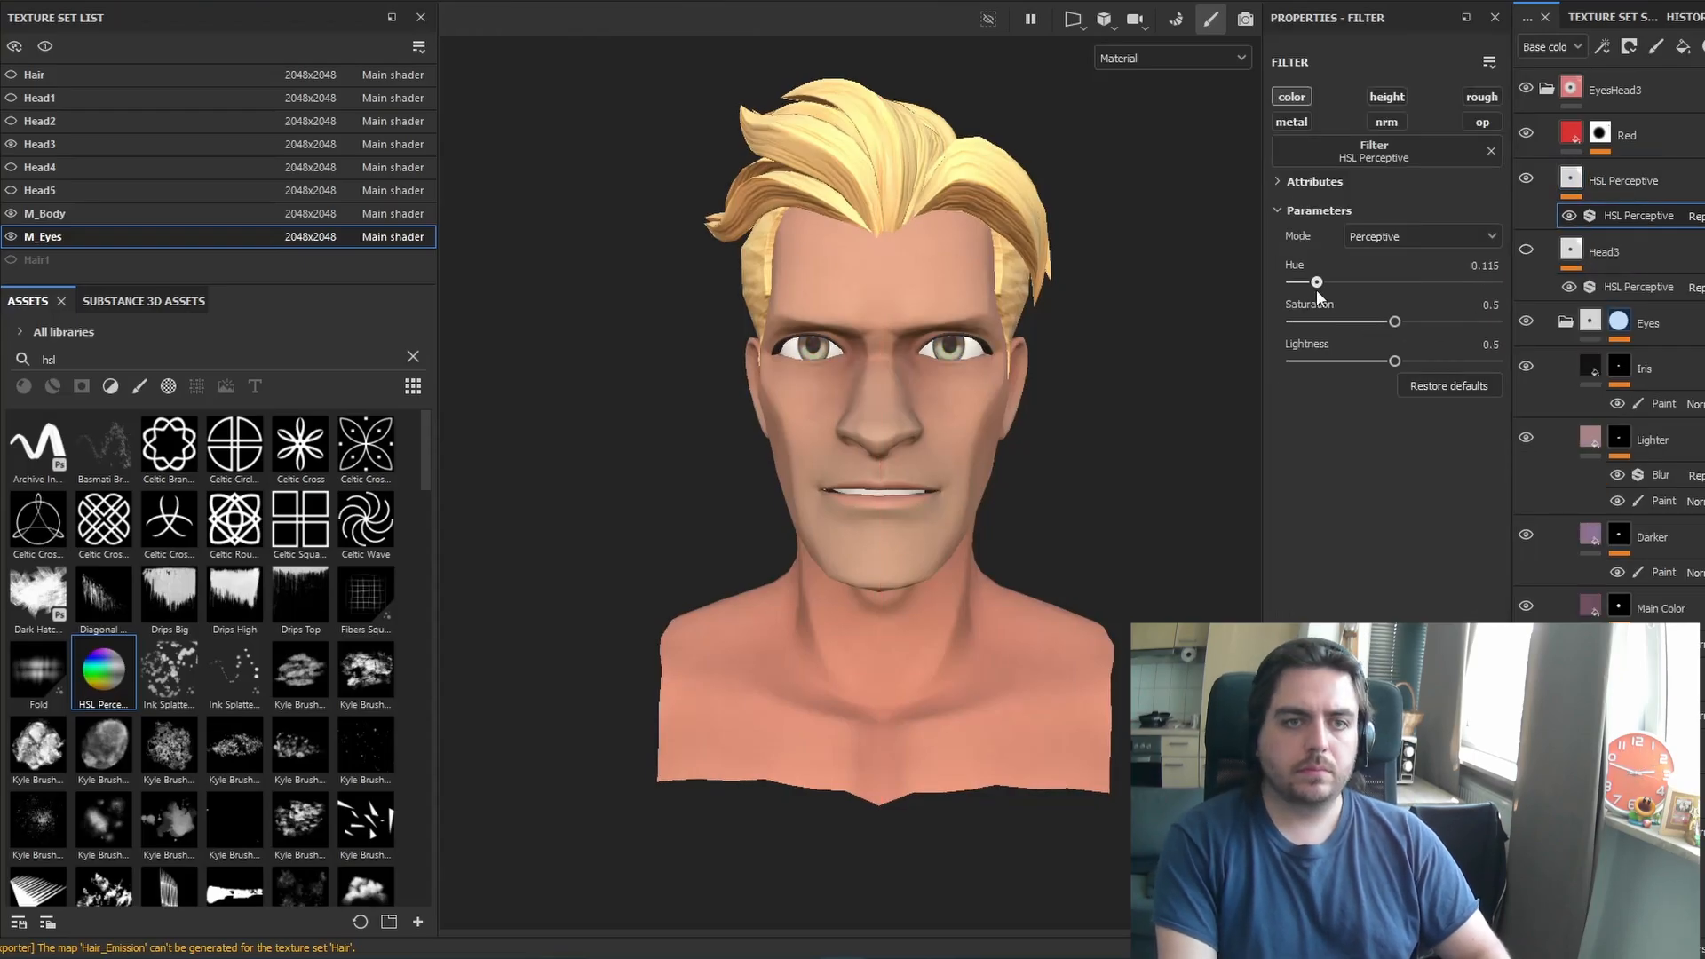
drag(1387, 361, 1390, 360)
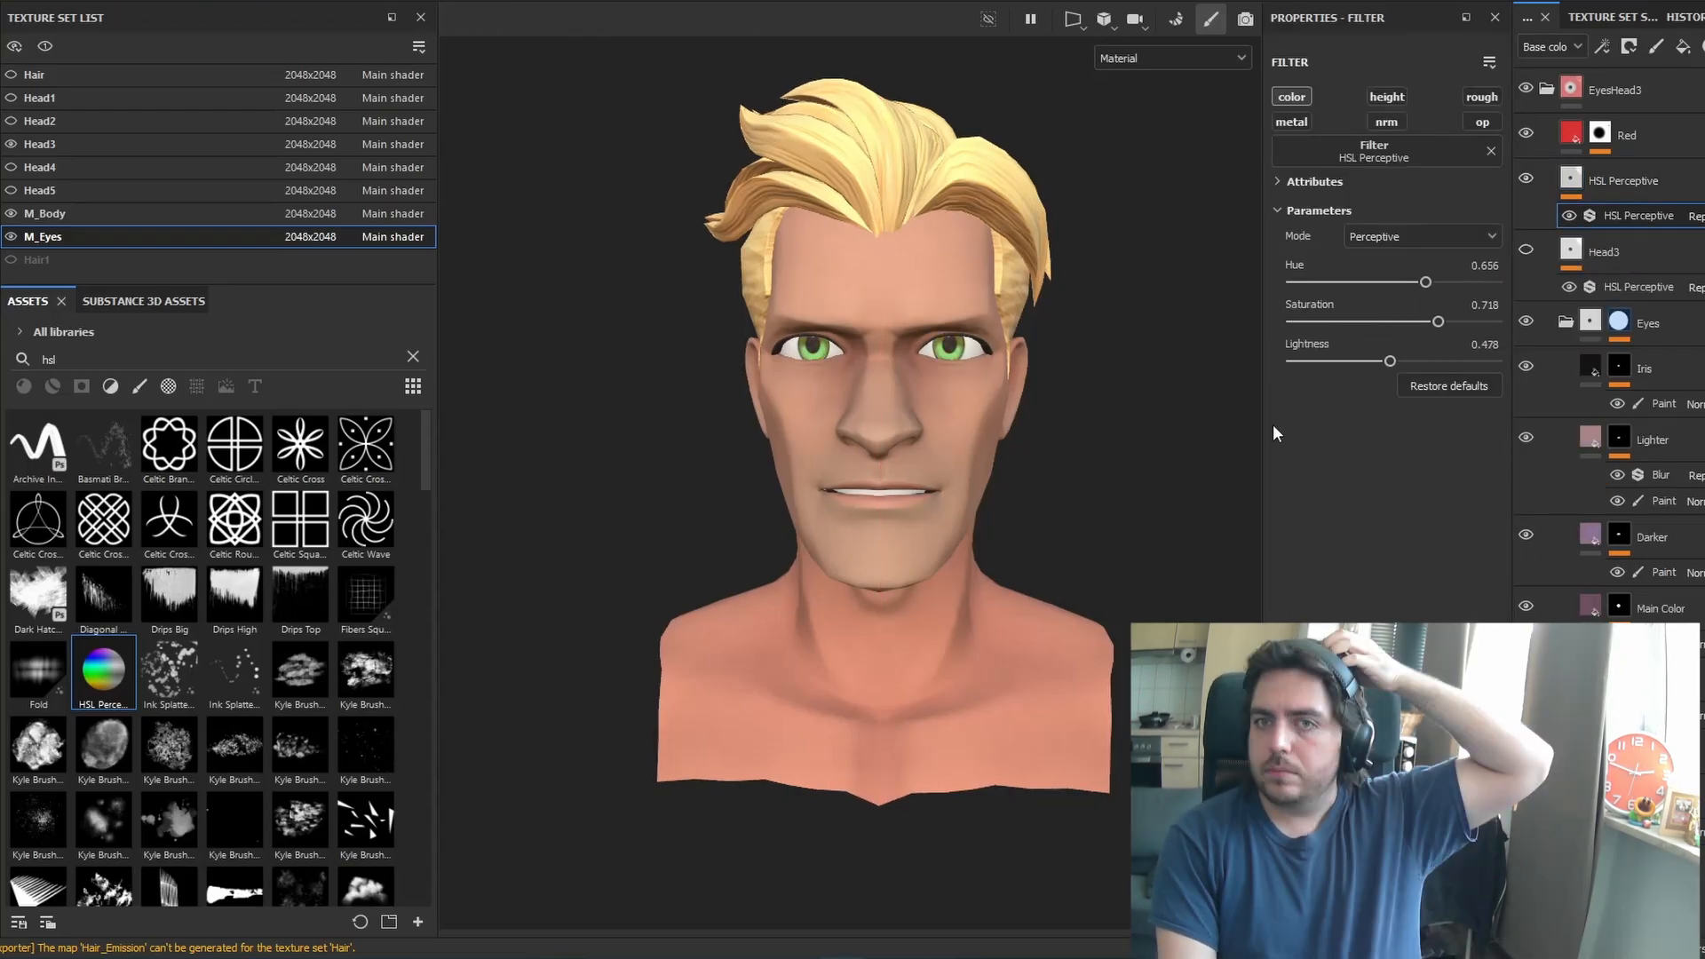
Add an HSL Perceptive filter layer on top of the Head3 texture set's hair layers and name it Head2
click(56, 149)
click(1650, 173)
drag(103, 675, 1626, 129)
double_click(1634, 133)
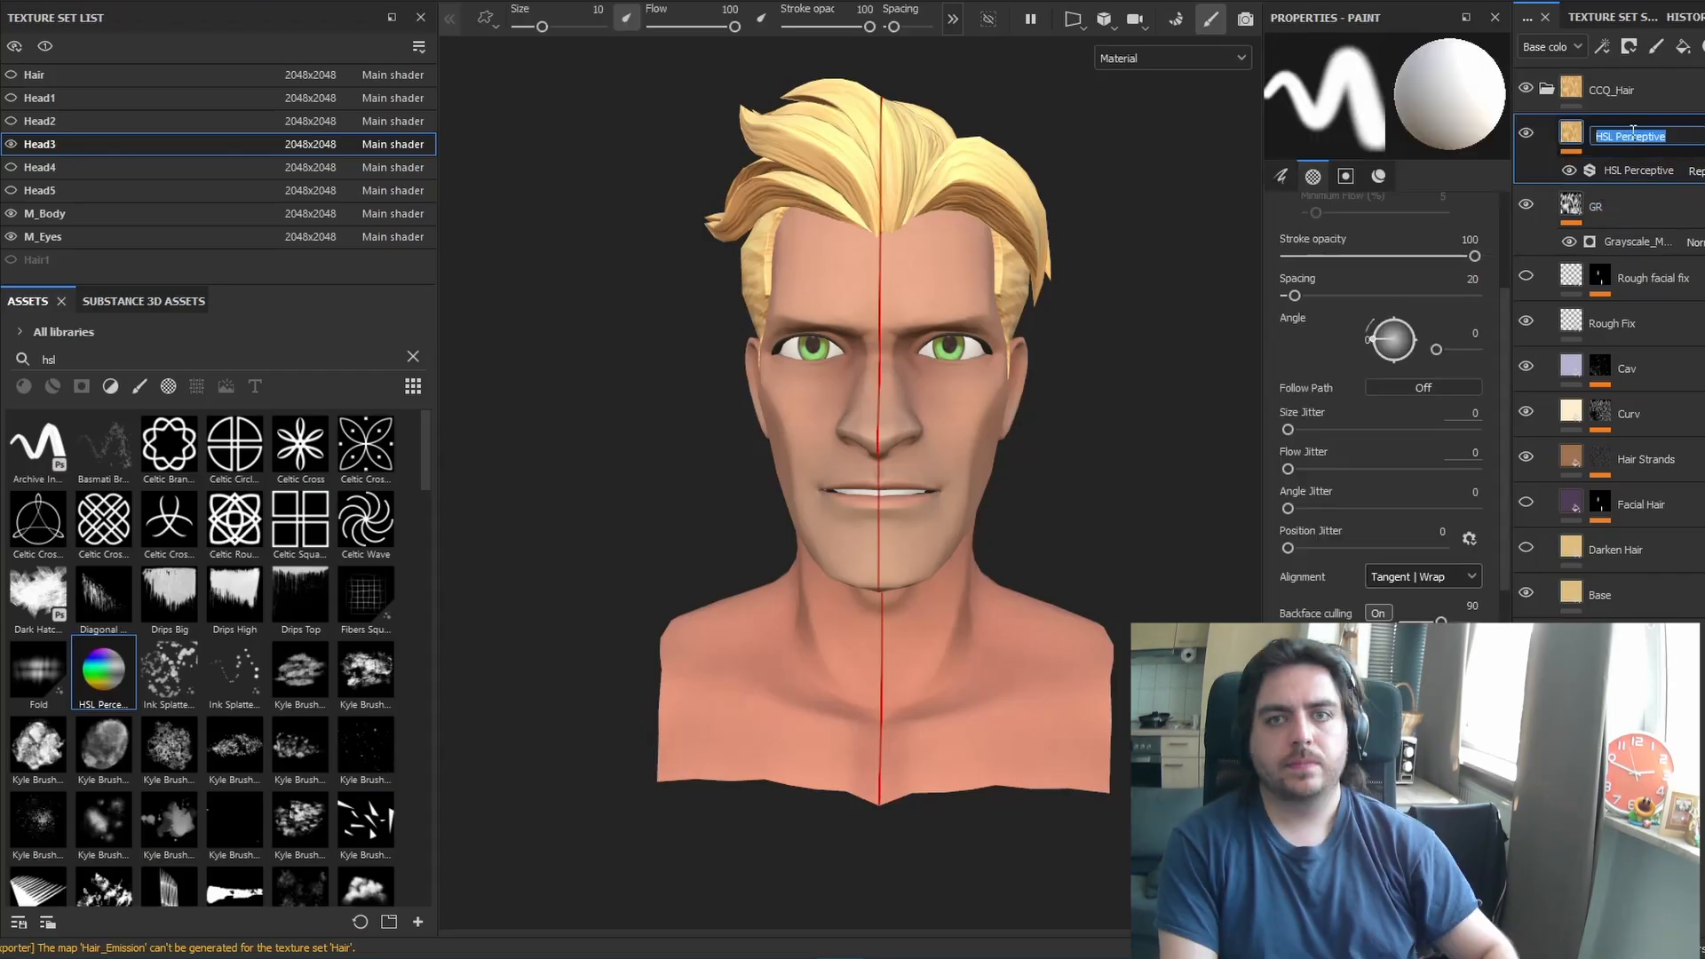
text(Head2)
key(Return)
click(80, 233)
click(73, 214)
click(58, 143)
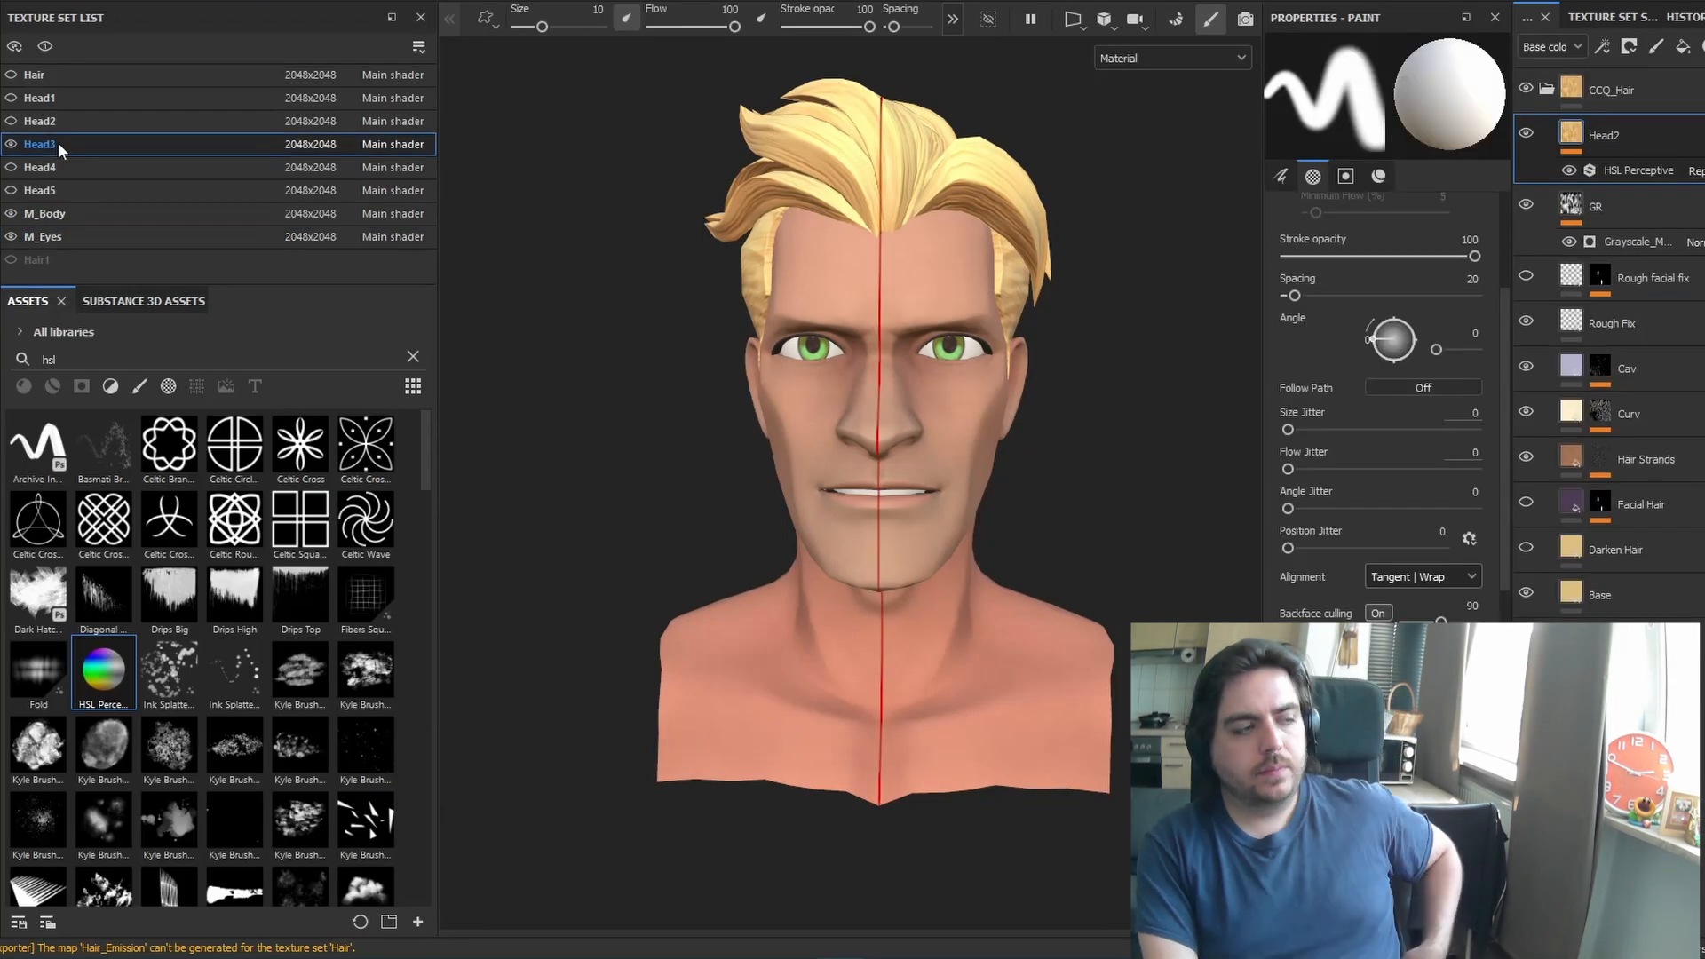
Set the Head2 layer's HSL filter to hue 0.967, saturation 0.727 and lightness 0.45
click(1639, 170)
drag(1390, 257, 1489, 273)
drag(1395, 296, 1383, 335)
drag(1489, 256, 1488, 257)
Show the Head2 texture set, copy the CCQ_Hair folder into it, and open the Directional Scratches fill on its Hair Strands mask
click(10, 121)
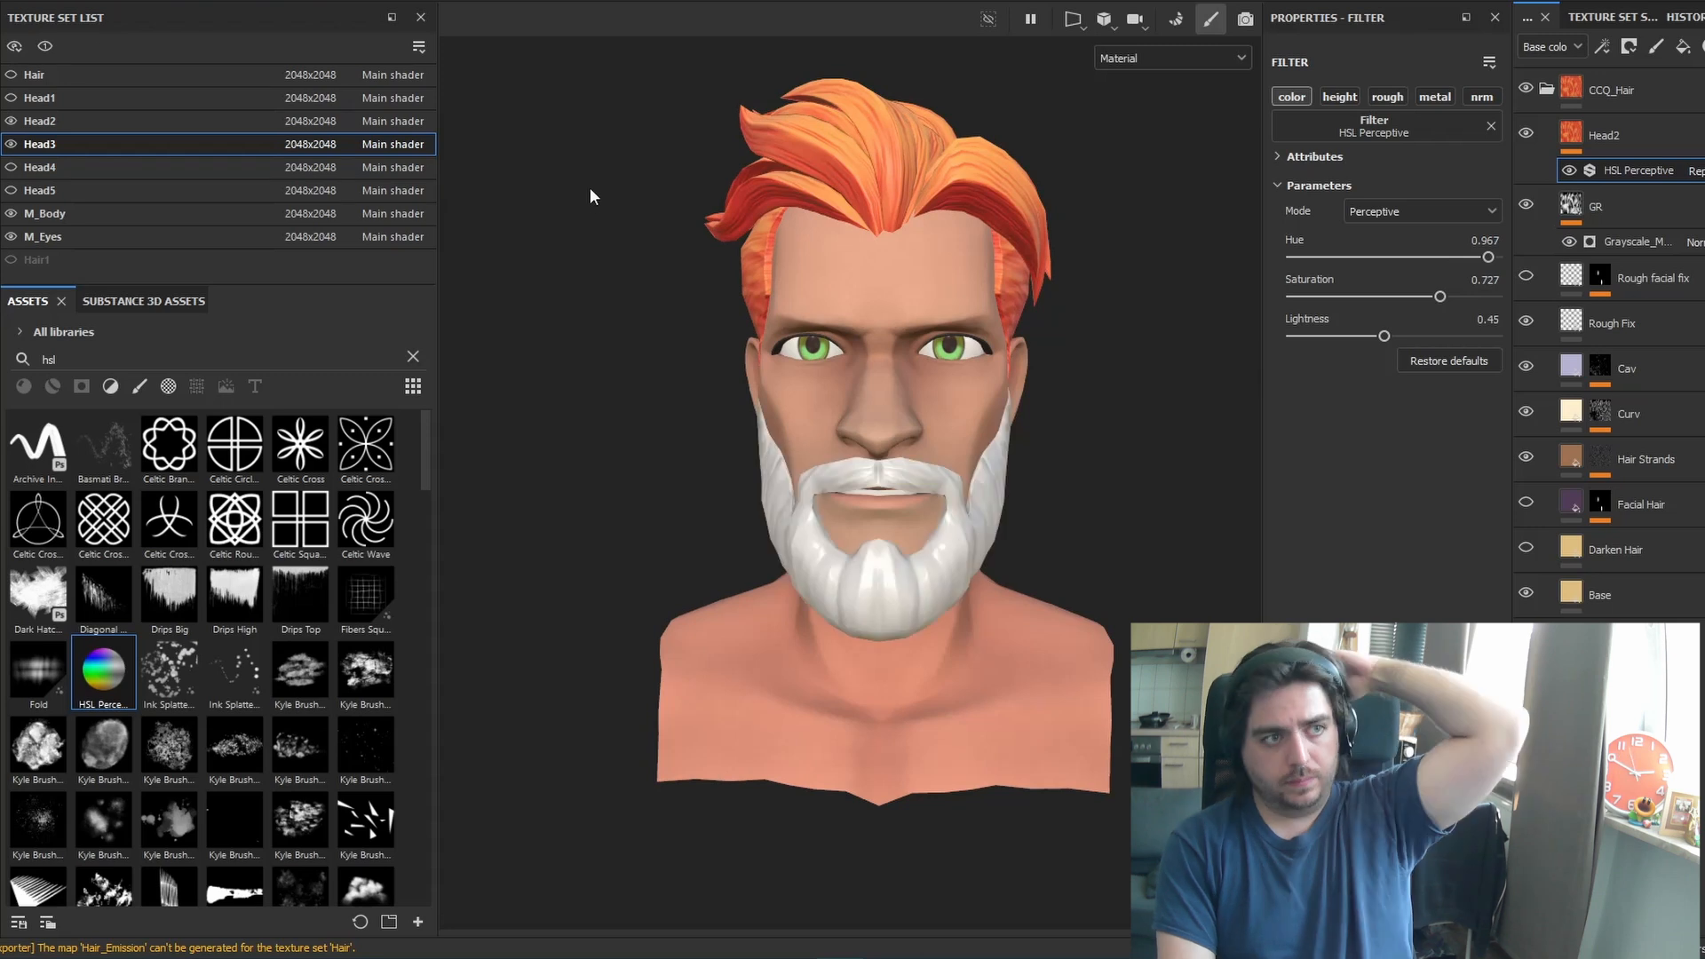
click(1612, 90)
click(80, 120)
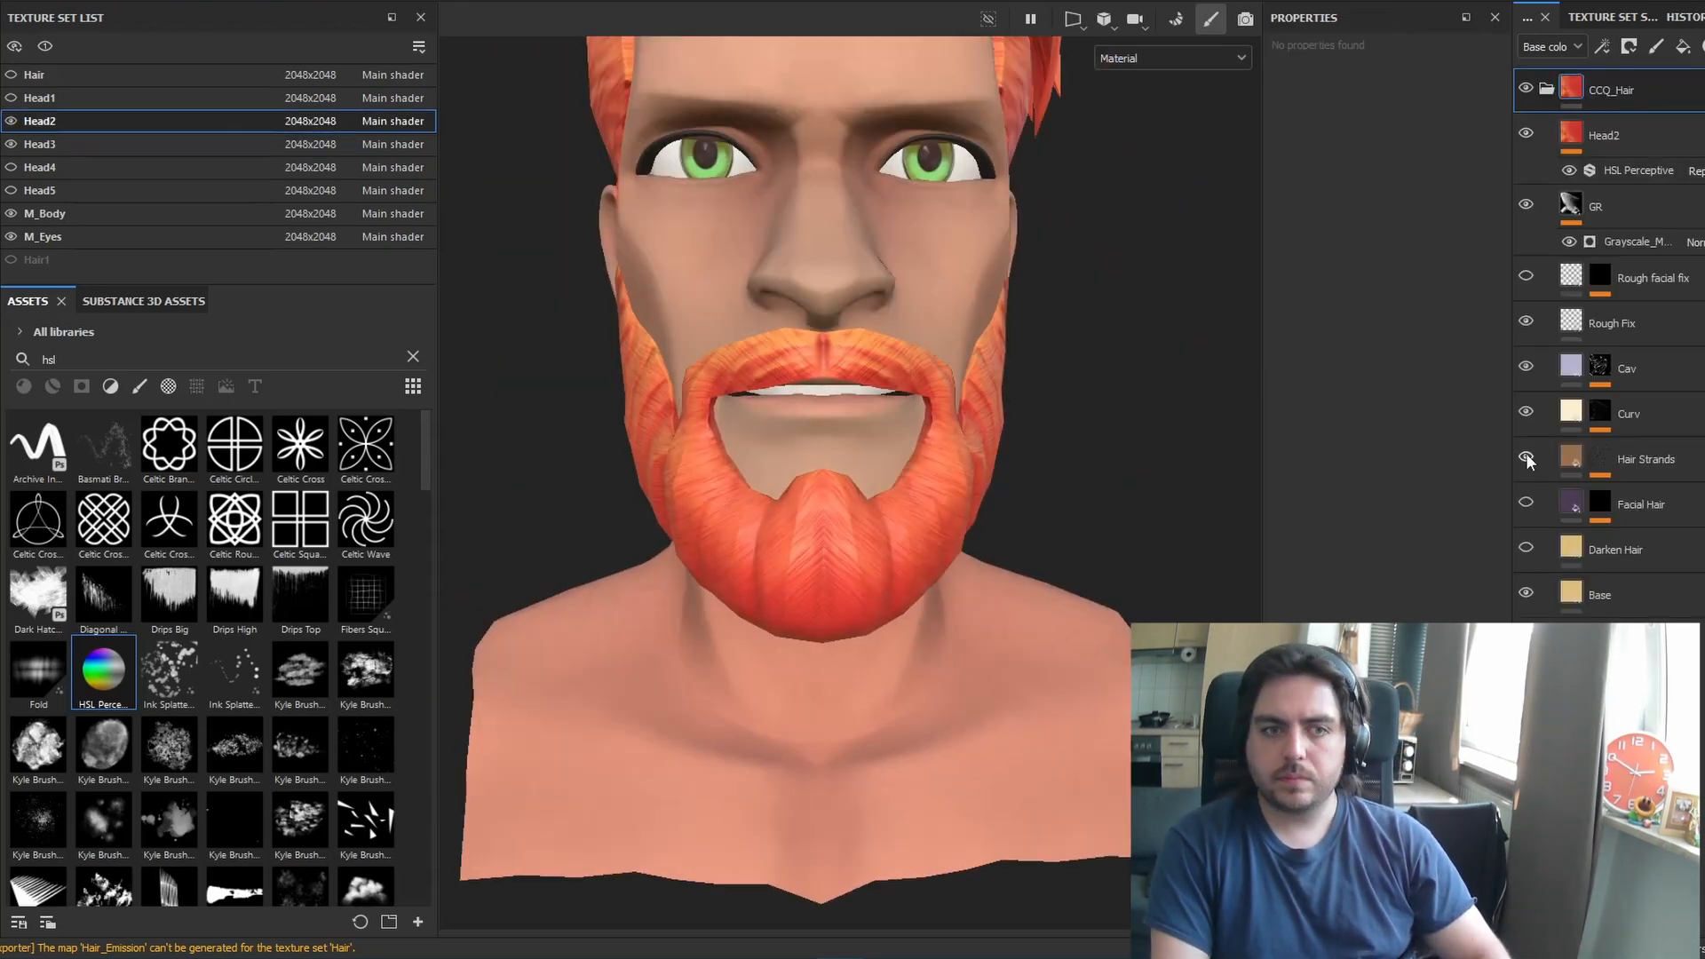
click(1599, 457)
click(1643, 494)
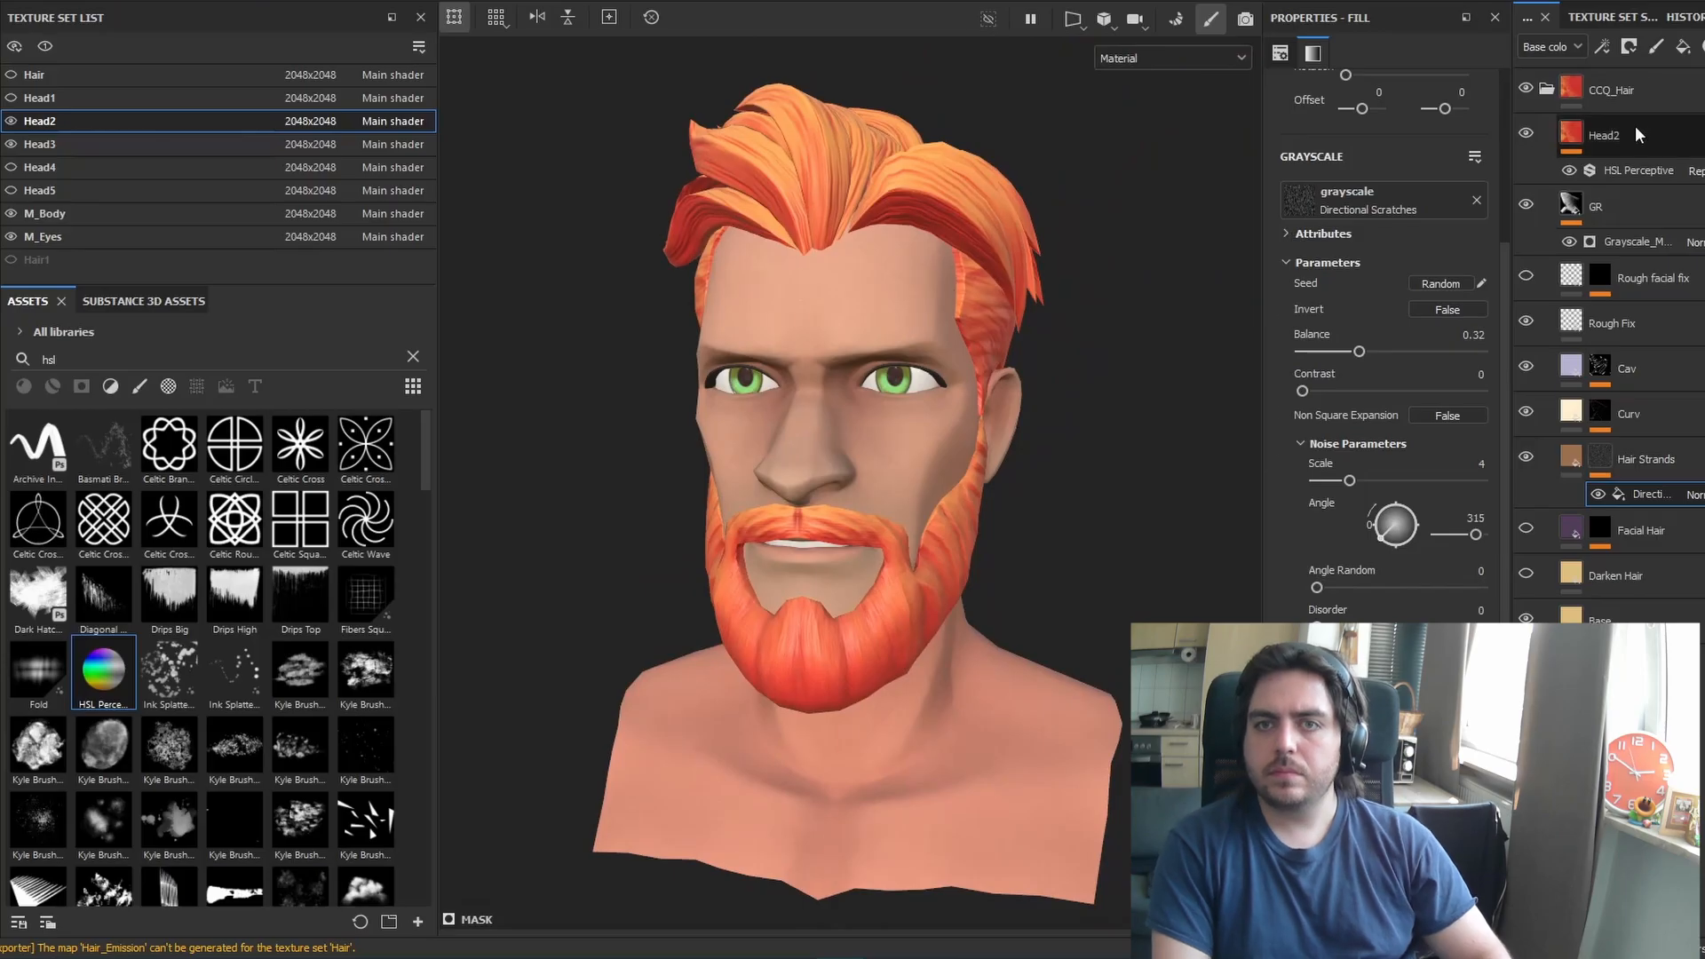
Adjust the hue of the HSL Perceptive filter on the beard's Head2 layer
click(1639, 169)
drag(1392, 258, 1486, 258)
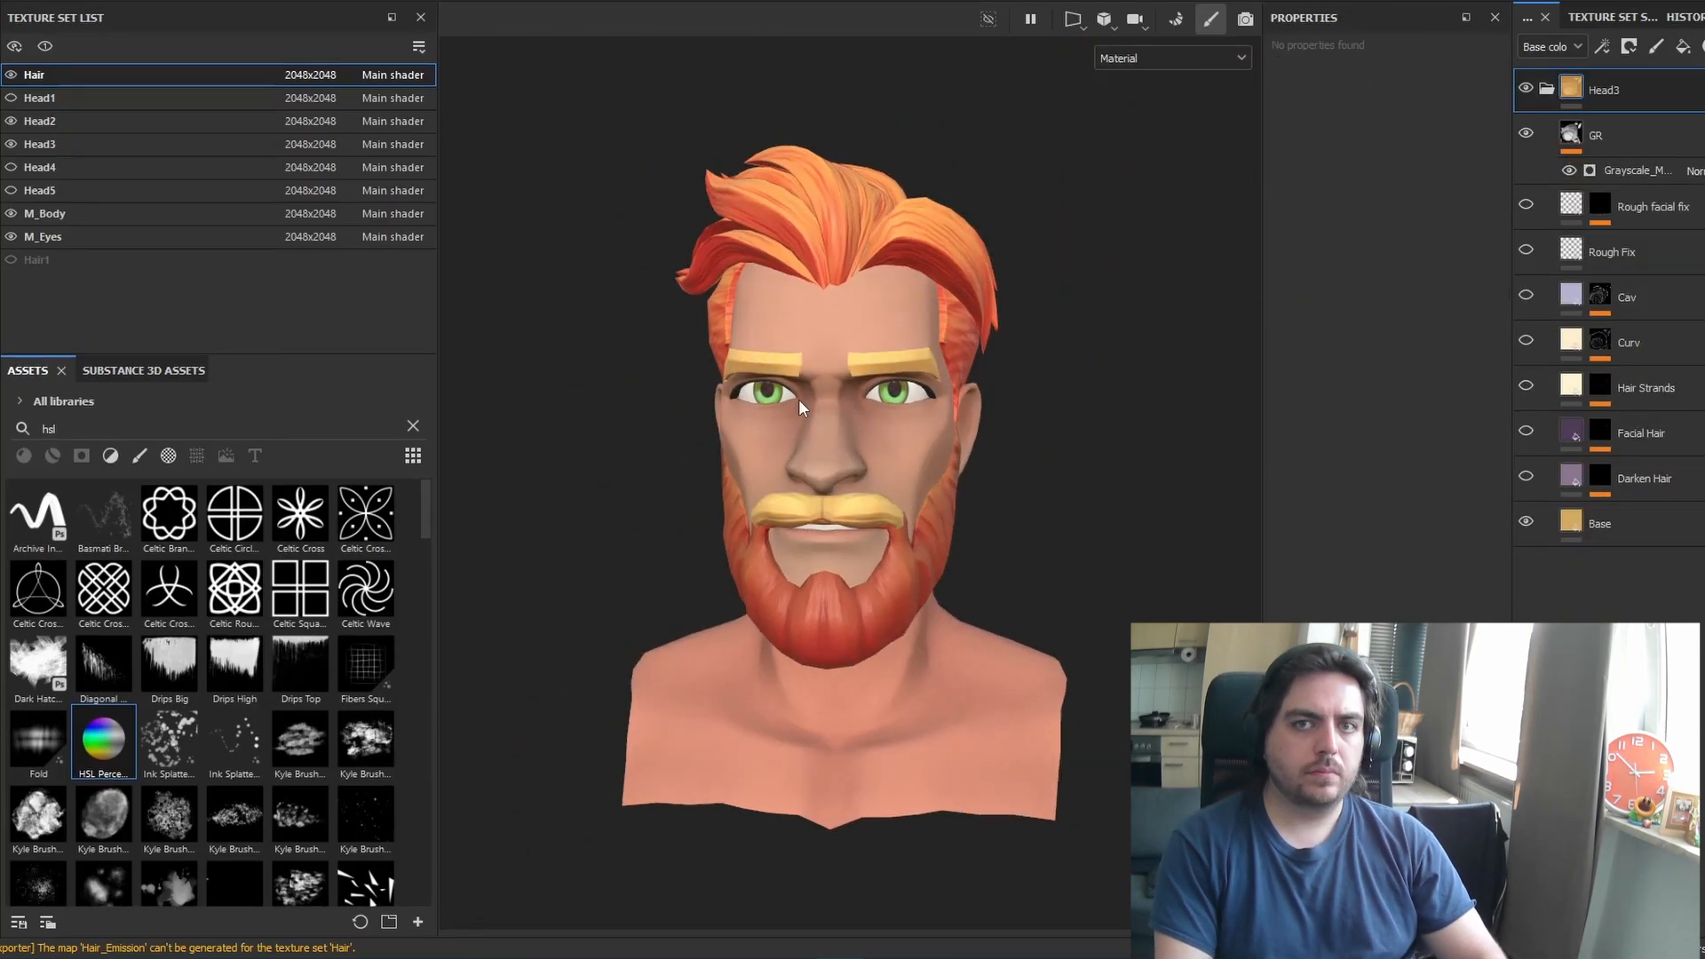
drag(1650, 179, 1653, 182)
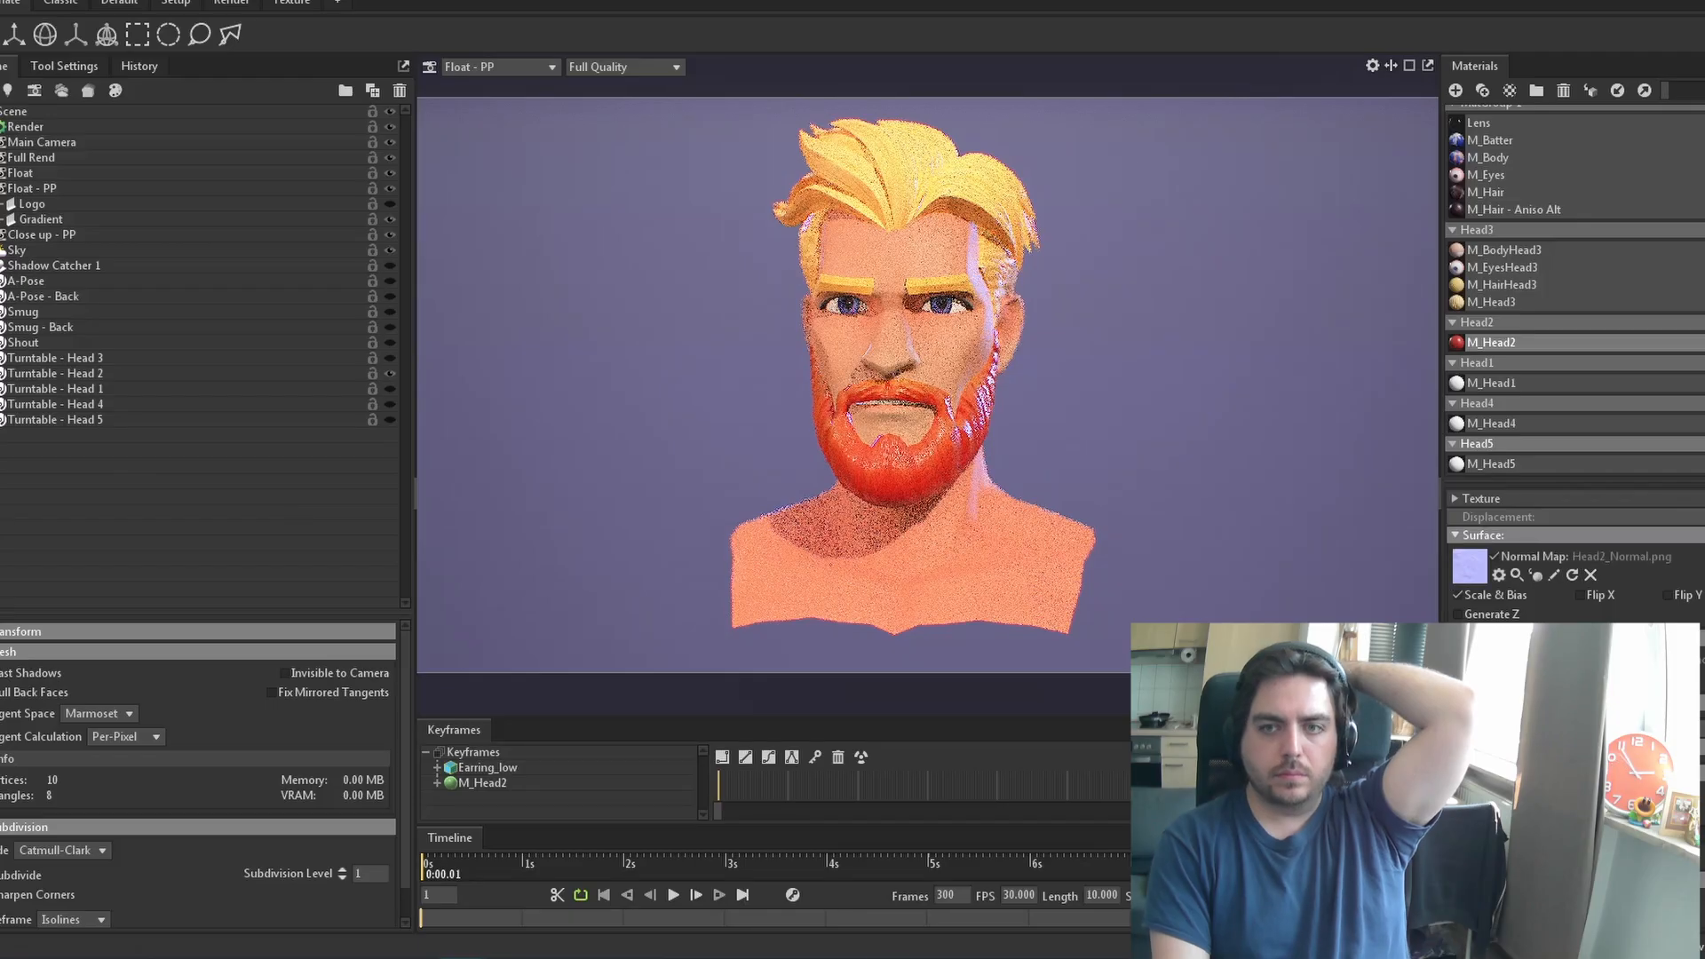
Switch to Marmoset Toolbag, duplicate M_HairHead3 into the Head2 group as M_HairHead2, and use it with red Head3 textures on Turntable - Head 2's Head3_low
click(1458, 289)
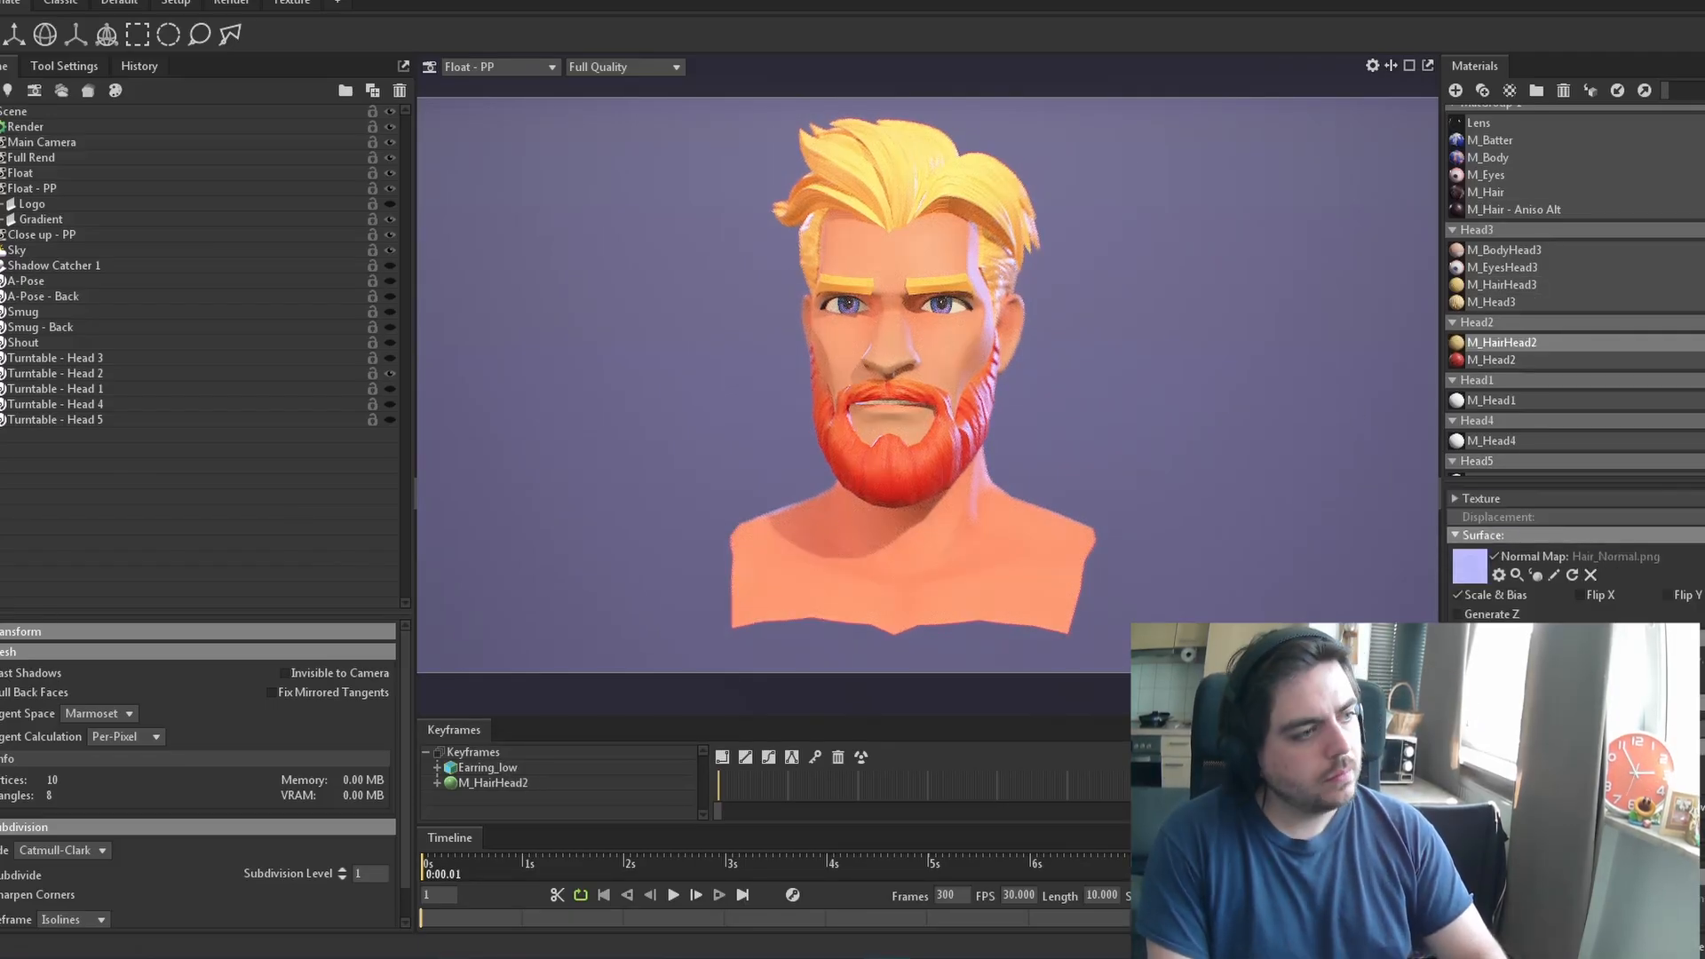
click(2, 373)
click(80, 404)
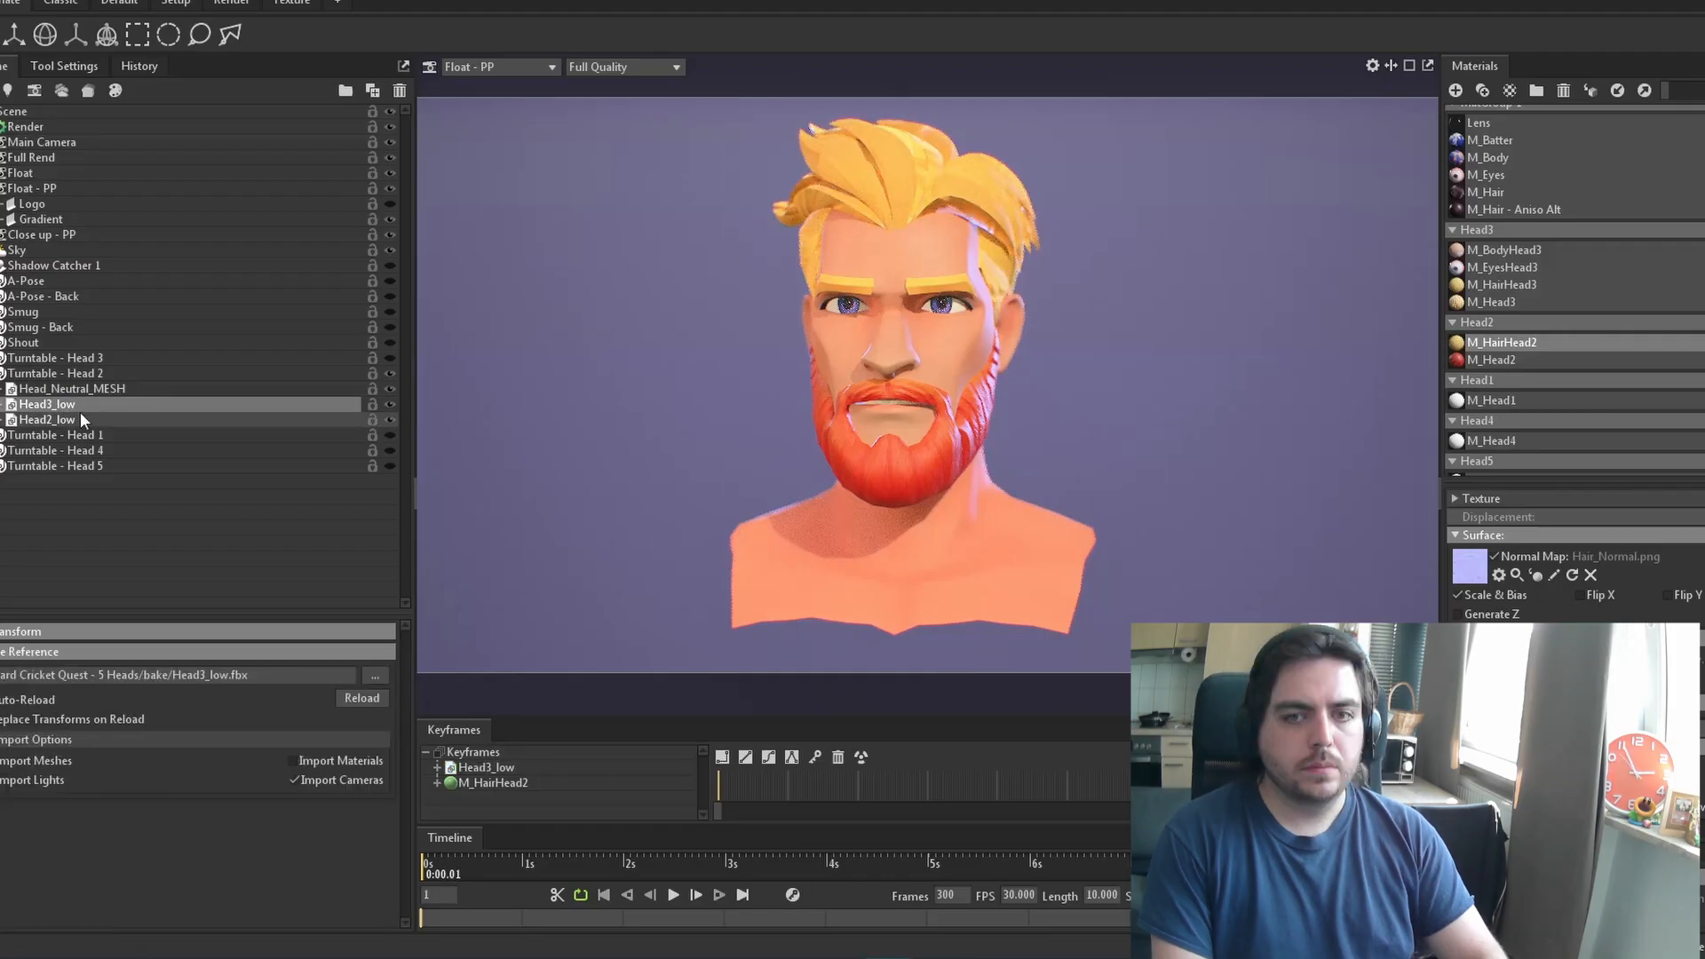
click(1457, 286)
click(1458, 342)
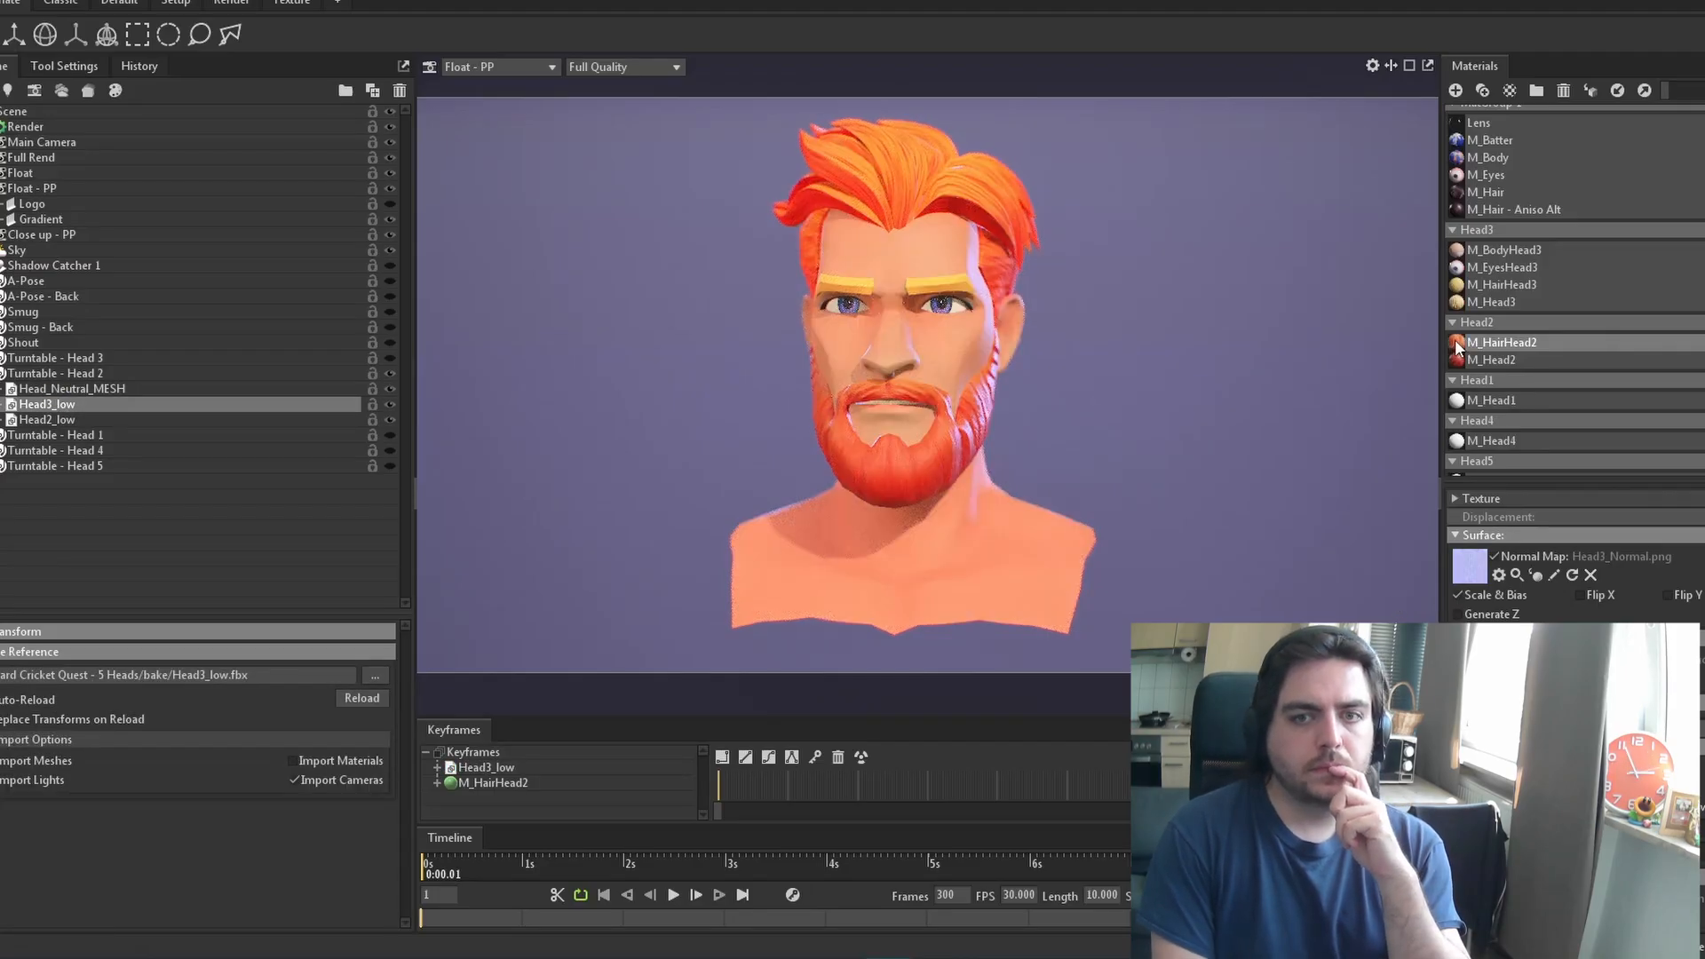
Hide Turntable - Head 2 and show Turntable - Head 3 to compare the two hair materials
click(1457, 286)
click(390, 373)
click(390, 358)
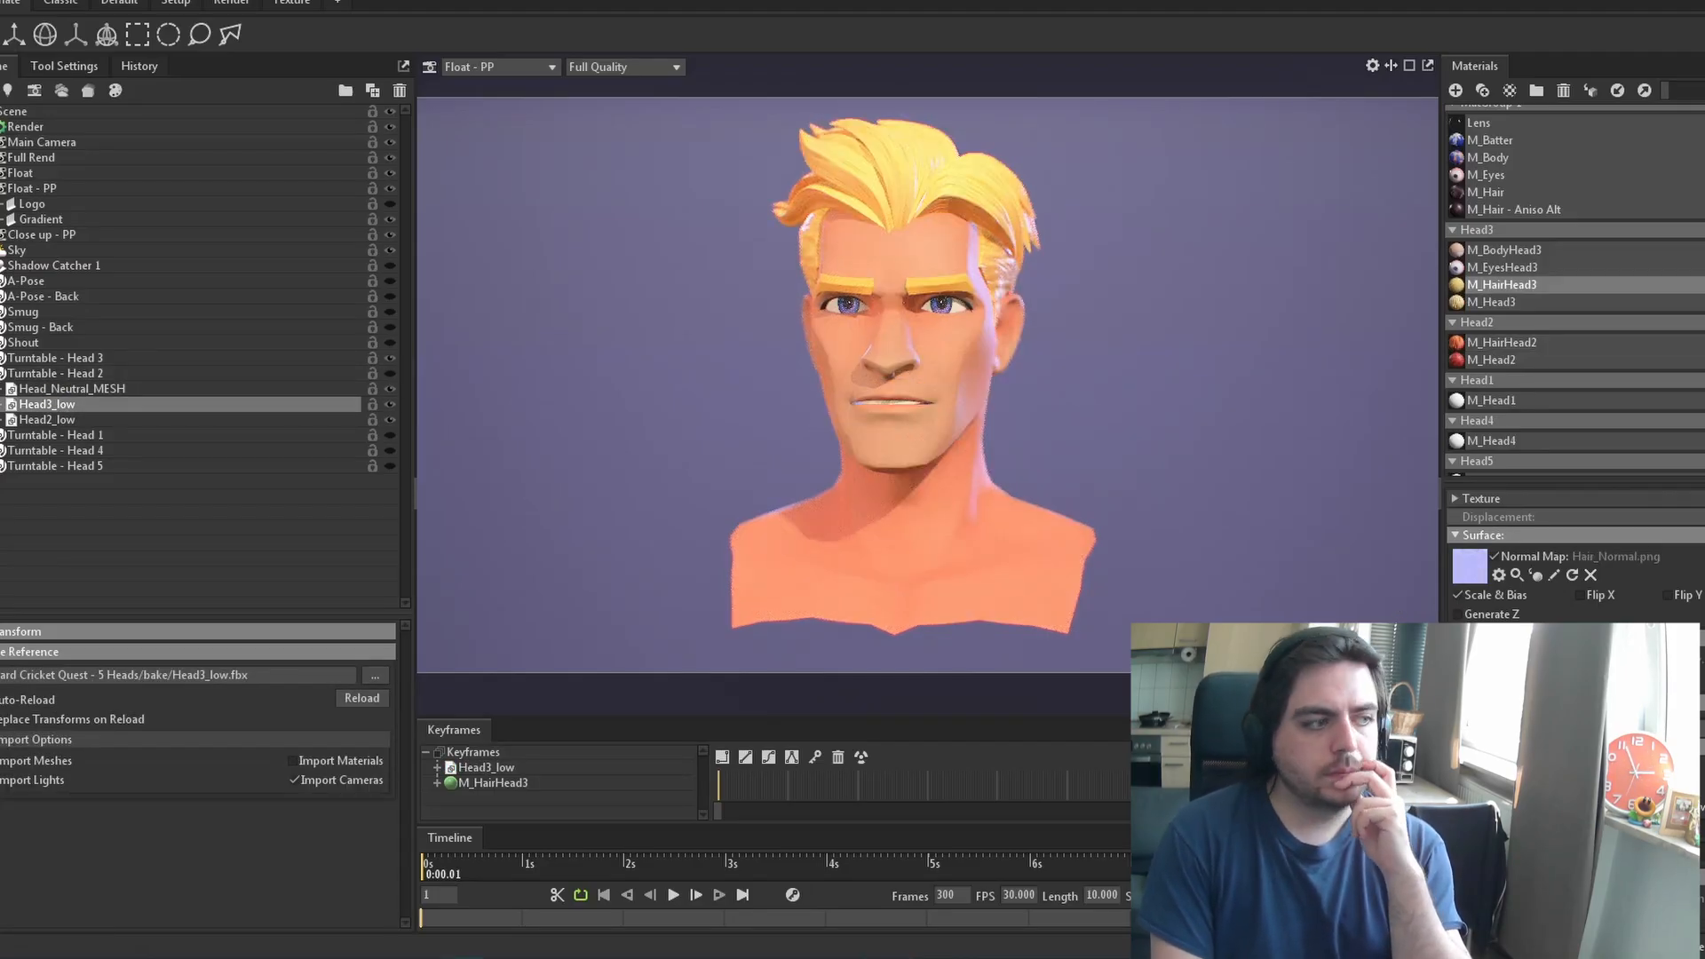
Try M_HairHead2 on the eyebrow of Turntable - Head 3's head, and undo the material changes
scroll(971, 267, up, 5)
drag(971, 267, 897, 266)
middle_drag(897, 267, 897, 573)
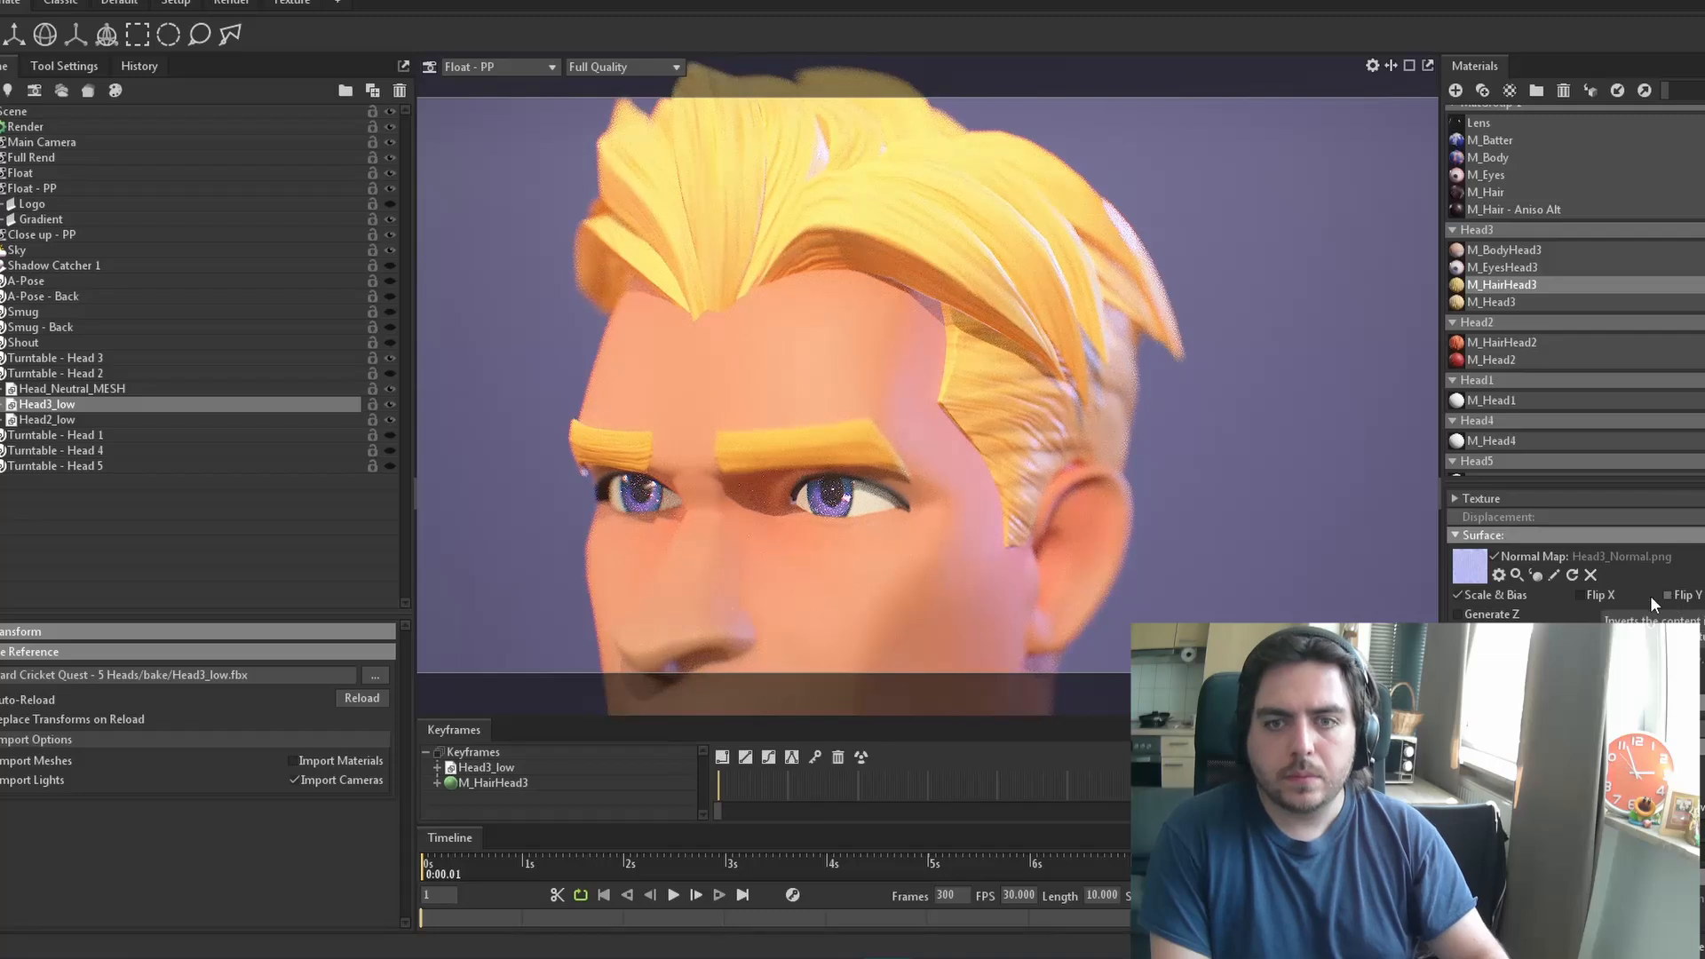
drag(1478, 343, 882, 438)
key(ctrl+z)
key(ctrl+z)
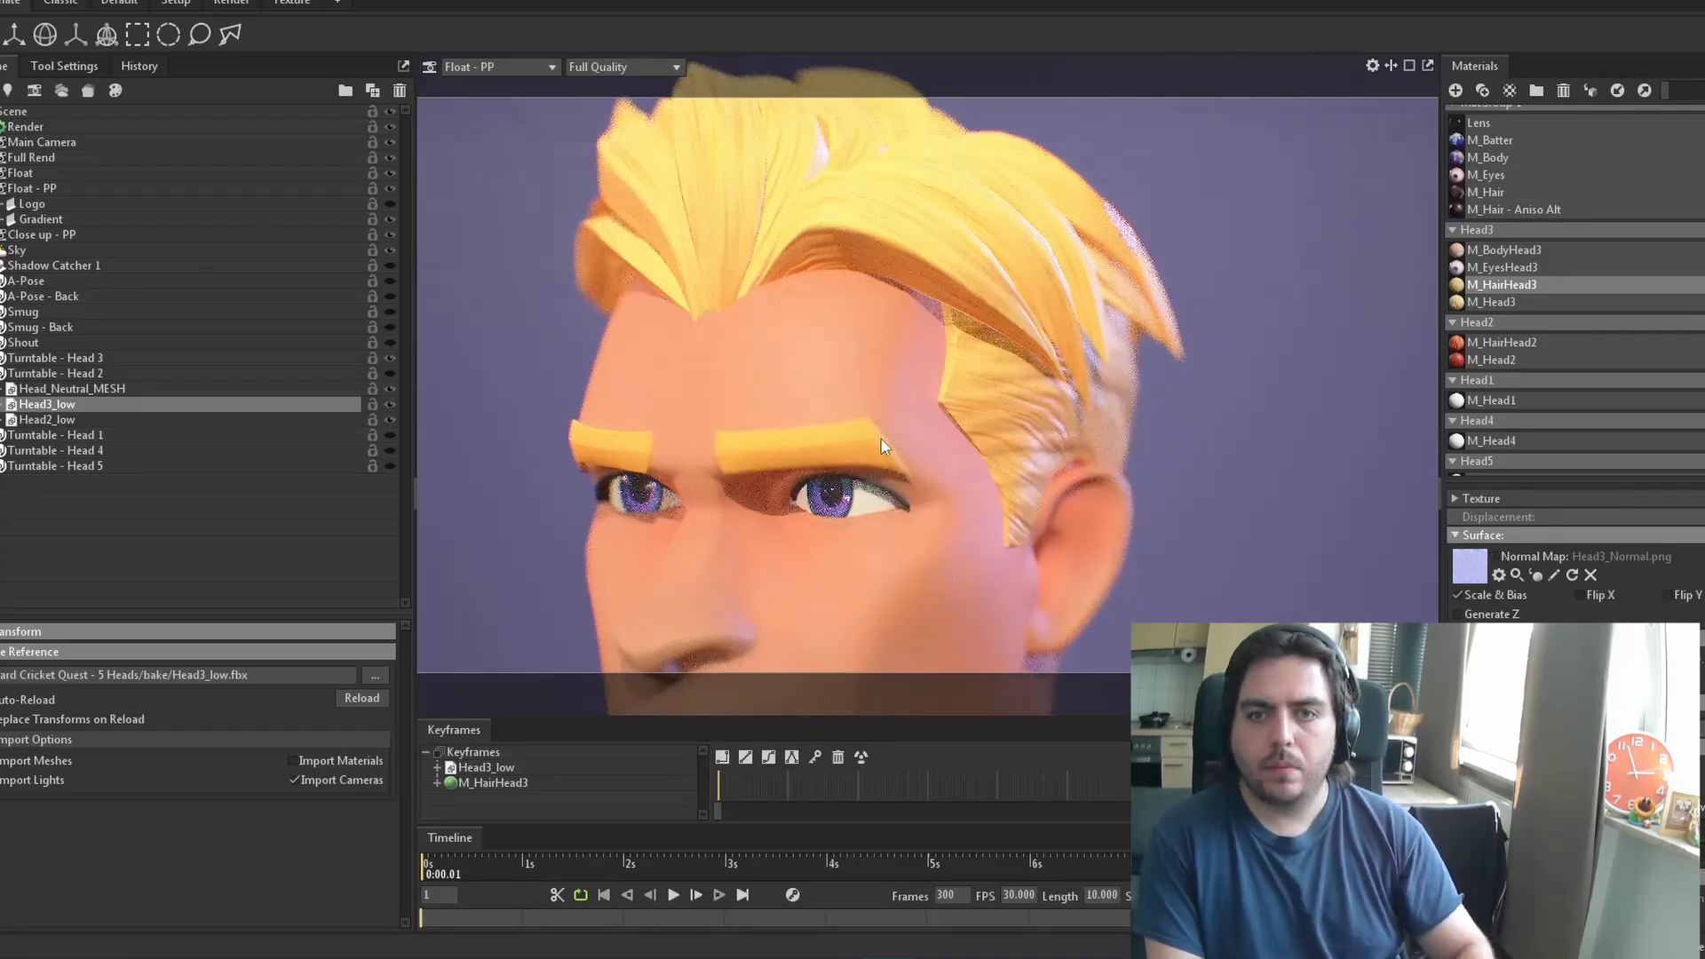
Delete the old M_HairHead2 material and place a duplicate of M_HairHead3 in the Head2 group as M_HairHead2
click(1495, 556)
click(1472, 299)
scroll(799, 455, down, 5)
drag(799, 455, 836, 456)
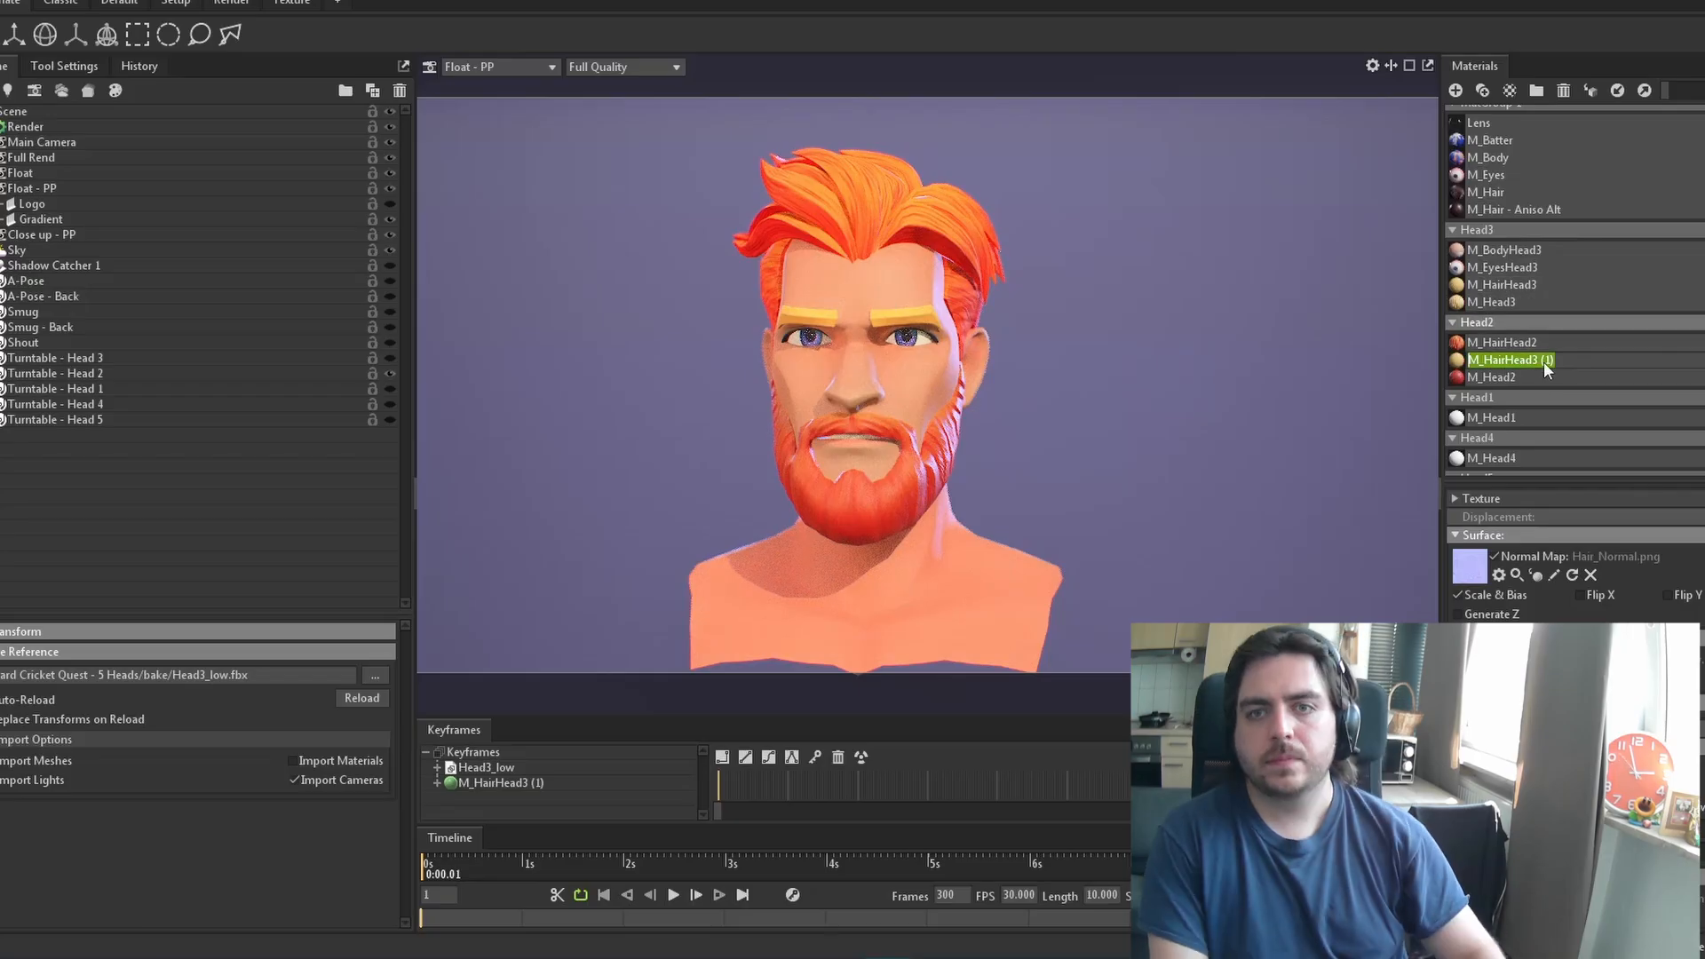
key(Delete)
key(Up)
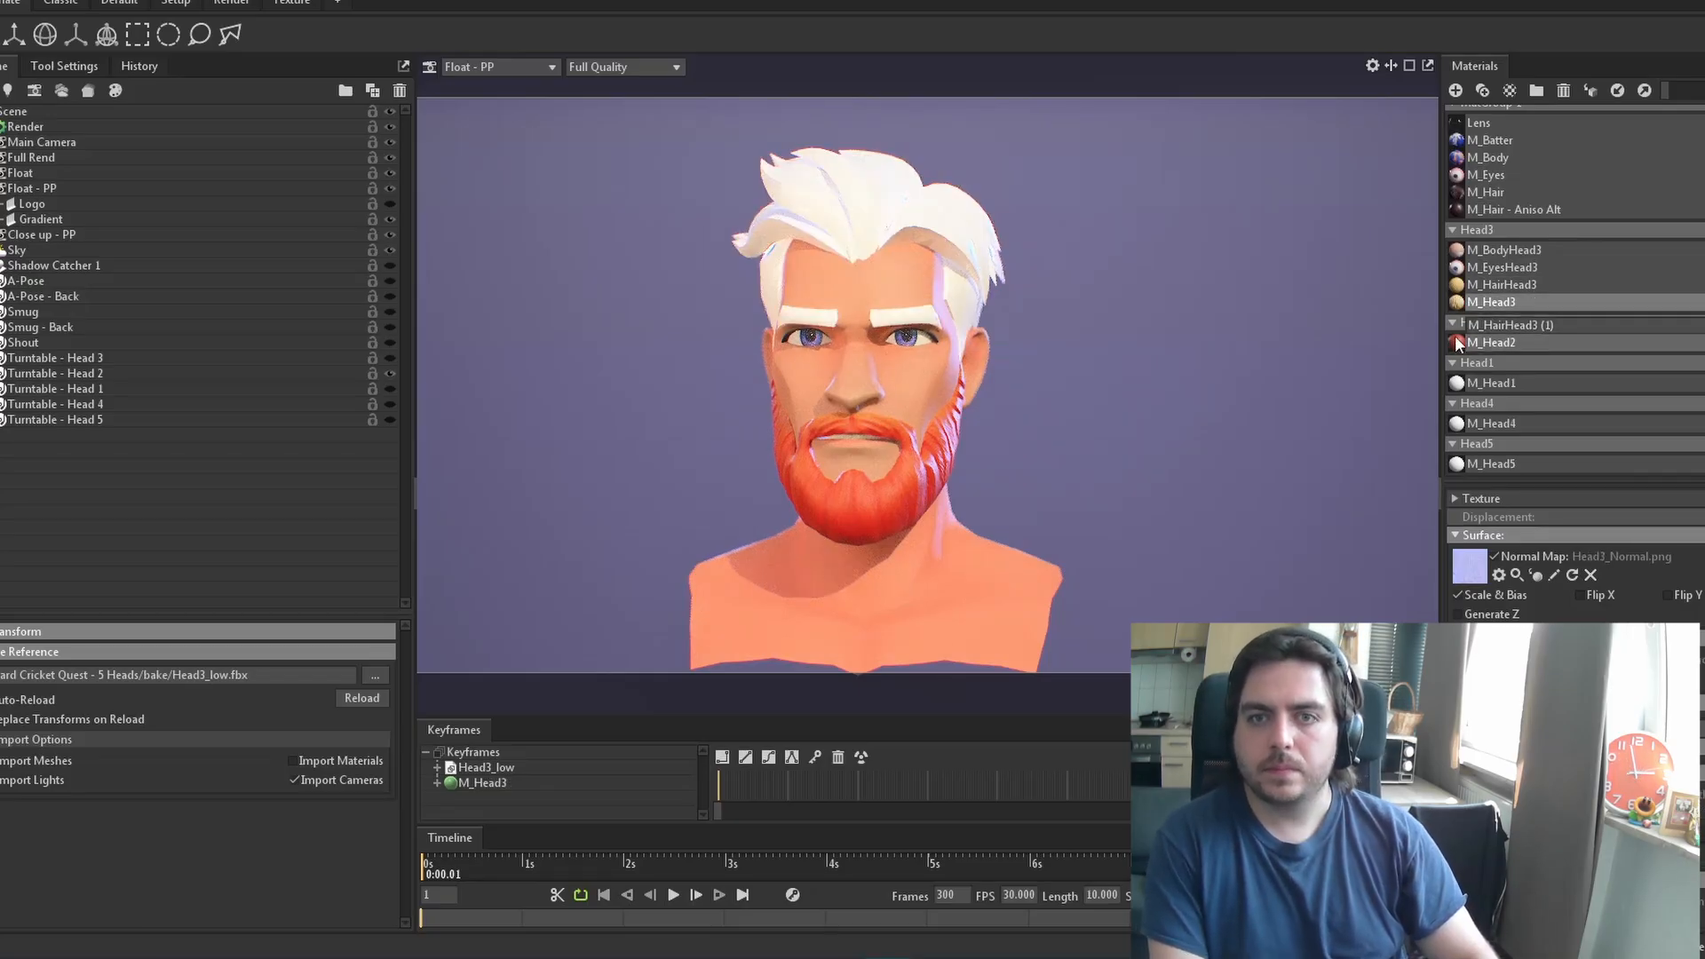
drag(1535, 329, 1555, 347)
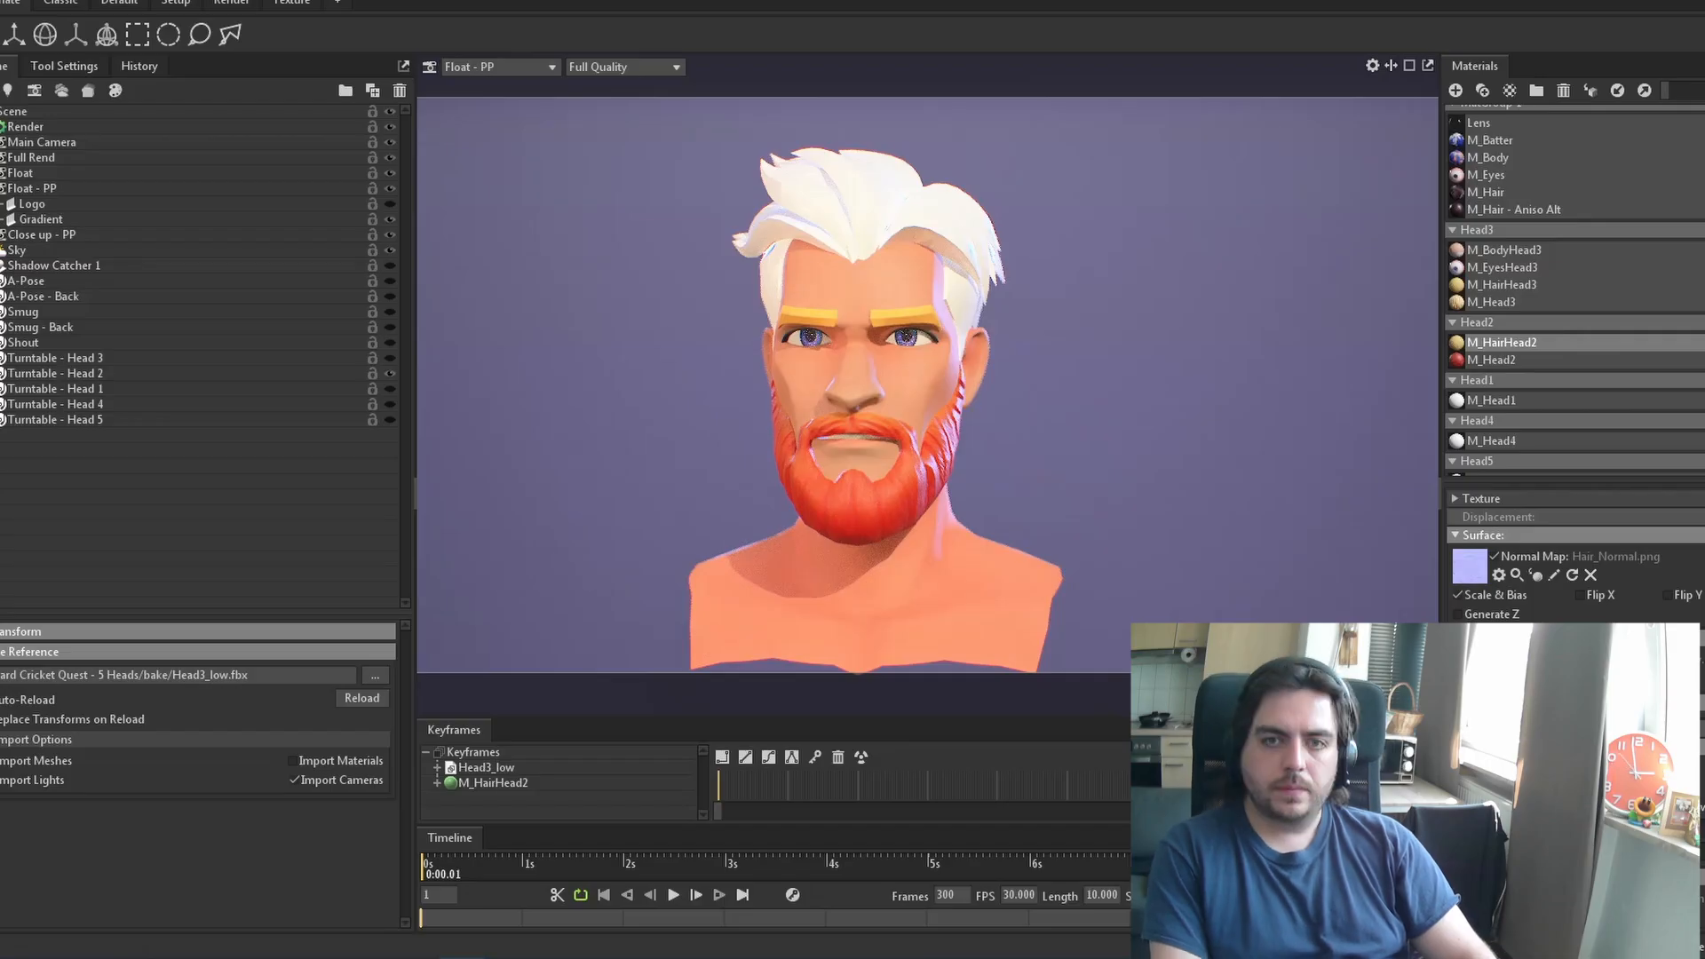
Rename the beard material M_Head2Beard and set up M_Head2 with the red Head3 textures for Turntable - Head 2's Head3_low
click(1491, 360)
scroll(1572, 550, down, 3)
scroll(1572, 551, up, 3)
scroll(1572, 551, down, 2)
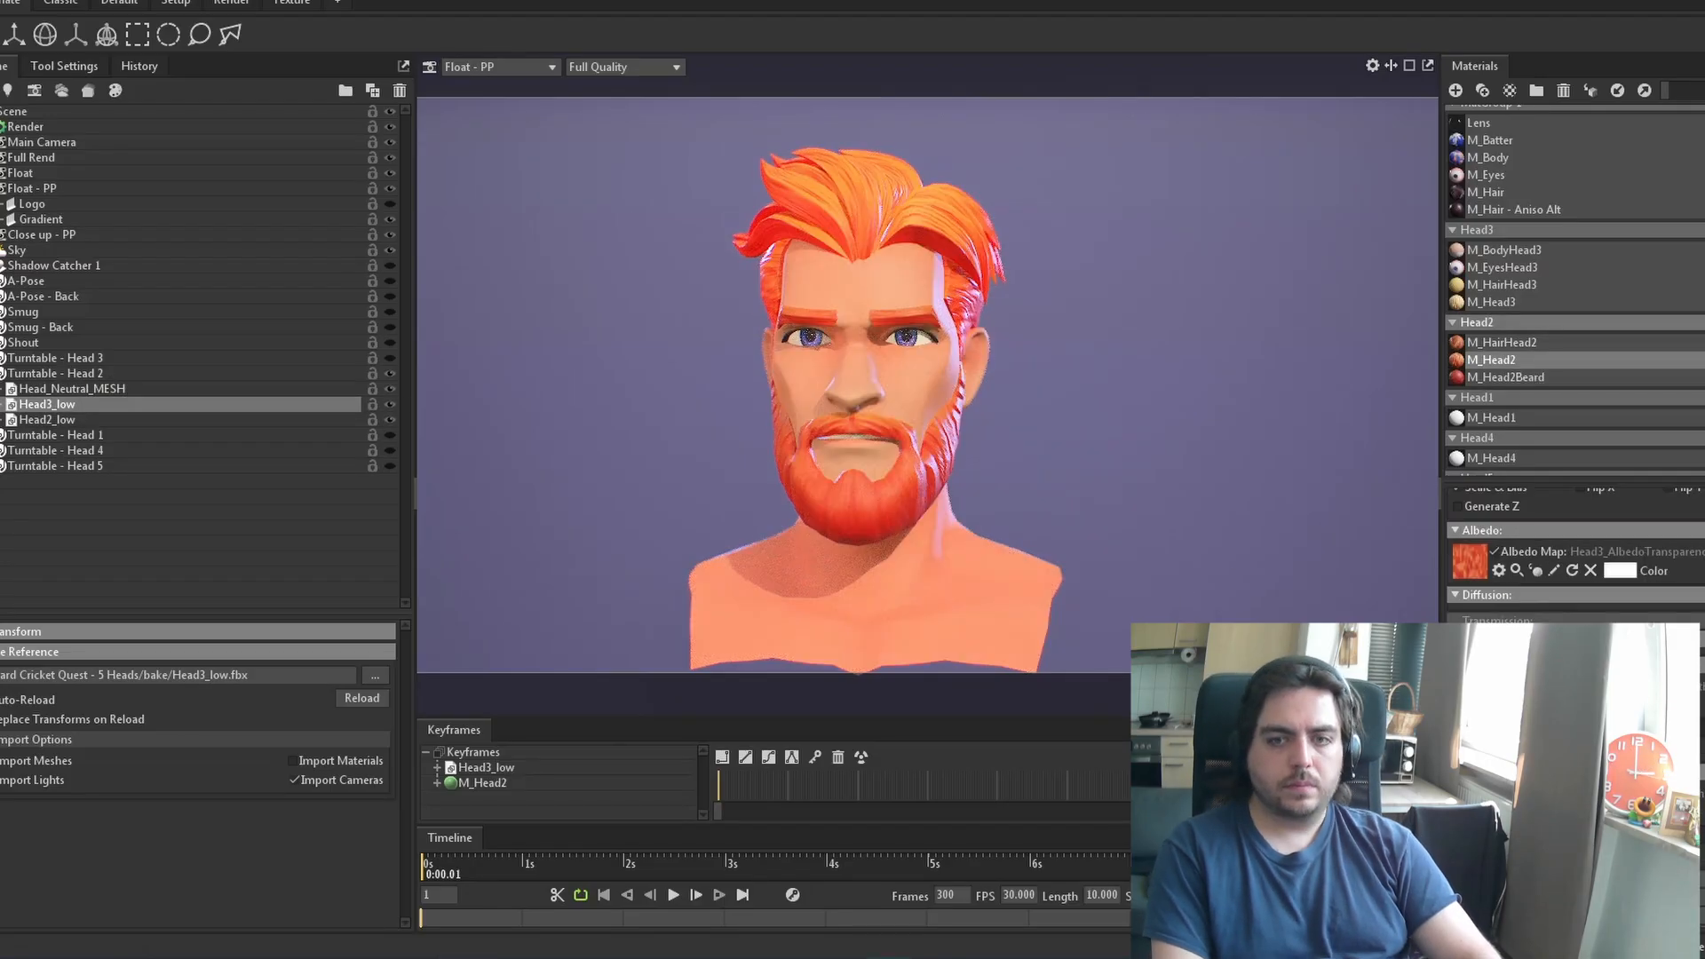
Duplicate M_EyesHead3 into the Head2 group as M_EyesHead2 and use it with a green iris texture on Turntable - Head 2
click(1503, 267)
key(ctrl+d)
drag(1528, 285, 1554, 342)
double_click(1567, 345)
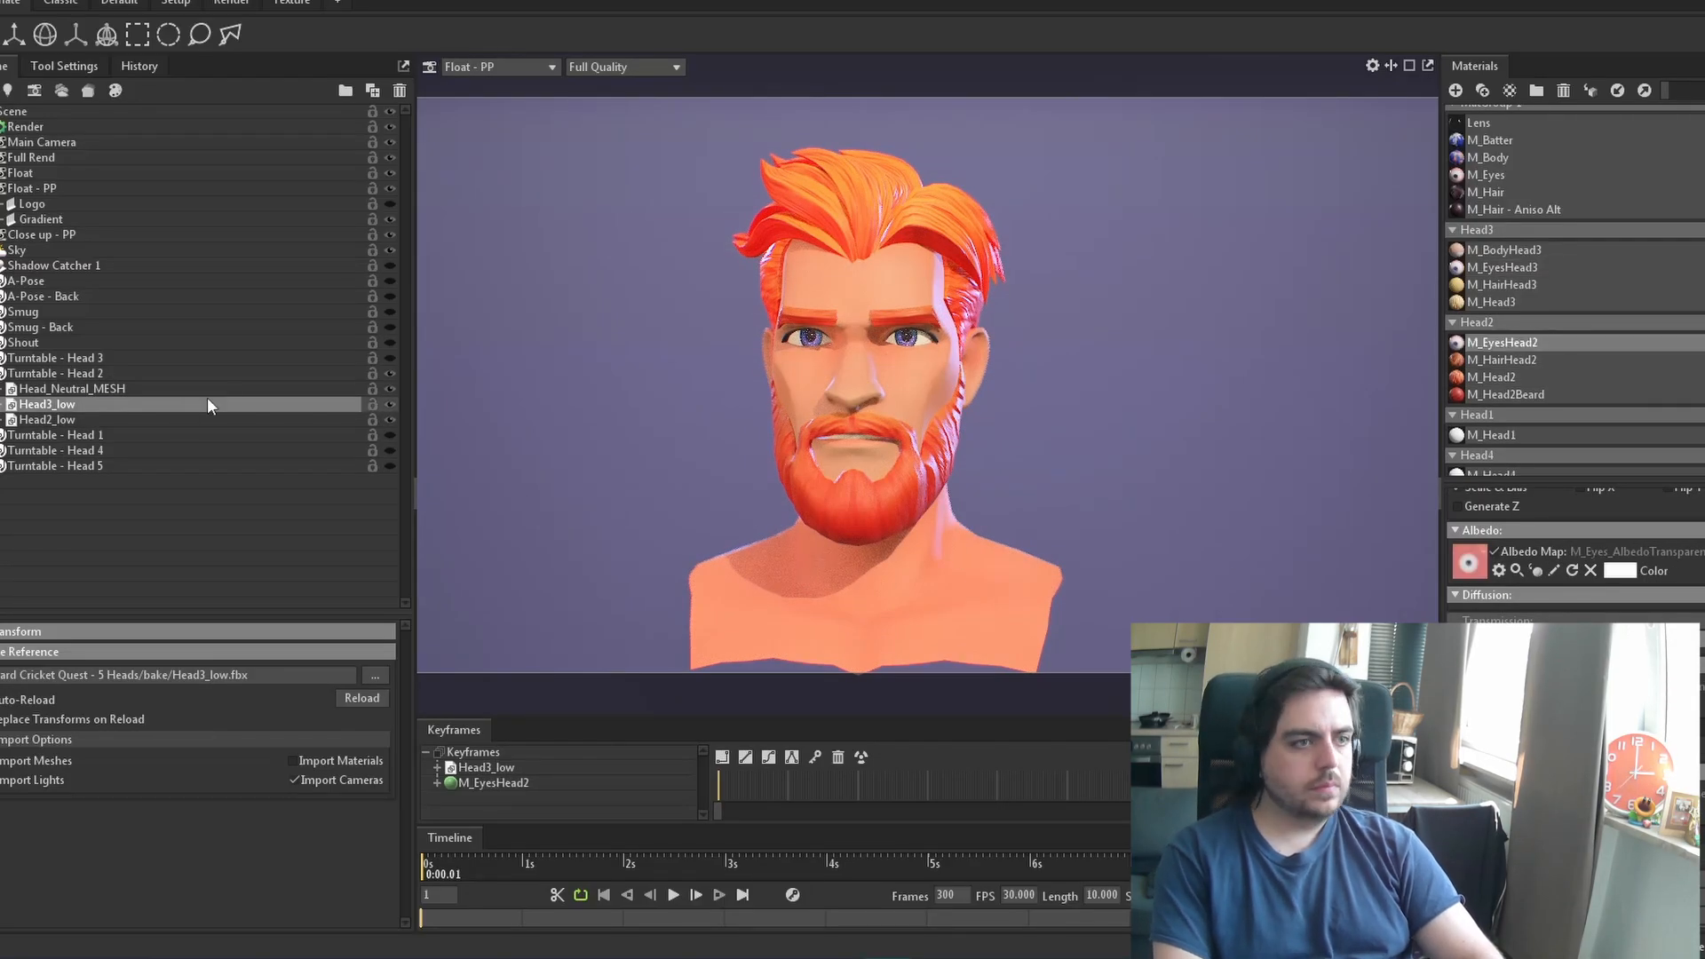
drag(1467, 559, 1468, 559)
click(631, 446)
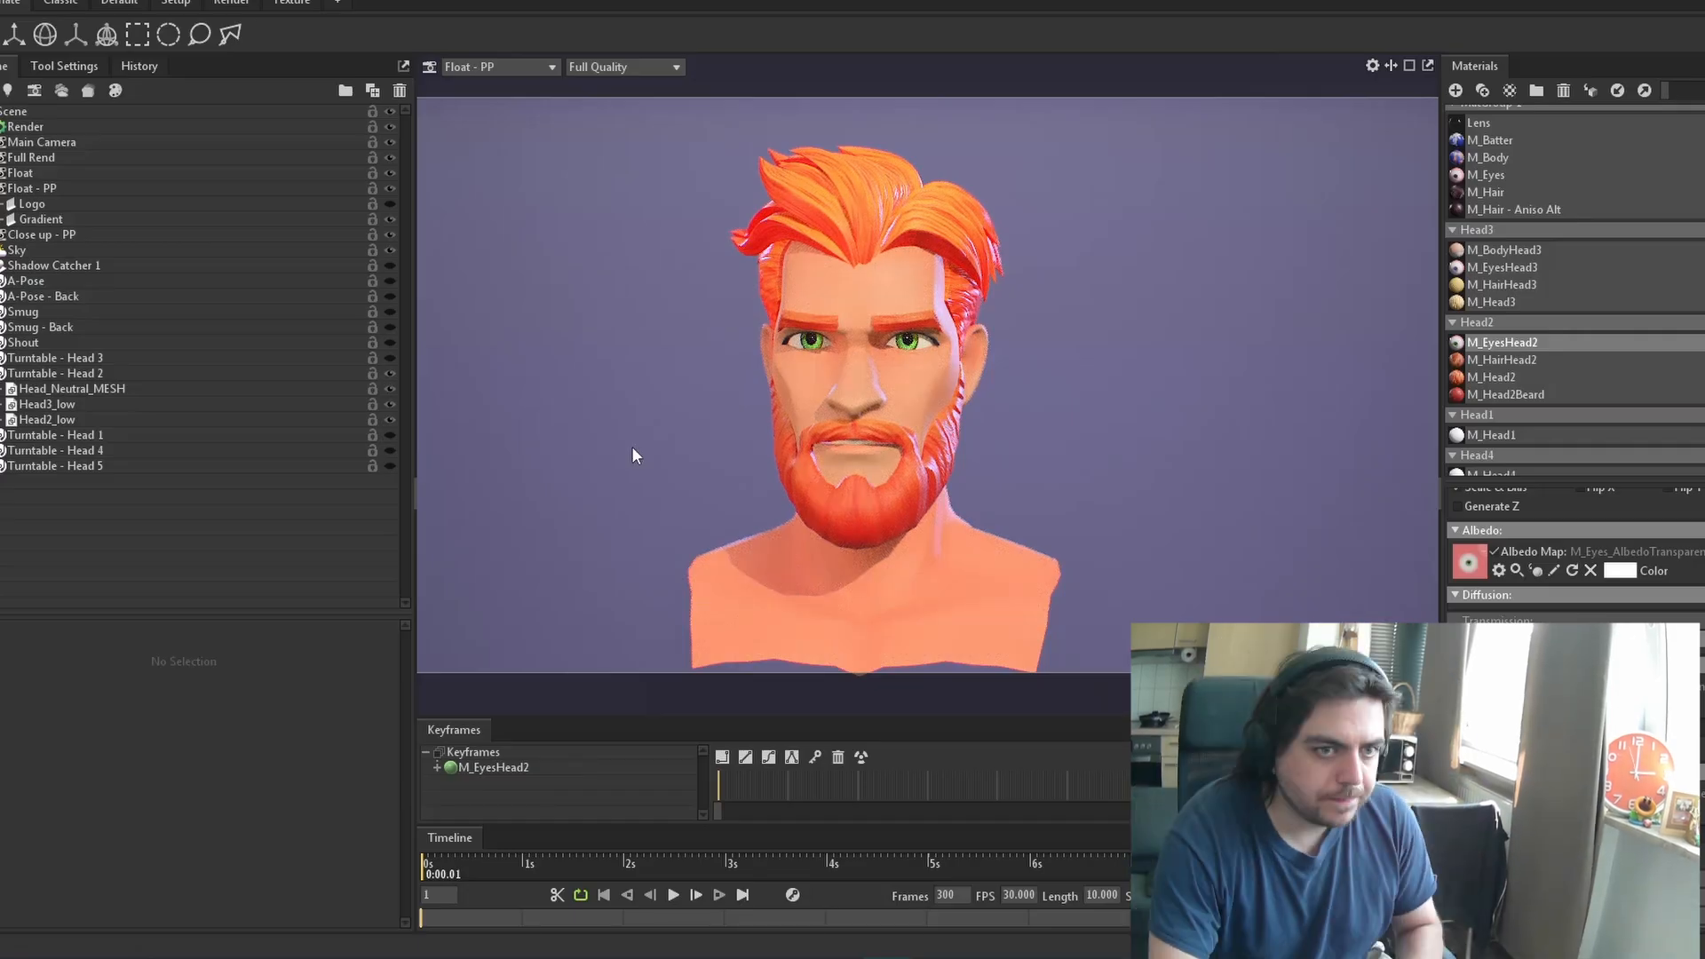
Show A-Pose and Turntable - Head 3, hide Turntable - Head 2, and move Turntable - Head 3 beside the full character
click(389, 281)
click(39, 280)
click(389, 373)
click(389, 358)
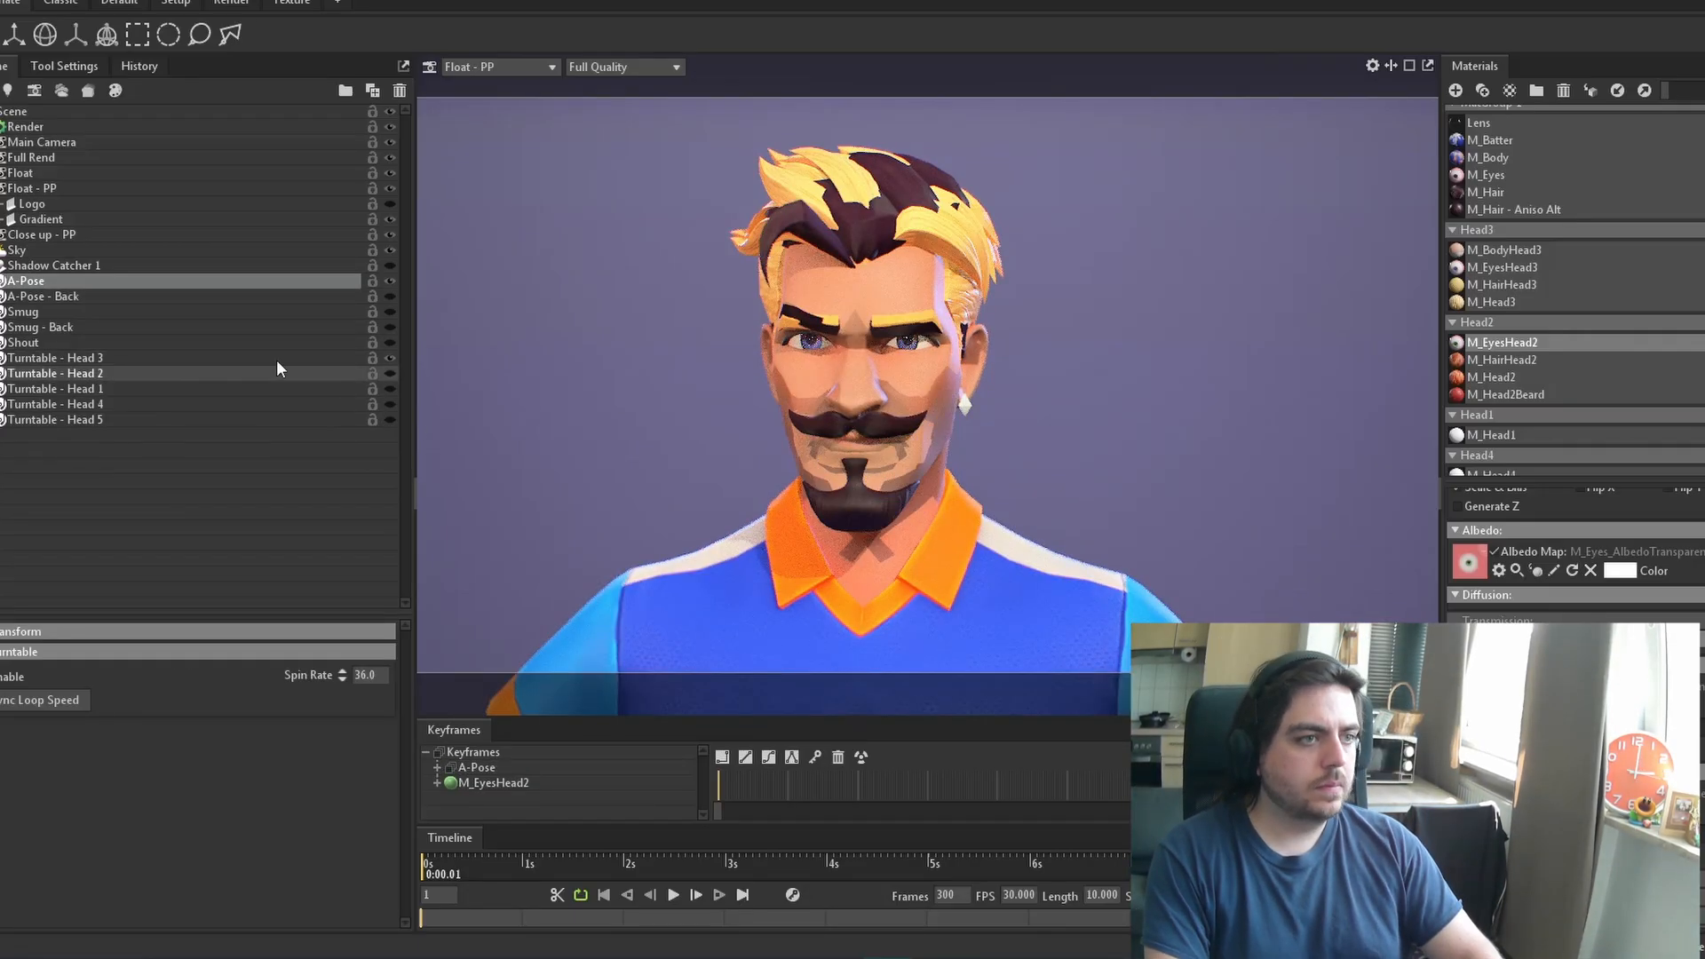
click(266, 358)
scroll(696, 398, up, 2)
drag(878, 399, 1146, 400)
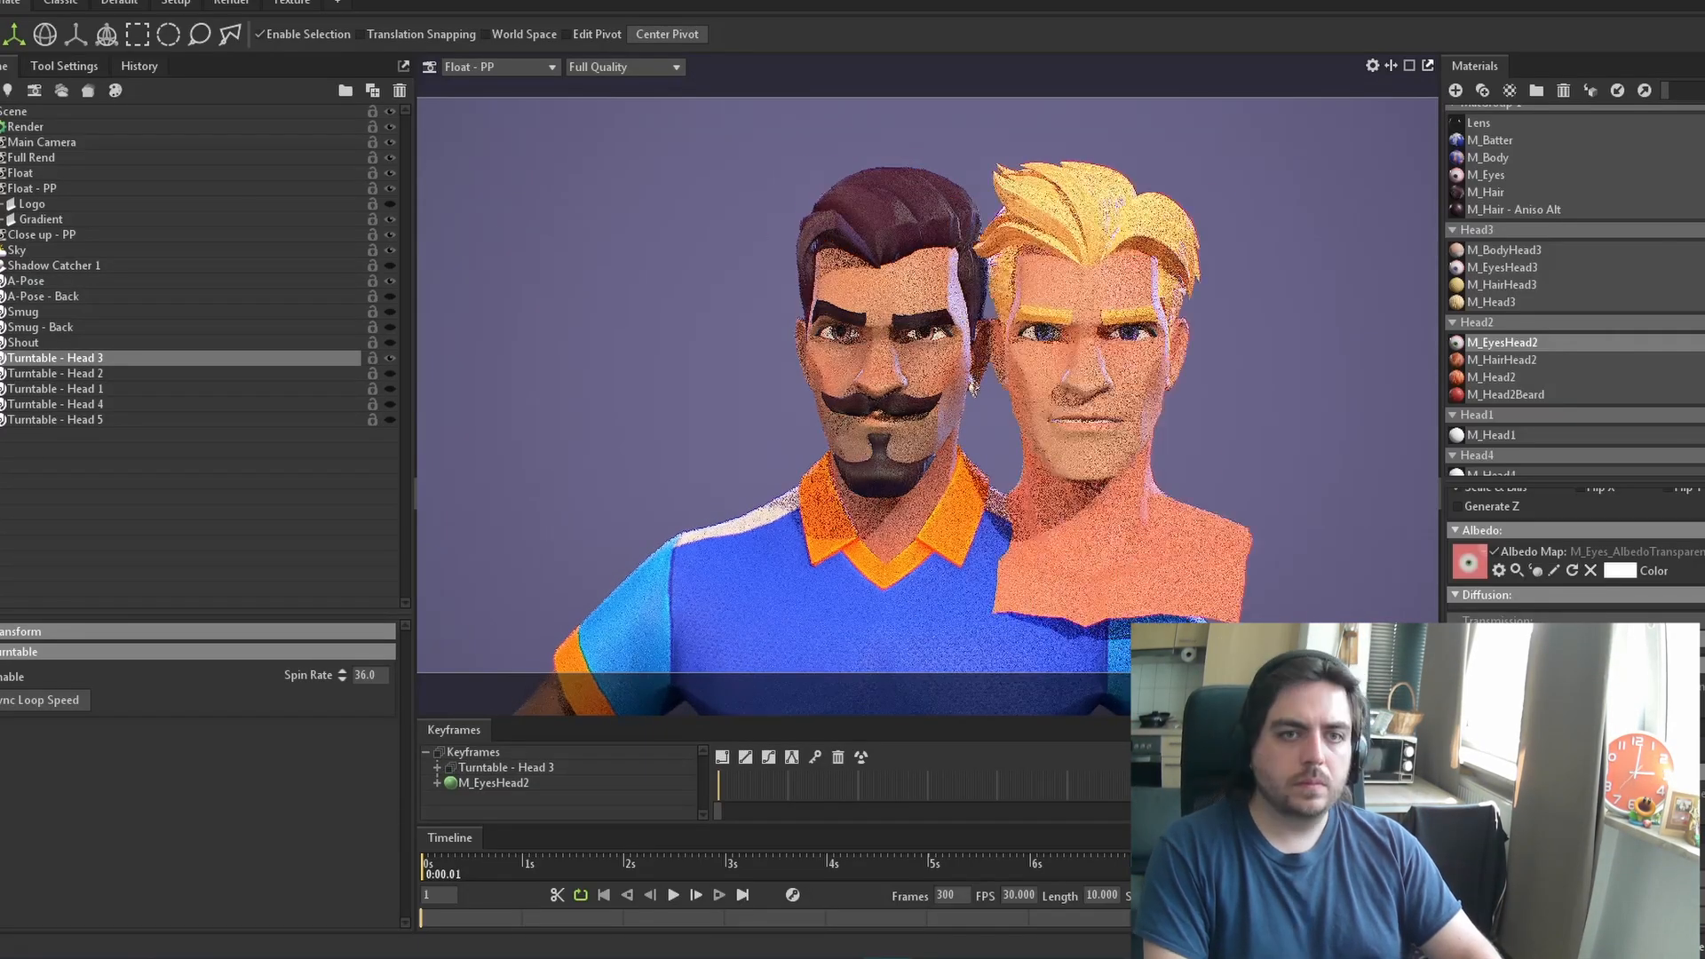
Show Turntable - Head 2 and Turntable - Head 1 and move them in line beside Turntable - Head 3
click(389, 373)
click(337, 373)
drag(878, 399, 1412, 400)
middle_drag(1243, 400, 950, 399)
scroll(950, 399, down, 2)
click(389, 389)
click(338, 389)
drag(695, 382, 1275, 382)
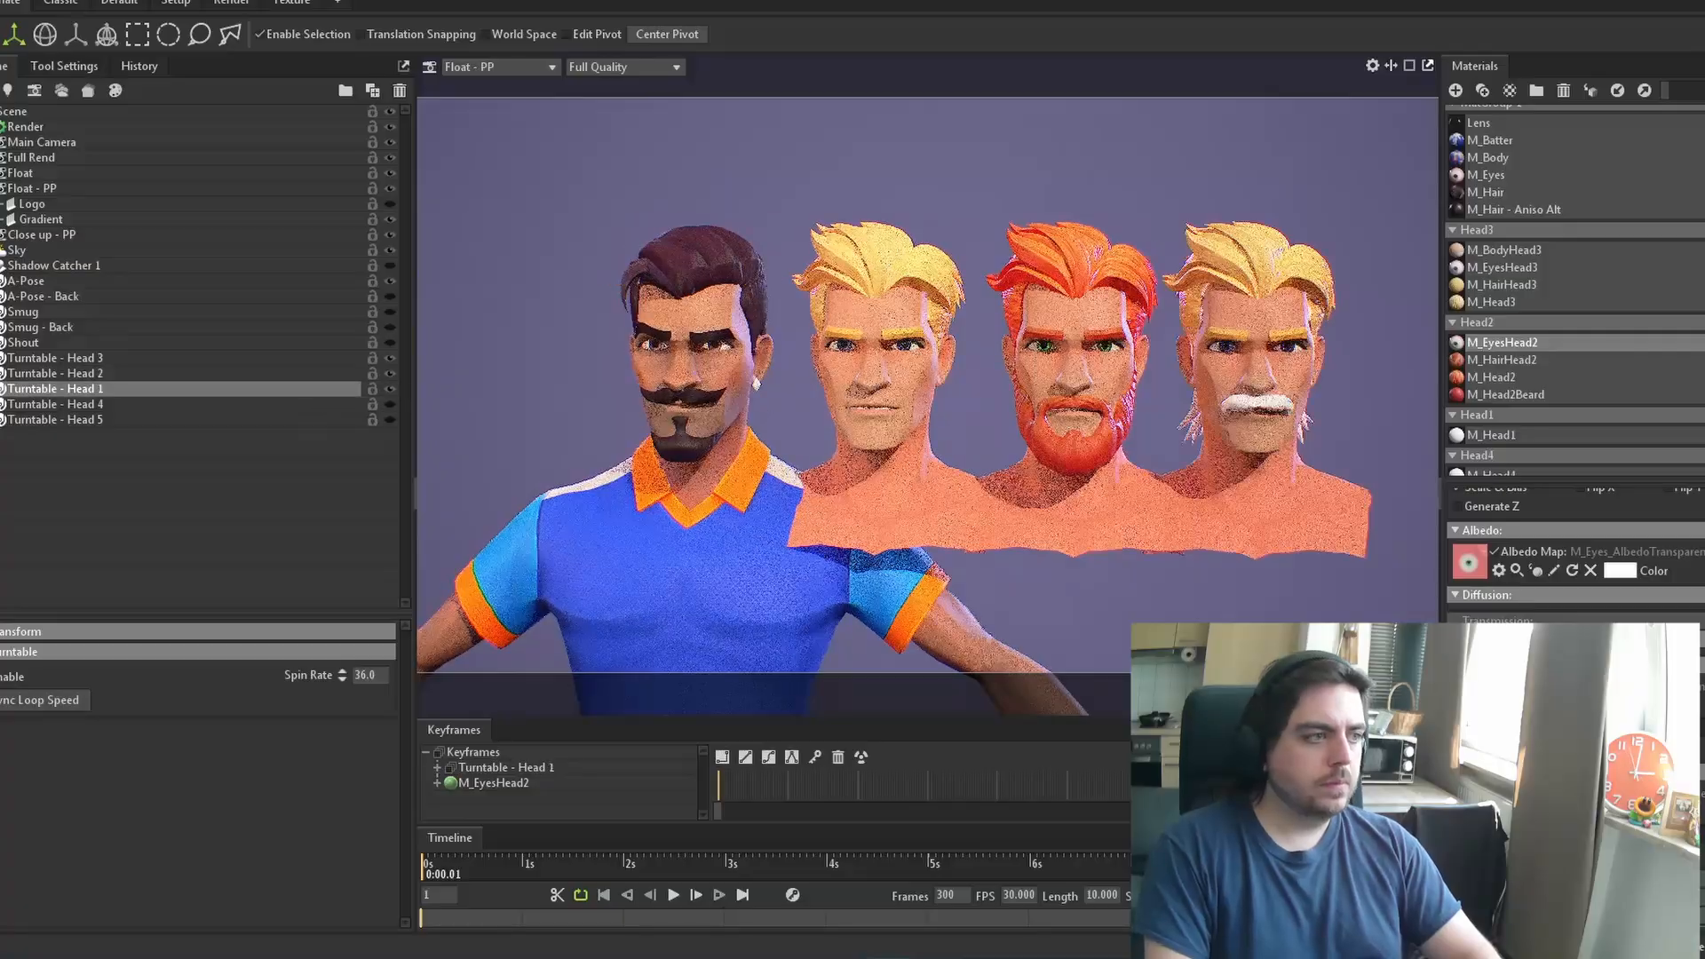
Show Turntable - Head 4 and Turntable - Head 5 and move them to the end of the row of heads
click(389, 404)
click(119, 405)
drag(696, 382, 1457, 382)
scroll(929, 400, down, 3)
drag(800, 479, 533, 480)
click(389, 420)
click(338, 419)
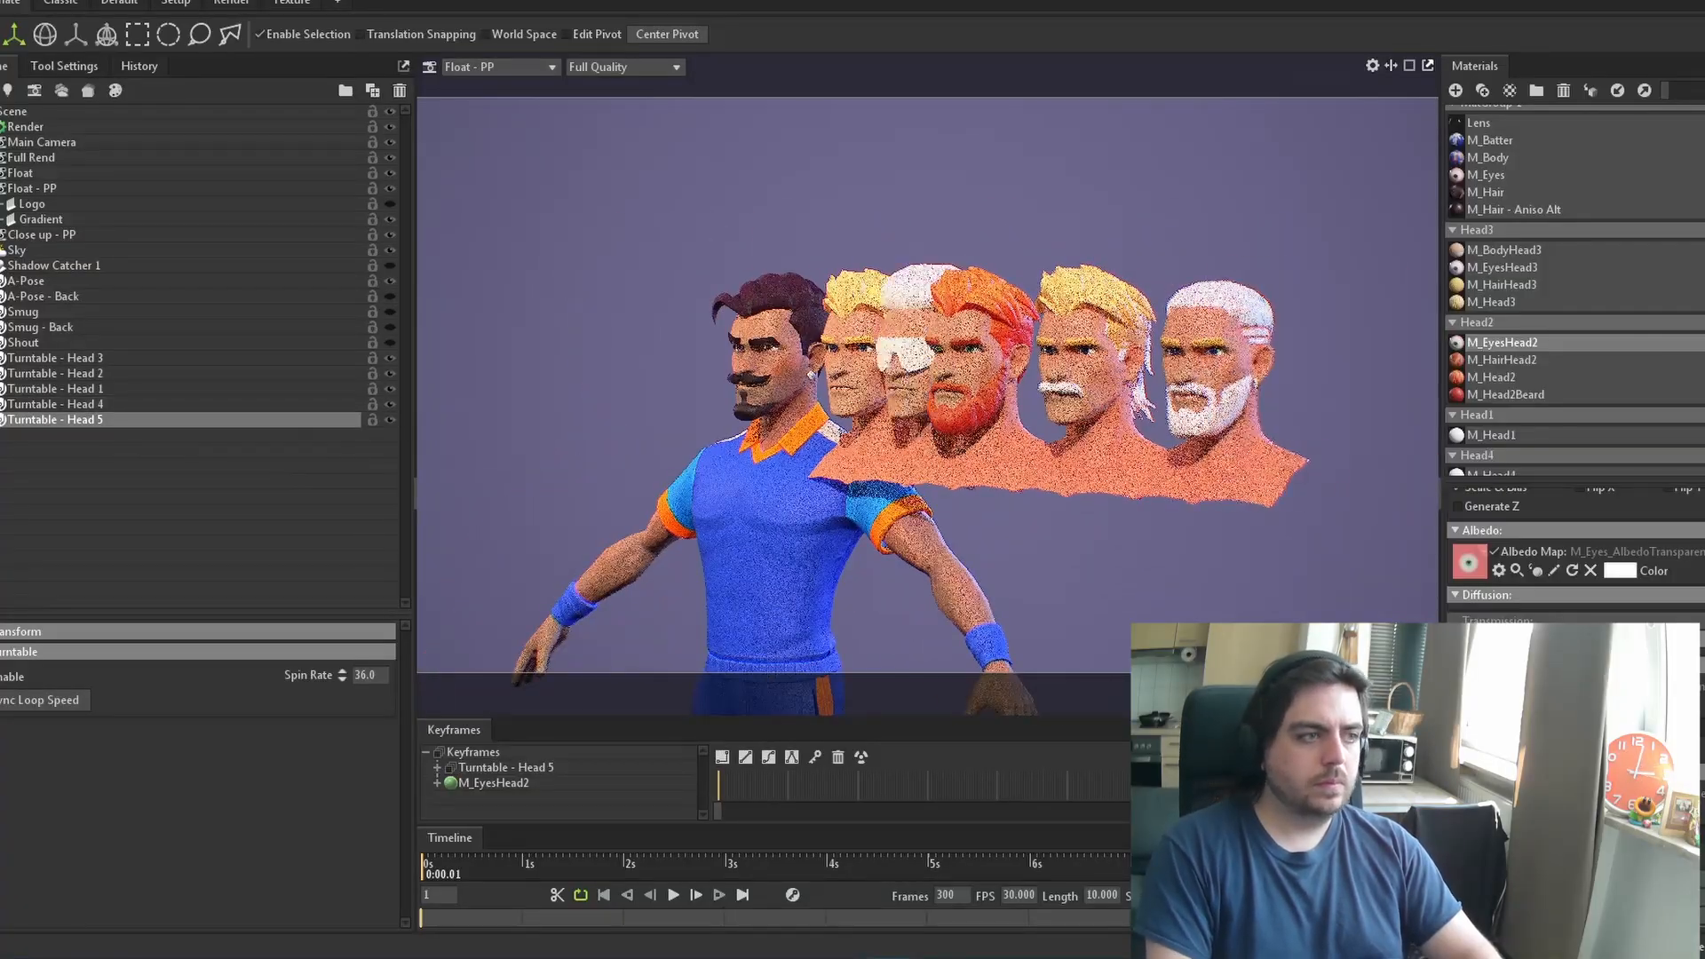
drag(903, 373, 1341, 377)
drag(622, 391, 799, 373)
middle_drag(800, 373, 819, 367)
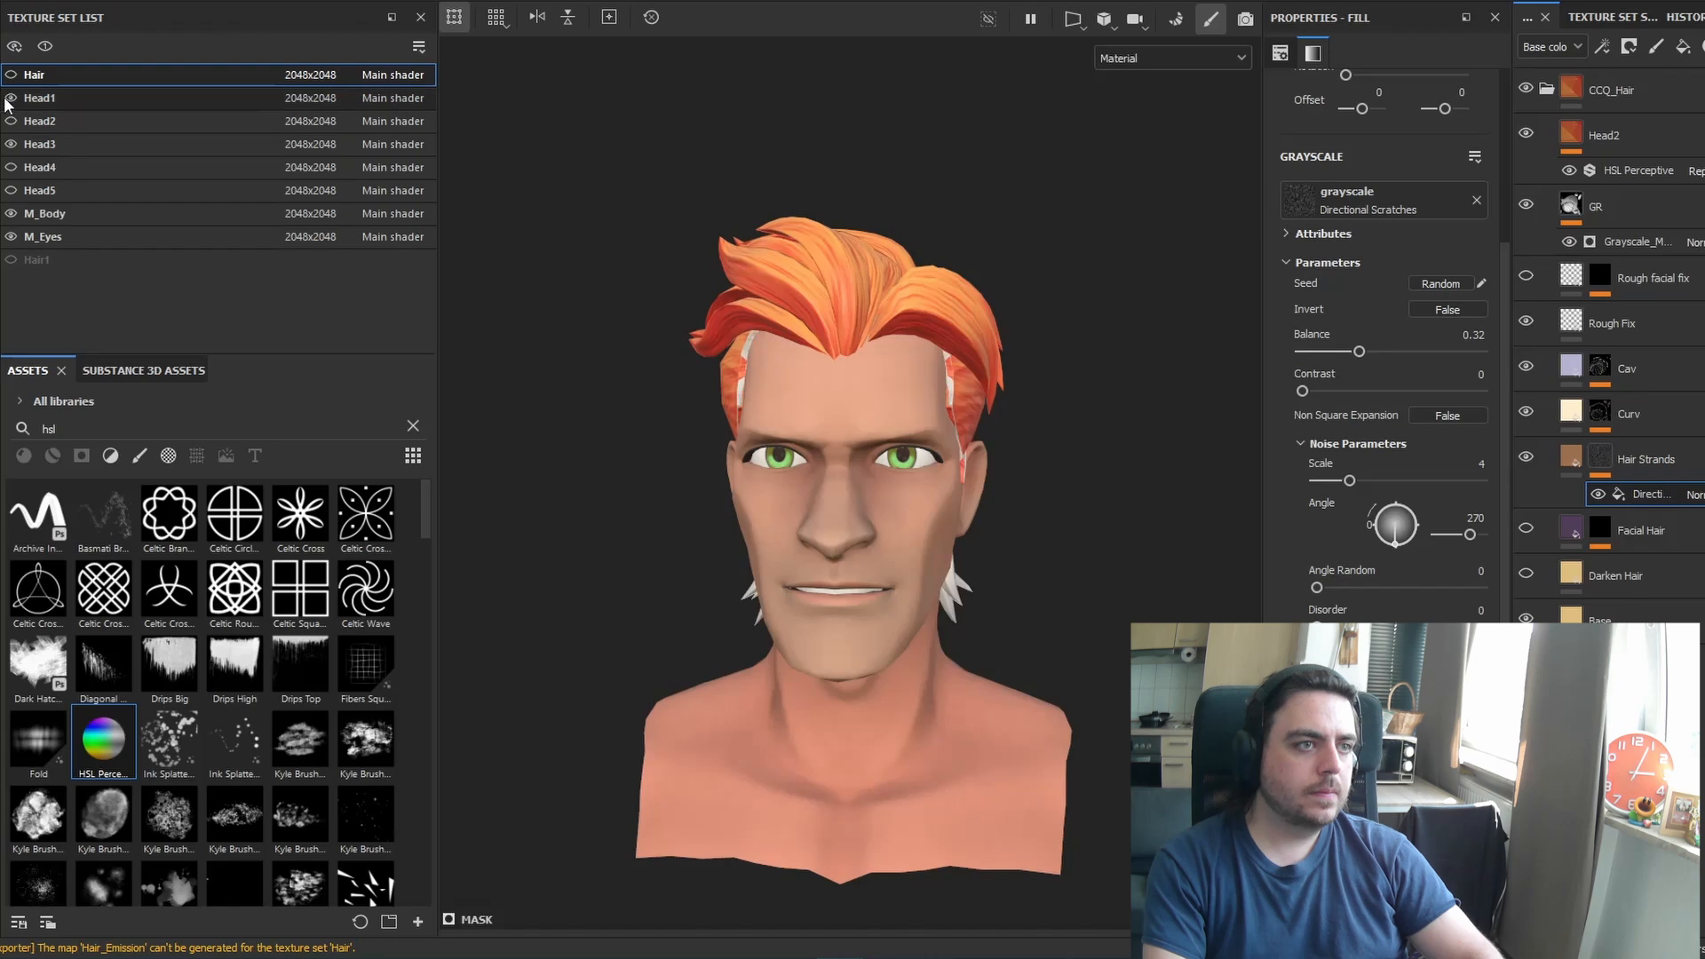
Switch to Substance 3D Painter and add a Head1 HSL Perceptive layer to Head3's hair folder with hue 0.502, saturation 0.526 and lightness 0.148
click(93, 155)
click(1604, 368)
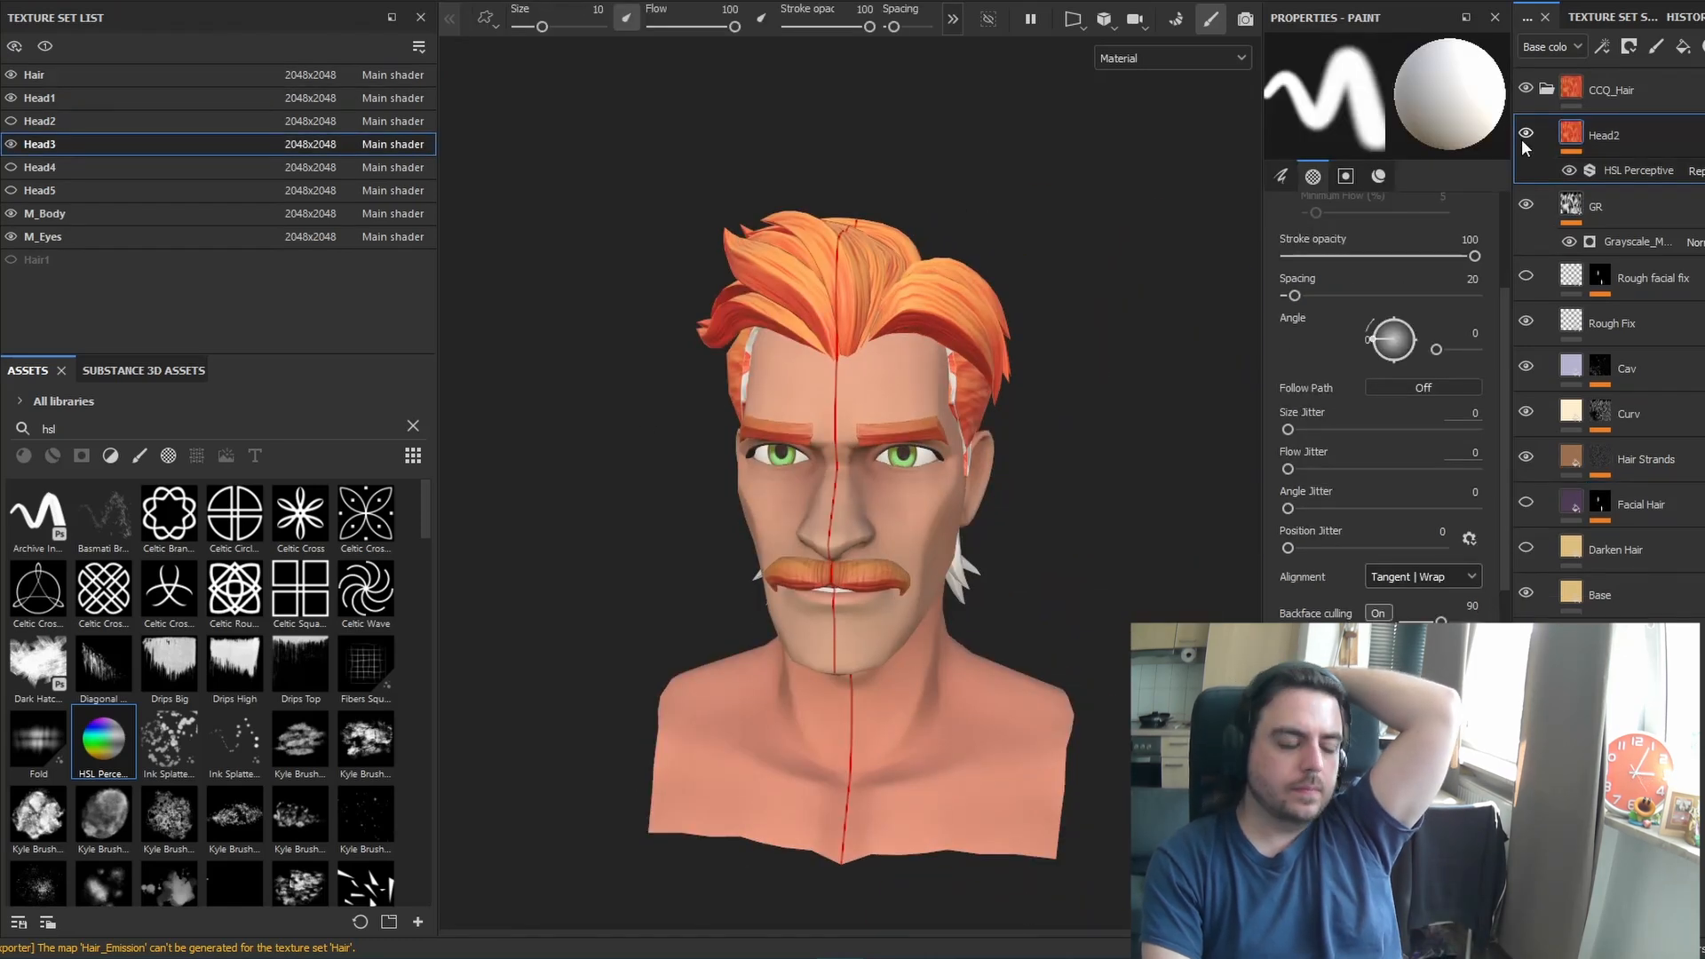
drag(1622, 116, 1623, 125)
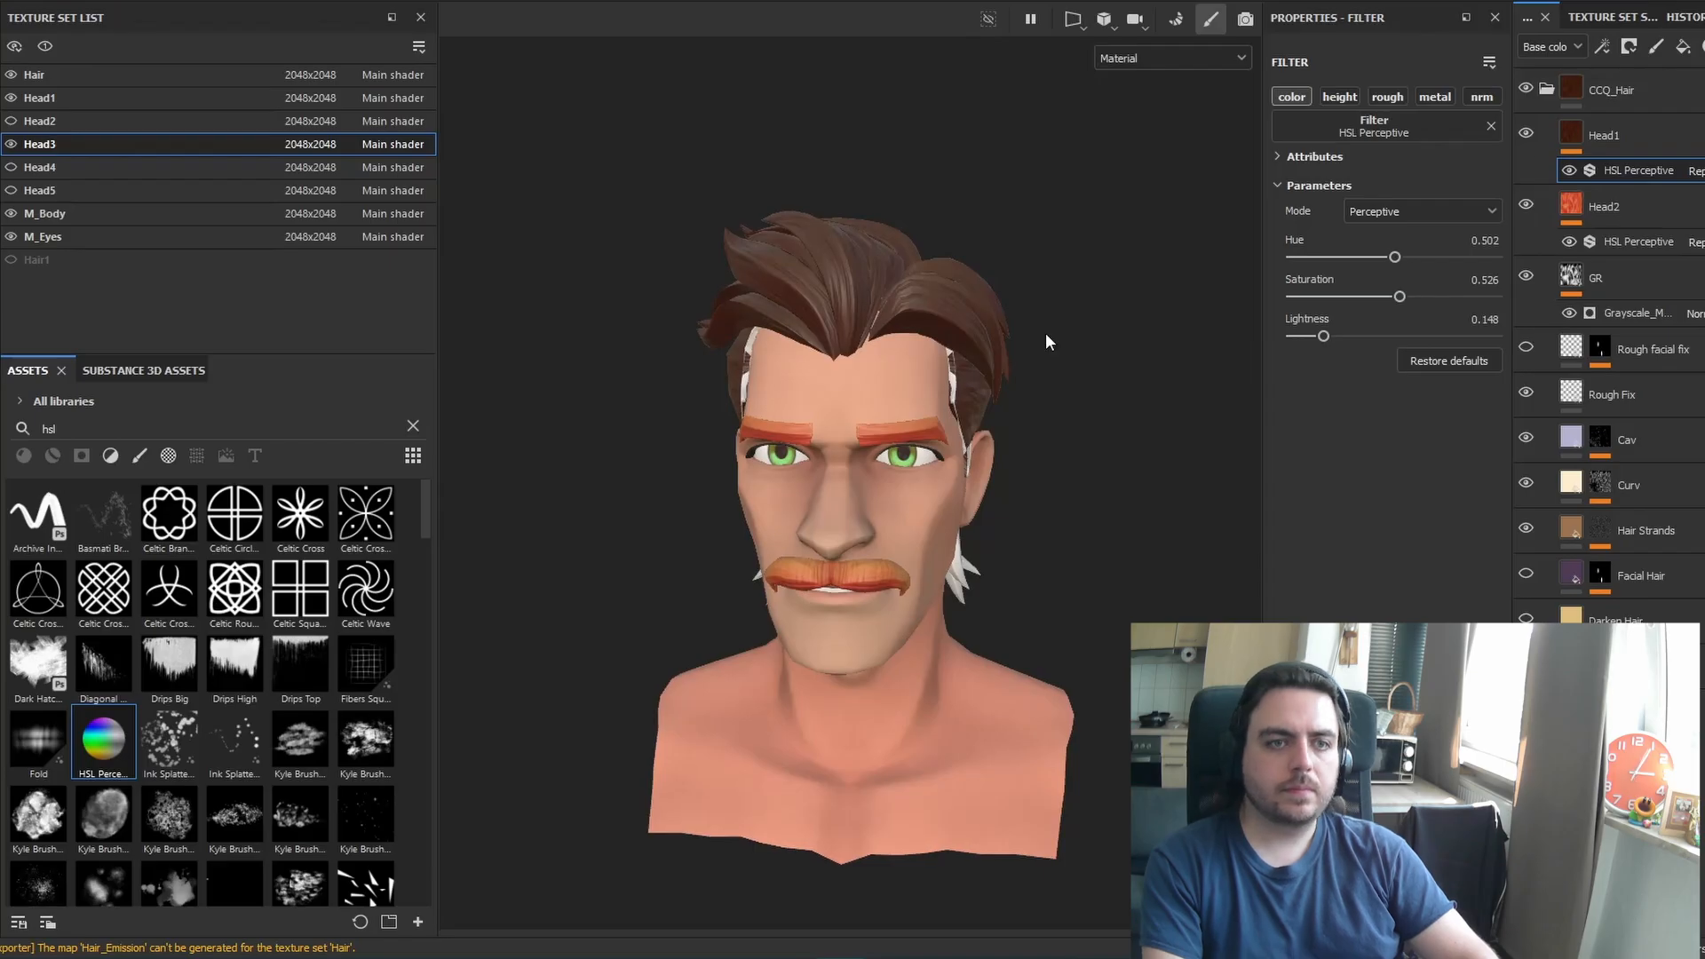
alt+drag(1046, 333, 1053, 332)
Copy Head3's CCQ_Hair folder into the Hair and Head1 texture sets, deleting Head1's old hair folder
click(1660, 140)
click(266, 75)
key(ctrl+v)
click(61, 144)
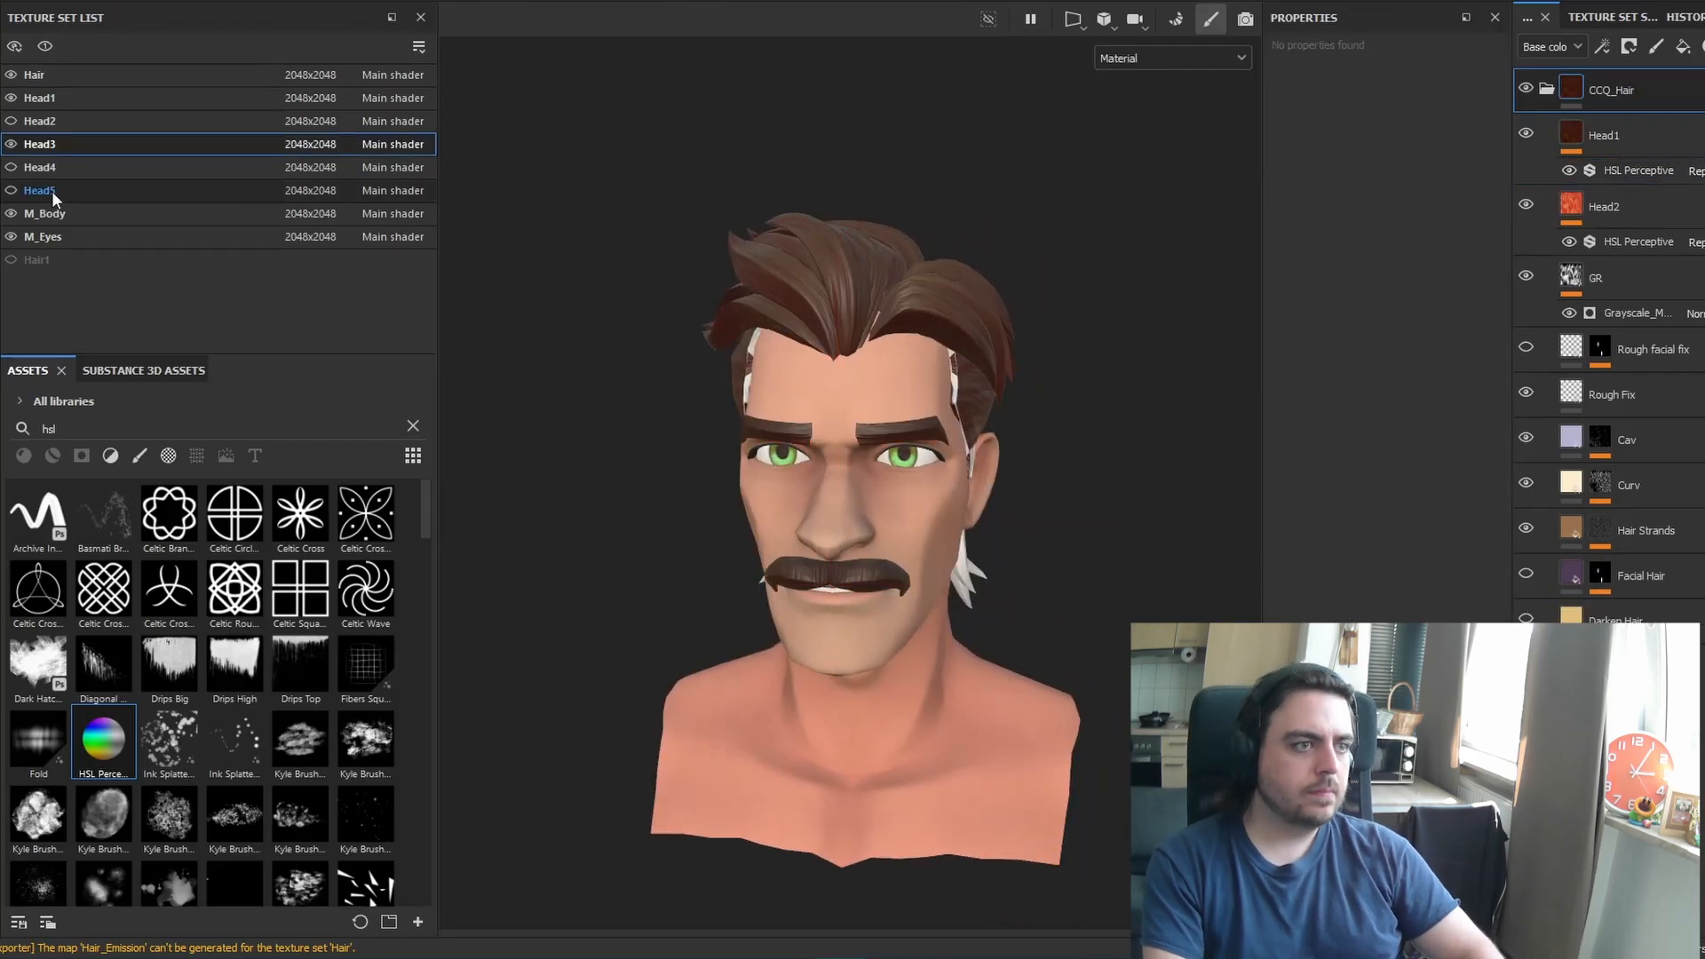
click(53, 97)
key(Delete)
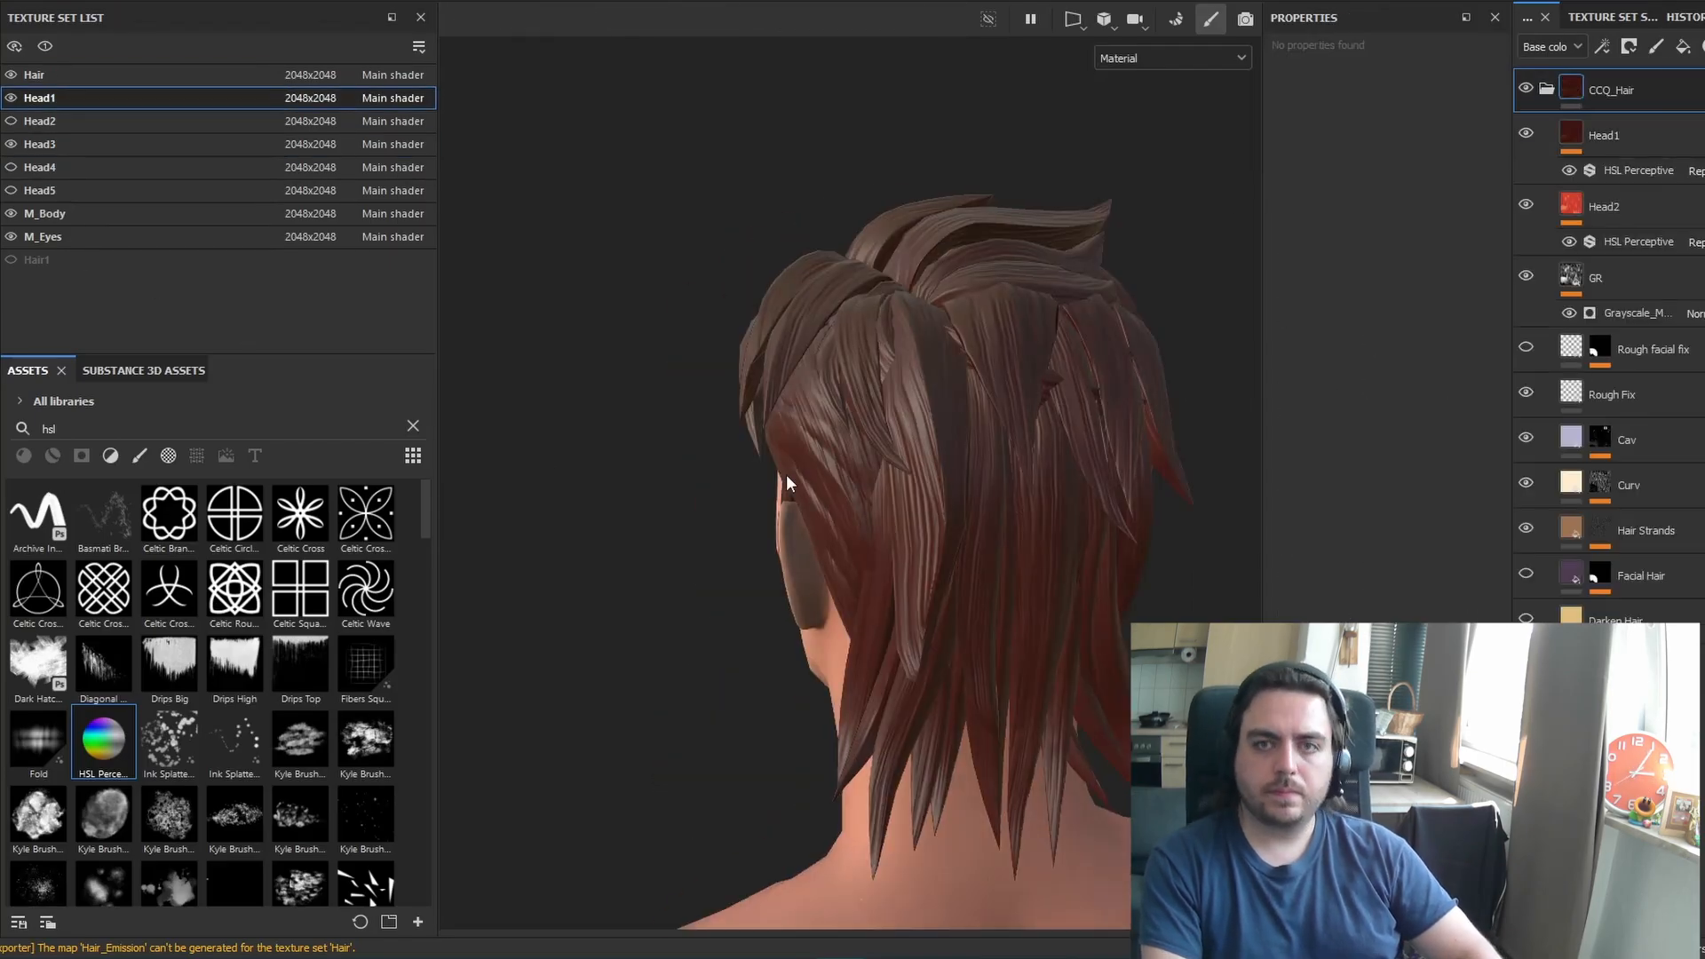
Examine Head1's hair from behind and the side with the Head1 and Head2 color layers off and on
alt+drag(788, 483, 1146, 370)
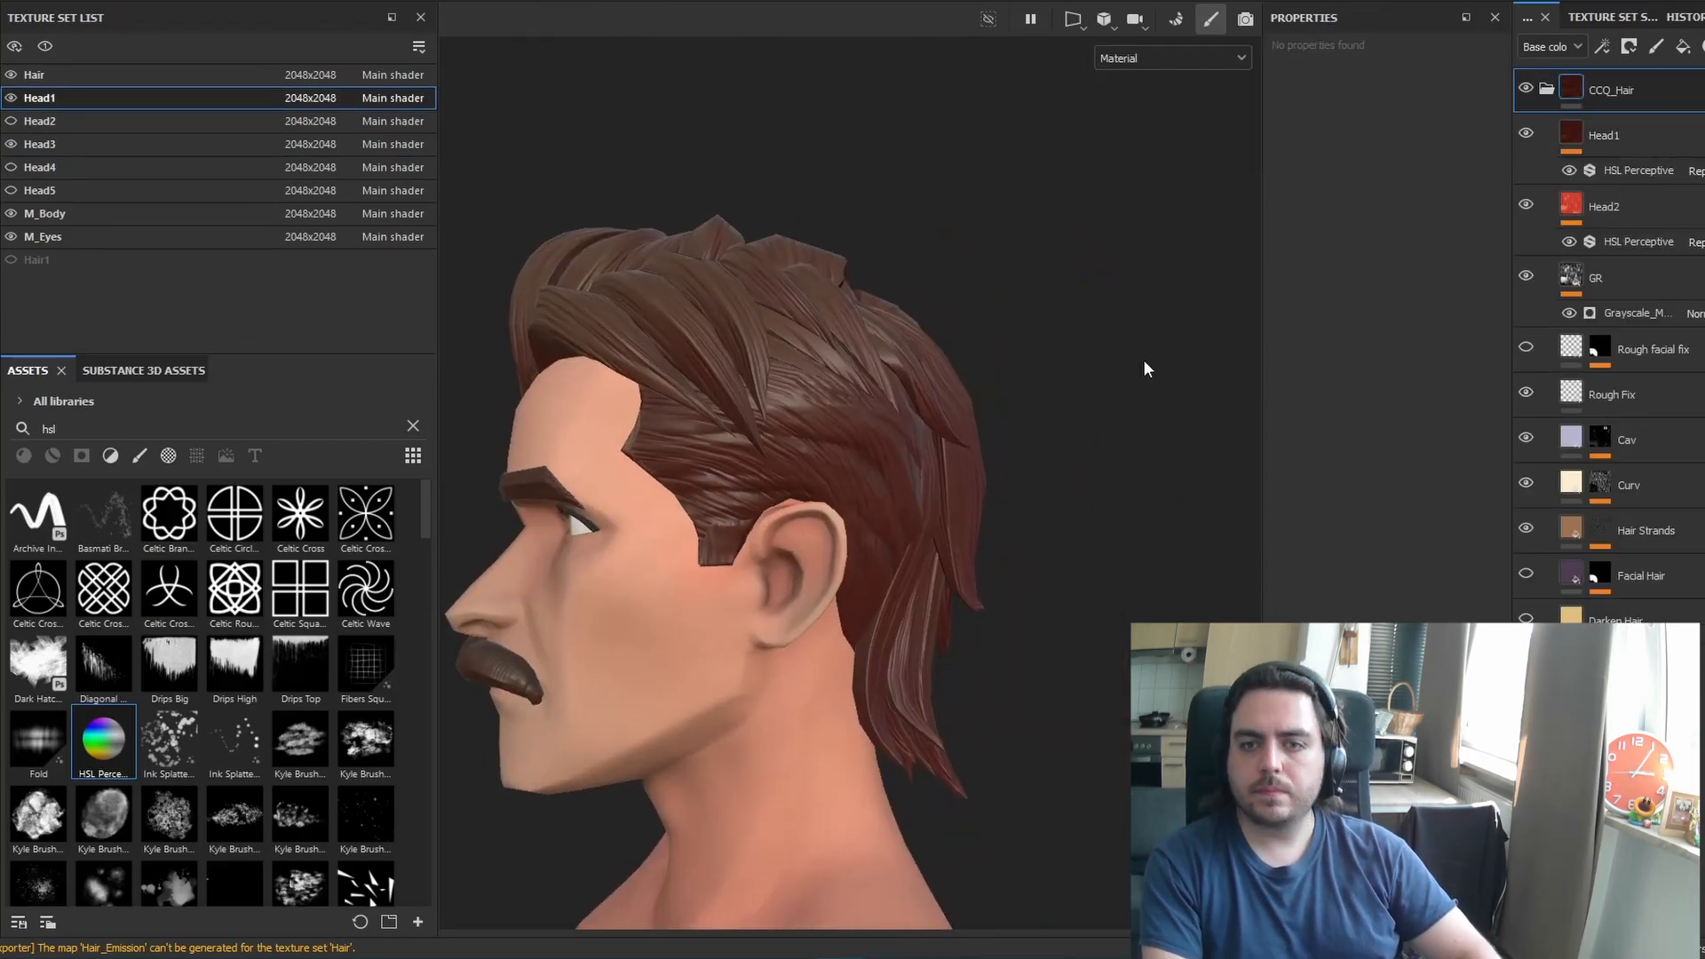
click(1526, 133)
click(1526, 204)
click(1526, 204)
click(1526, 133)
alt+drag(897, 448, 1110, 451)
scroll(823, 452, down, 3)
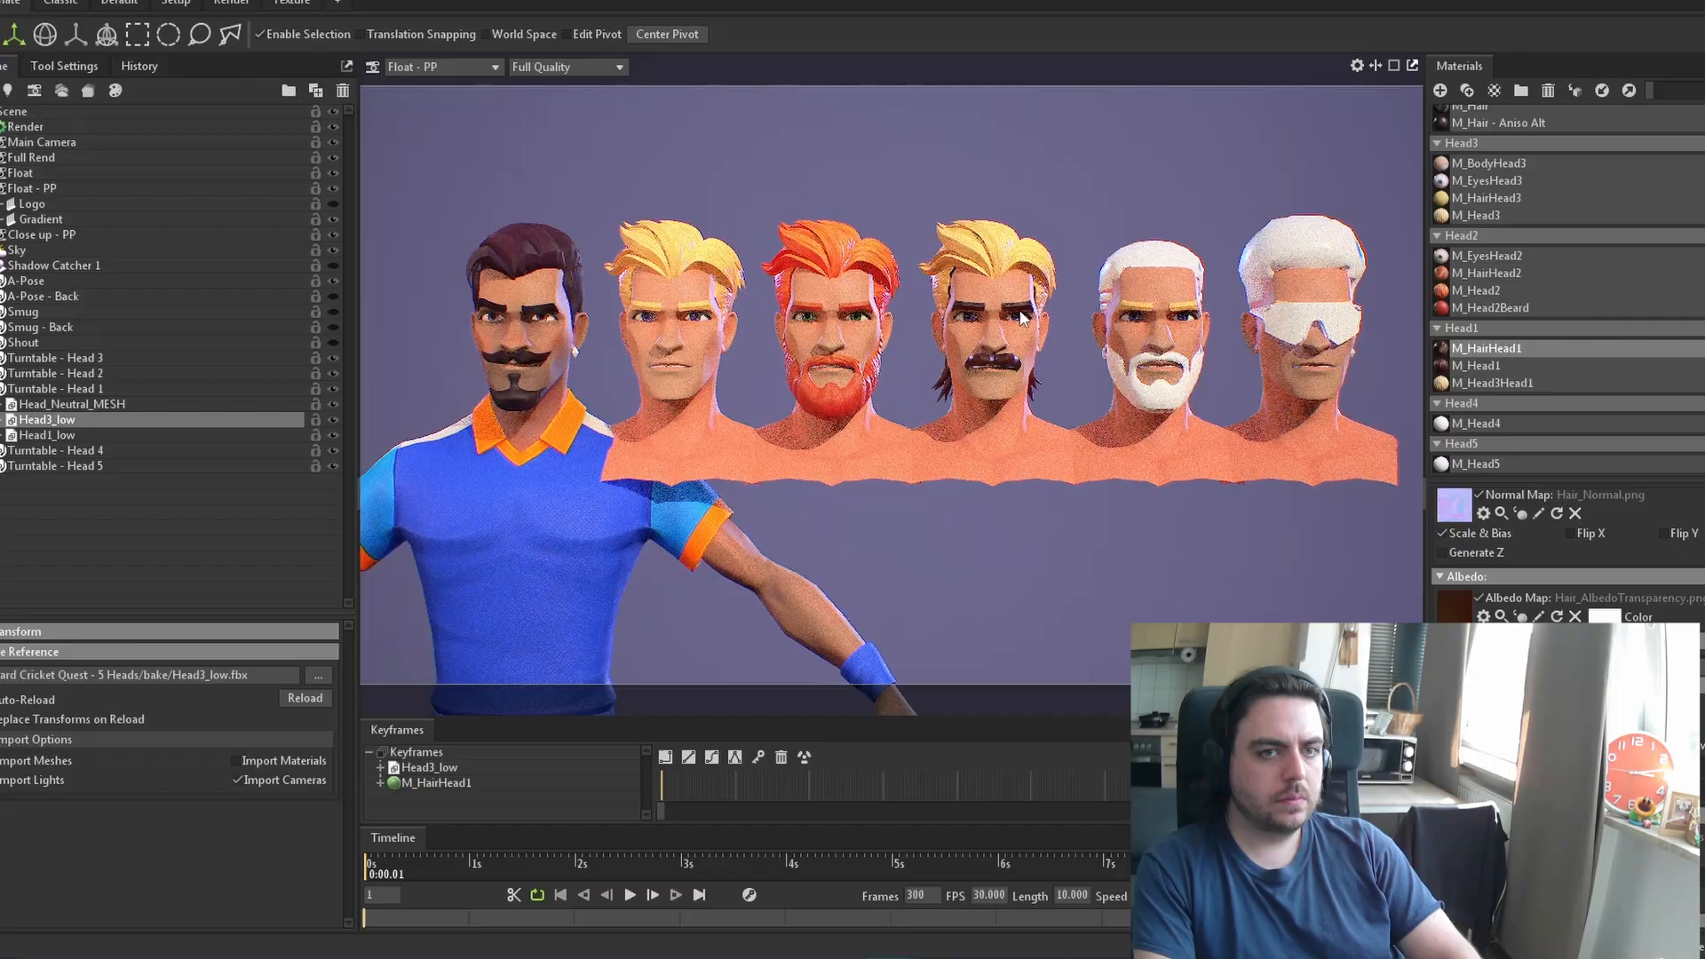
Switch to Marmoset Toolbag, apply M_Head3Head1 to Turntable - Head 1's hair with the brown Head3 albedo map, and scrub the timeline
click(986, 257)
scroll(179, 484, up, 5)
scroll(177, 478, up, 3)
click(3, 419)
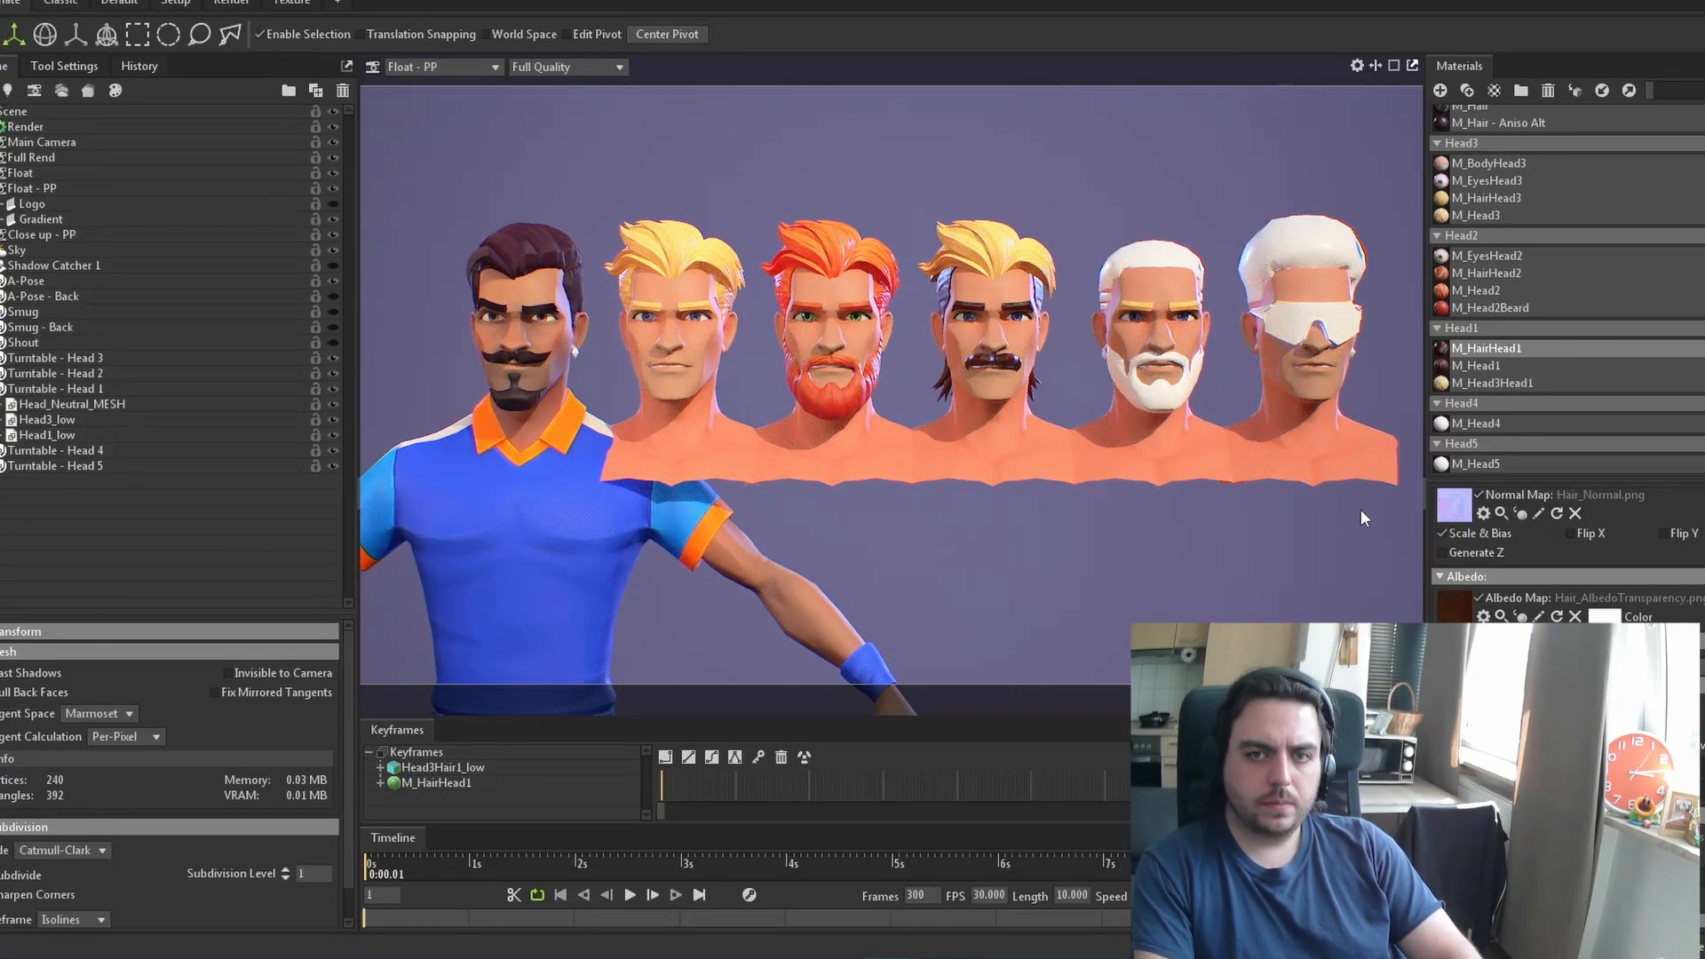
click(1441, 388)
click(1455, 609)
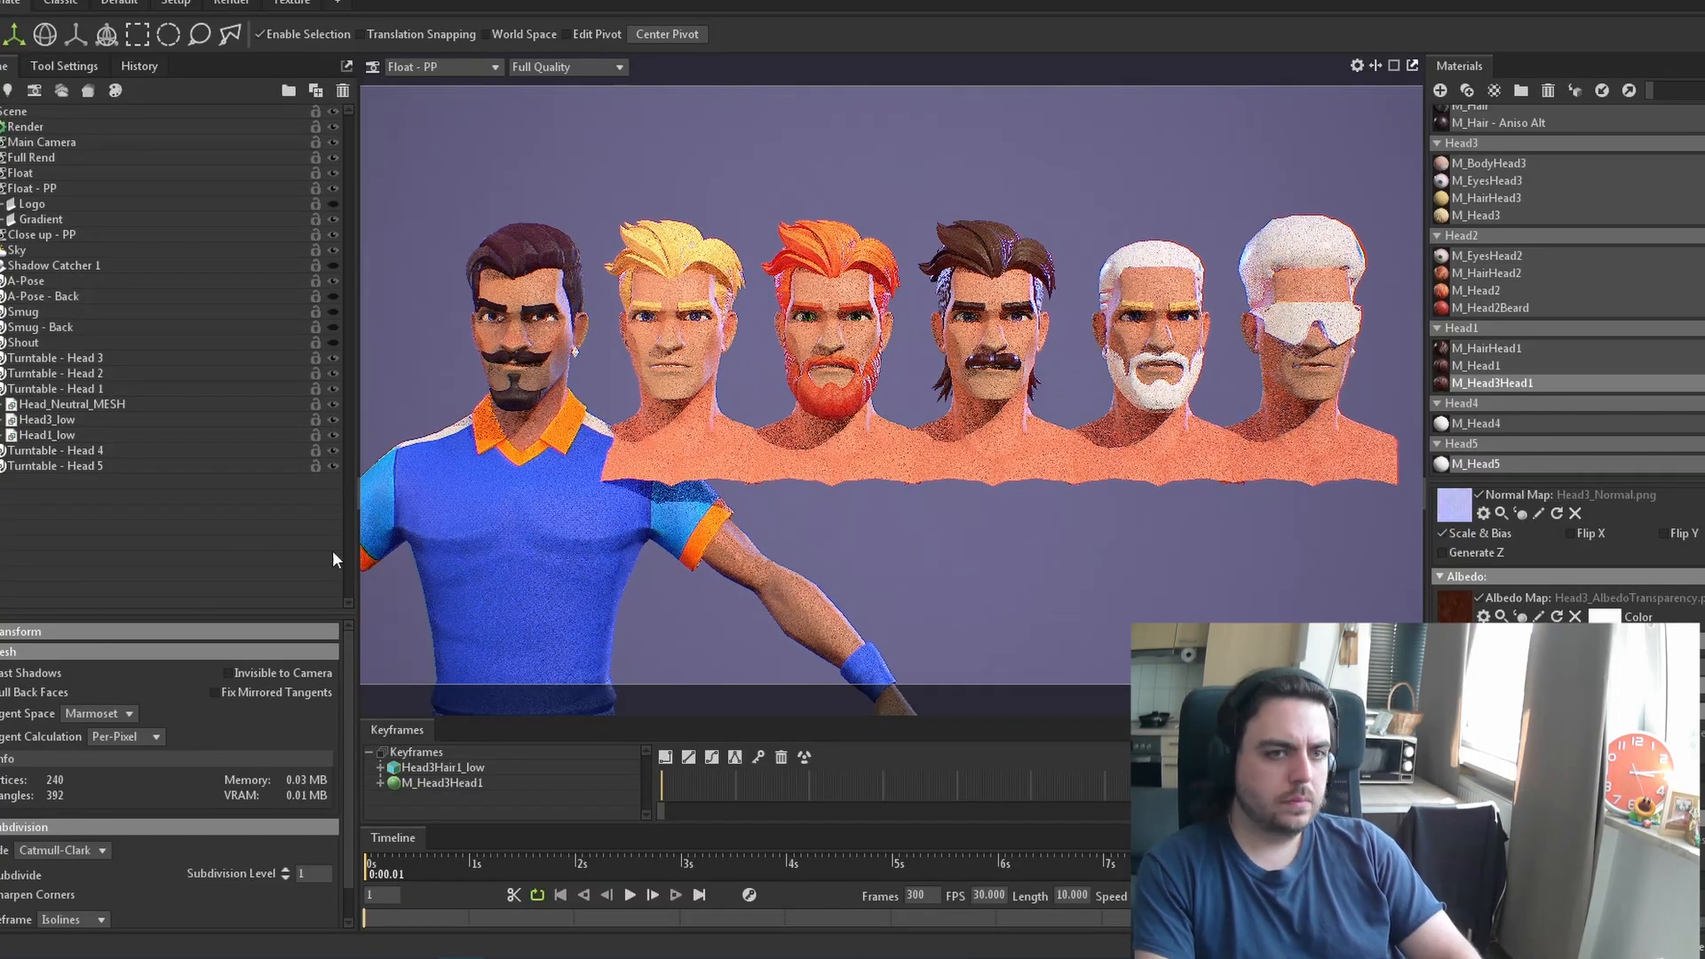
drag(365, 866, 679, 866)
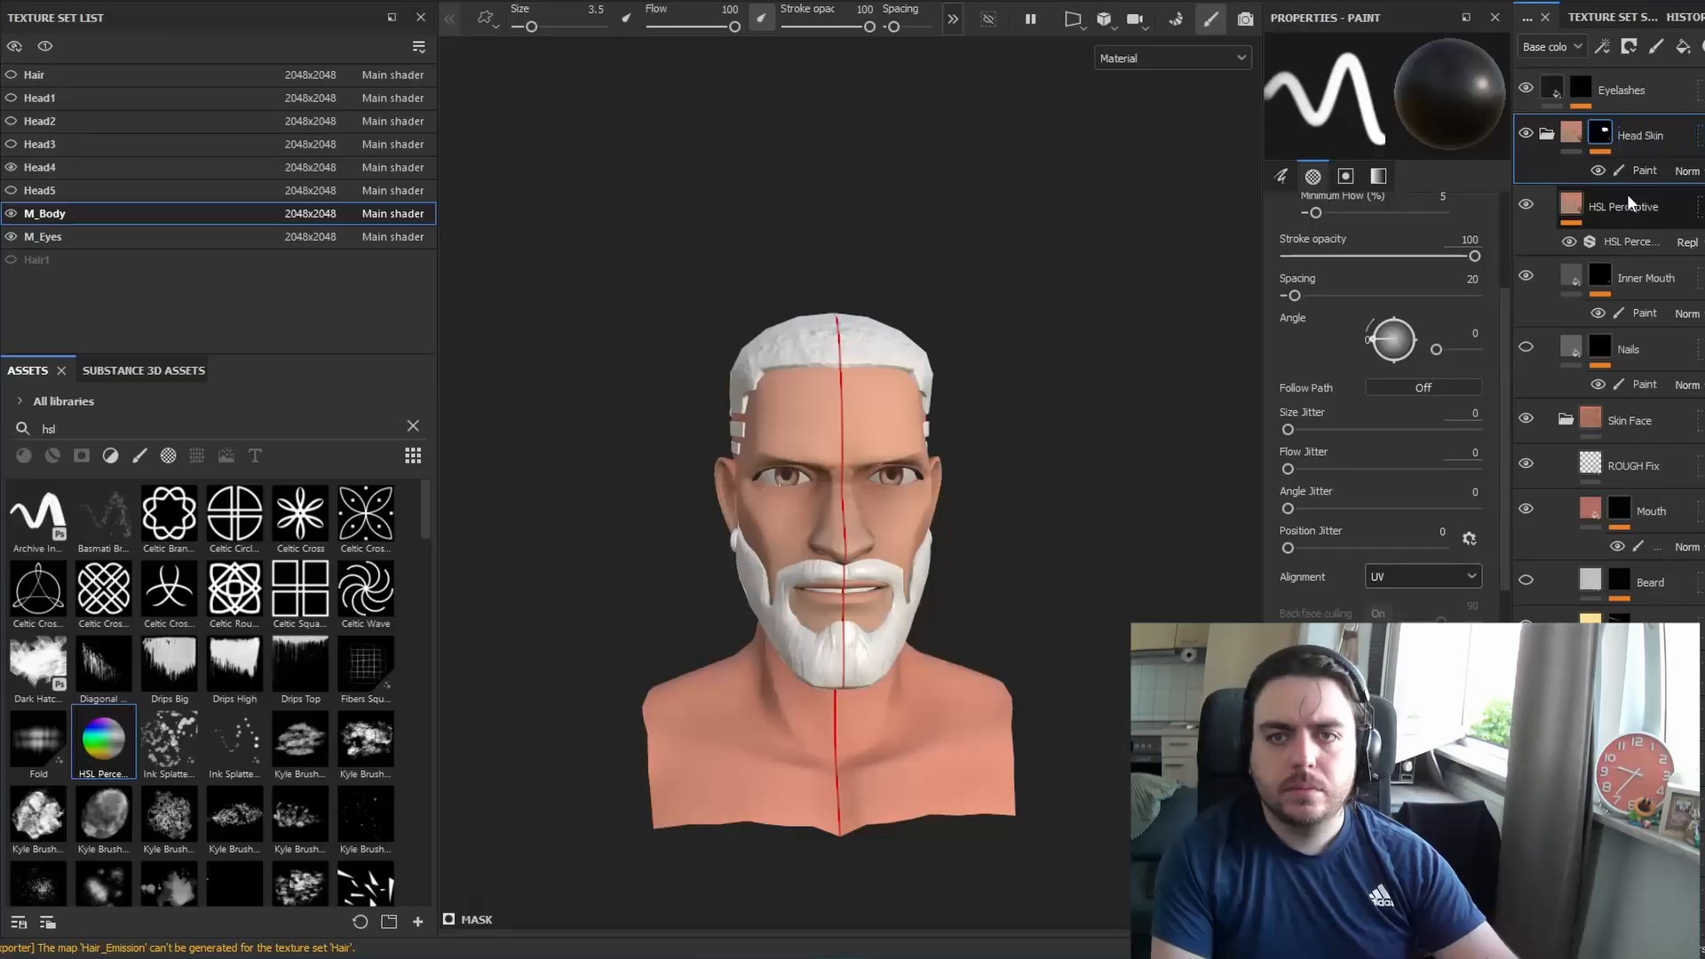
In Substance 3D Painter, rename M_Body's HSL Perceptive layer Head 3 and adjust hue, saturation and lightness on a separate Head 4 layer
click(1609, 220)
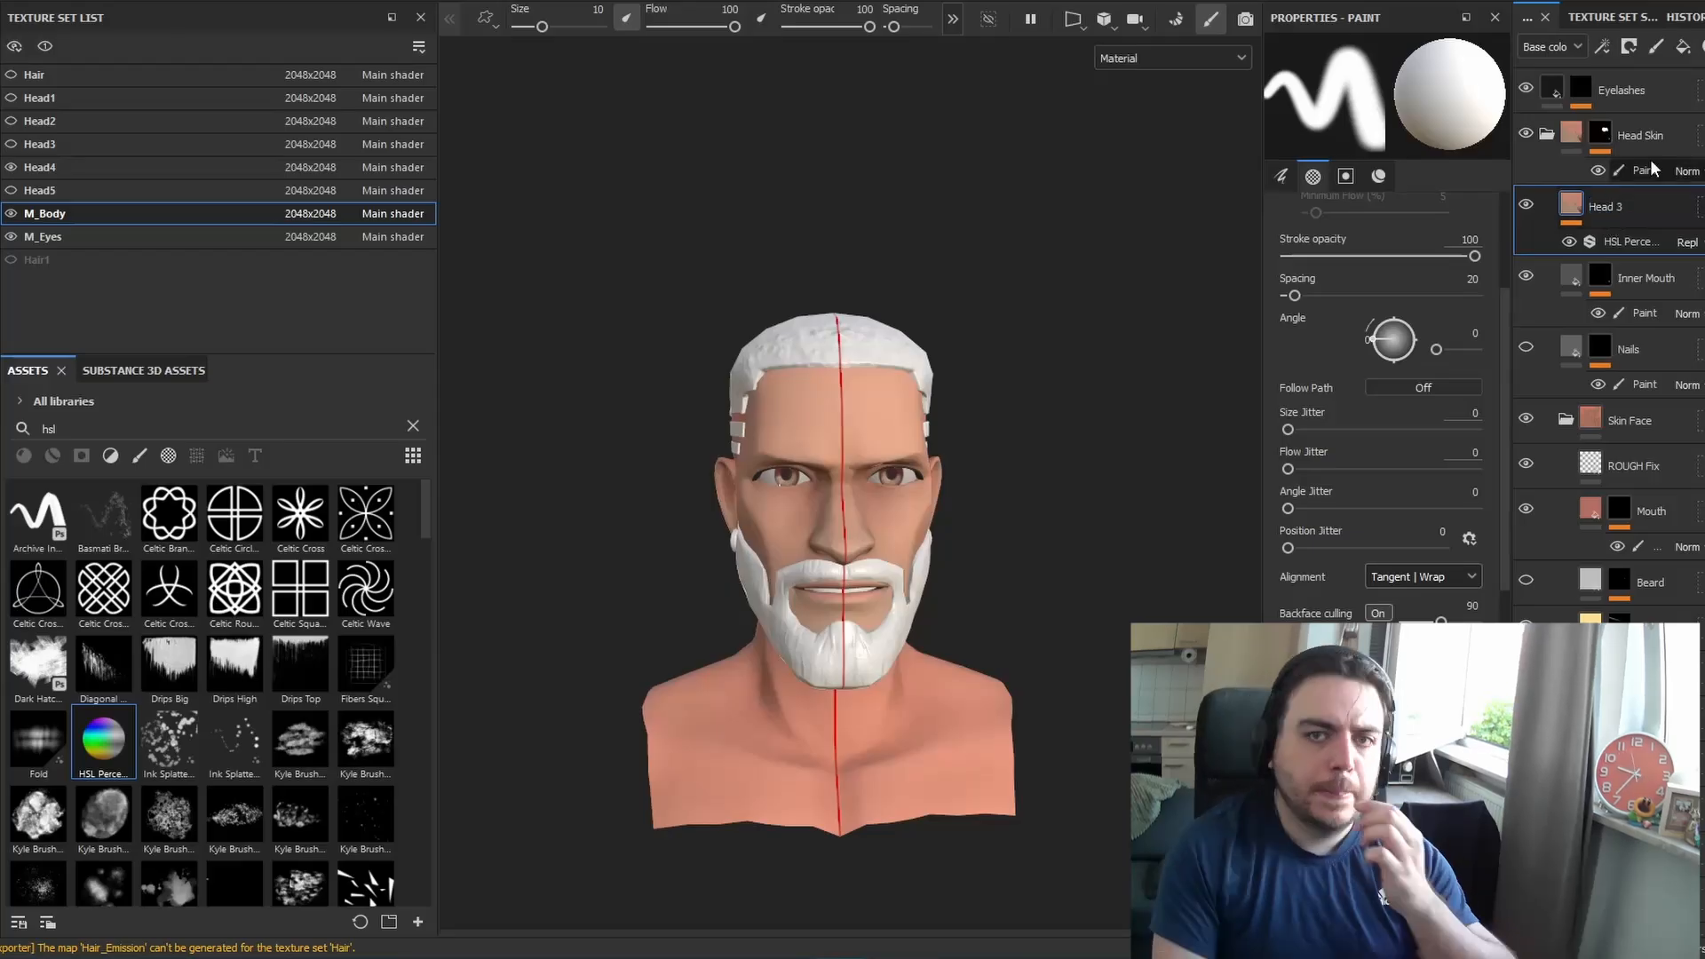
click(1624, 240)
drag(1395, 257, 1500, 276)
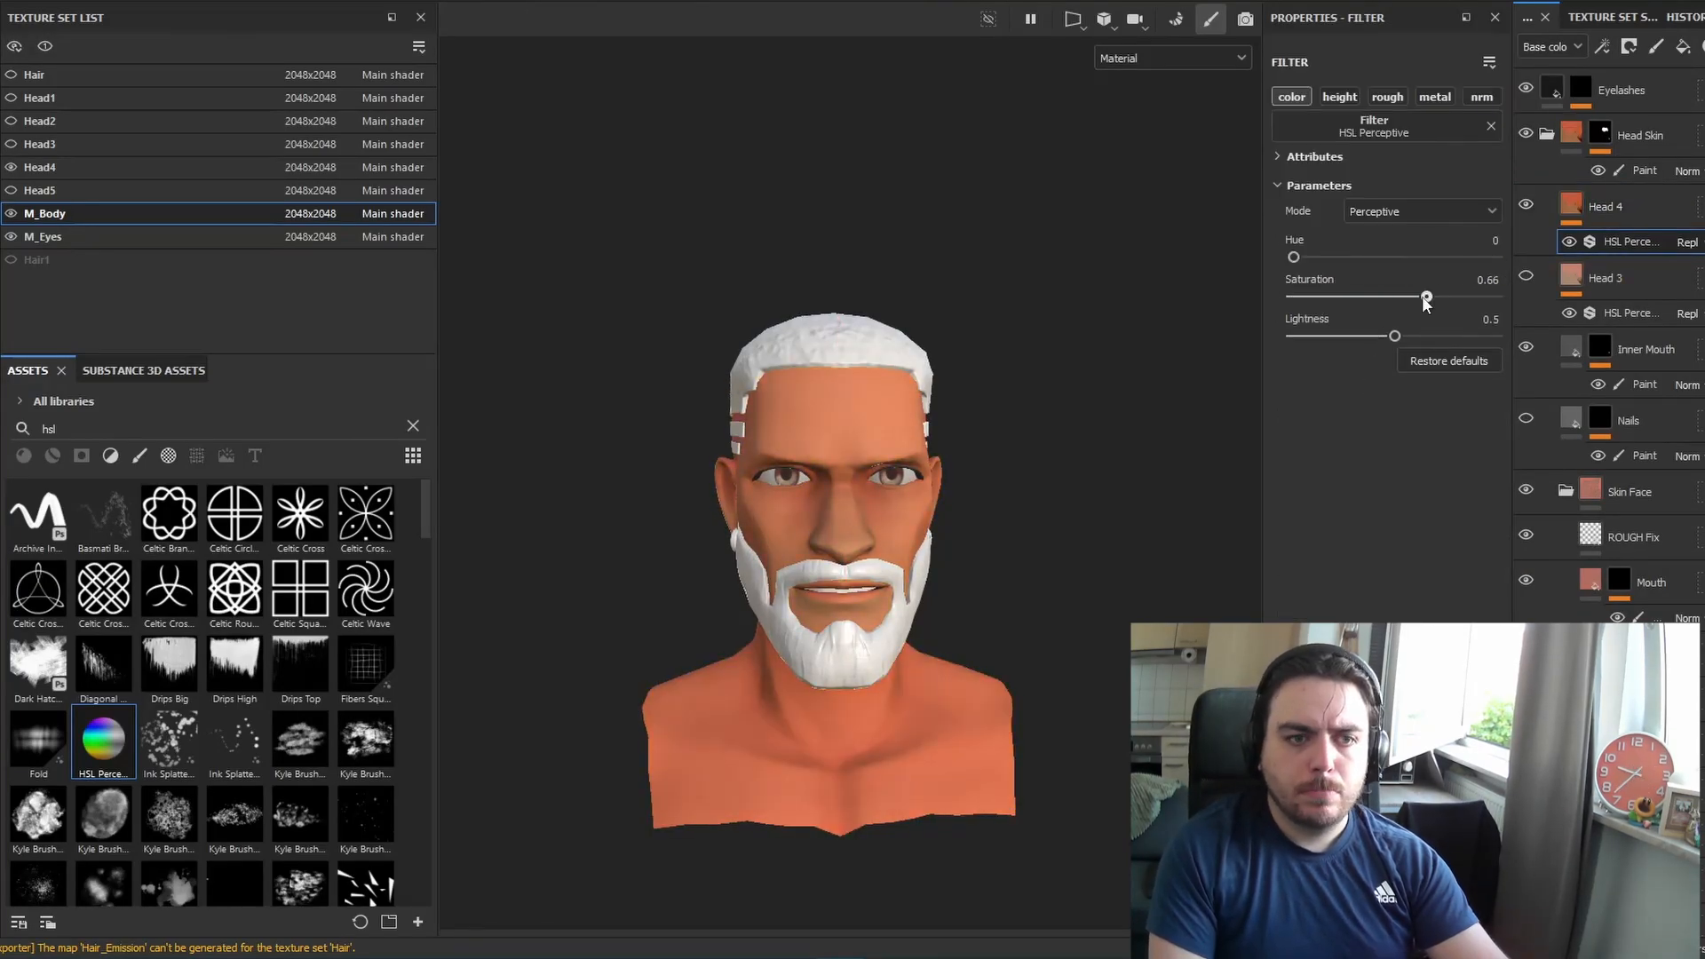
drag(1395, 336, 1420, 298)
drag(1294, 259, 1394, 268)
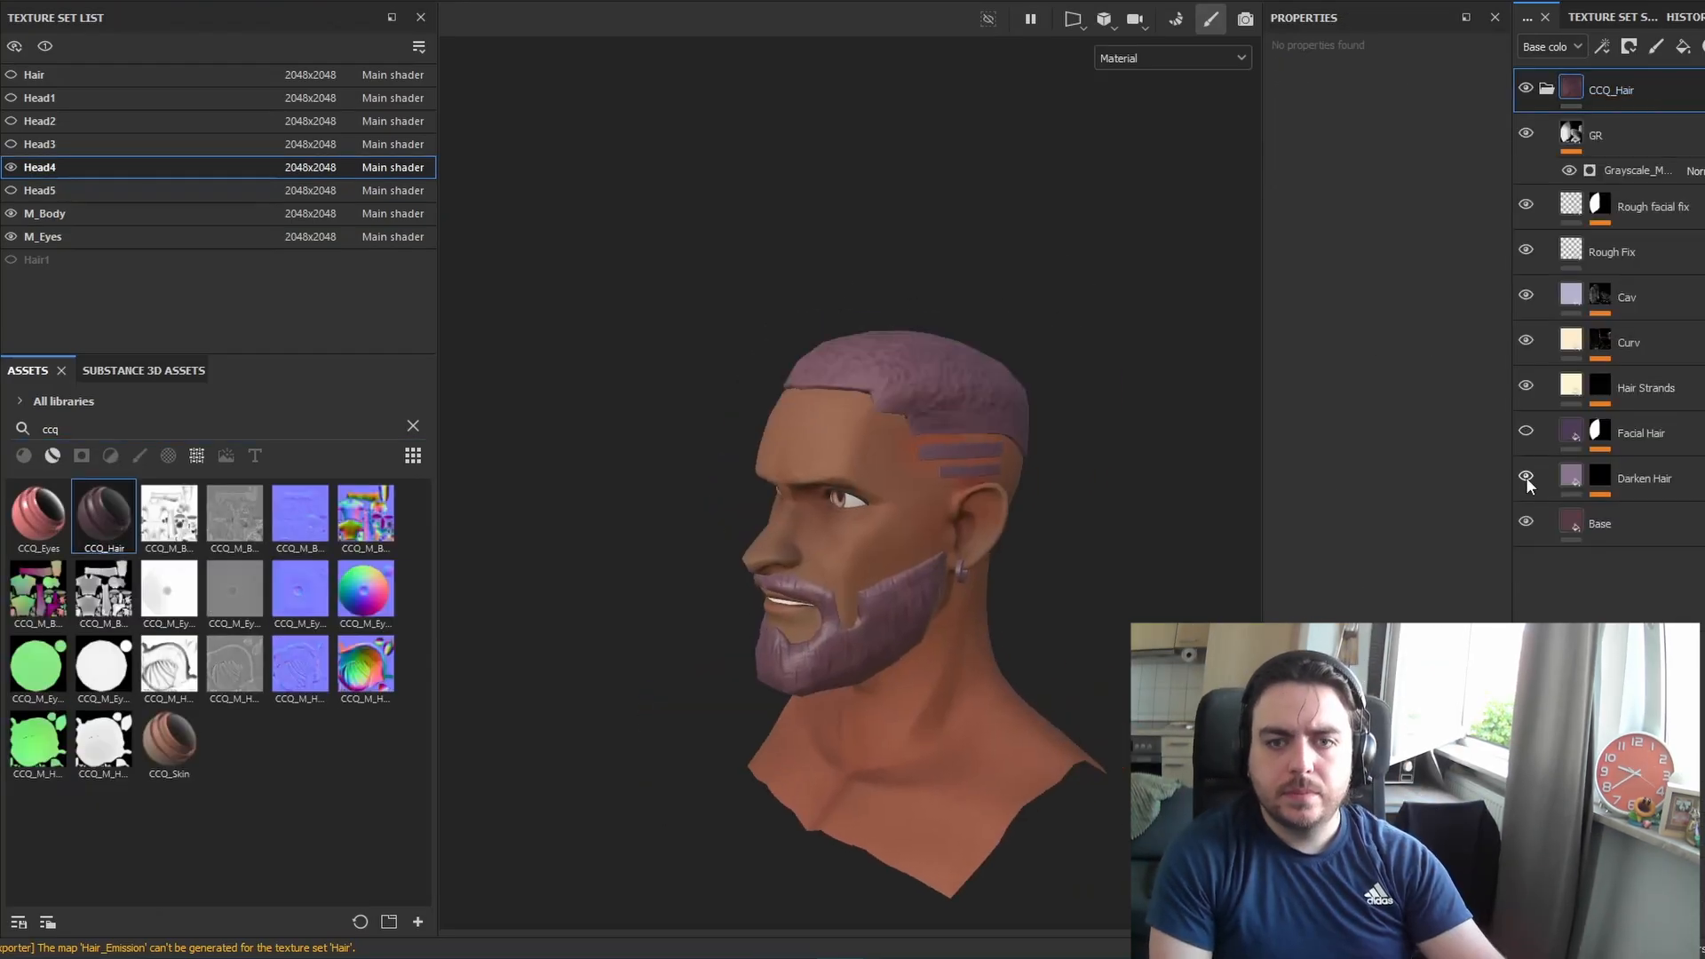
Polygon-fill the beard into the Darken Hair layer's mask on the Head4 texture set
click(1599, 477)
key(4)
click(891, 621)
key(1)
alt+drag(730, 472, 697, 472)
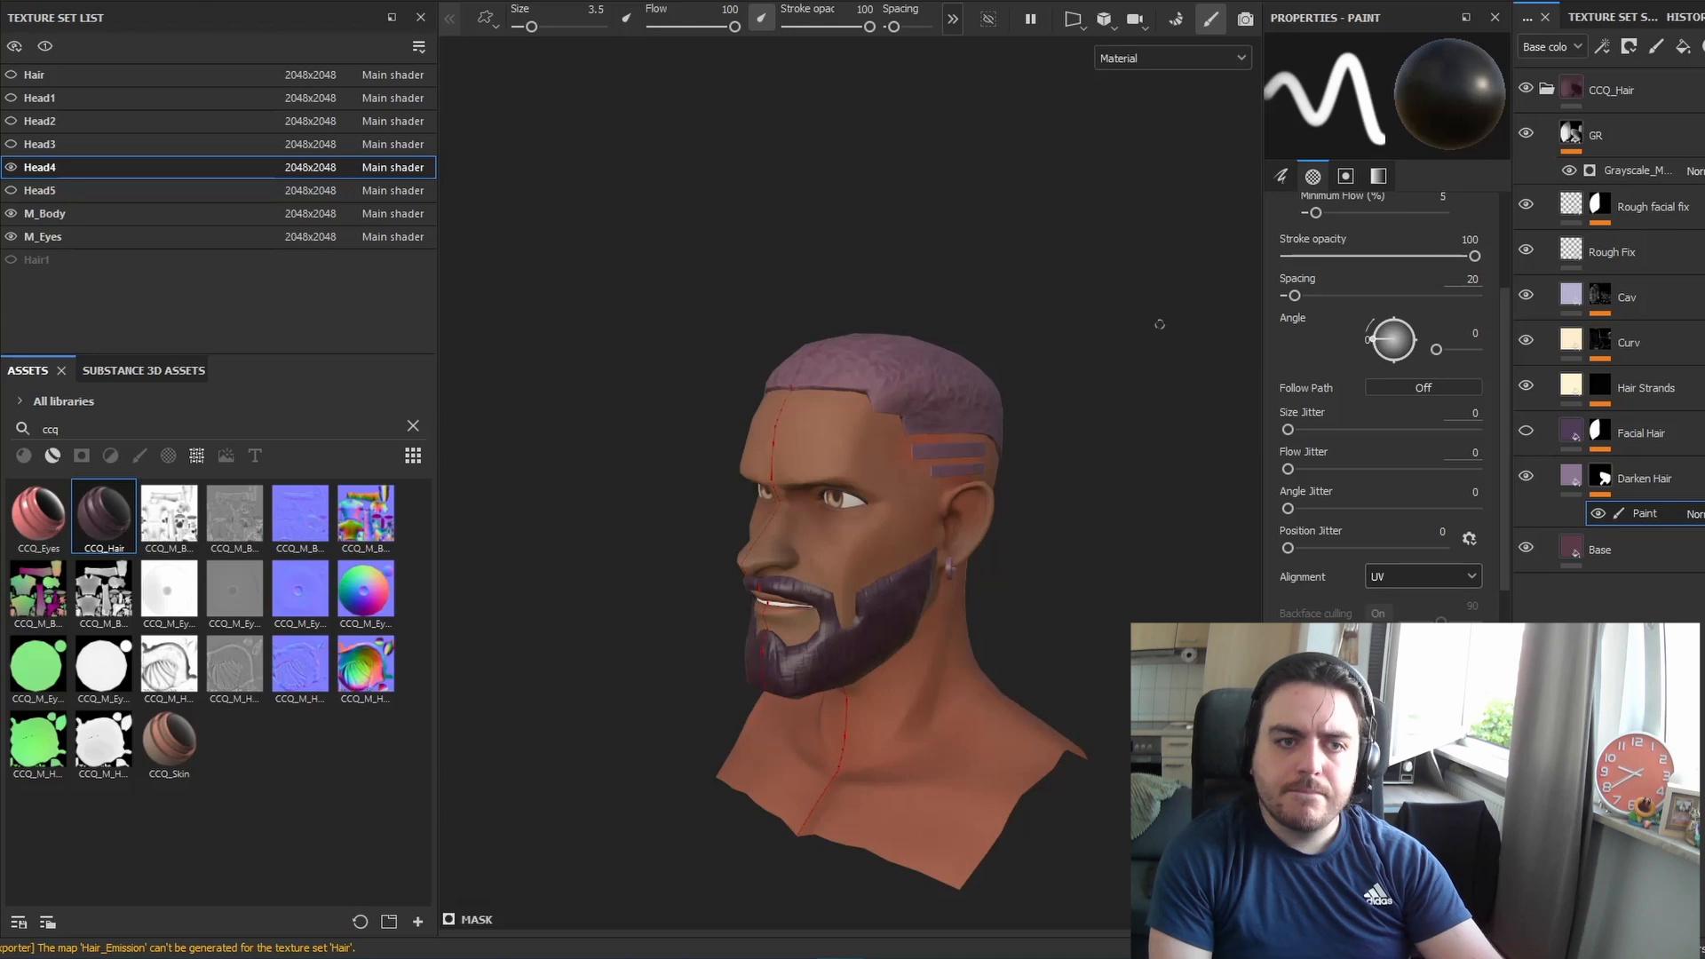
Add a white mask to Head4's CCQ_Hair folder, mask out the earring, and search the assets for "hue"
right_click(1630, 96)
click(1662, 109)
key(4)
key(1)
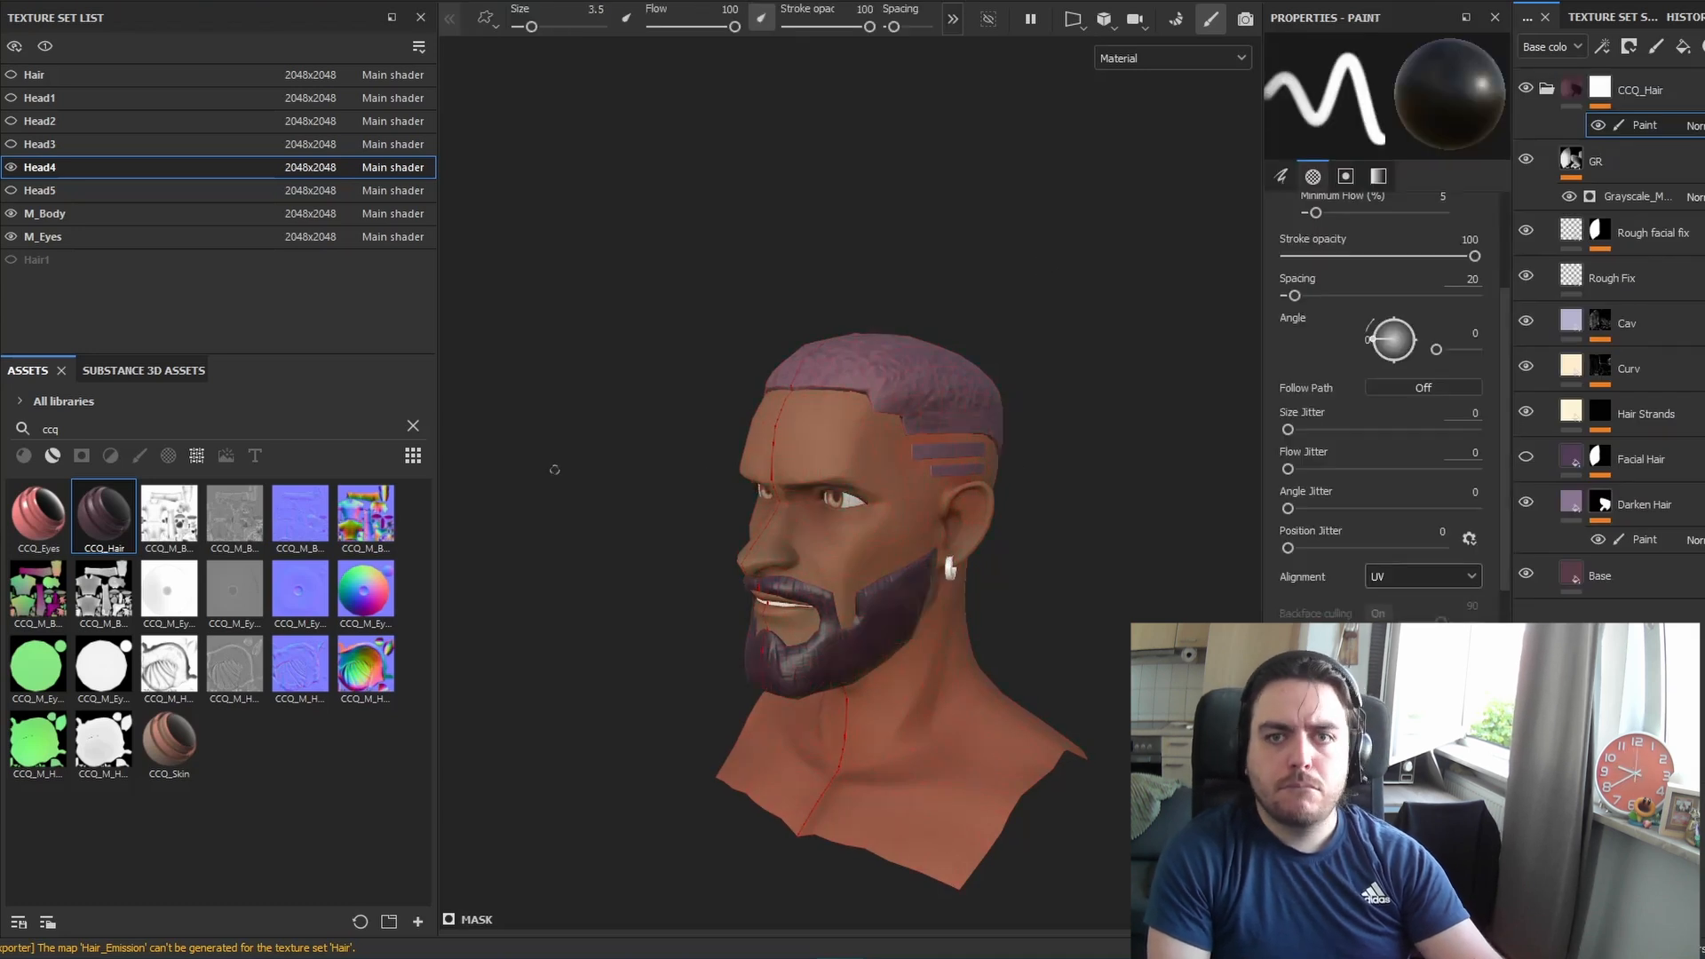
mouse_move(658, 468)
alt+mouse_down()
mouse_move(1113, 365)
mouse_move(877, 415)
mouse_move(675, 417)
alt+mouse_up()
click(412, 426)
text(hue)
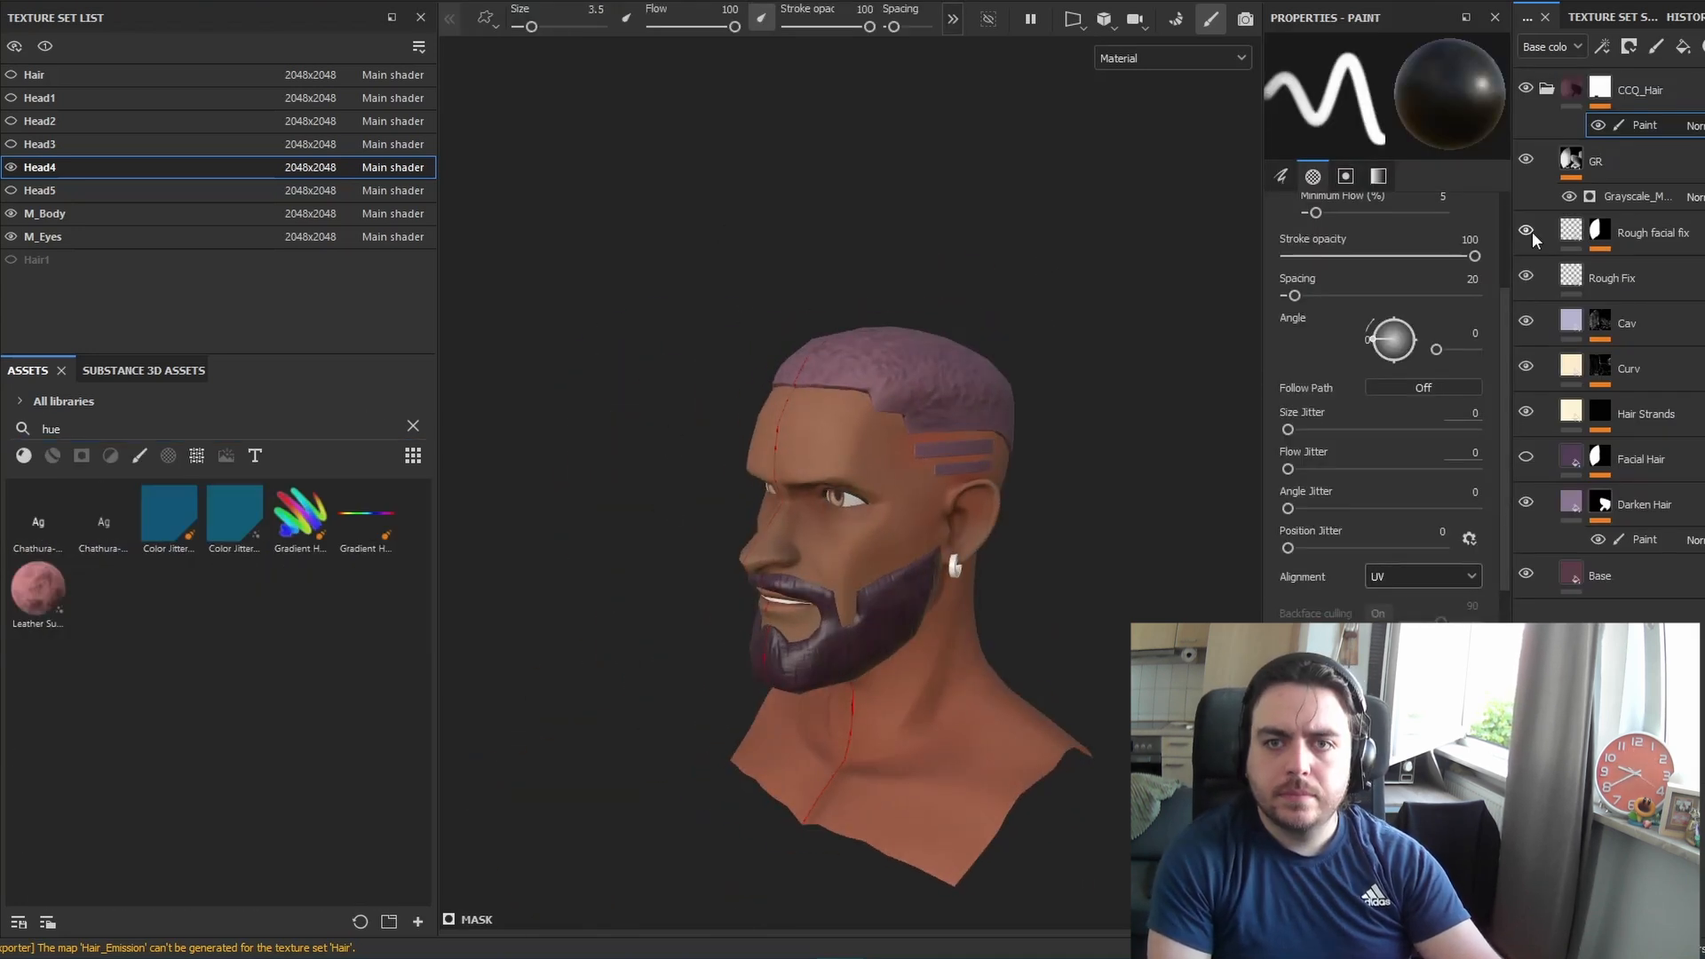
Reset the Rough facial fix layer's mask, polygon-fill the beard into it, and select the Rough Fix layer
right_click(1597, 233)
click(1556, 163)
key(4)
click(888, 622)
key(1)
alt+drag(888, 622, 916, 611)
click(1572, 304)
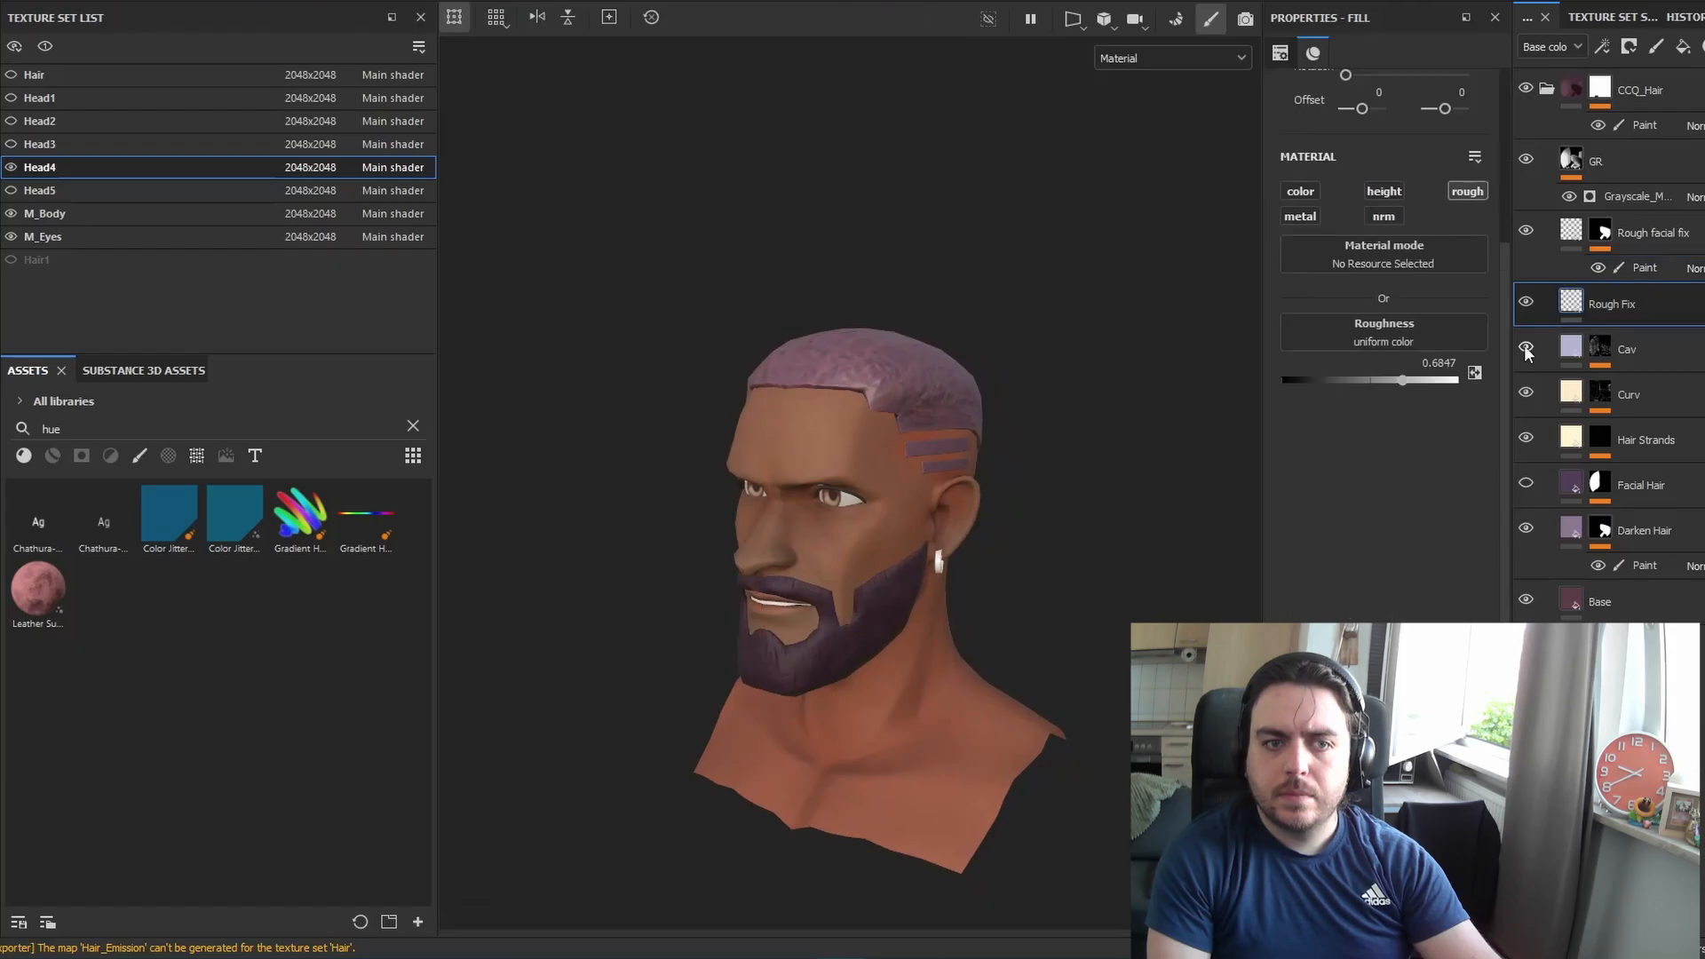
alt+drag(1110, 471, 1181, 426)
alt+right_drag(1182, 426, 1402, 421)
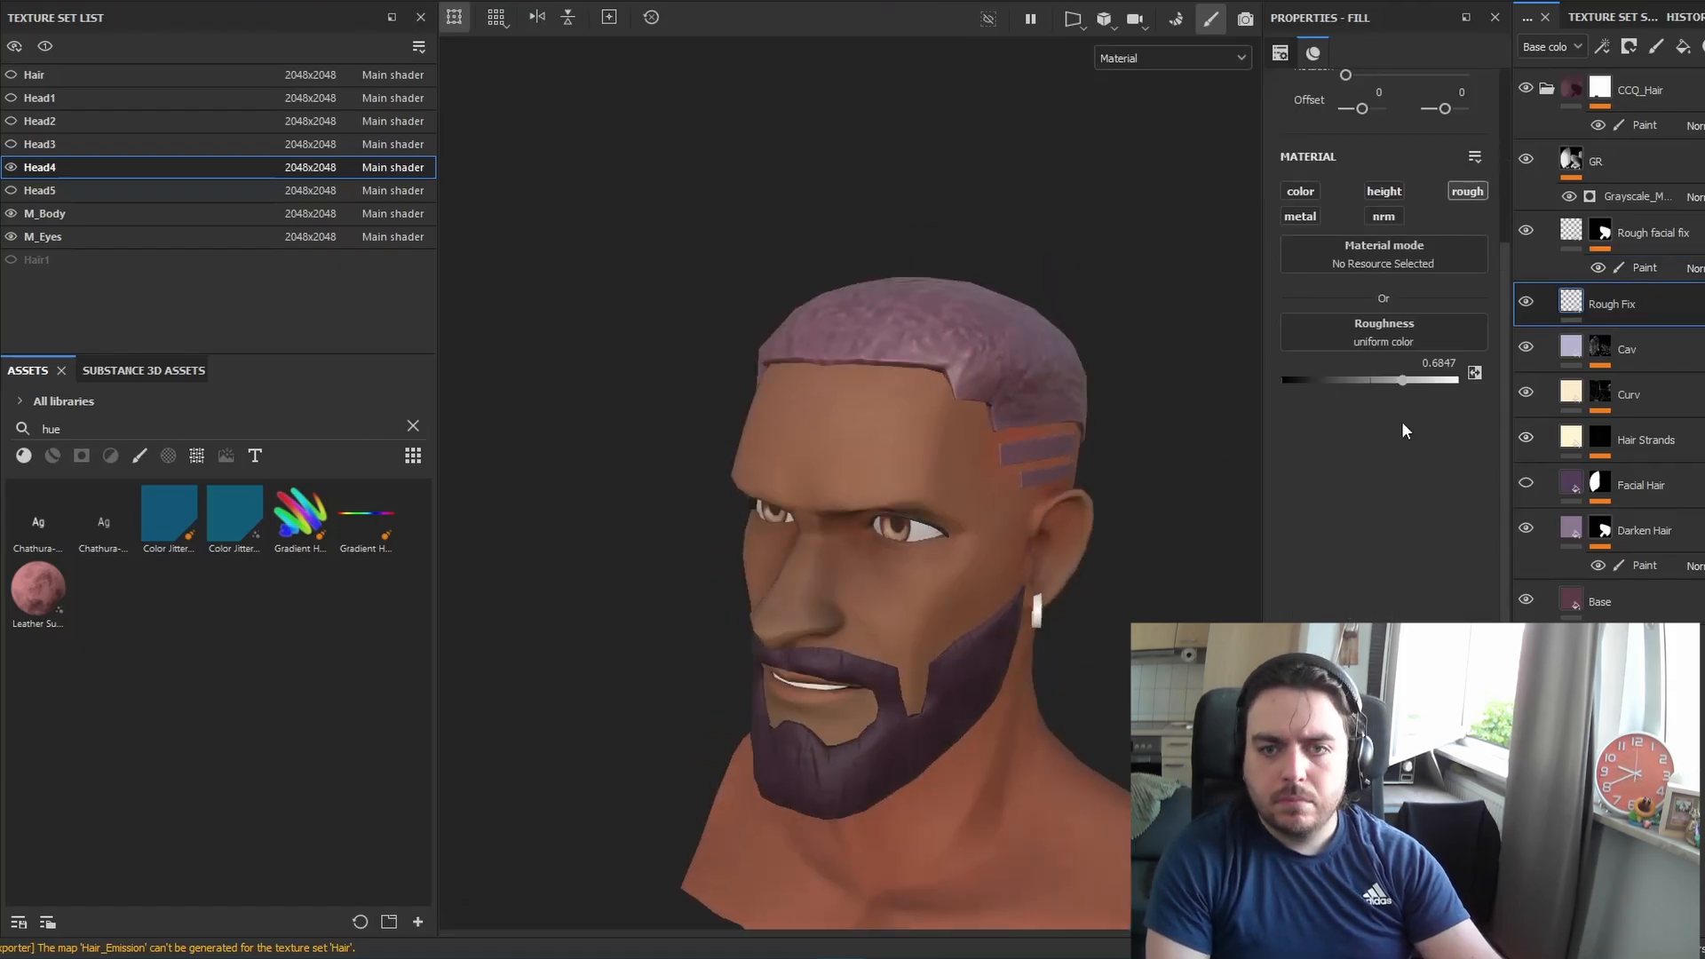
Hide Darken Hair, show Facial Hair, and redo the Facial Hair mask so it covers the beard
click(1526, 529)
click(1600, 483)
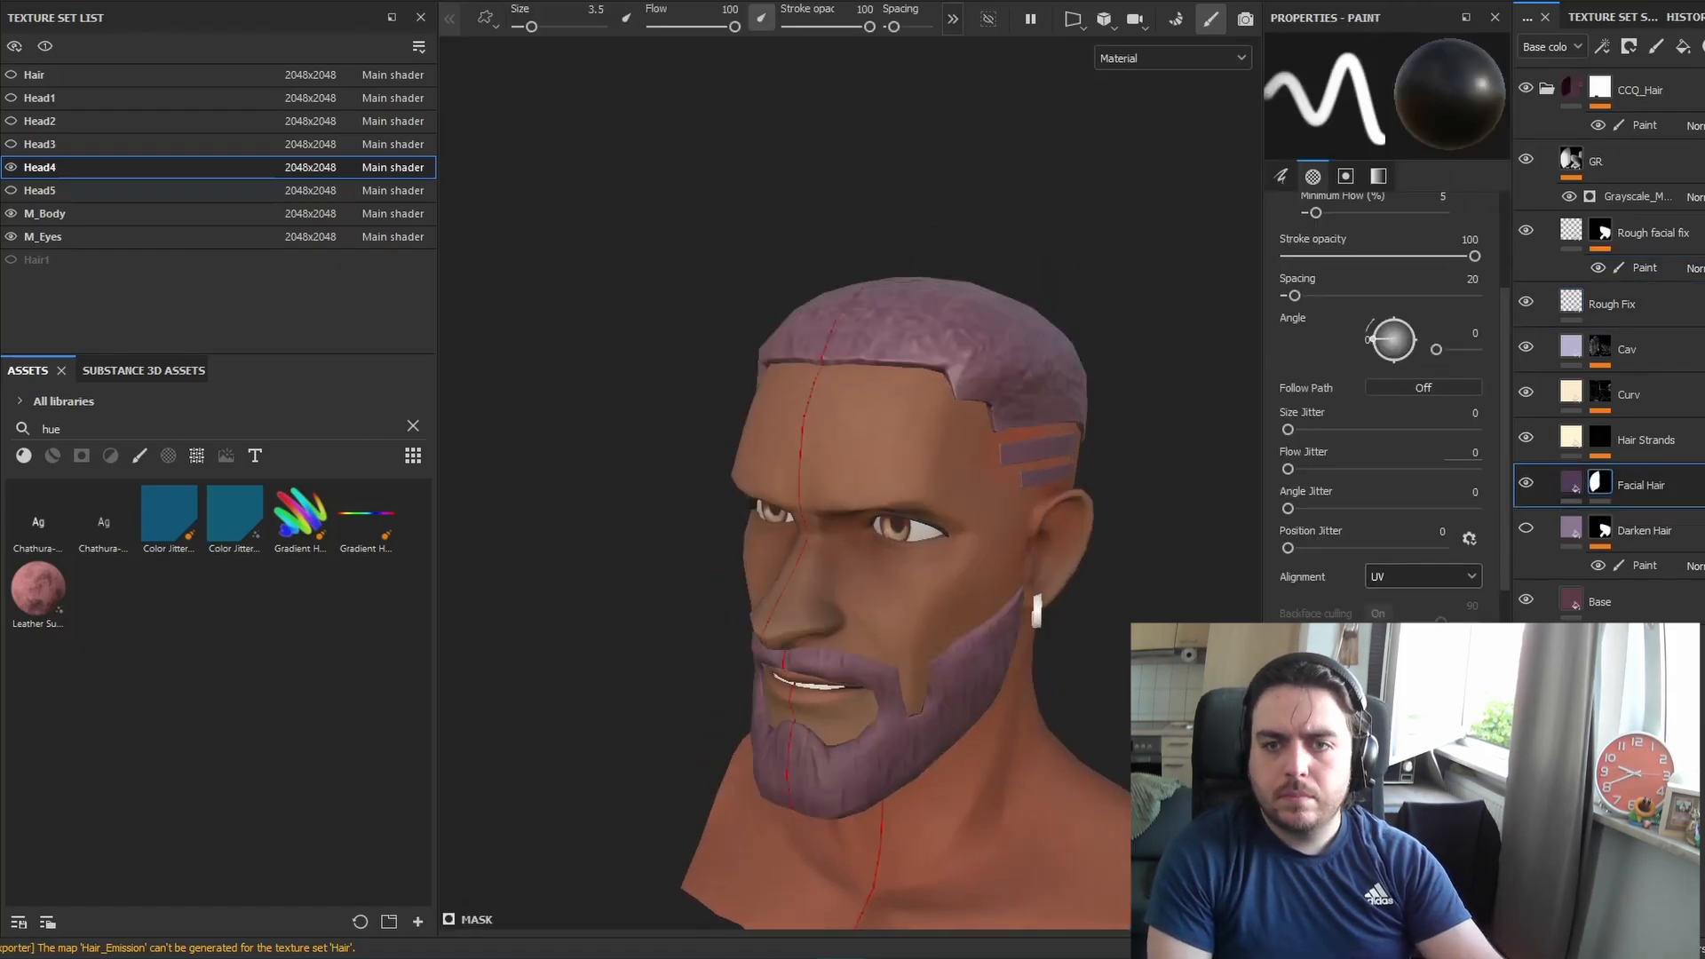
right_click(1600, 493)
click(1581, 524)
key(4)
click(967, 697)
key(1)
Search the assets for "hsl", add an HSL Perceptive filter above GR in Head4's CCQ_Hair folder, and adjust its hue and saturation
double_click(178, 428)
text(hsl)
drag(104, 739, 1623, 161)
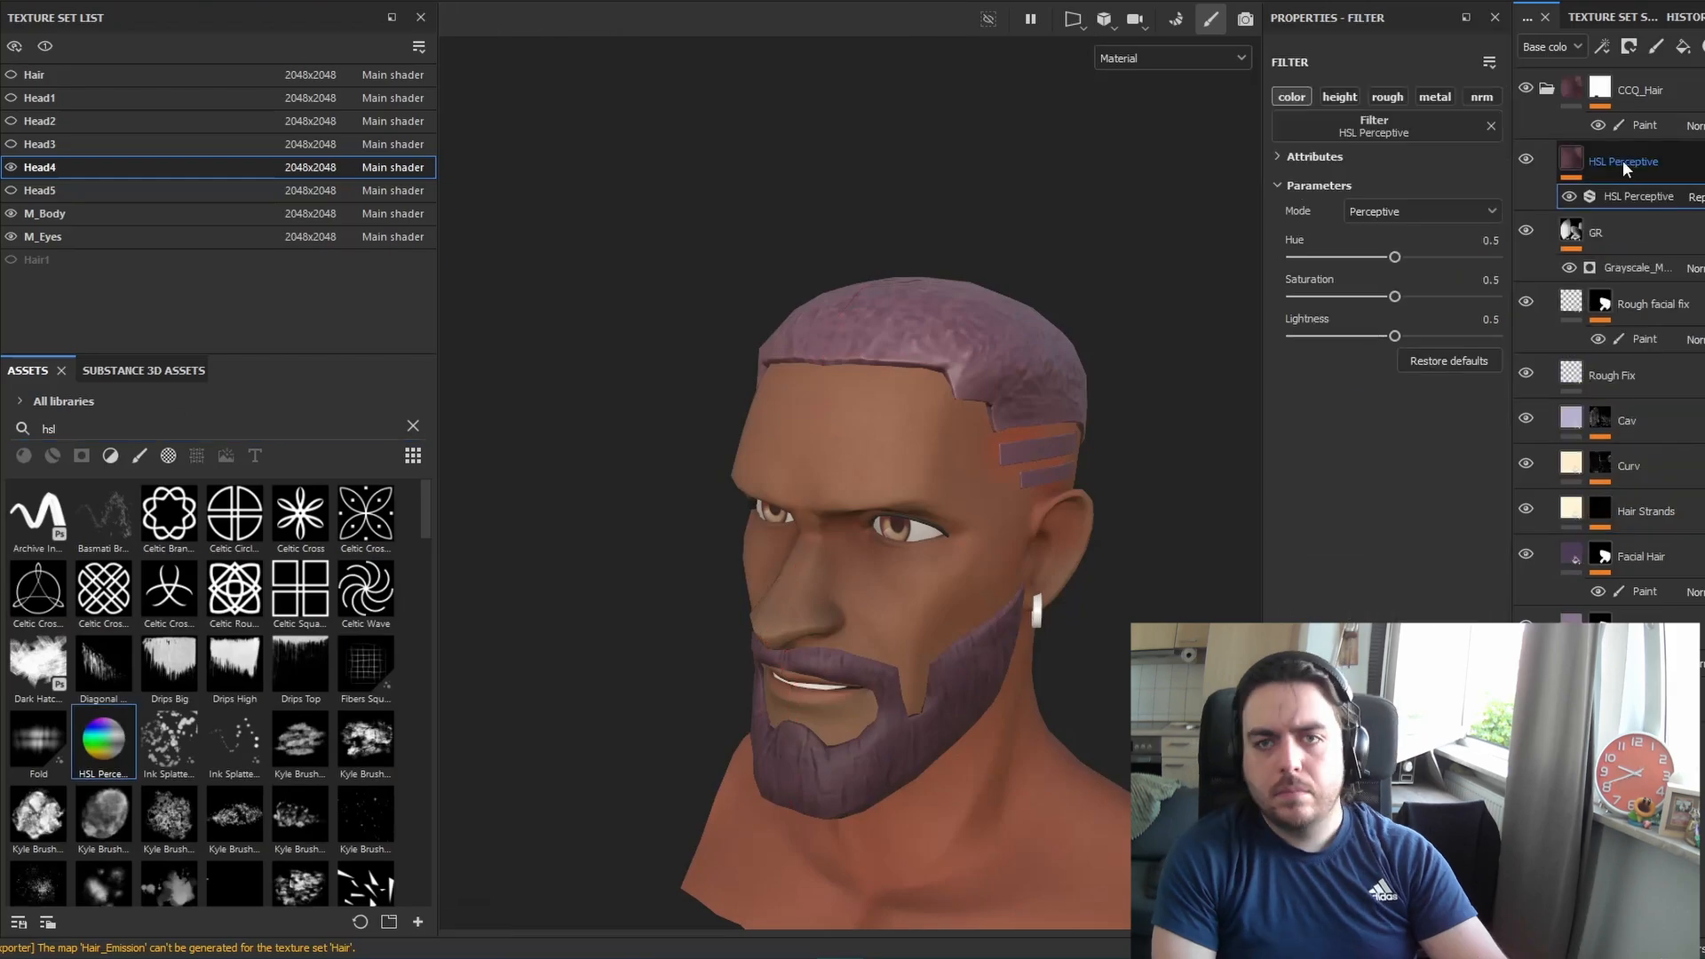
drag(1395, 257, 1313, 271)
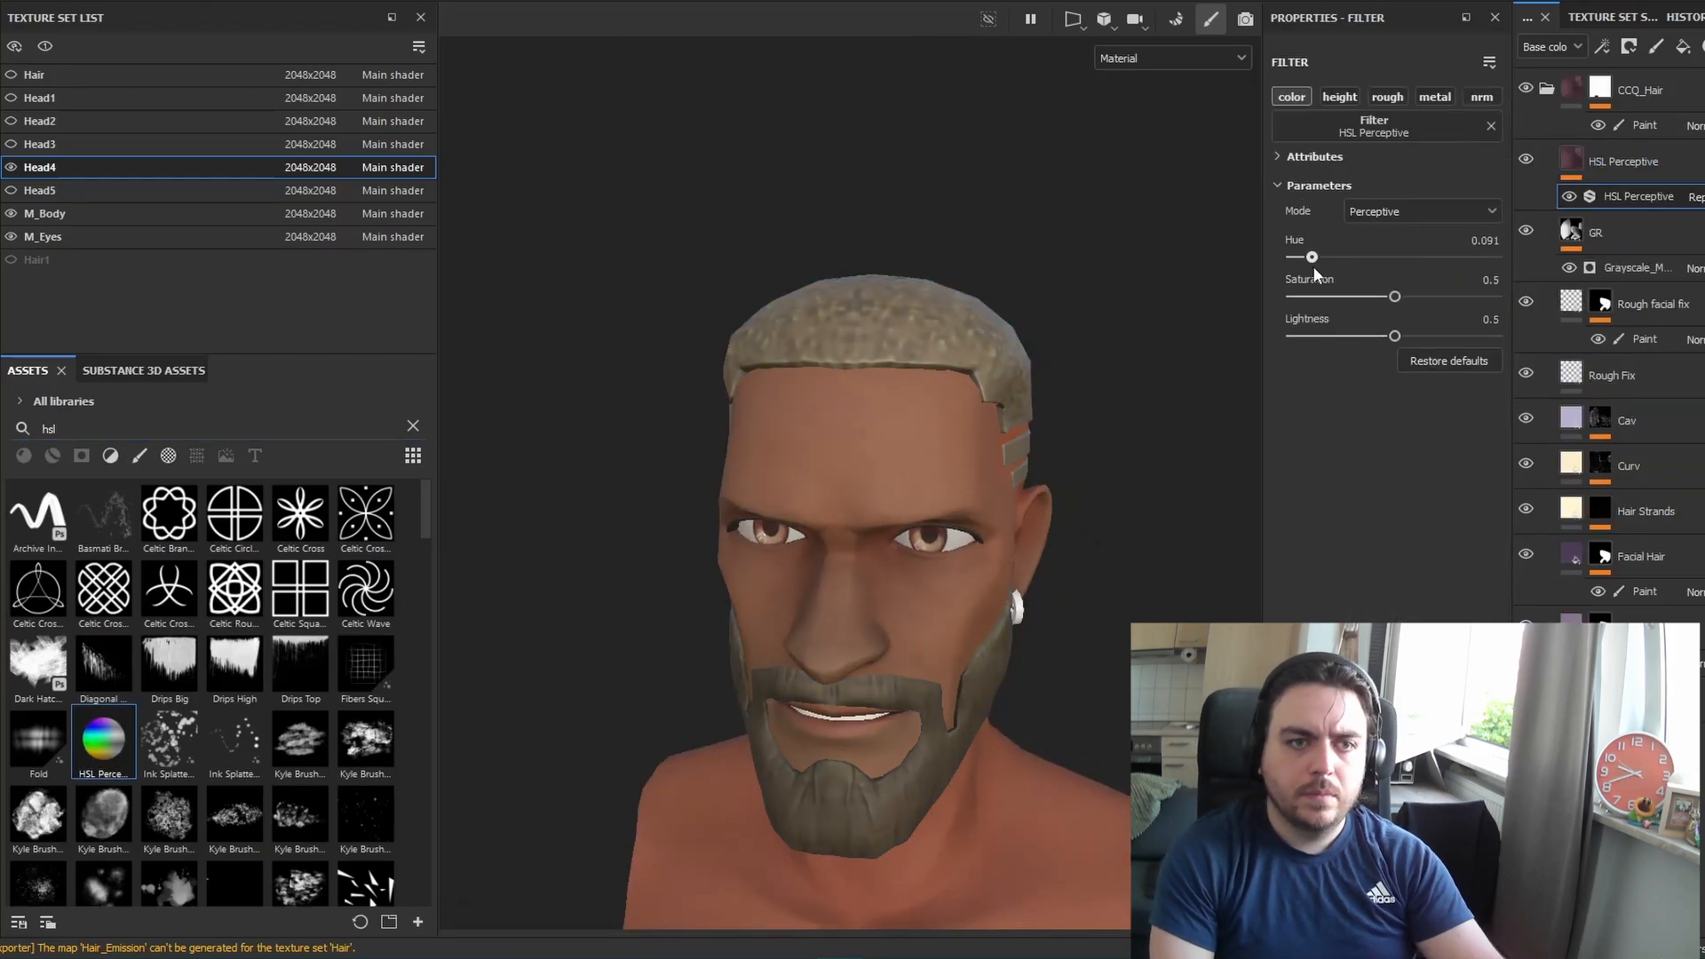
click(1403, 296)
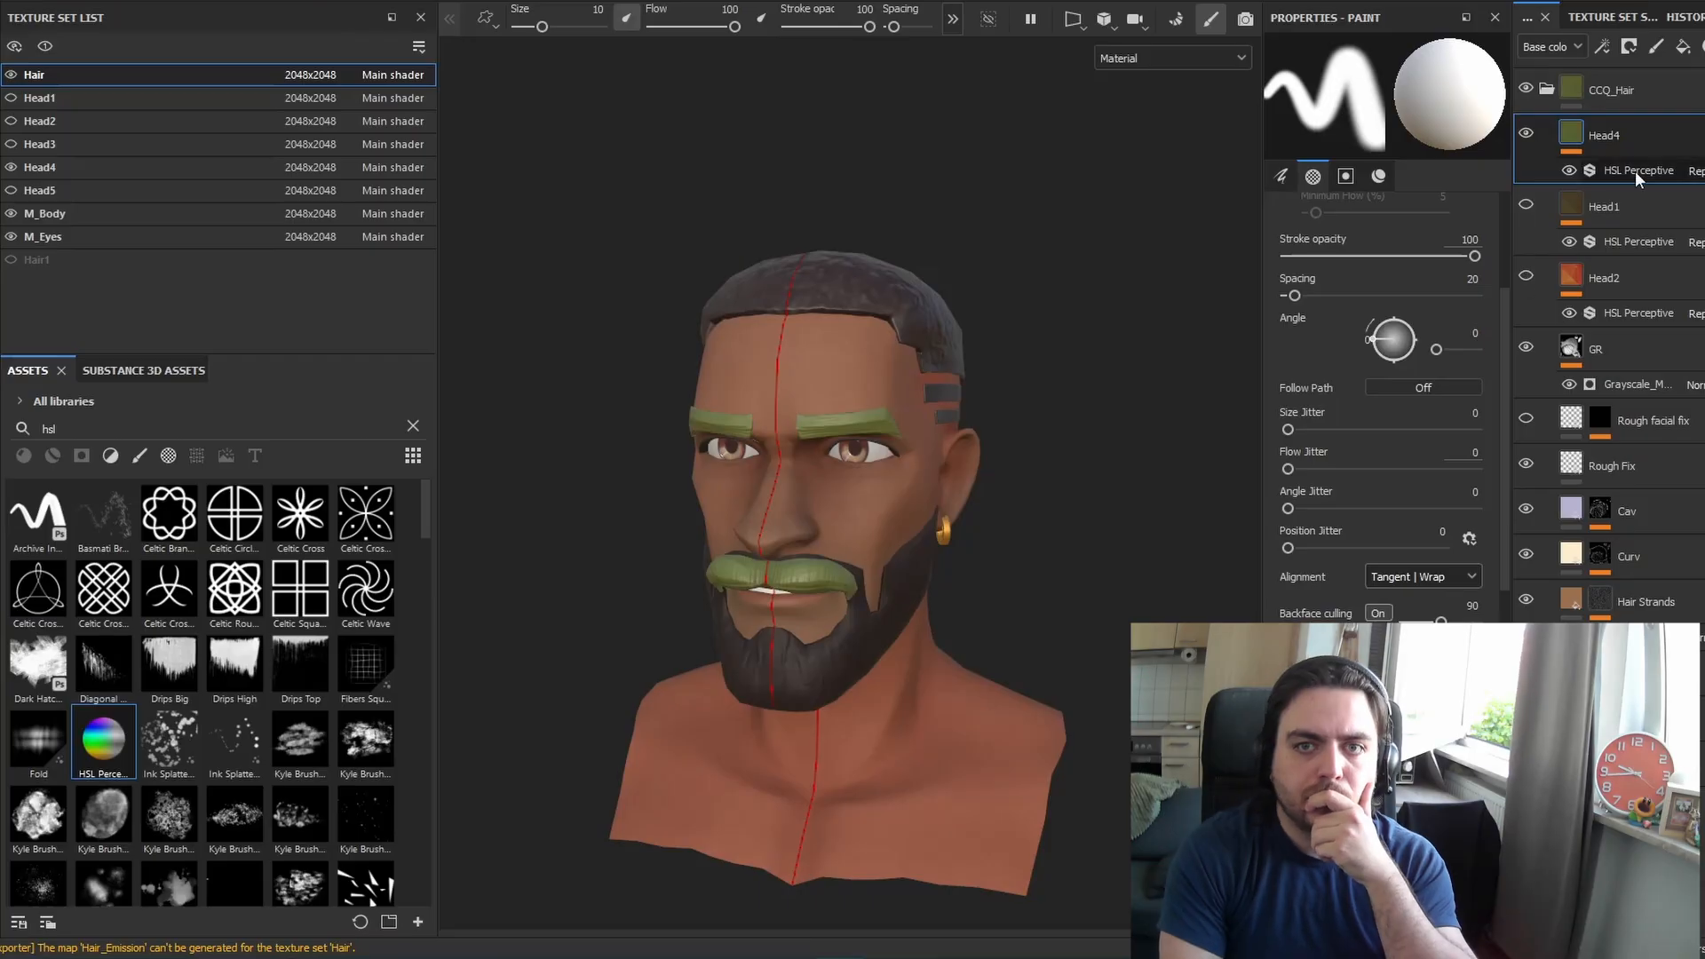
Set the Head4 layer's HSL Perceptive filter in the Hair texture set to hue 0.478, saturation 0.555 and lightness 0.053
click(1634, 171)
mouse_move(1336, 336)
mouse_down()
mouse_move(1298, 338)
mouse_move(1354, 336)
mouse_up()
drag(1403, 257, 1387, 266)
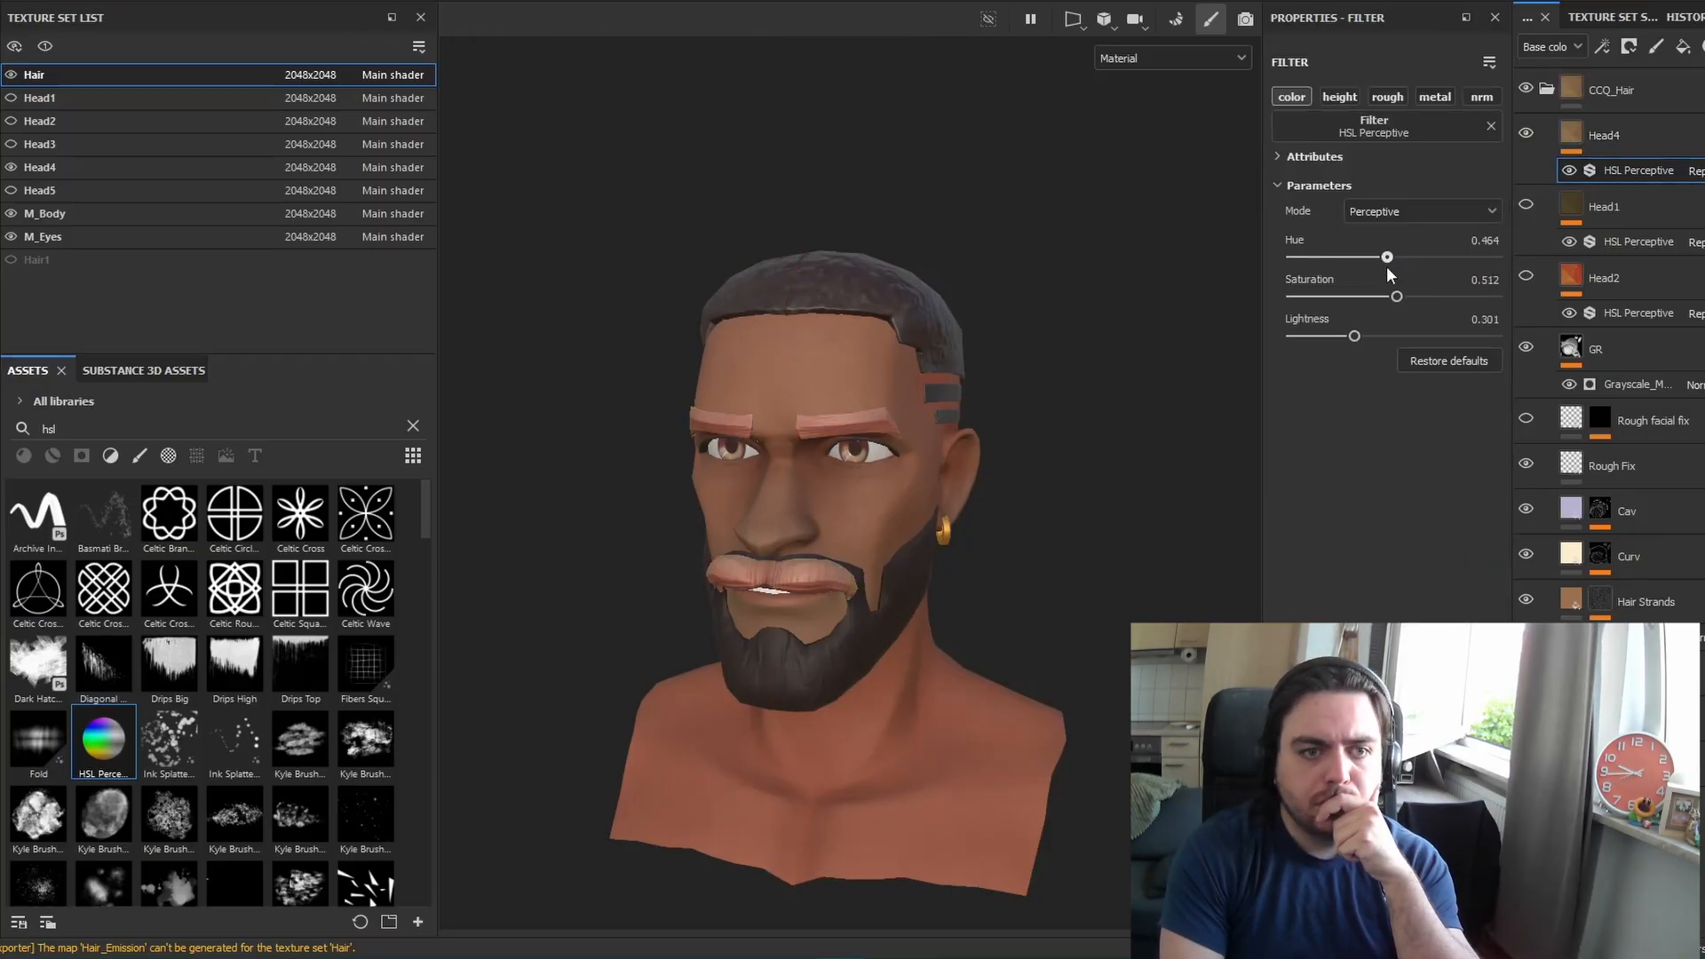
alt+drag(1181, 320, 1087, 306)
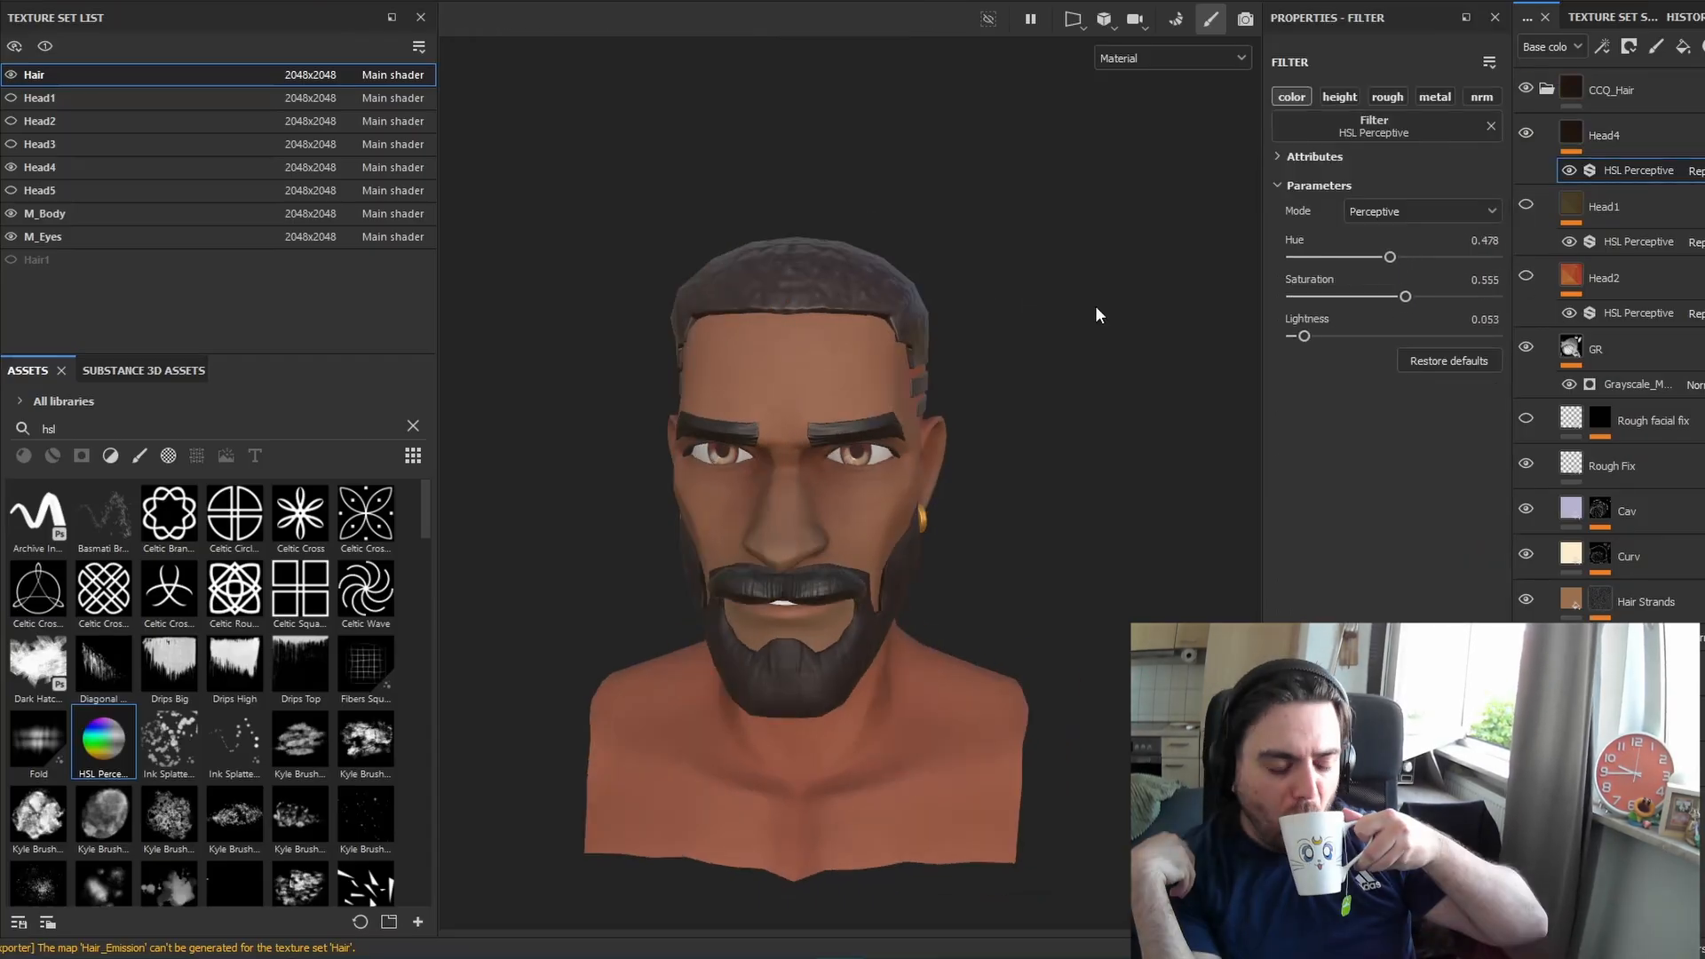
Switch to Marmoset Toolbag, load Head4's textures into M_BodyHead4 and M_Head4, and select M_Head5
click(419, 46)
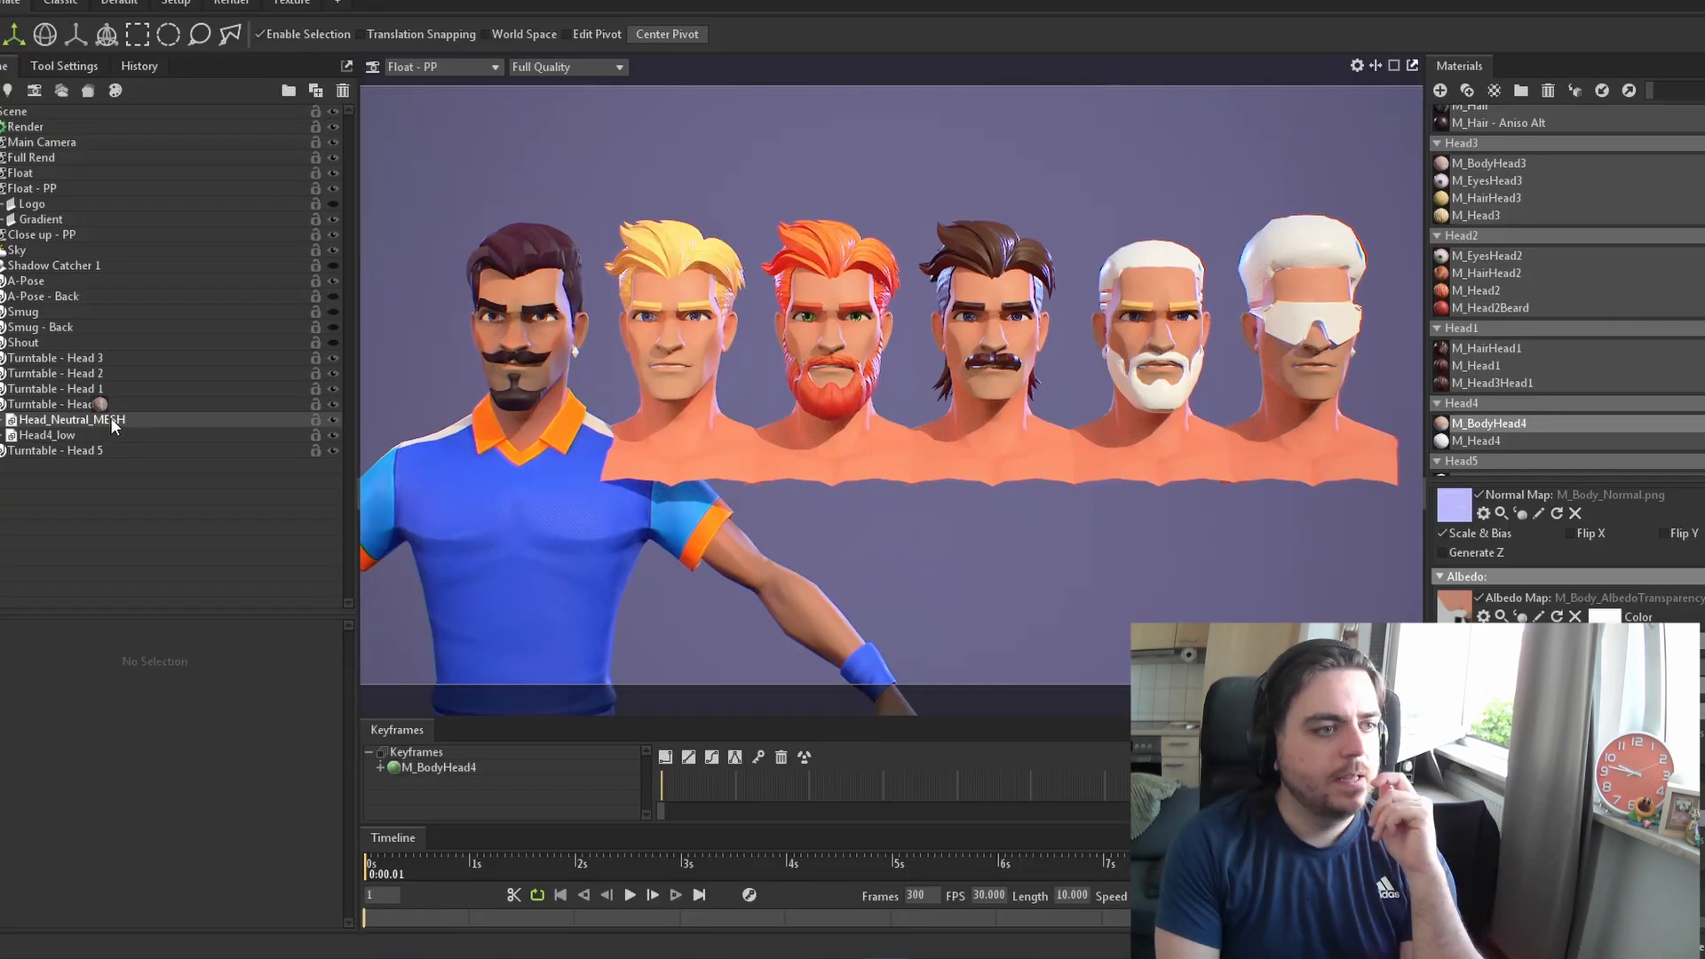
click(371, 435)
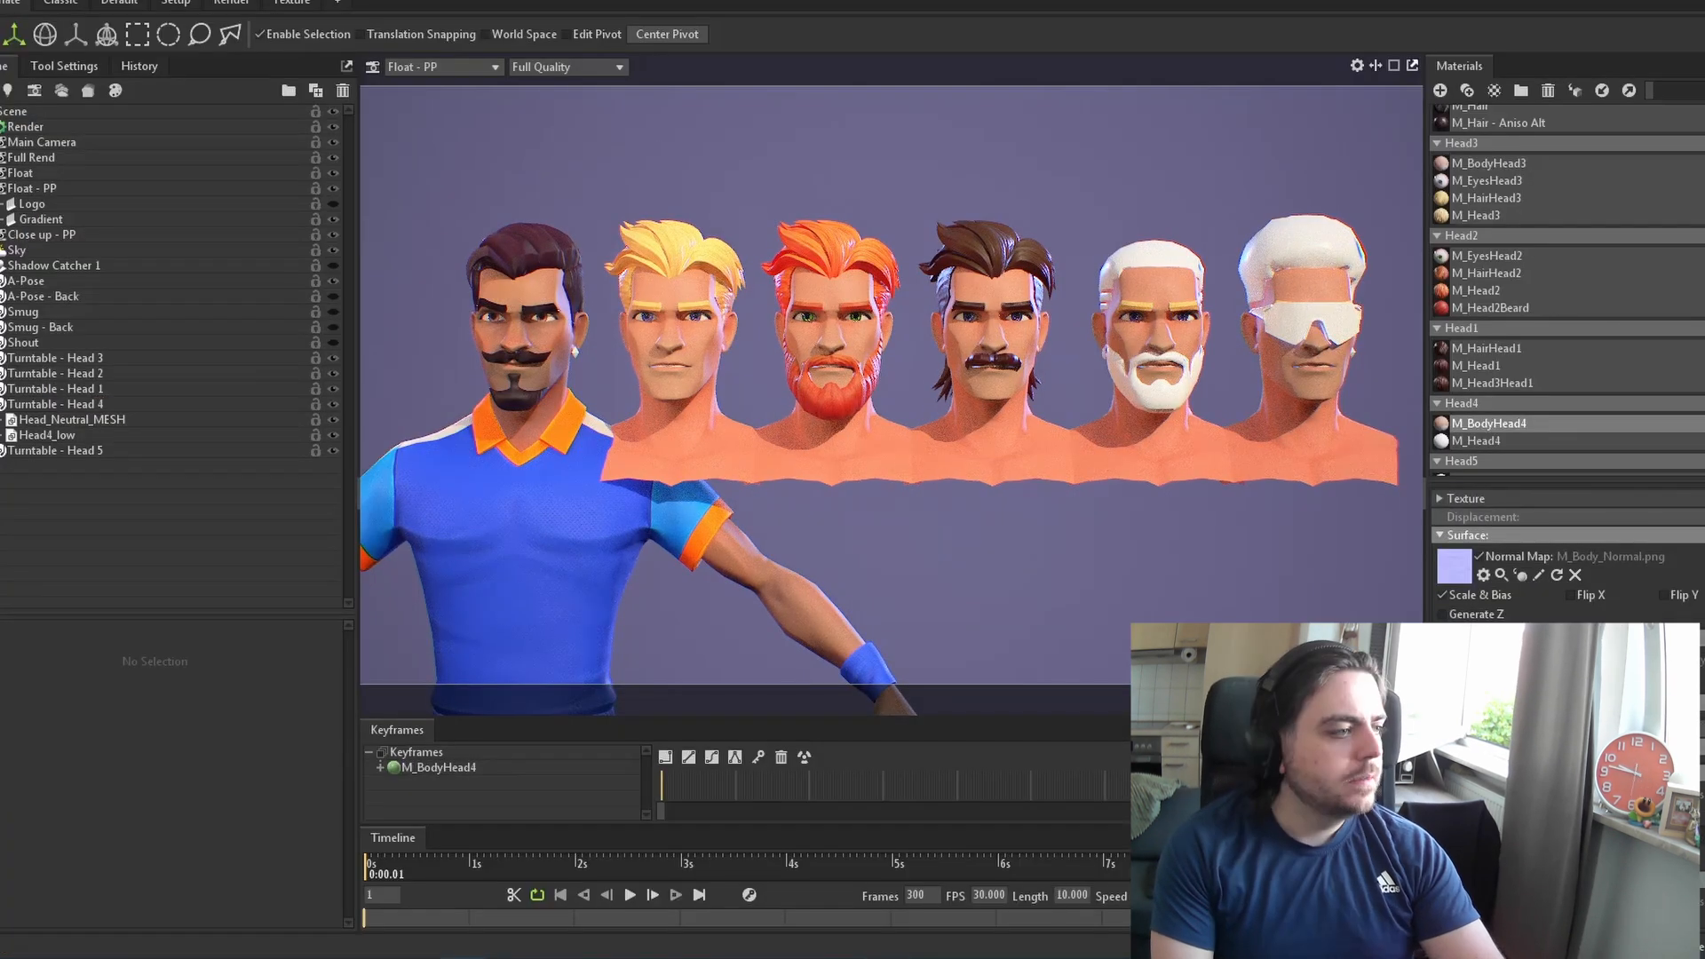
click(504, 360)
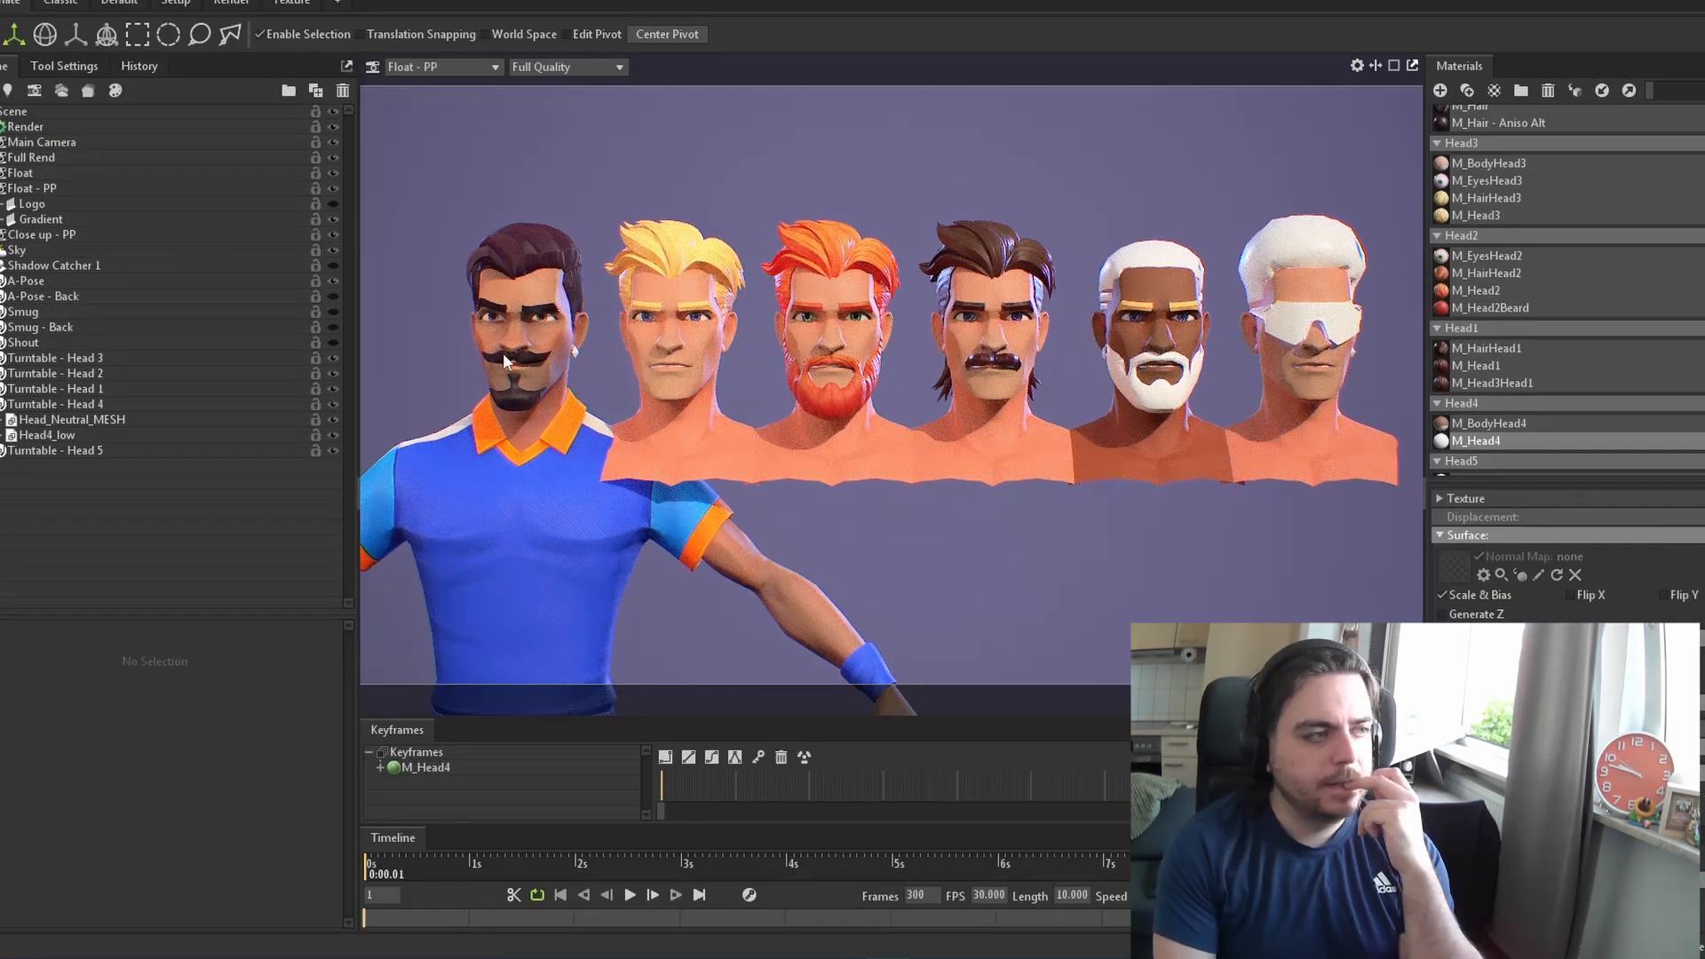
click(1475, 471)
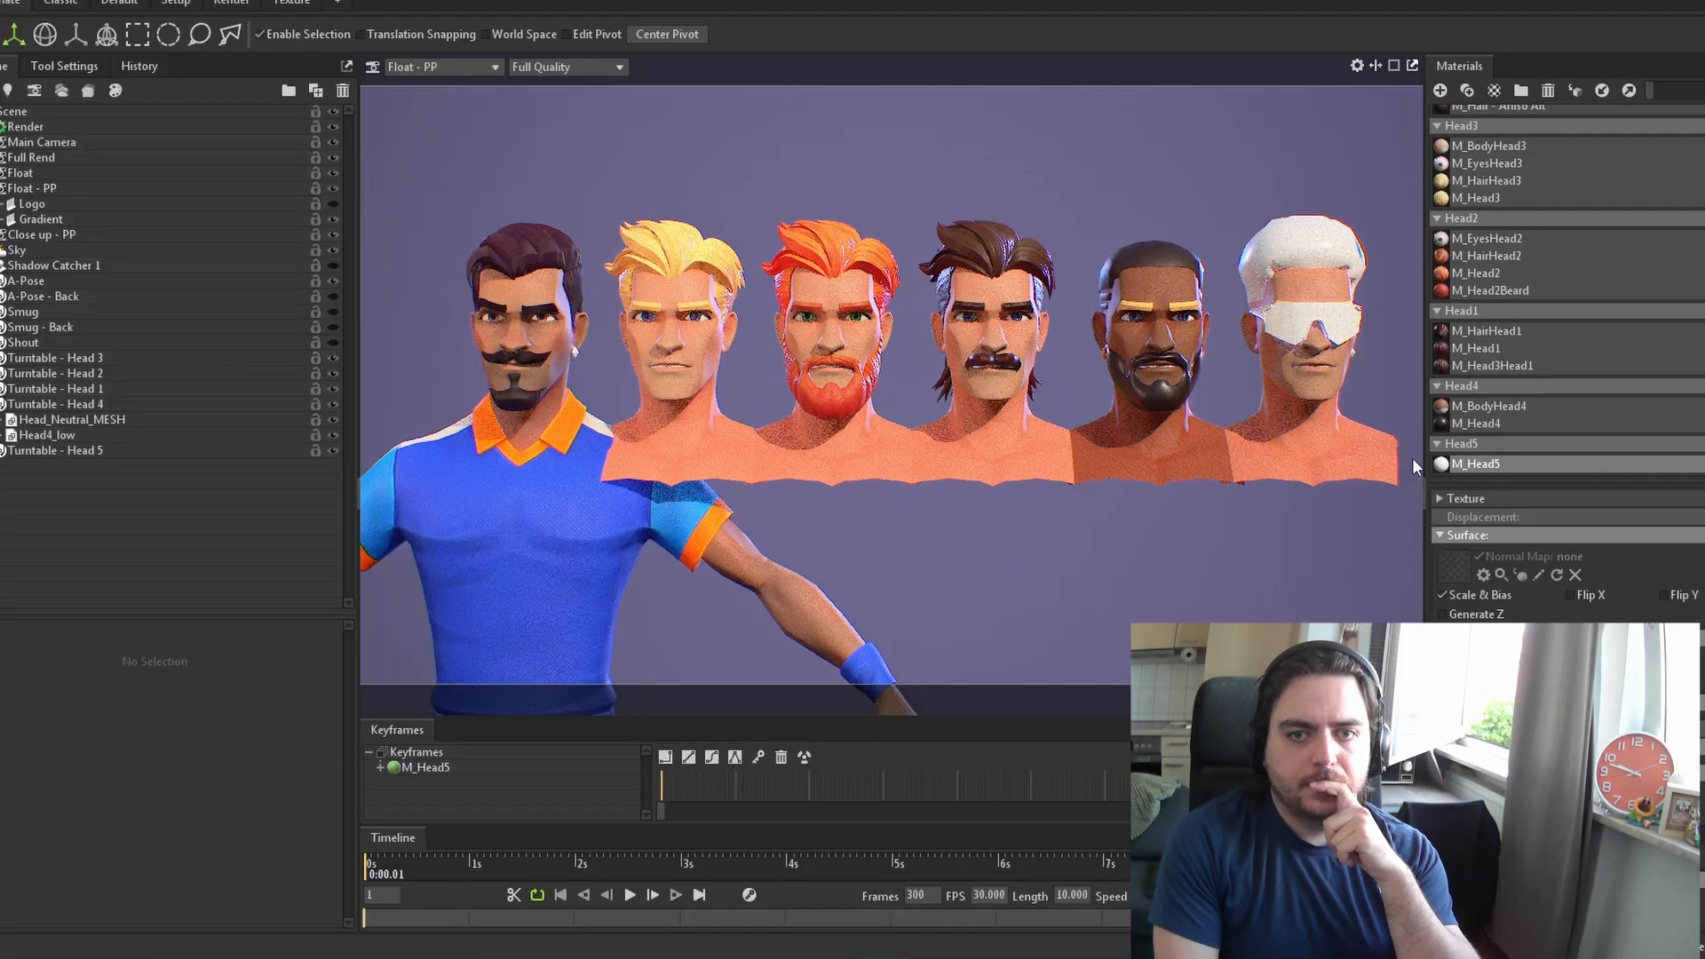
Duplicate the M_HairHead1 material, move the copy into the Head4 group, and rename it M_HairHead4
click(1486, 330)
key(ctrl+d)
drag(1495, 349, 1495, 424)
double_click(1528, 424)
key(BackSpace)
key(BackSpace)
key(BackSpace)
key(BackSpace)
key(BackSpace)
text(4)
key(Return)
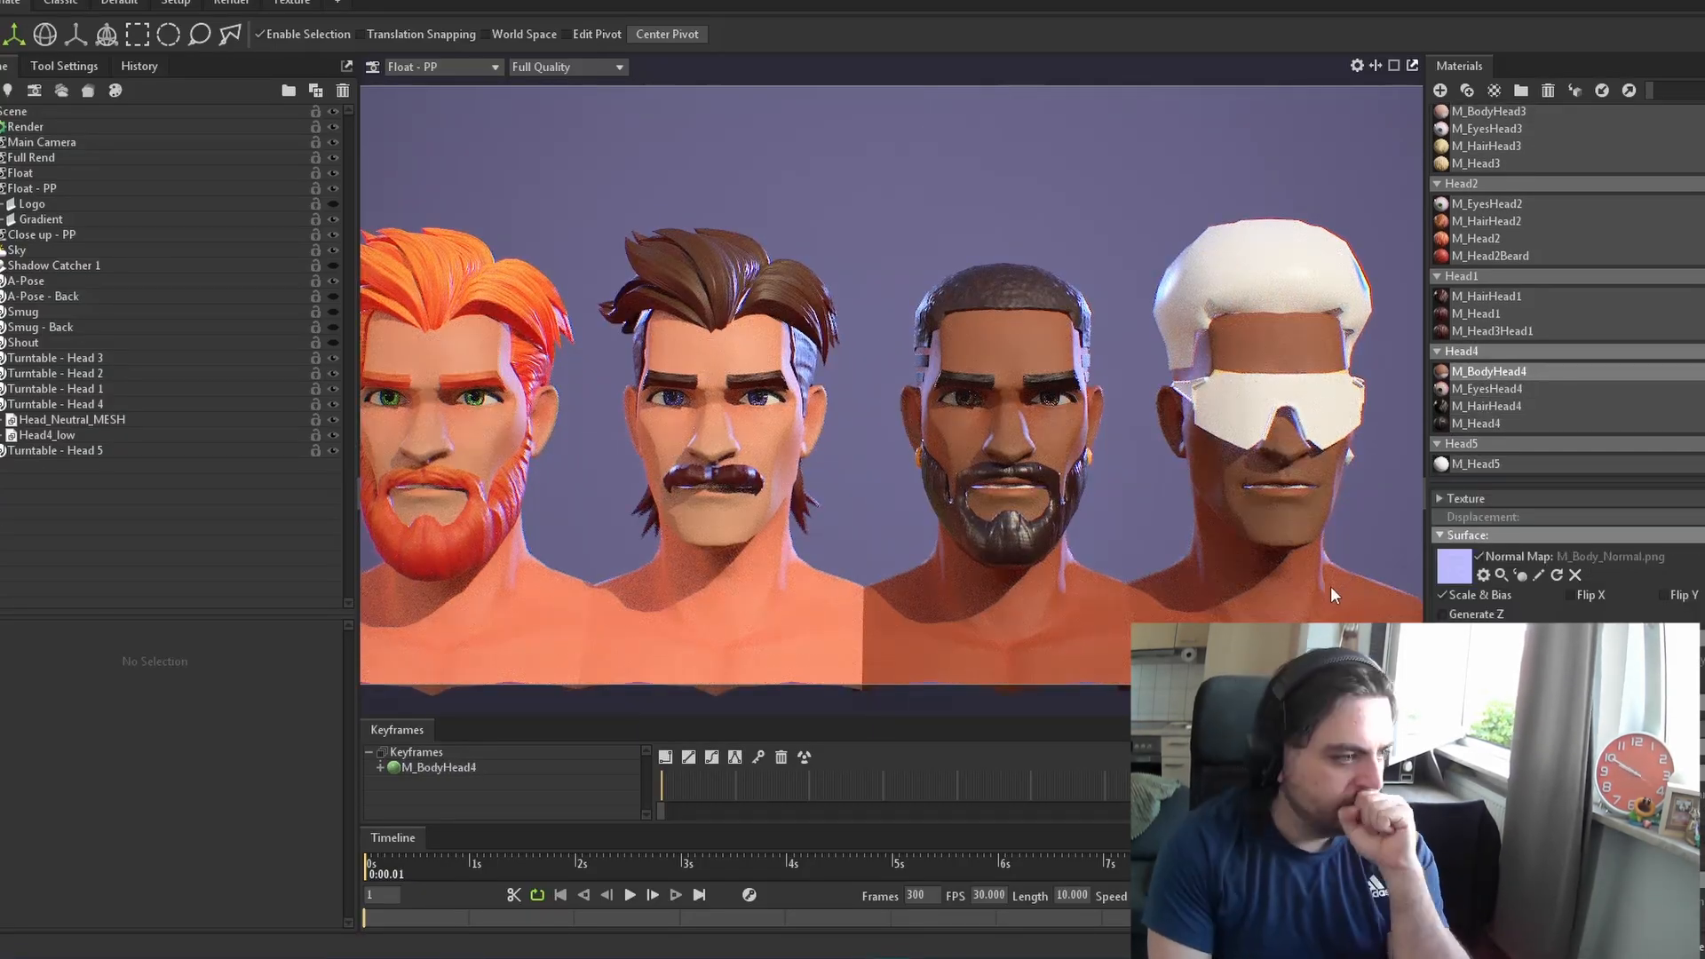
click(629, 896)
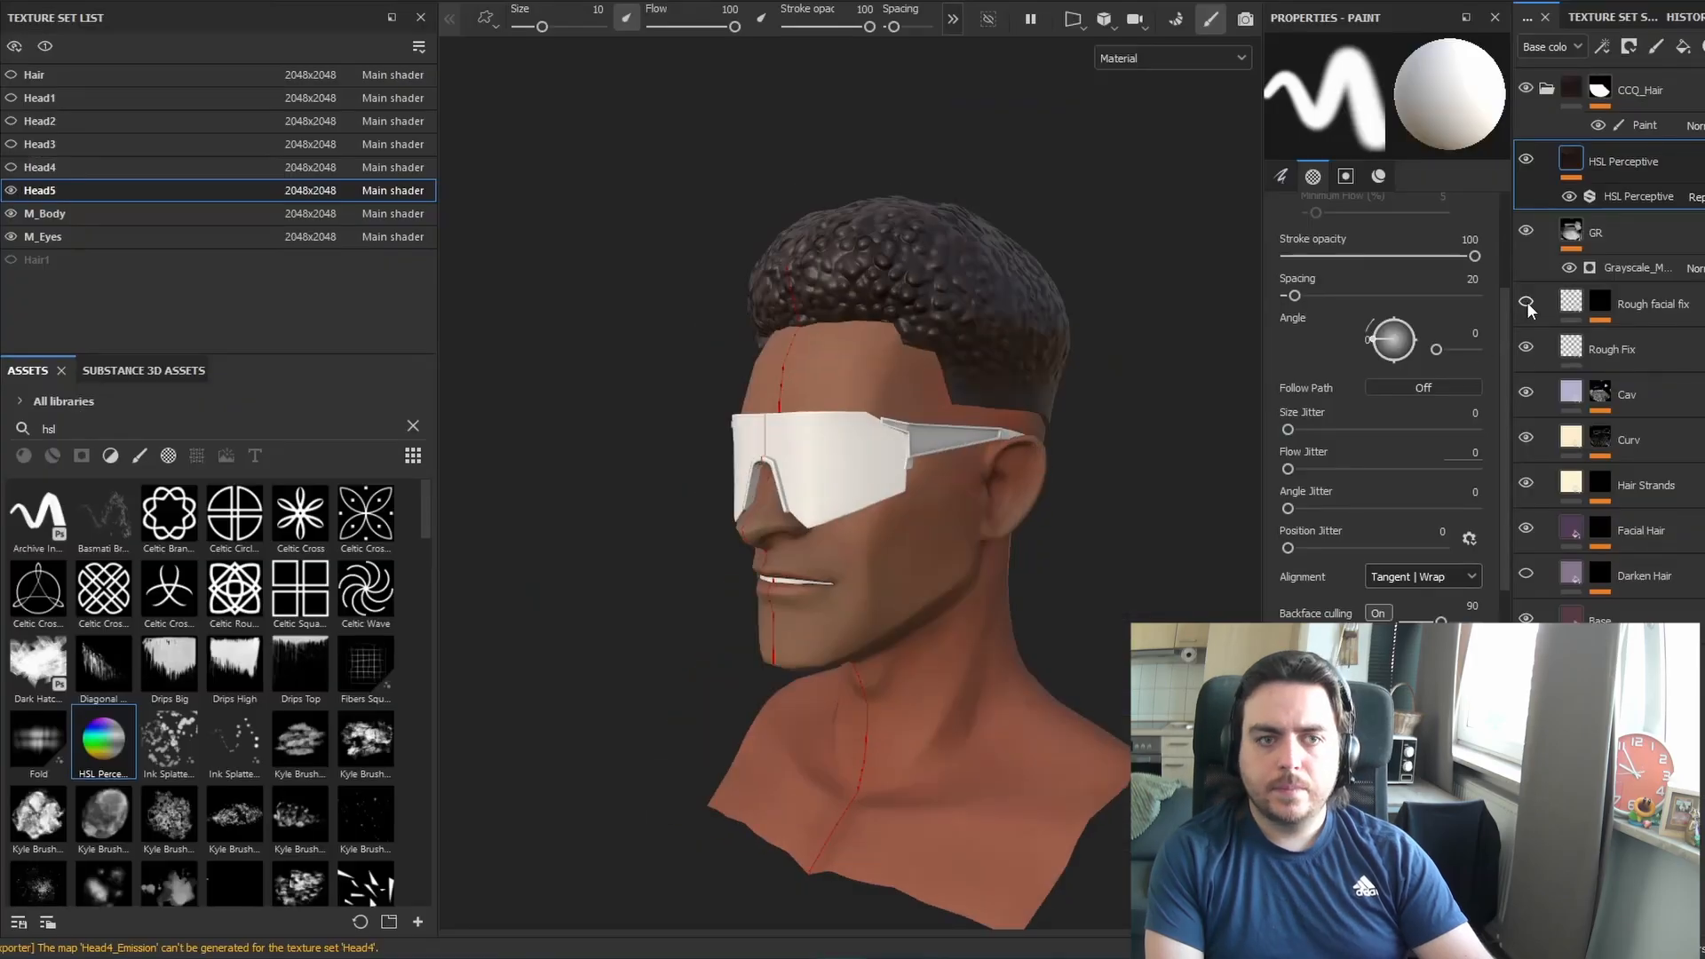
Switch to Substance 3D Painter, select Head5's Rough Fix layer, and compare the model in base color and material view
click(1527, 351)
key(c)
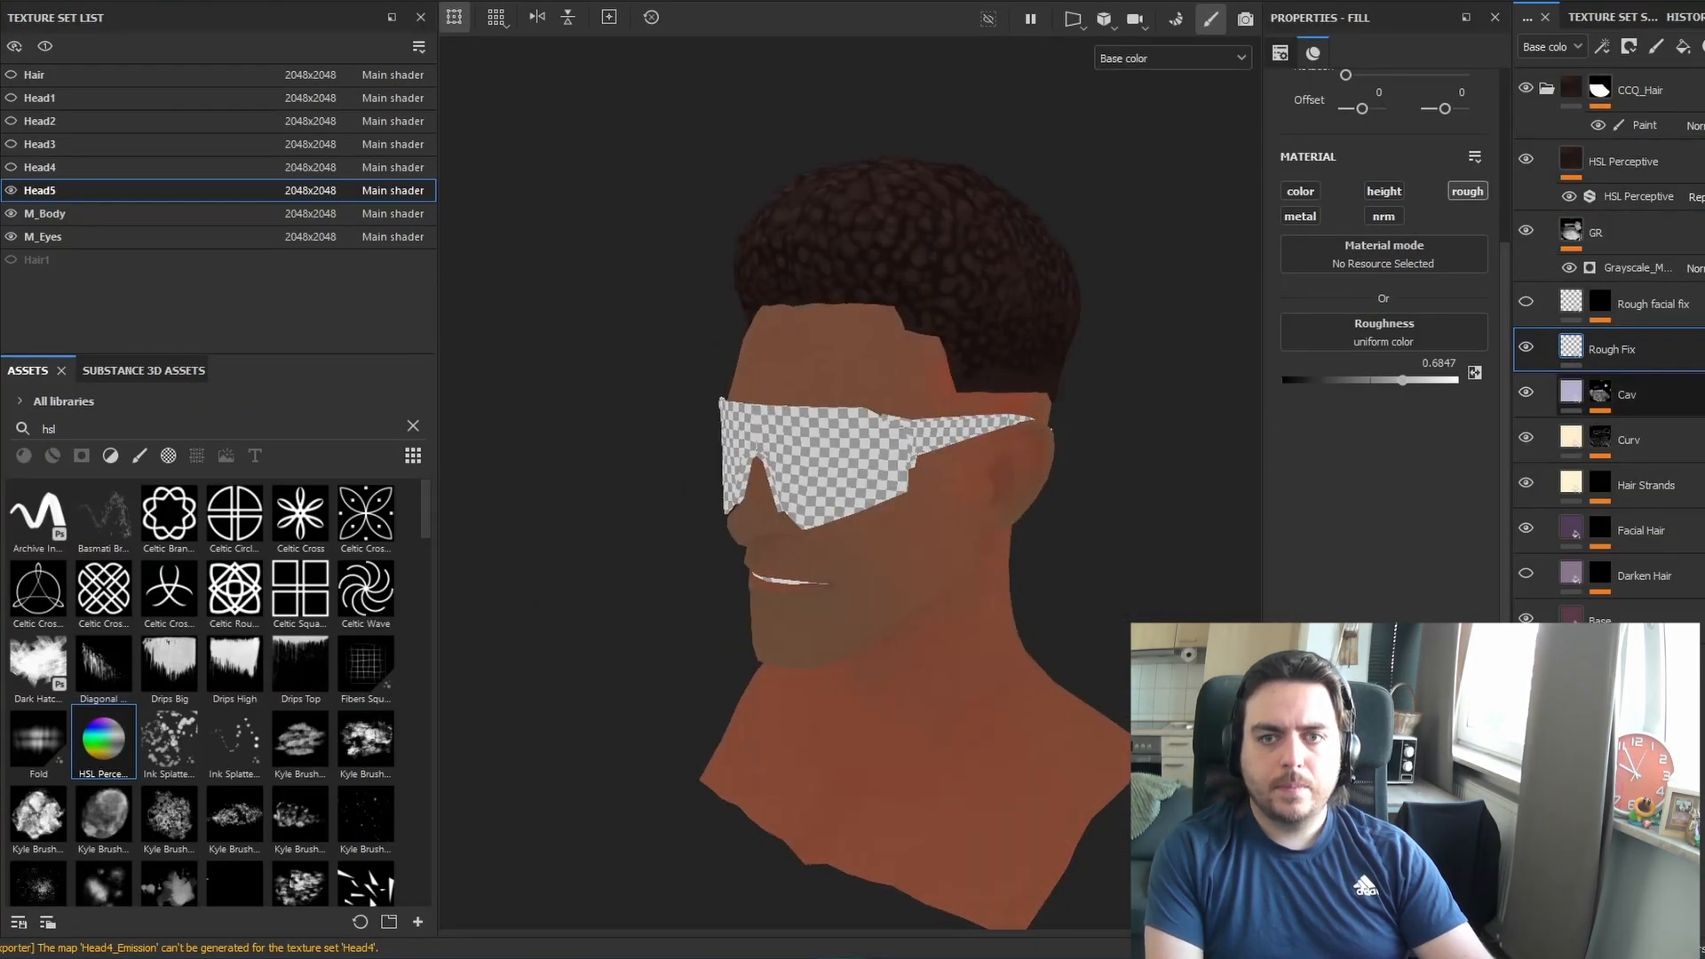
key(m)
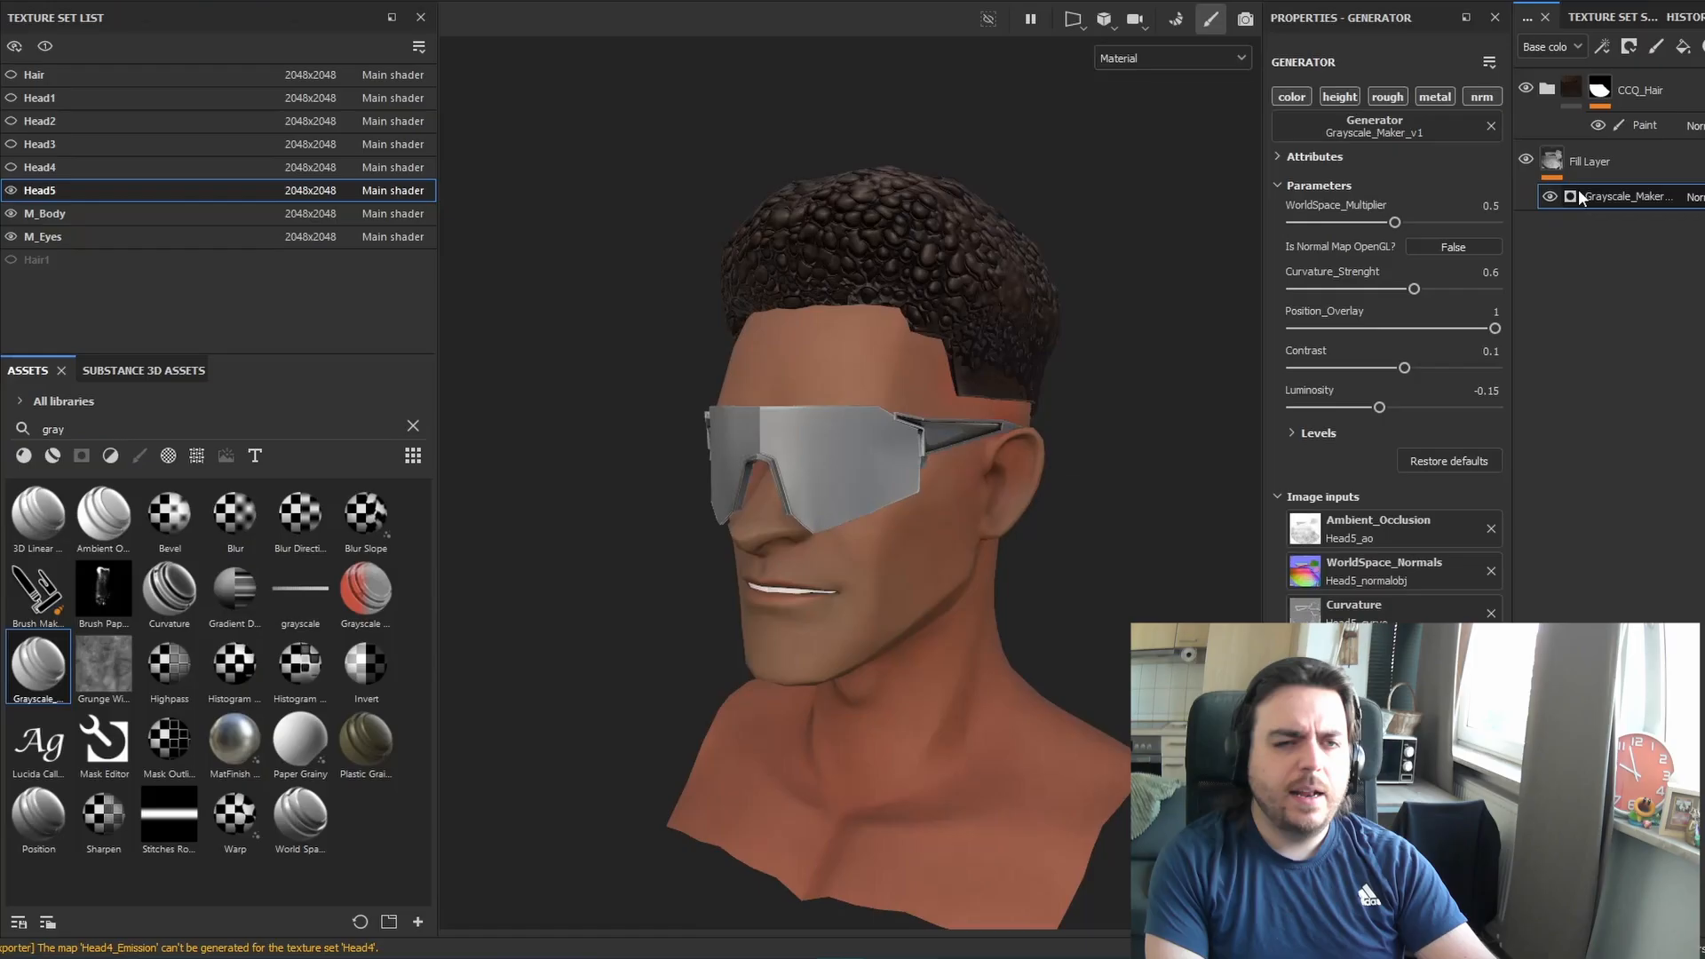
Limit Head5's grayscale fill layer and its generator to the color channel, and rename the layer GR
click(1554, 163)
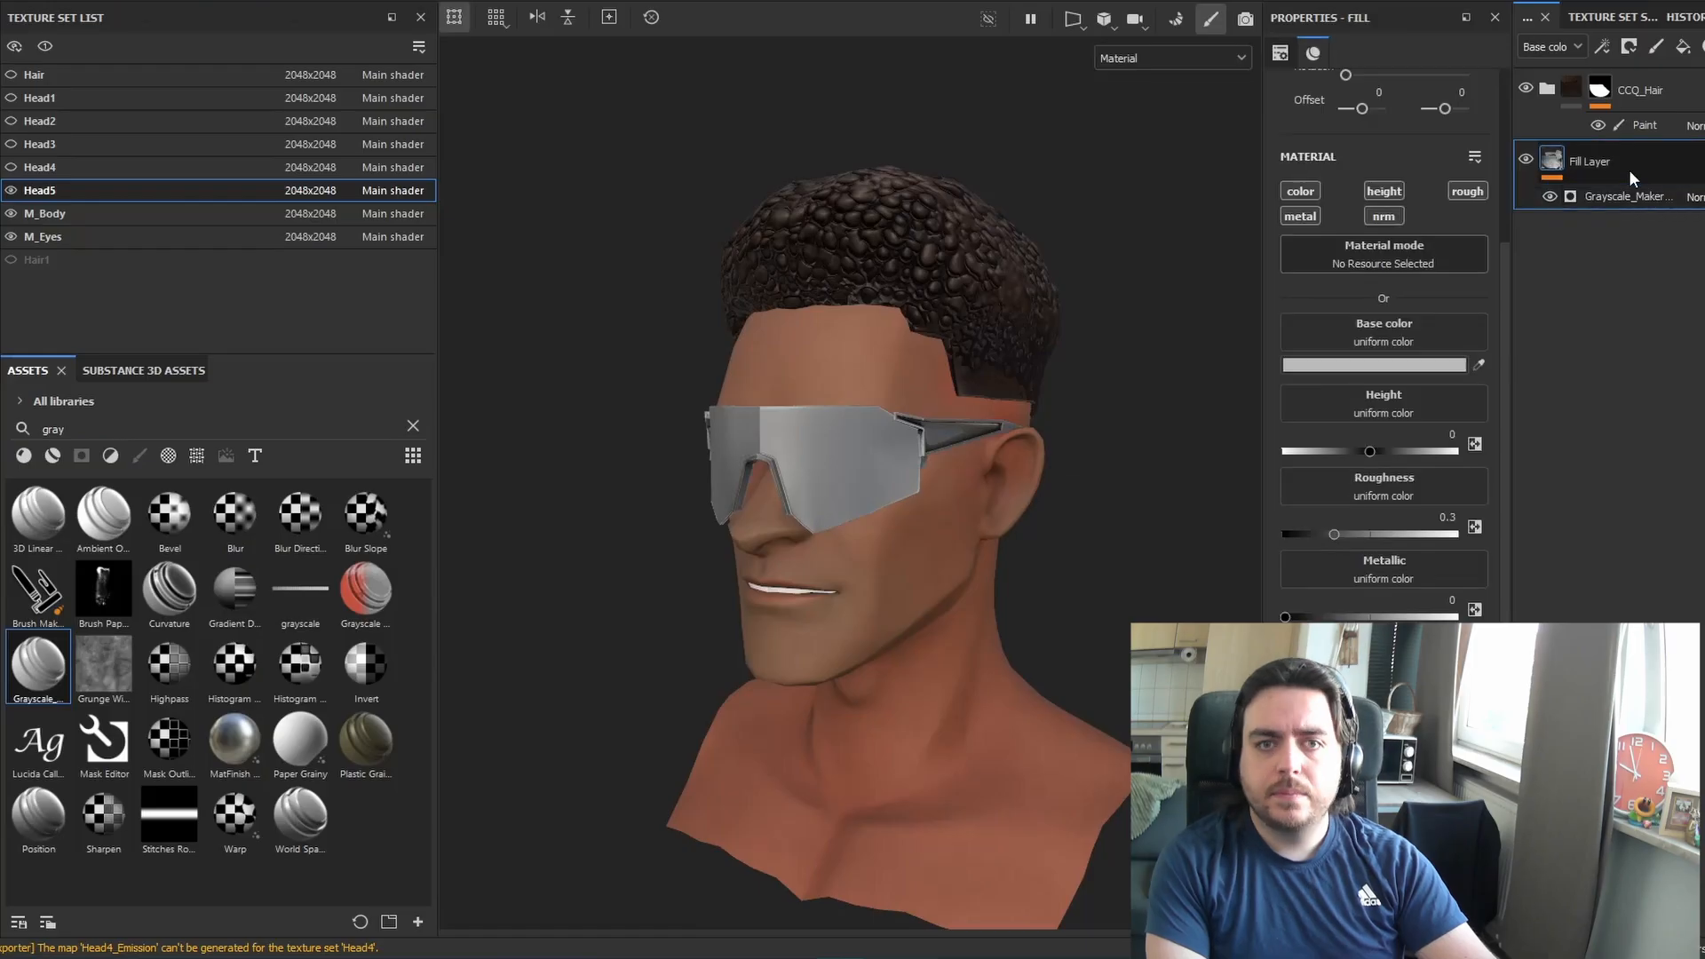
click(1601, 201)
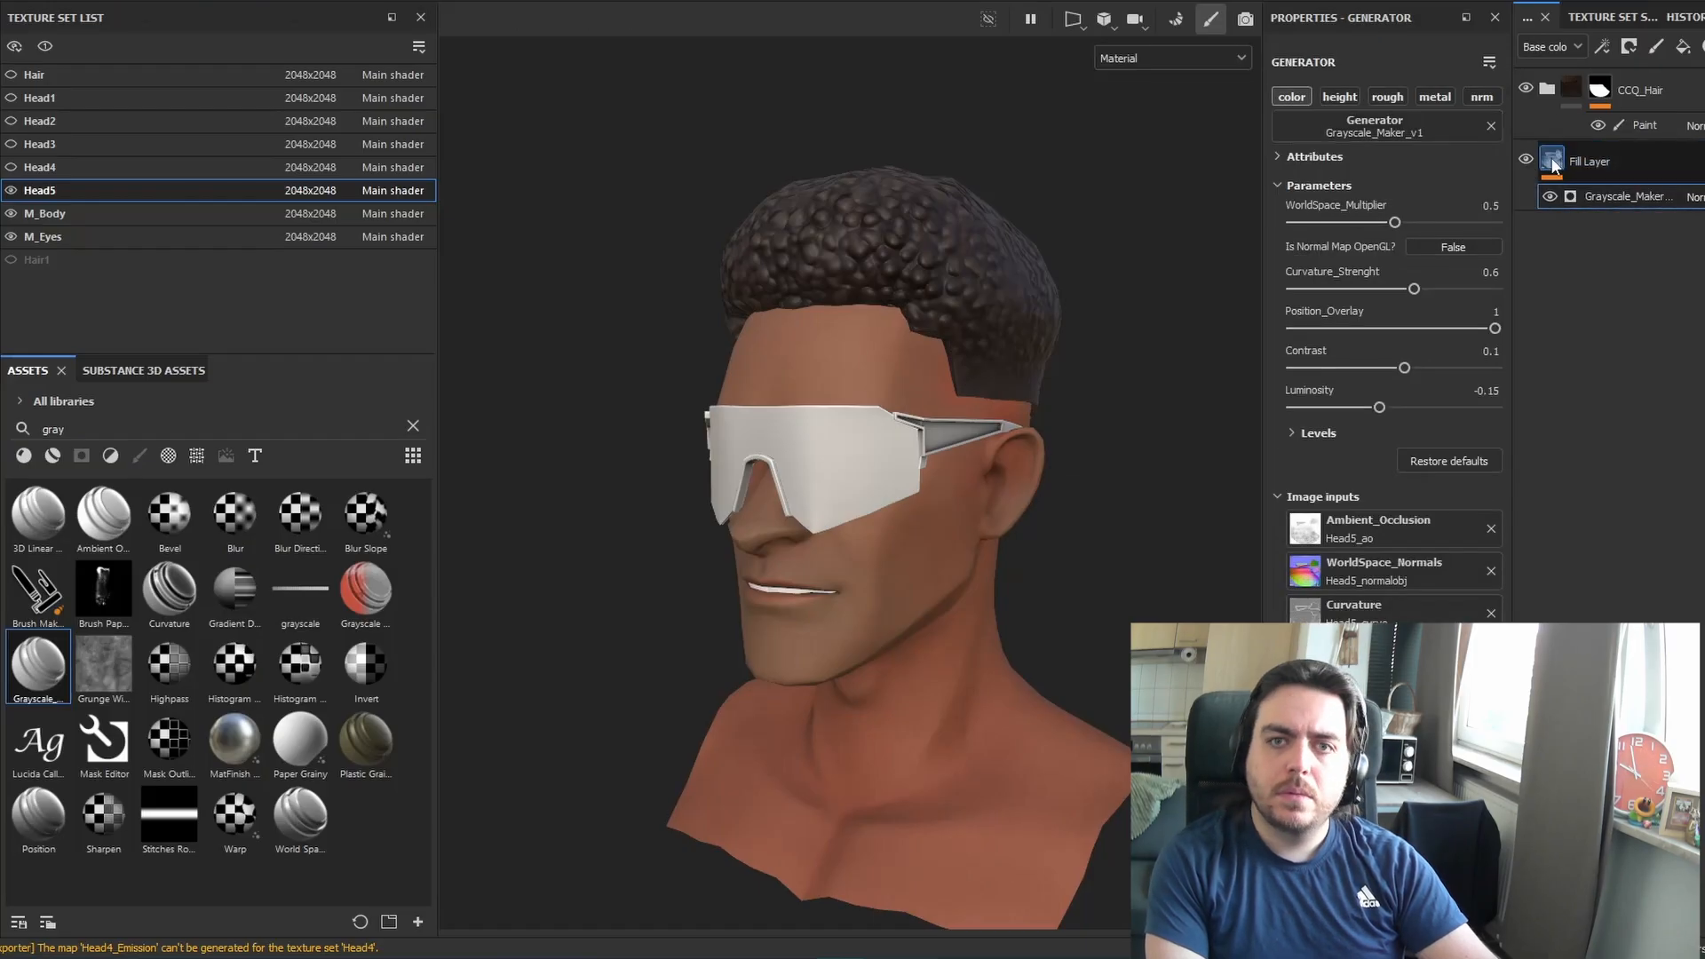
click(1590, 160)
Set Grayscale_Maker's OpenGL normal map option to True, world space multiplier to 0.55, curvature strength to 0.83, contrast to 0.29 and luminosity to -0.06
click(1616, 196)
click(1453, 247)
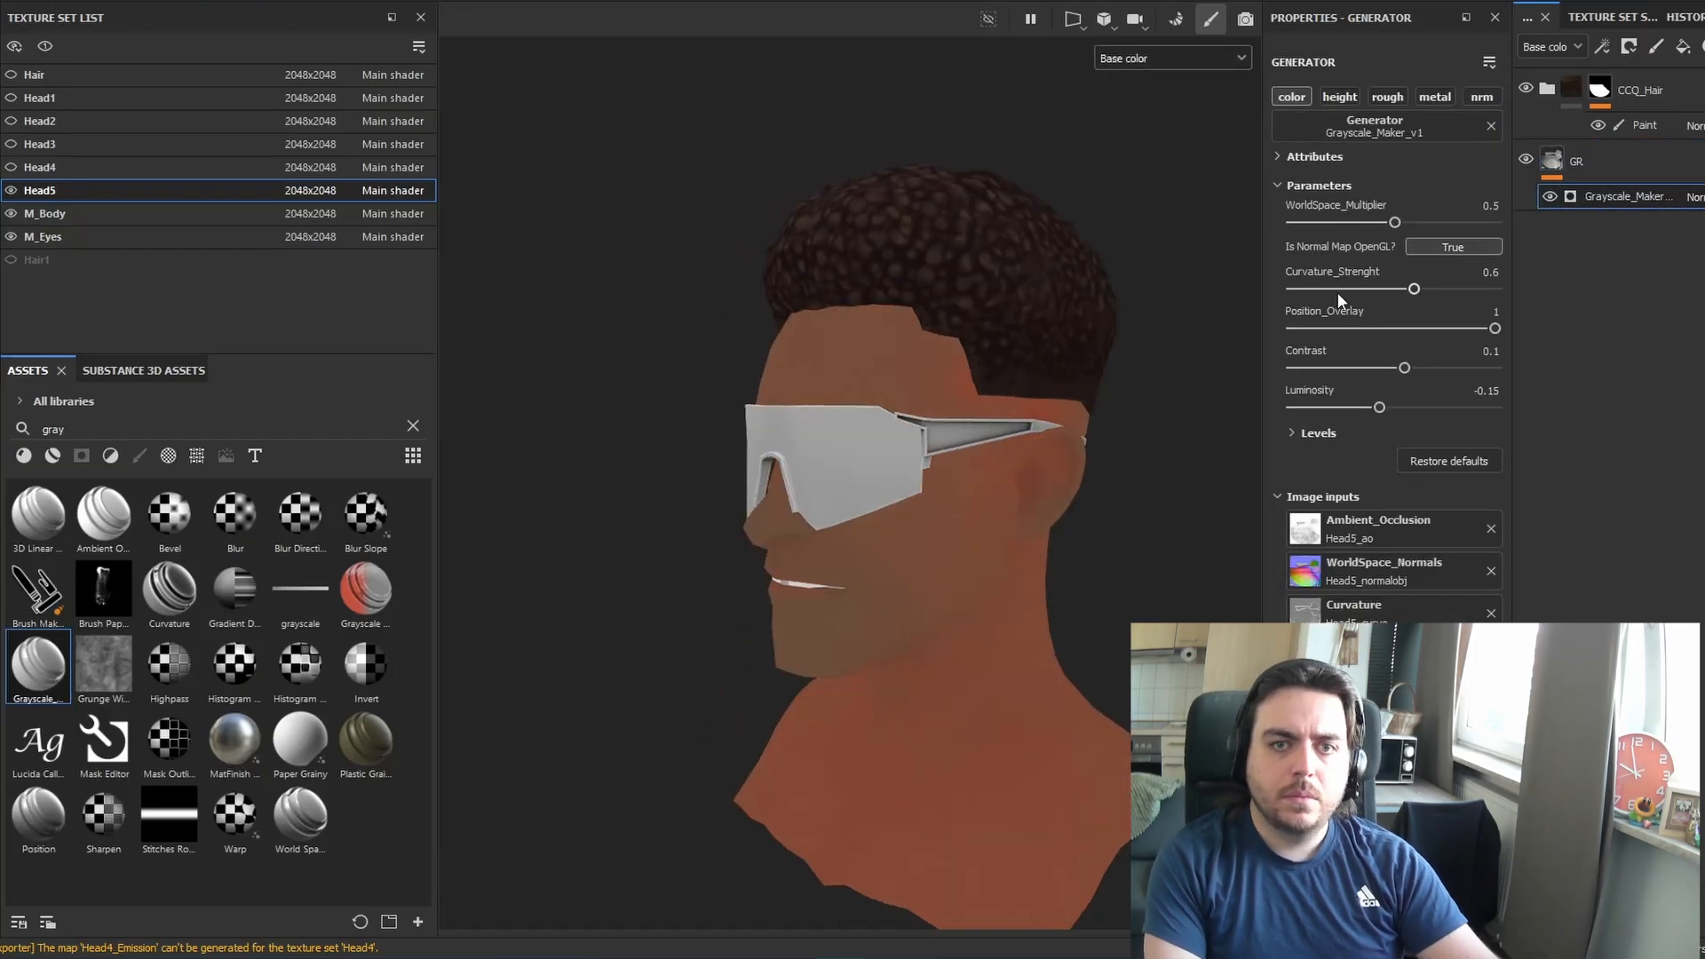
drag(1395, 223, 1405, 224)
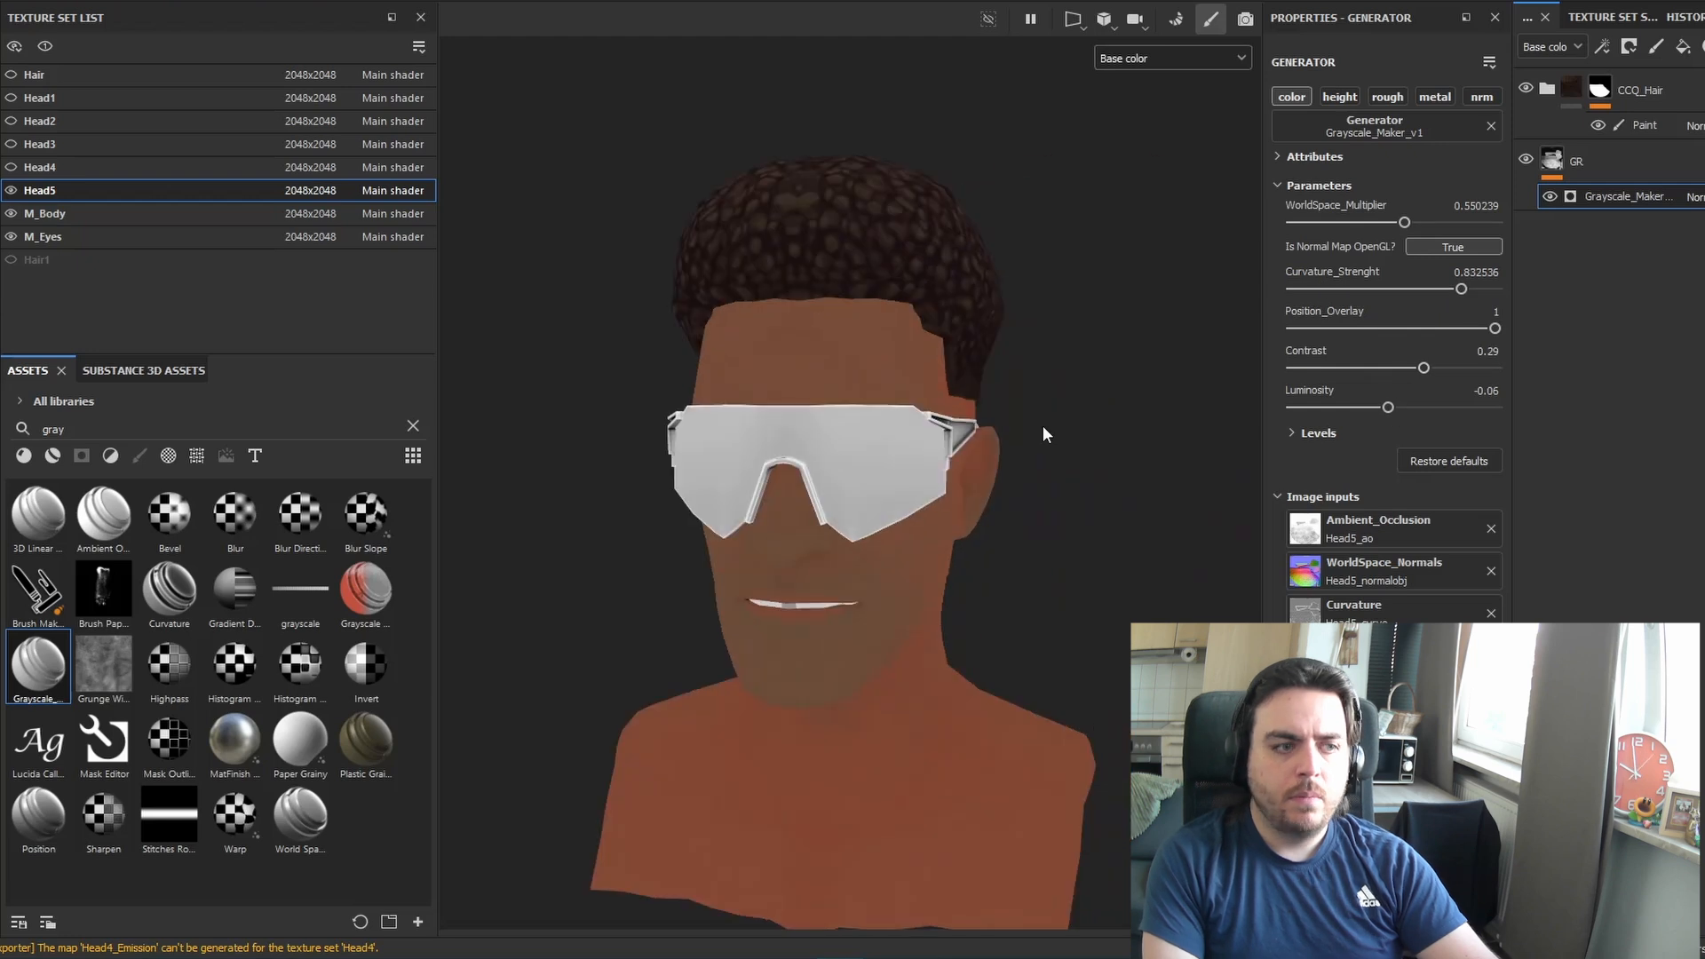
Add a Glasses folder masked to the sunglasses with a fill layer named base in it
click(1683, 46)
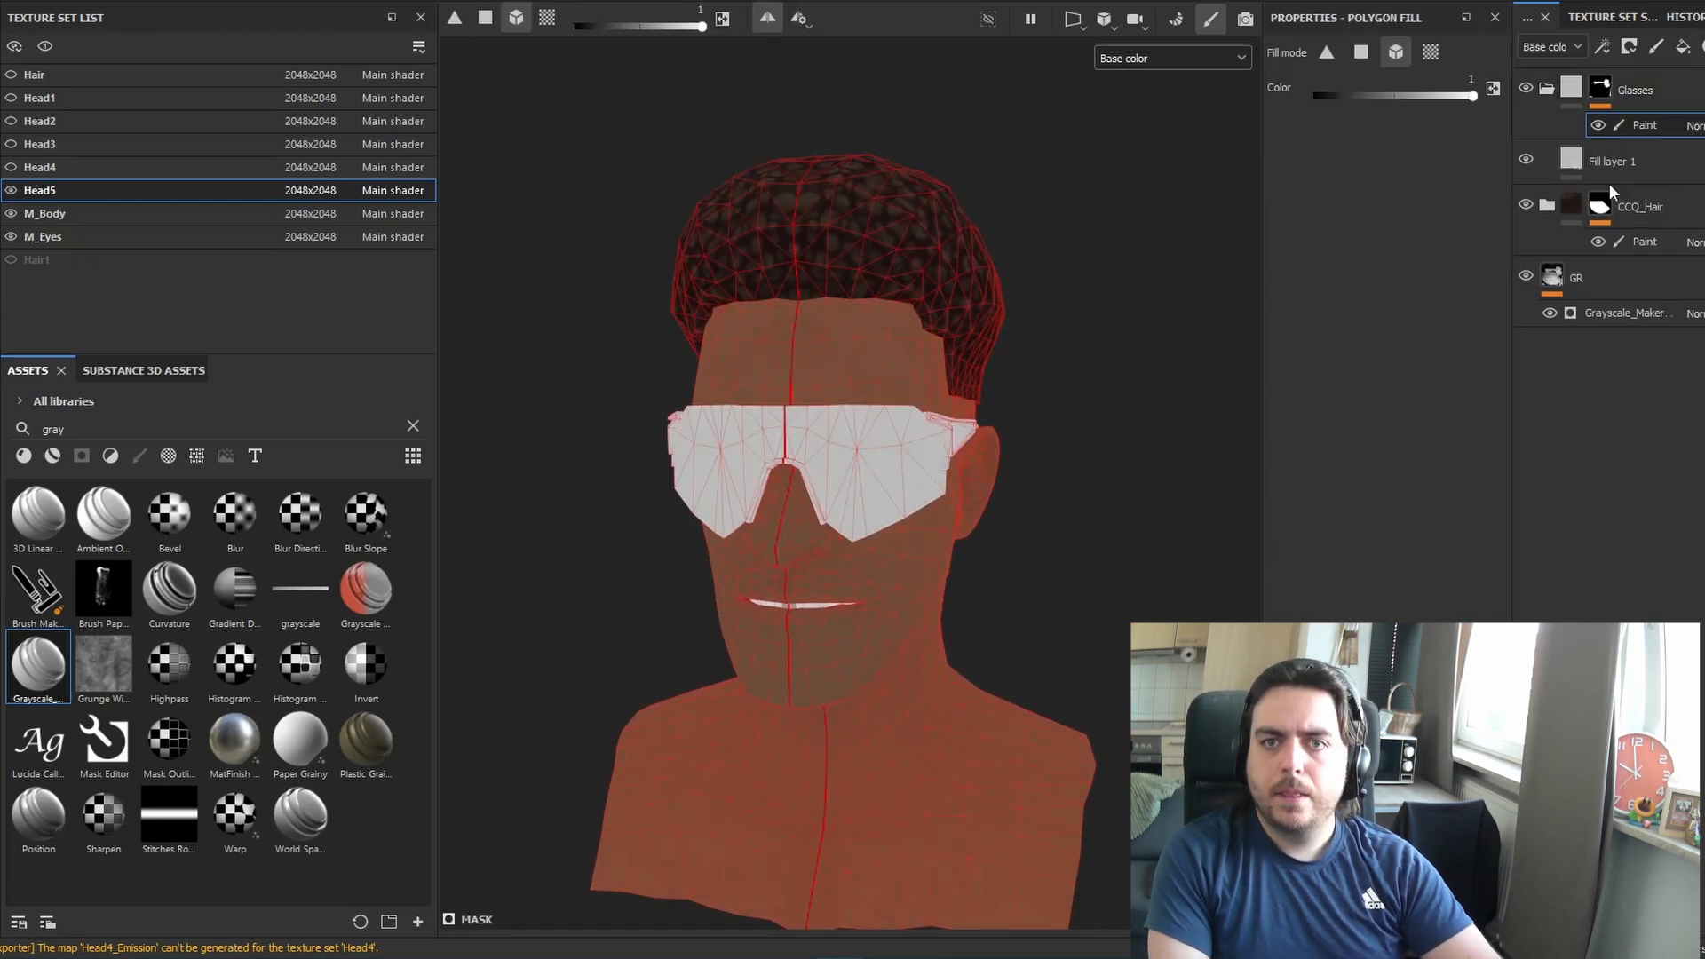
click(1610, 176)
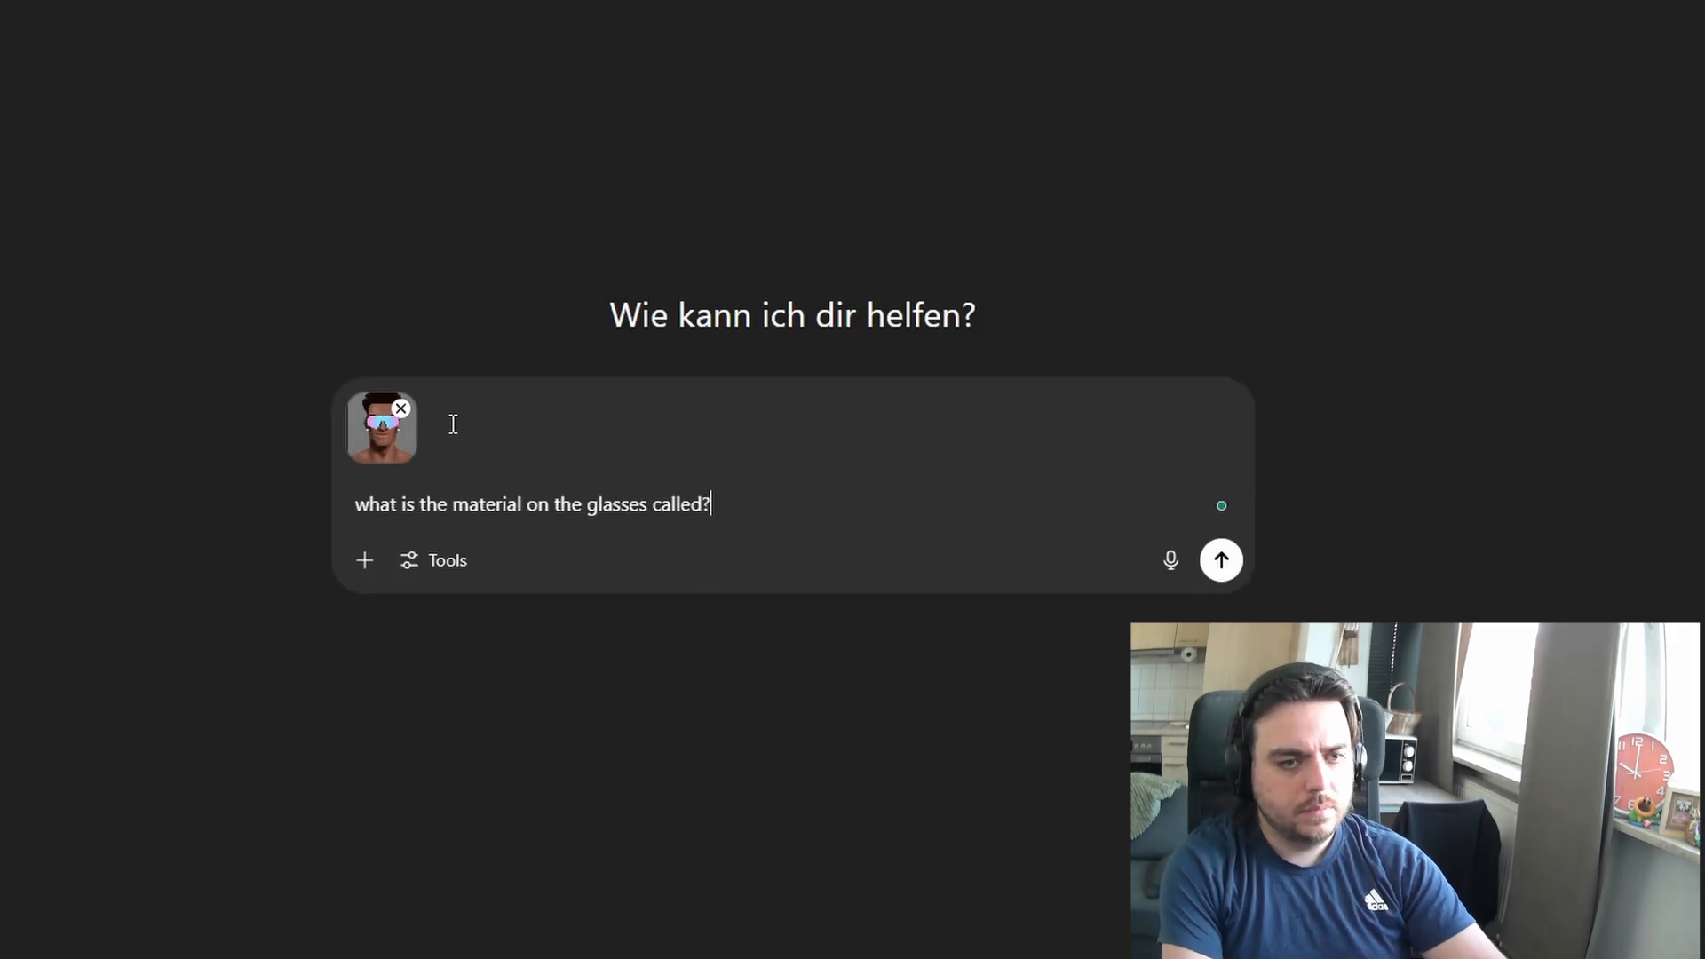
Ask ChatGPT "what is the material on the glasses called?" with the reference image of the head attached
key(Return)
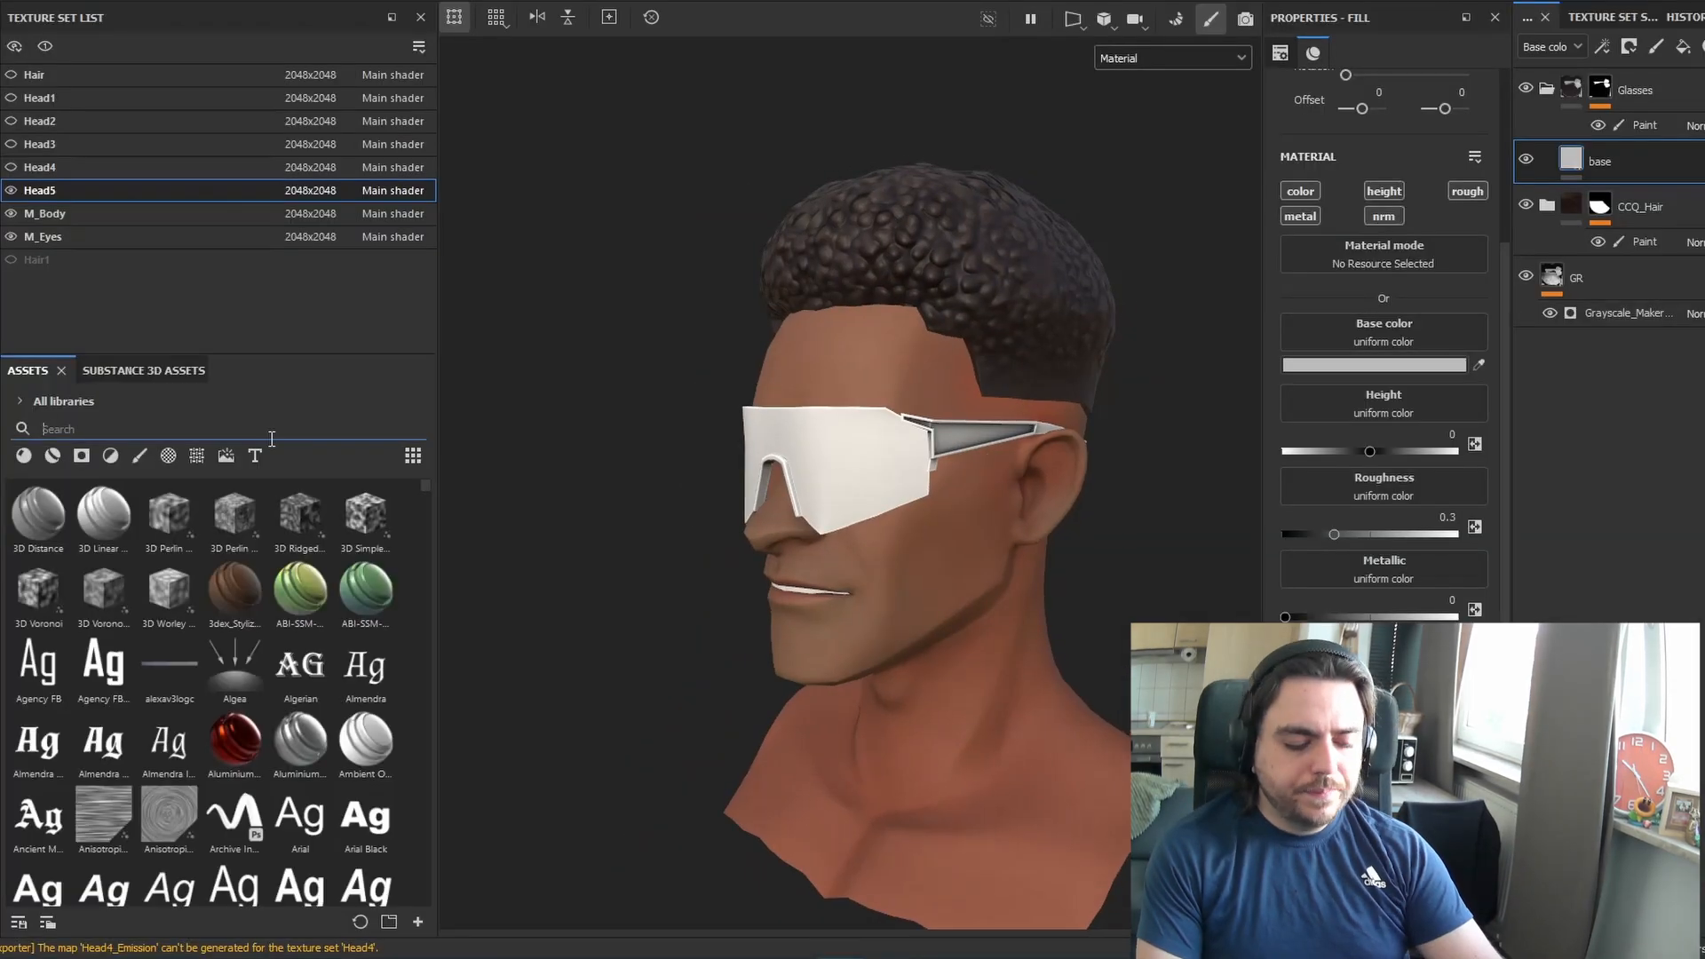
Search the assets for "styliz", add the Stylized_mat smart material to Head5 with its shading layers hidden, and move base into it
mouse_move(27, 757)
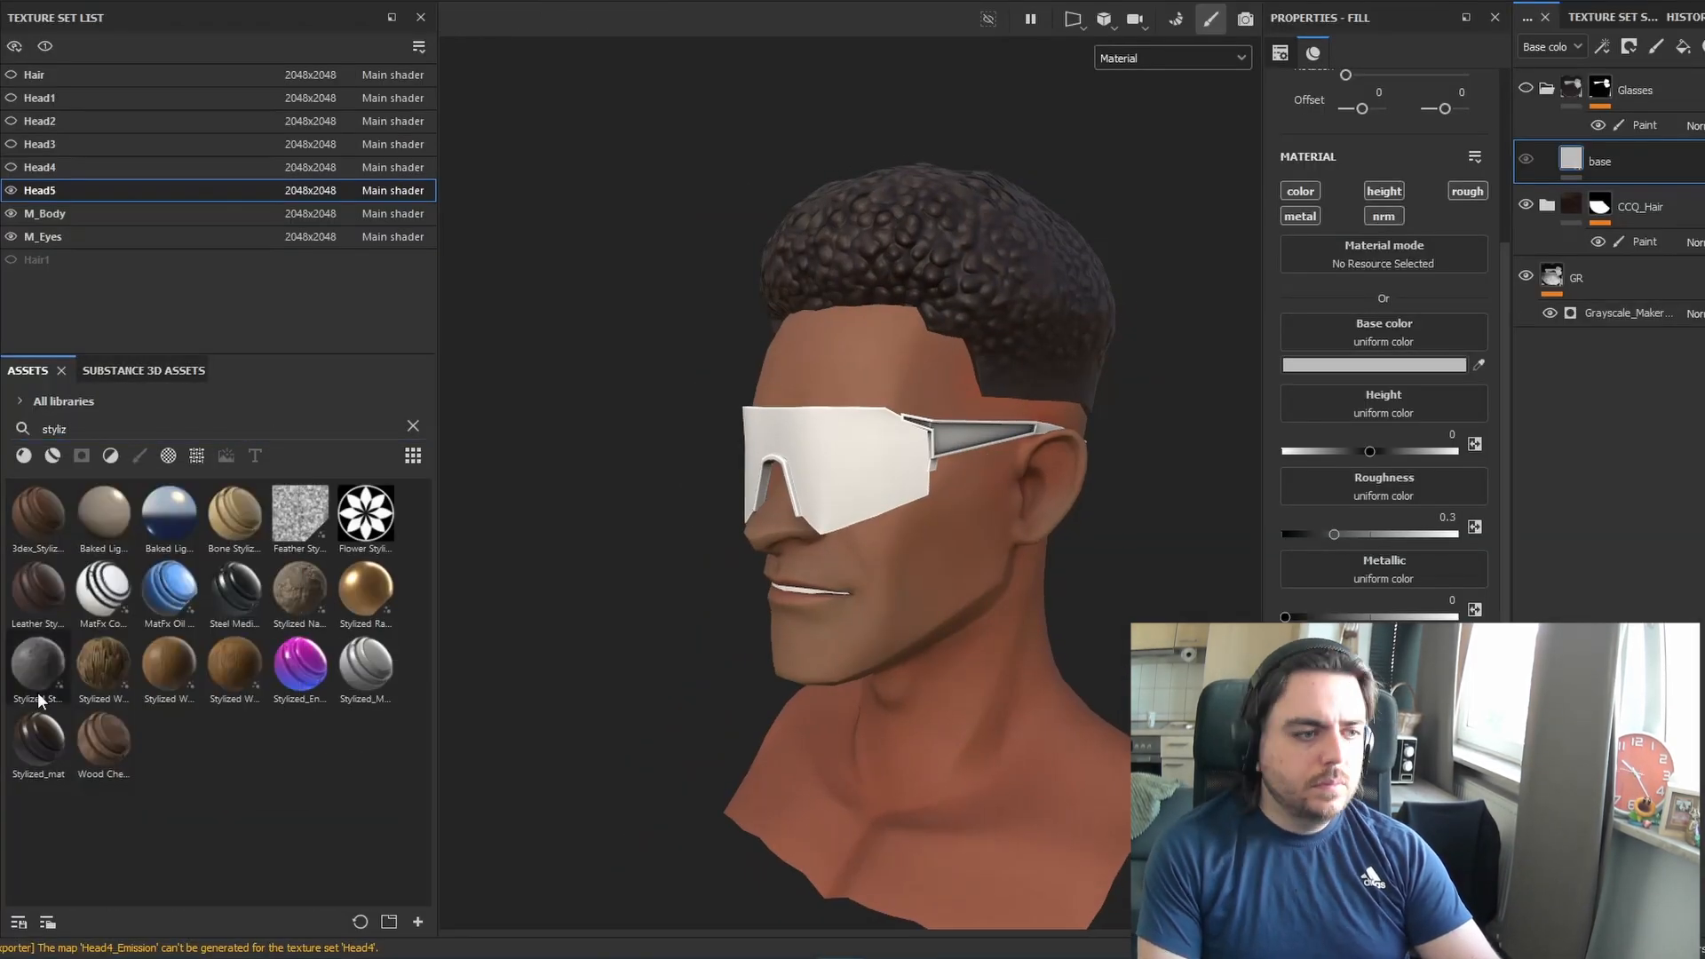
drag(39, 739, 1614, 211)
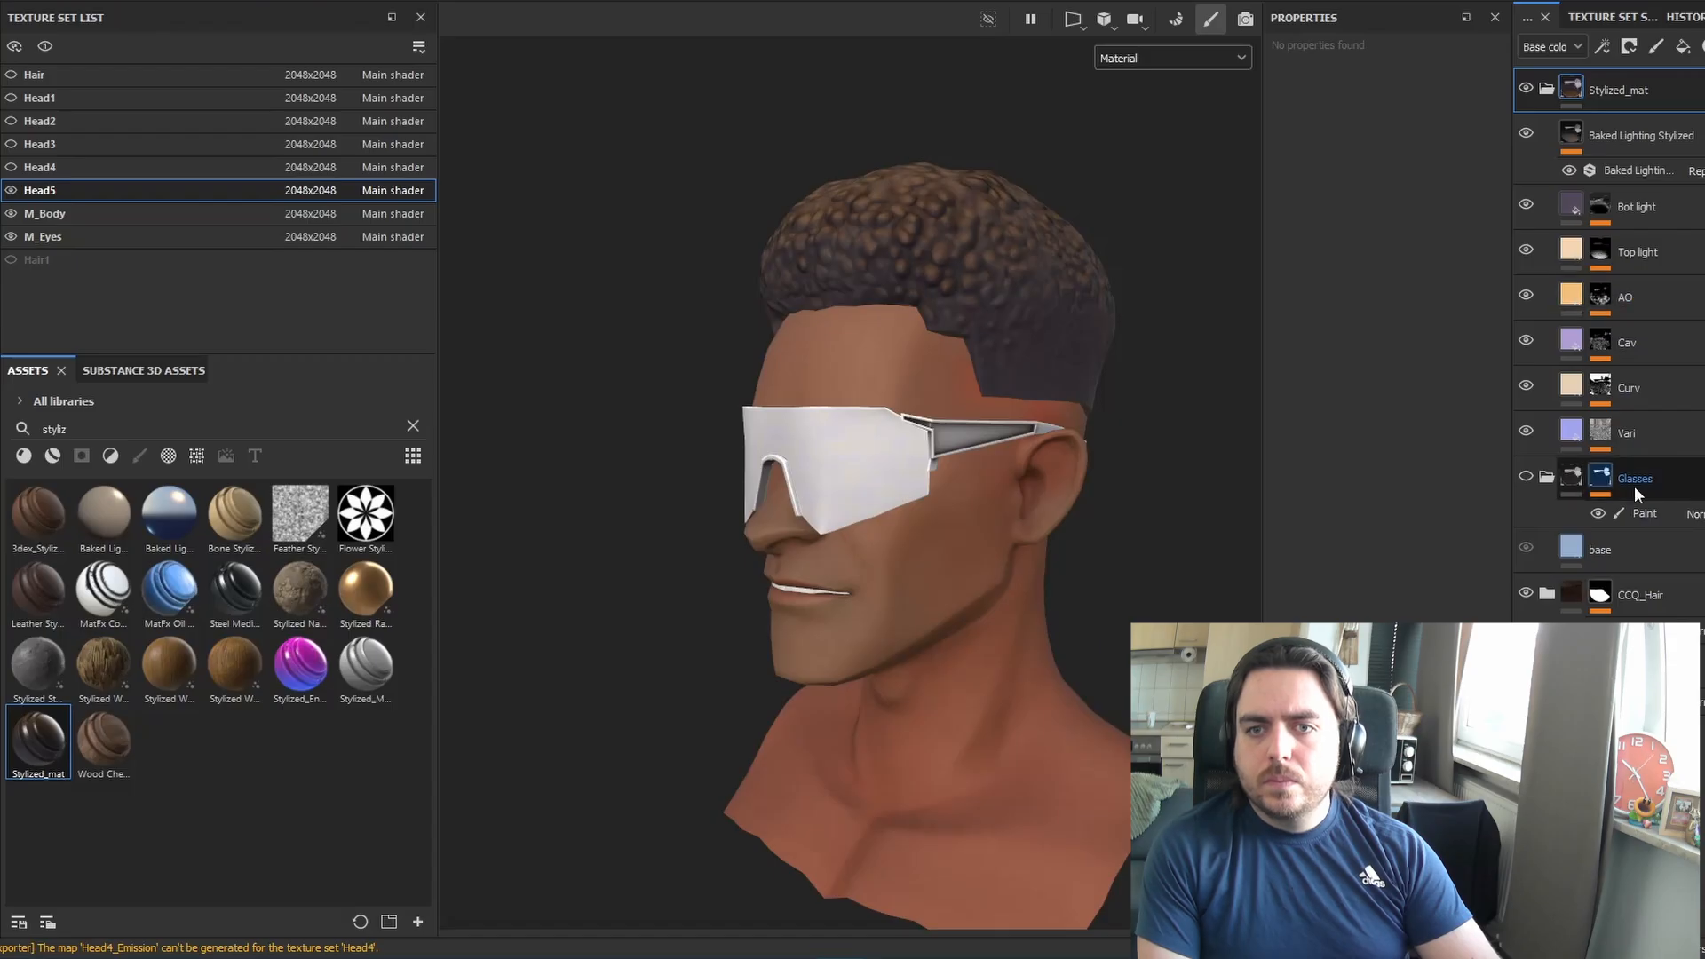
click(1526, 203)
drag(1622, 557, 1622, 565)
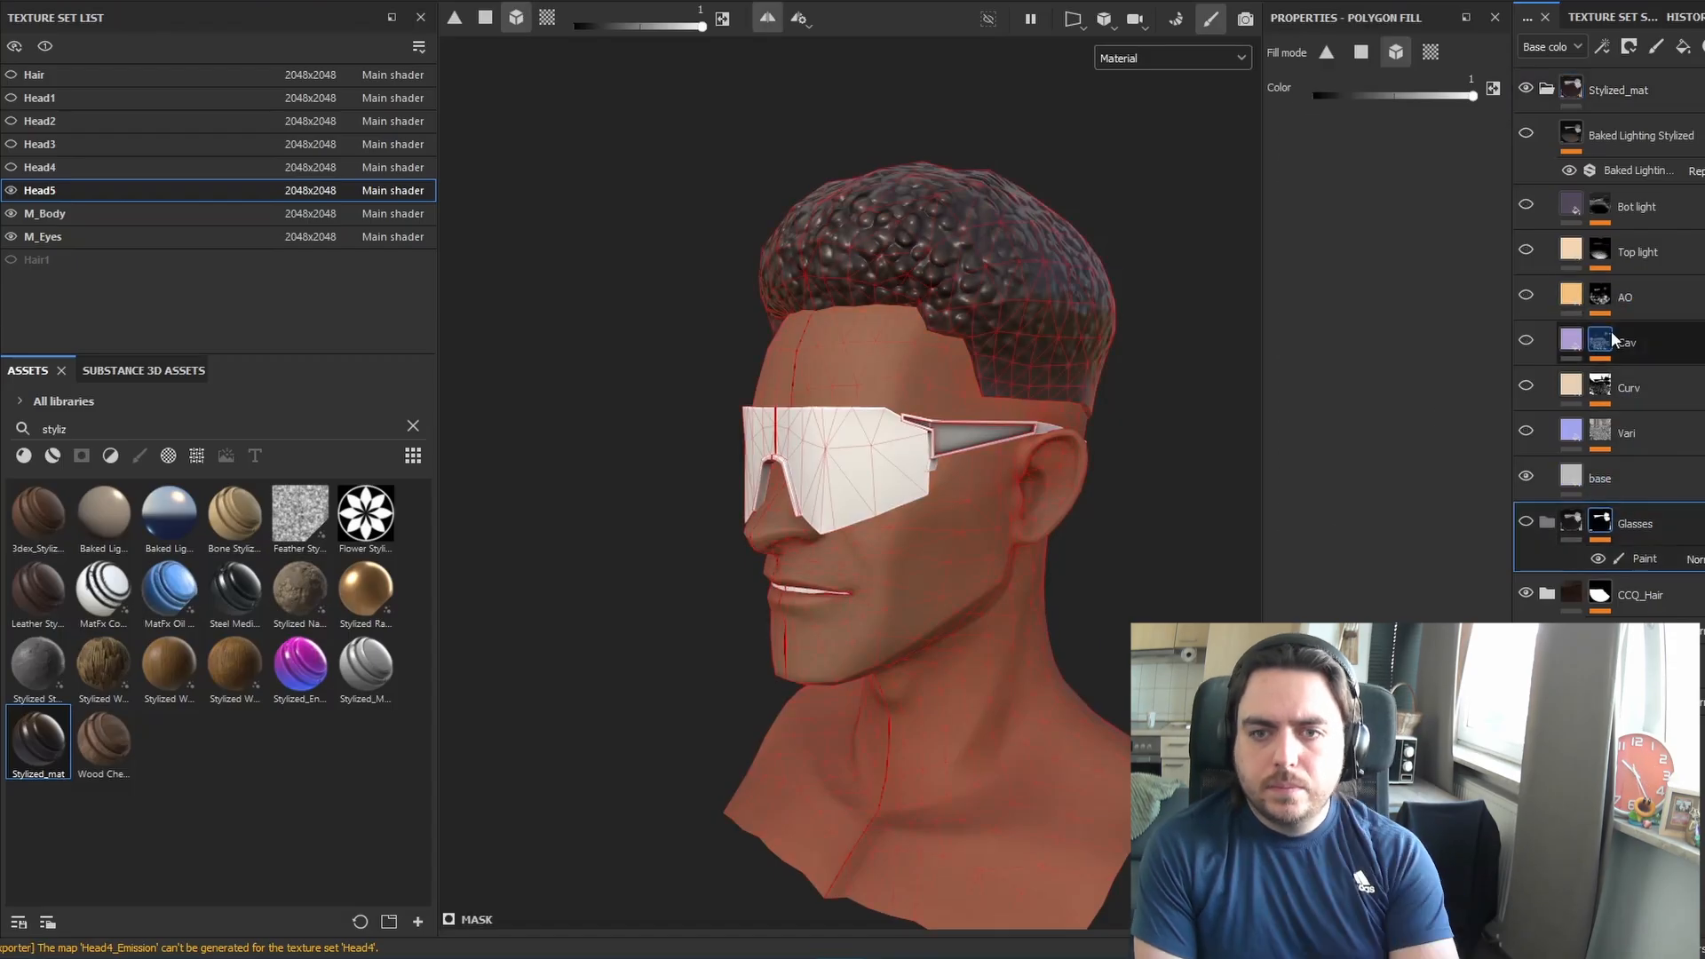
Replace the old Glasses folder by renaming Stylized_mat to Glasses, and give it a black mask filled on the sunglasses
click(1589, 105)
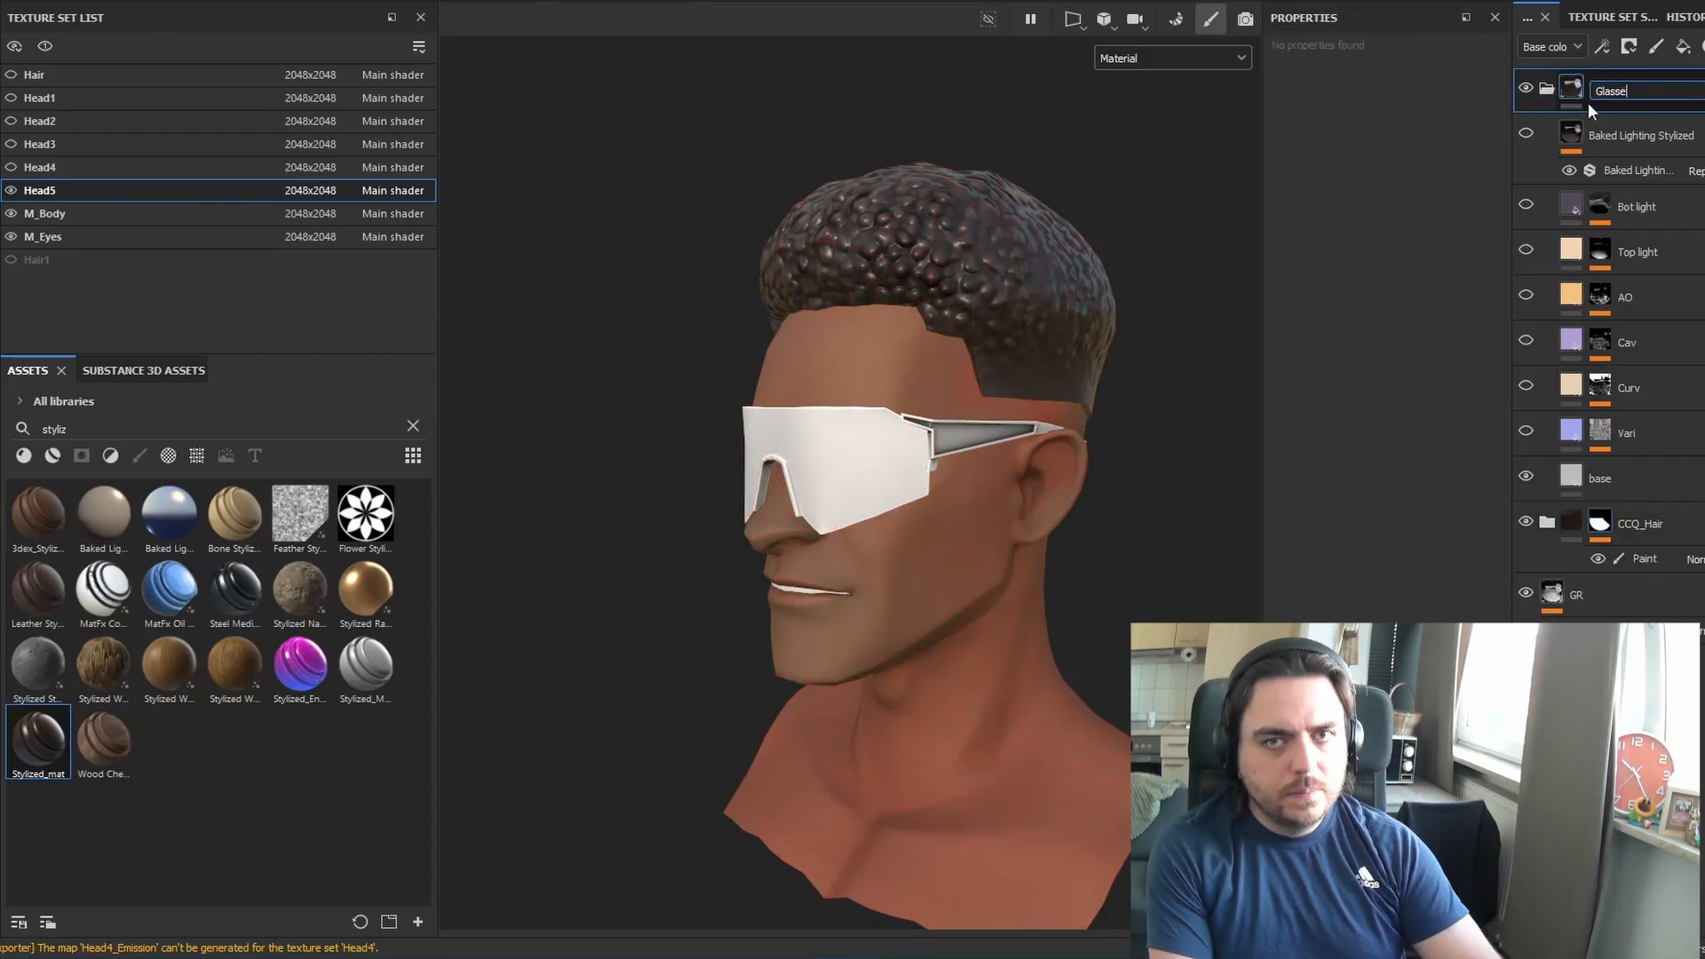
right_click(1599, 89)
click(1572, 426)
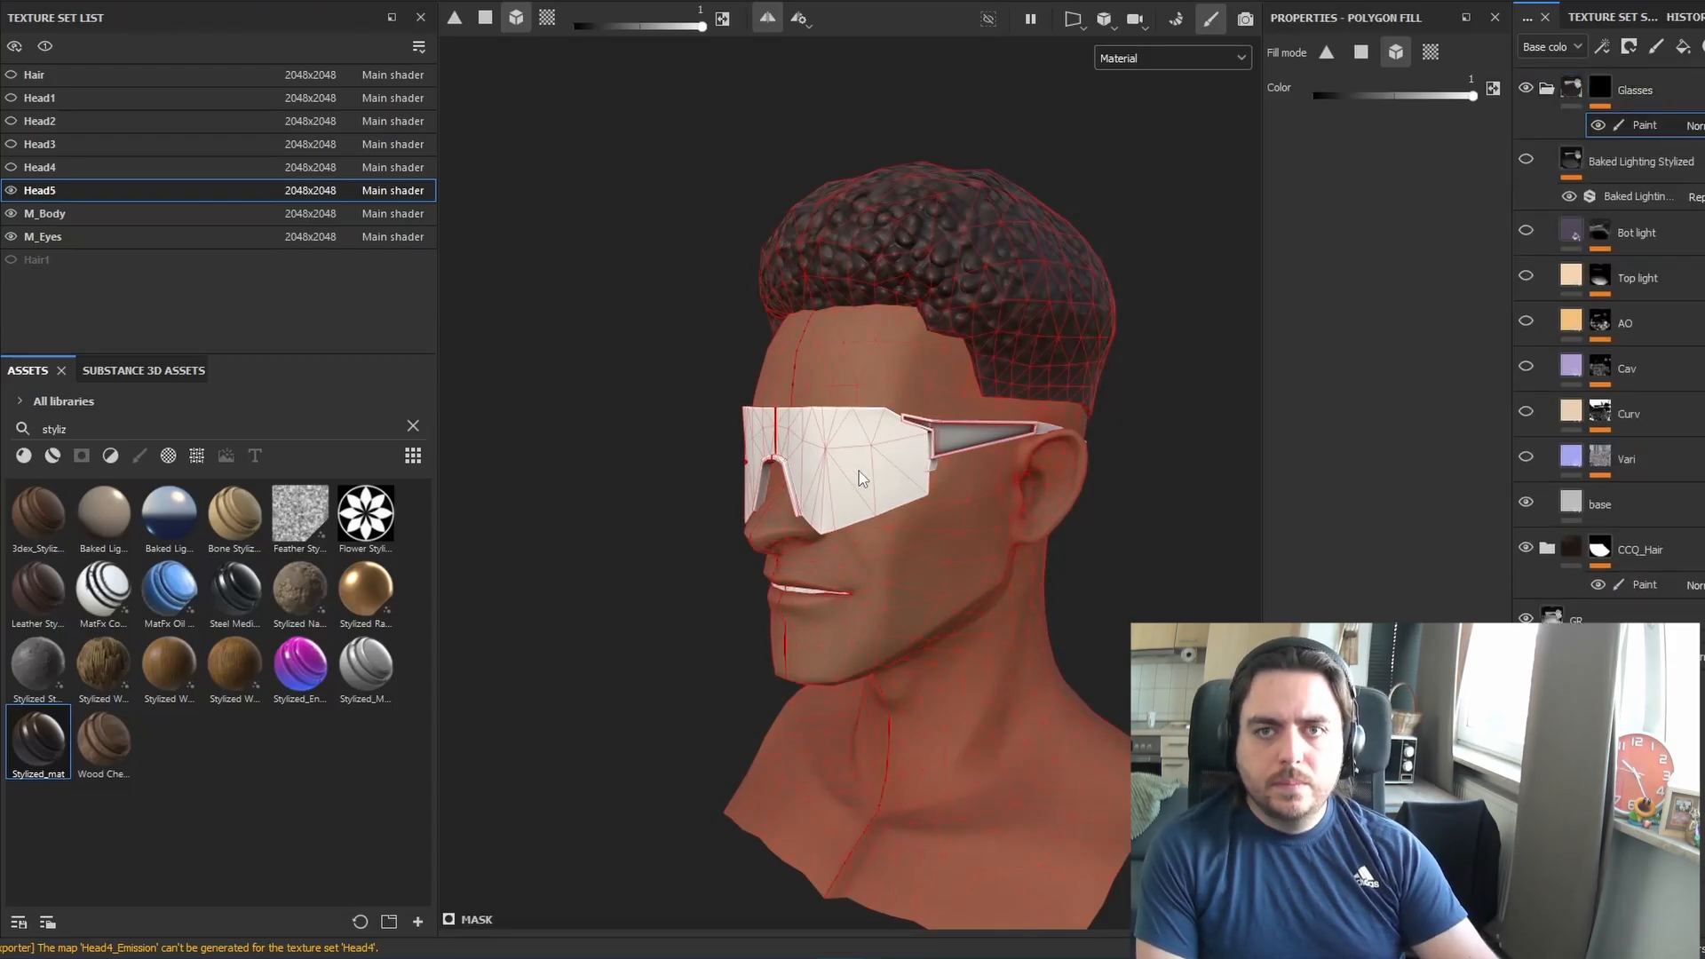
alt+drag(860, 477, 799, 477)
key(1)
Color the base layer pink and add a light blue fill layer named blue with a white mask above it
click(1622, 531)
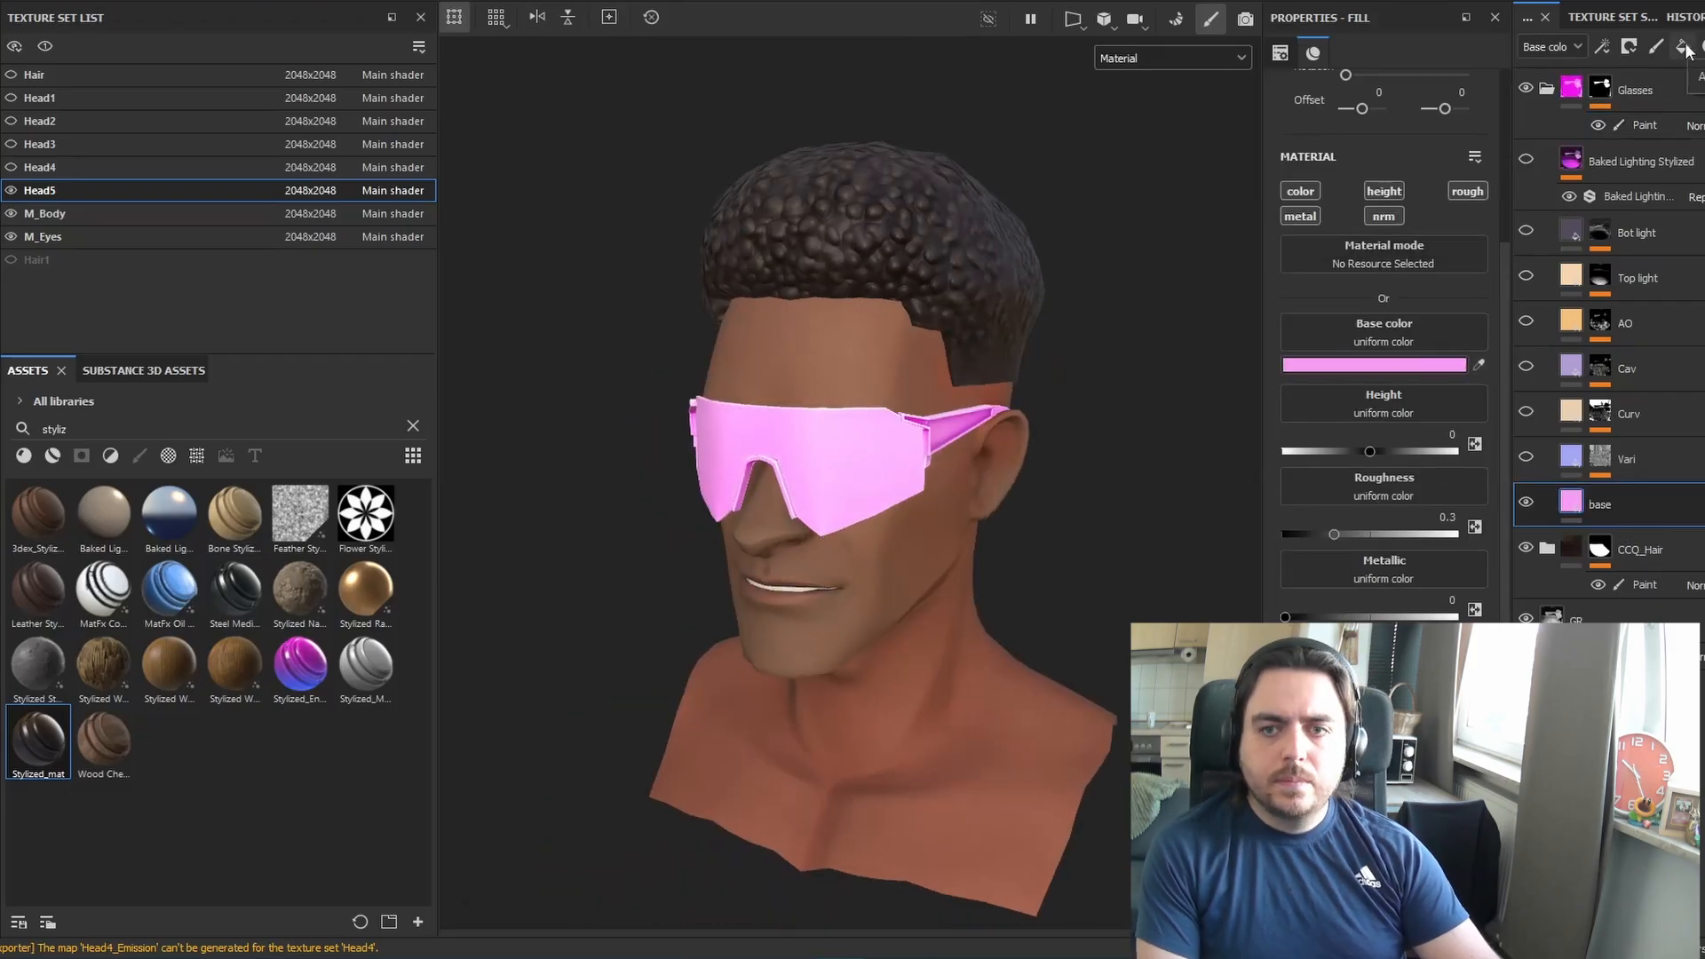
key(ctrl+d)
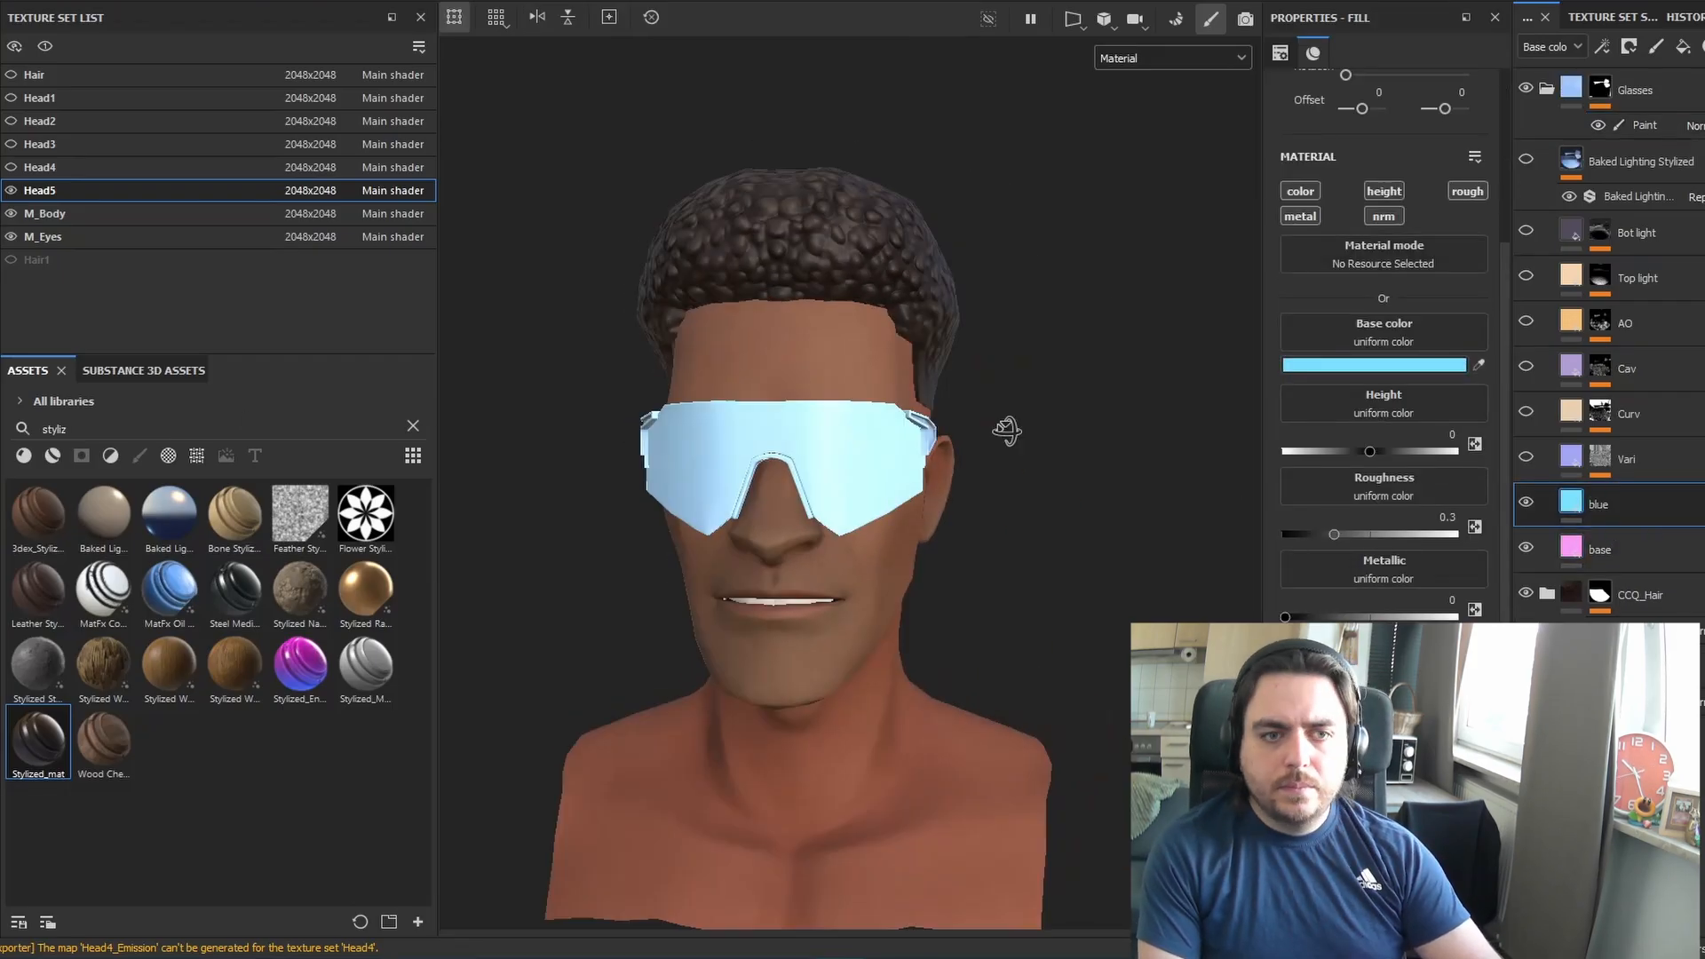
right_click(1599, 504)
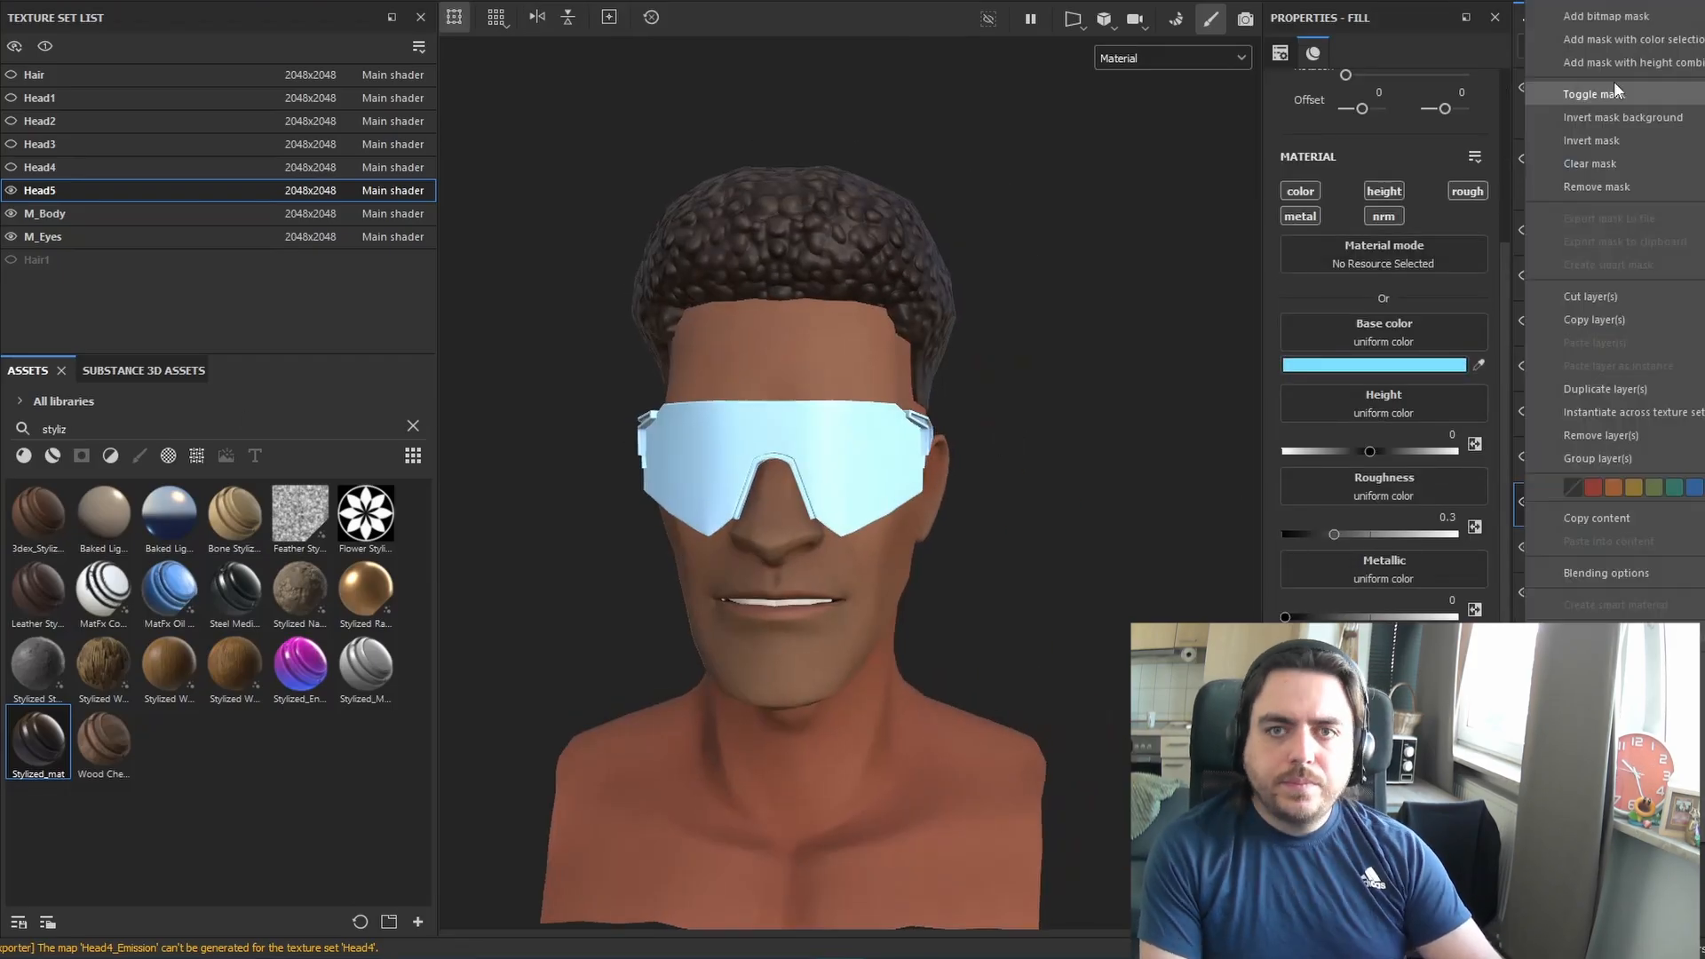
click(1572, 53)
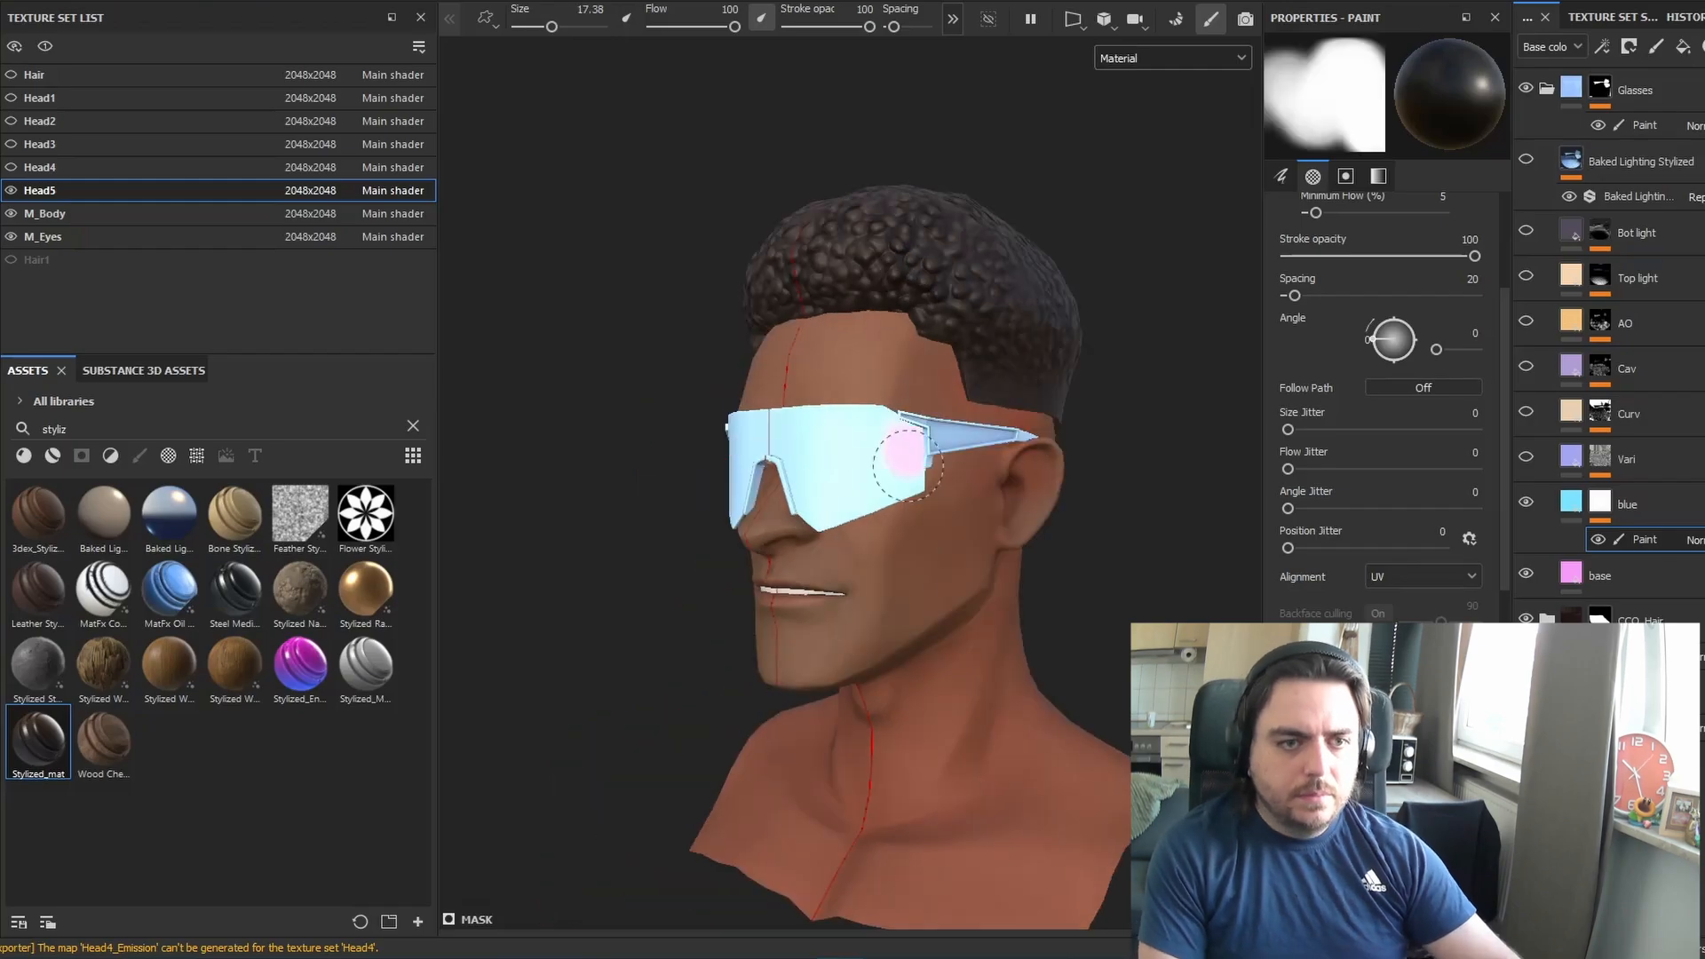
Paint black with a soft mirrored brush on the blue layer's mask to reveal pink at the lens's outer edges
key(ctrl+z)
key(ctrl+y)
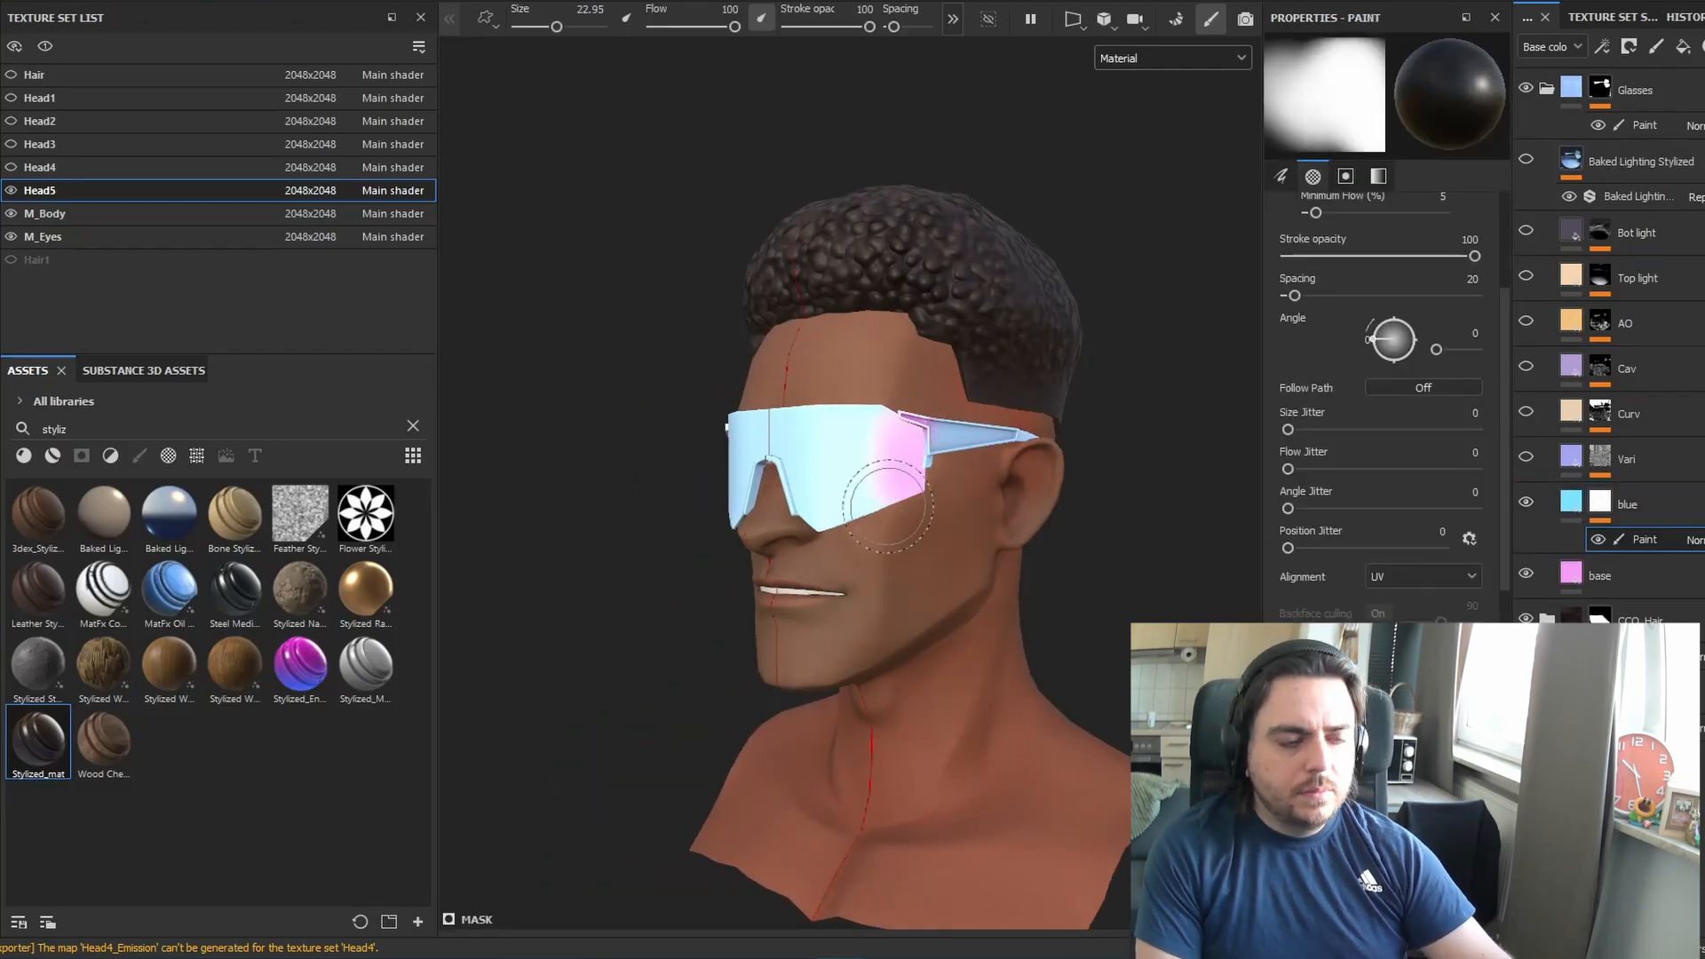
drag(888, 506, 874, 427)
alt+drag(746, 537, 818, 547)
Add a Blur filter to the blue layer's mask and set its intensity to 0
right_click(1547, 527)
click(1599, 653)
click(1403, 100)
click(1523, 169)
drag(1395, 198, 1332, 198)
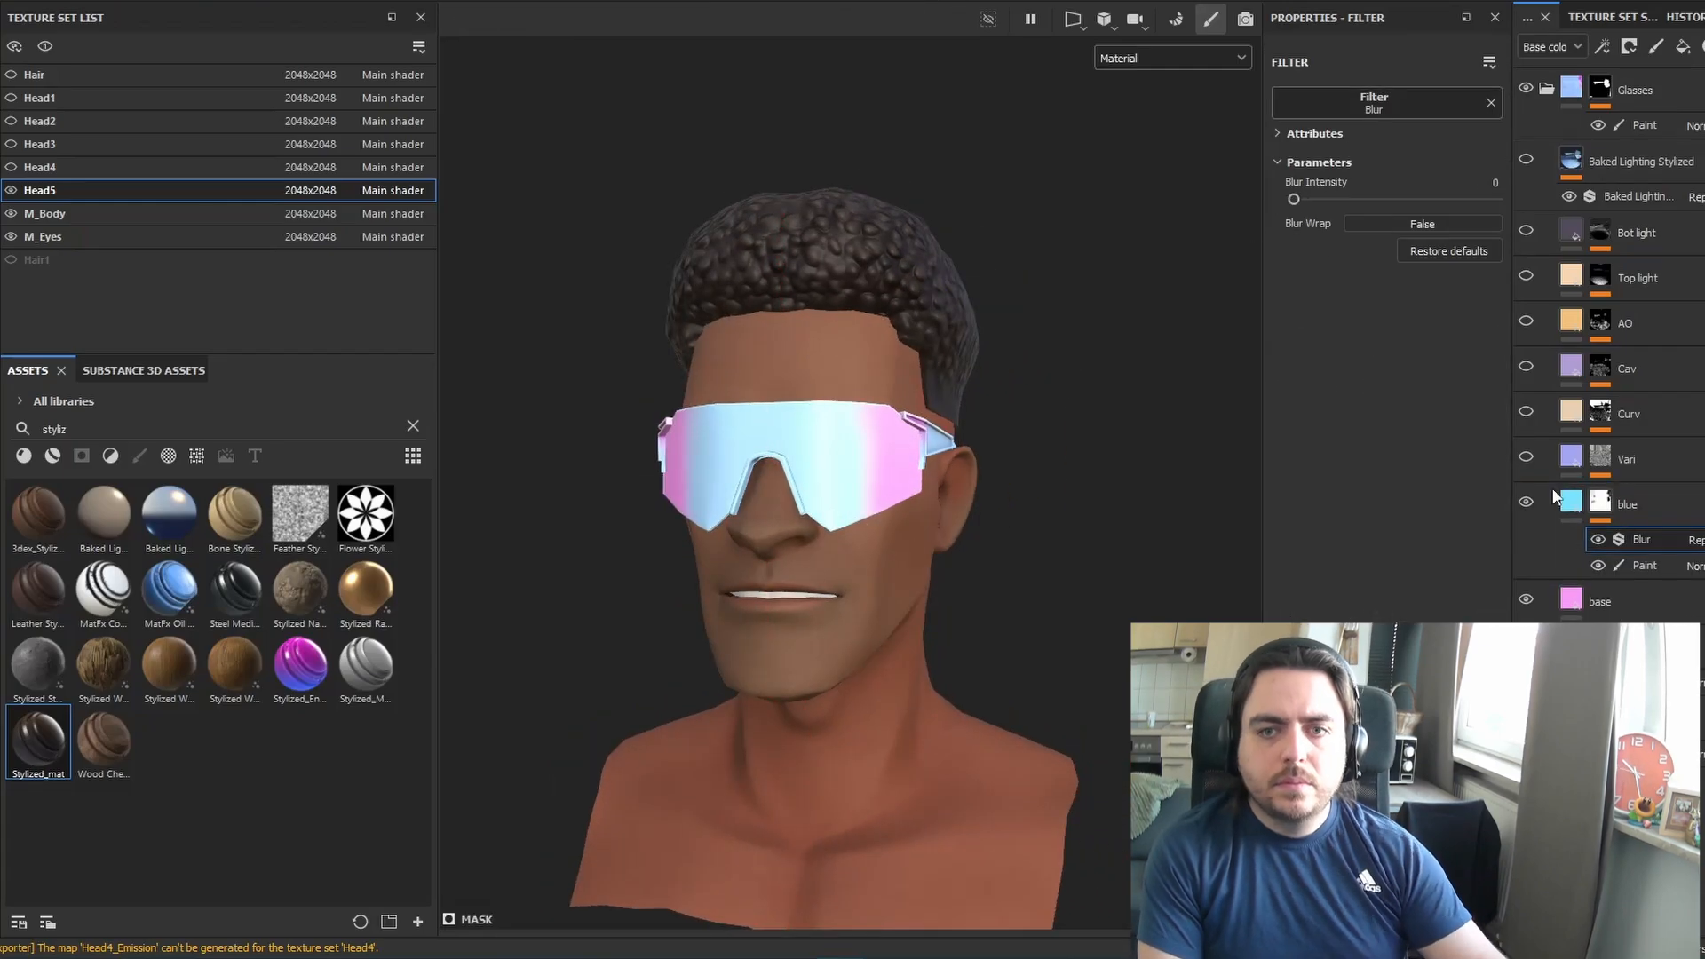
Hide M_Body and M_Eyes and refine the blue mask with black and white strokes to shape the lens's pink-to-blue gradient
click(11, 213)
alt+drag(799, 498, 977, 337)
click(1645, 565)
click(11, 236)
alt+drag(919, 639, 897, 484)
key(x)
mouse_move(782, 347)
mouse_down()
mouse_move(800, 586)
mouse_move(701, 480)
mouse_up()
key(x)
alt+drag(787, 411, 713, 477)
key(x)
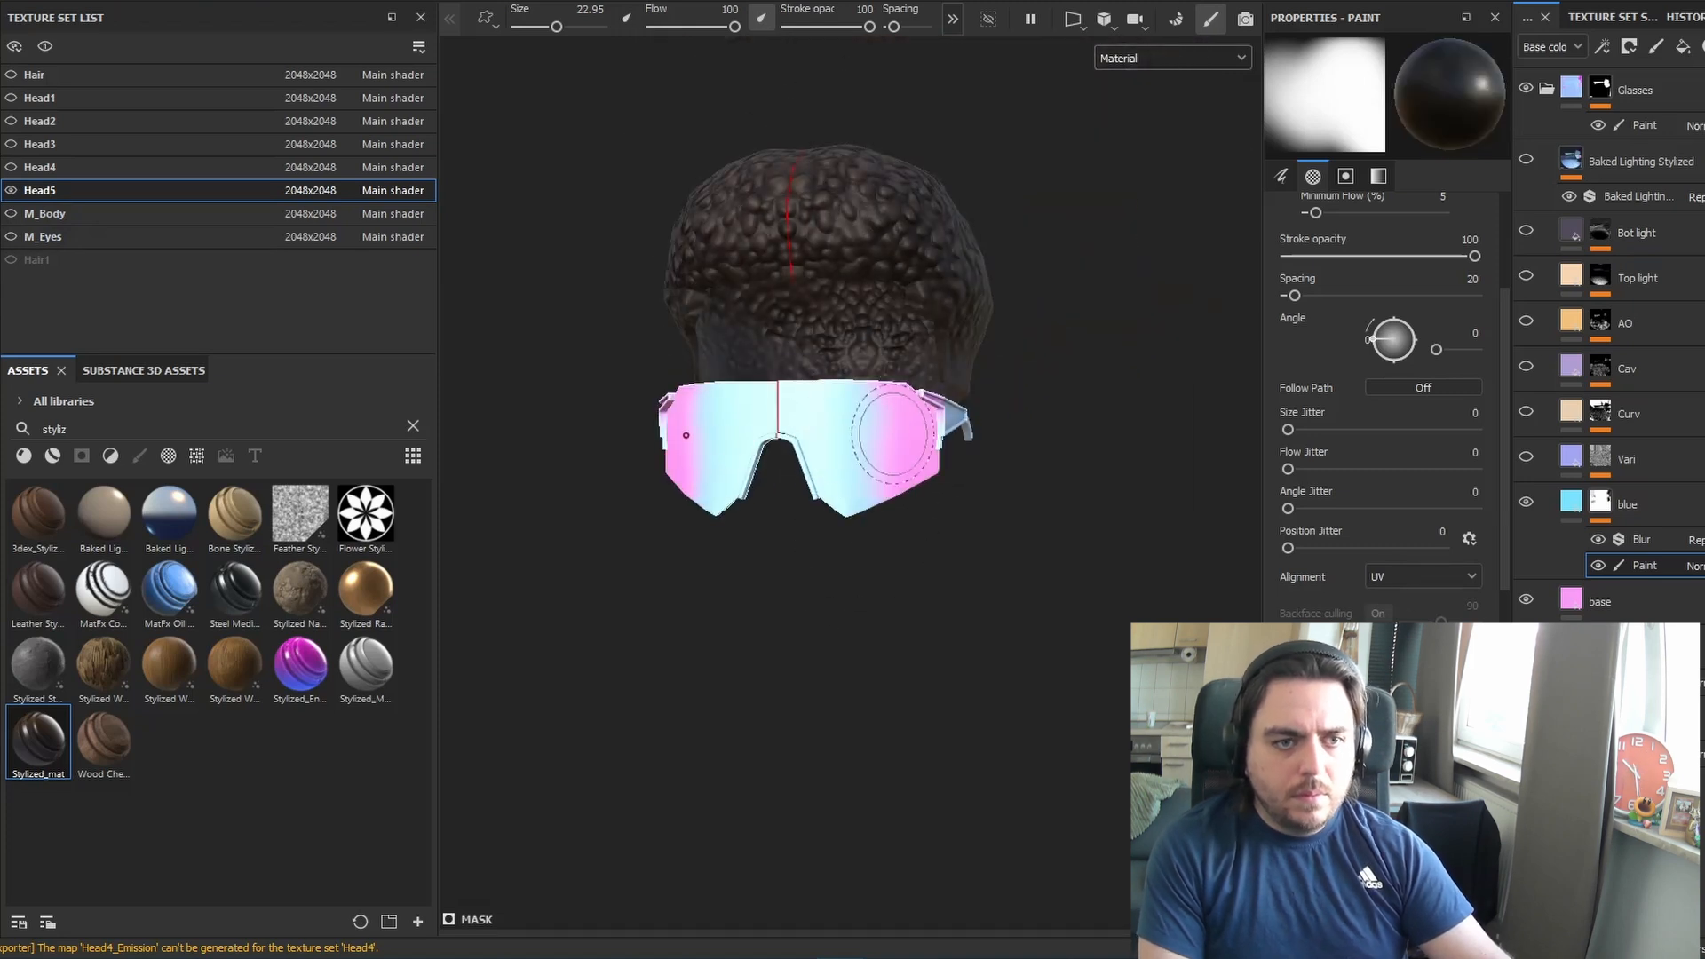
alt+drag(894, 434, 777, 442)
key(x)
alt+drag(776, 508, 852, 498)
Raise the intensity of the Blur filter on the blue layer's mask slightly to soften the lens gradient
click(1641, 539)
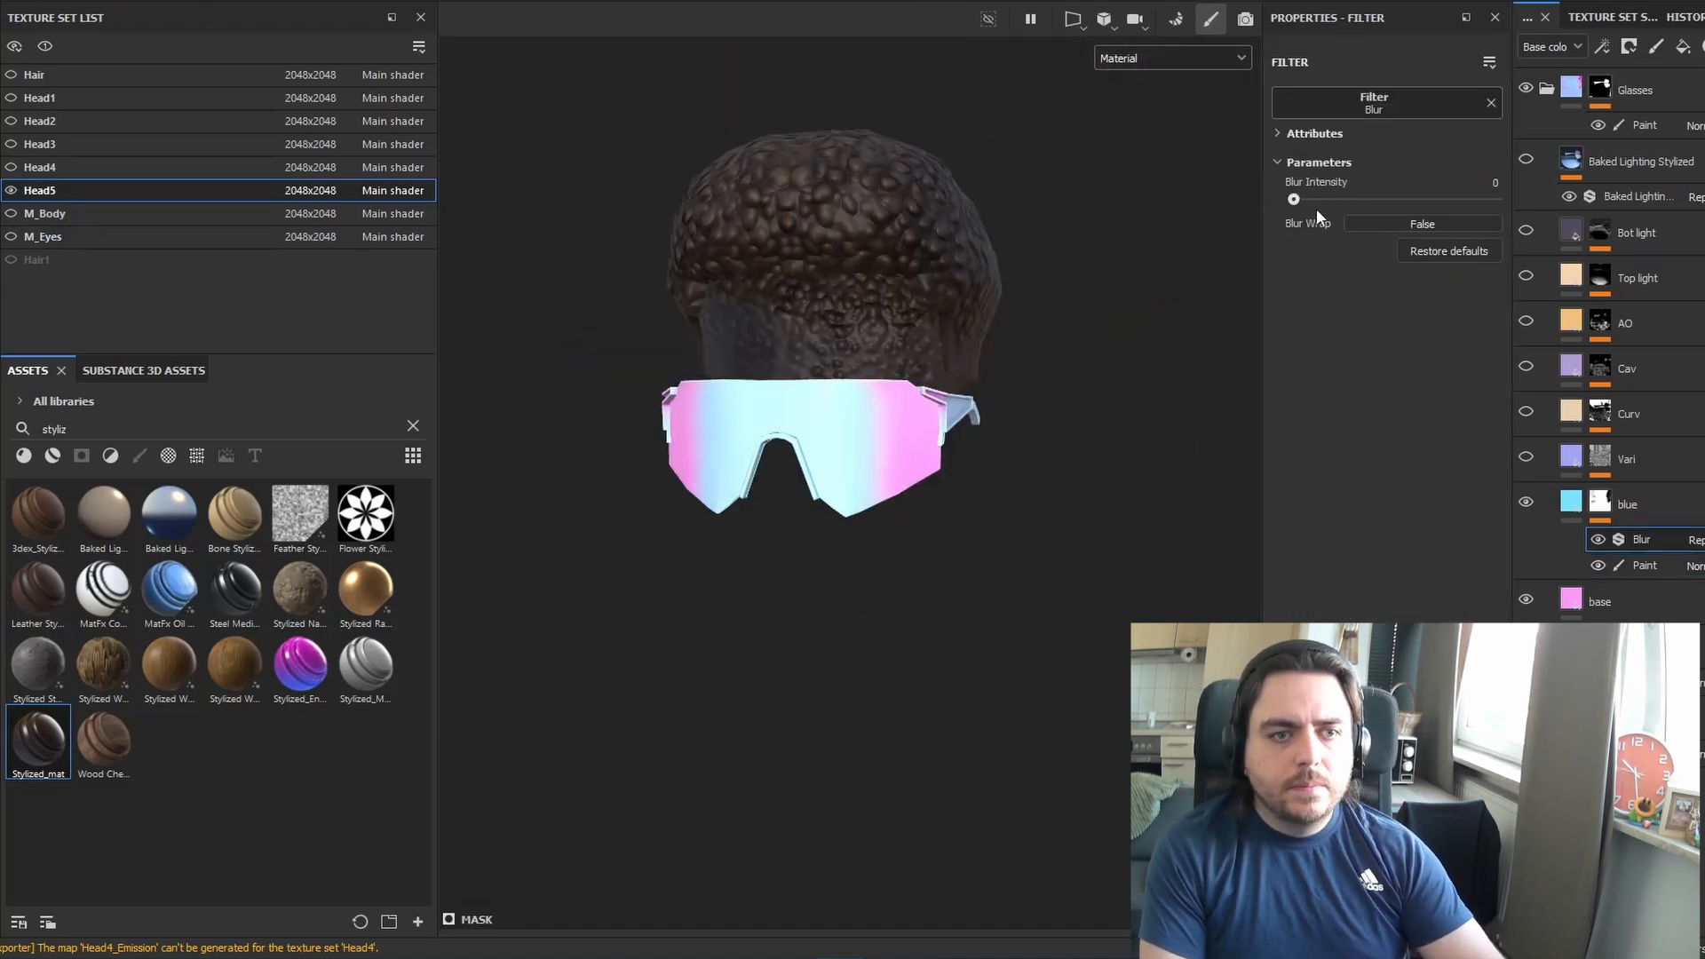
click(1316, 199)
mouse_move(924, 569)
alt+mouse_down()
mouse_move(807, 553)
mouse_move(929, 590)
alt+mouse_up()
Add a color-only fill layer above the blue layer and name it black
click(1627, 504)
click(1681, 46)
alt+click(1300, 191)
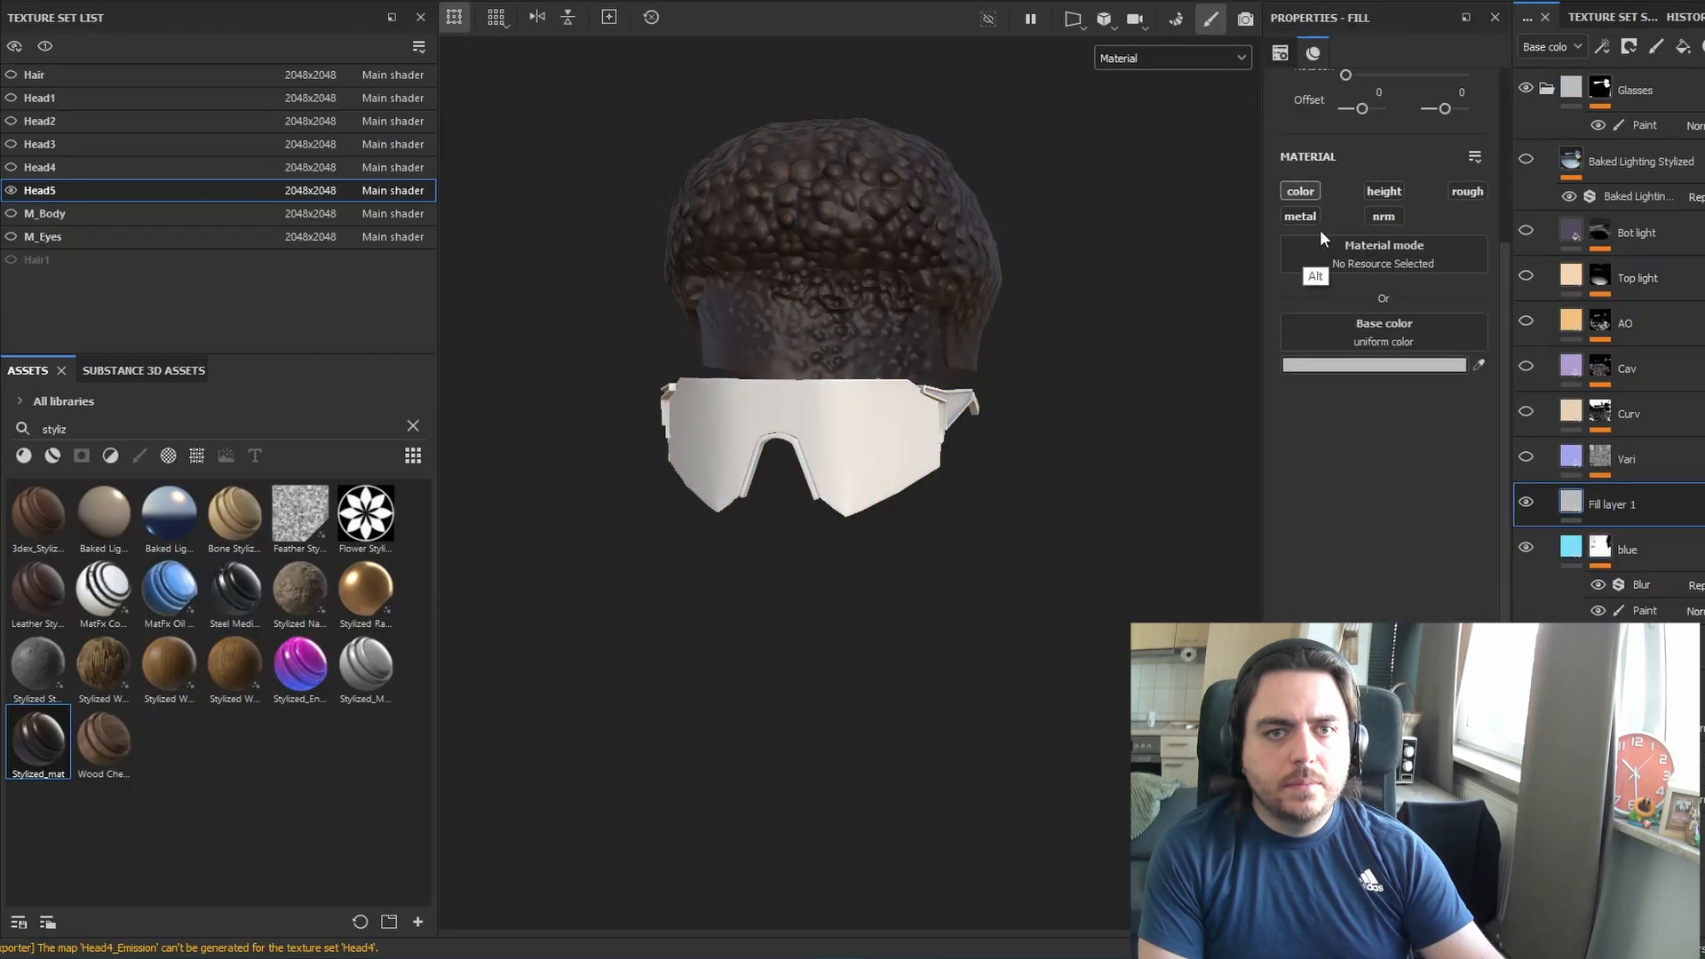
click(1692, 495)
click(1692, 267)
text(black)
Set the black layer's base color to a near-black shade
alt+drag(978, 533, 897, 533)
click(1346, 365)
click(546, 695)
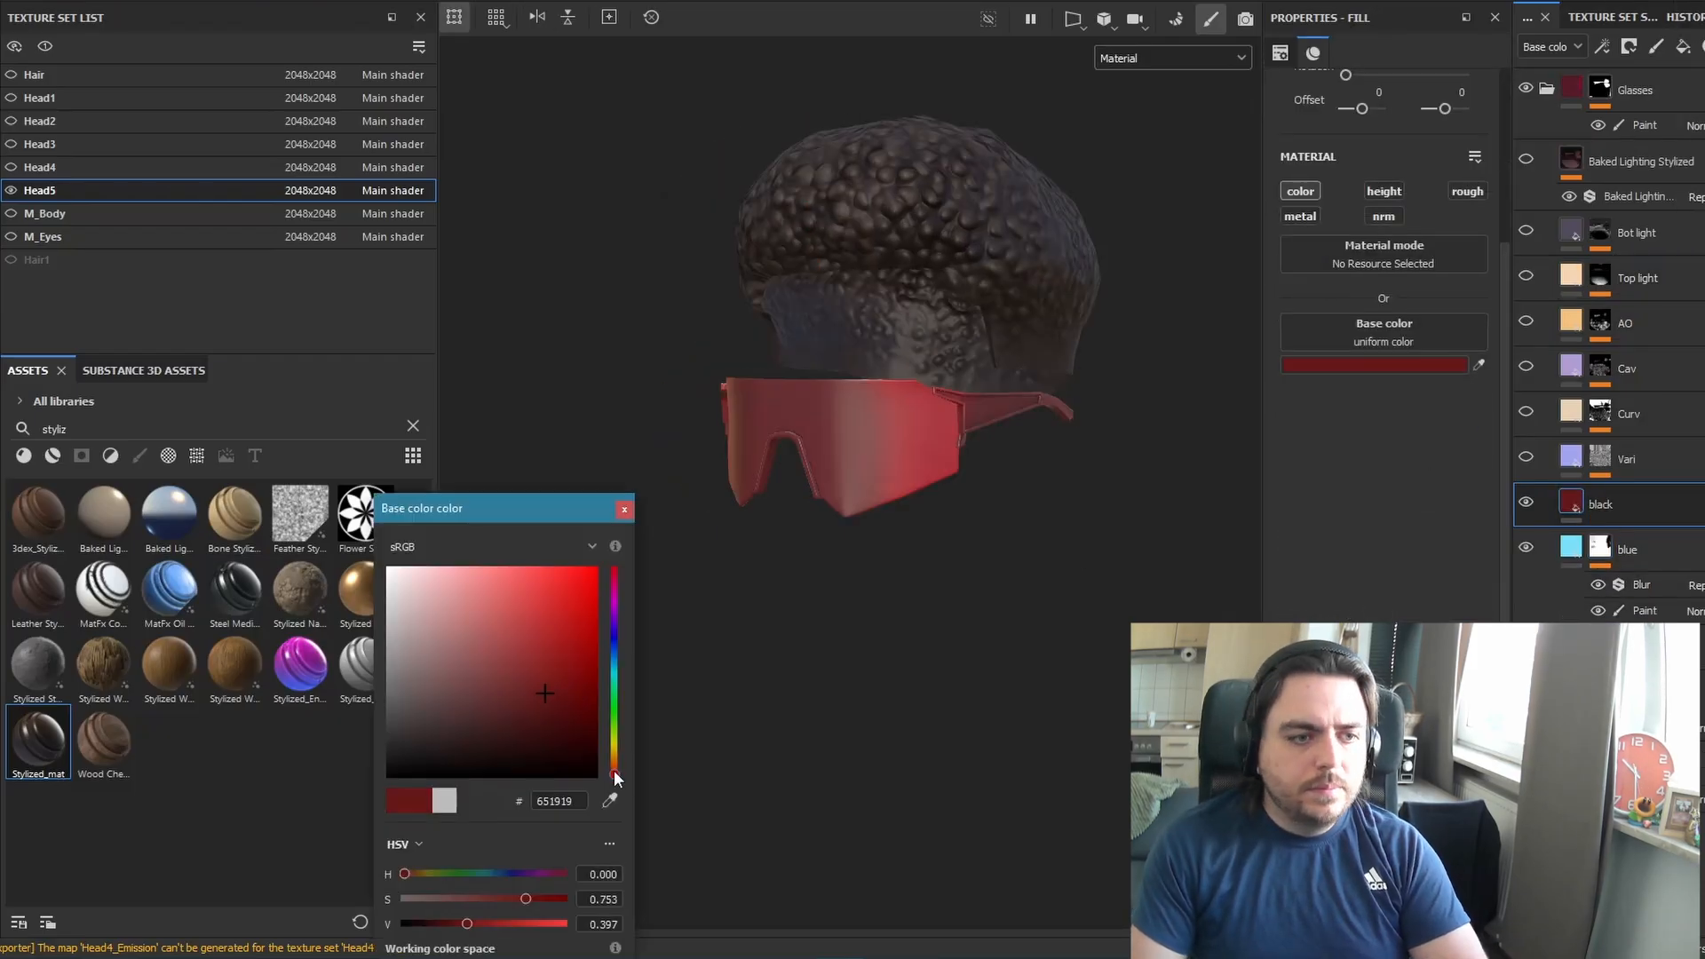
click(614, 765)
click(446, 756)
Add a black mask to the black layer and polygon-fill the glasses frame into it
right_click(1599, 502)
click(1588, 599)
key(4)
click(1004, 411)
scroll(800, 497, up, 2)
Enable roughness on the black layer, set it to 0.612, and show M_Body and M_Eyes again
click(1571, 503)
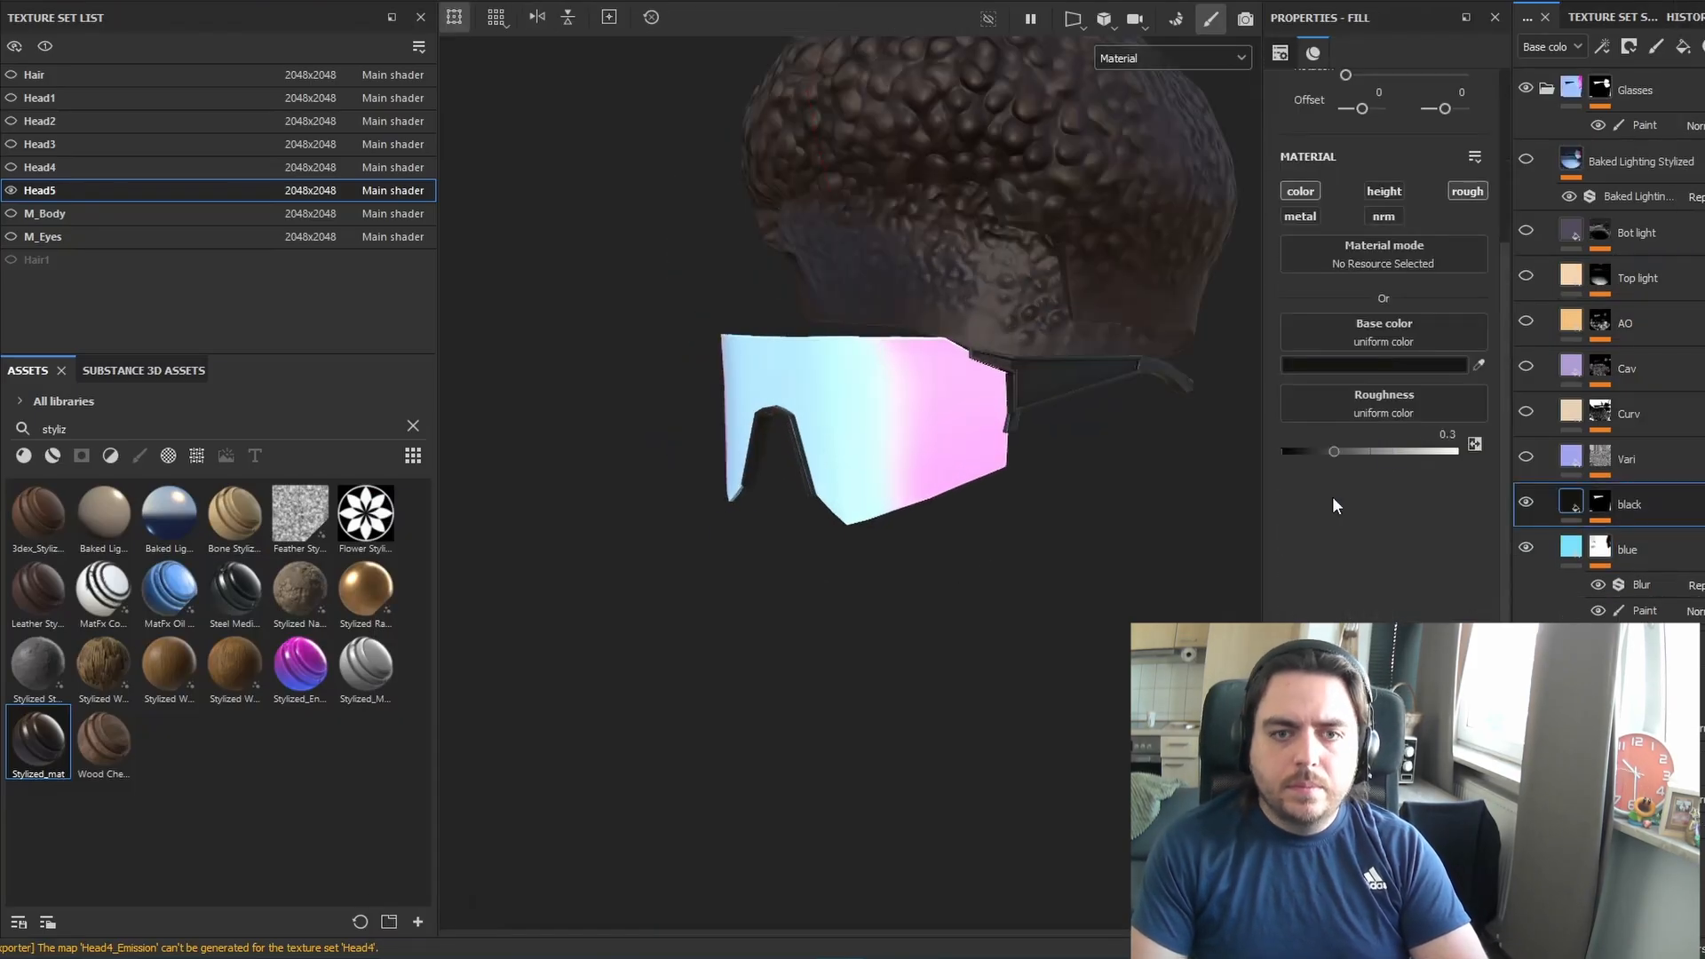
drag(1332, 451, 1390, 452)
alt+drag(1082, 518, 1182, 524)
click(11, 214)
click(10, 236)
scroll(988, 451, down, 2)
alt+drag(1110, 451, 914, 453)
scroll(914, 453, up, 2)
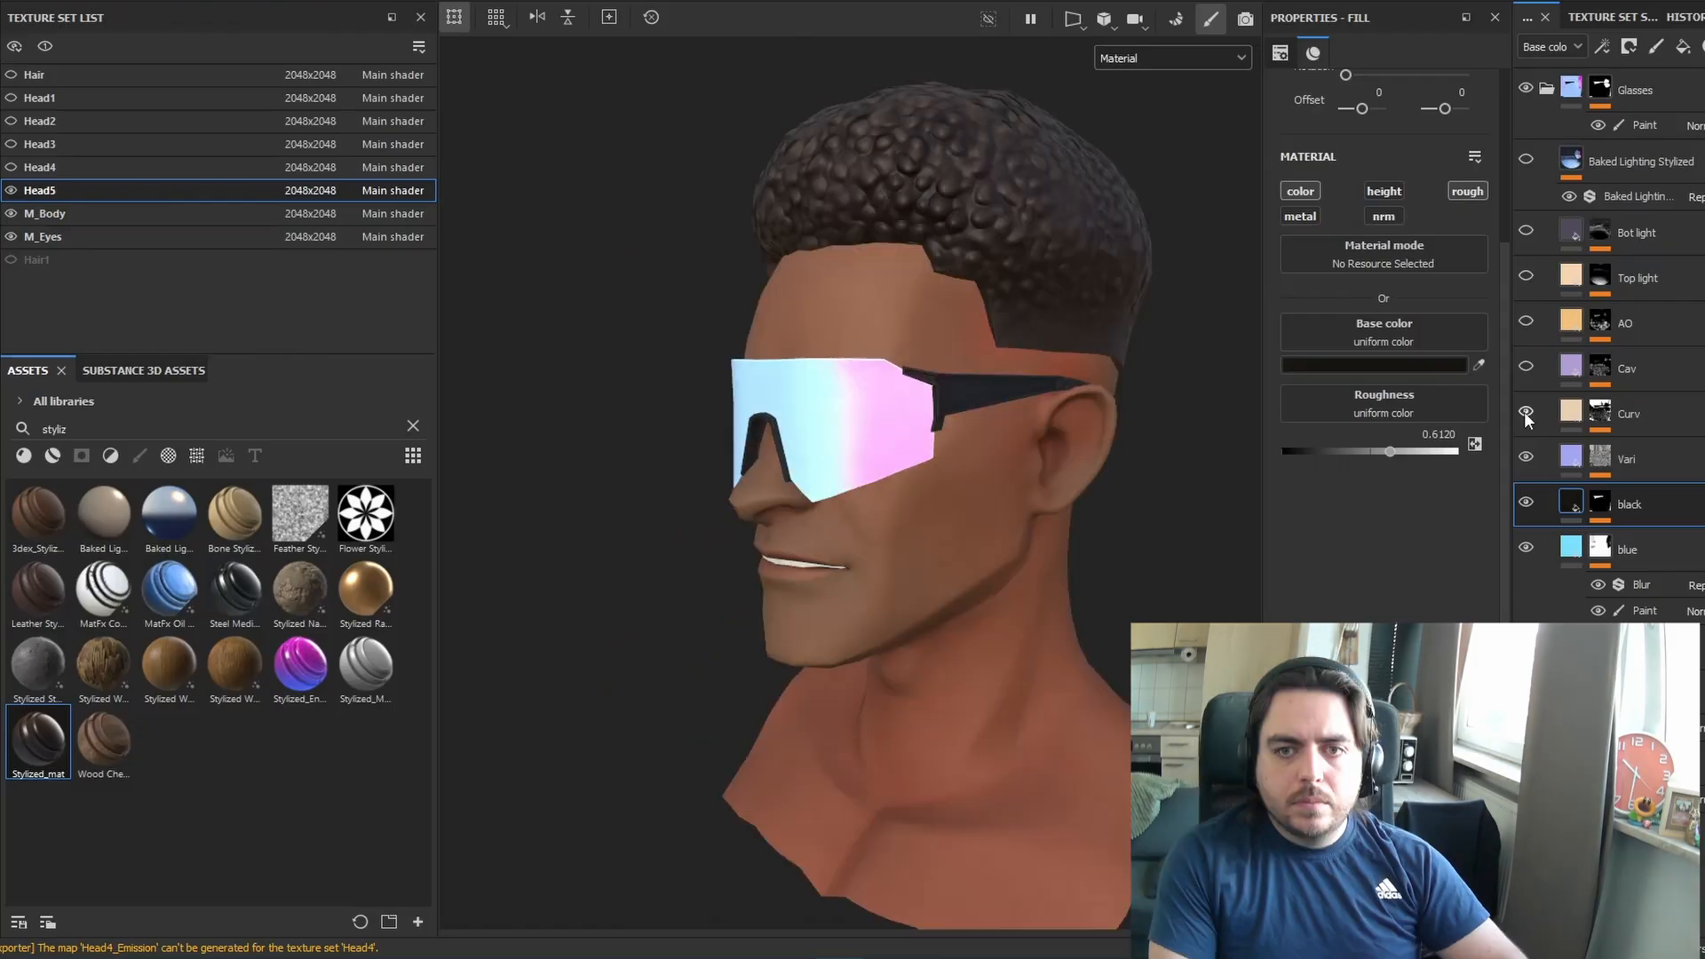
Show the Curv and Vari layers in the Glasses folder, checking them in the base color view
click(1526, 412)
key(c)
click(1526, 457)
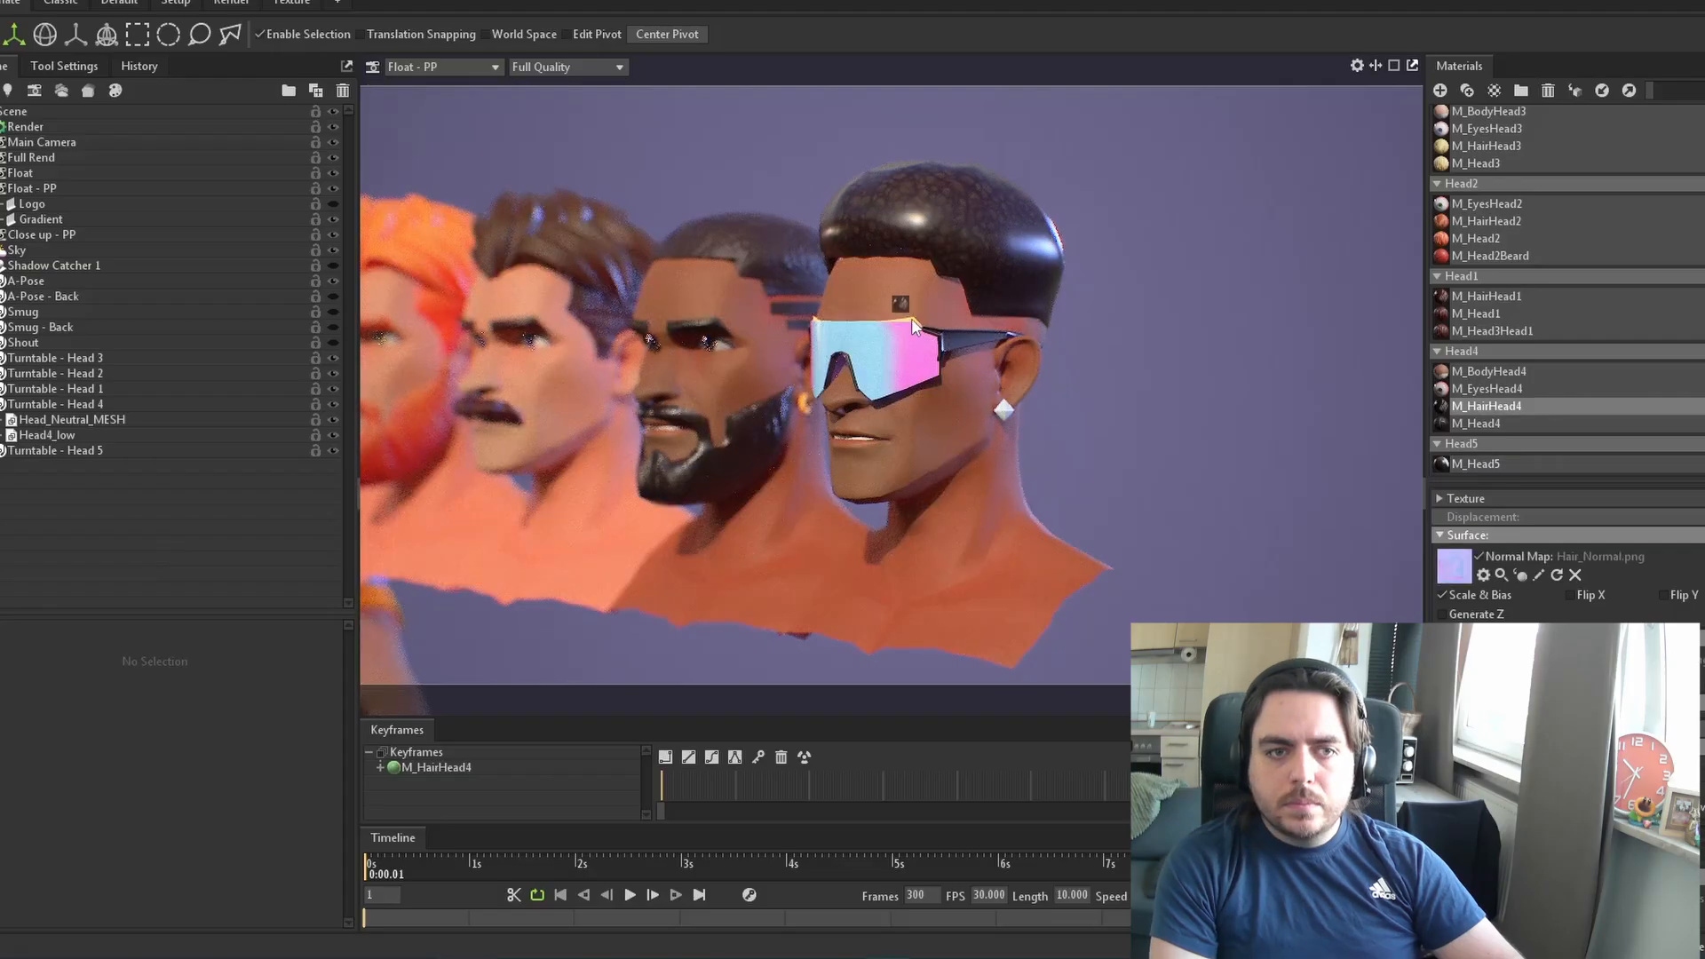
Expand the Turntable - Head 5 group, select the M_EyesHead4 material and assign a texture to the material's normal map
click(3, 404)
click(2, 419)
click(333, 450)
click(1487, 388)
key(ctrl+z)
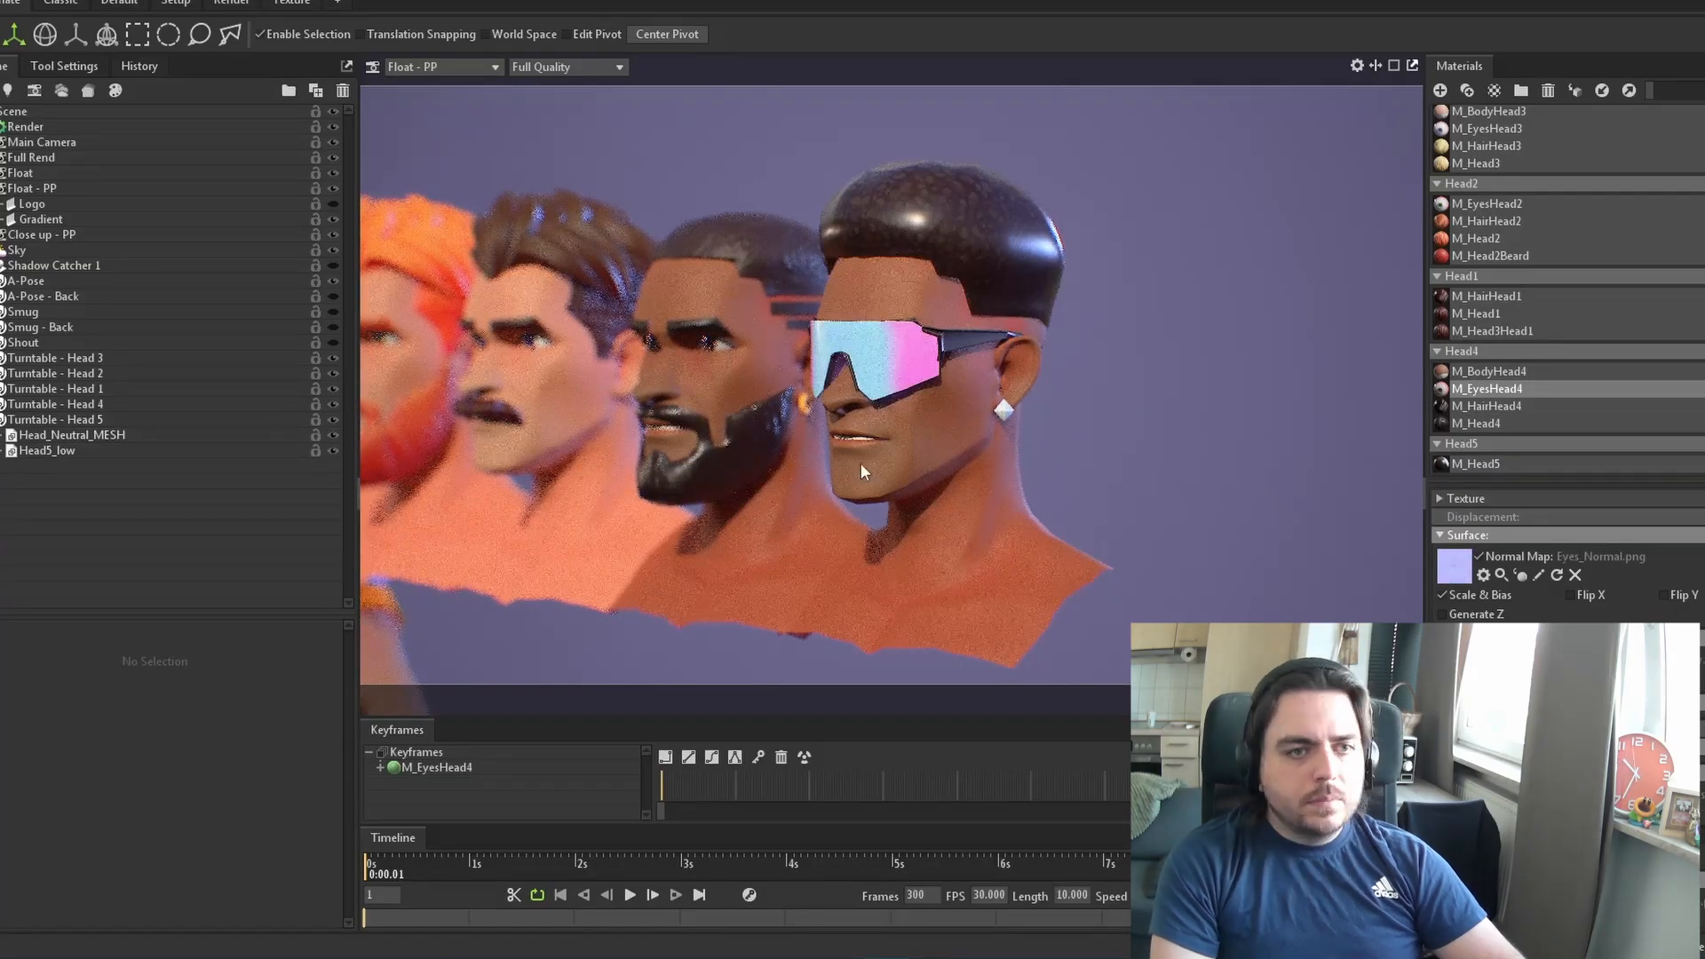
drag(1175, 583, 1454, 565)
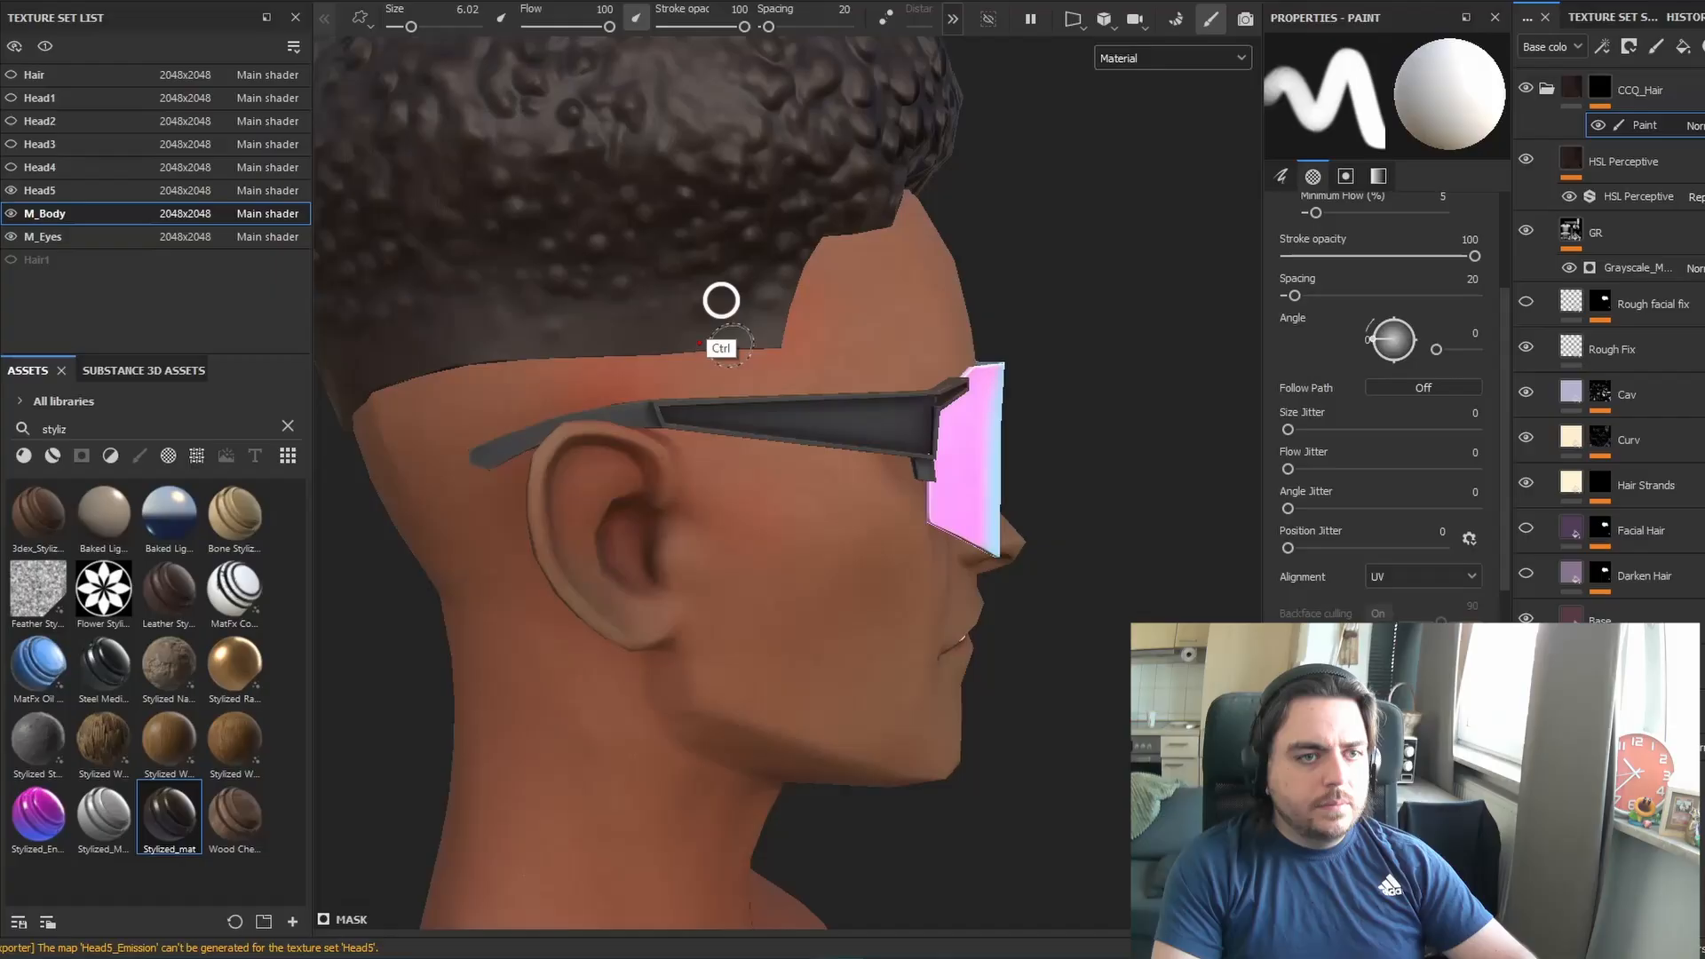
Switch to Substance 3D Painter and paint Head5's sideburn in front of the ear into the CCQ_Hair mask, starting with brush size 3.29
ctrl+right_drag(730, 345, 706, 345)
mouse_move(730, 345)
alt+mouse_down()
mouse_move(750, 446)
mouse_move(710, 505)
alt+mouse_up()
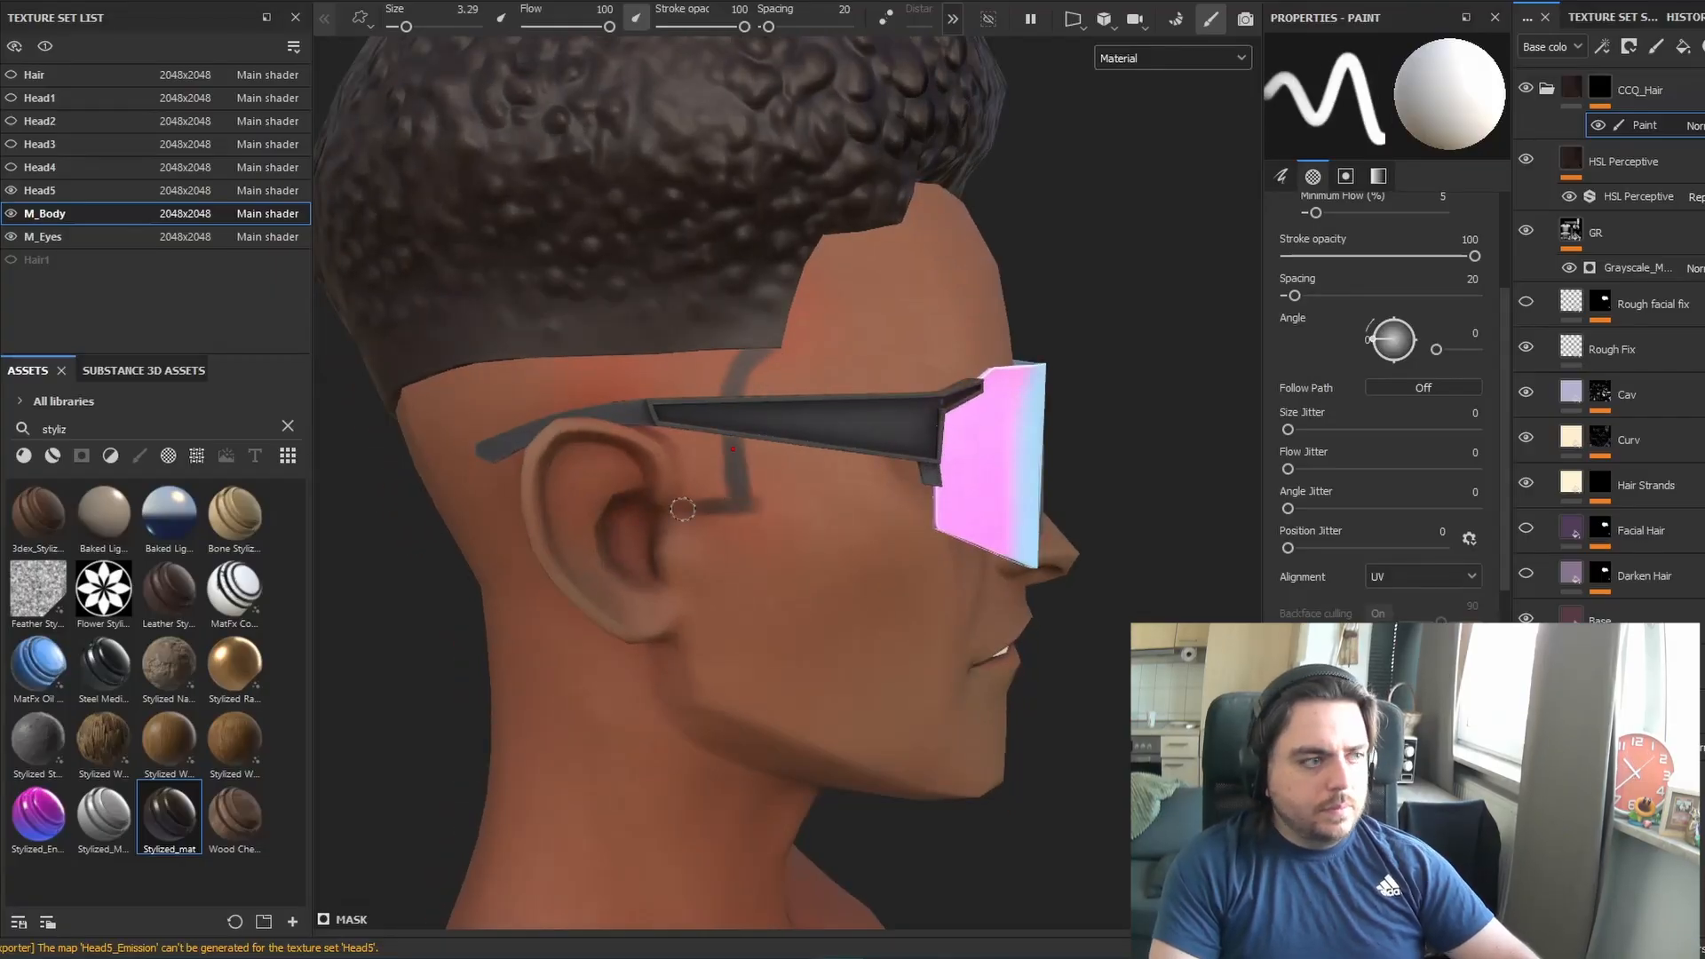
mouse_move(617, 411)
alt+mouse_down()
mouse_move(685, 509)
mouse_move(772, 510)
alt+mouse_up()
mouse_move(935, 419)
mouse_down()
mouse_move(884, 511)
mouse_move(605, 551)
mouse_move(675, 577)
mouse_up()
right_click(602, 552)
key(x)
key(x)
ctrl+right_drag(754, 435, 778, 434)
Extend the painted hair below the hair mesh, around the ear and across the back of the head
alt+drag(754, 434, 666, 422)
mouse_move(653, 421)
mouse_down()
mouse_move(776, 536)
mouse_move(817, 524)
mouse_up()
drag(799, 533, 975, 340)
drag(976, 339, 1110, 356)
drag(933, 382, 711, 506)
alt+drag(1048, 364, 960, 347)
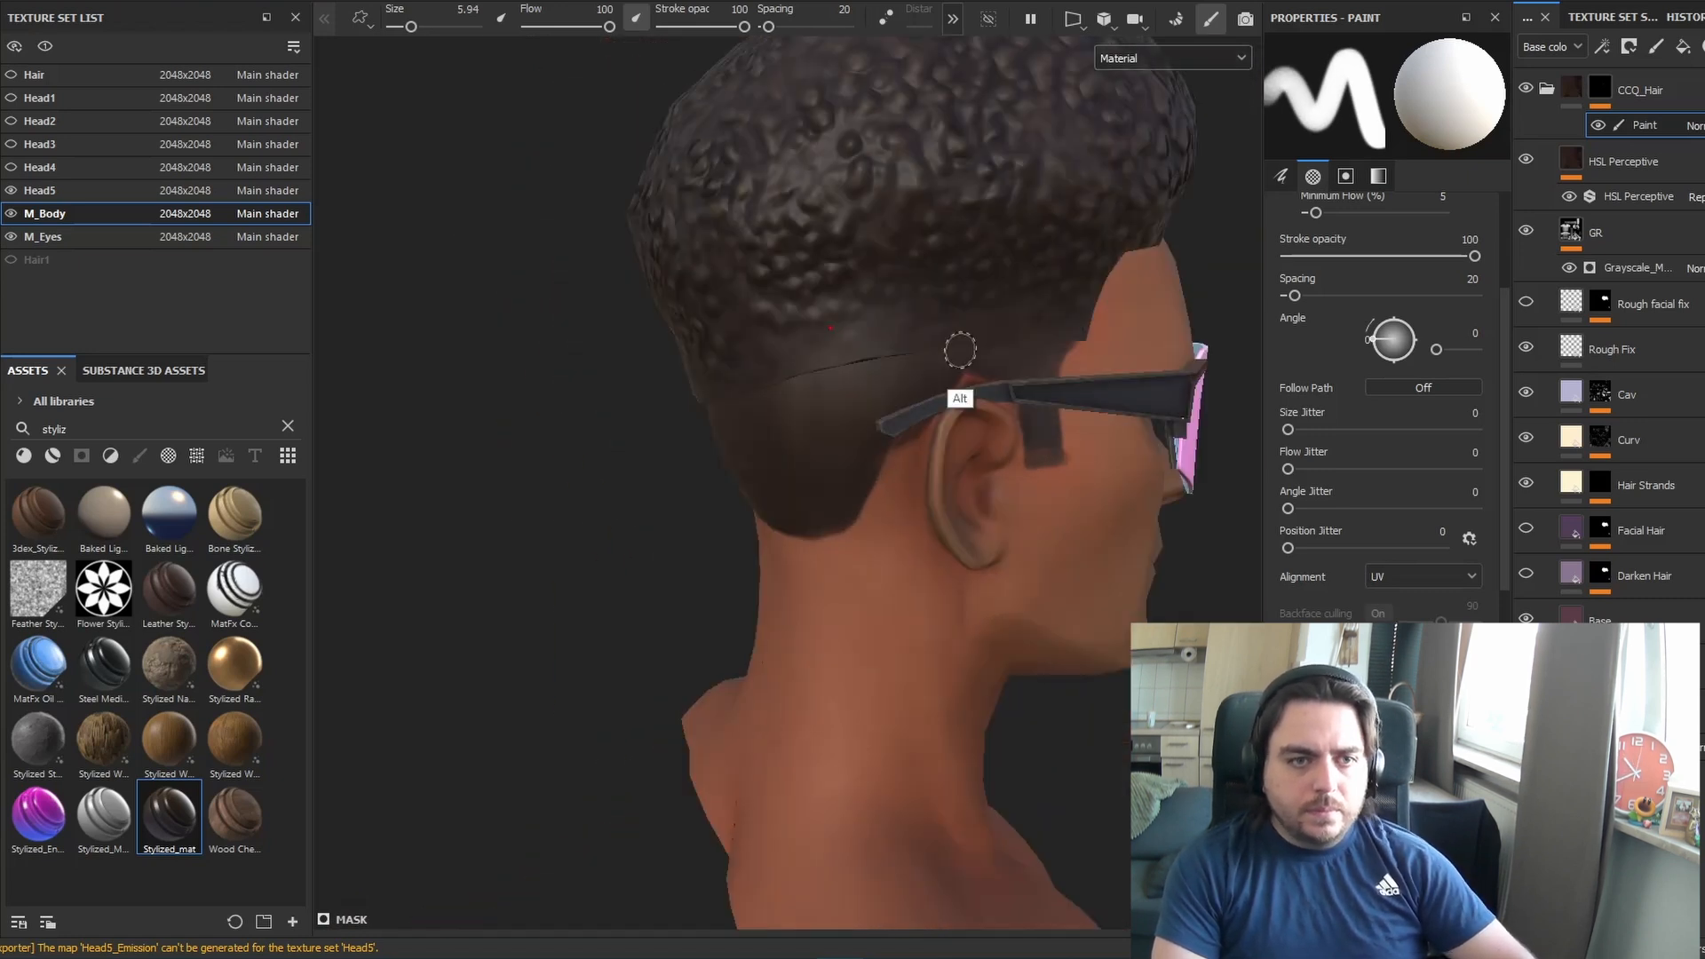
Refine the temple and sideburn edges in the CCQ_Hair mask, alternating between adding and erasing with a smaller brush
alt+right_drag(959, 347, 858, 396)
ctrl+right_drag(858, 396, 839, 397)
ctrl+right_drag(939, 417, 952, 417)
alt+drag(952, 417, 897, 362)
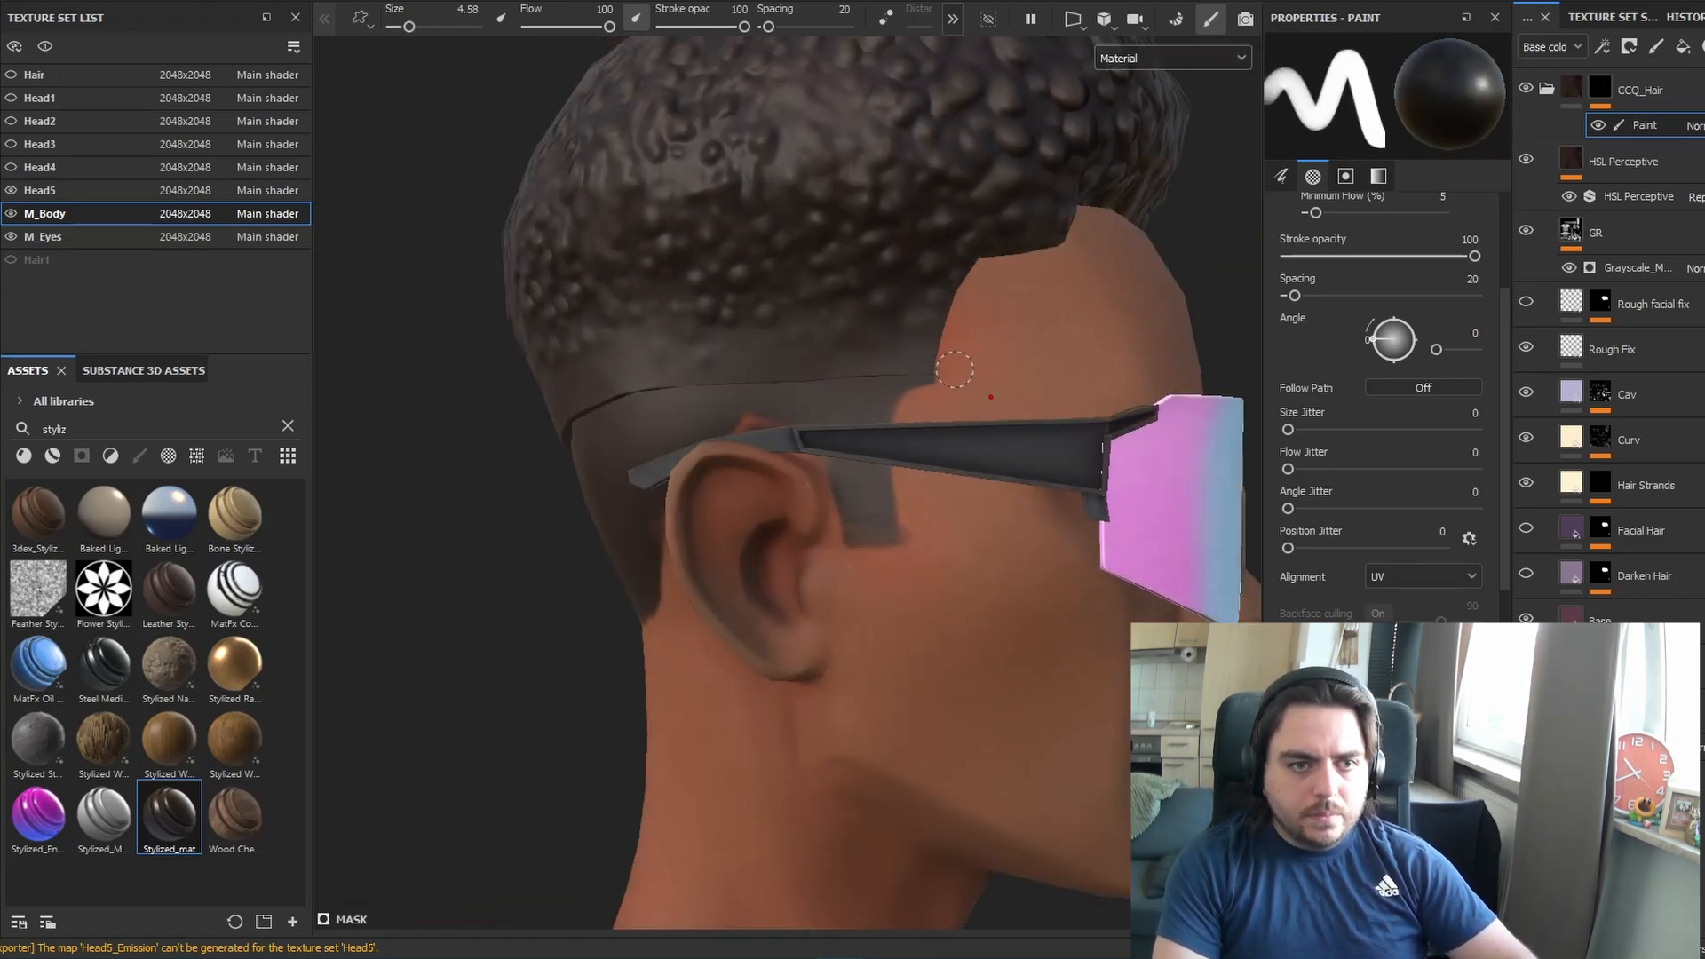
ctrl+right_drag(955, 369, 985, 368)
ctrl+right_drag(852, 483, 822, 482)
key(x)
mouse_move(822, 482)
alt+mouse_down()
mouse_move(751, 422)
mouse_move(746, 537)
alt+mouse_up()
Hide the Head5 texture set and paint hair from the temple up over the top of the bare scalp
click(11, 190)
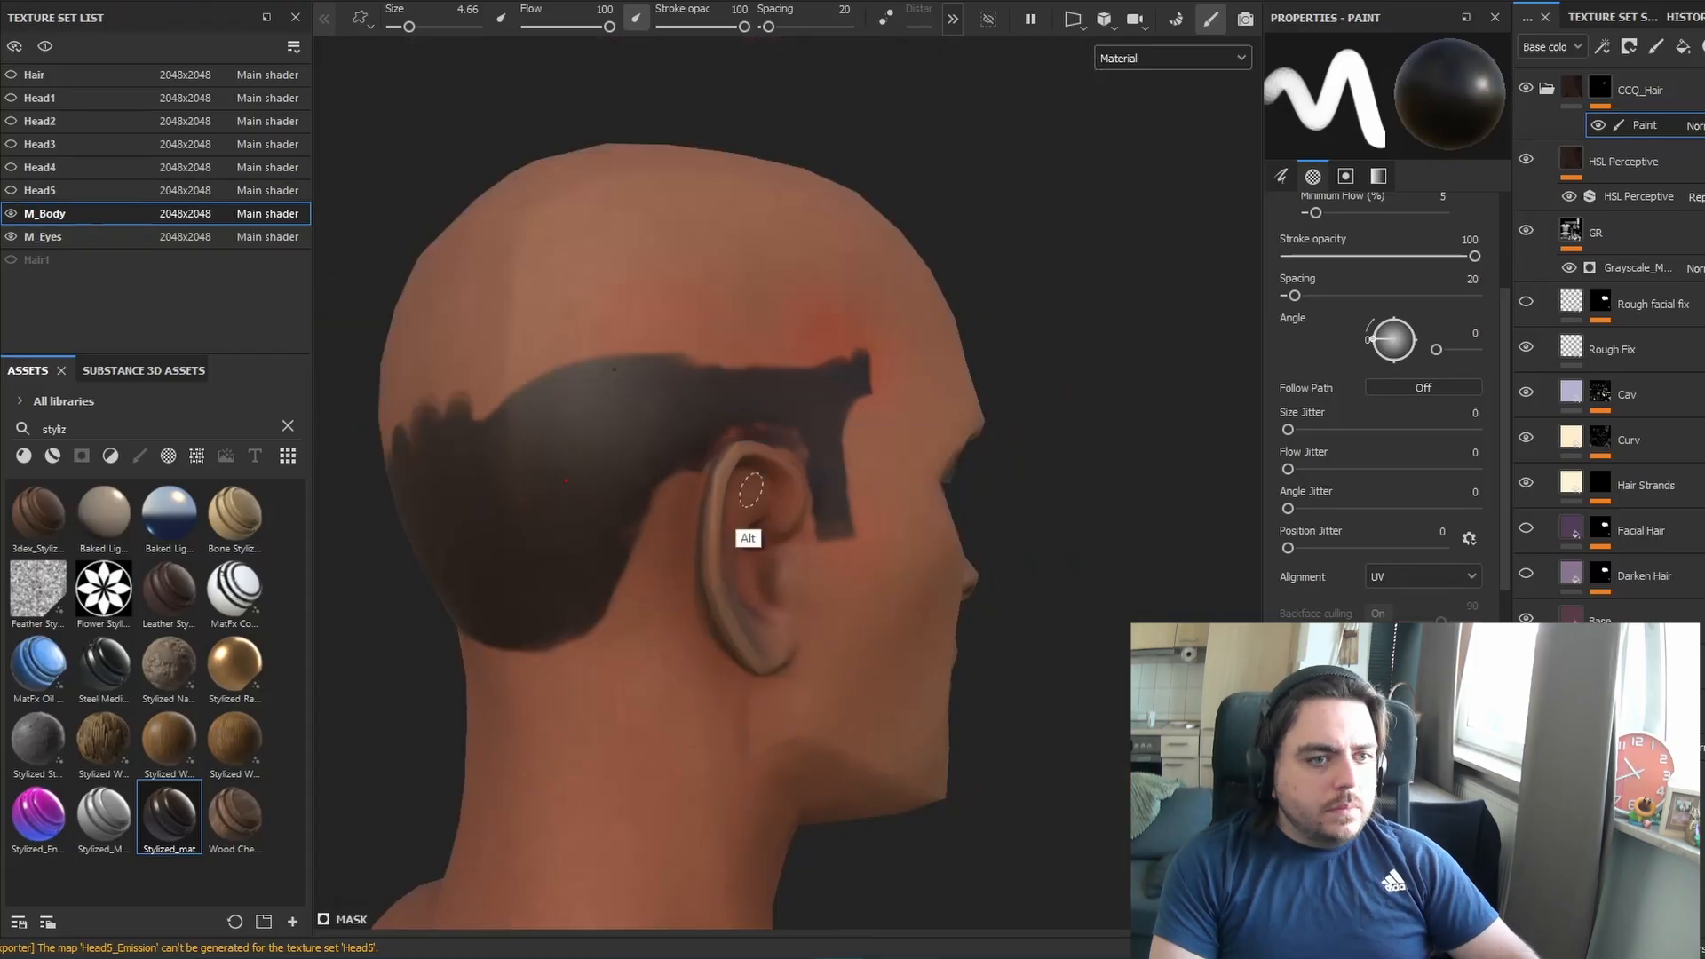
alt+right_drag(621, 393, 771, 689)
drag(867, 526, 884, 258)
alt+drag(675, 364, 583, 405)
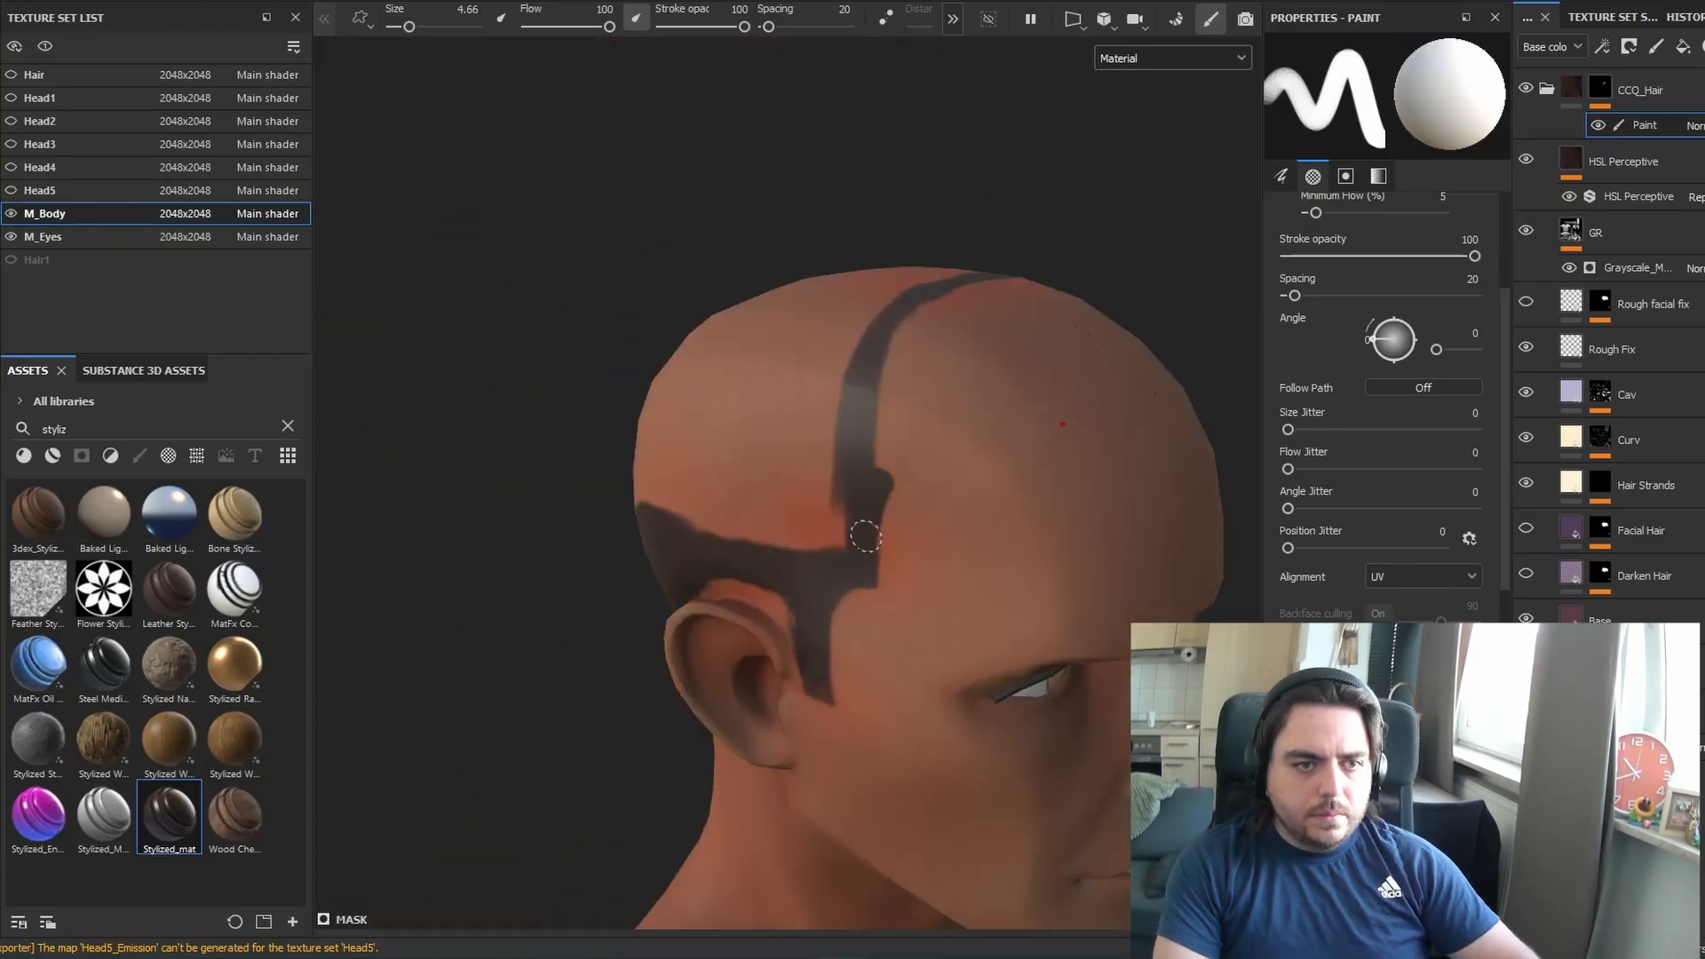
alt+drag(866, 536, 800, 497)
drag(817, 346, 898, 427)
drag(972, 418, 1177, 405)
Fill the remaining bare areas on the side and back of the scalp with painted hair
alt+drag(738, 426, 1030, 444)
ctrl+right_drag(675, 568, 738, 569)
mouse_move(684, 547)
mouse_down()
mouse_move(702, 644)
mouse_move(804, 462)
mouse_up()
alt+drag(804, 373, 856, 533)
mouse_move(995, 408)
alt+mouse_down()
mouse_move(765, 444)
mouse_move(897, 391)
alt+mouse_up()
alt+drag(498, 666, 795, 507)
Clean up the painted hair's edge above the ear with brush size 3.32
key(x)
ctrl+right_drag(795, 507, 790, 351)
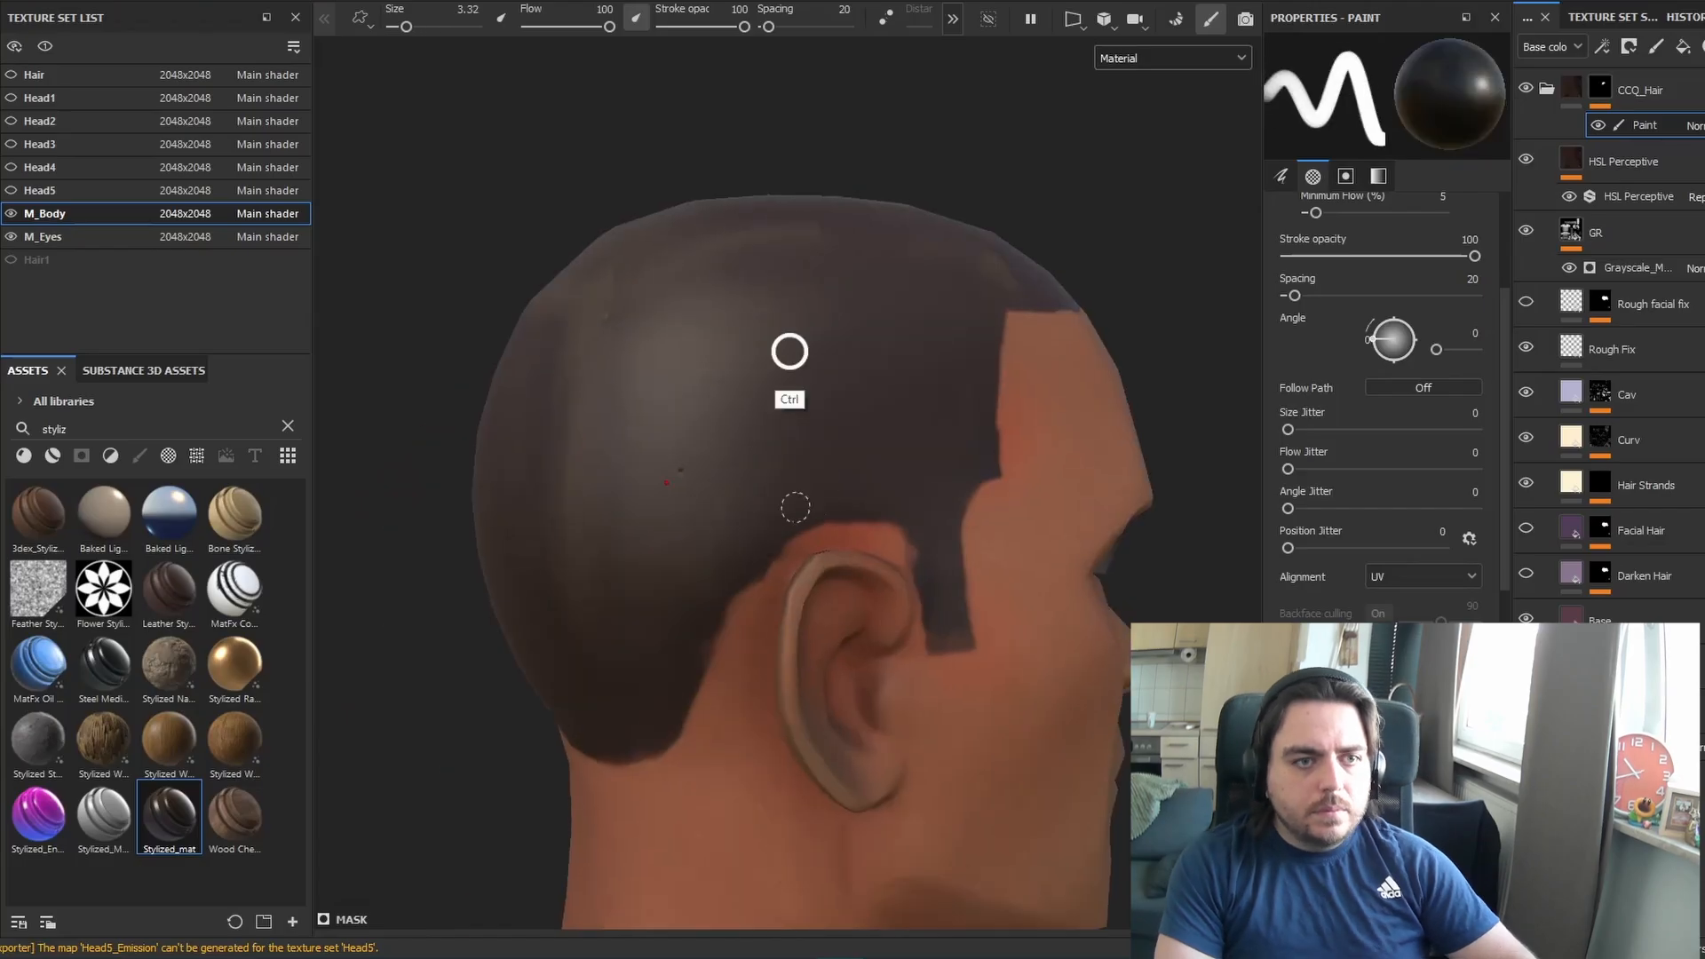
alt+drag(795, 507, 912, 527)
key(x)
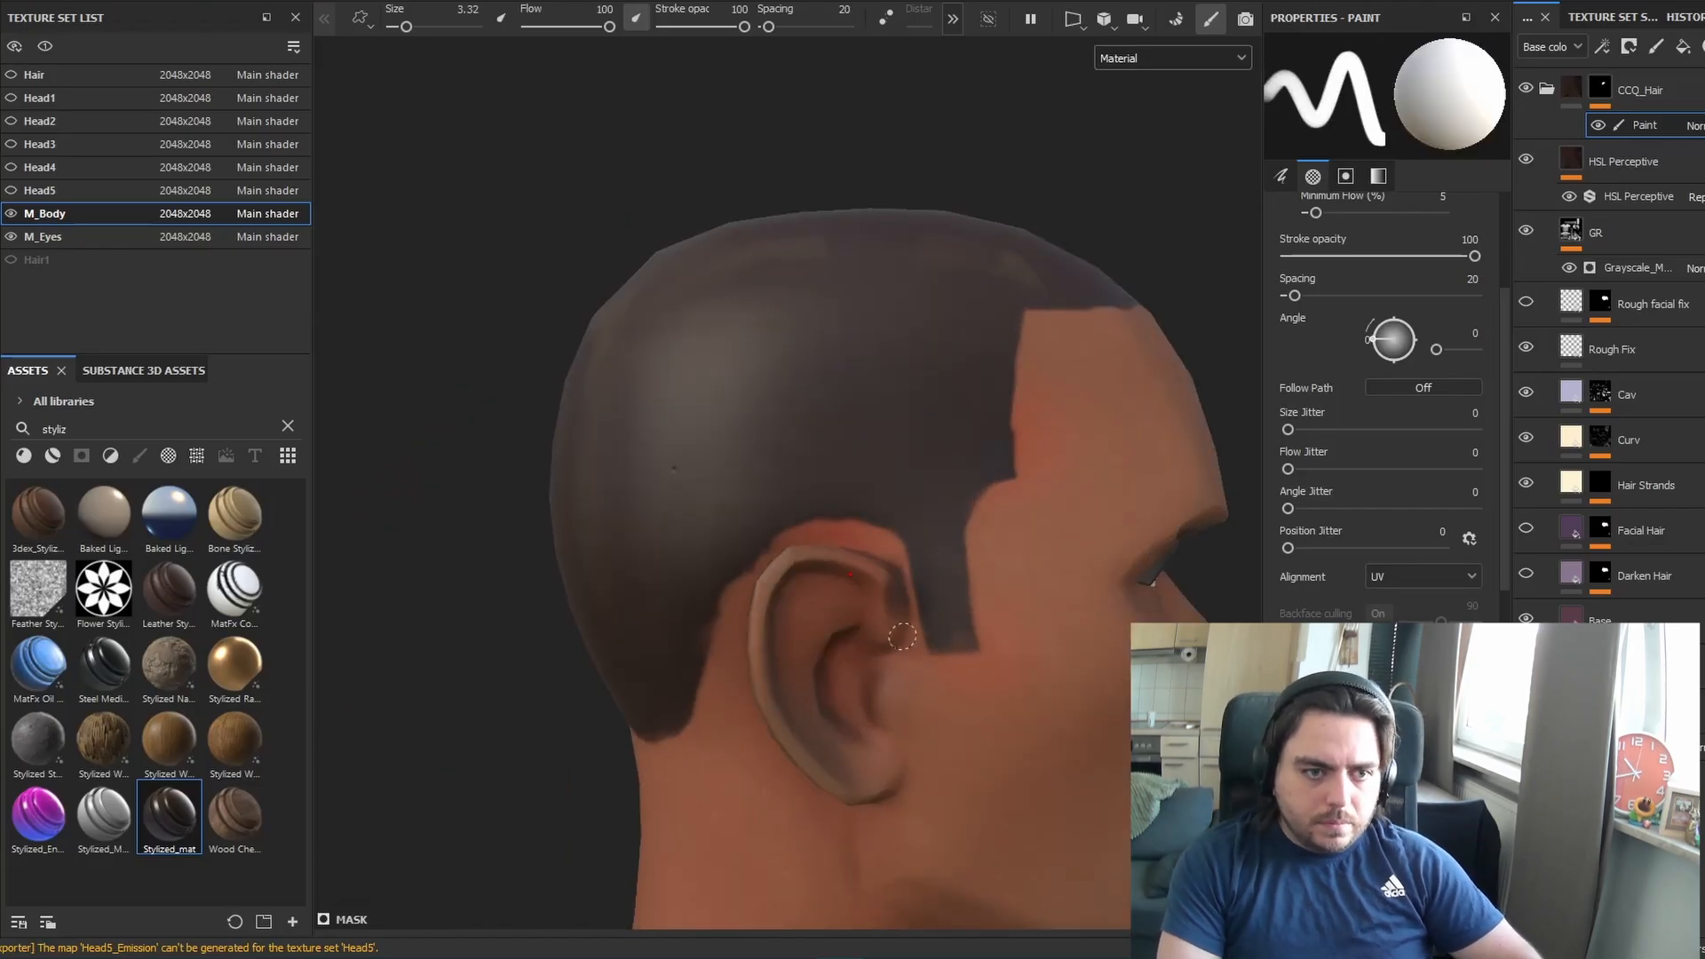
Set the brush alignment to Tangent | Wrap and touch up the hair edge between the ear and the sideburn
right_click(933, 615)
click(1079, 740)
click(1071, 785)
drag(910, 558, 933, 622)
key(x)
mouse_move(675, 550)
alt+mouse_down()
mouse_move(770, 557)
mouse_move(730, 579)
alt+mouse_up()
key(x)
key(x)
mouse_move(953, 626)
alt+mouse_down()
mouse_move(882, 525)
mouse_move(719, 514)
mouse_move(834, 548)
mouse_move(689, 601)
mouse_move(718, 723)
mouse_move(844, 715)
alt+mouse_up()
Soften the neckline at the back of the head in the Fade paint effect with a soft brush of size 16.93
key(x)
key(x)
key(x)
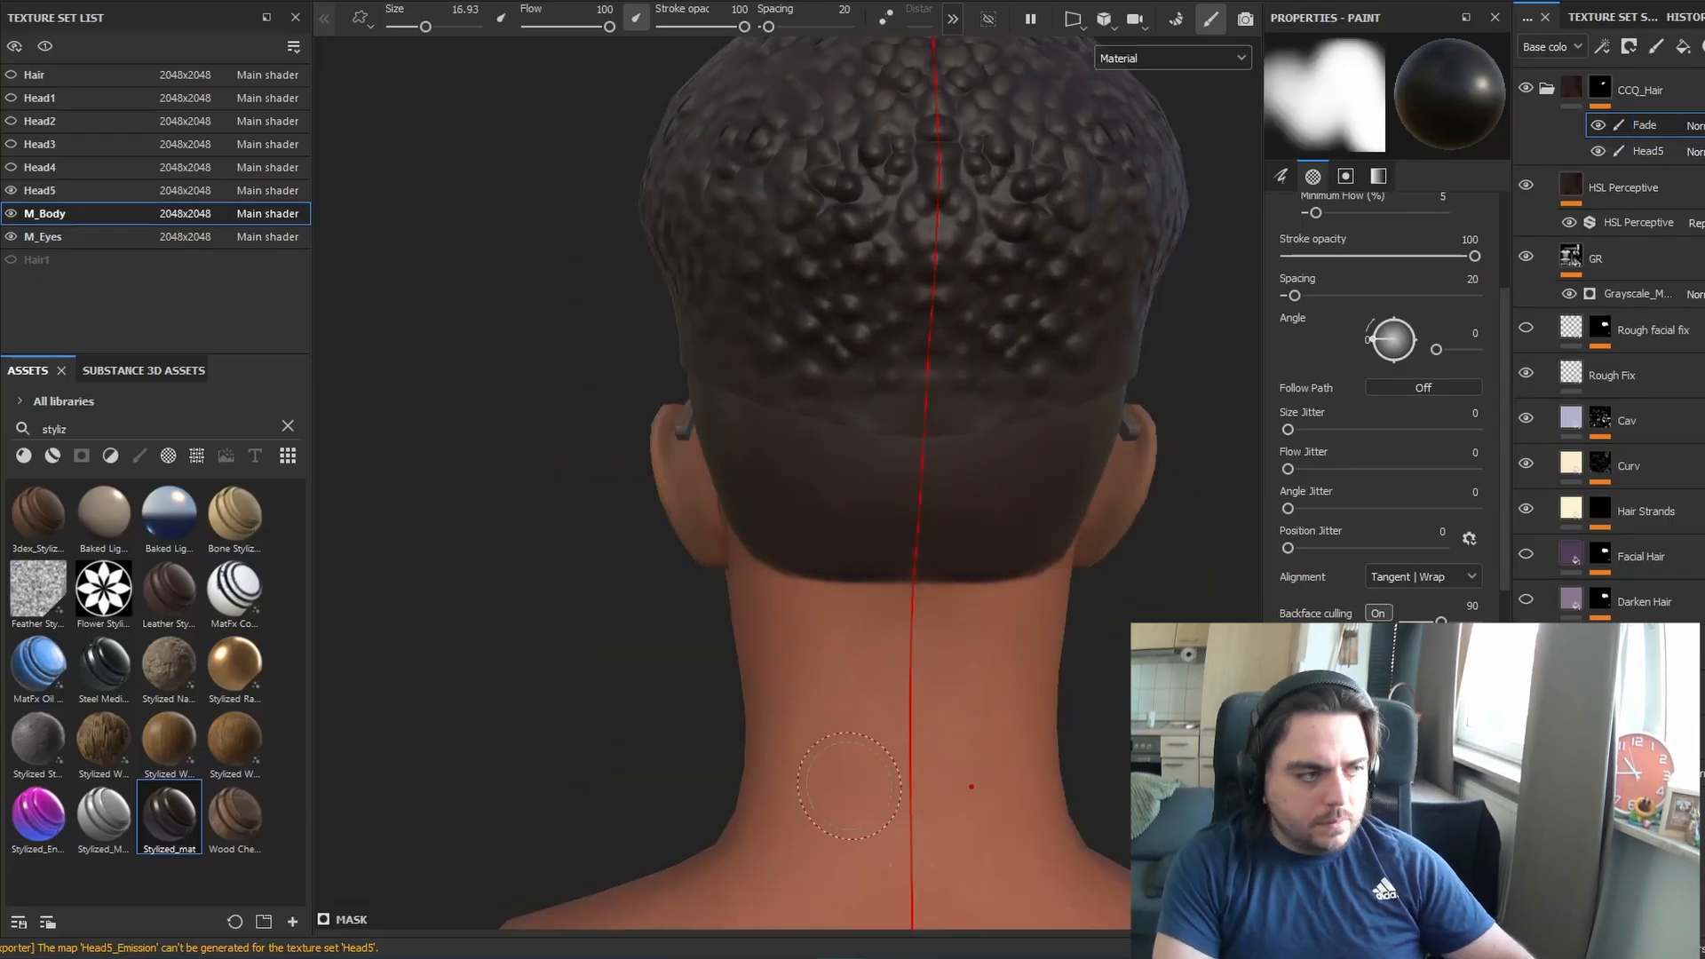
key(x)
key(x)
drag(835, 622, 762, 584)
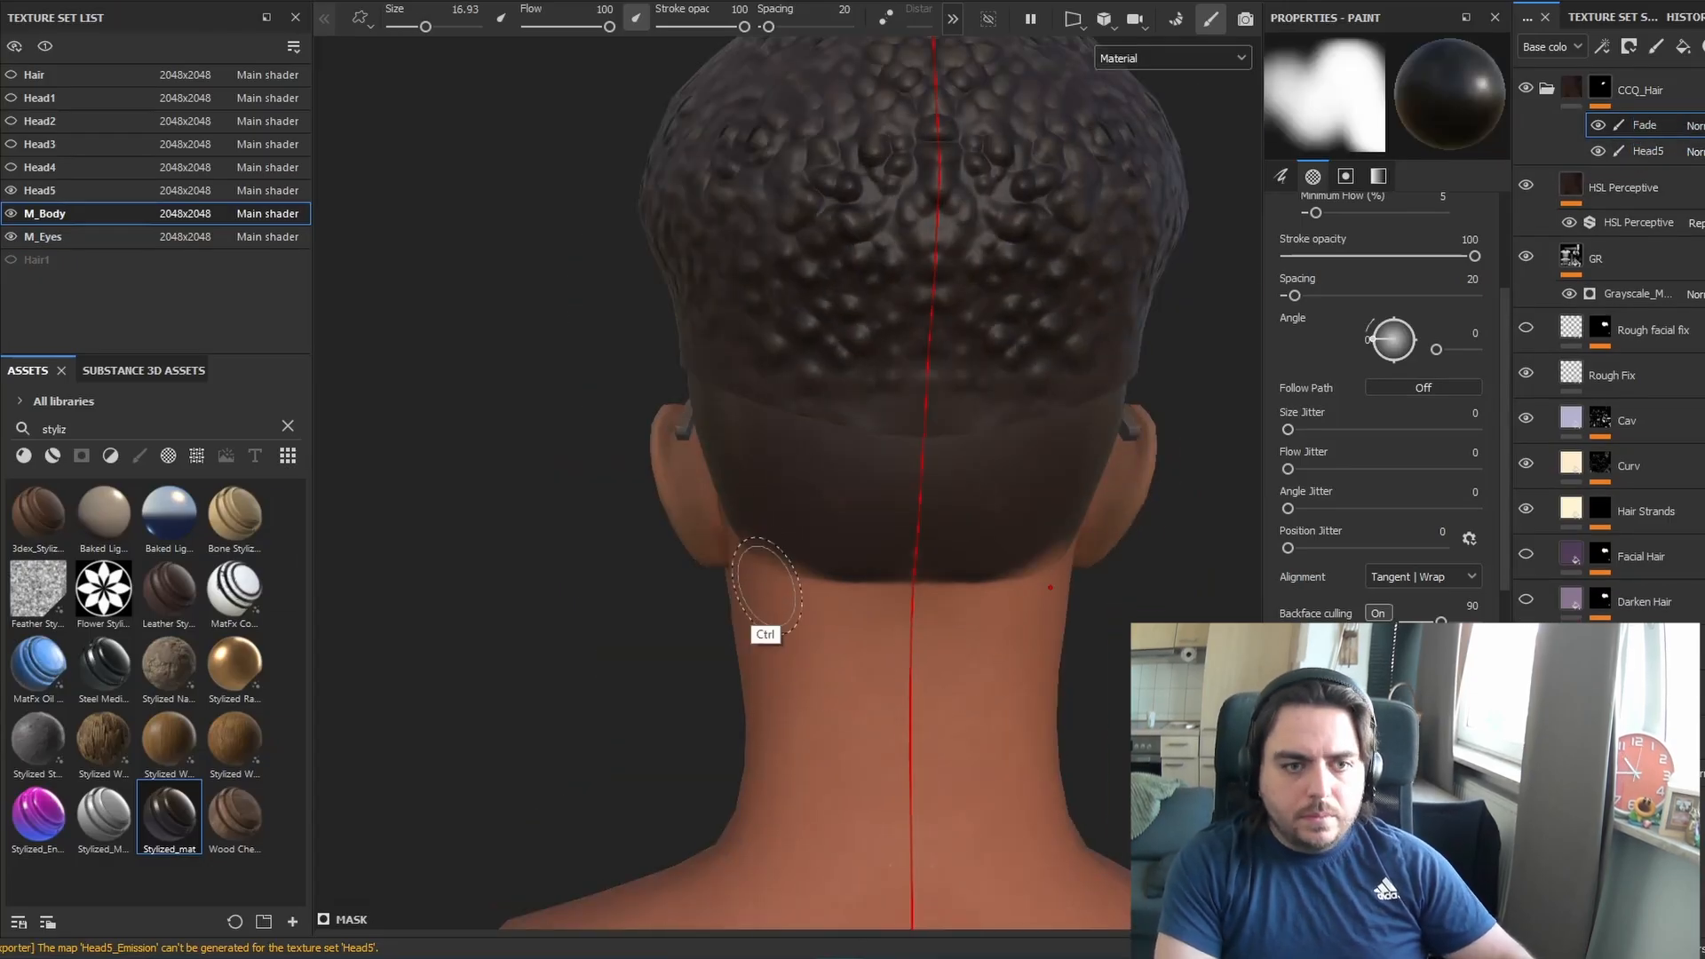
ctrl+right_drag(761, 584, 799, 584)
Set the Fade effect's blending to Multiply, continue fading the neckline, save the project and check the heads in Marmoset Toolbag
click(1693, 126)
click(1661, 218)
mouse_move(799, 640)
alt+mouse_down()
mouse_move(844, 654)
mouse_move(821, 588)
alt+mouse_up()
ctrl+right_drag(821, 588, 898, 587)
mouse_move(675, 559)
alt+mouse_down()
mouse_move(753, 533)
mouse_move(712, 647)
mouse_move(780, 614)
alt+mouse_up()
key(ctrl+s)
alt+drag(777, 552, 632, 766)
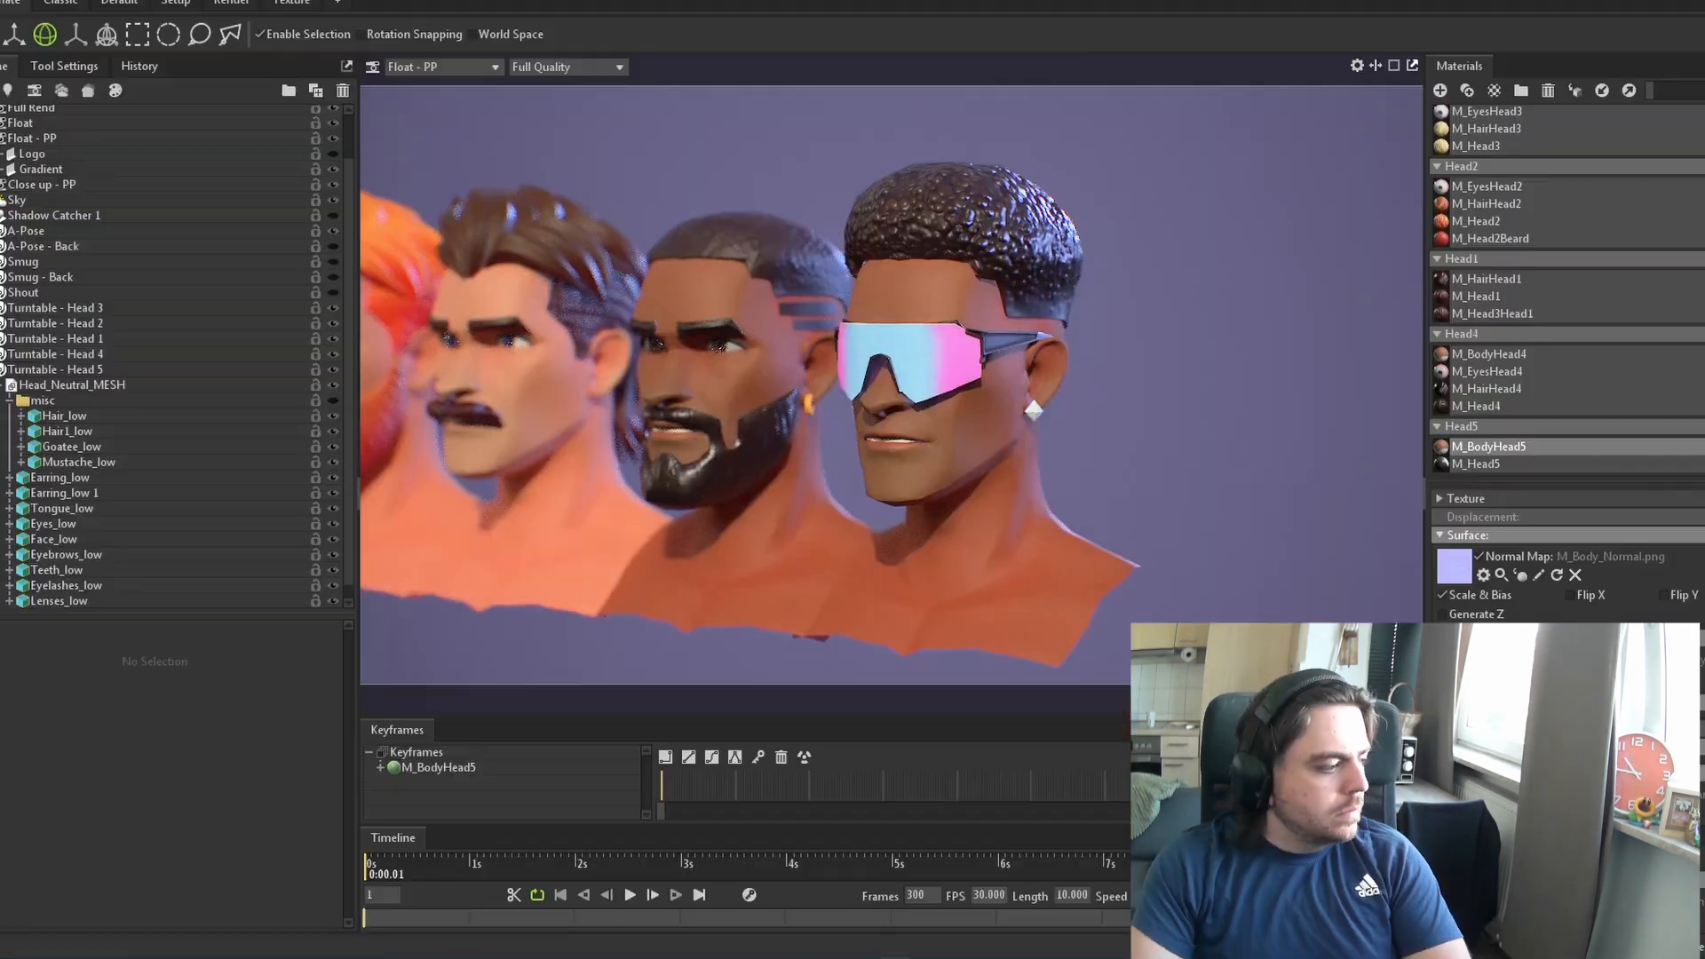
mouse_move(366, 859)
mouse_down()
mouse_move(831, 861)
mouse_move(362, 852)
mouse_up()
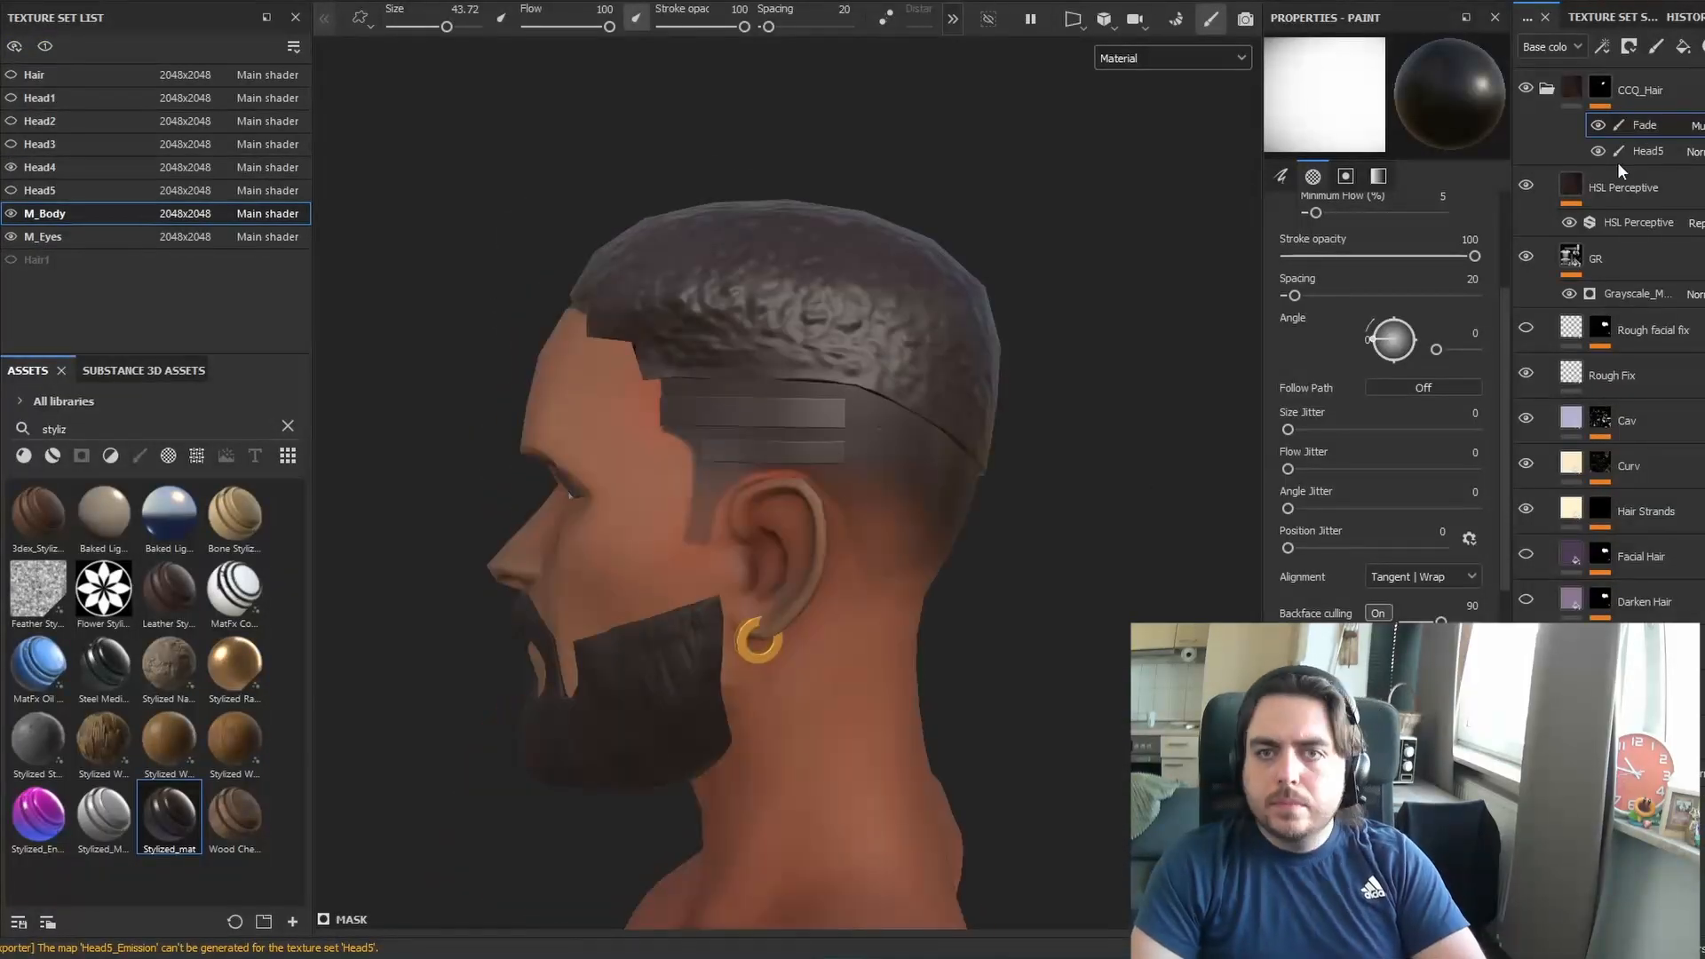
Add a paint effect named Head4 to the CCQ_Hair mask in Substance 3D Painter and set its blending to Multiply
right_click(1644, 130)
click(1646, 133)
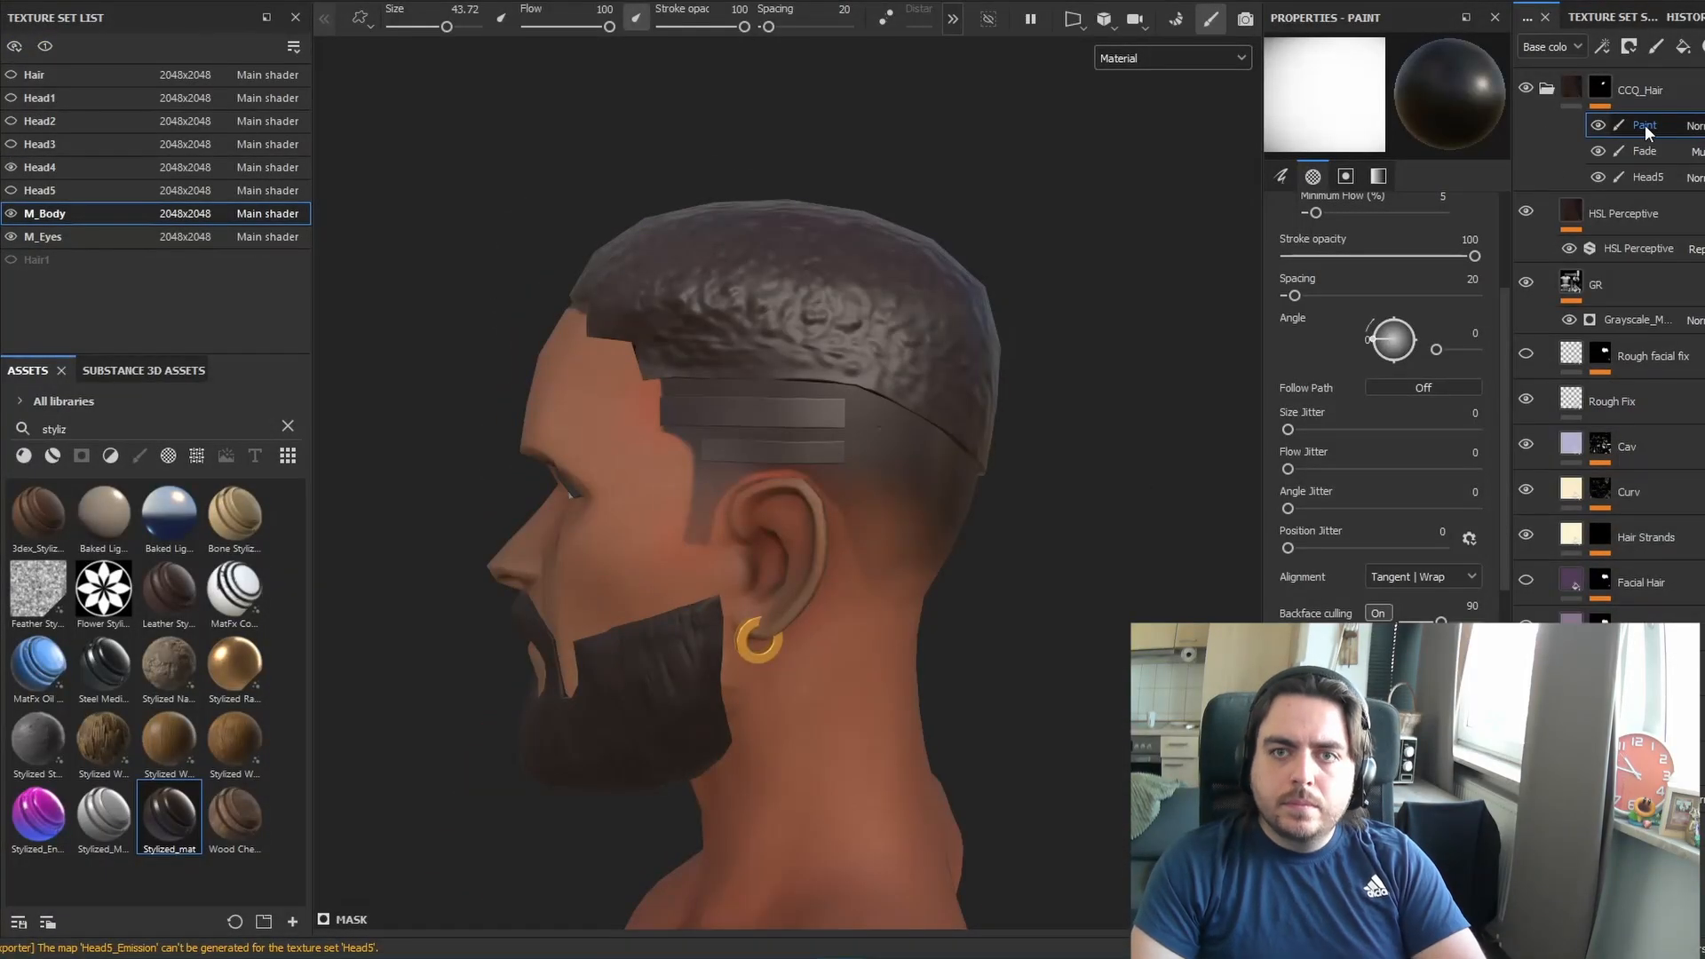
click(1693, 219)
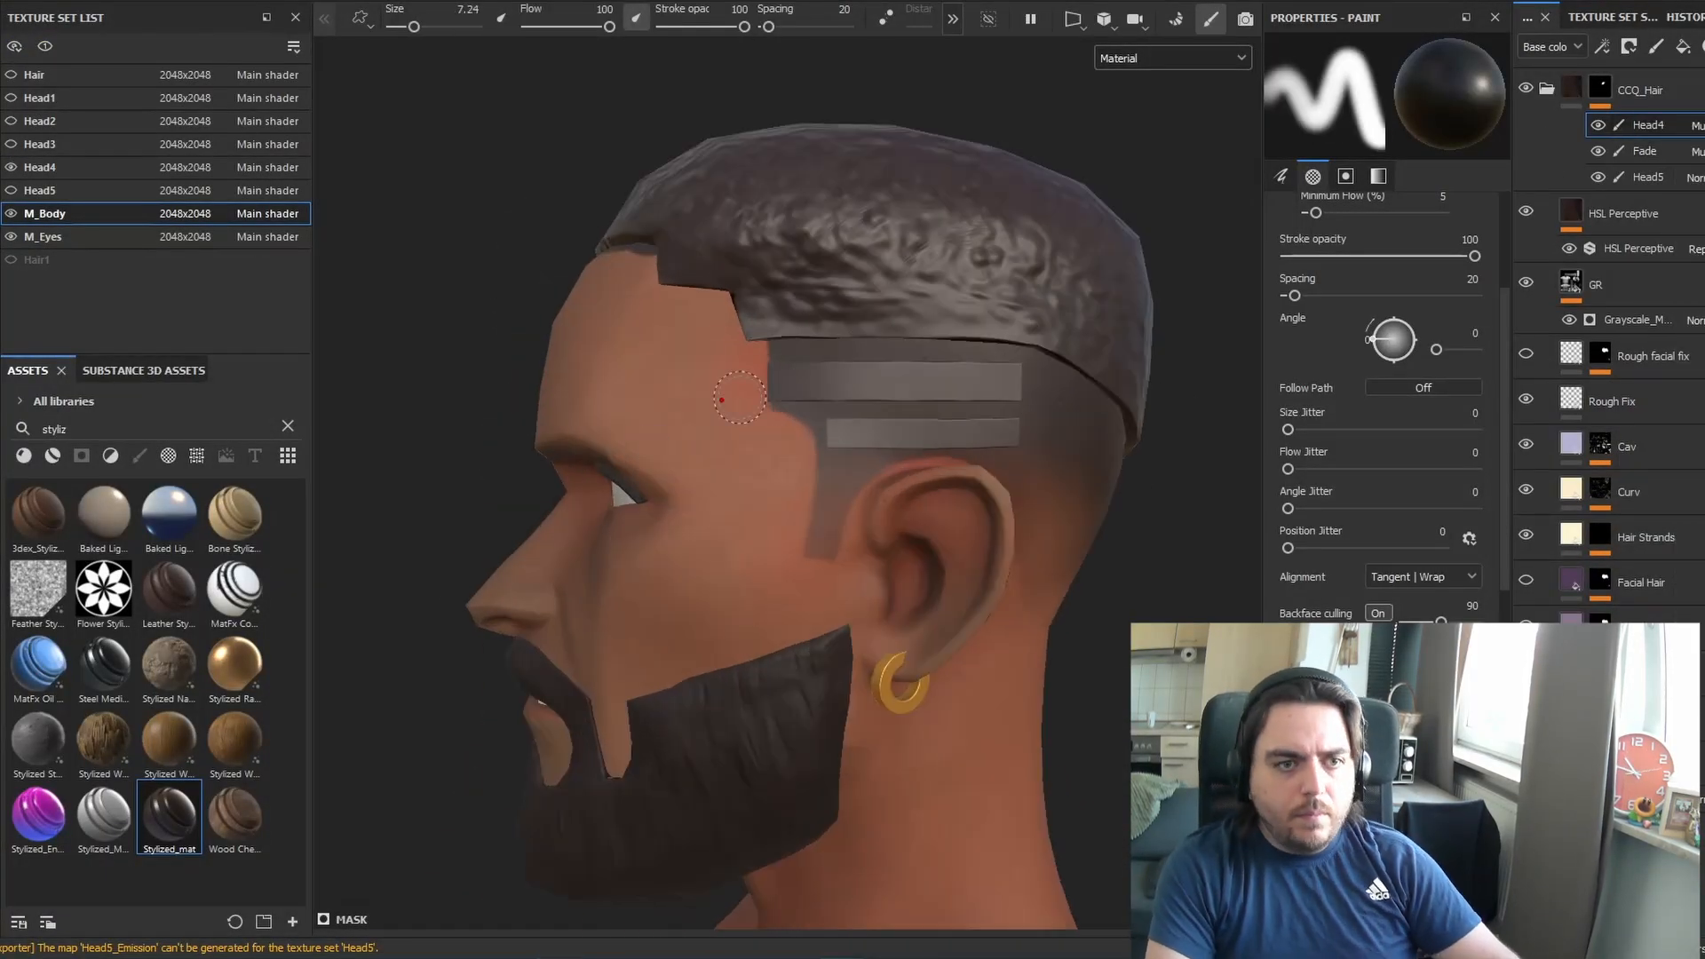
Erase the painted hair around Head4's two side stripes and in front of the ear, leaving skin between them
alt+drag(753, 405, 860, 635)
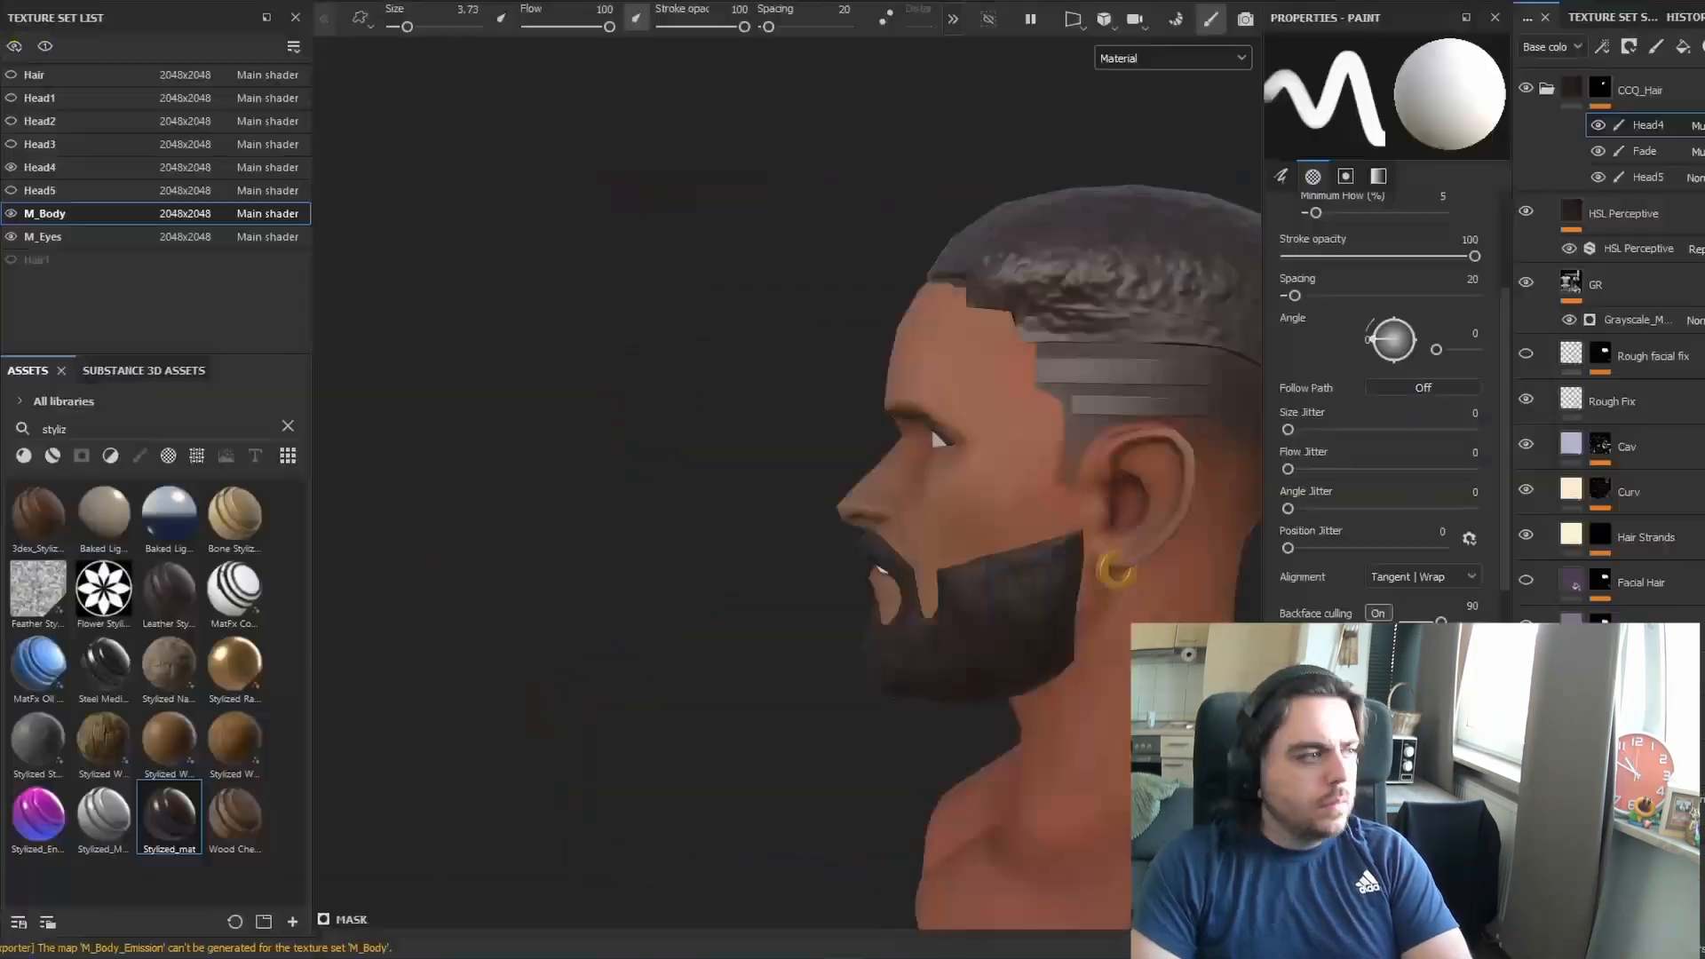
alt+drag(865, 406, 732, 399)
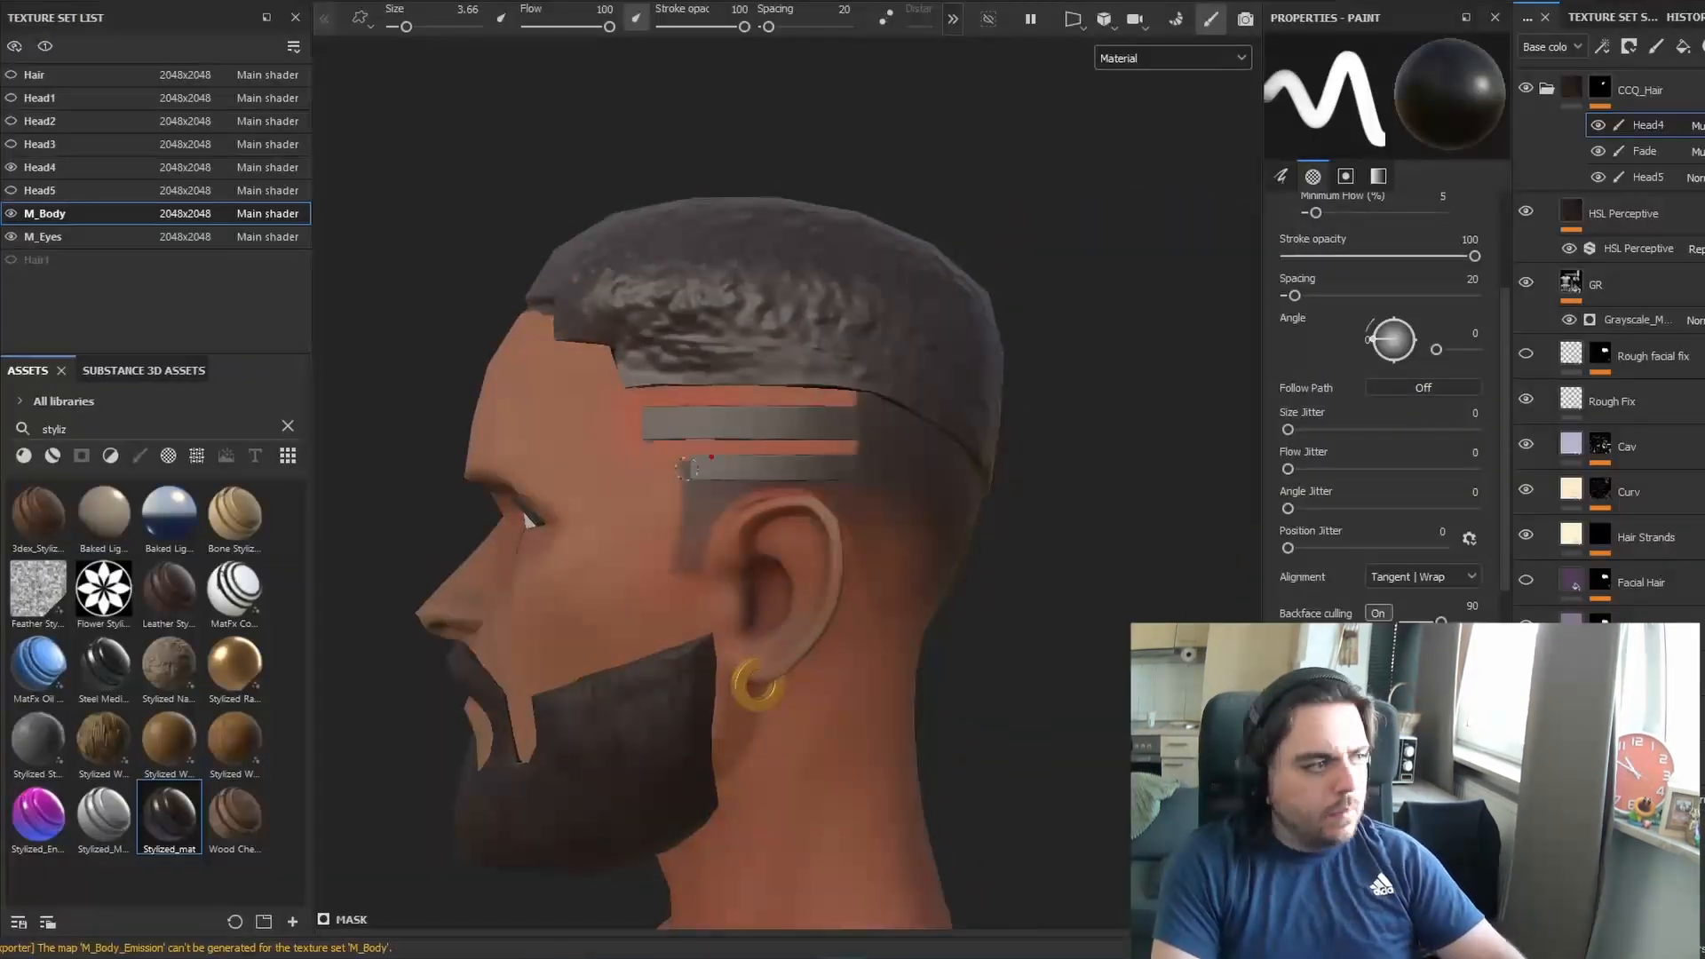
alt+drag(680, 505, 810, 531)
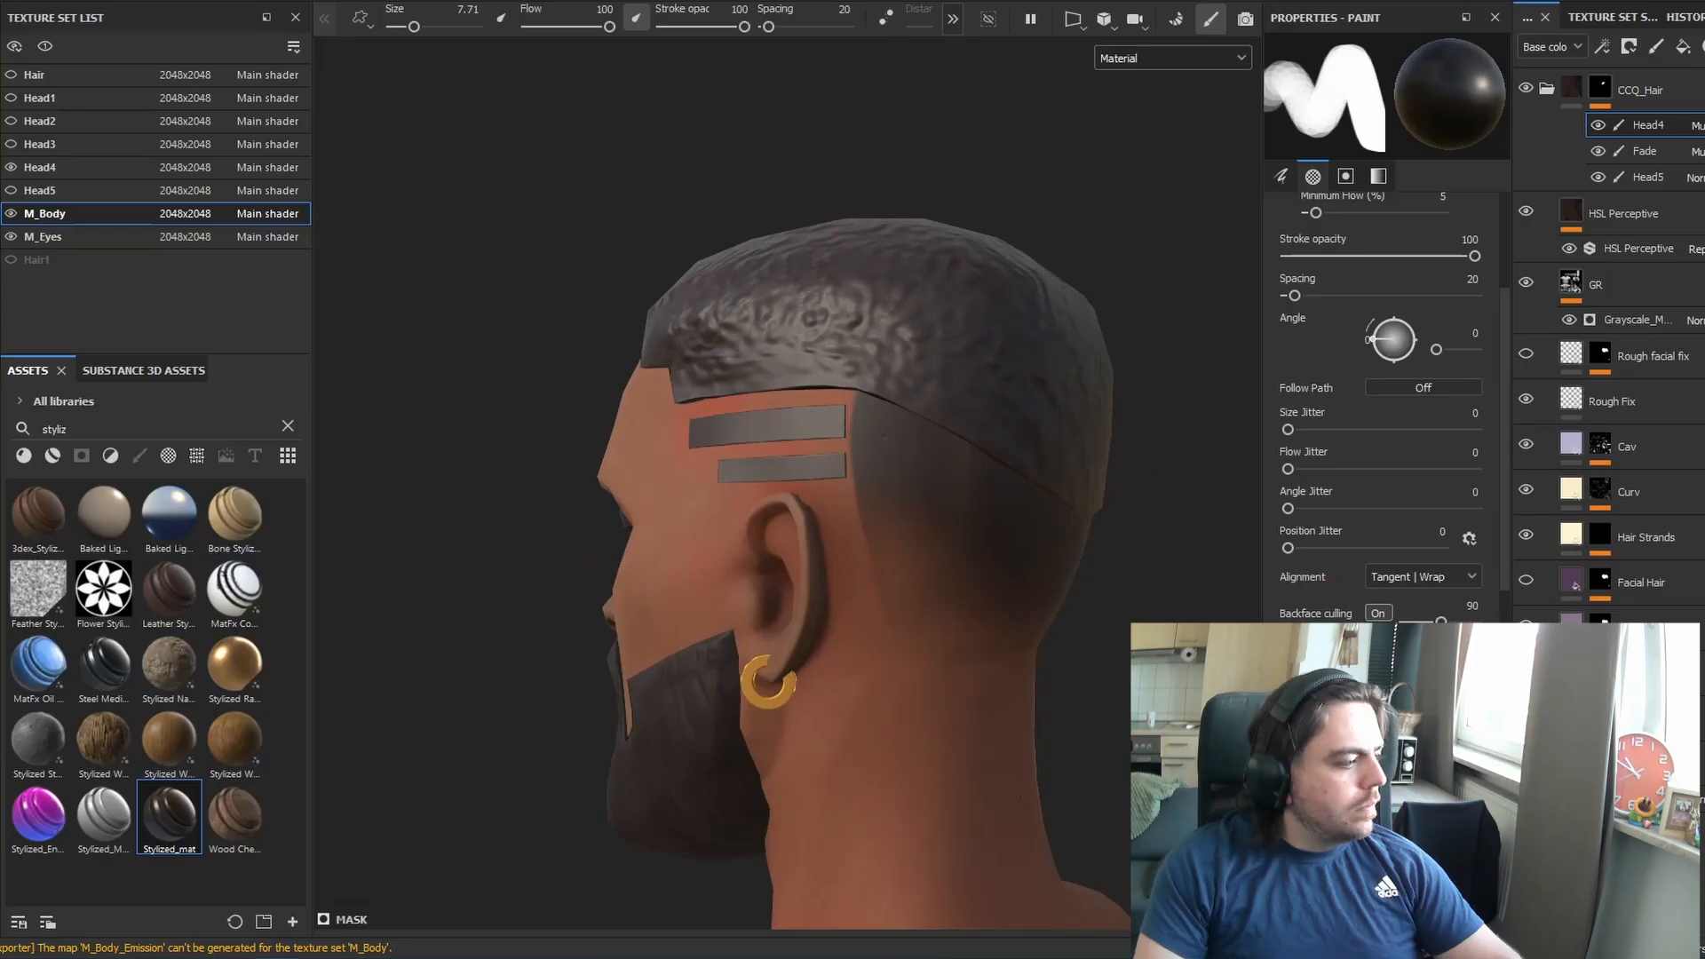
alt+drag(944, 526, 859, 402)
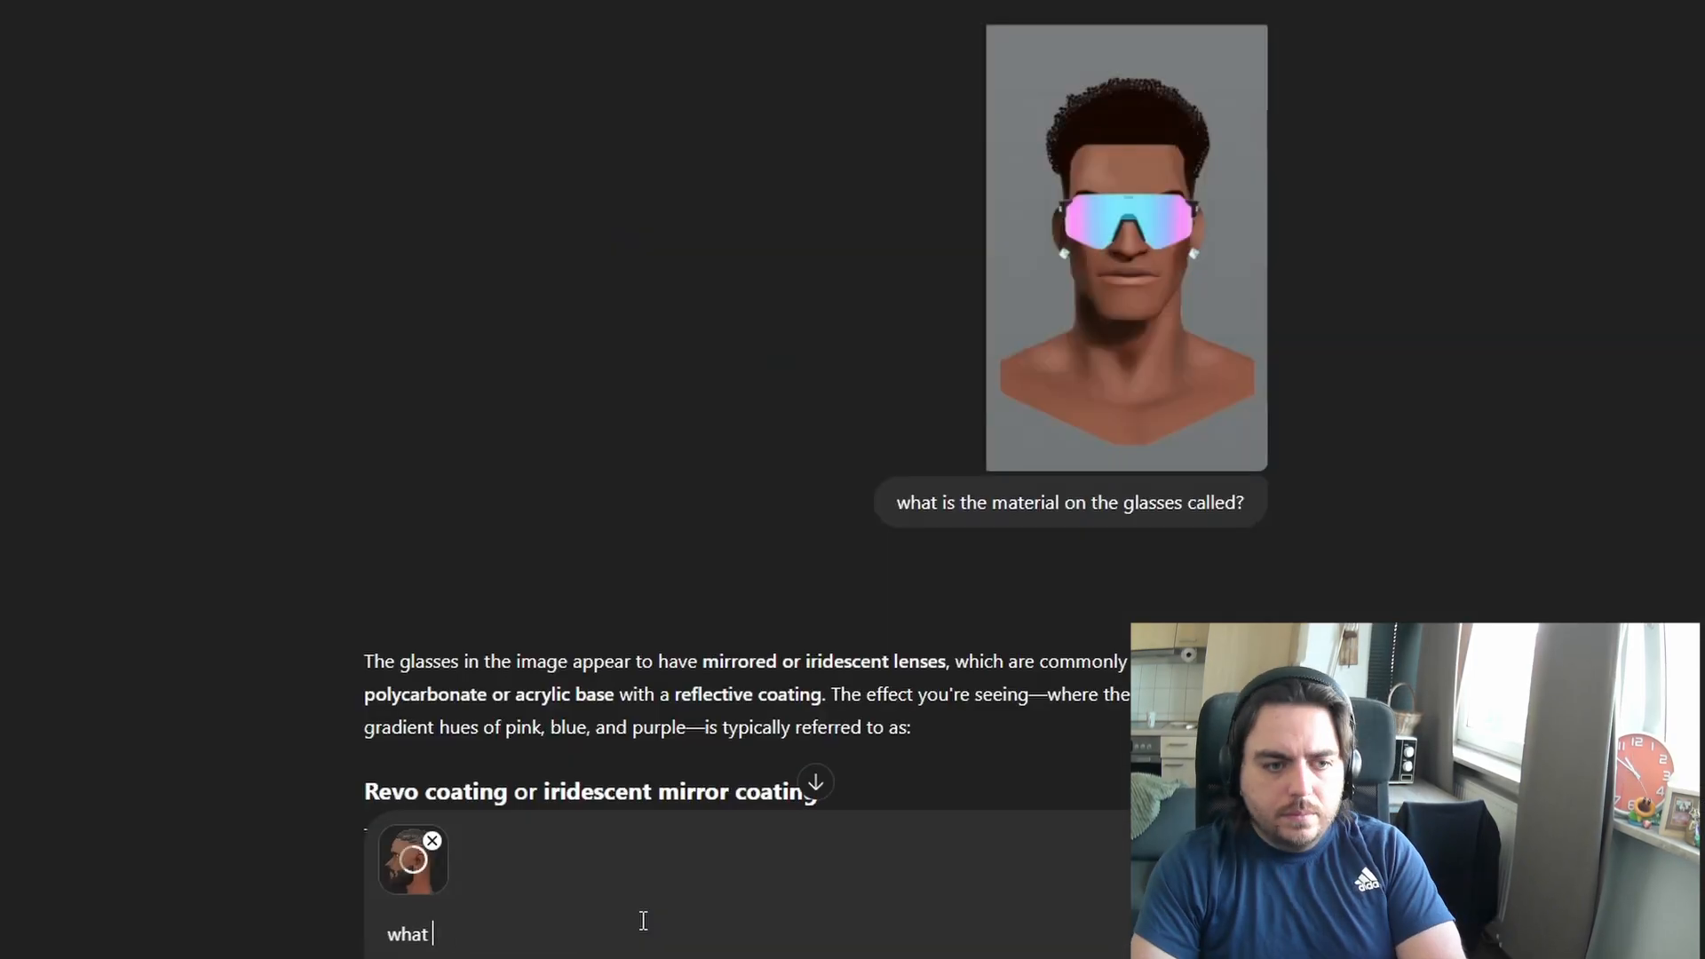
Ask ChatGPT about the haircut with the side stripes, using the attached head image
text(ly with the side stripes)
key(Return)
drag(1097, 496, 407, 531)
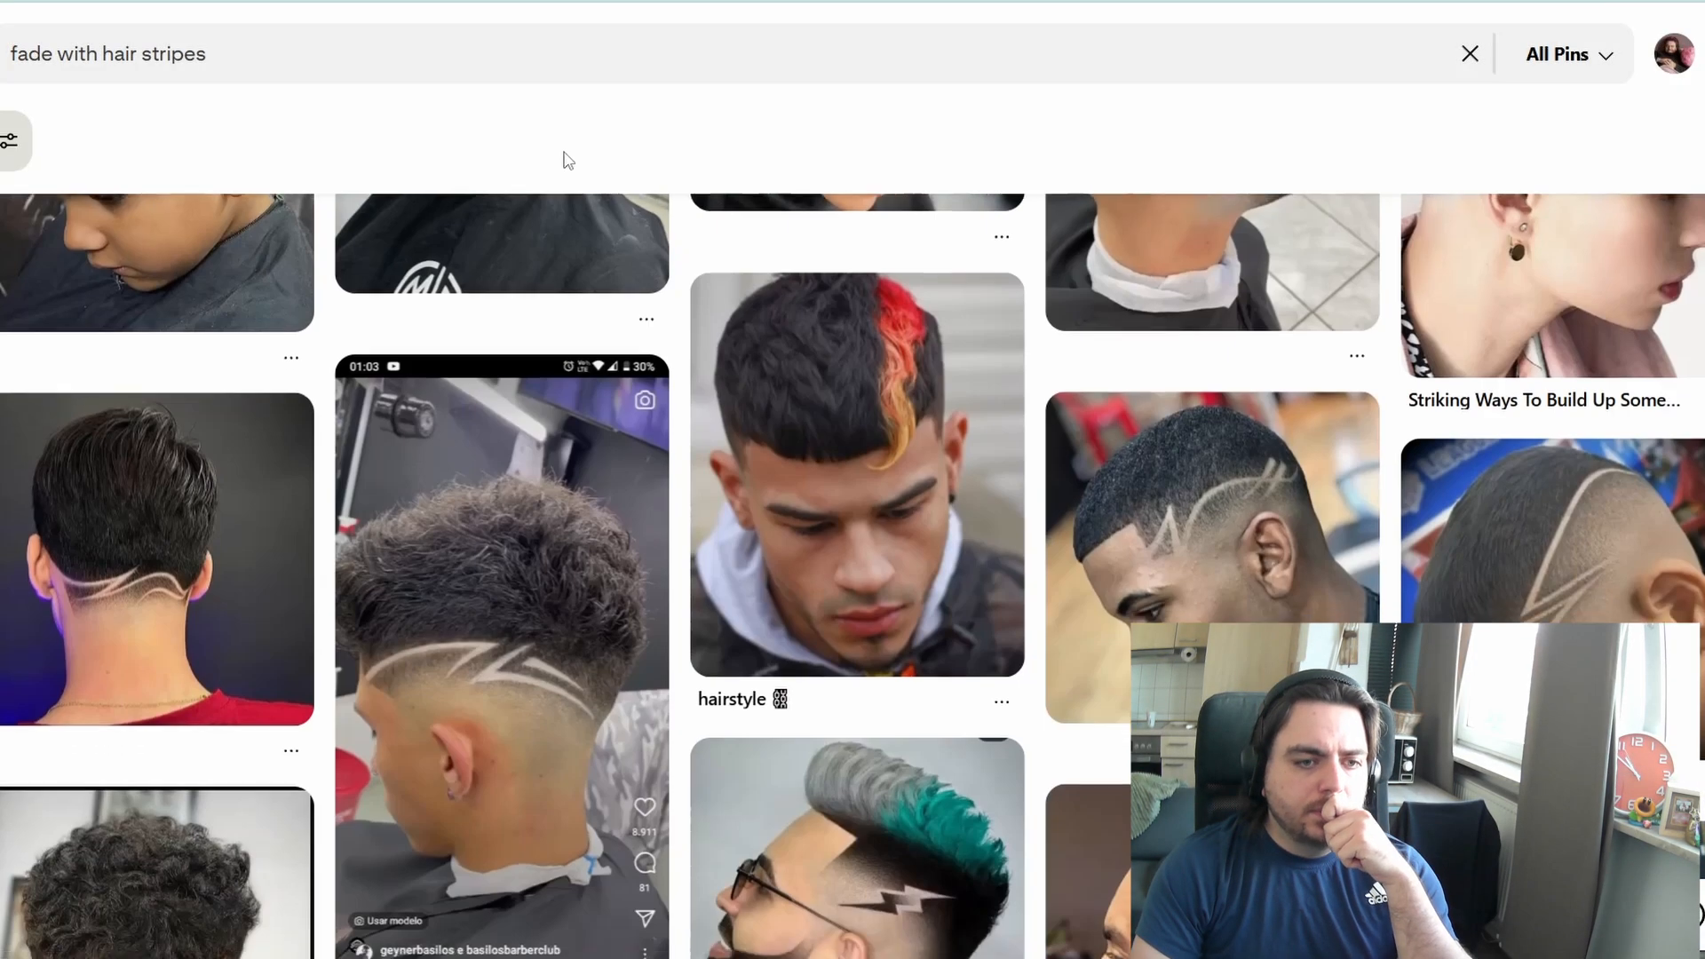
Browse the Pinterest results for "fade with hair stripes" and open a haircut pin to study its shaved line patterns
scroll(1226, 568, down, 3)
click(1226, 569)
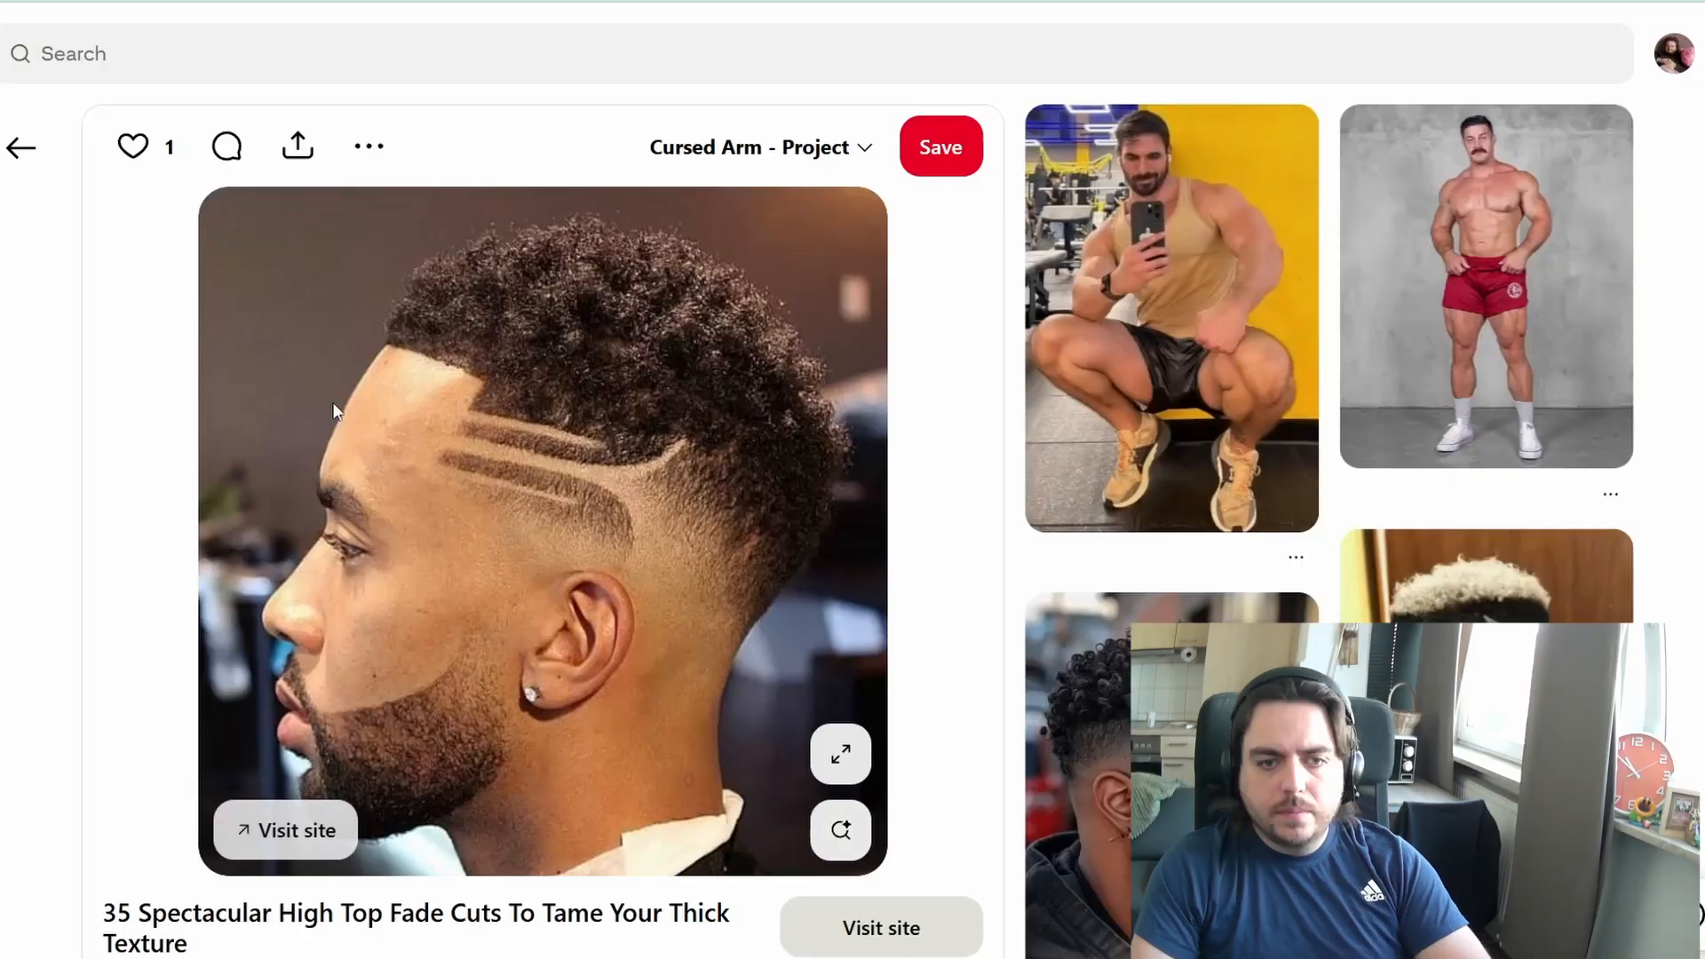
scroll(826, 522, down, 4)
scroll(826, 522, down, 10)
key(alt+Tab)
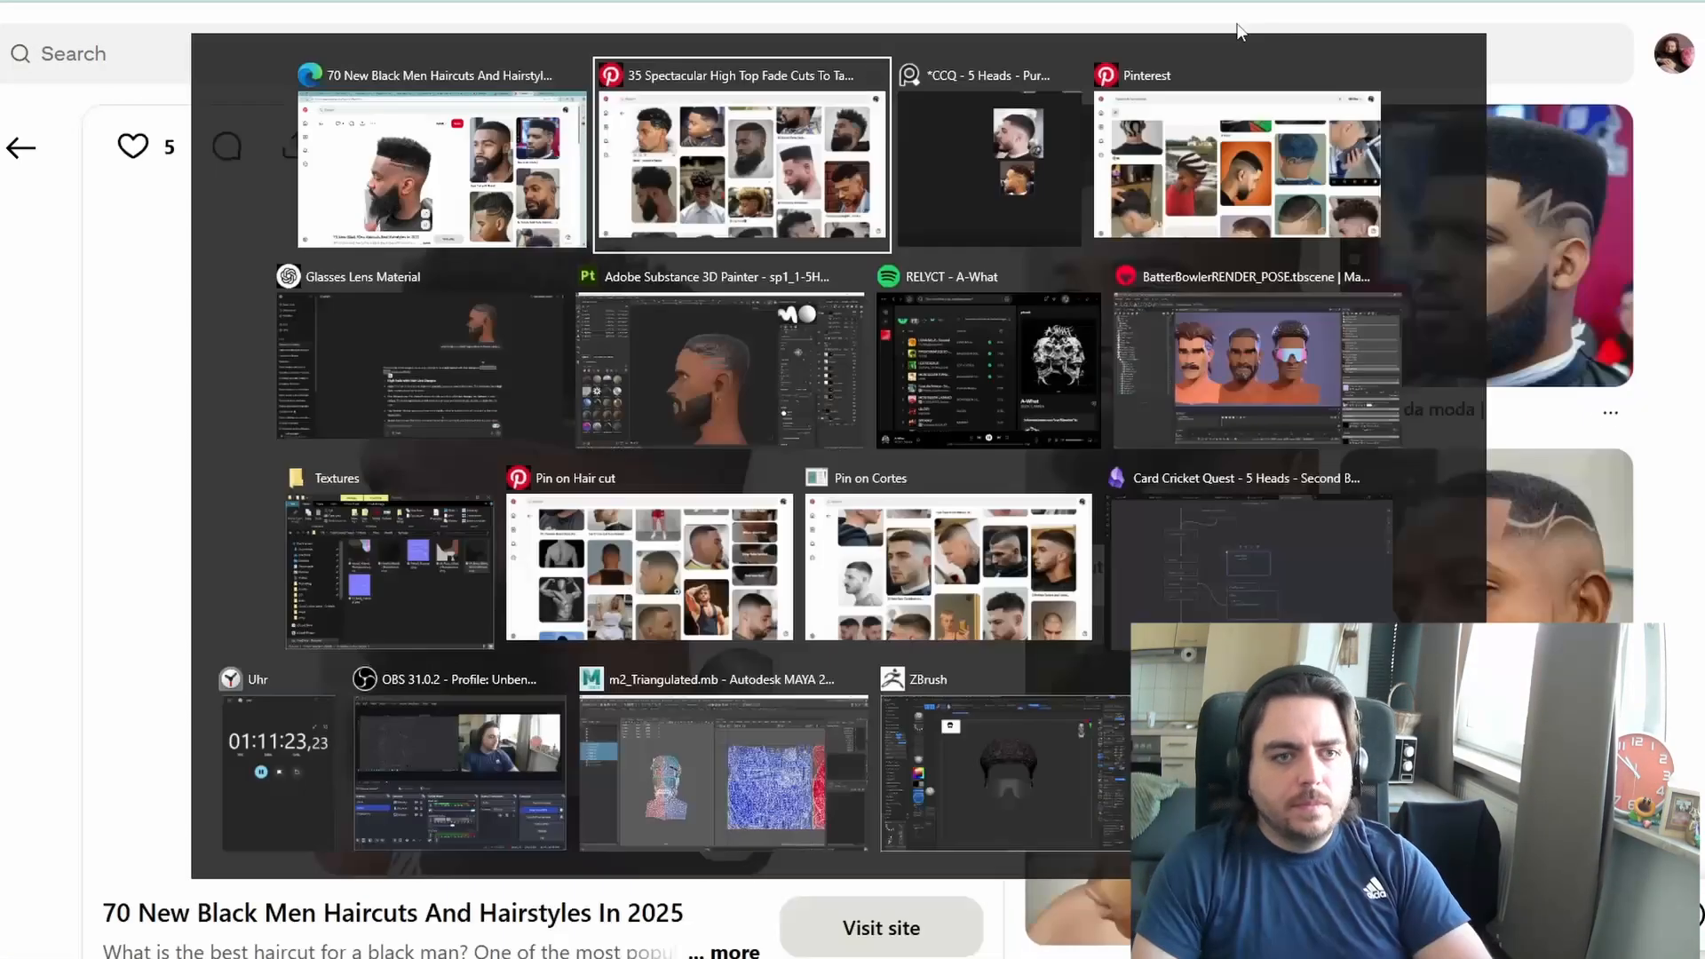
Return to Substance 3D Painter, touch up the forehead hairline in the Head5 paint effect, and check the turntable in Marmoset Toolbag
mouse_move(970, 508)
alt+mouse_down()
mouse_move(903, 463)
mouse_move(811, 578)
mouse_move(835, 355)
mouse_move(933, 382)
alt+mouse_up()
scroll(909, 404, up, 2)
key(x)
click(1629, 163)
key(x)
alt+drag(697, 395, 899, 345)
key(x)
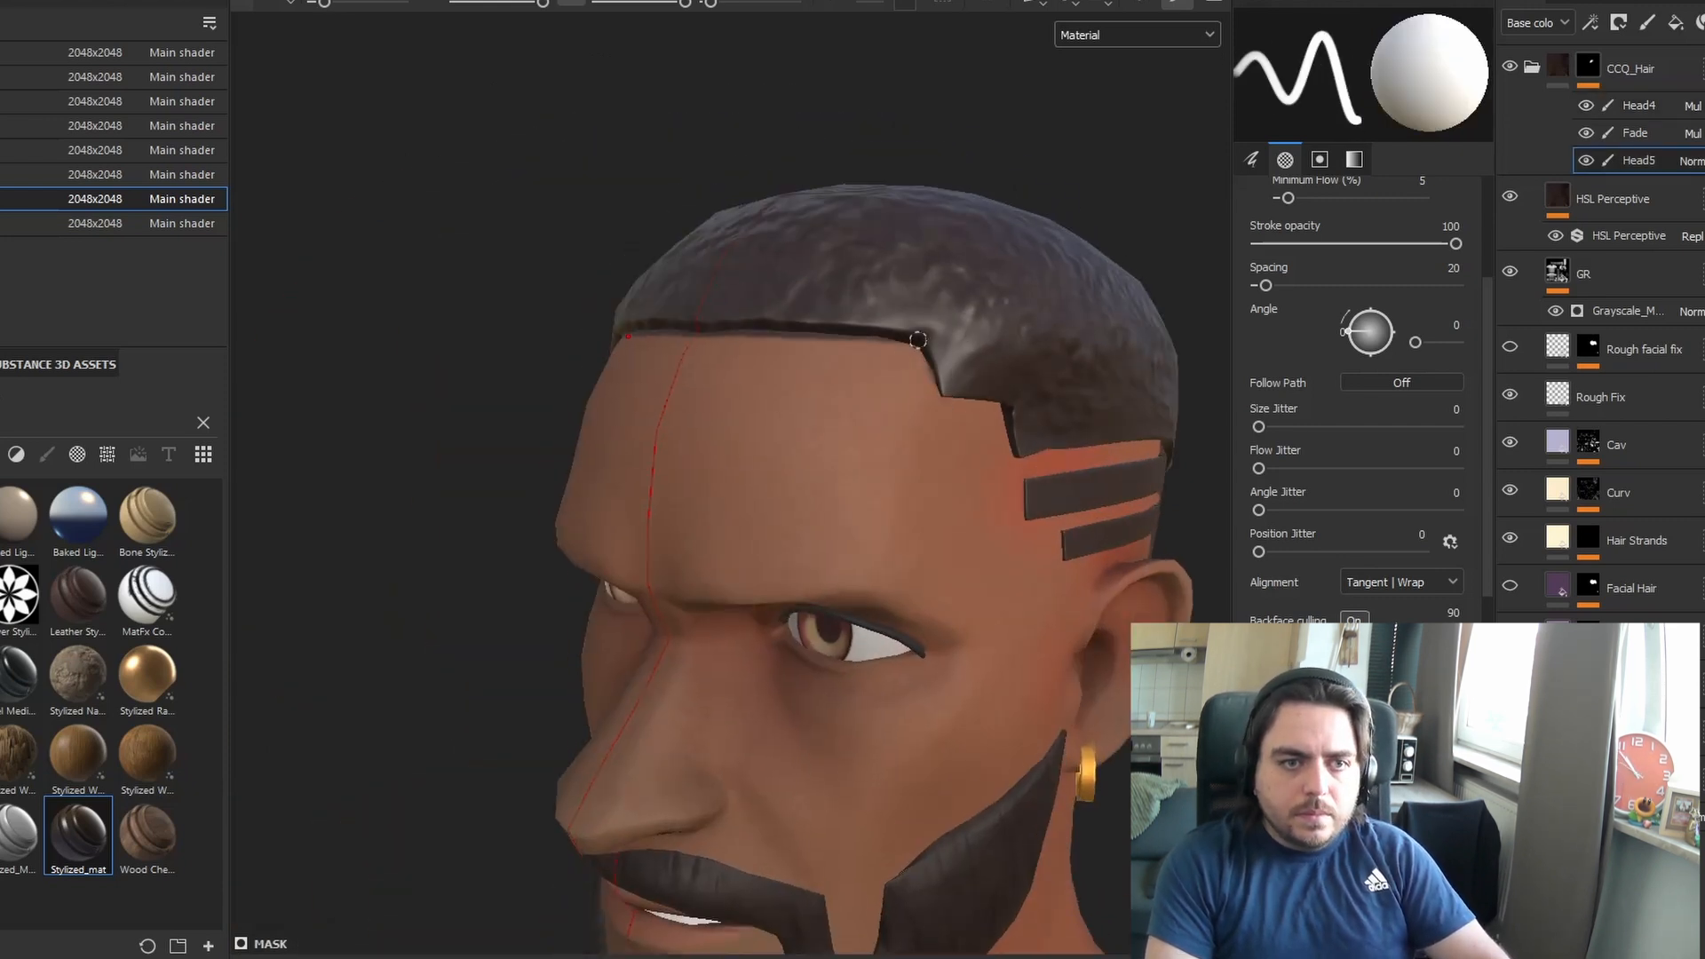
key(f)
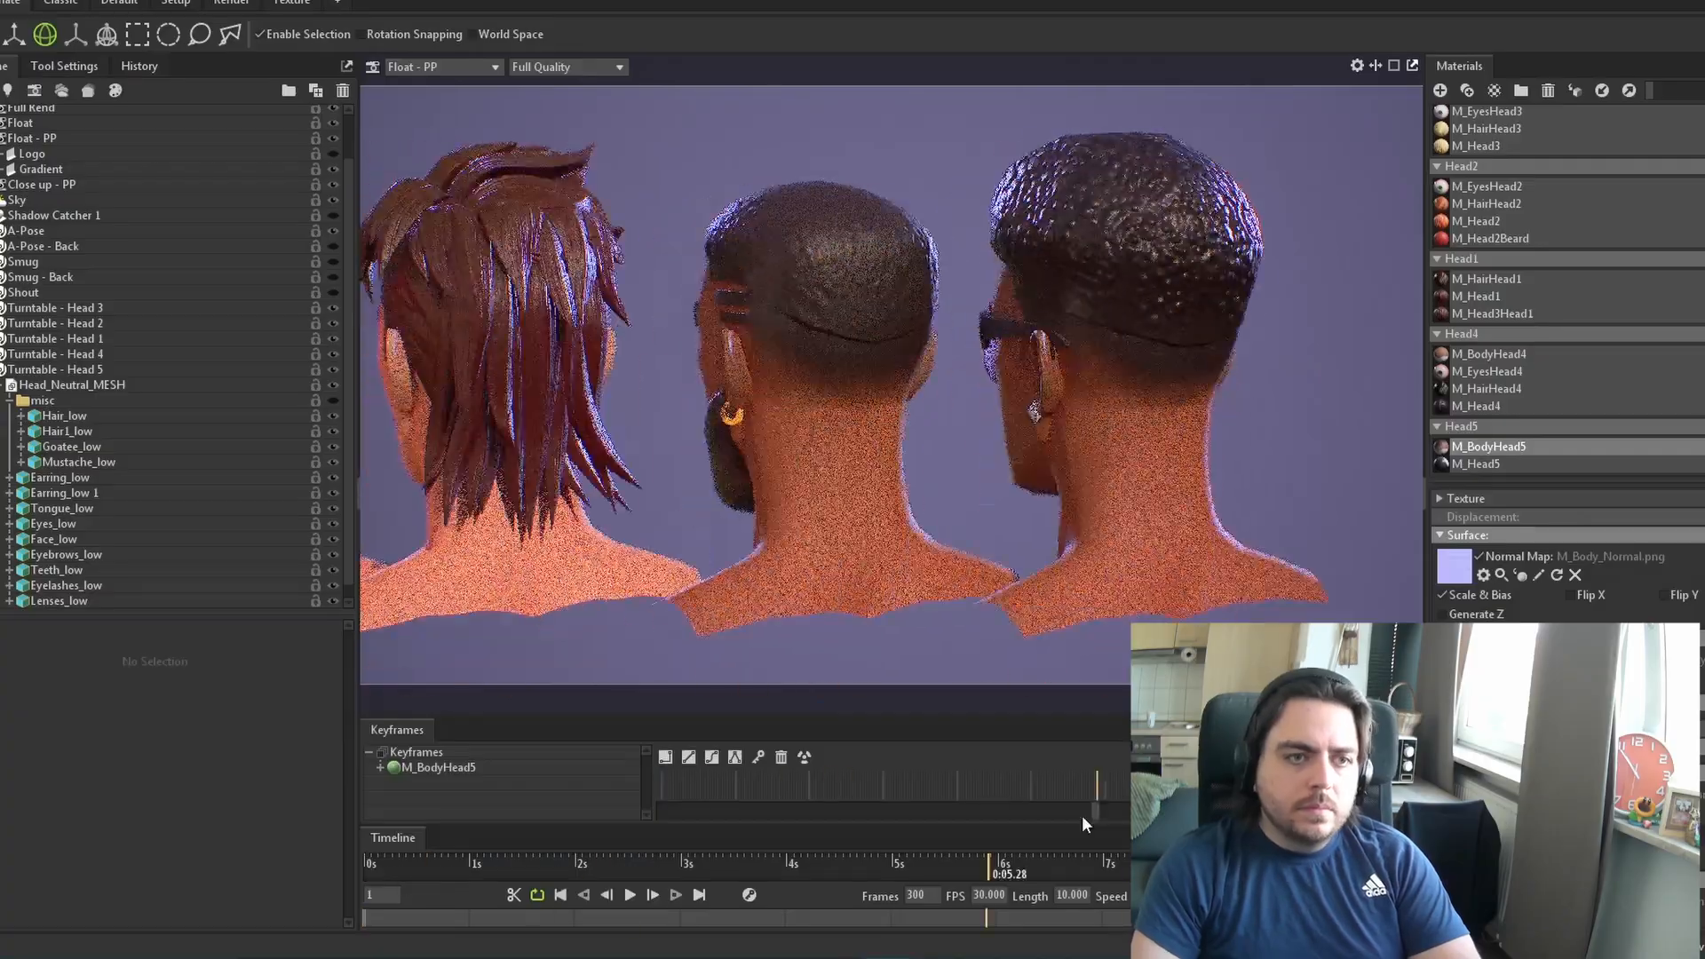
drag(990, 866, 897, 875)
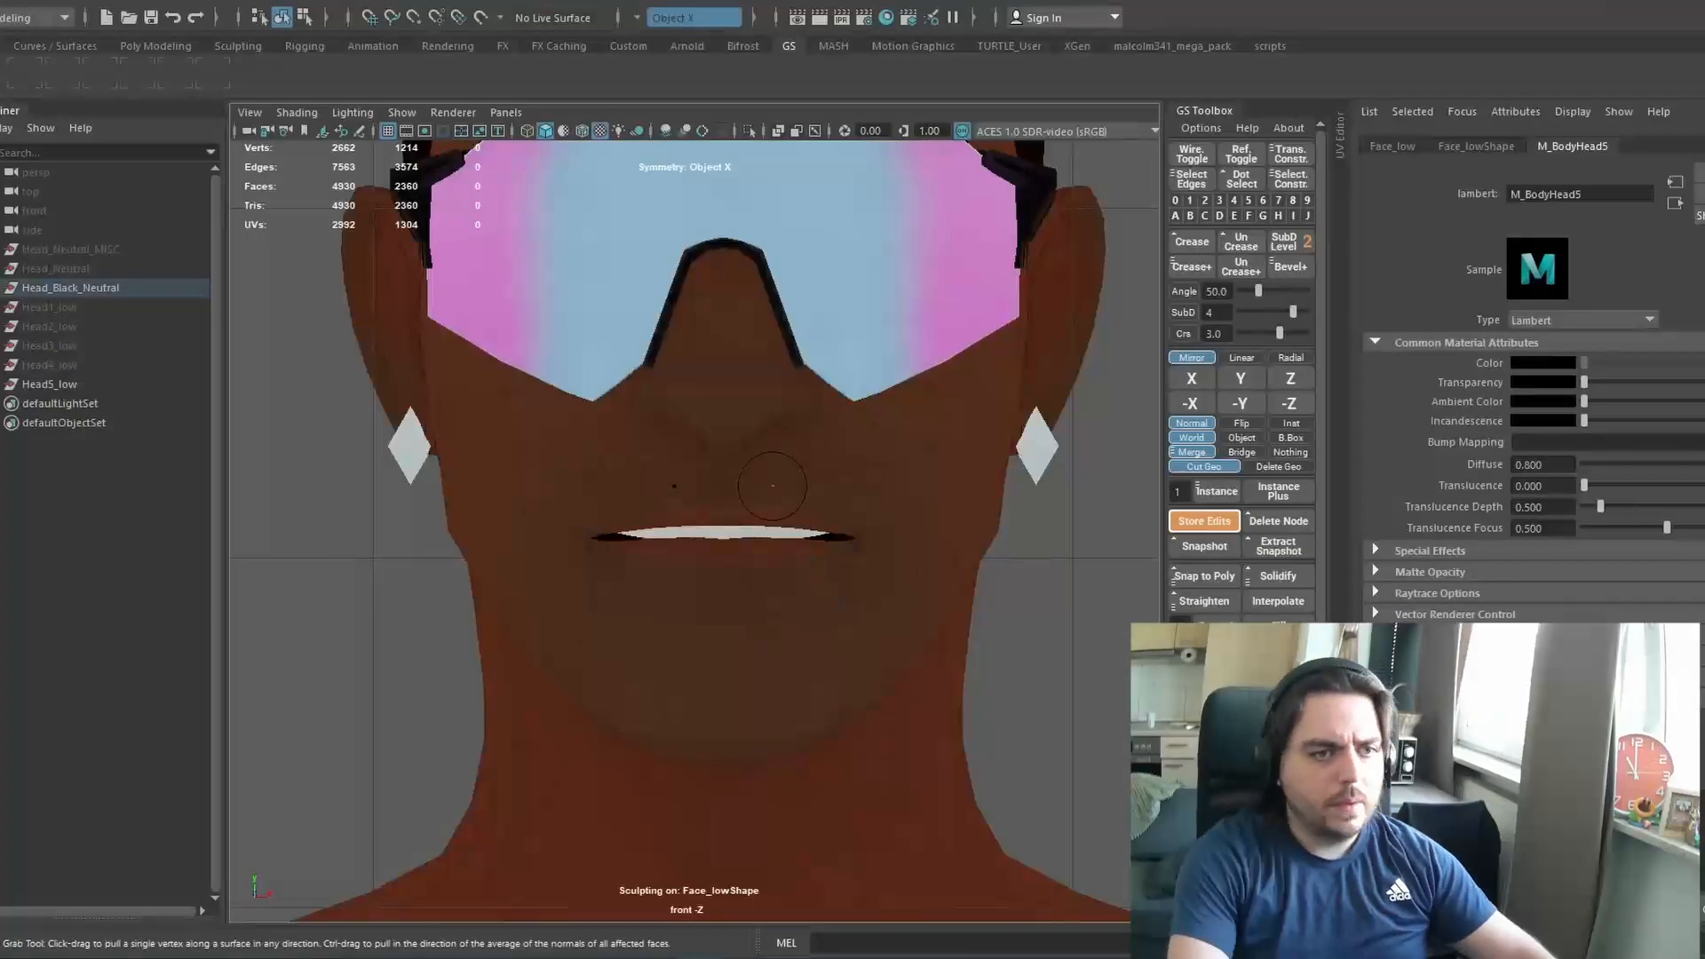
Switch to Maya and reshape the lips of Head_Black_Neutral with the Grab Tool and Object X symmetry, using the front and side views
scroll(719, 566, up, 3)
alt+middle_drag(719, 566, 697, 505)
shift+drag(711, 430, 731, 442)
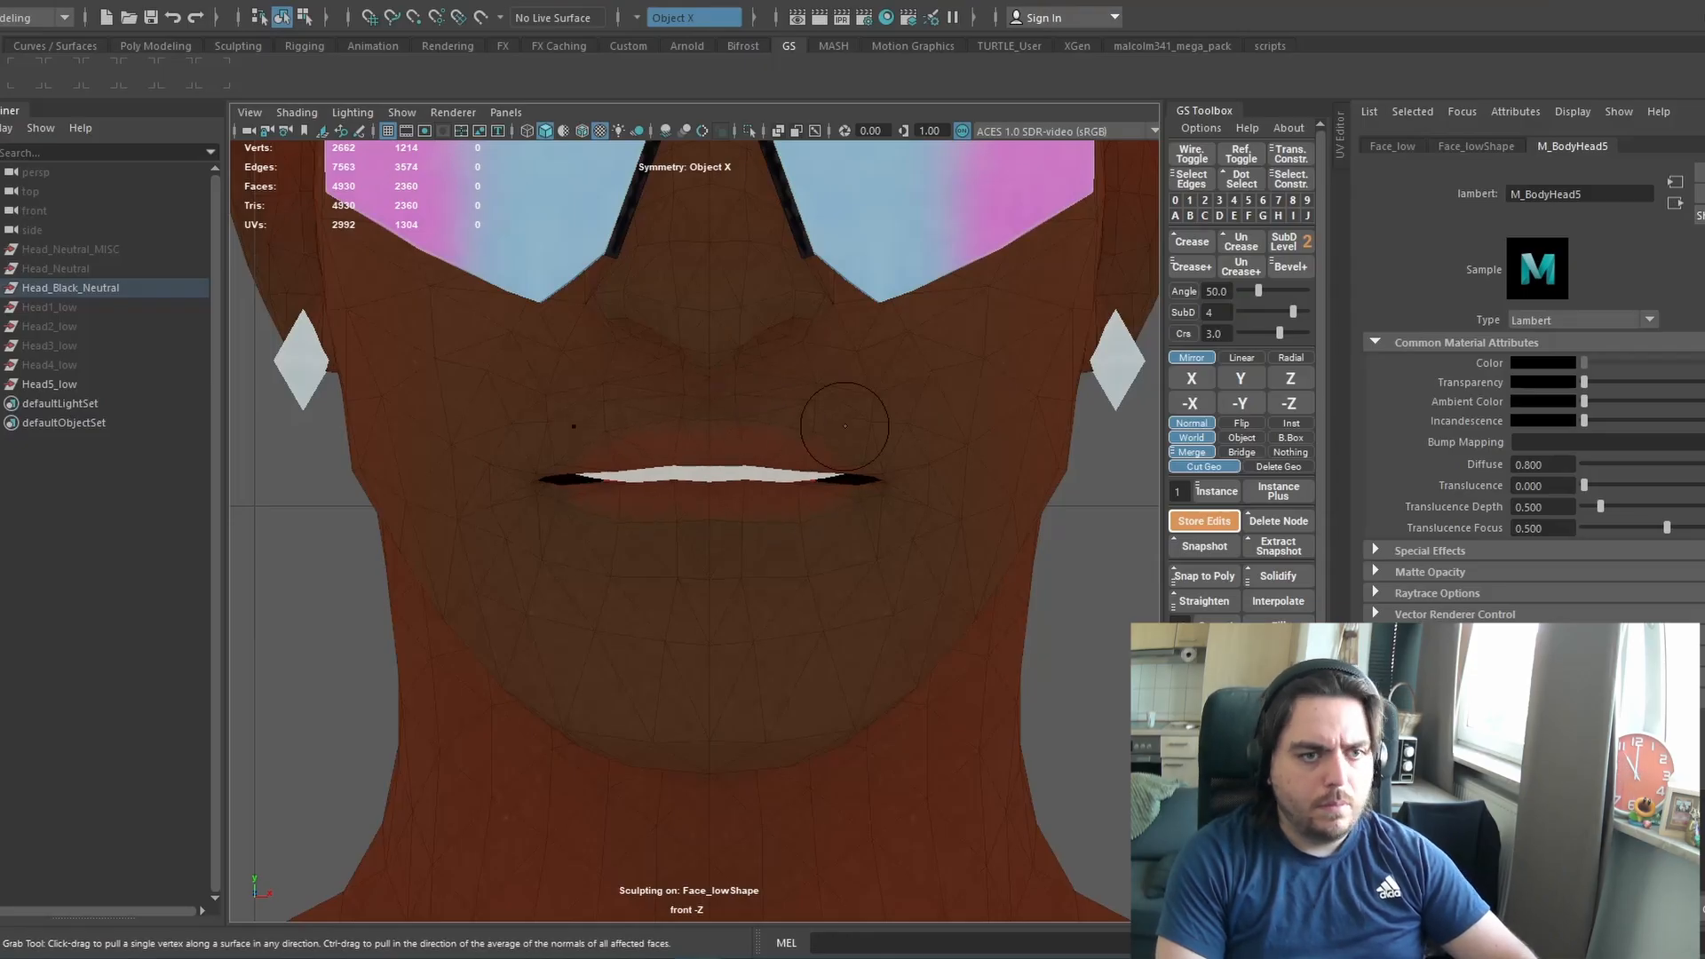
key(space)
key(space)
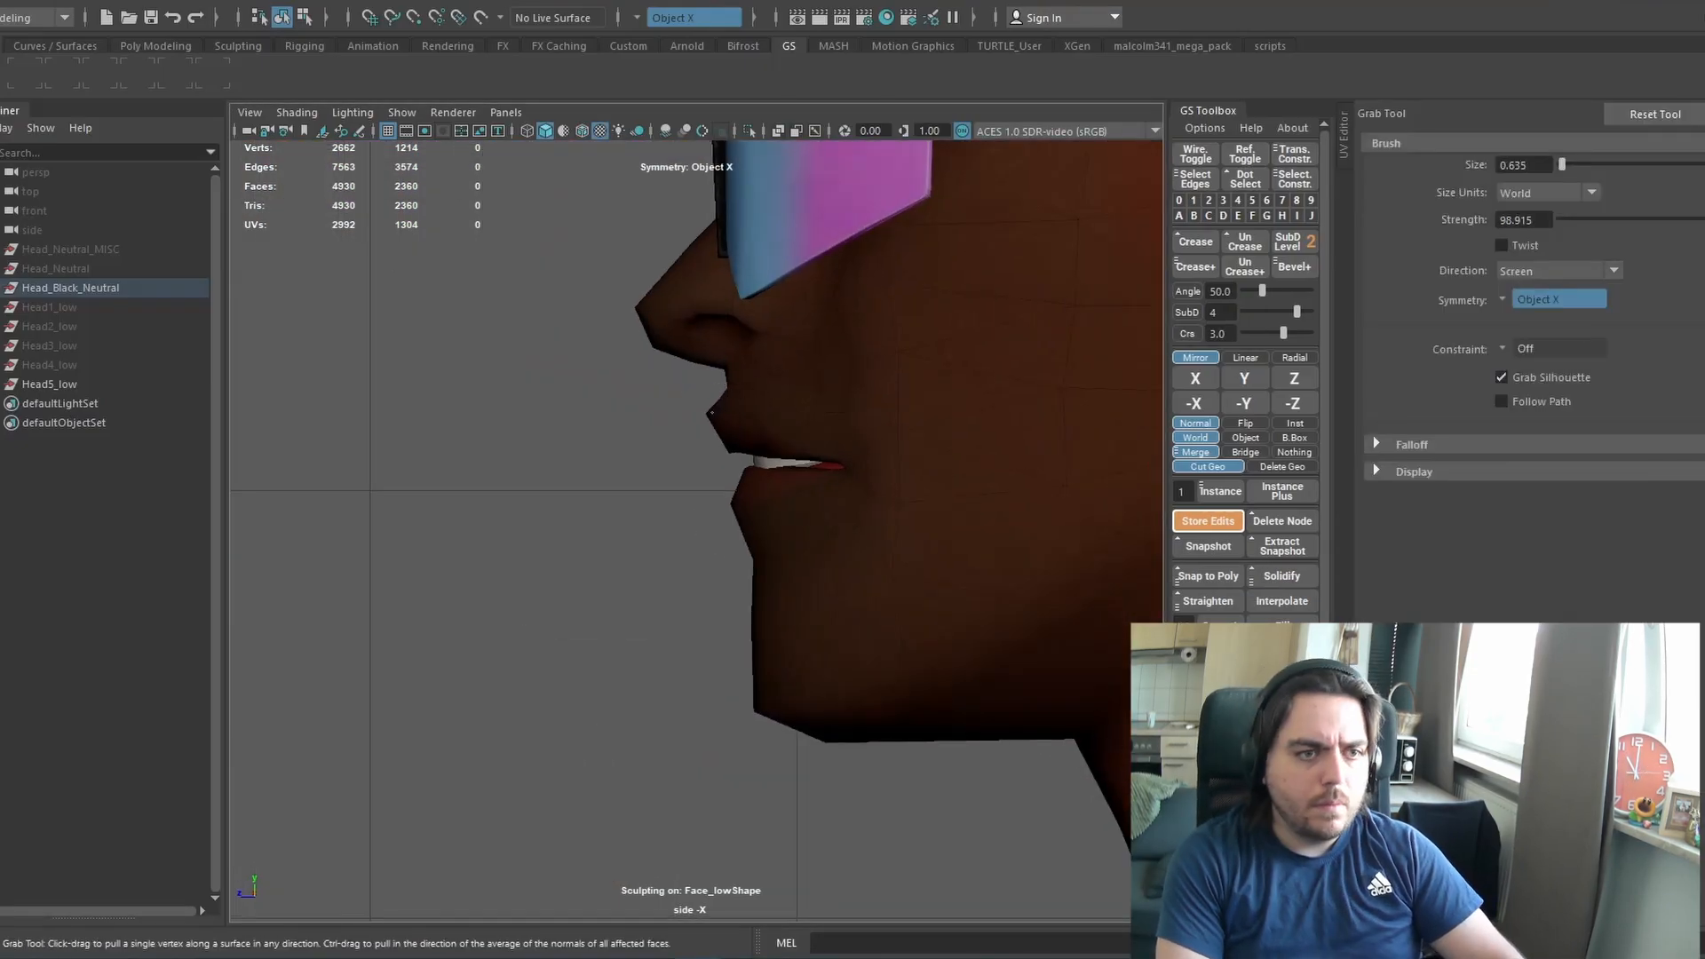
key(space)
key(space)
alt+drag(844, 485, 782, 548)
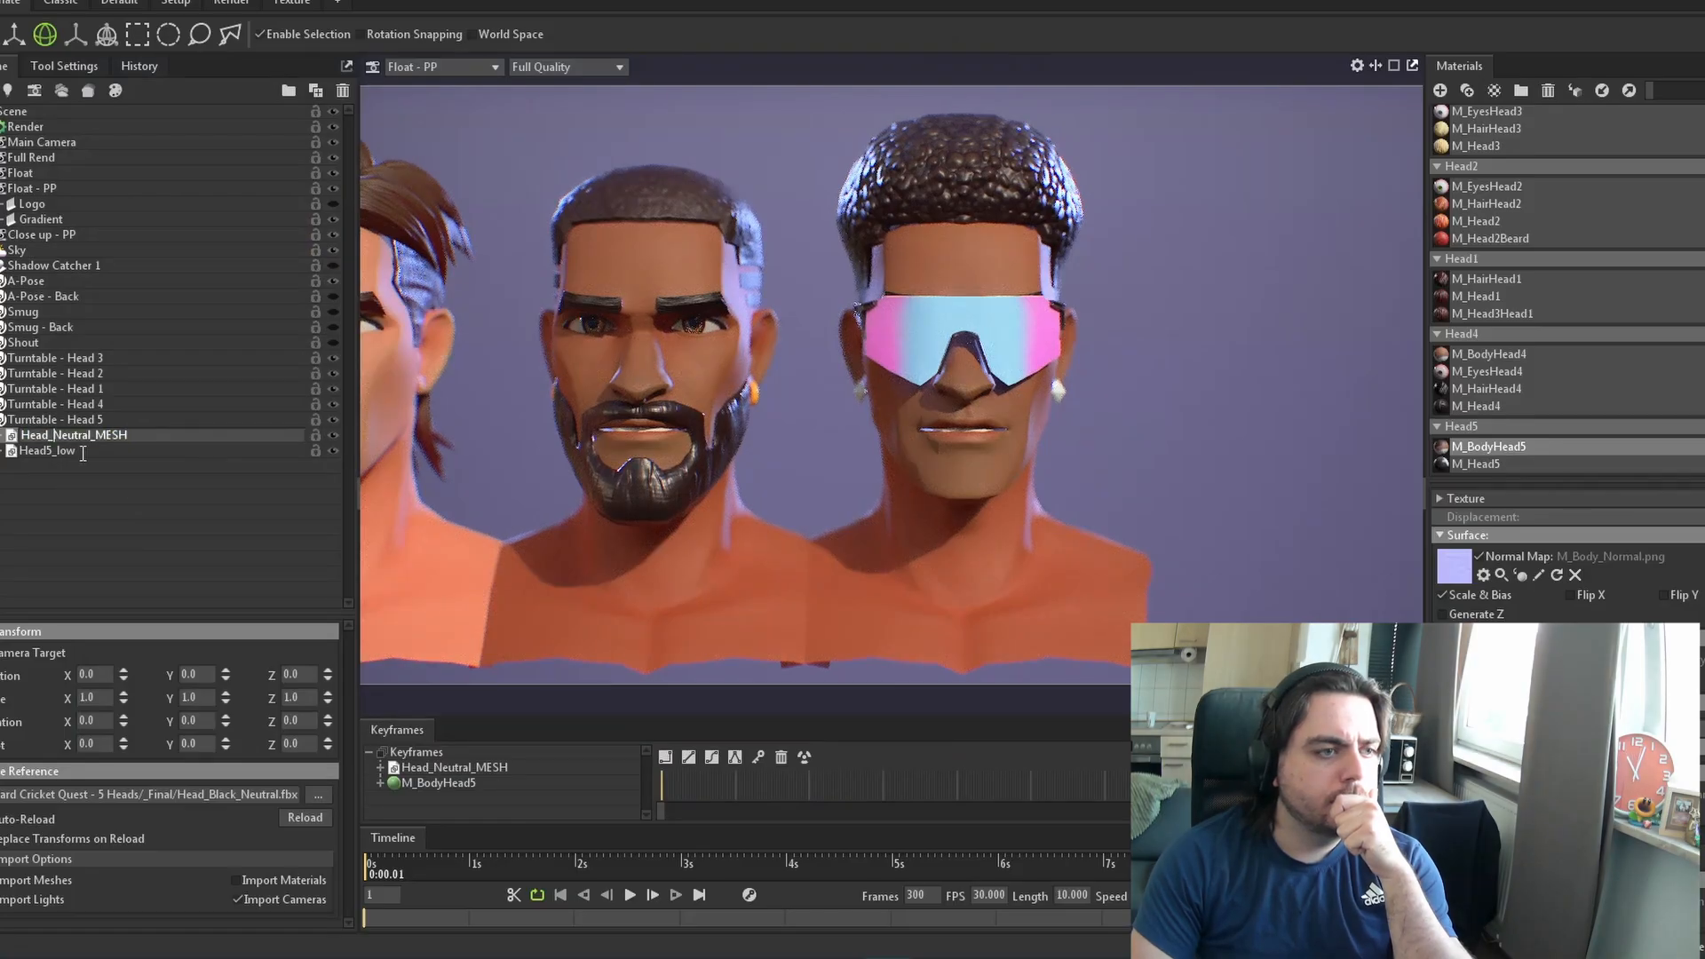
In Marmoset Toolbag, examine Head5's reshaped lips in profile and look through the Float - PP camera's settings
alt+middle_drag(948, 435, 877, 414)
scroll(880, 507, up, 5)
scroll(879, 507, down, 2)
click(791, 785)
click(65, 188)
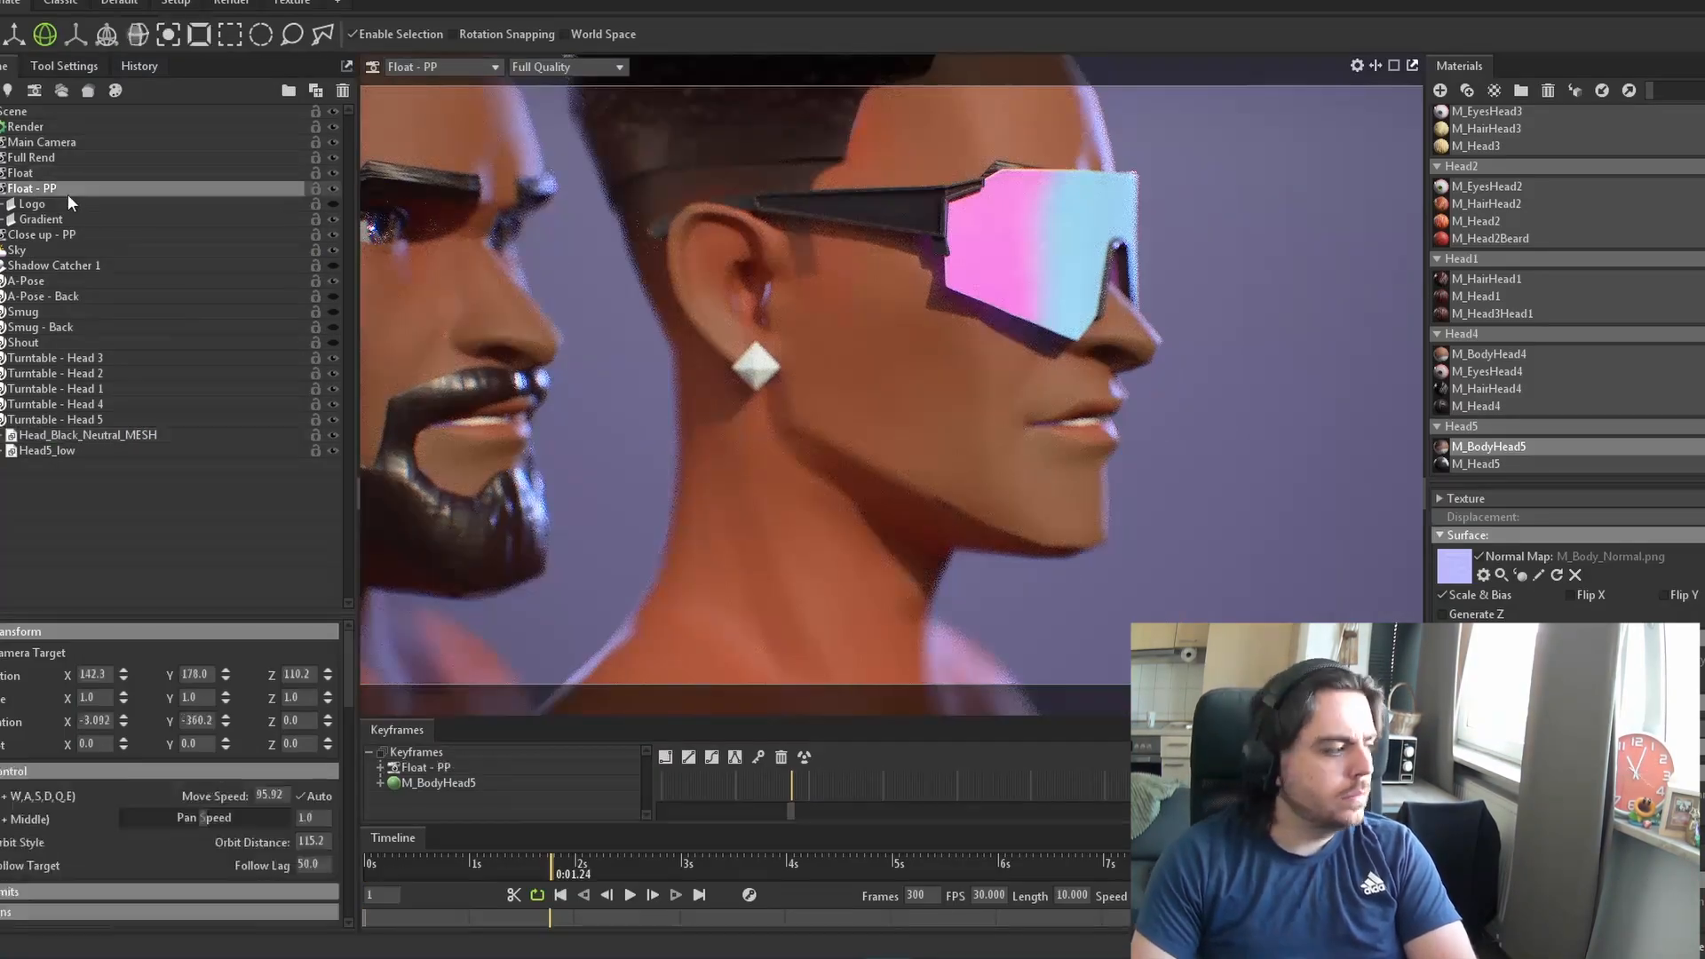
scroll(18, 776, down, 4)
click(53, 841)
scroll(229, 706, down, 3)
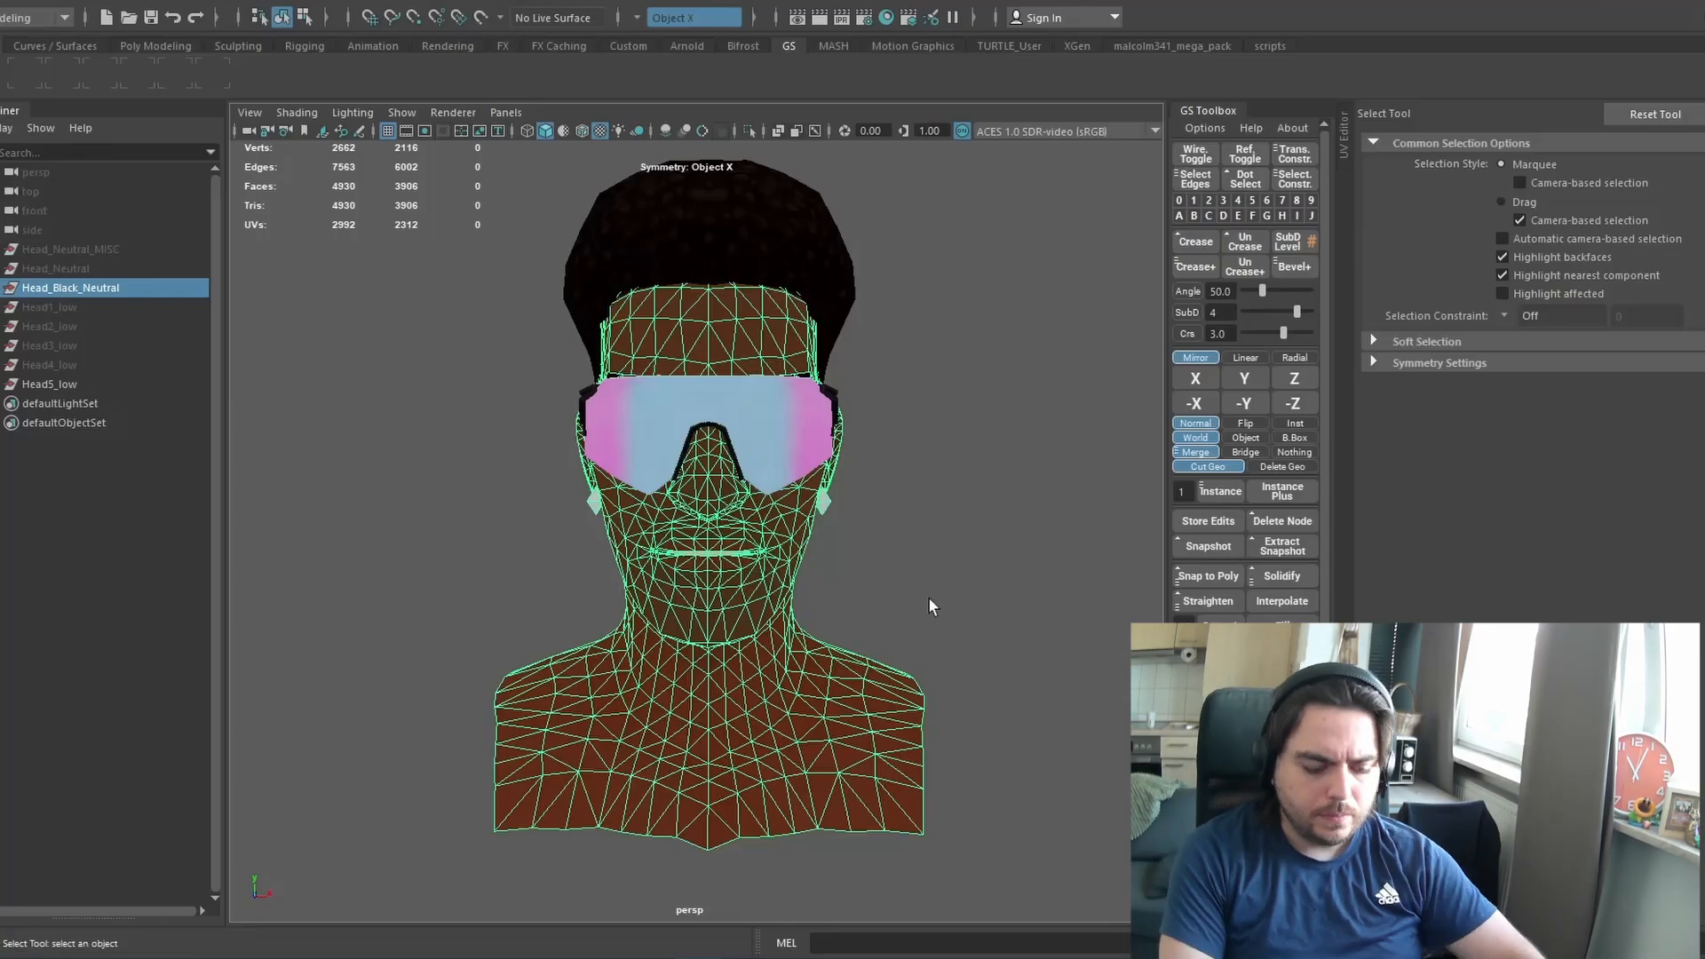
Switch to Maya and enter edge selection on the Head_Black_Neutral face mesh
right_drag(747, 417, 745, 365)
scroll(732, 415, up, 3)
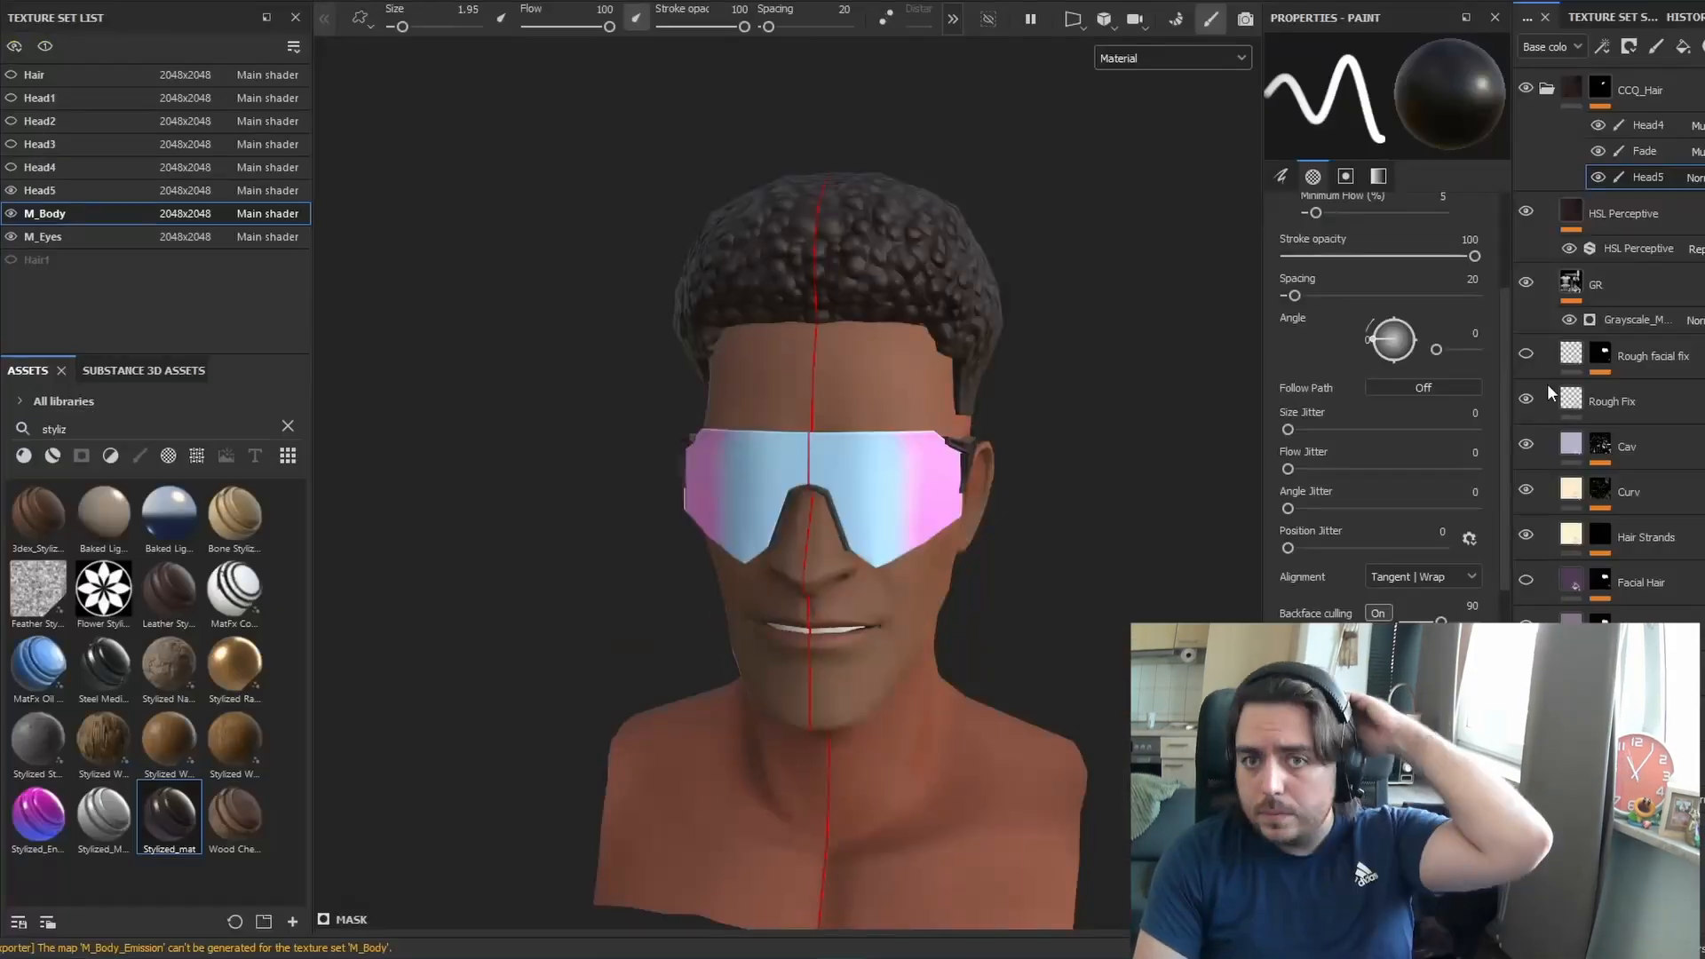
Switch to Substance 3D Painter and touch up the lips in the Head5 paint effect of the Mouth mask
scroll(1661, 542, down, 5)
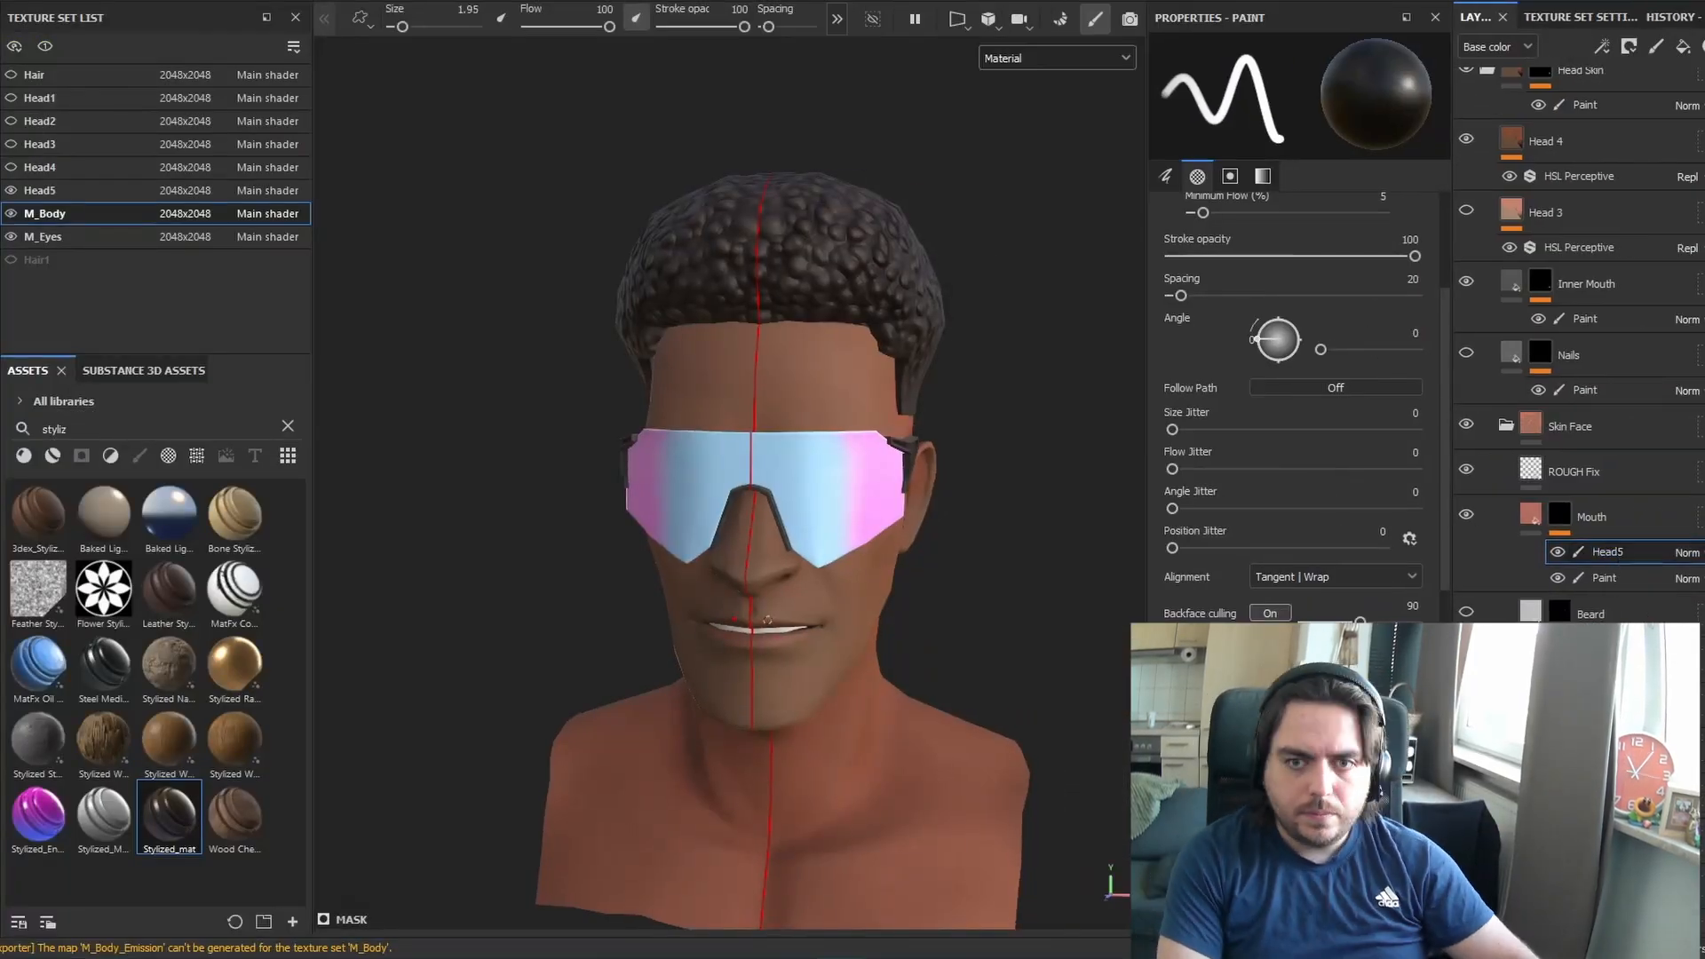
scroll(767, 619, up, 5)
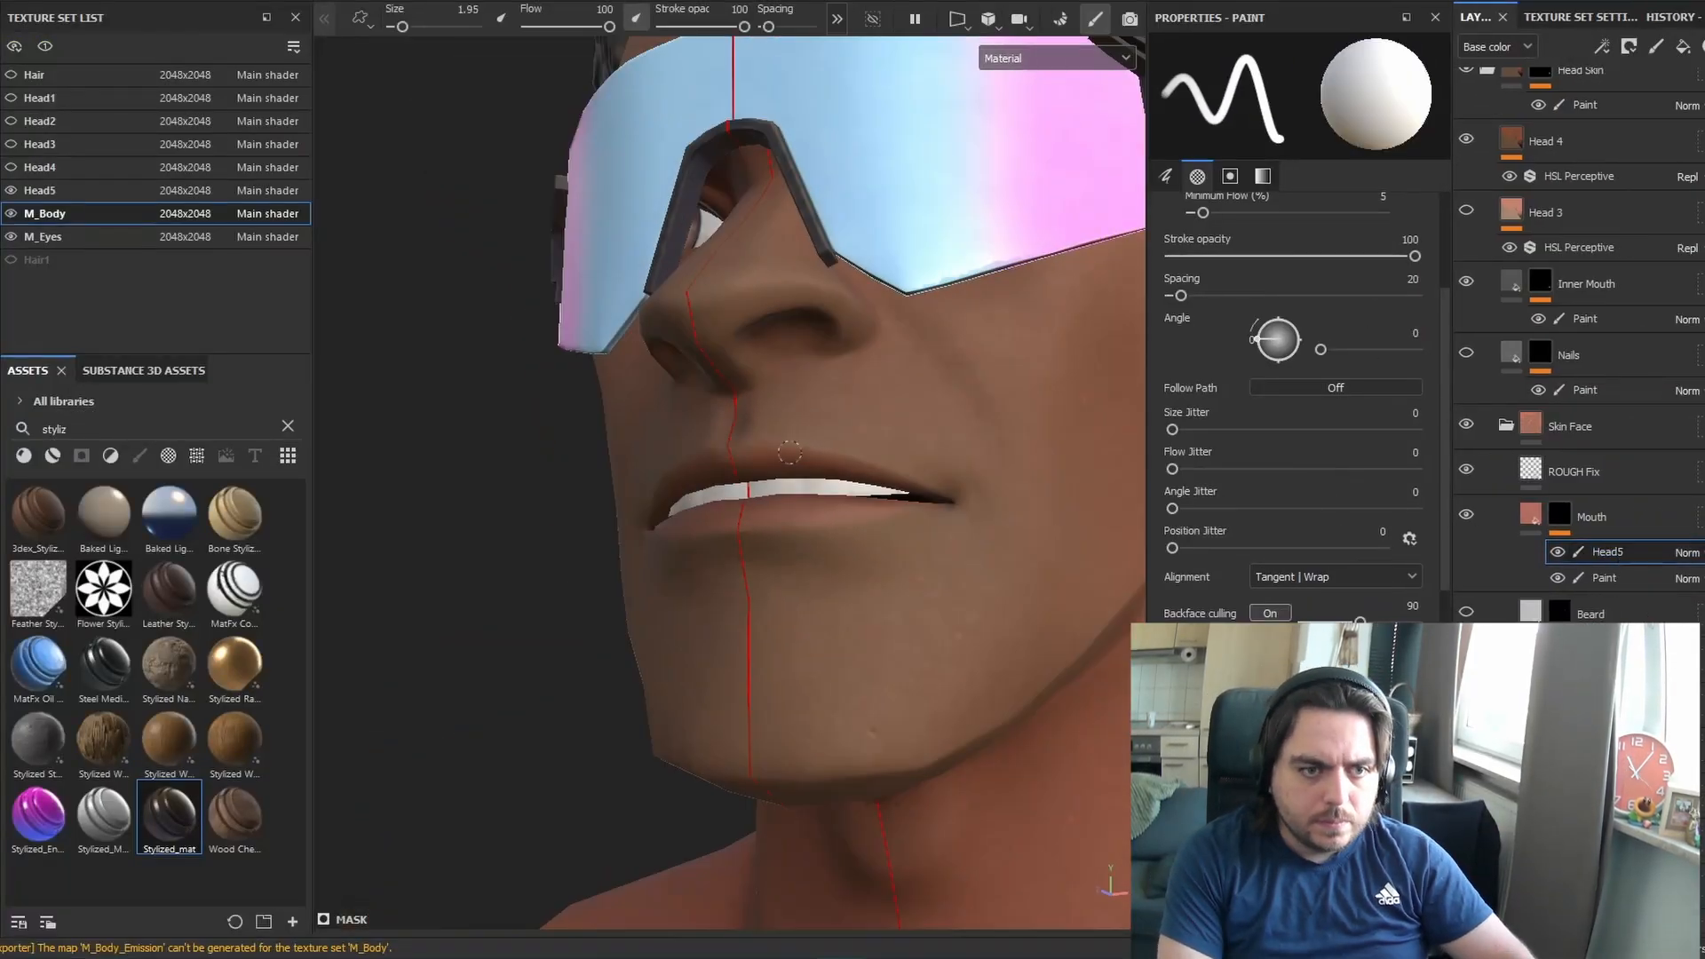
scroll(894, 654, down, 10)
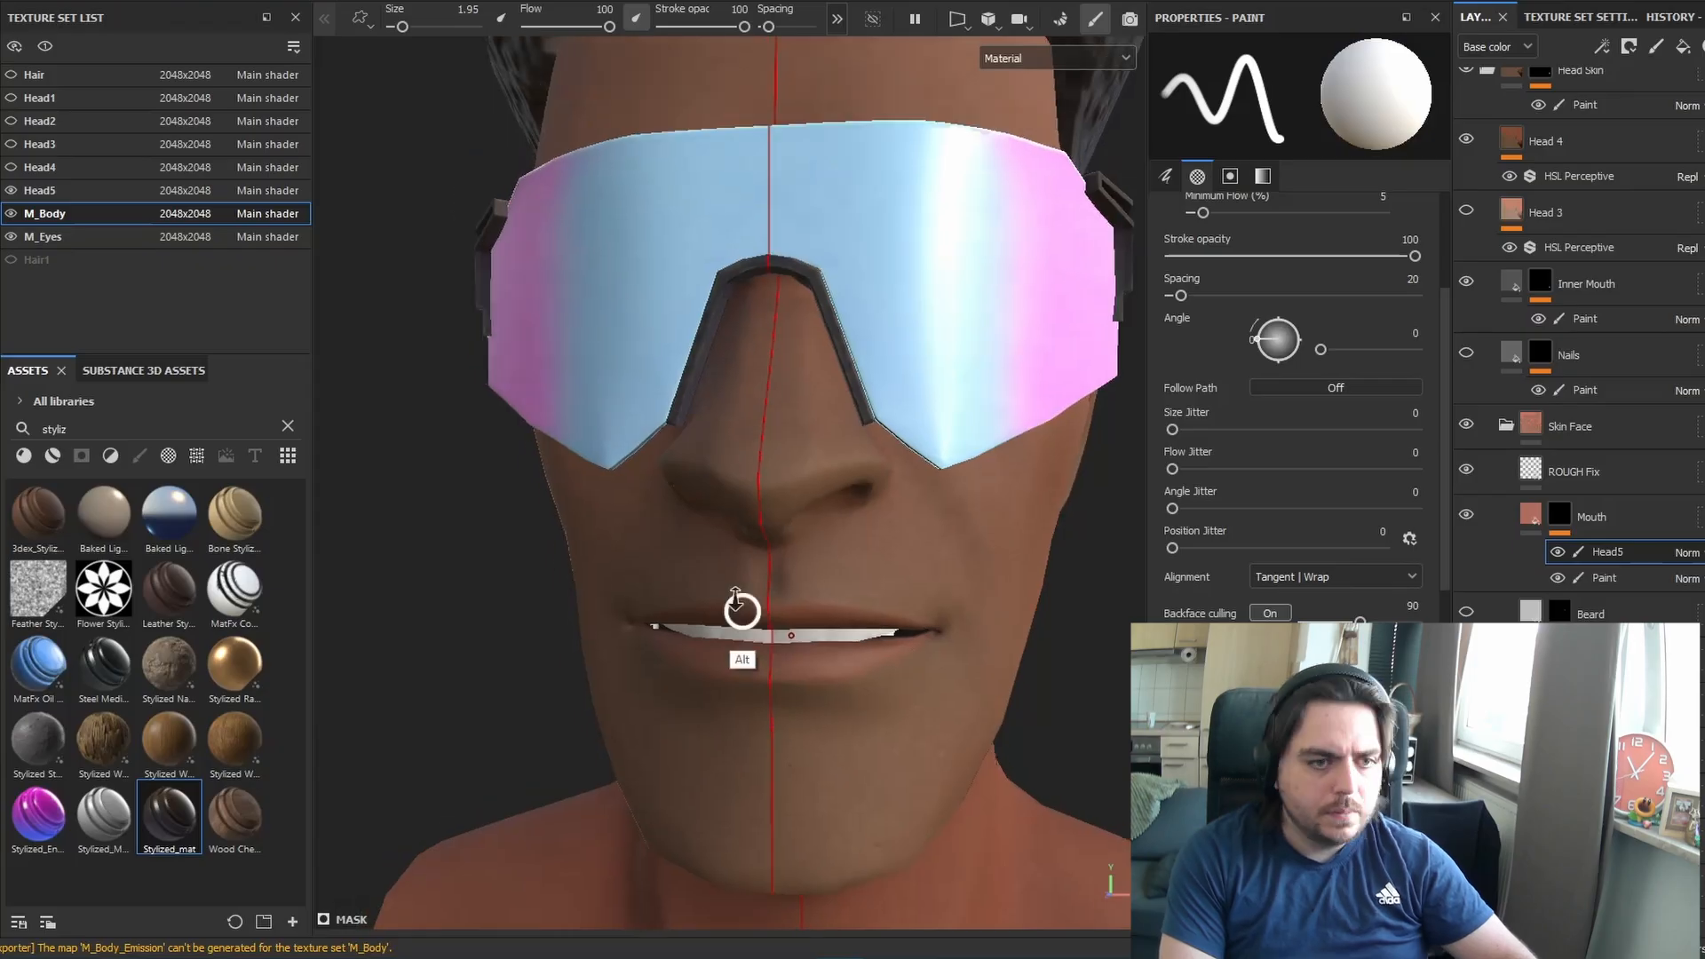
Open the texture export for M_Body and bring up the choice of output directory
key(ctrl+shift+e)
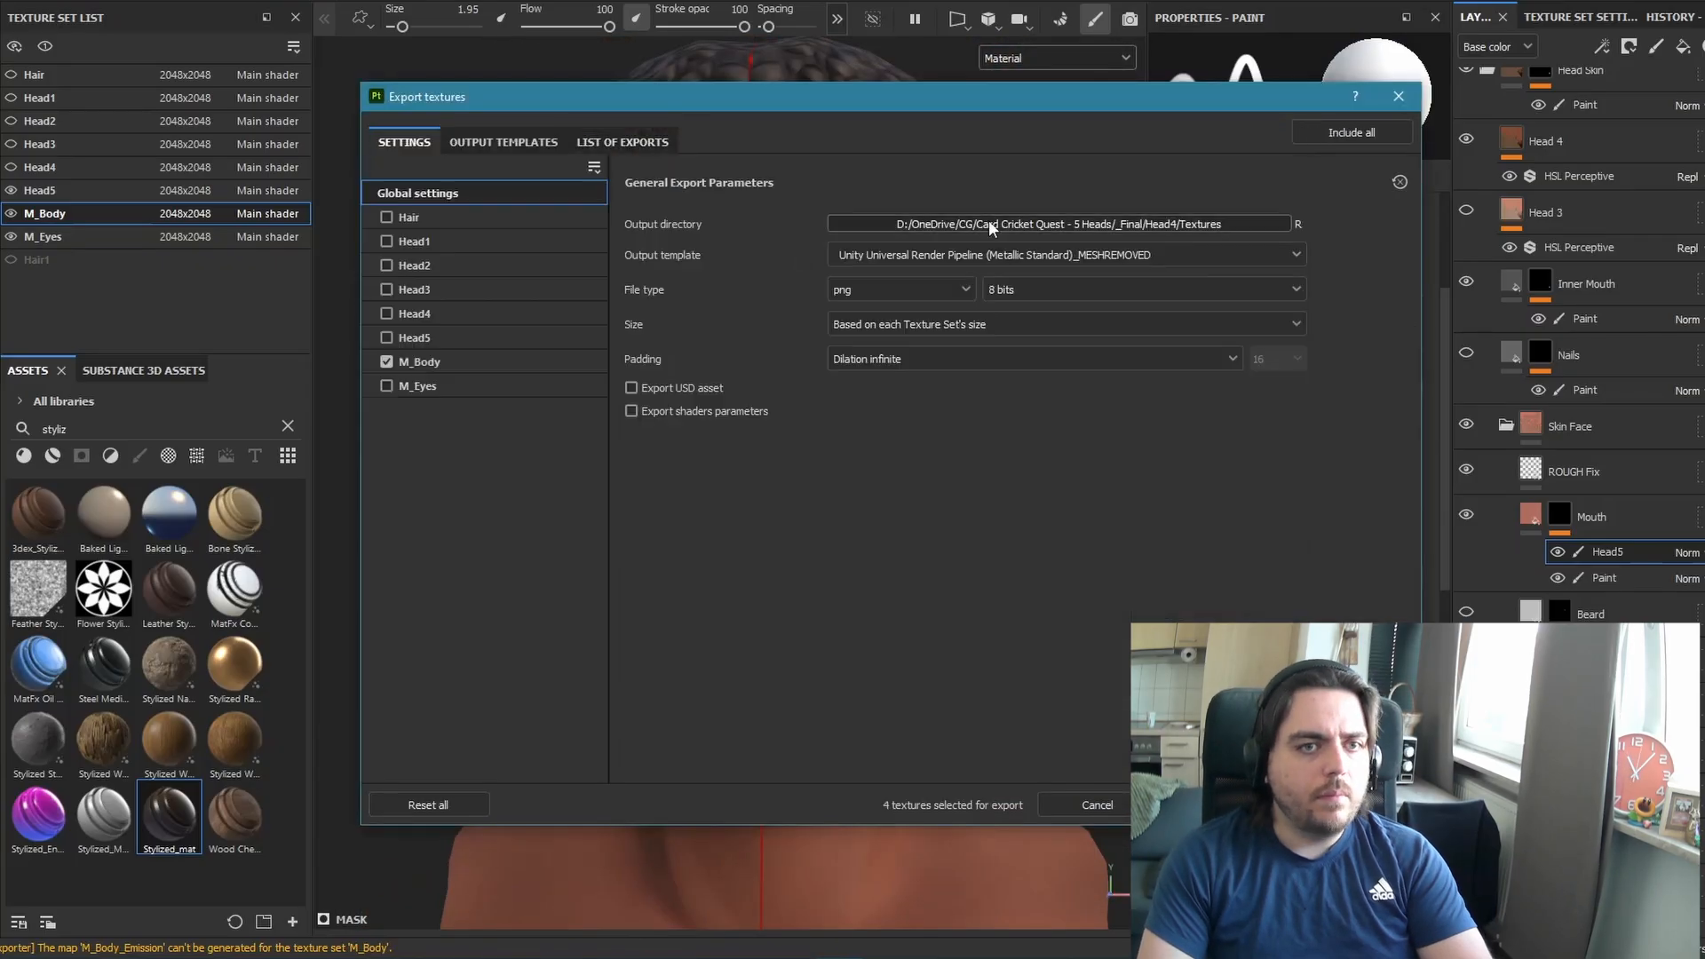
click(1298, 224)
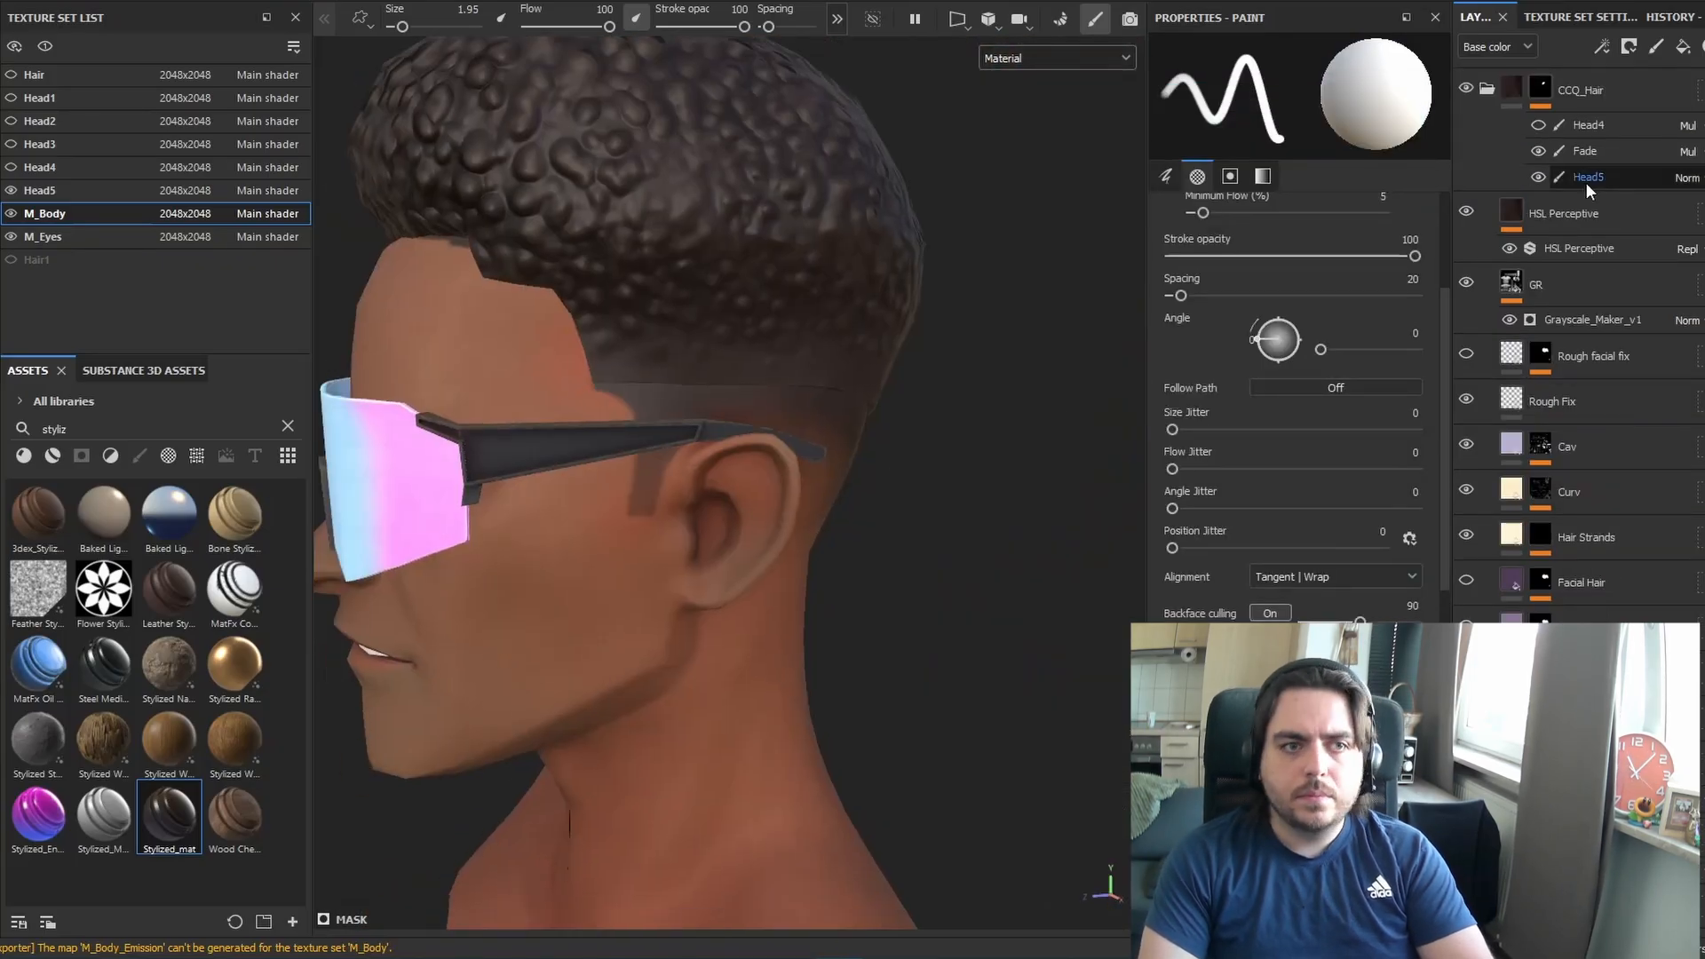
Touch up the side hairline in the Head5 paint effect of the CCQ_Hair mask
right_click(1586, 177)
click(1572, 220)
alt+middle_drag(630, 280, 821, 346)
key(x)
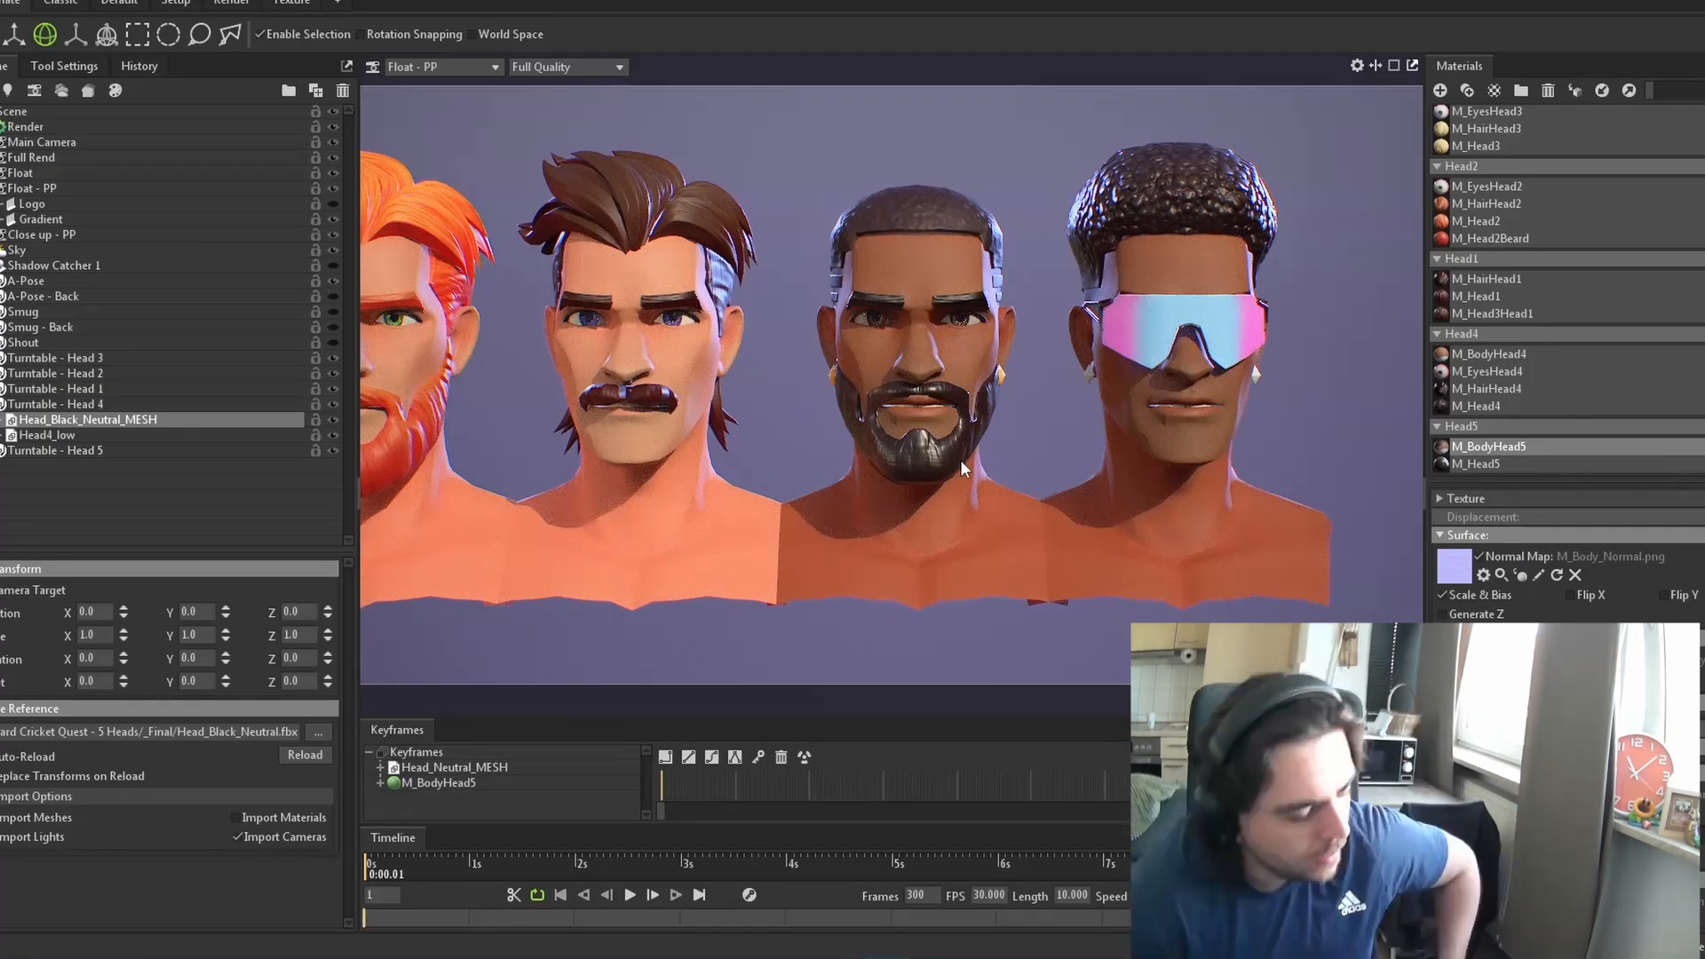
Switch to Marmoset Toolbag, expand Head_Black_Neutral_MESH in the scene hierarchy, and select its Earring_low1 mesh
scroll(943, 395, up, 1)
click(2, 420)
scroll(89, 467, down, 1)
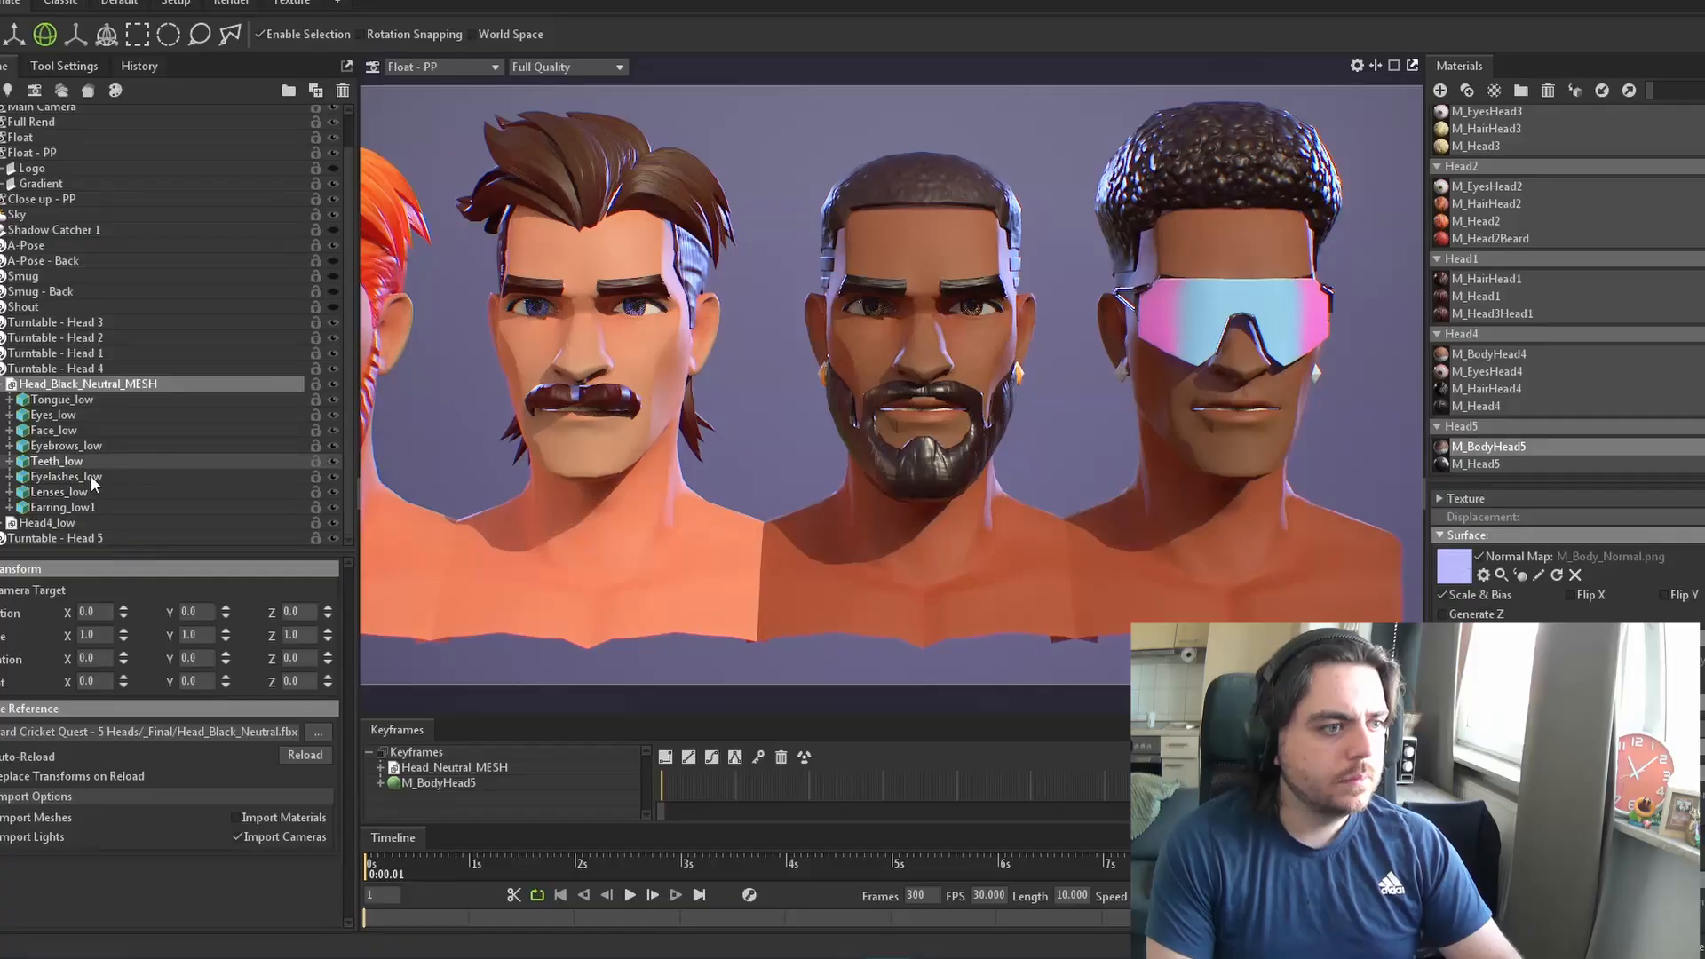
click(100, 511)
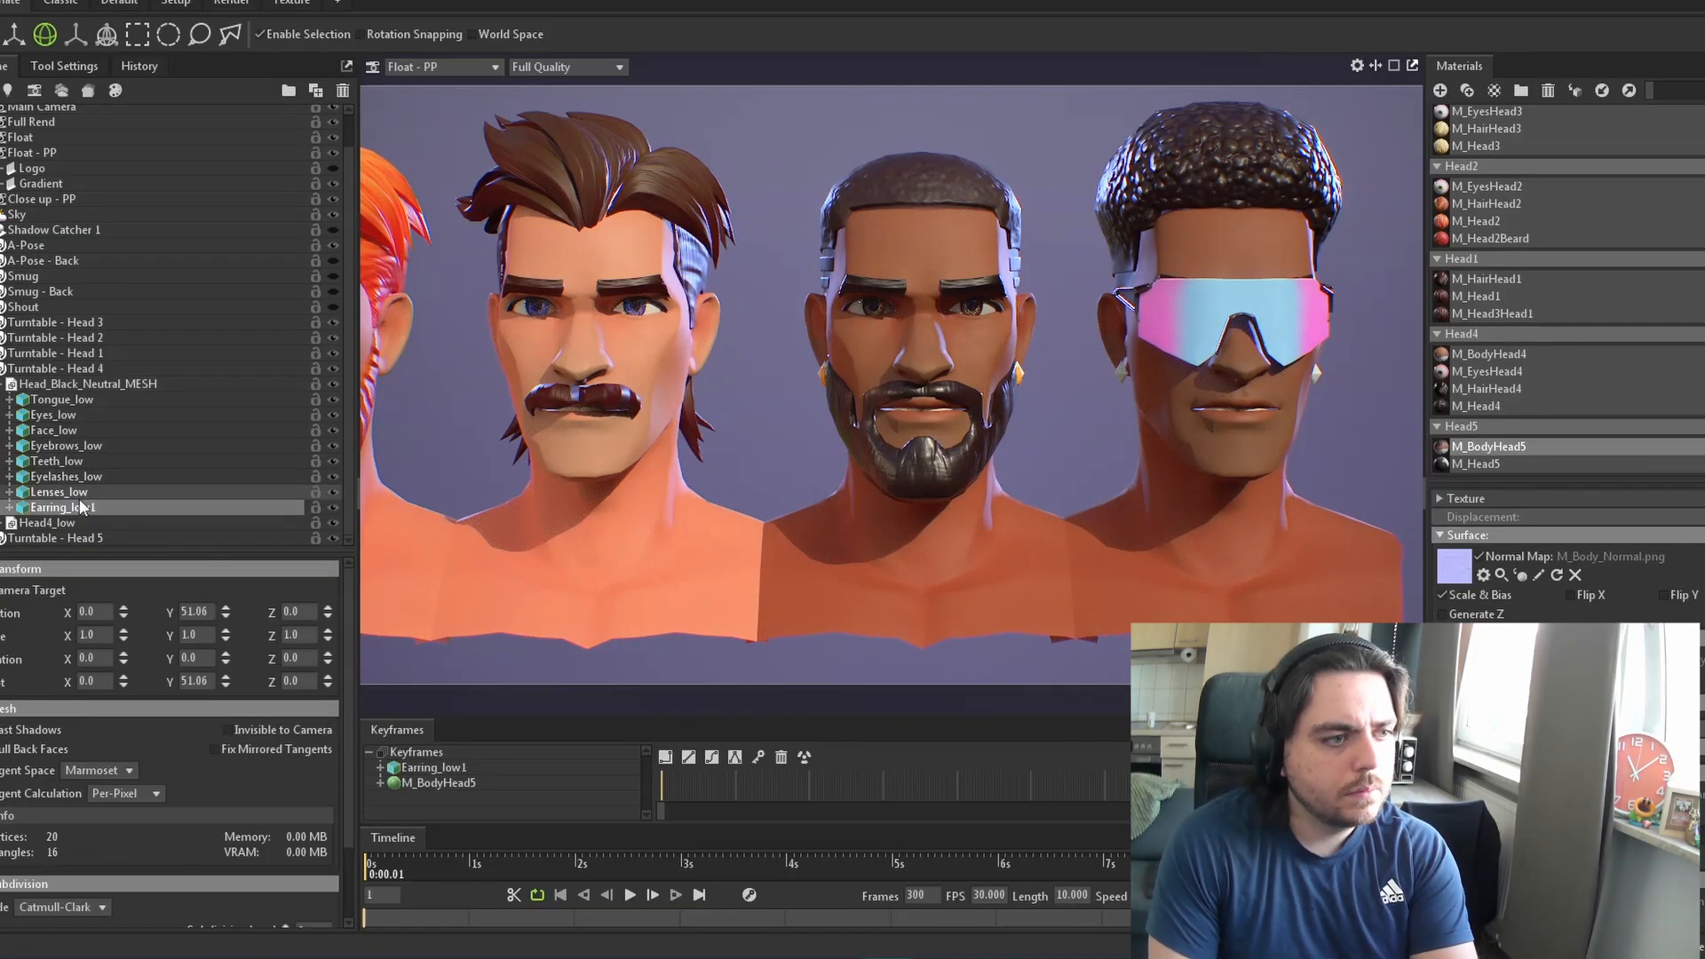
Switch to Maya and refine the lips of the Head_Black_Neutral face with the Grab Tool and Object X symmetry in the front view
click(826, 376)
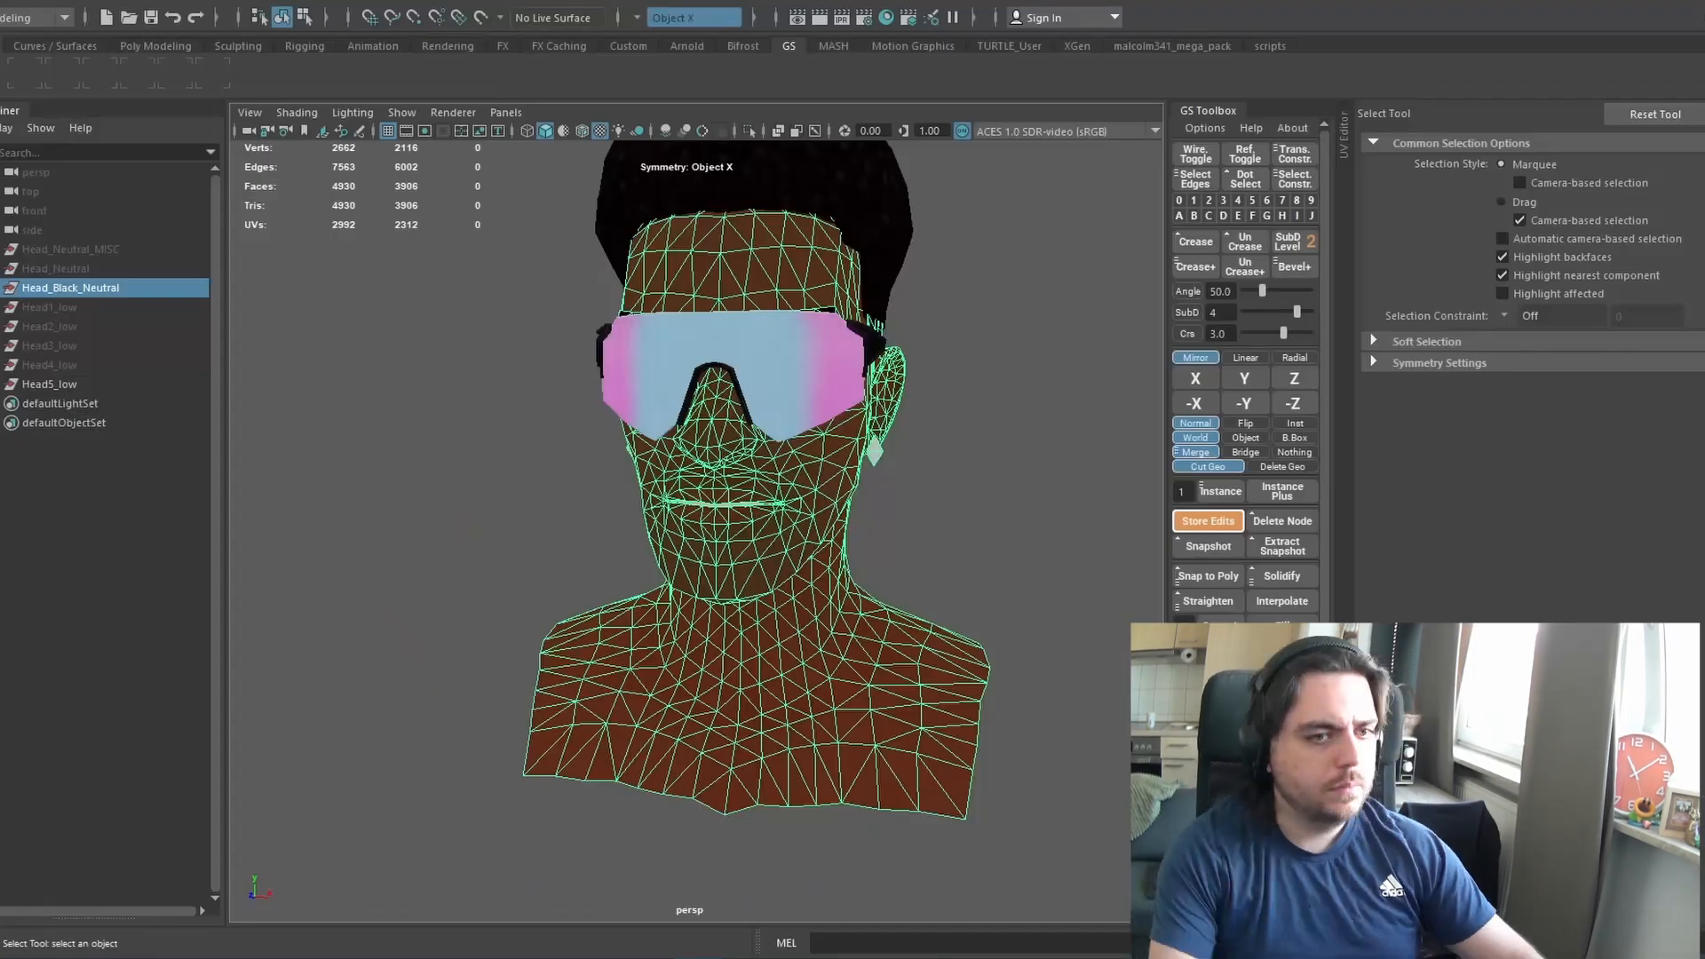
scroll(792, 552, up, 5)
click(715, 467)
key(ctrl+2)
scroll(715, 467, down, 4)
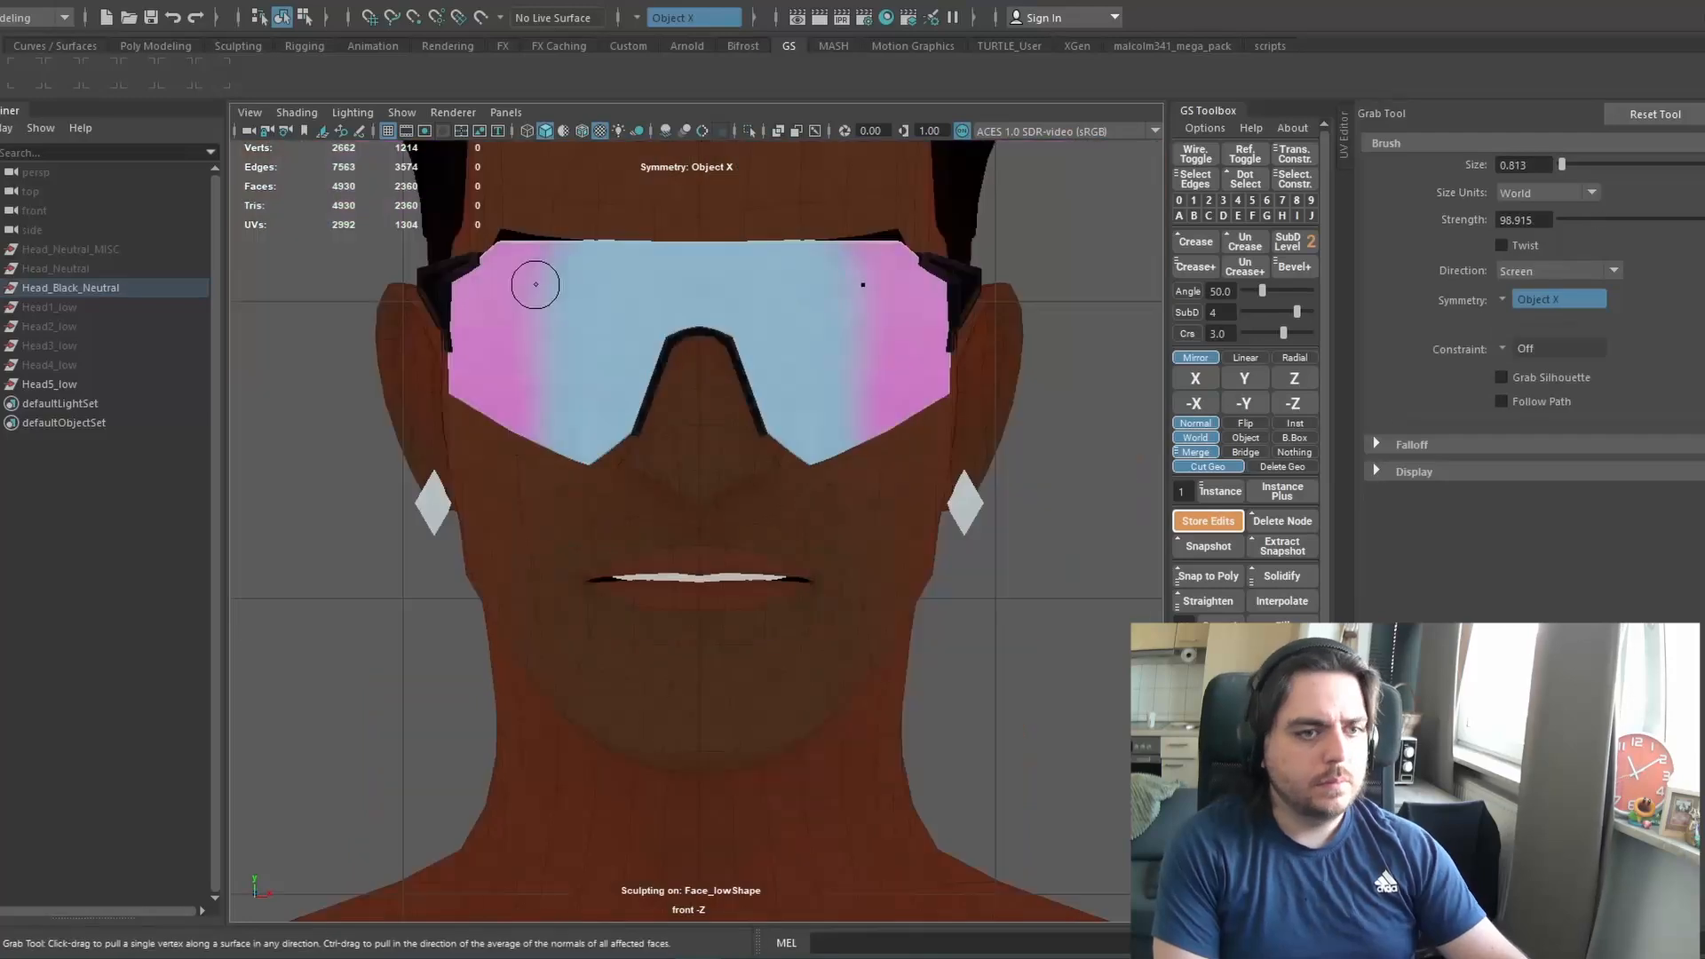
scroll(700, 533, up, 1)
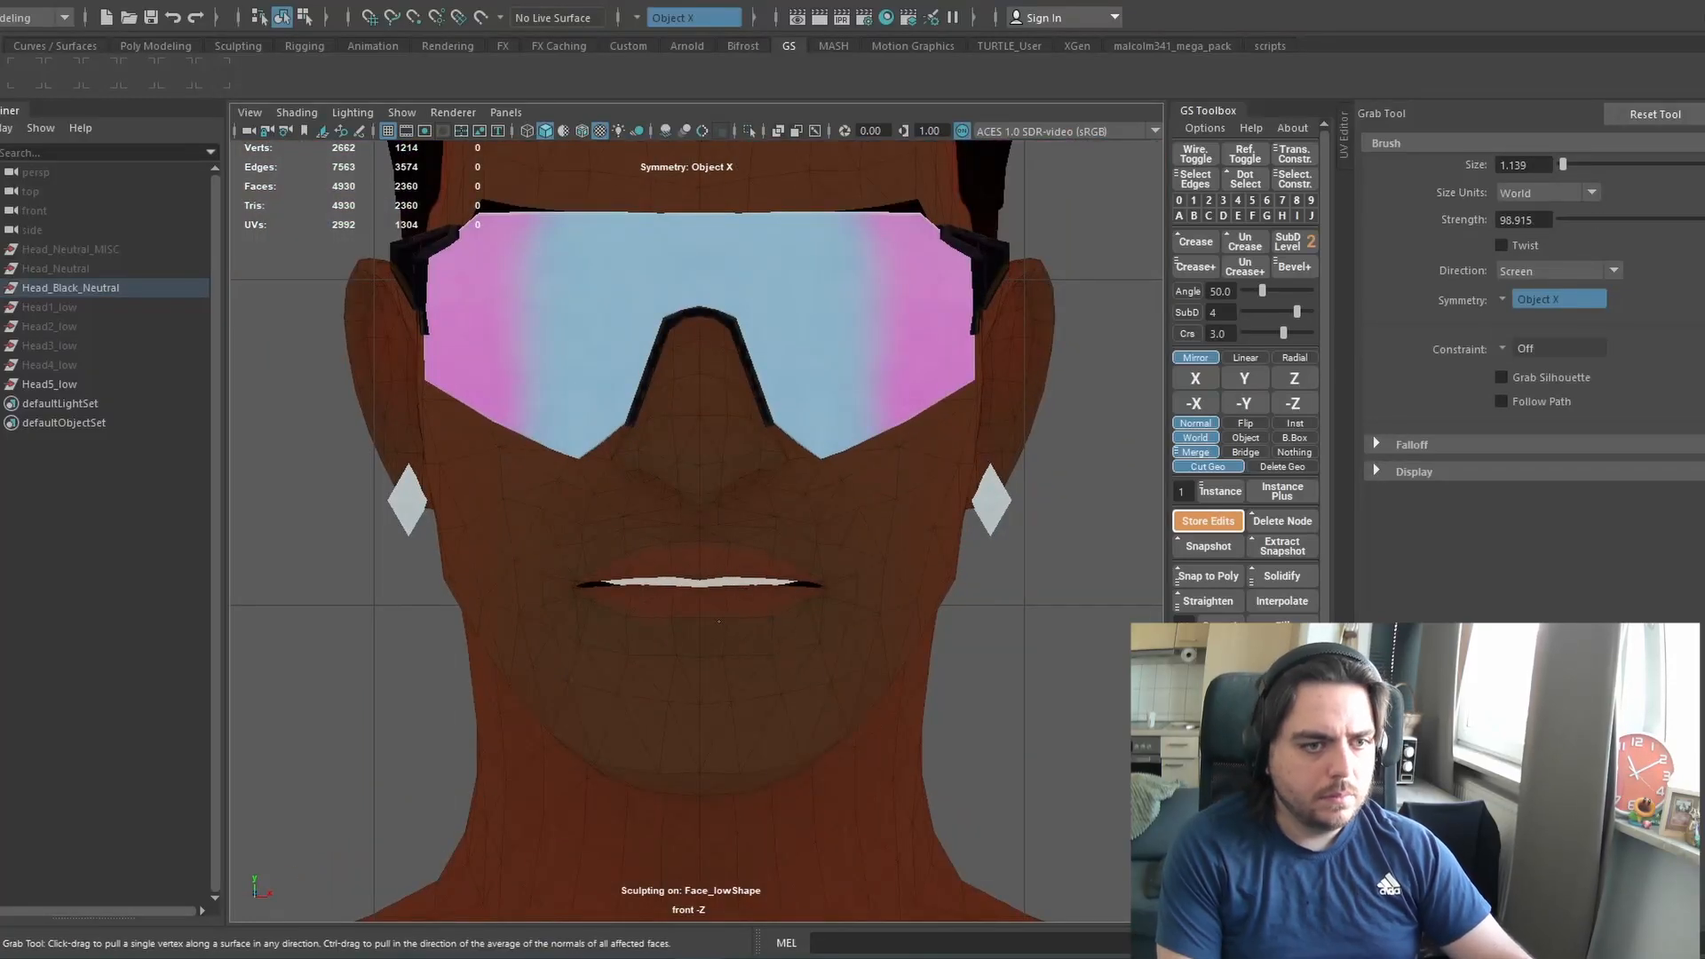
Hide the Head_Black_Neutral group and show it again
click(96, 289)
key(q)
key(h)
click(72, 271)
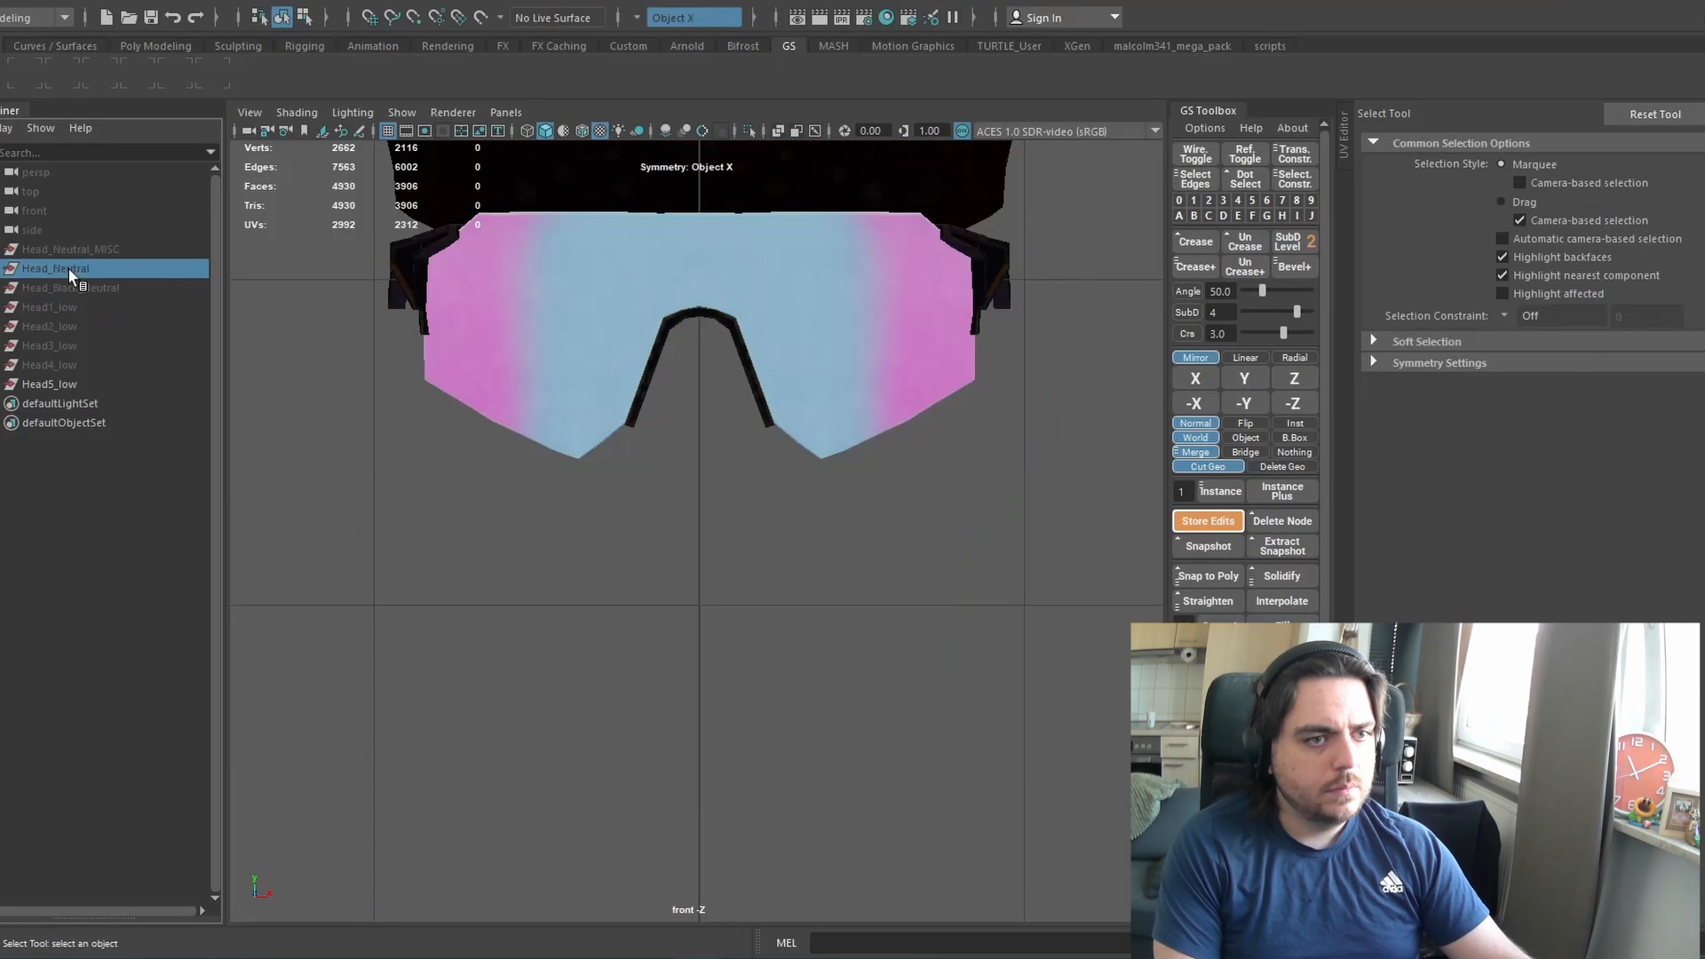
click(72, 289)
key(h)
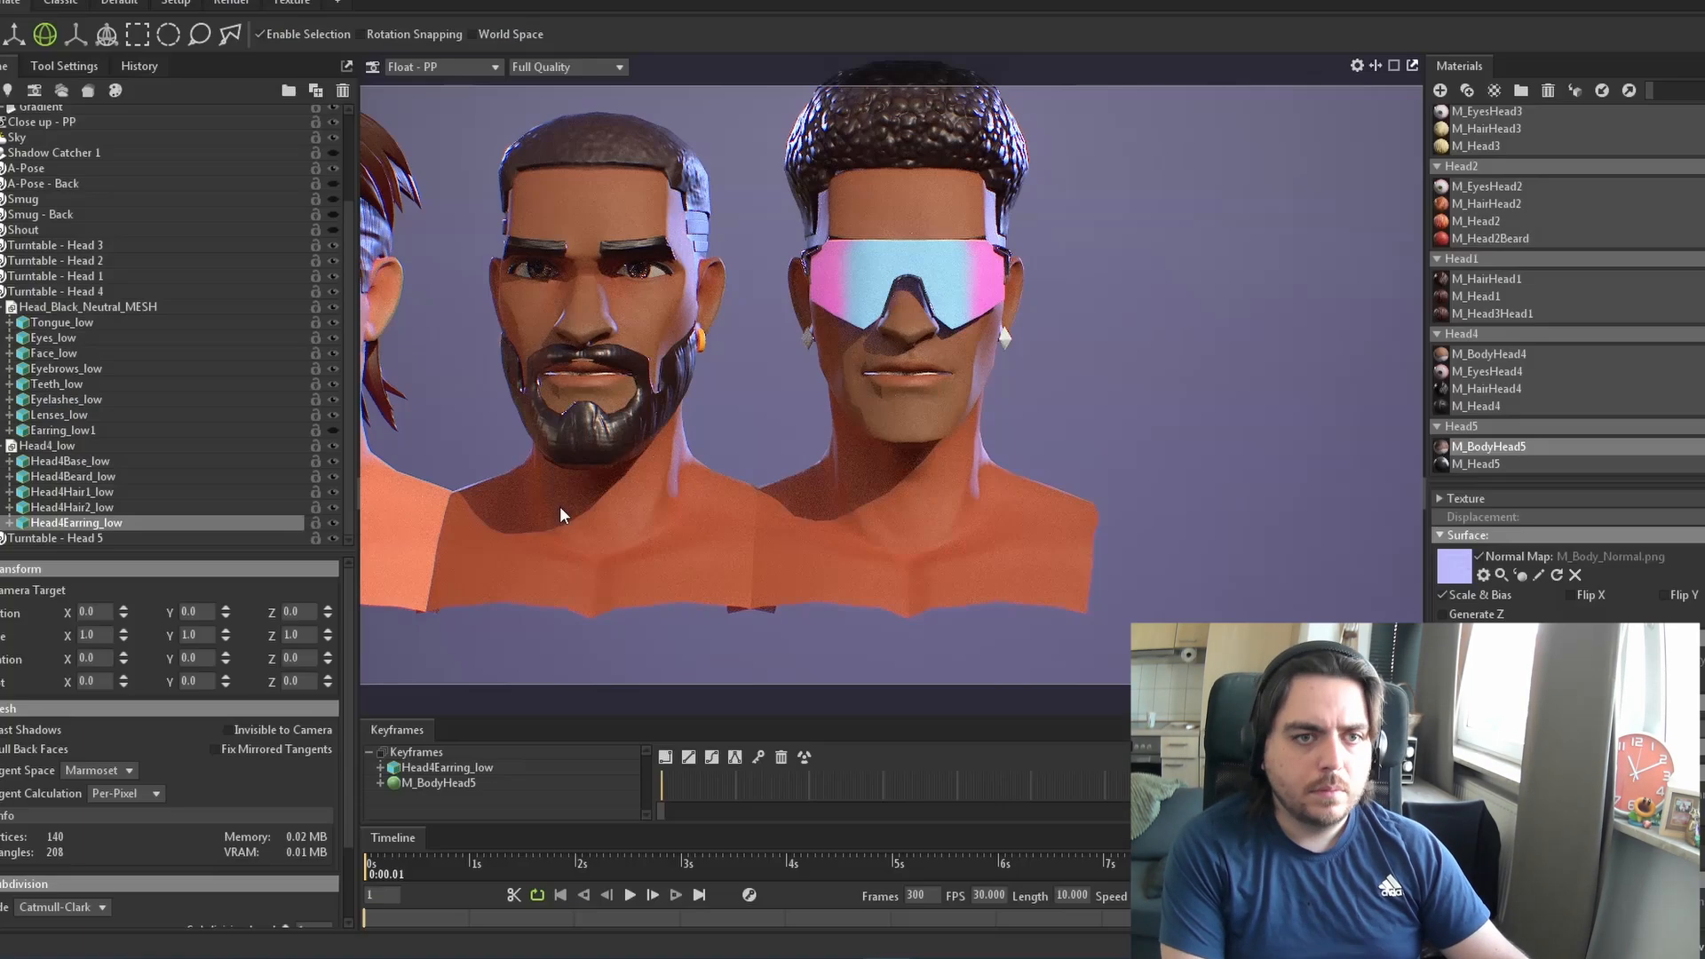
Swap the visible Head5_low for Head4_low and adjust the Head4Beard_low moustache with the Grab Tool and Object X symmetry
click(50, 383)
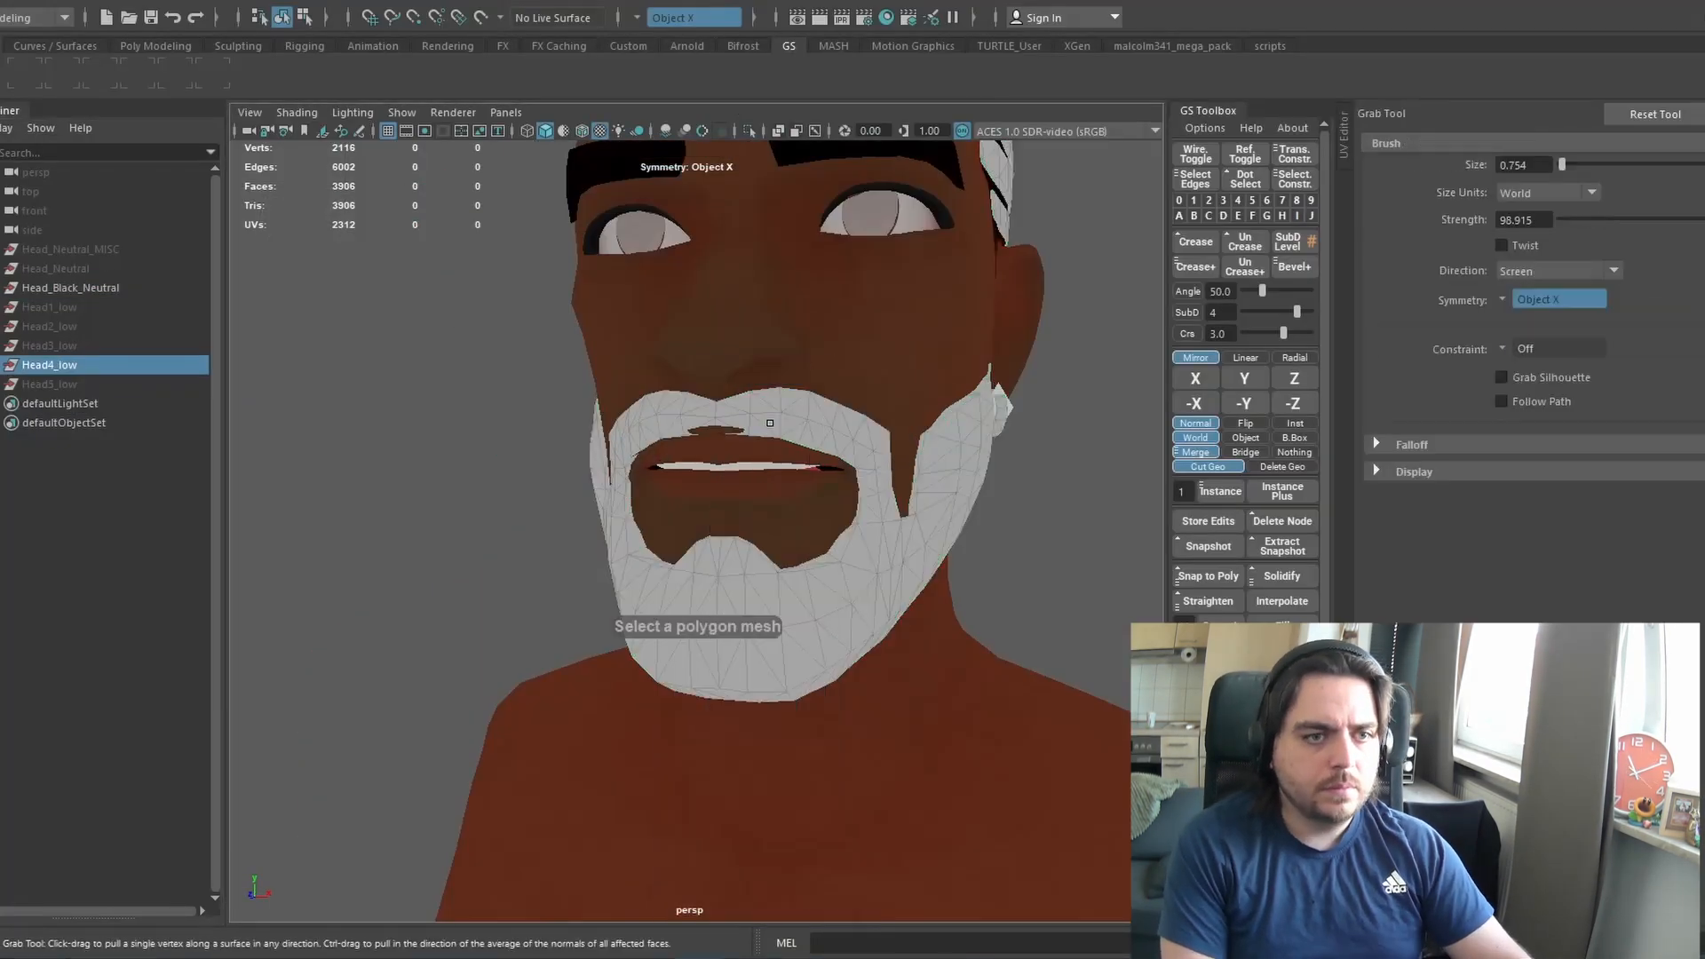
scroll(748, 543, down, 2)
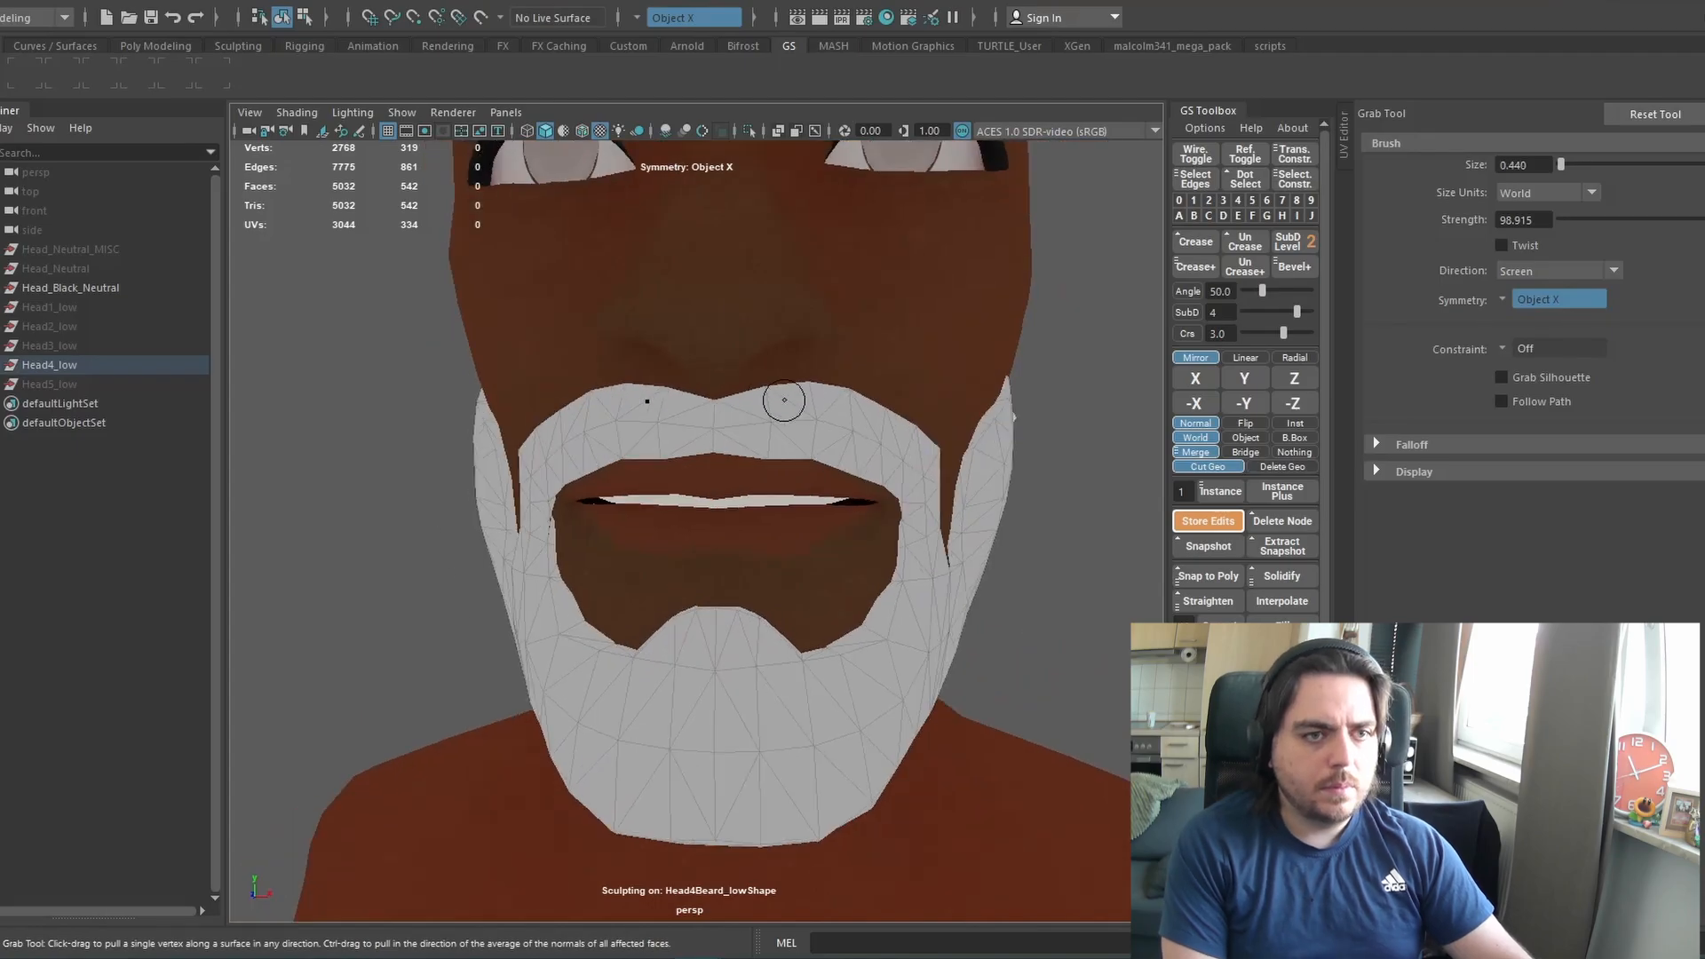
alt+drag(780, 409, 669, 408)
scroll(669, 408, down, 3)
key(q)
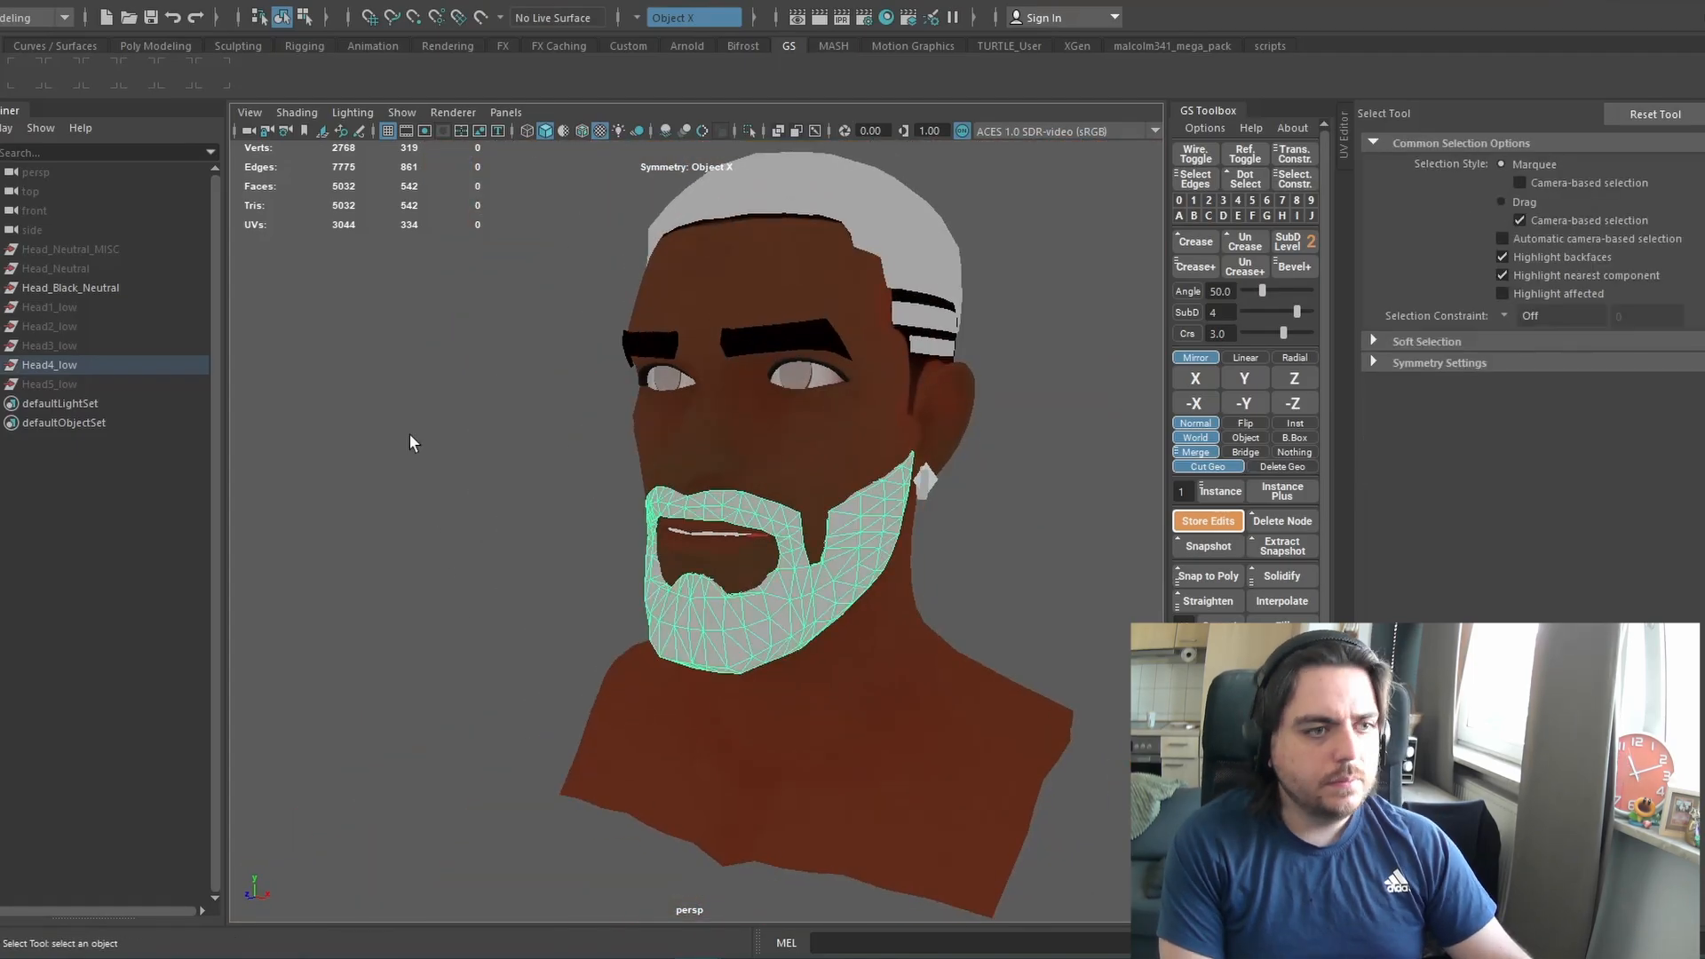
key(ctrl+alt+e)
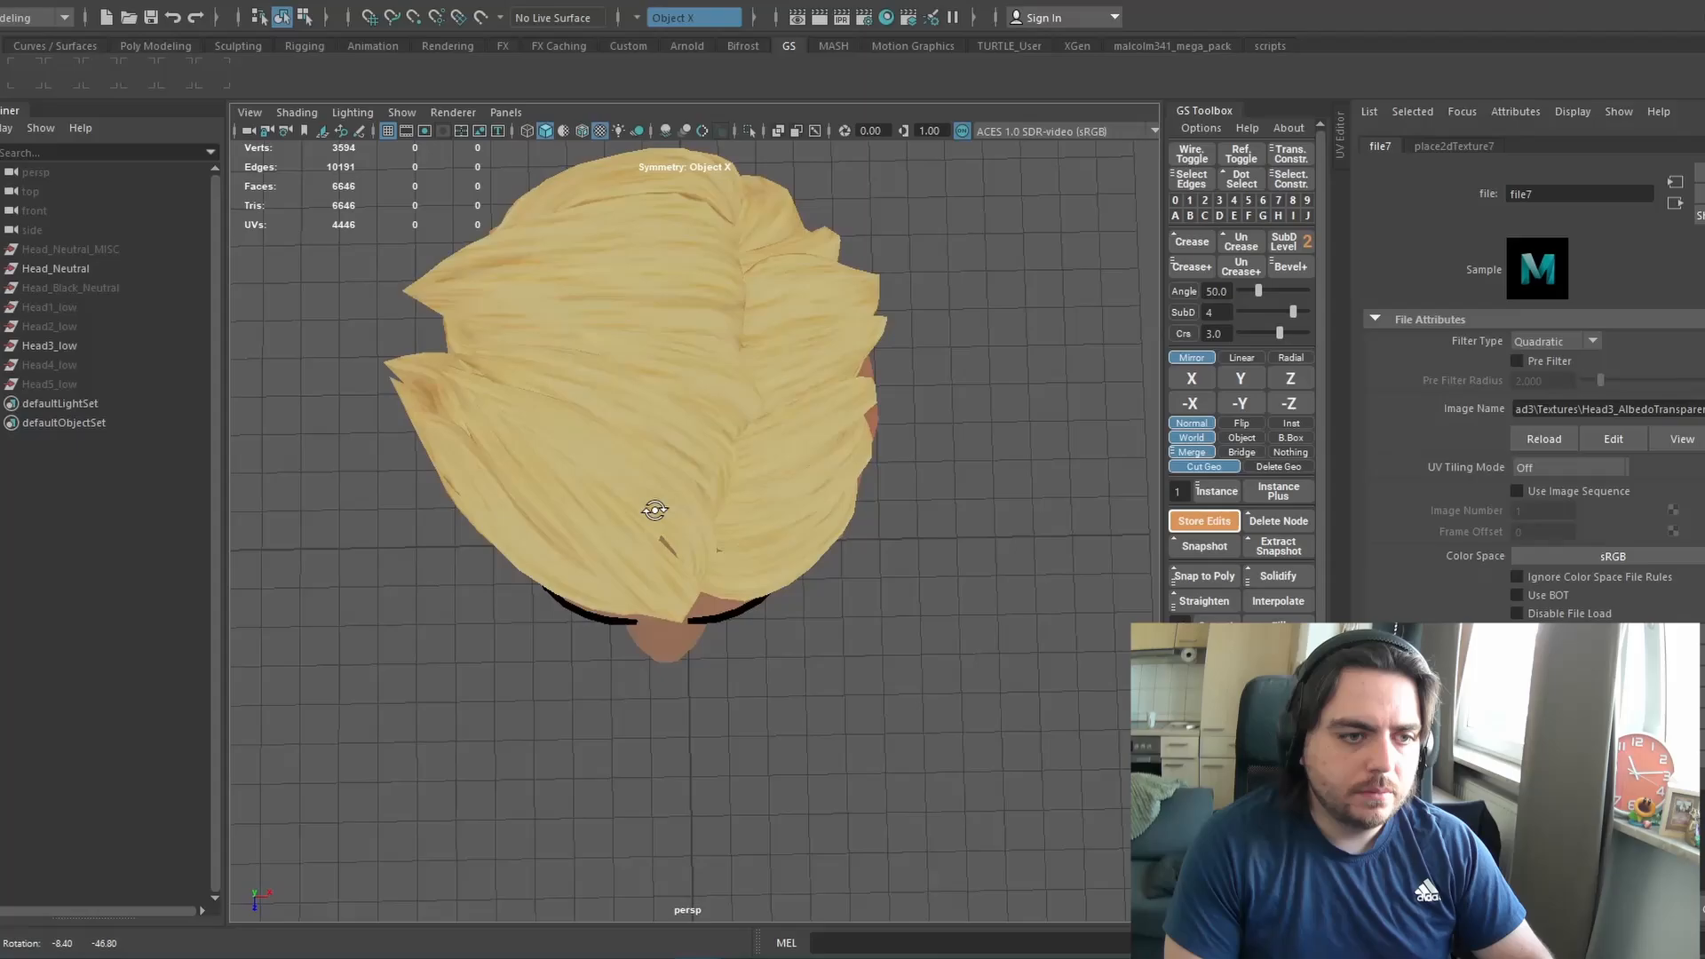
Select the Head3Hair29_low strand at the front hair parting of Head3_low and enter edge selection
alt+drag(655, 506, 703, 575)
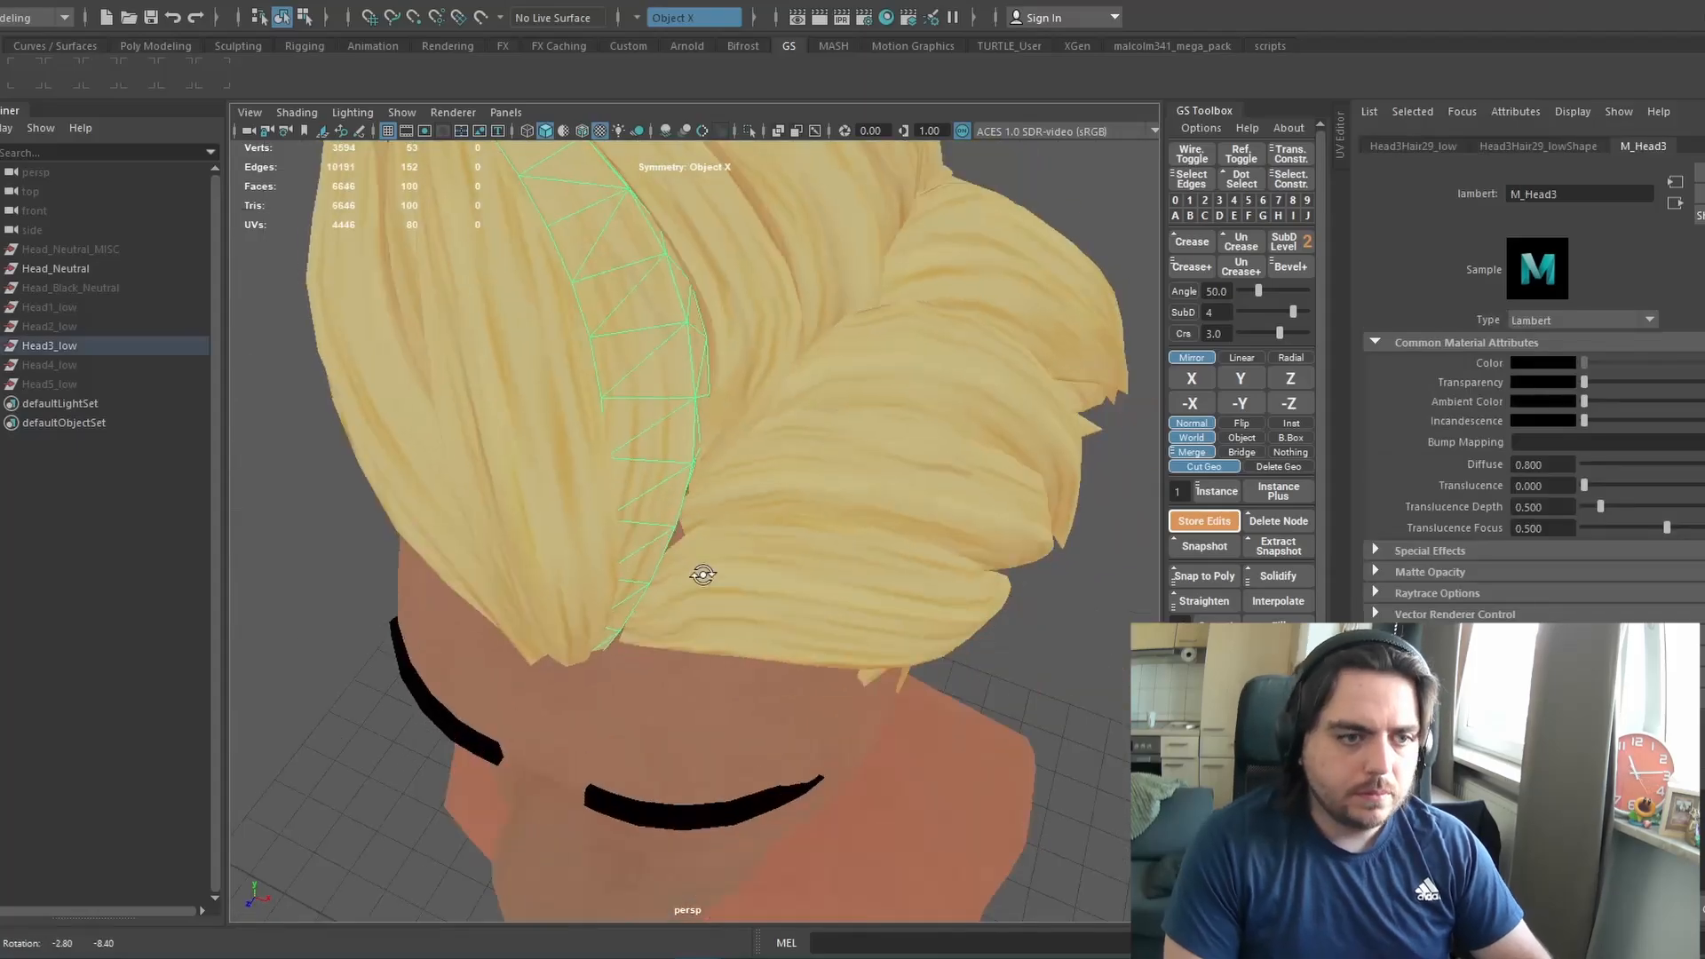
right_drag(639, 582, 647, 543)
mouse_move(674, 554)
alt+mouse_down()
mouse_move(610, 525)
mouse_move(666, 502)
mouse_move(666, 560)
alt+mouse_up()
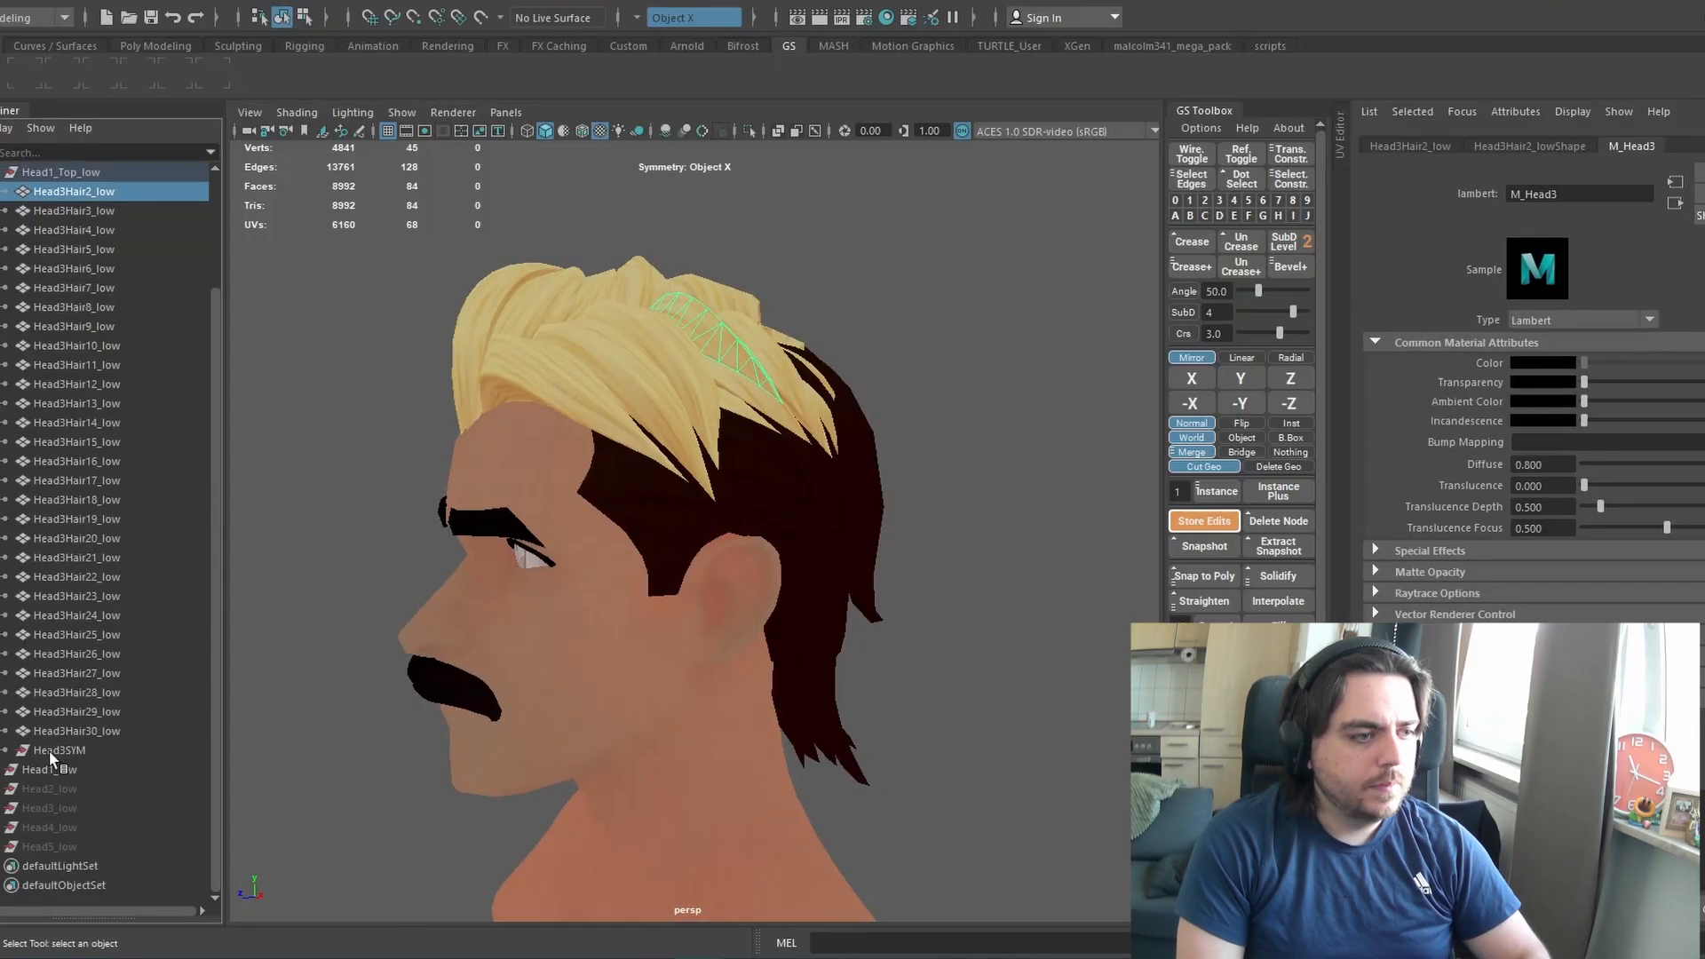
Assign a new material to the Head1_Top_low hair strands and load Head3_AlbedoTransparency.png from Head1/Textures as its texture
key(alt+Tab)
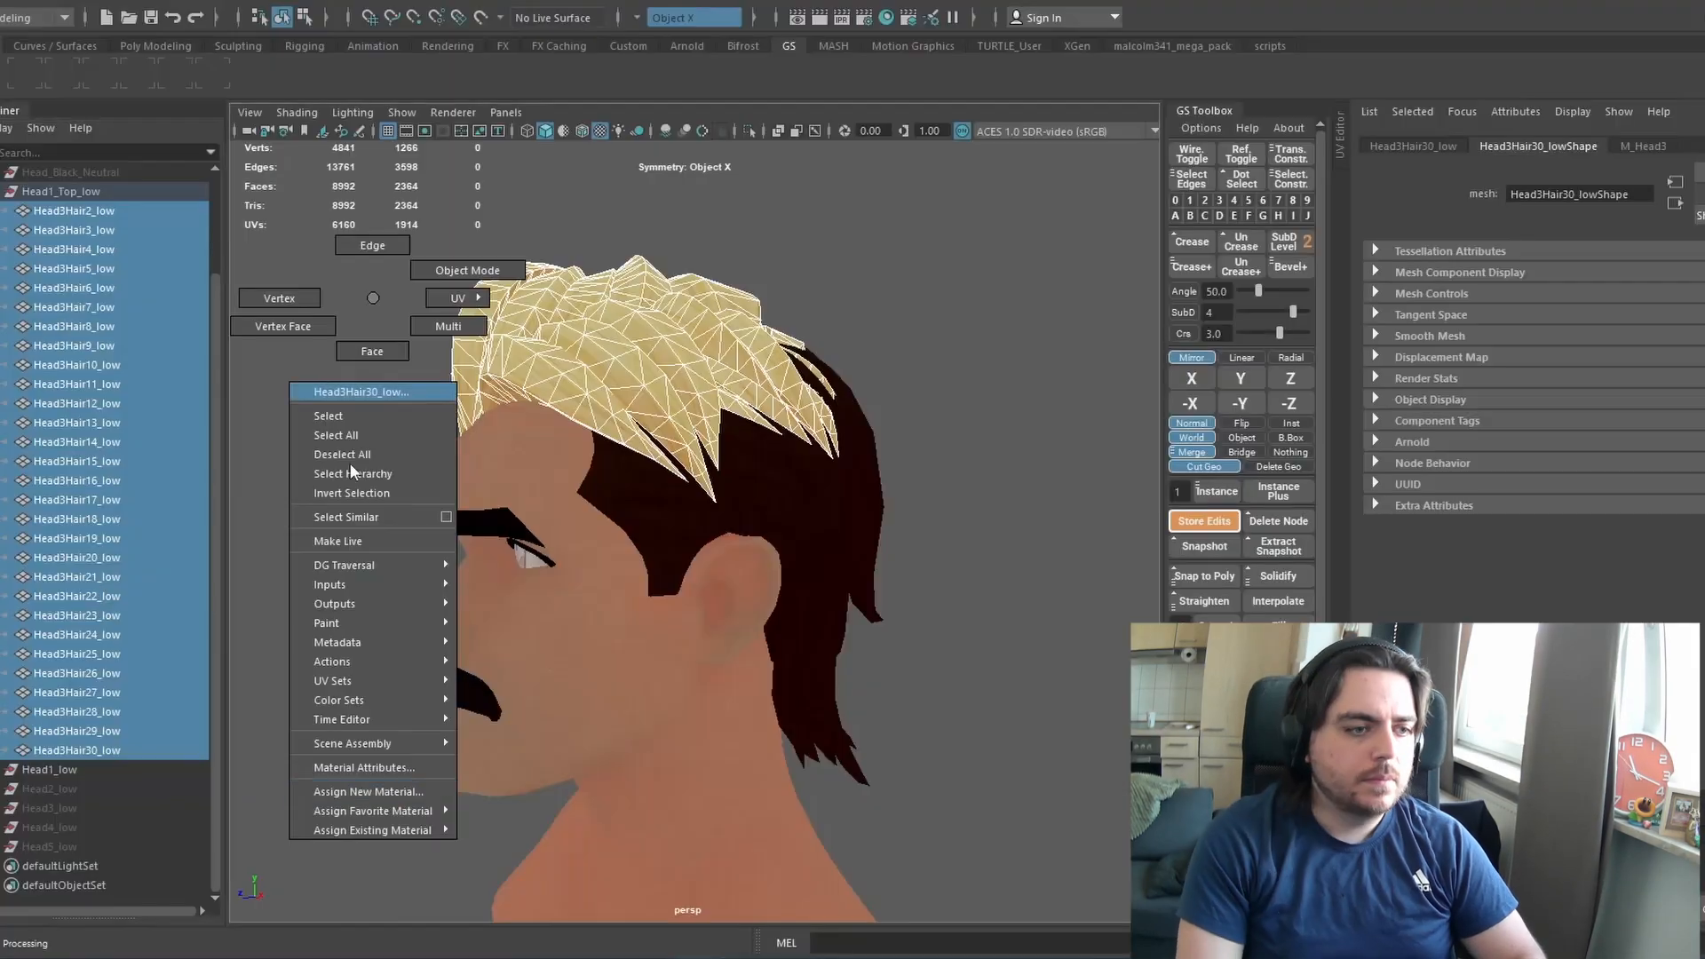
double_click(1580, 192)
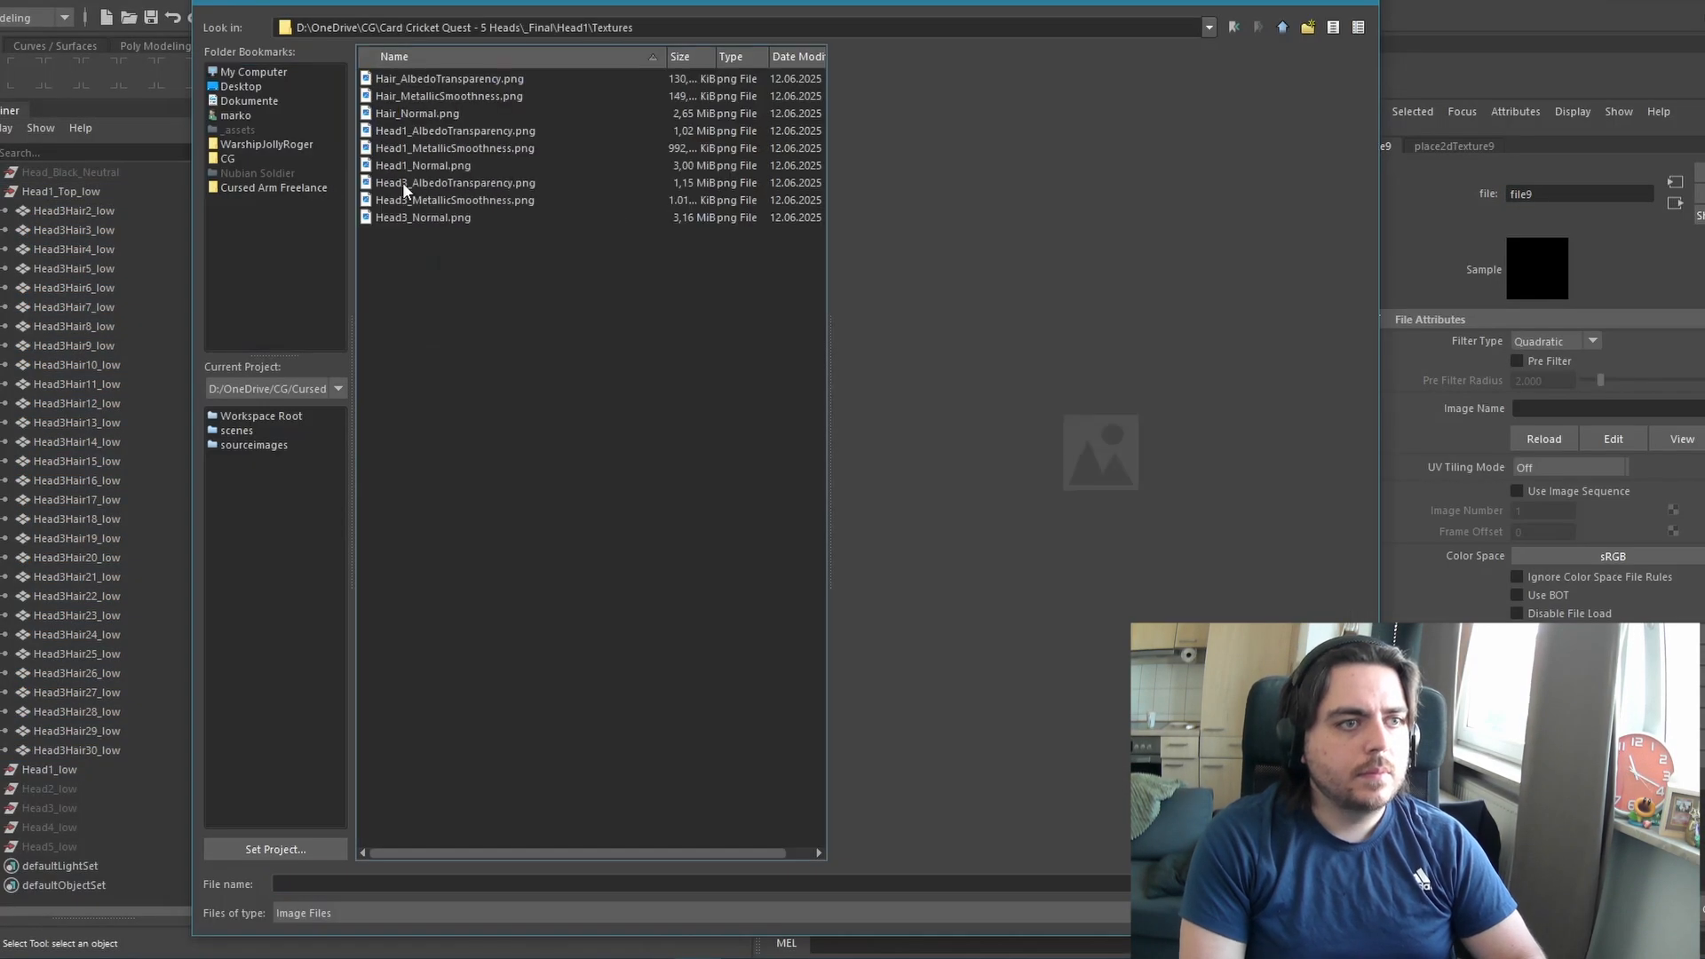
double_click(404, 184)
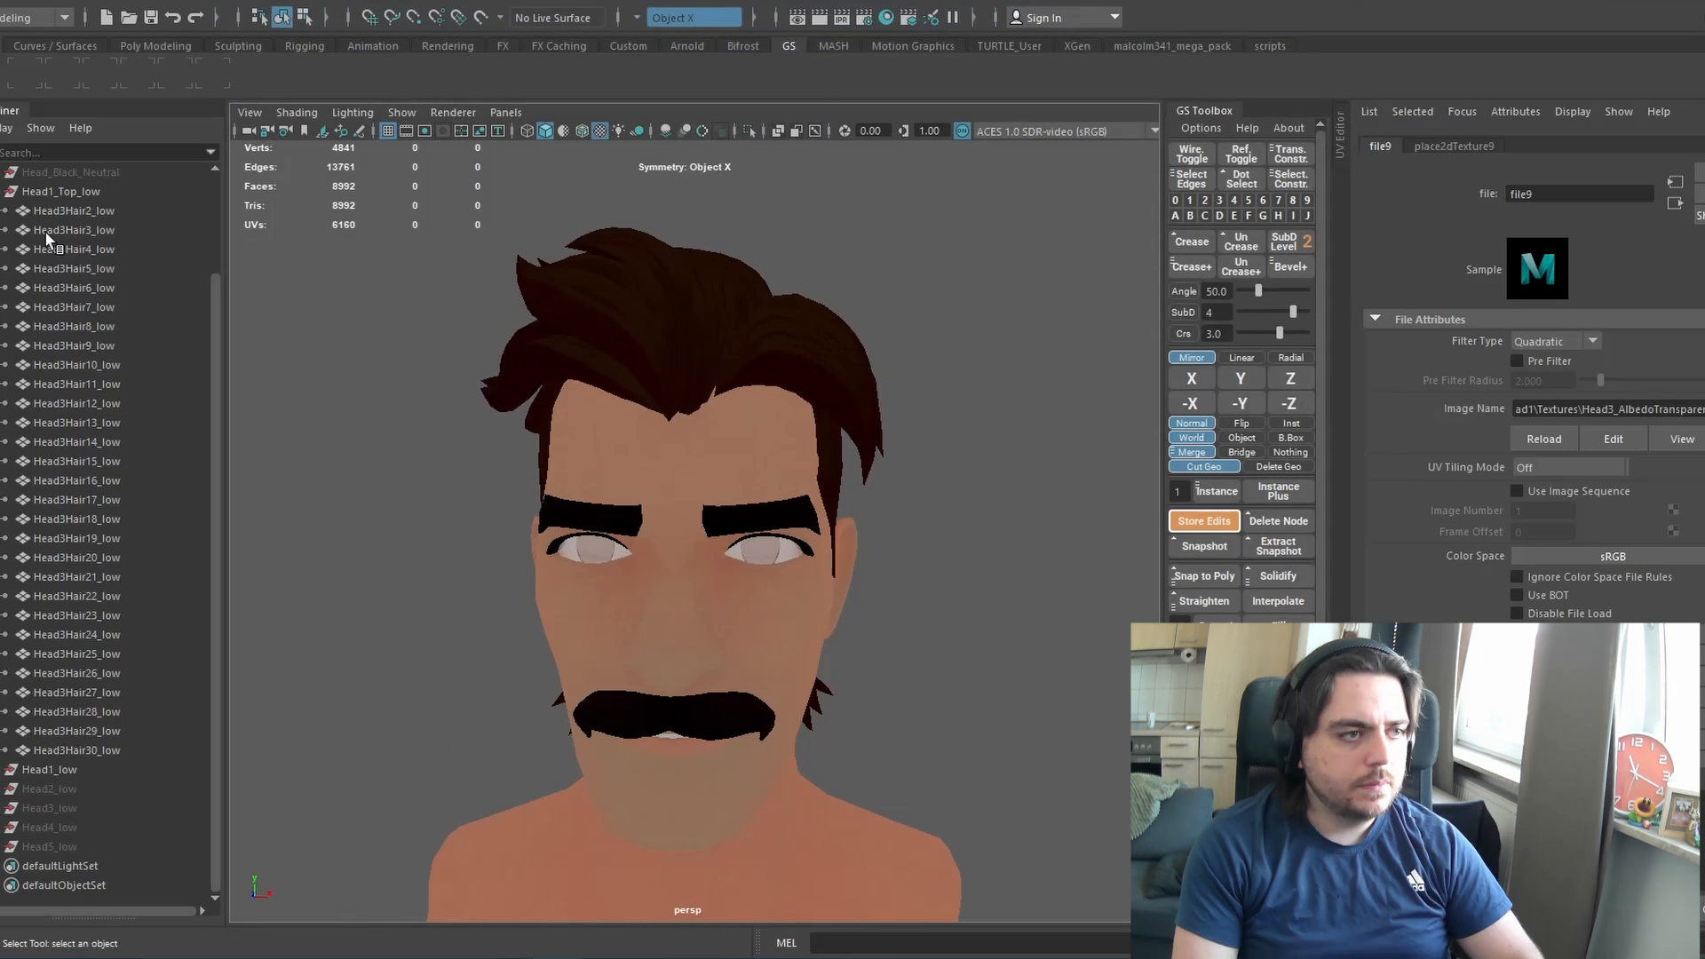
Flip the whole Head1_Top_low hair group sideways by scaling it, using the front view
click(67, 191)
key(f)
key(ctrl+a)
key(r)
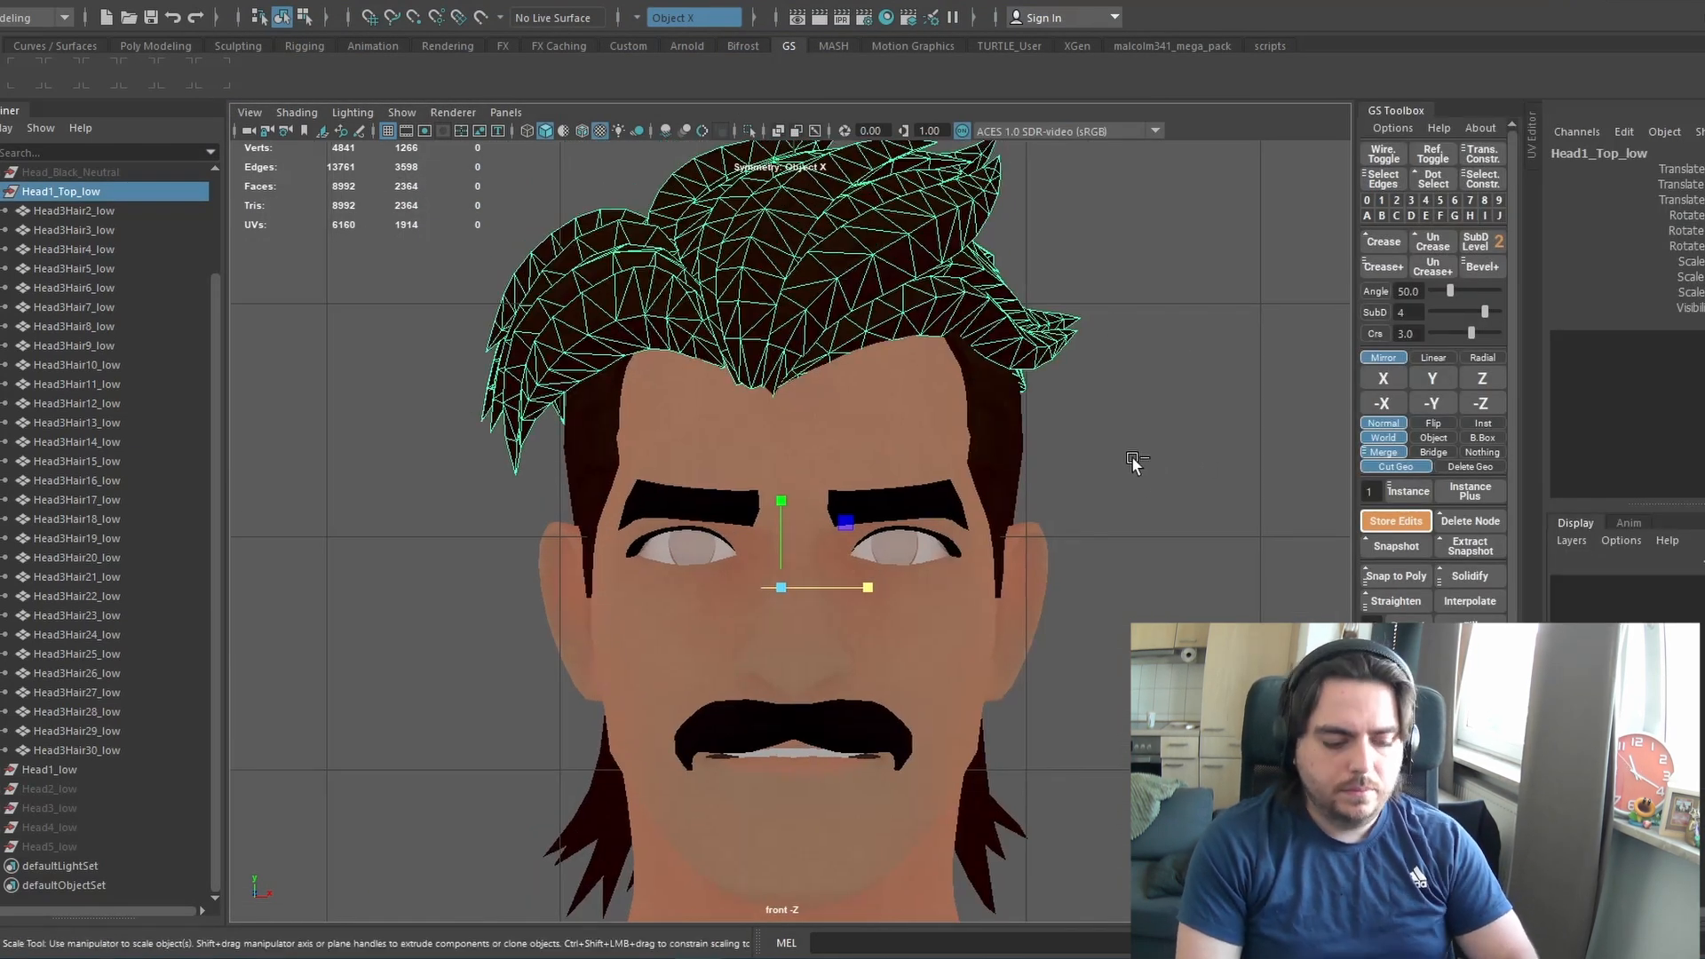
scroll(1175, 371, down, 2)
alt+middle_drag(1175, 372, 1169, 532)
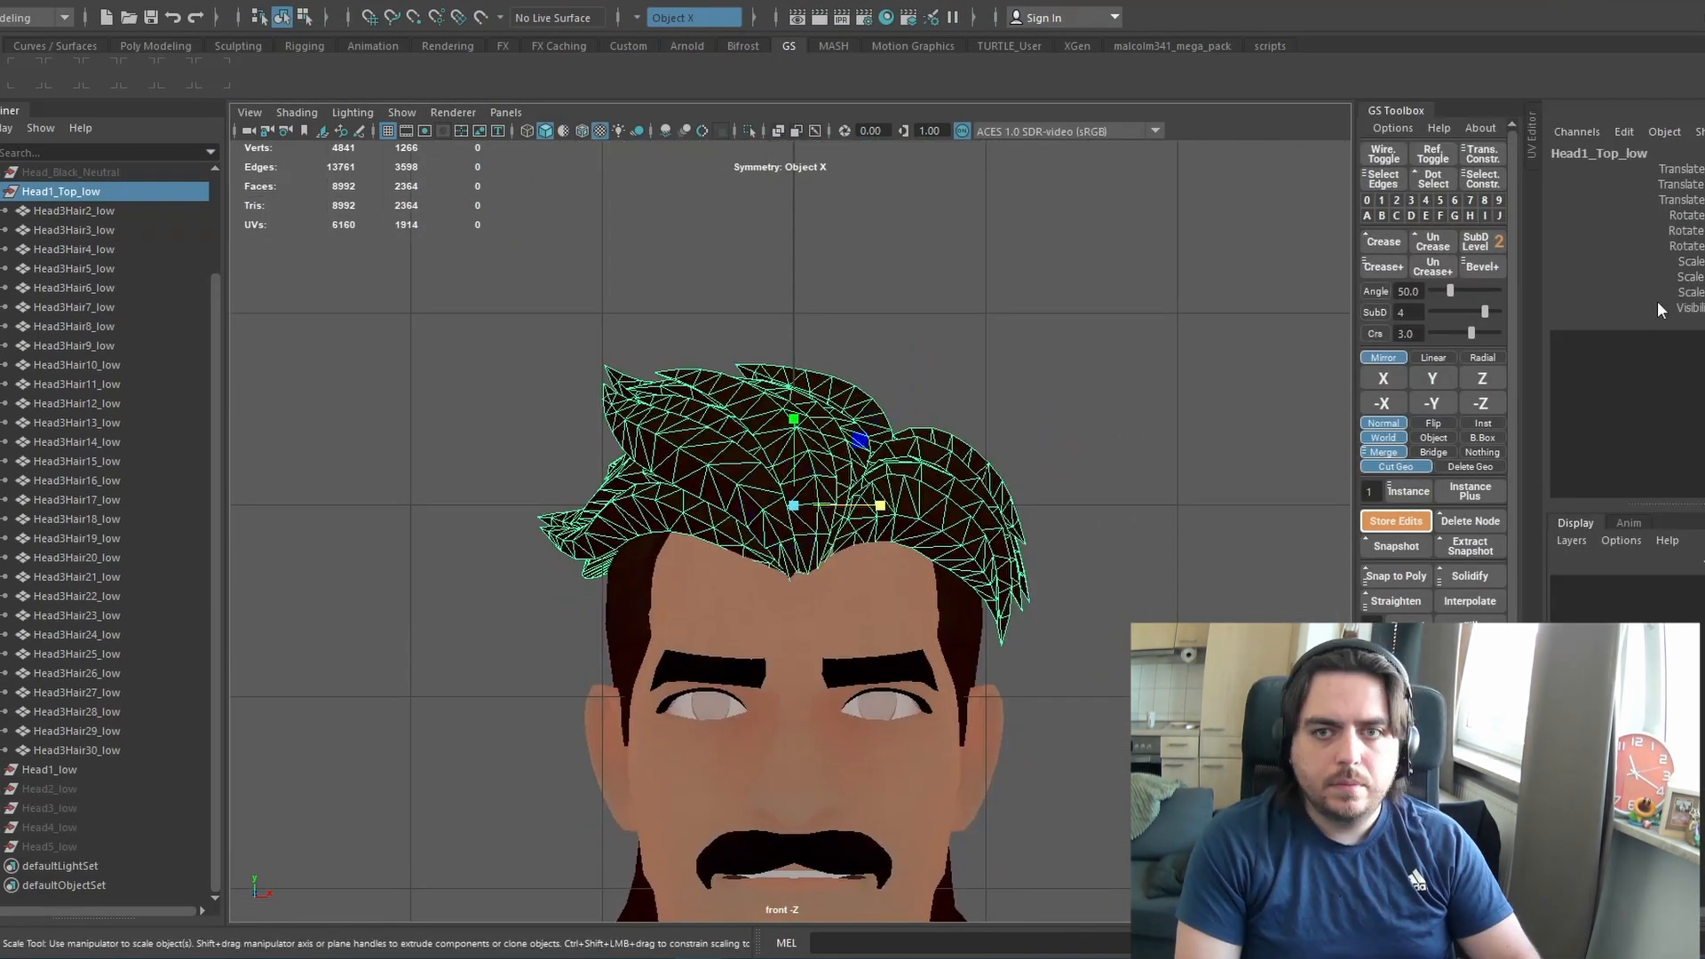
Inspect the back of the hair in untextured shading and hide the redundant strand Head3Hair16_low
key(space)
key(space)
key(6)
key(5)
alt+drag(925, 392, 604, 434)
click(883, 412)
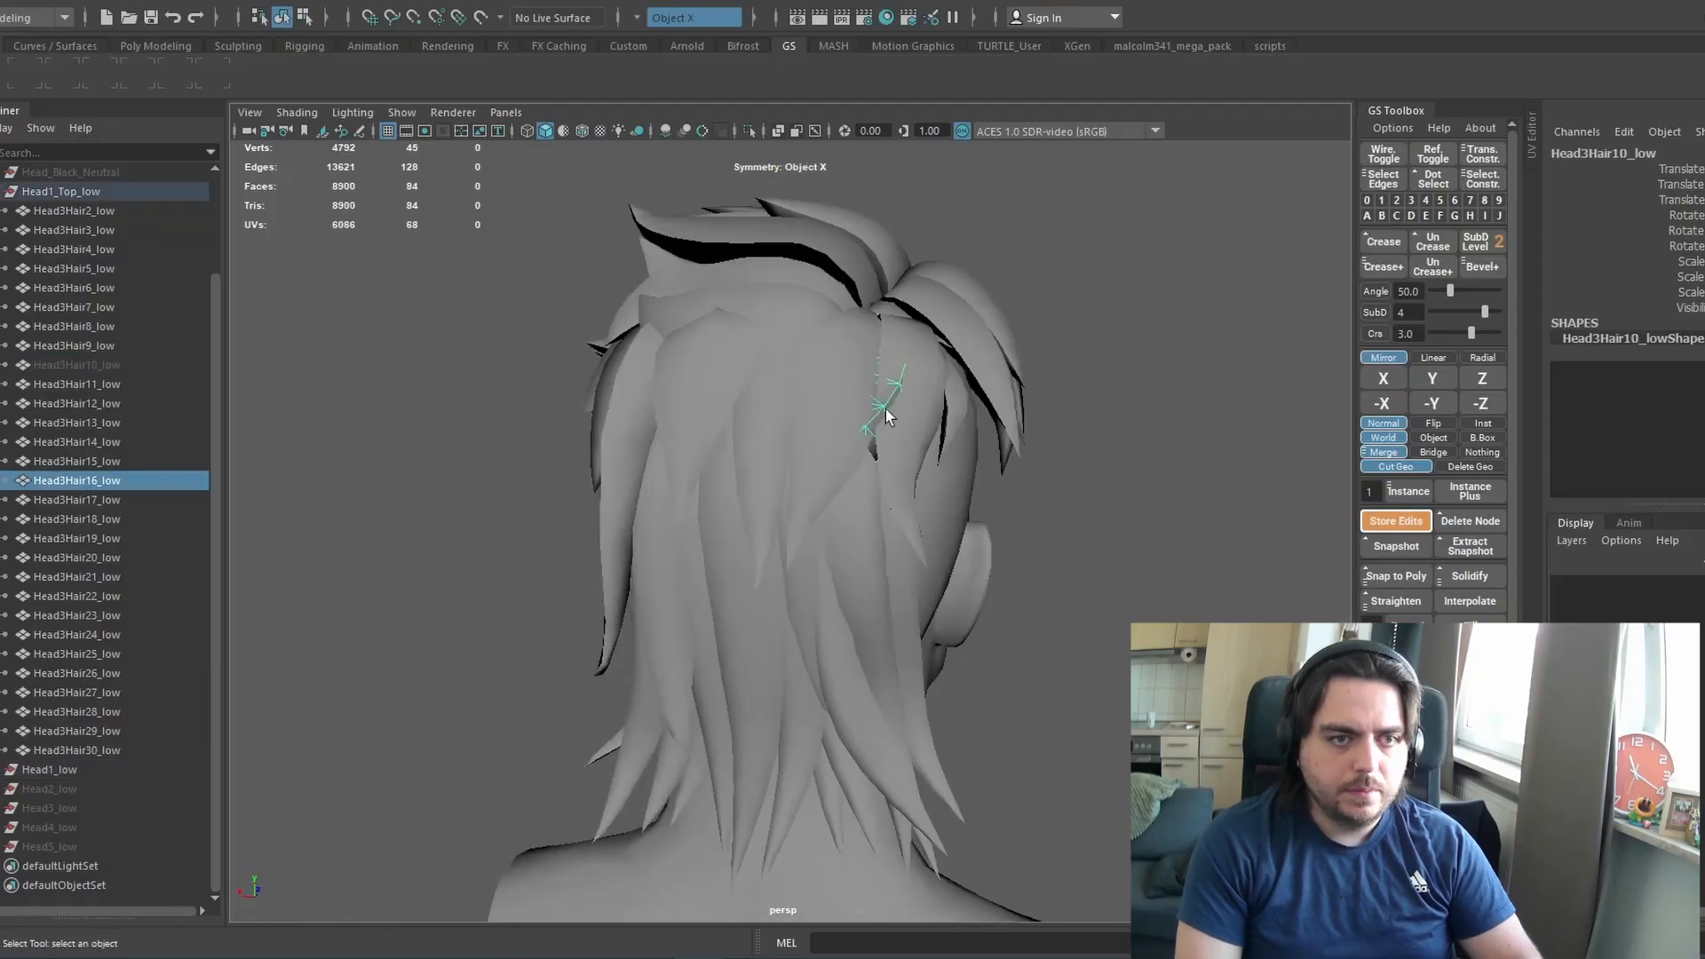
key(ctrl+h)
Hide the further back-of-head strands Head3Hair12_low, Head3Hair14_low and Head3Hair11_low
click(924, 382)
alt+drag(924, 391, 835, 387)
click(464, 365)
key(6)
mouse_move(465, 365)
alt+mouse_down()
mouse_move(479, 407)
mouse_move(755, 373)
mouse_move(667, 392)
mouse_move(720, 434)
mouse_move(640, 488)
alt+mouse_up()
key(5)
click(769, 346)
key(ctrl+h)
click(689, 355)
click(719, 434)
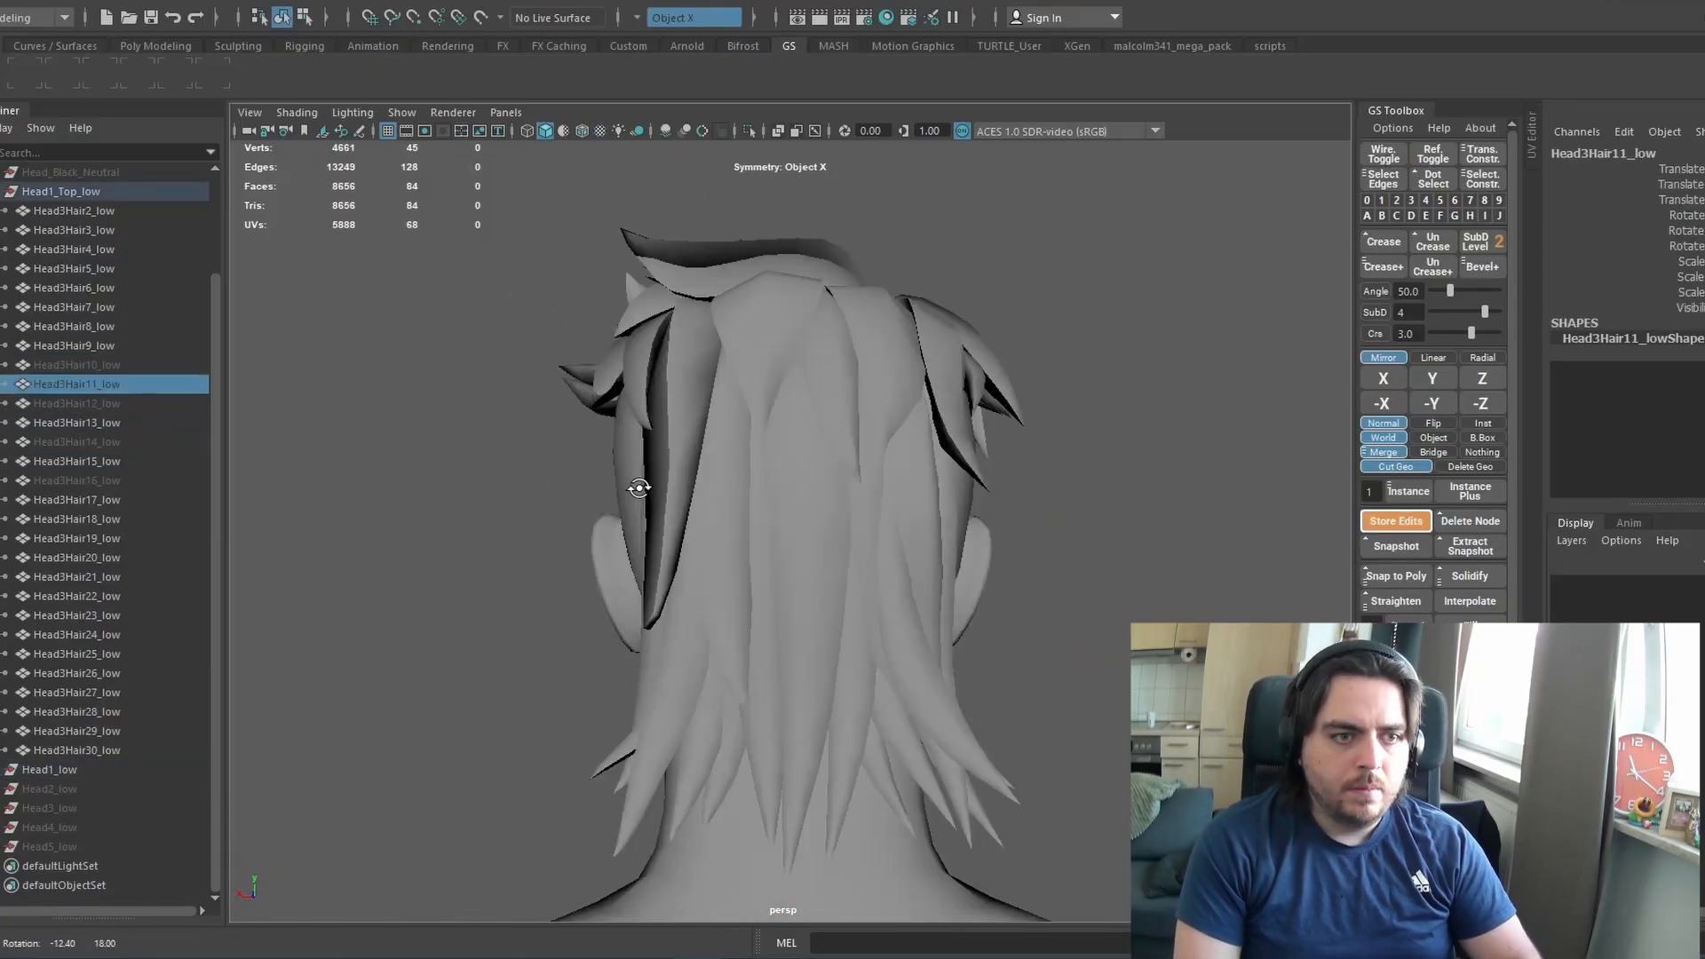
key(ctrl+h)
Turn symmetry off and reshape the Head3Hair15_low strand at the back of the head with the Grab Tool
click(748, 355)
shift+right_drag(748, 354, 638, 330)
alt+drag(639, 330, 701, 342)
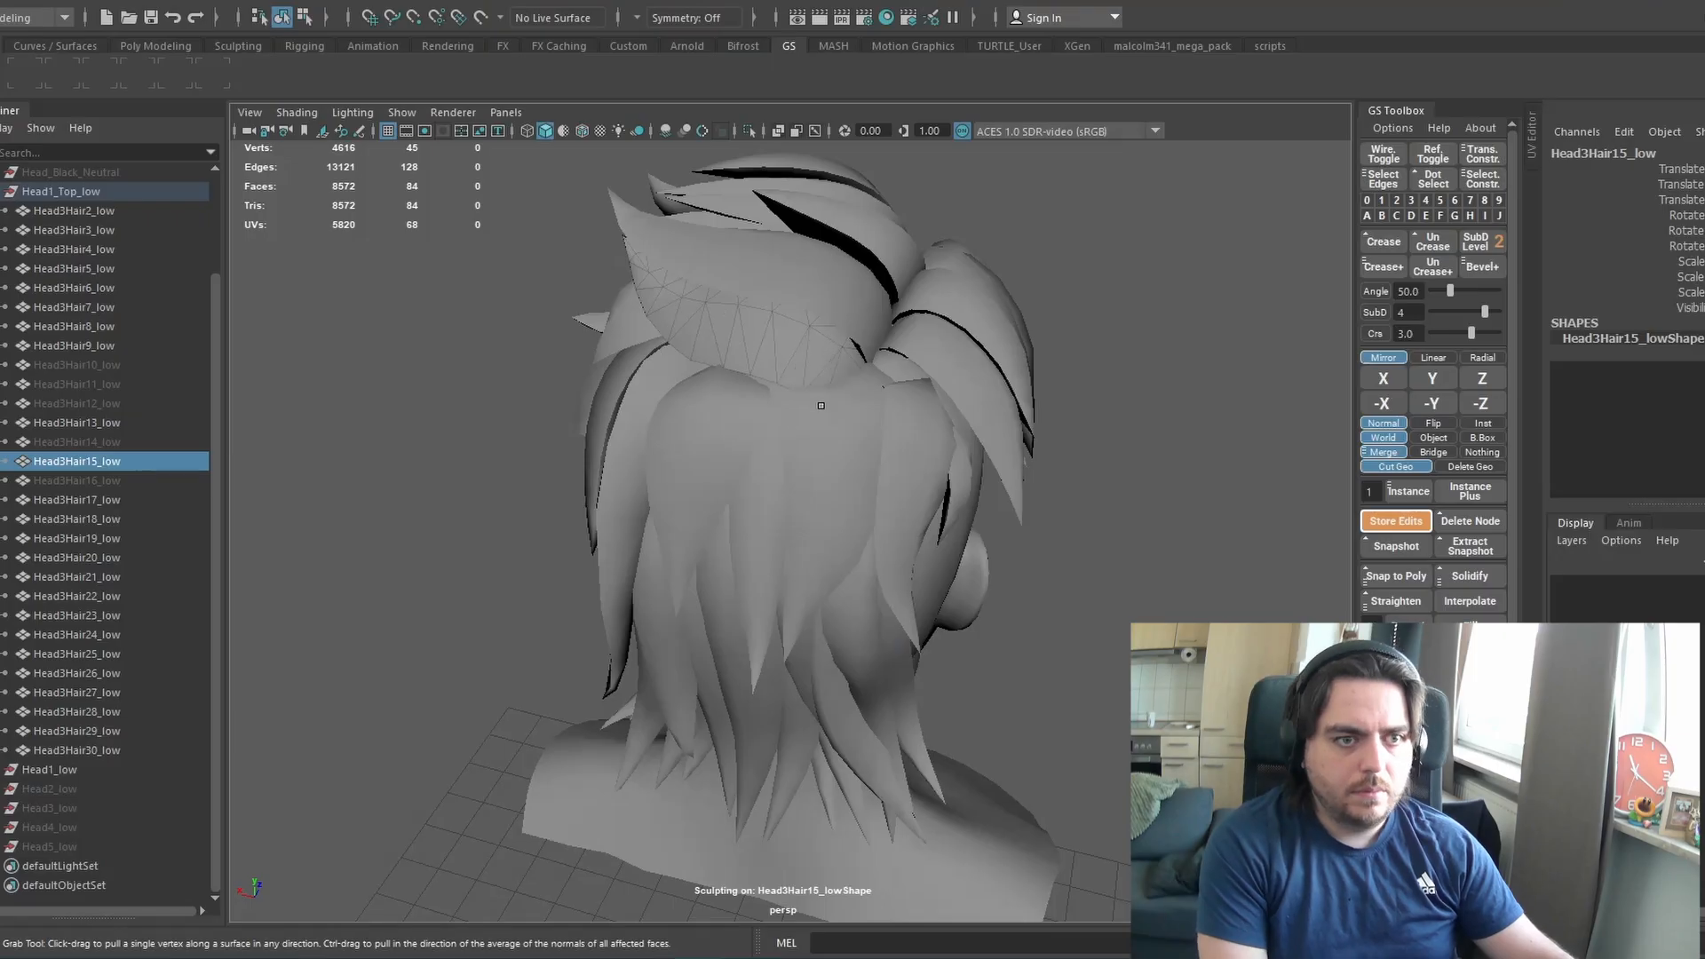
mouse_move(820, 405)
alt+mouse_down()
mouse_move(826, 462)
mouse_move(799, 412)
mouse_move(715, 381)
mouse_move(753, 354)
alt+mouse_up()
key(q)
Adjust the Head1Hair17_low strand at the back of the head with the Grab Tool and restore textured shading
click(800, 412)
key(y)
key(q)
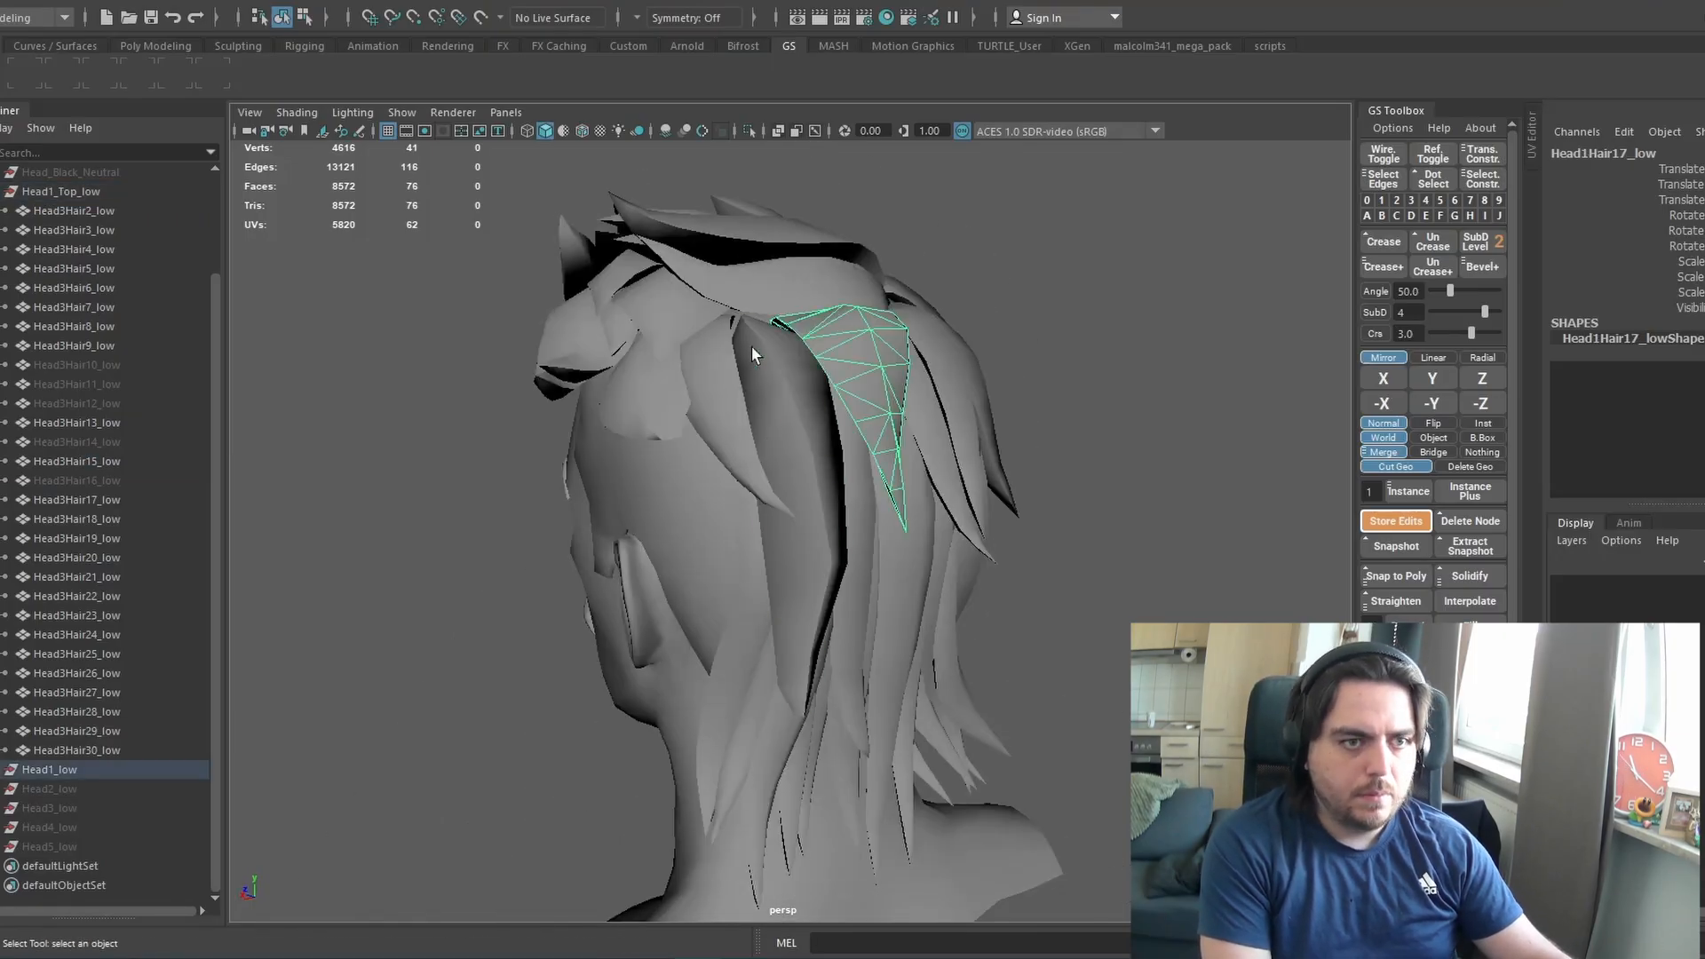
alt+drag(734, 453, 982, 548)
key(6)
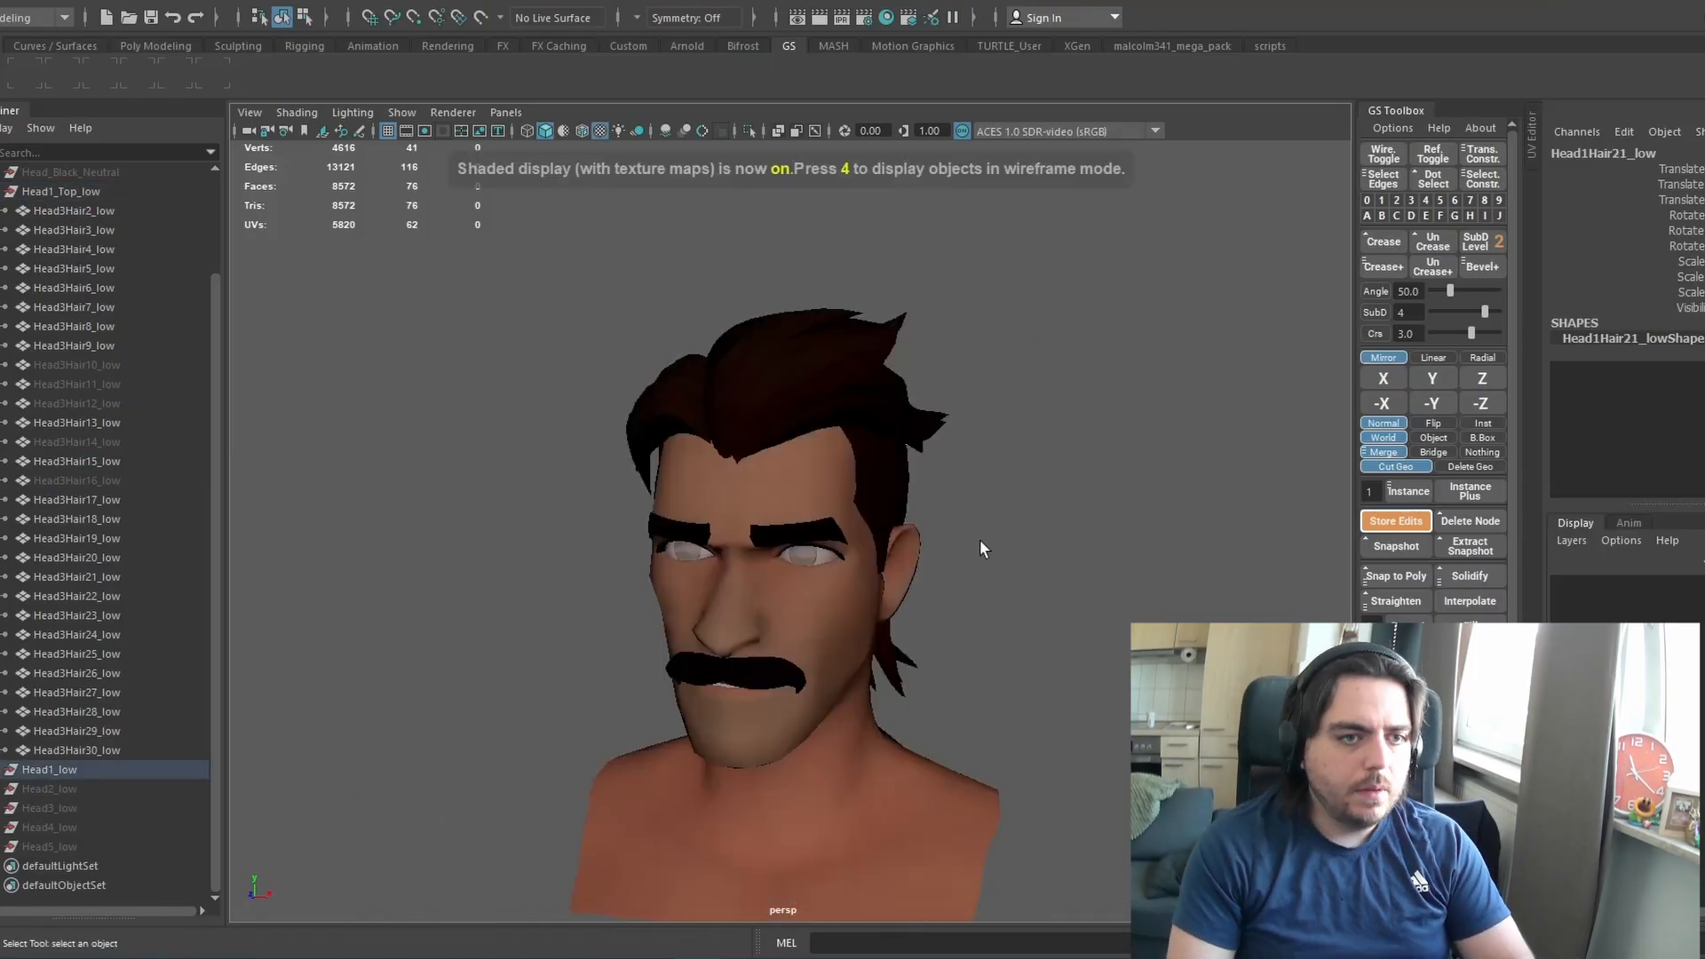
Reshape the Head3Hair19_low strand over the temple with the Grab Tool, checking the front view and untextured shading
key(space)
key(space)
key(space)
key(space)
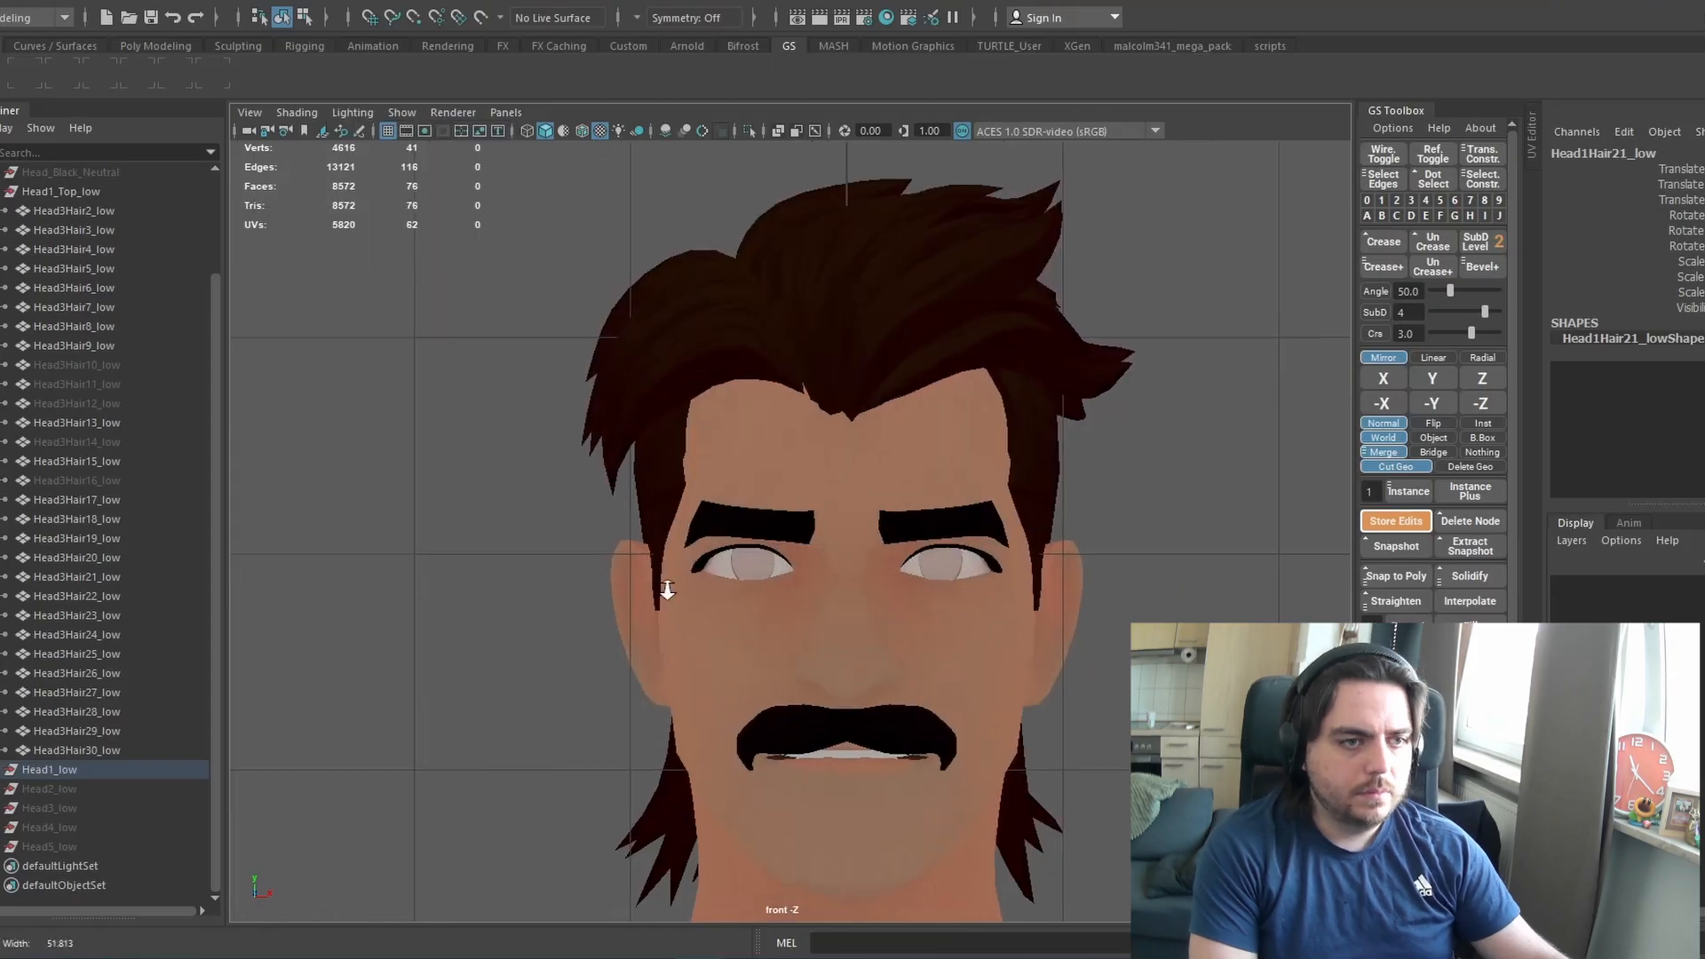
click(692, 444)
key(space)
alt+drag(693, 444, 858, 453)
alt+right_drag(858, 453, 943, 451)
key(y)
alt+middle_drag(940, 451, 788, 476)
alt+drag(788, 476, 866, 457)
key(5)
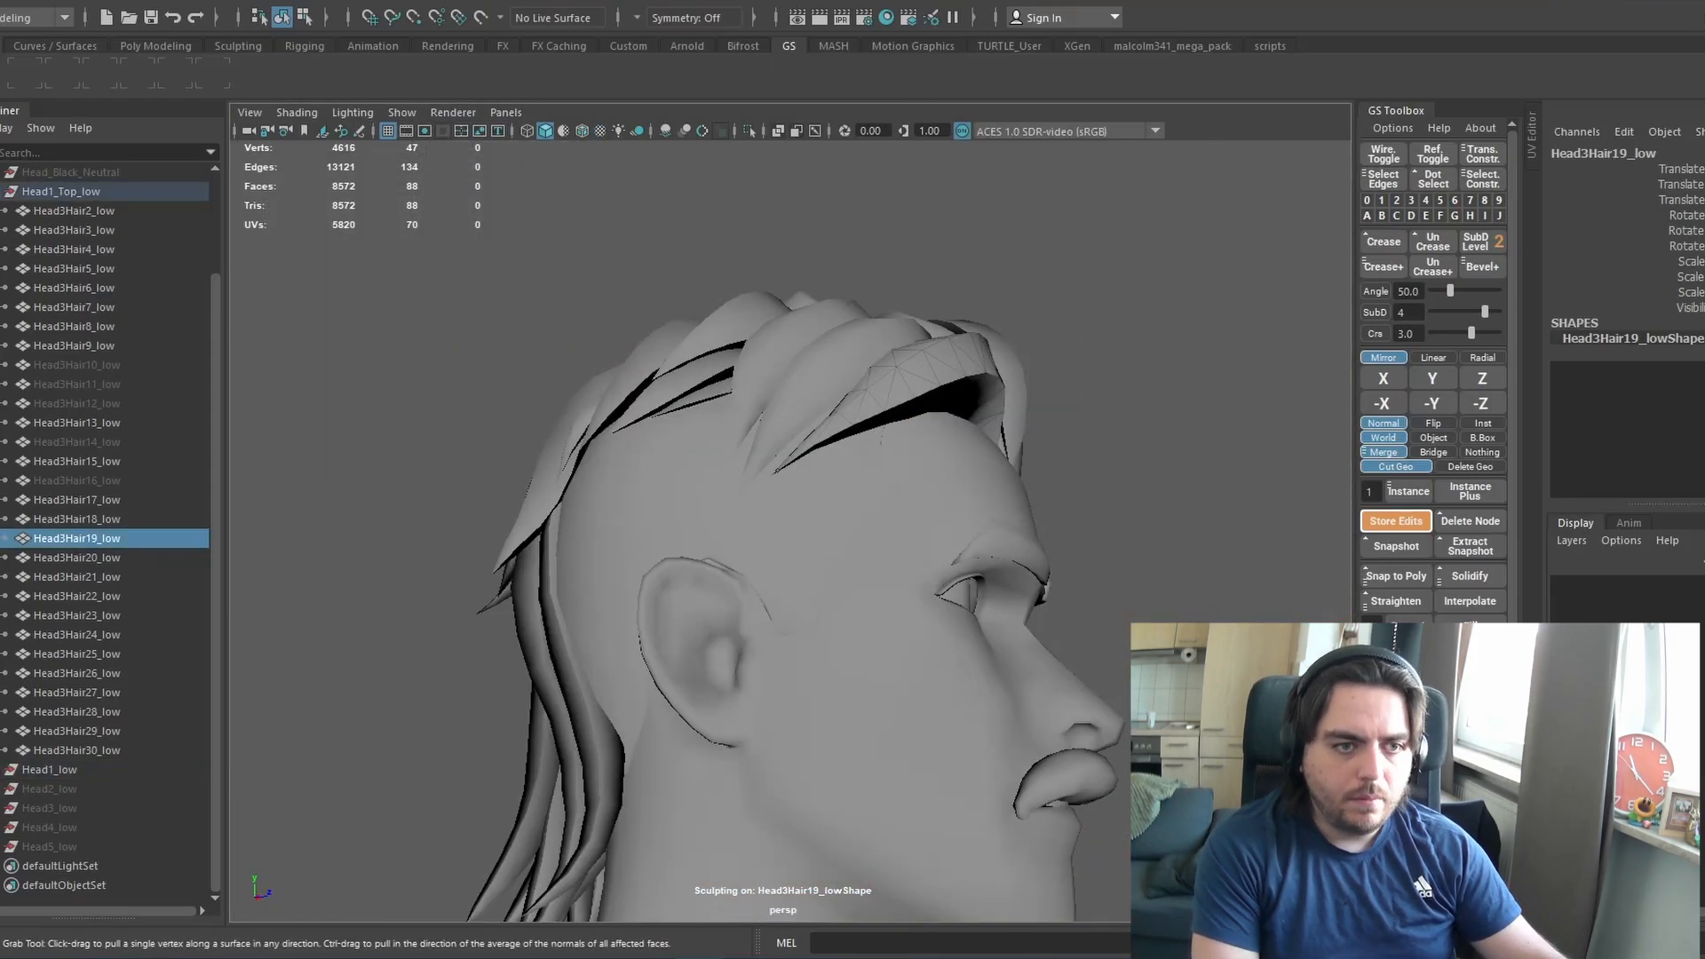
alt+drag(734, 499, 786, 487)
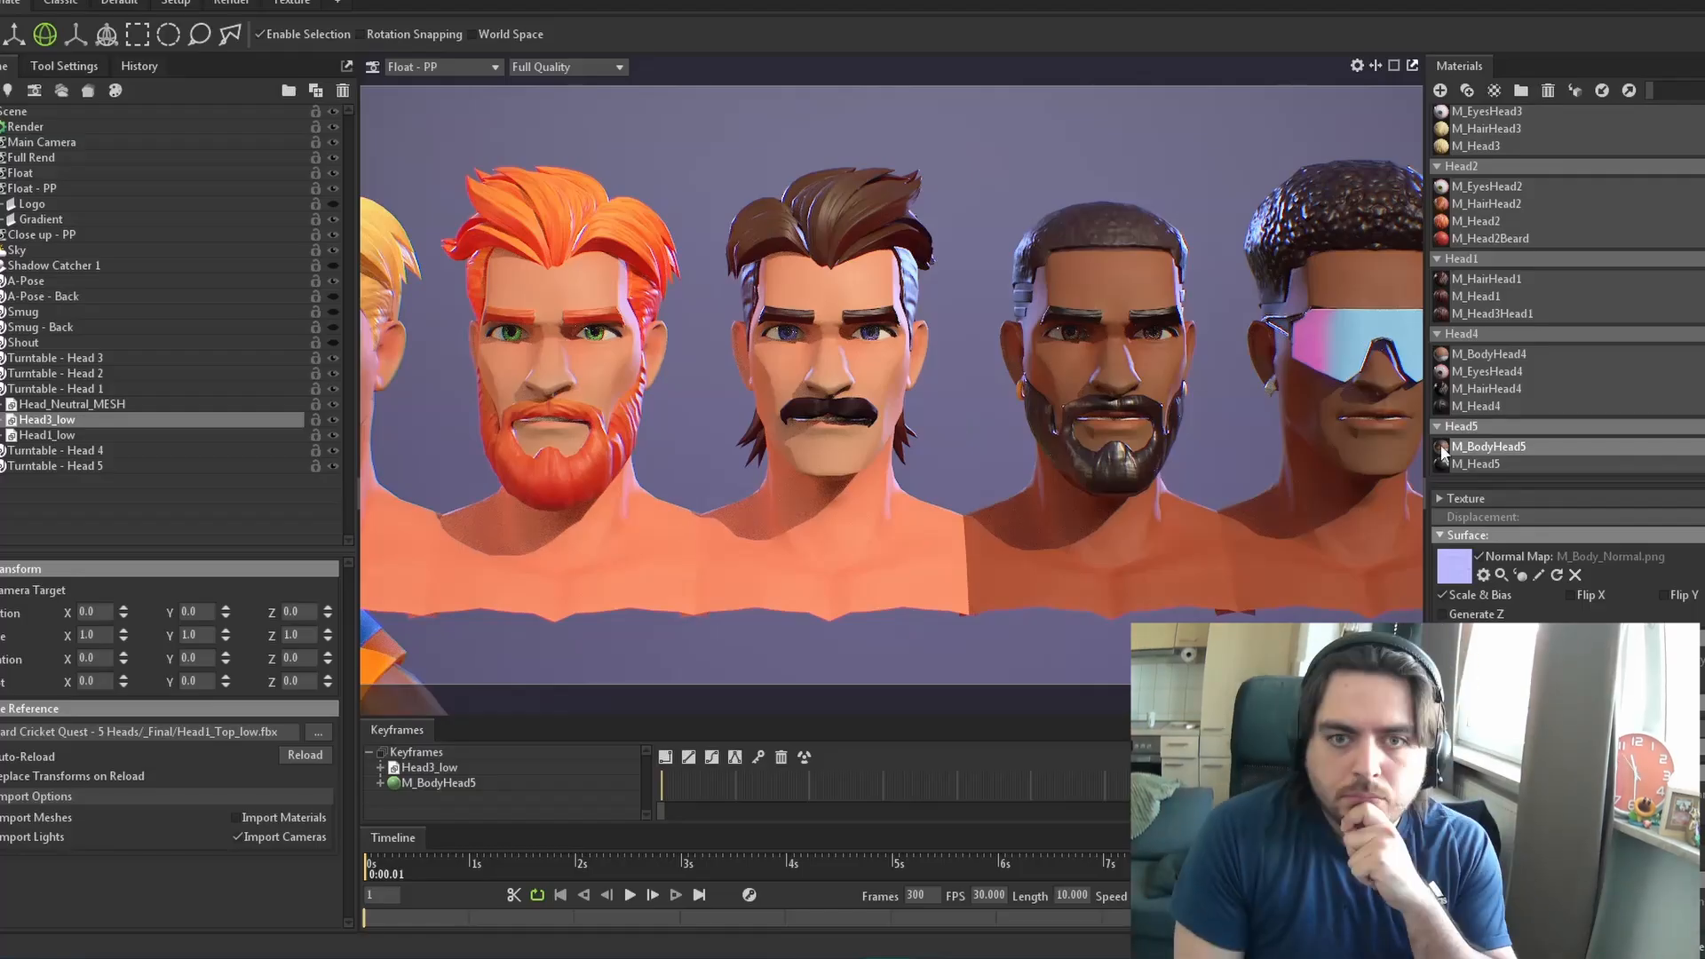
Switch to Marmoset Toolbag and inspect the hair materials M_Head3Head1 and M_Head2Beard across the lined-up heads
click(1492, 313)
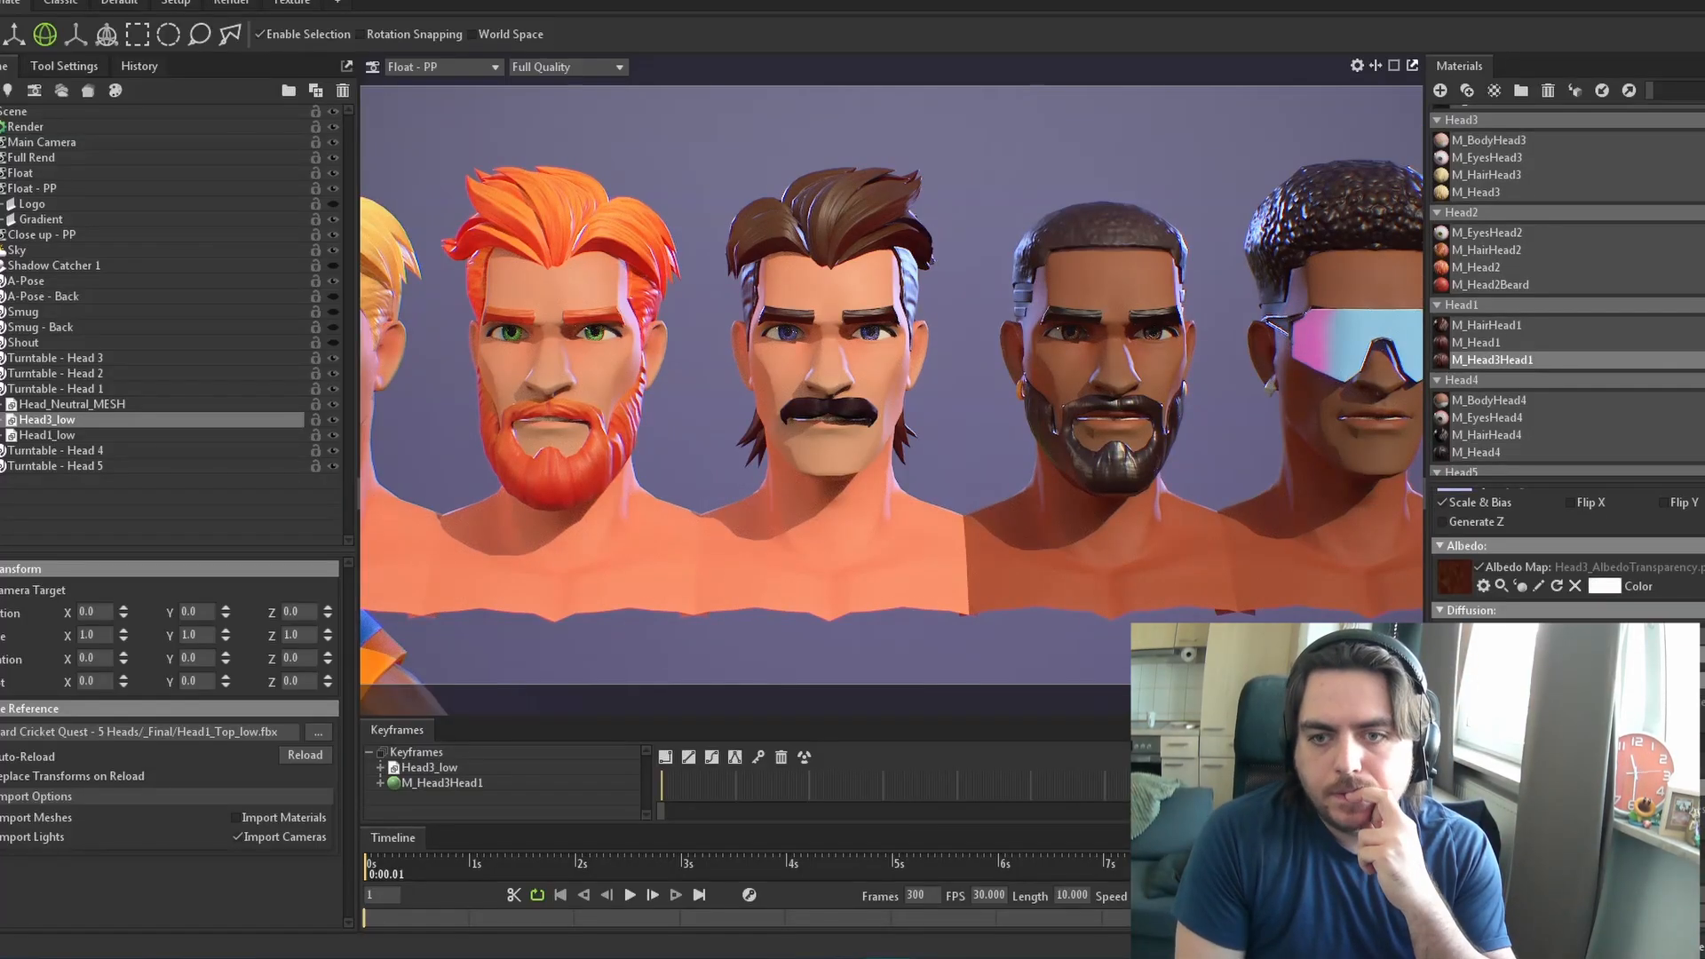
middle_drag(938, 350, 1266, 354)
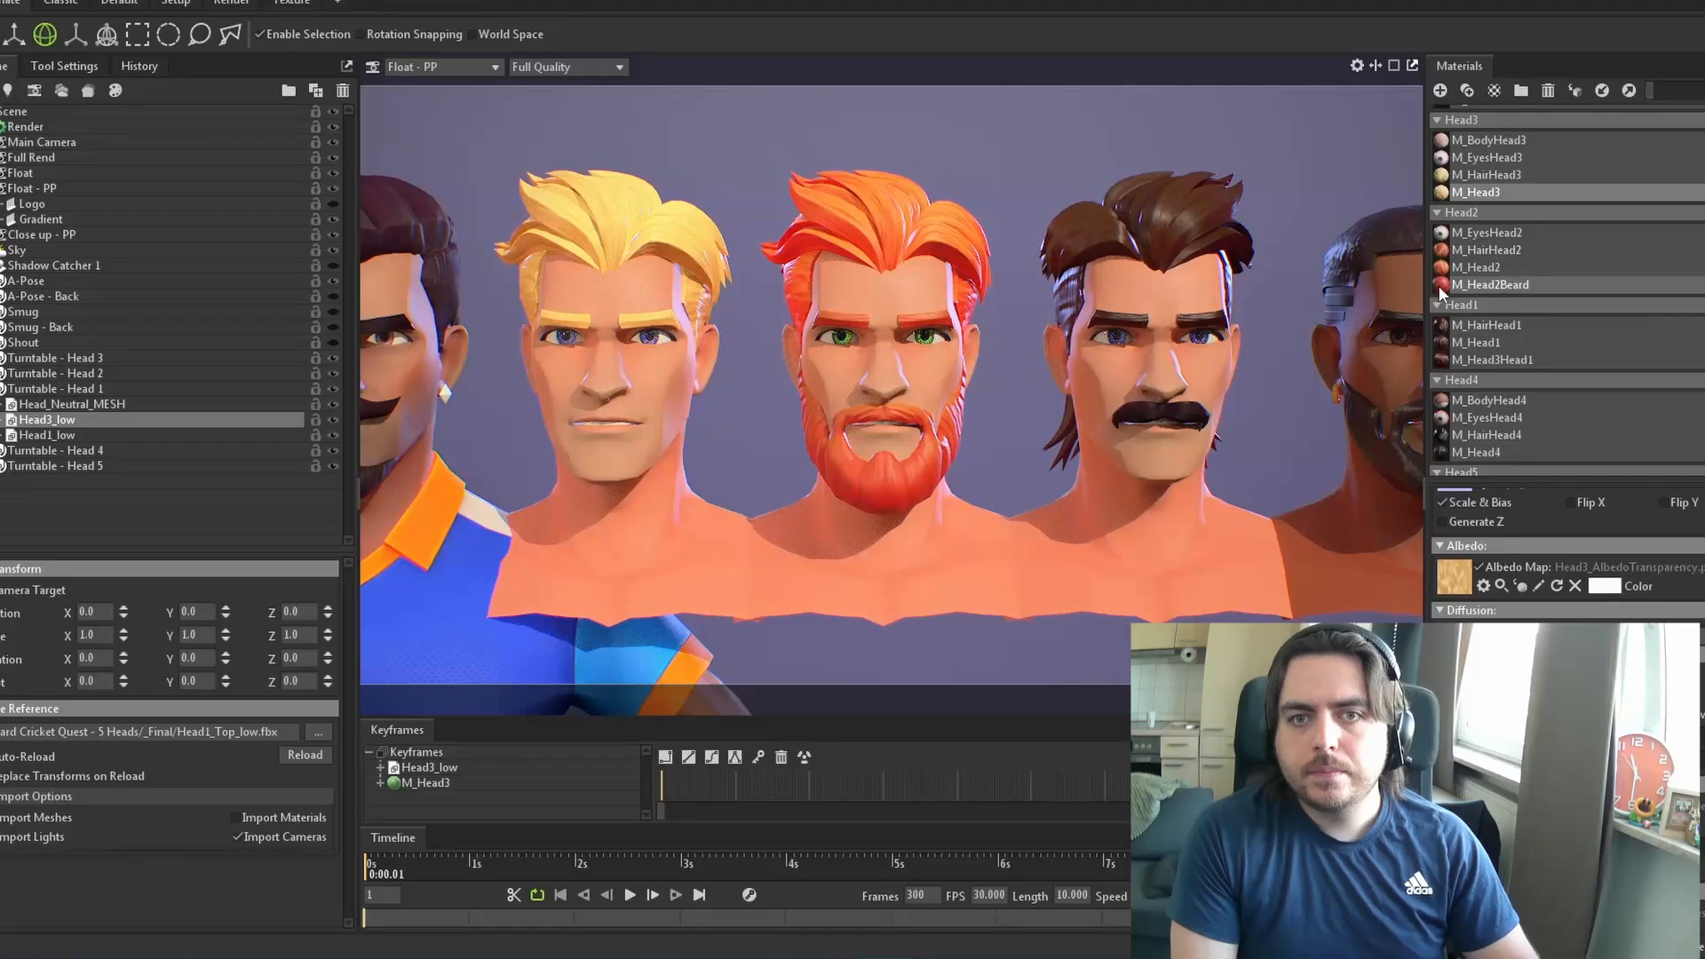
click(1490, 284)
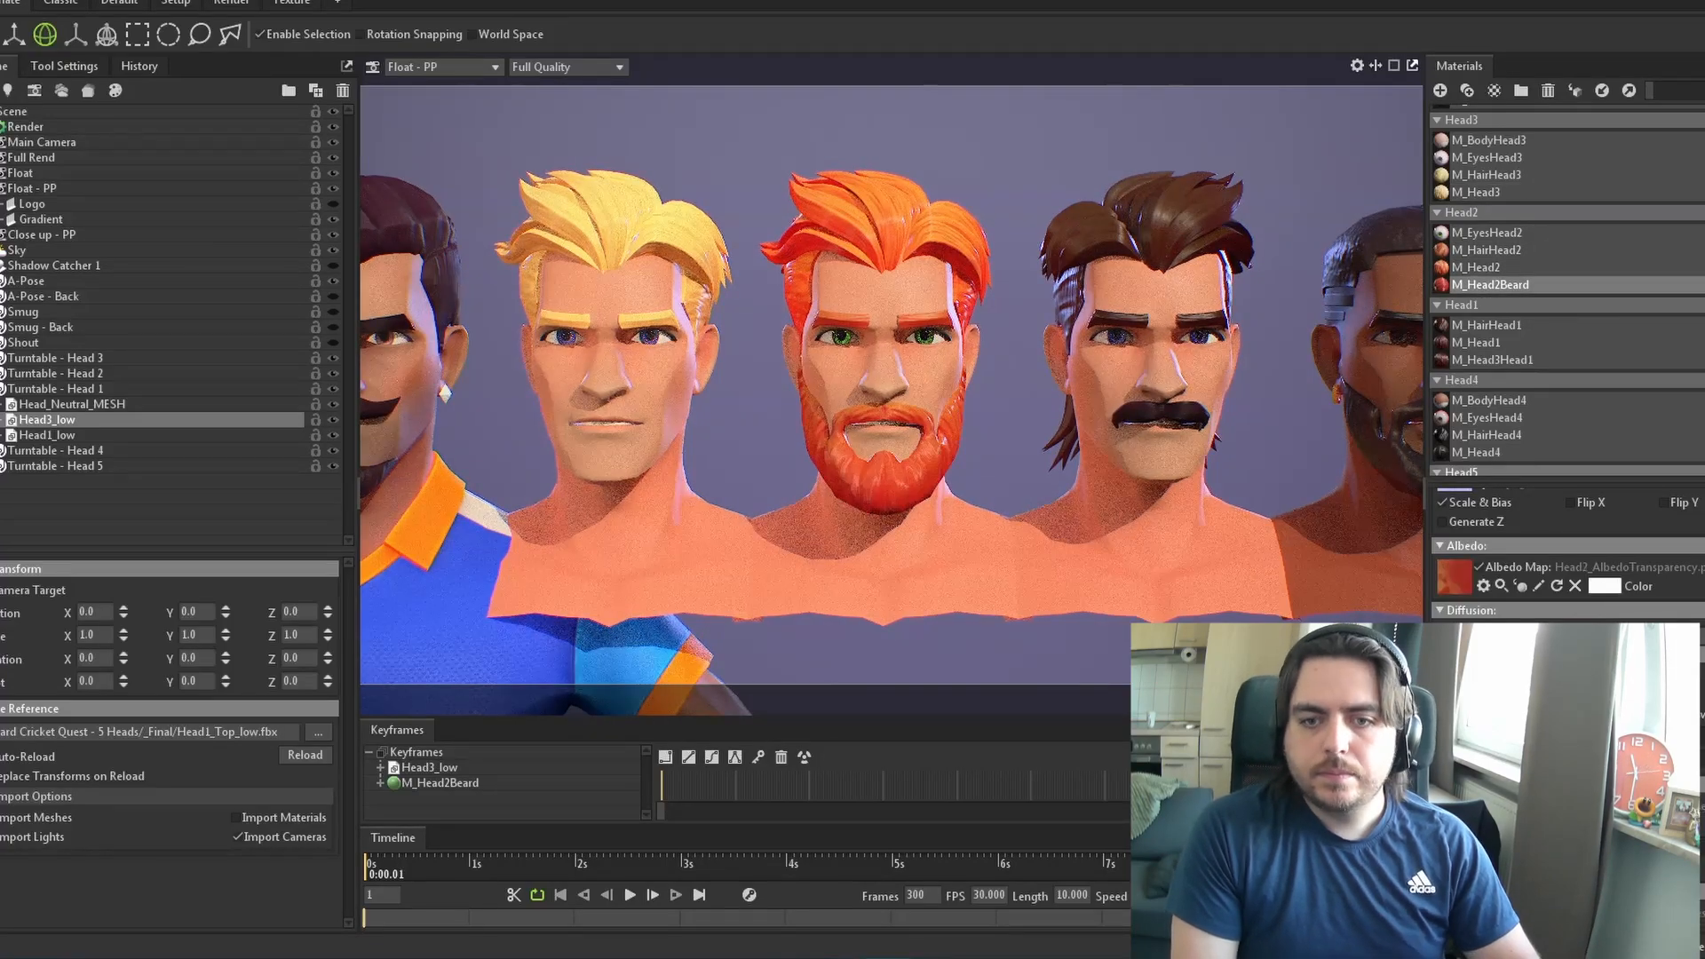
Rotate the turntable to examine the lined-up heads from all sides, checking the M_Head1, M_Head4, M_Body and M_HairHead2 materials
middle_drag(1159, 355, 880, 355)
click(1474, 343)
click(911, 859)
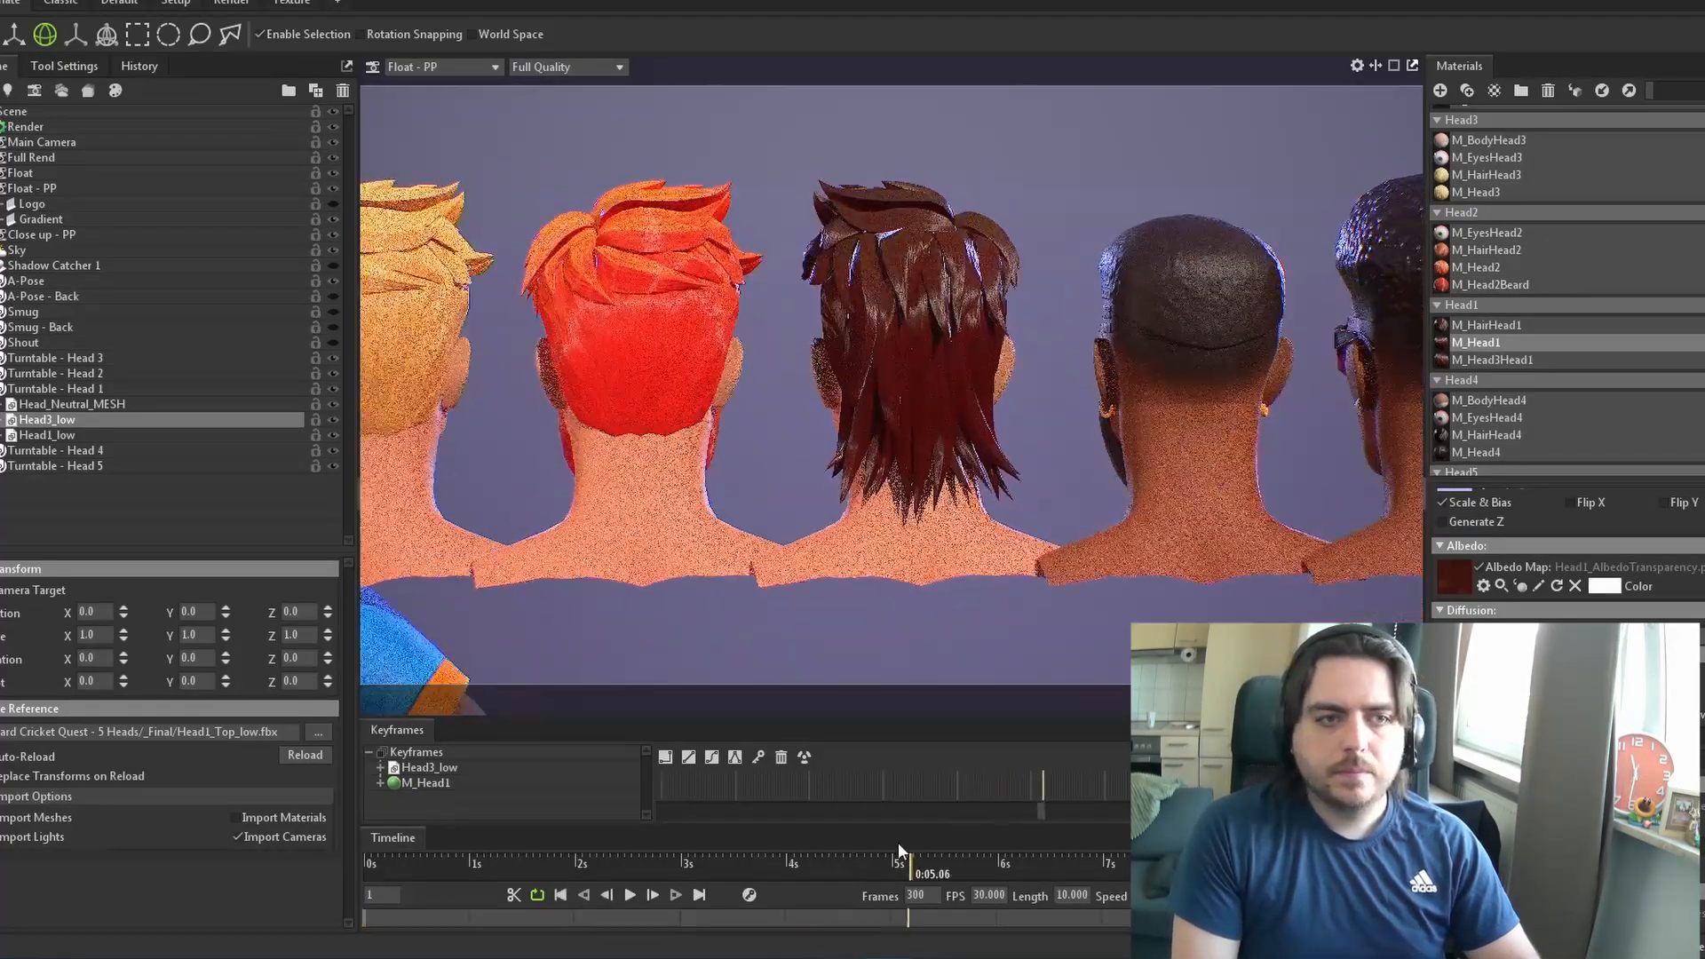
drag(899, 851, 364, 855)
click(1465, 434)
scroll(1466, 430, down, 1)
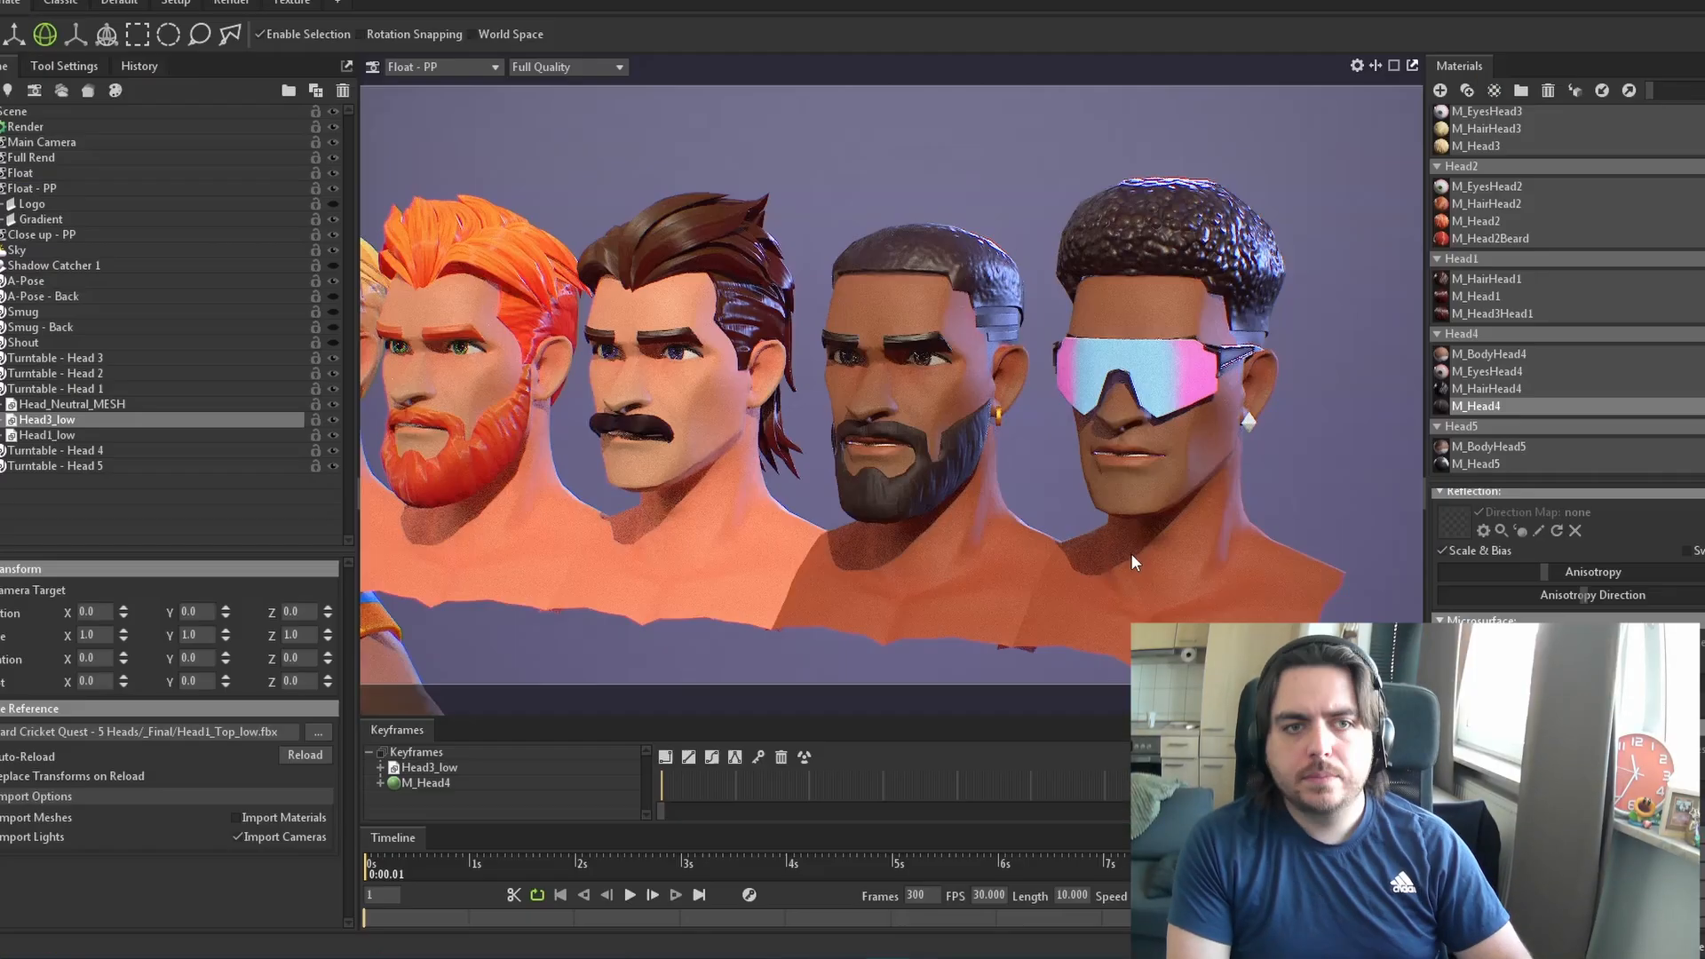
scroll(1448, 191, up, 5)
scroll(1448, 191, down, 2)
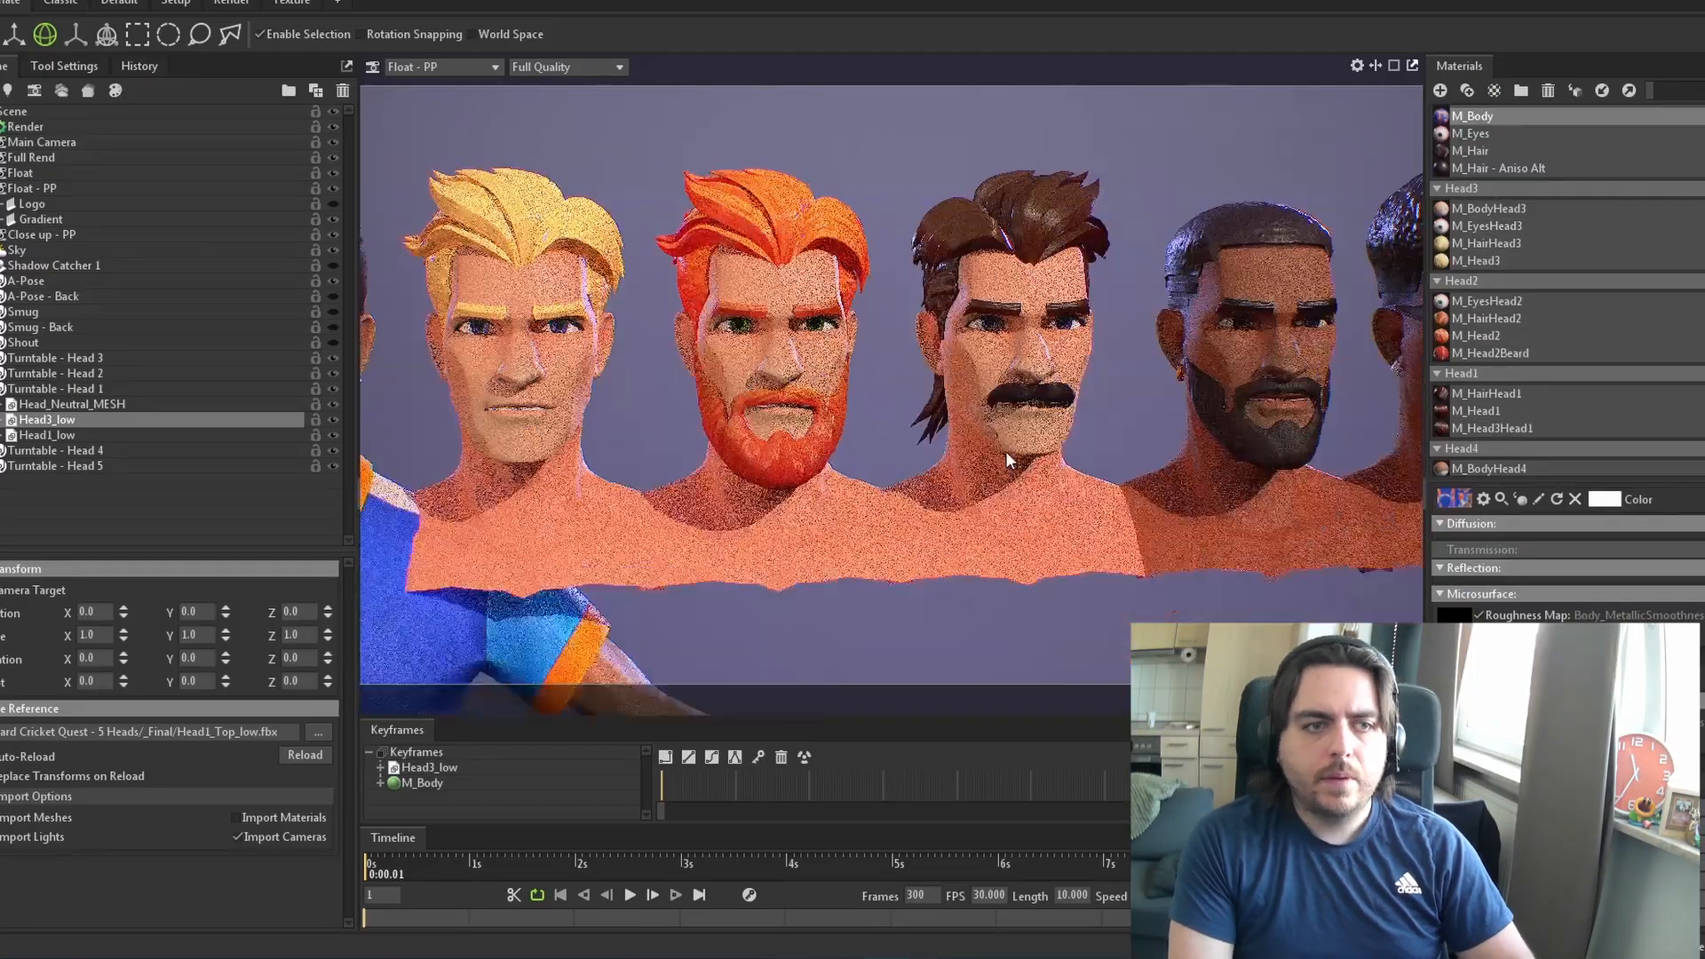
click(1485, 318)
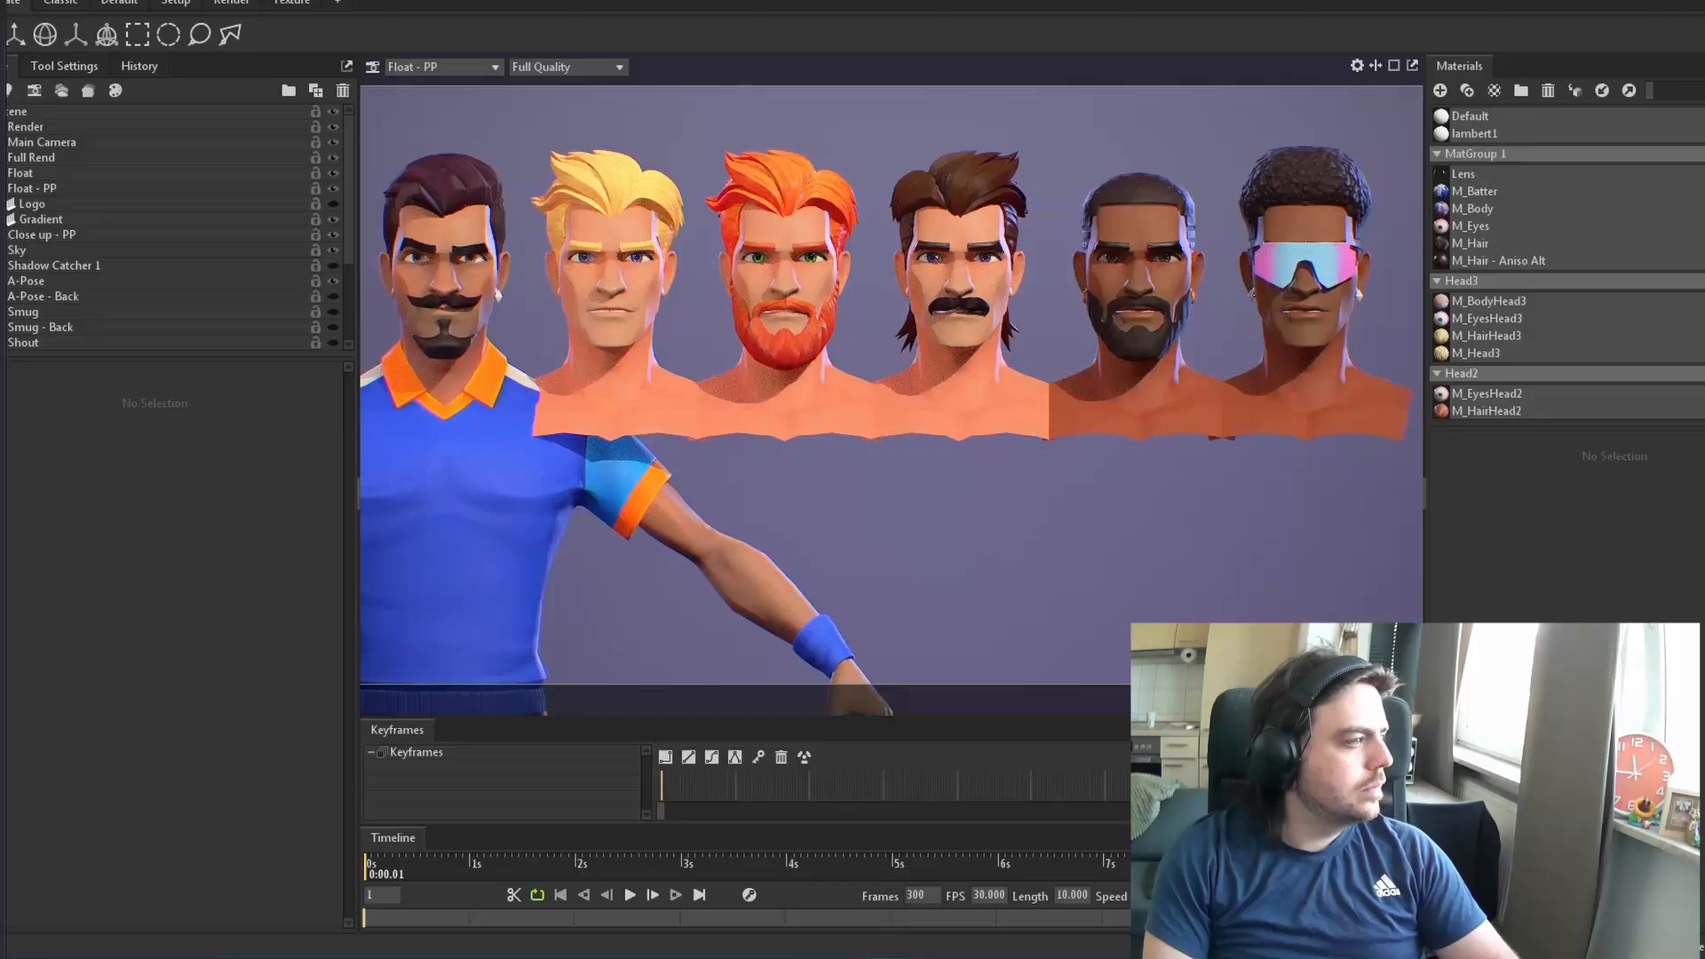
drag(368, 873, 1421, 892)
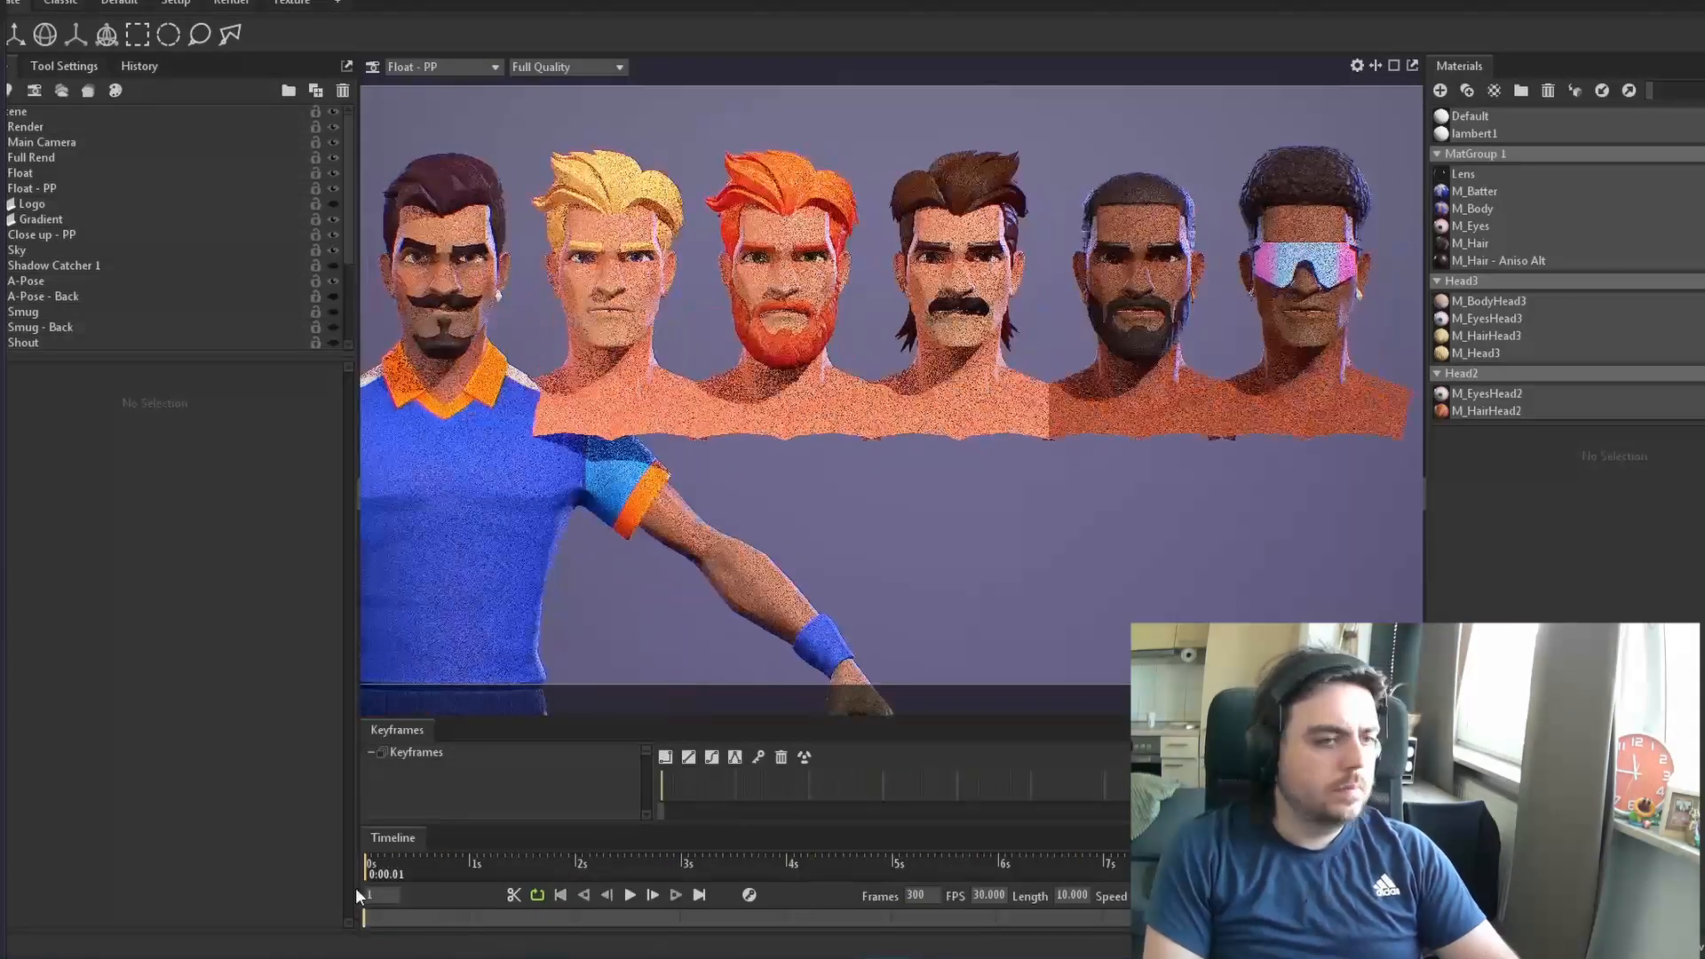
Set the image render output to CCQ5Heads in the Render folder of Card Cricket Quest - 5 Heads
click(26, 127)
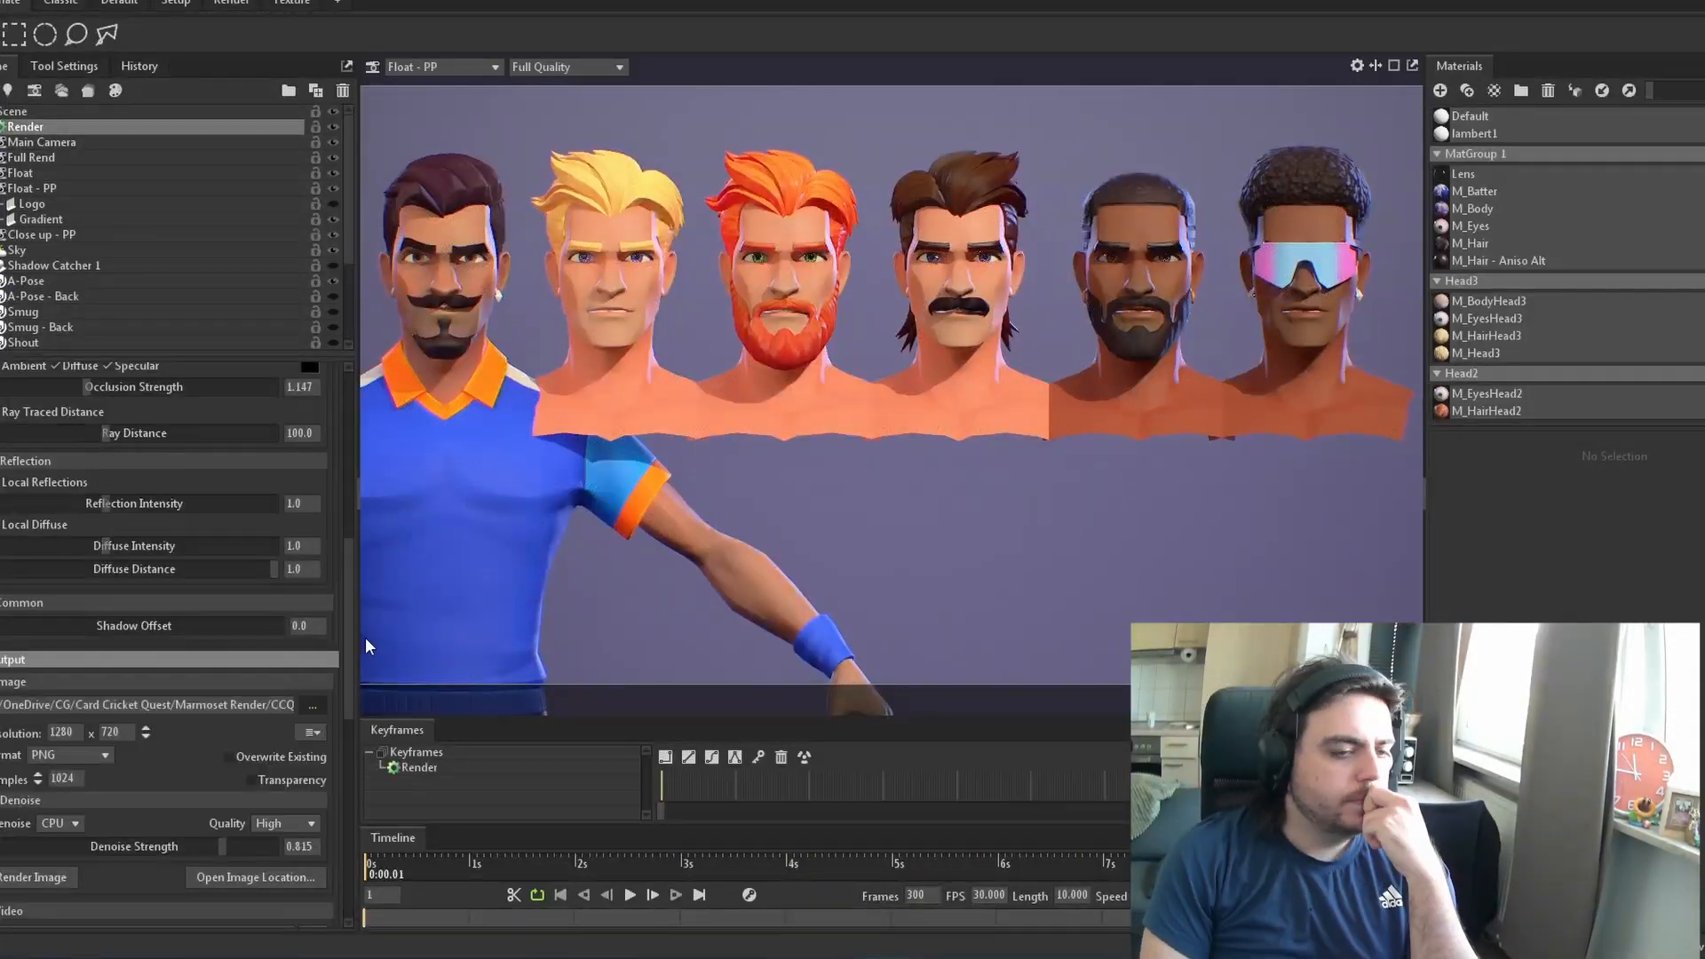
click(312, 705)
click(334, 90)
double_click(333, 270)
right_click(398, 438)
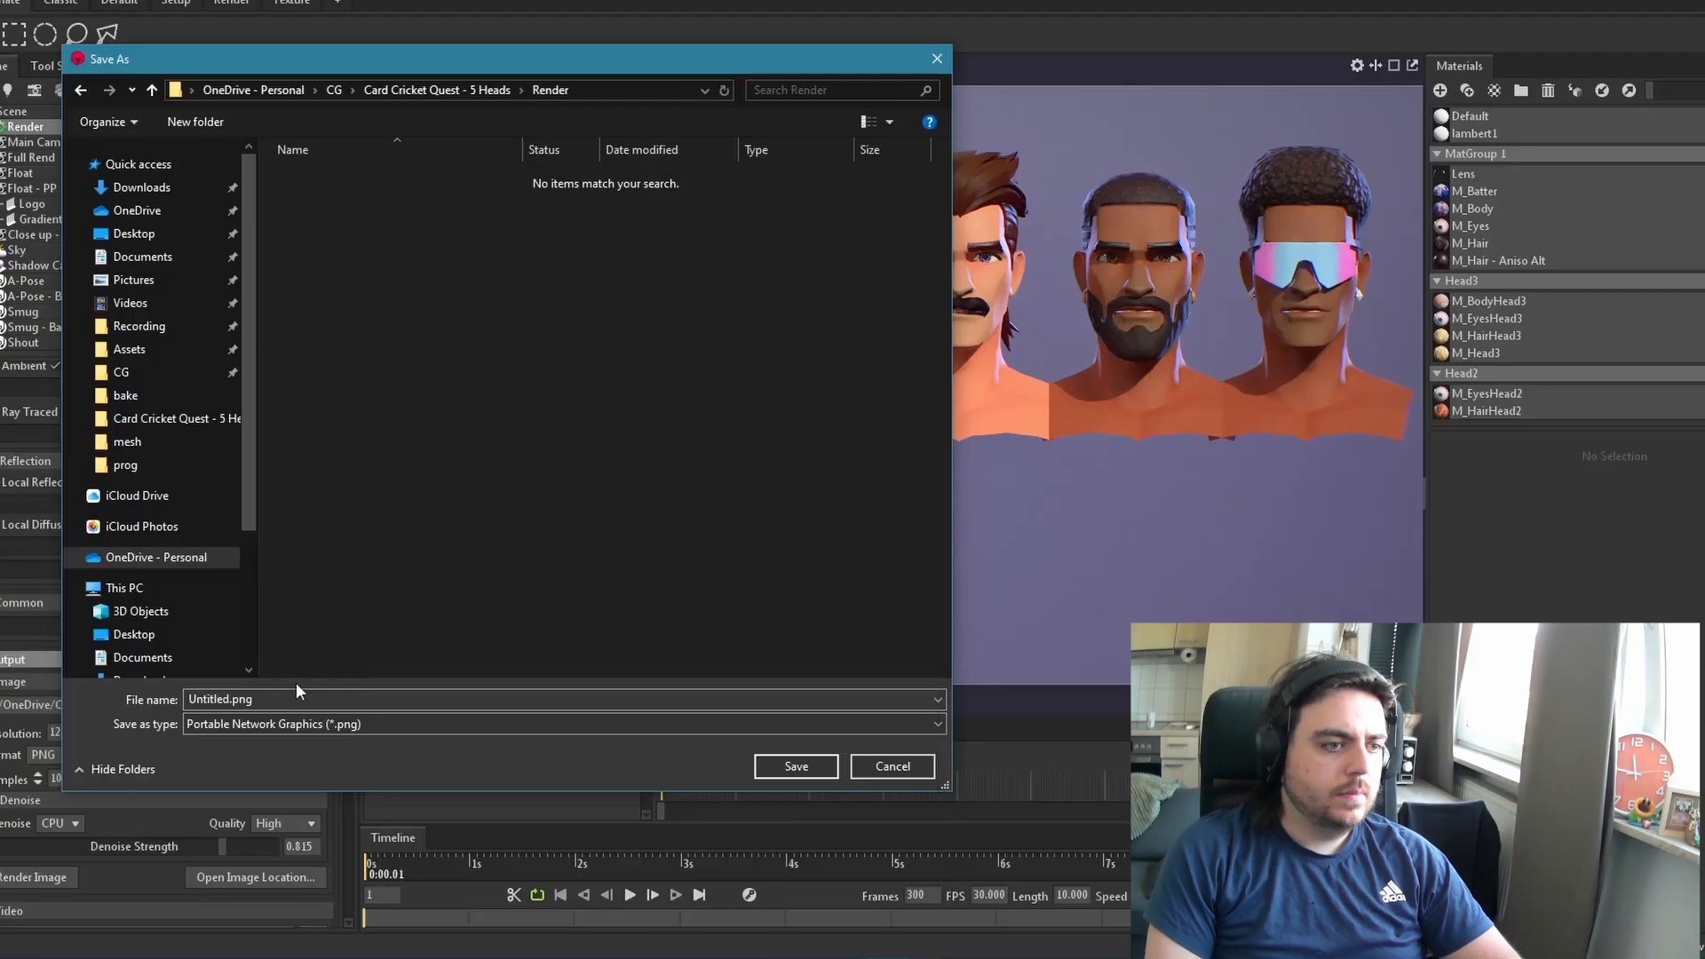
click(299, 698)
text(CCQ5Heads)
key(Return)
Point the video render output to the Render folder of Card Cricket Quest - 5 Heads
scroll(192, 761, down, 1)
click(312, 890)
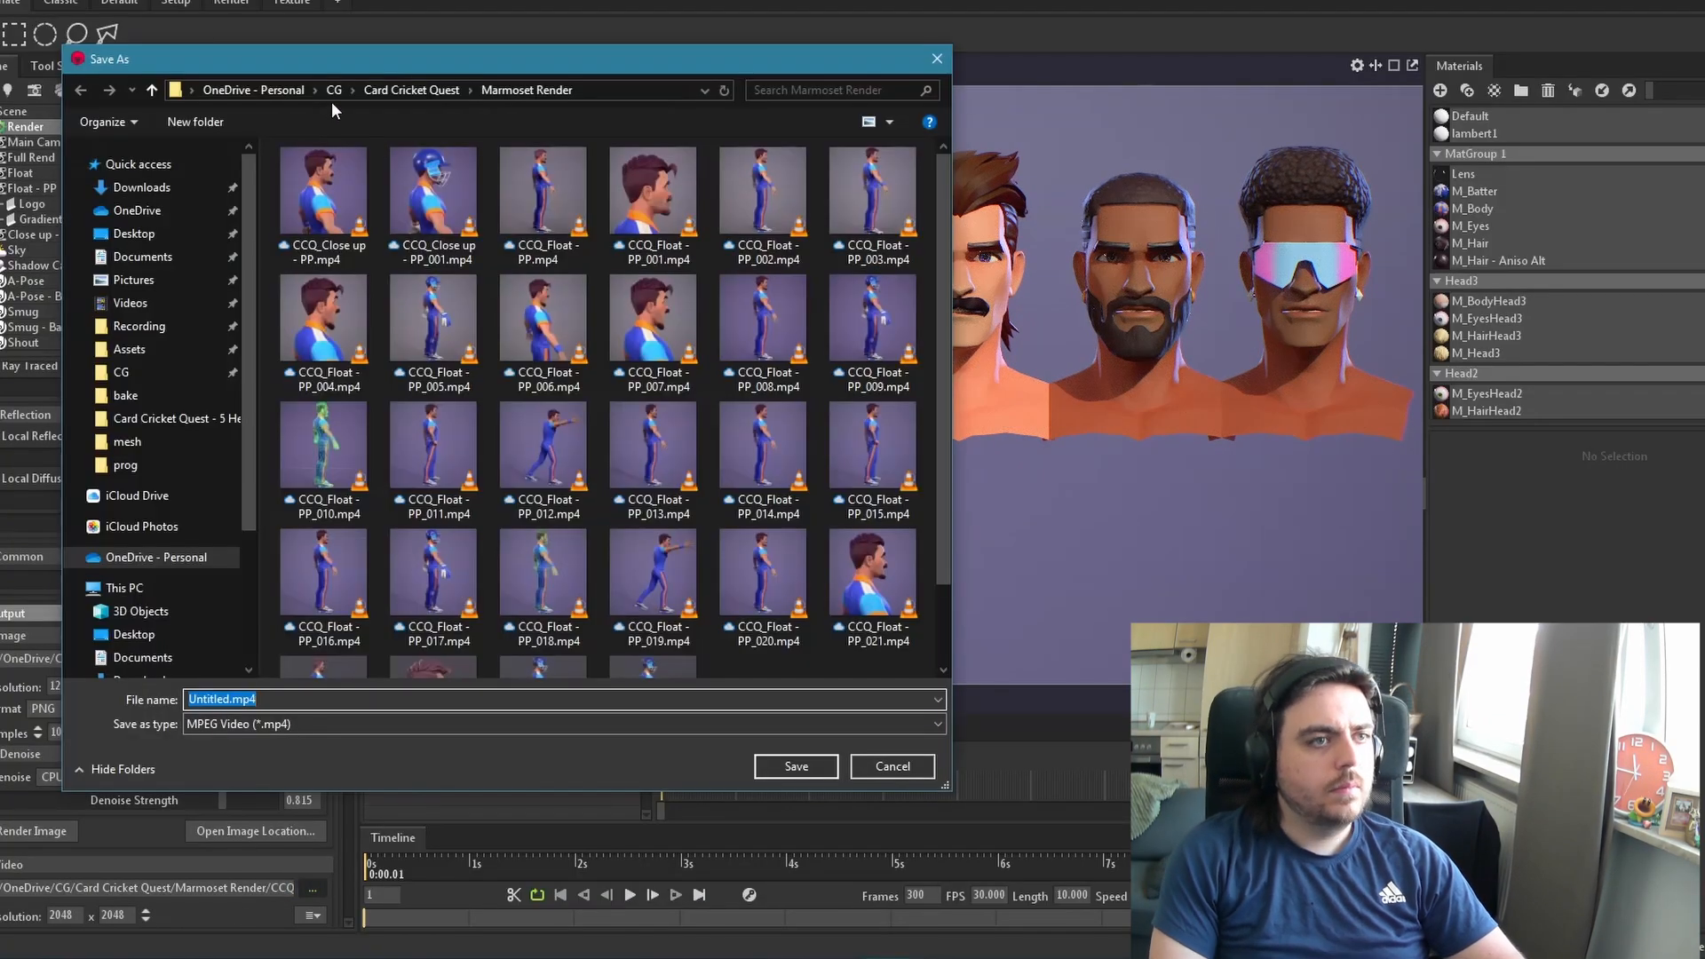
click(334, 89)
double_click(333, 270)
click(332, 319)
key(Return)
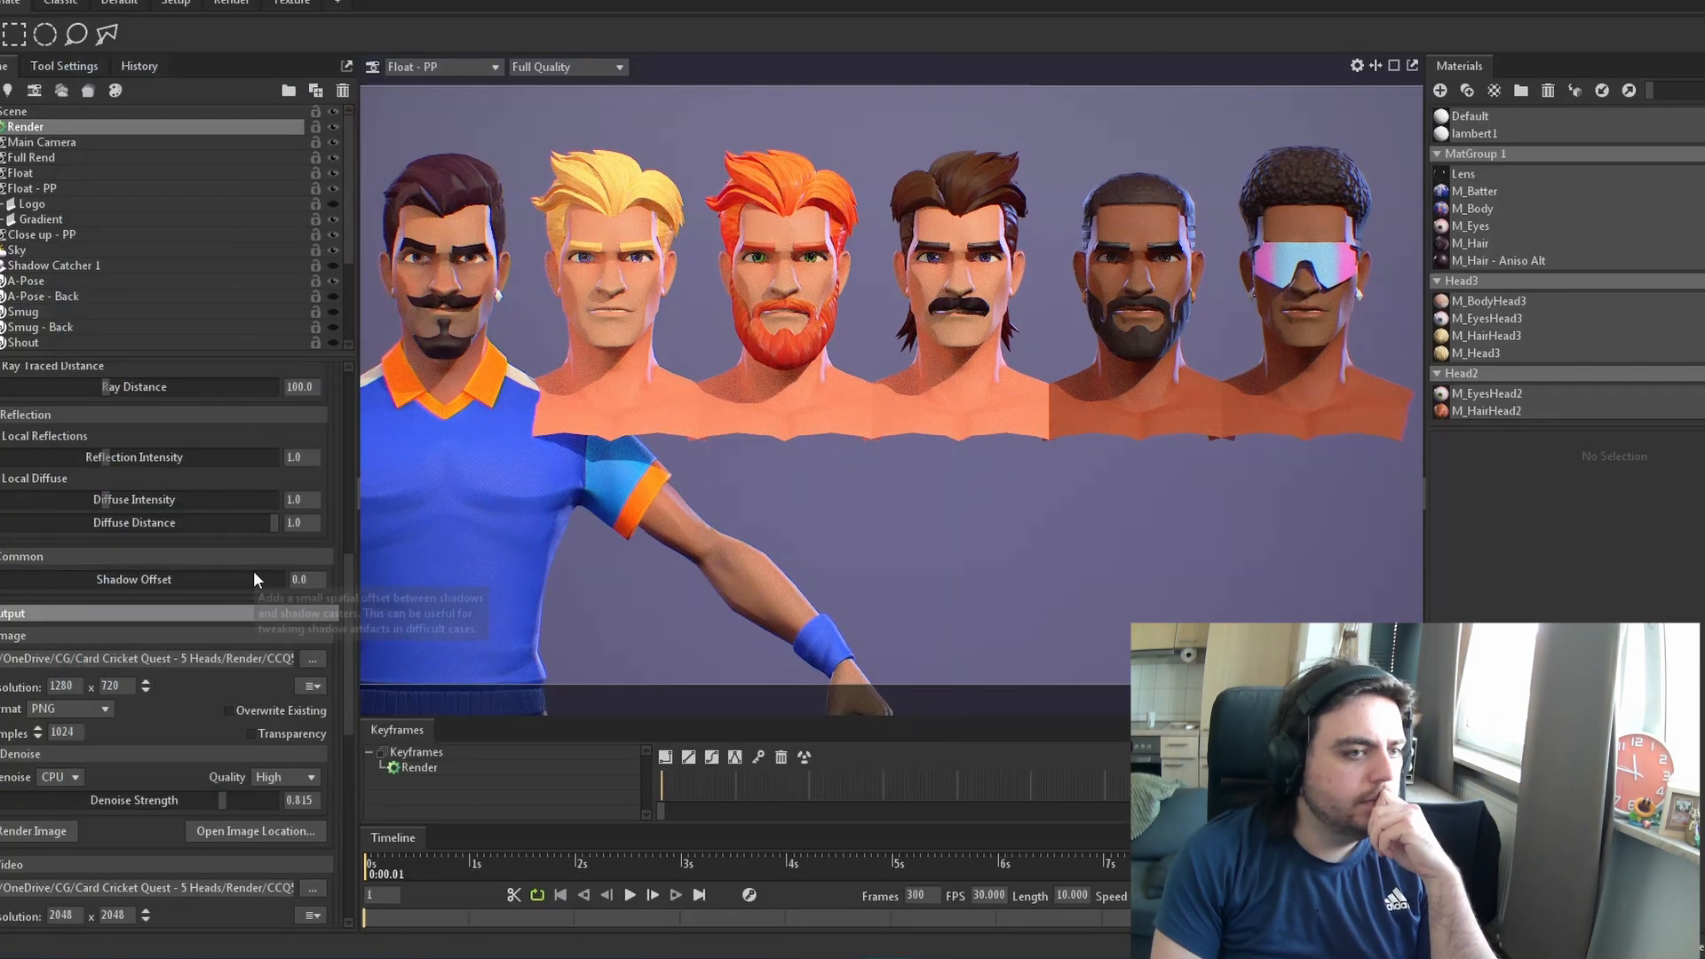
Render a still image of the head lineup and maximize the window that shows it
click(42, 832)
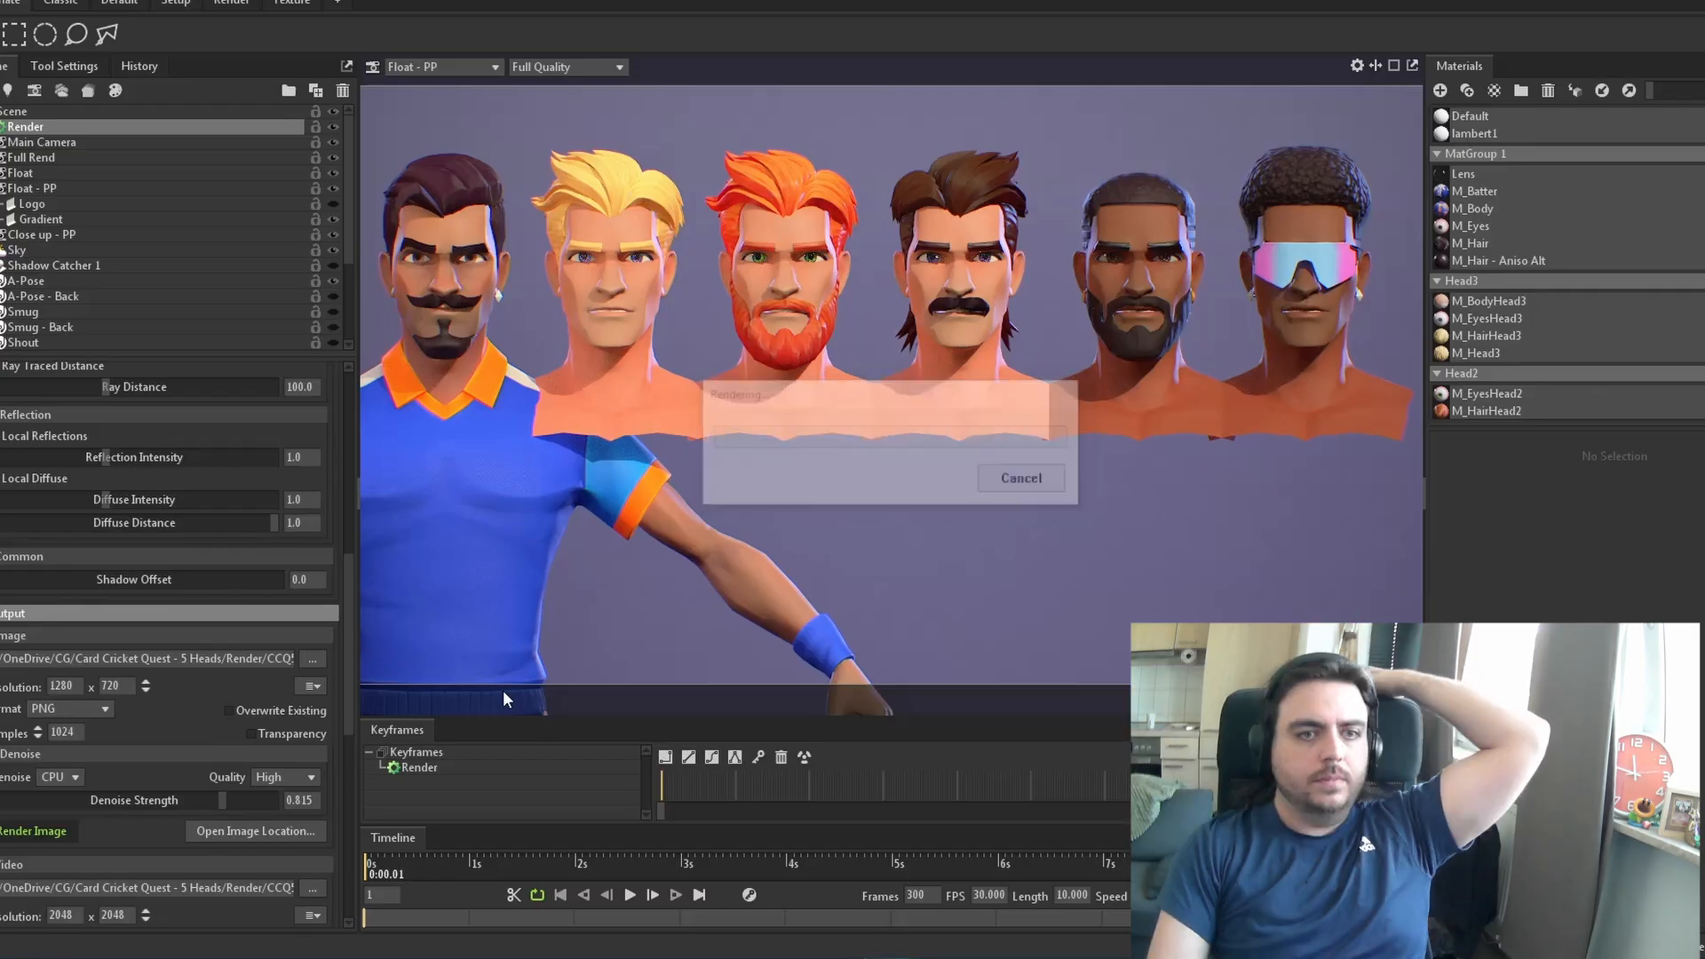
scroll(169, 644, down, 6)
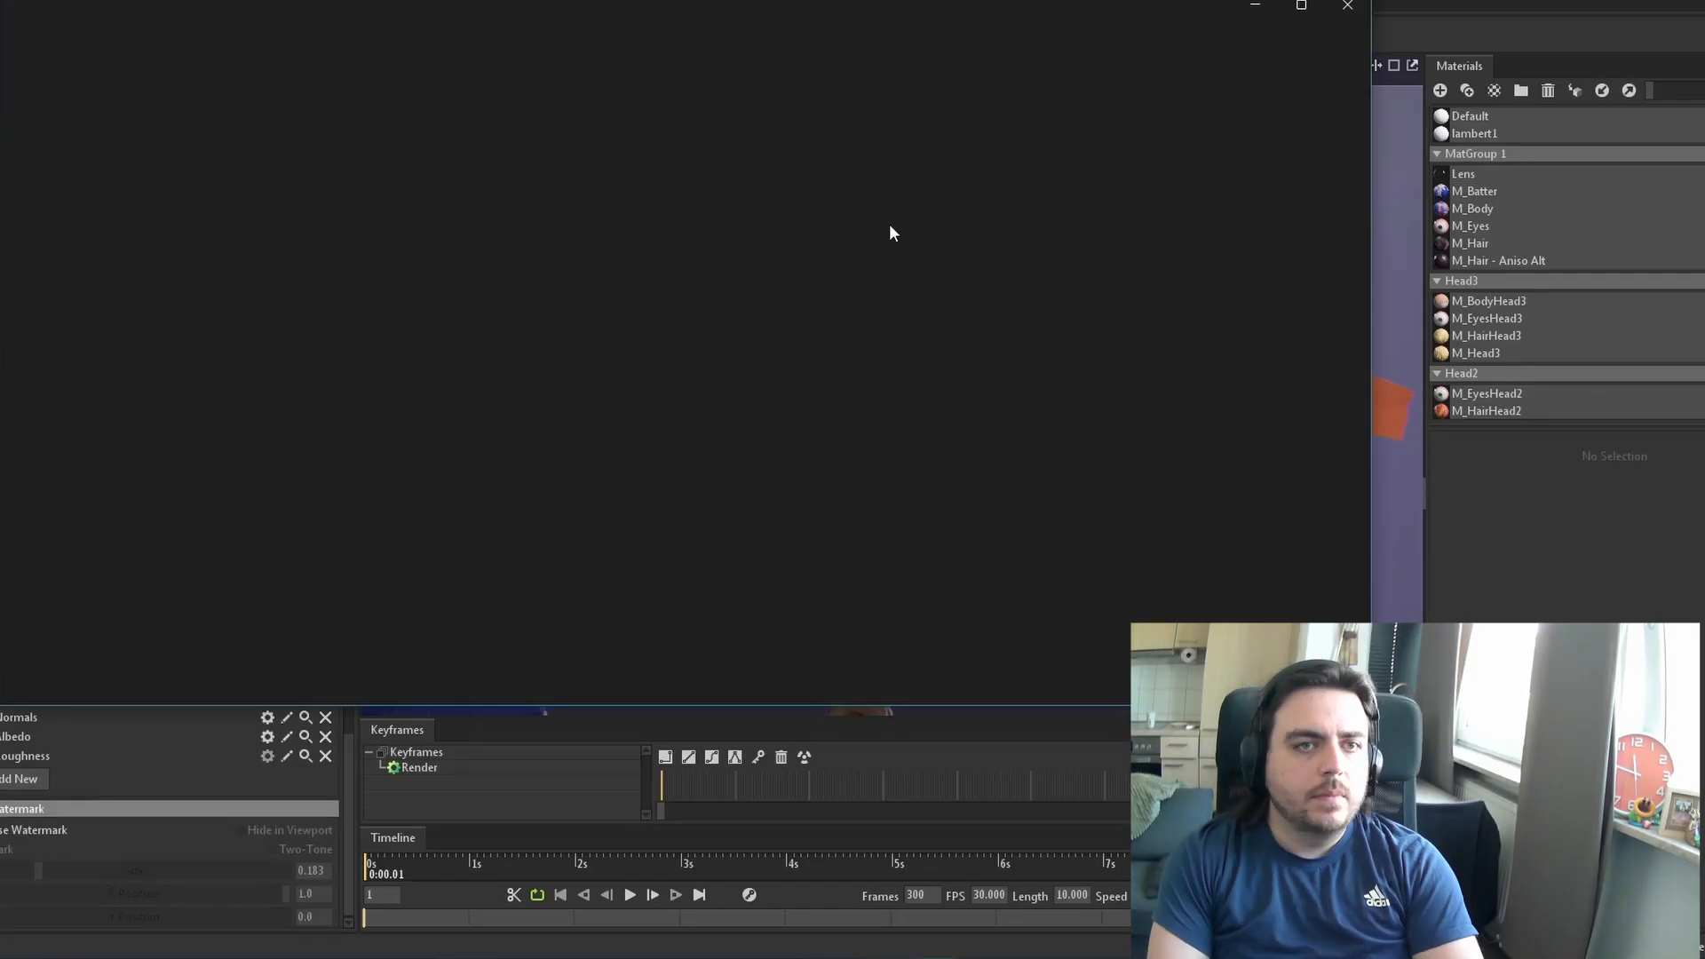
click(1306, 4)
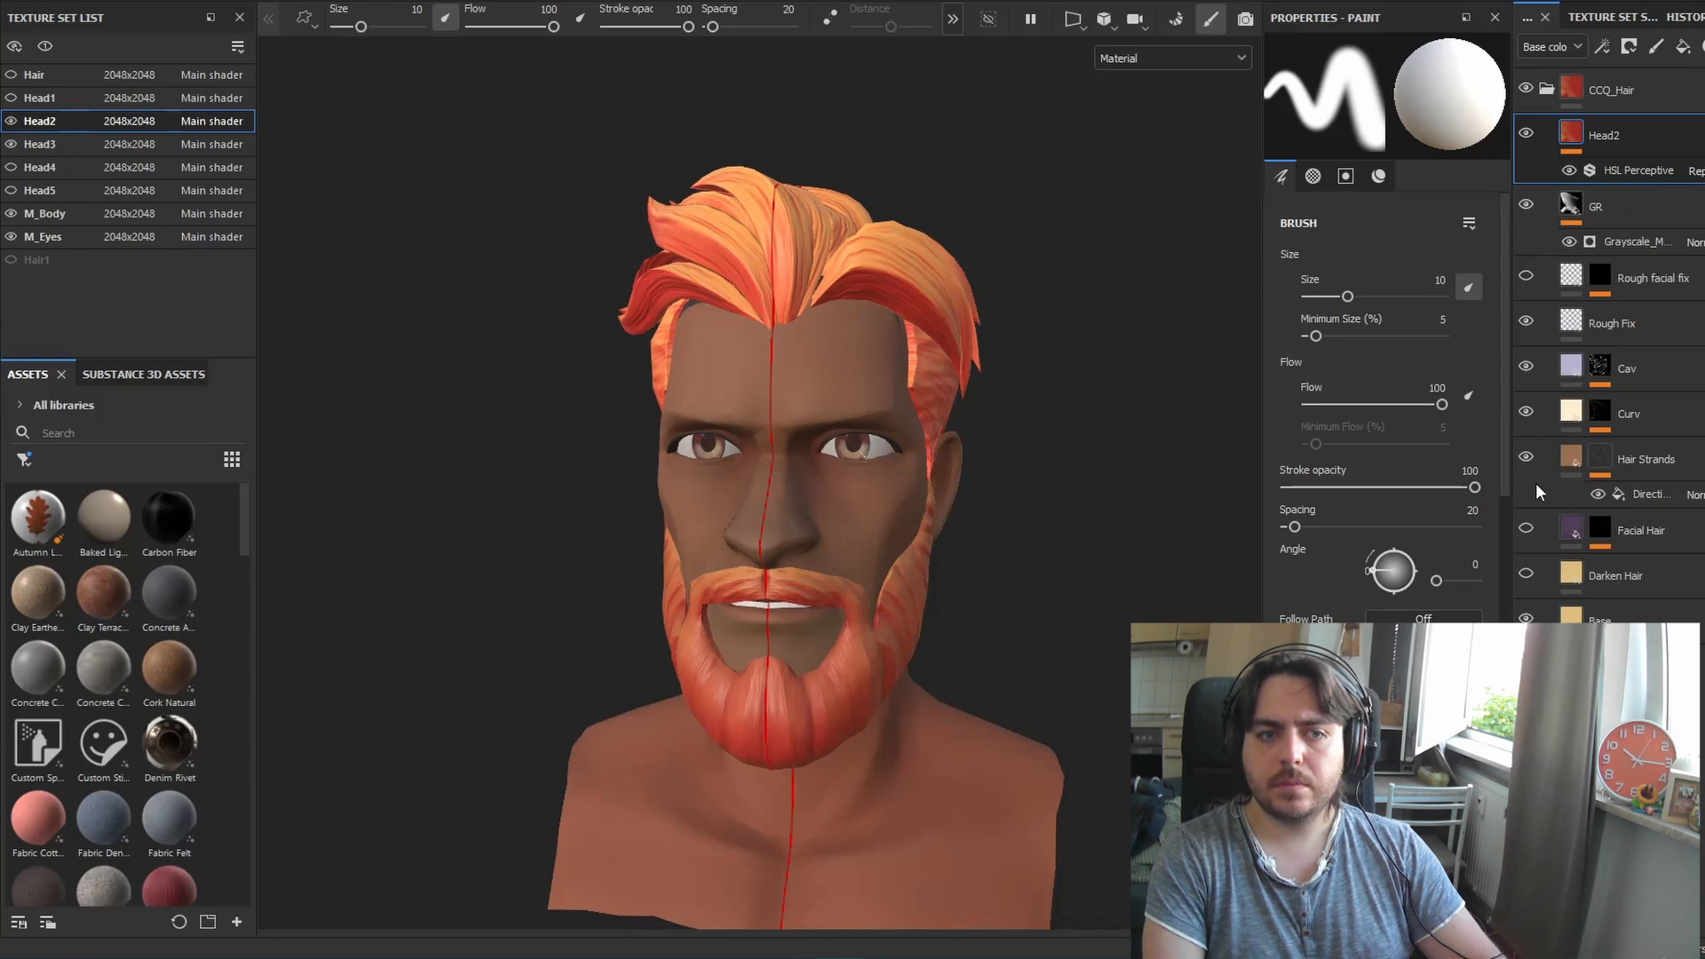
Open Head2's HSL Perceptive filter in Substance Painter, then render a portrait-framed image of the red-bearded head in Marmoset Toolbag
click(1625, 169)
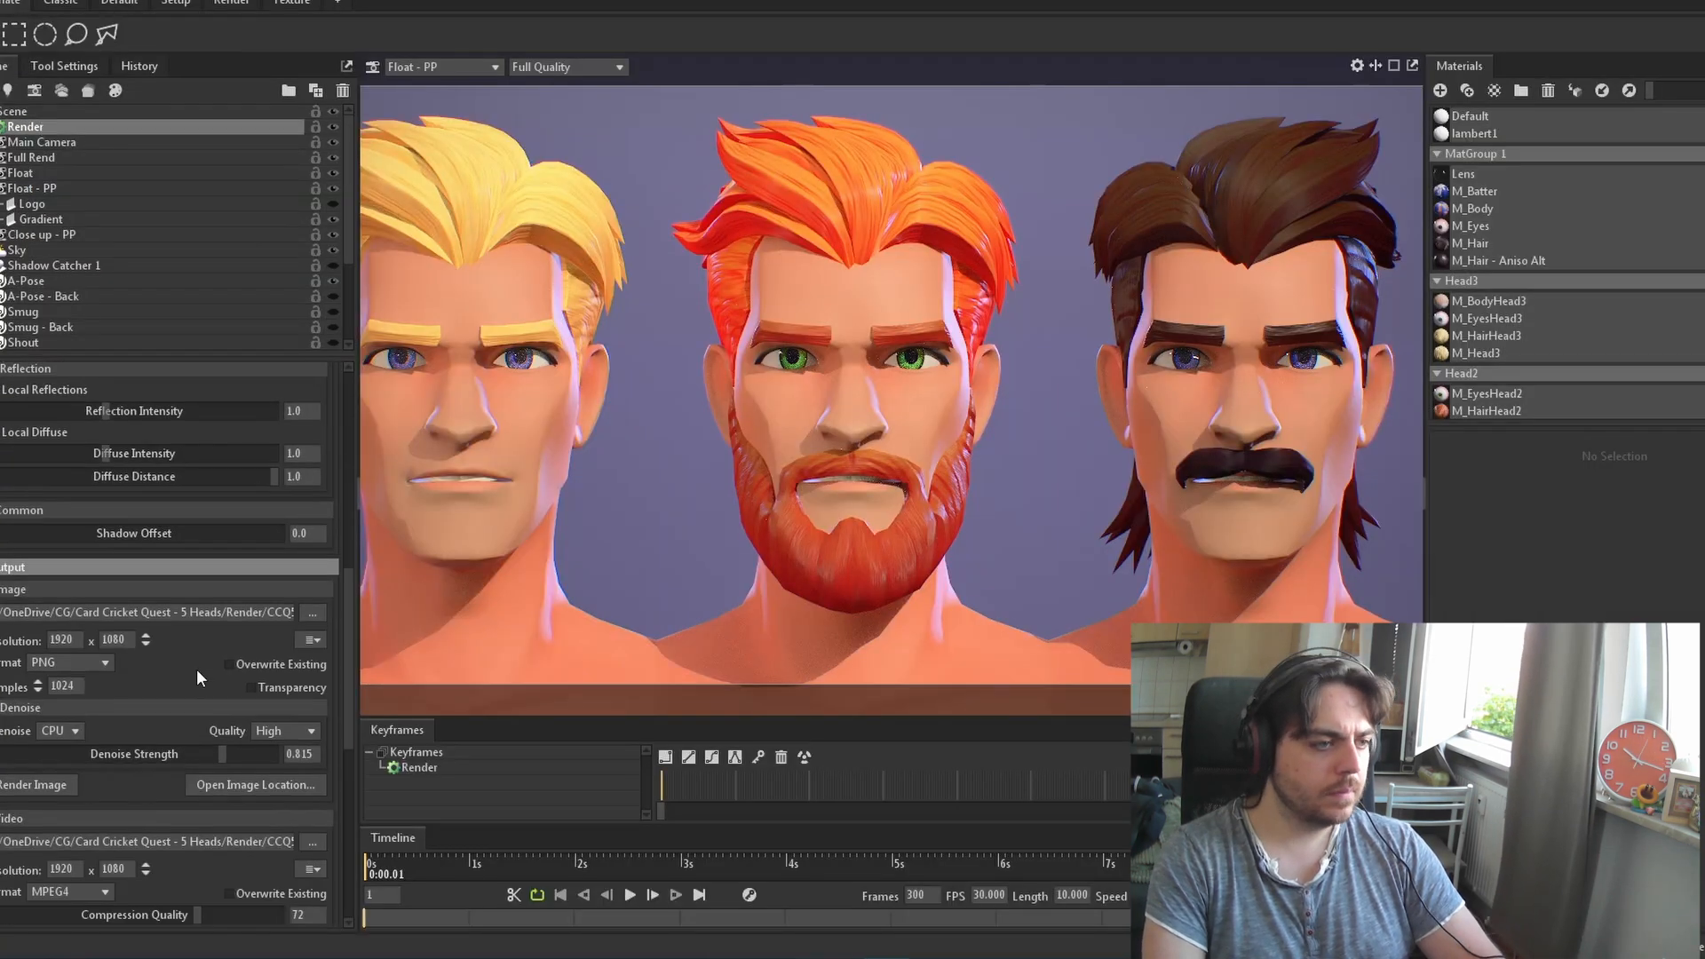
click(312, 640)
click(109, 659)
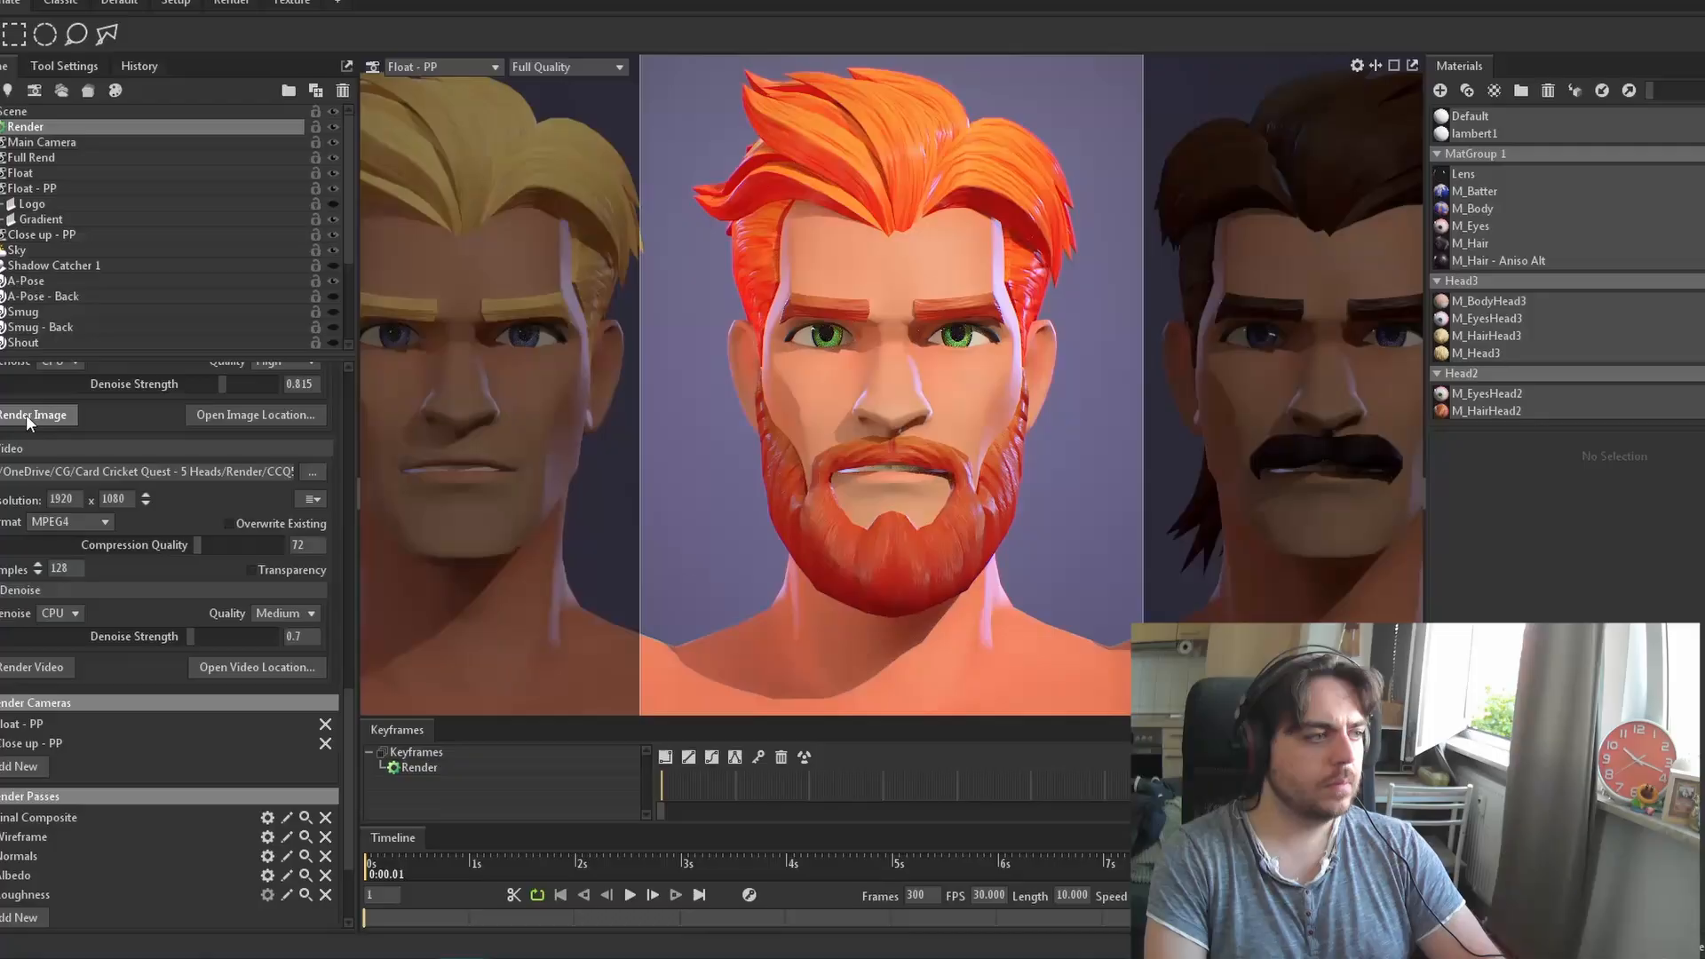
click(26, 415)
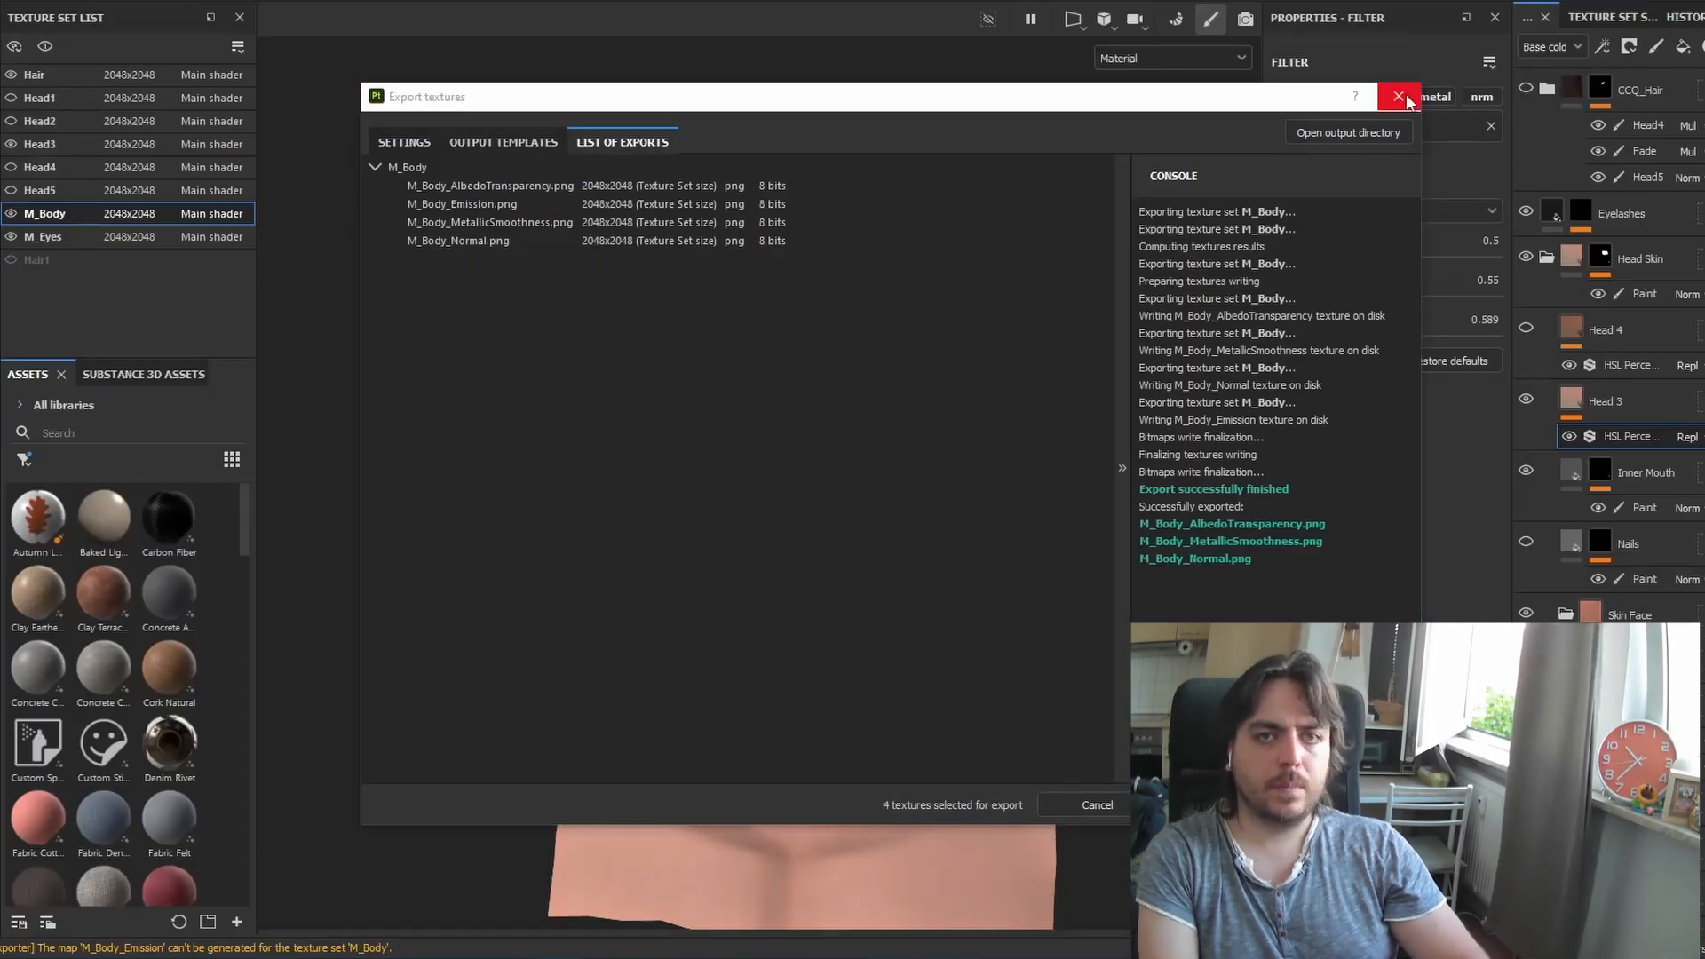
Close the texture export in Substance Painter, enlarge the brush to about 24 and redden the blond head's cheeks through the Mouth layer
click(1399, 97)
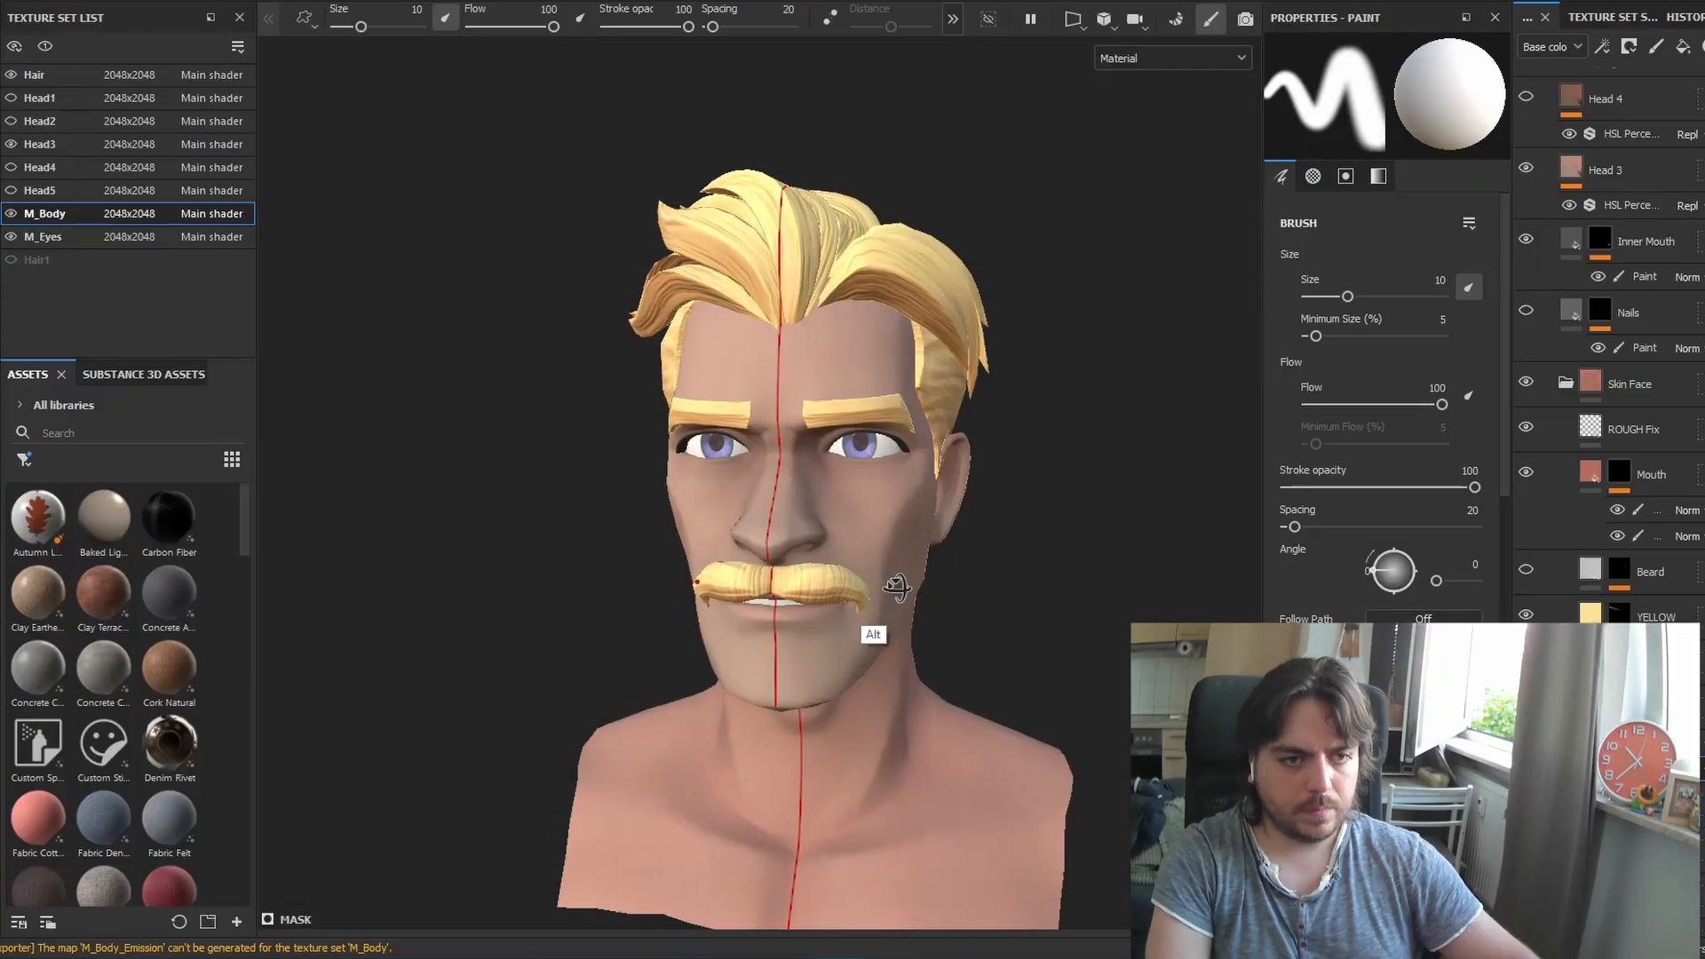
mouse_move(897, 587)
alt+mouse_down()
mouse_move(879, 541)
mouse_move(819, 527)
mouse_move(858, 522)
mouse_move(822, 529)
alt+mouse_up()
ctrl+right_drag(822, 528, 855, 528)
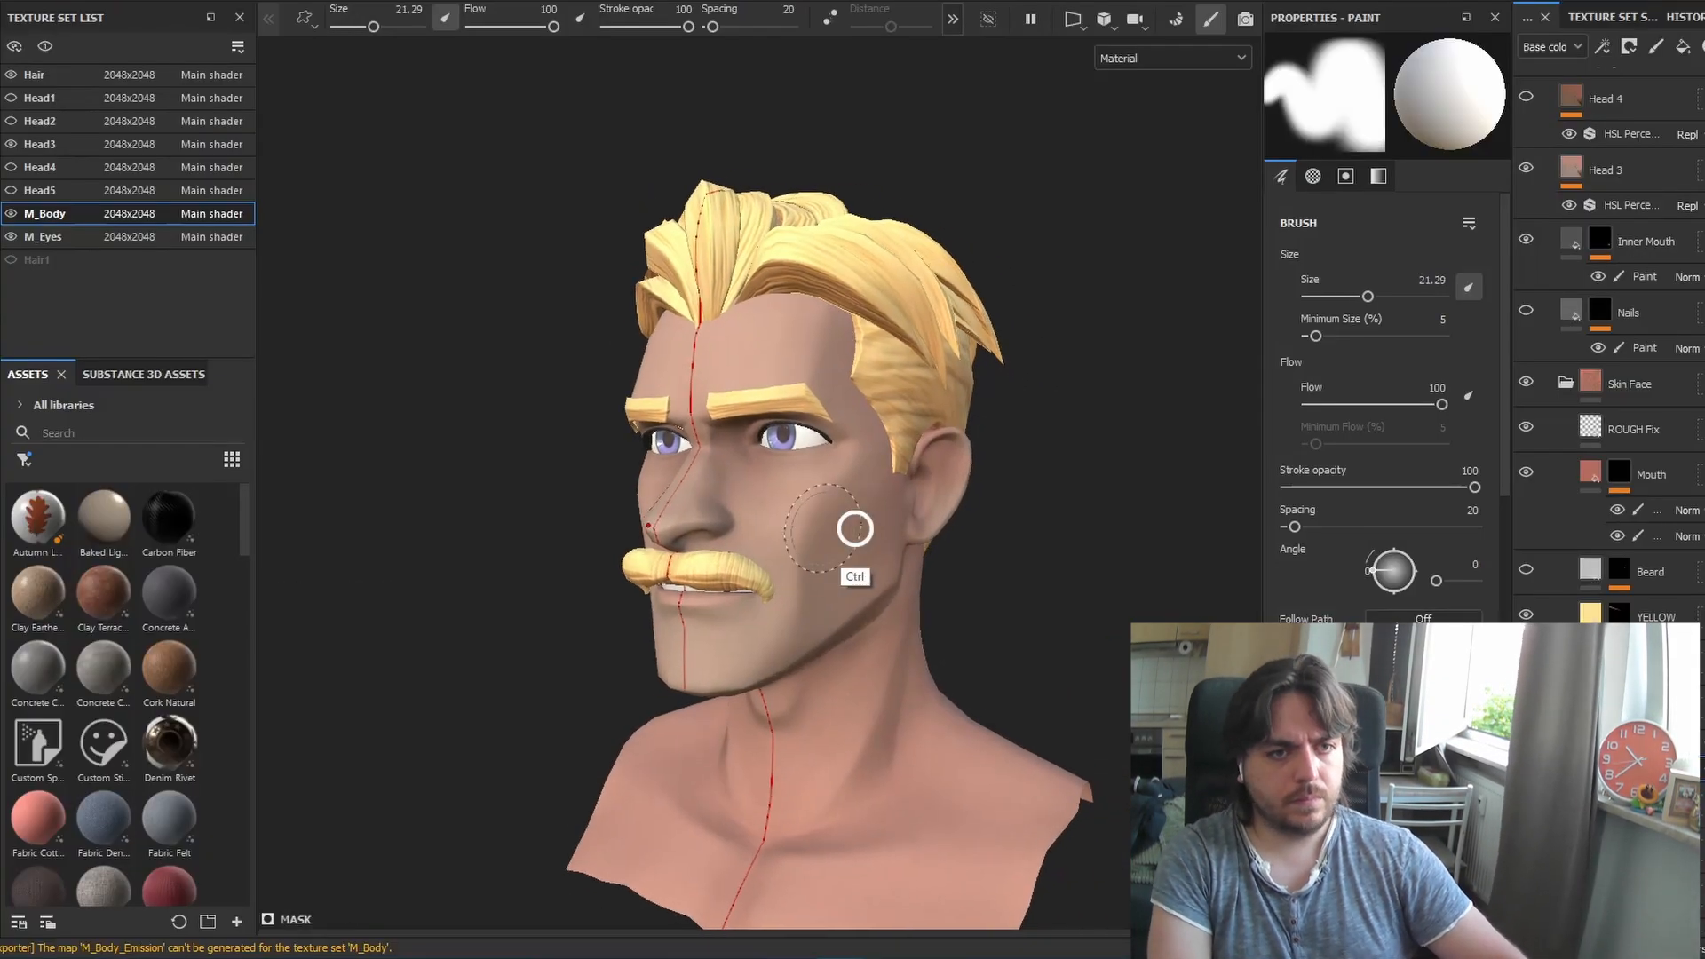
mouse_move(785, 526)
alt+mouse_down()
mouse_move(971, 633)
mouse_move(844, 604)
mouse_move(1049, 622)
alt+mouse_up()
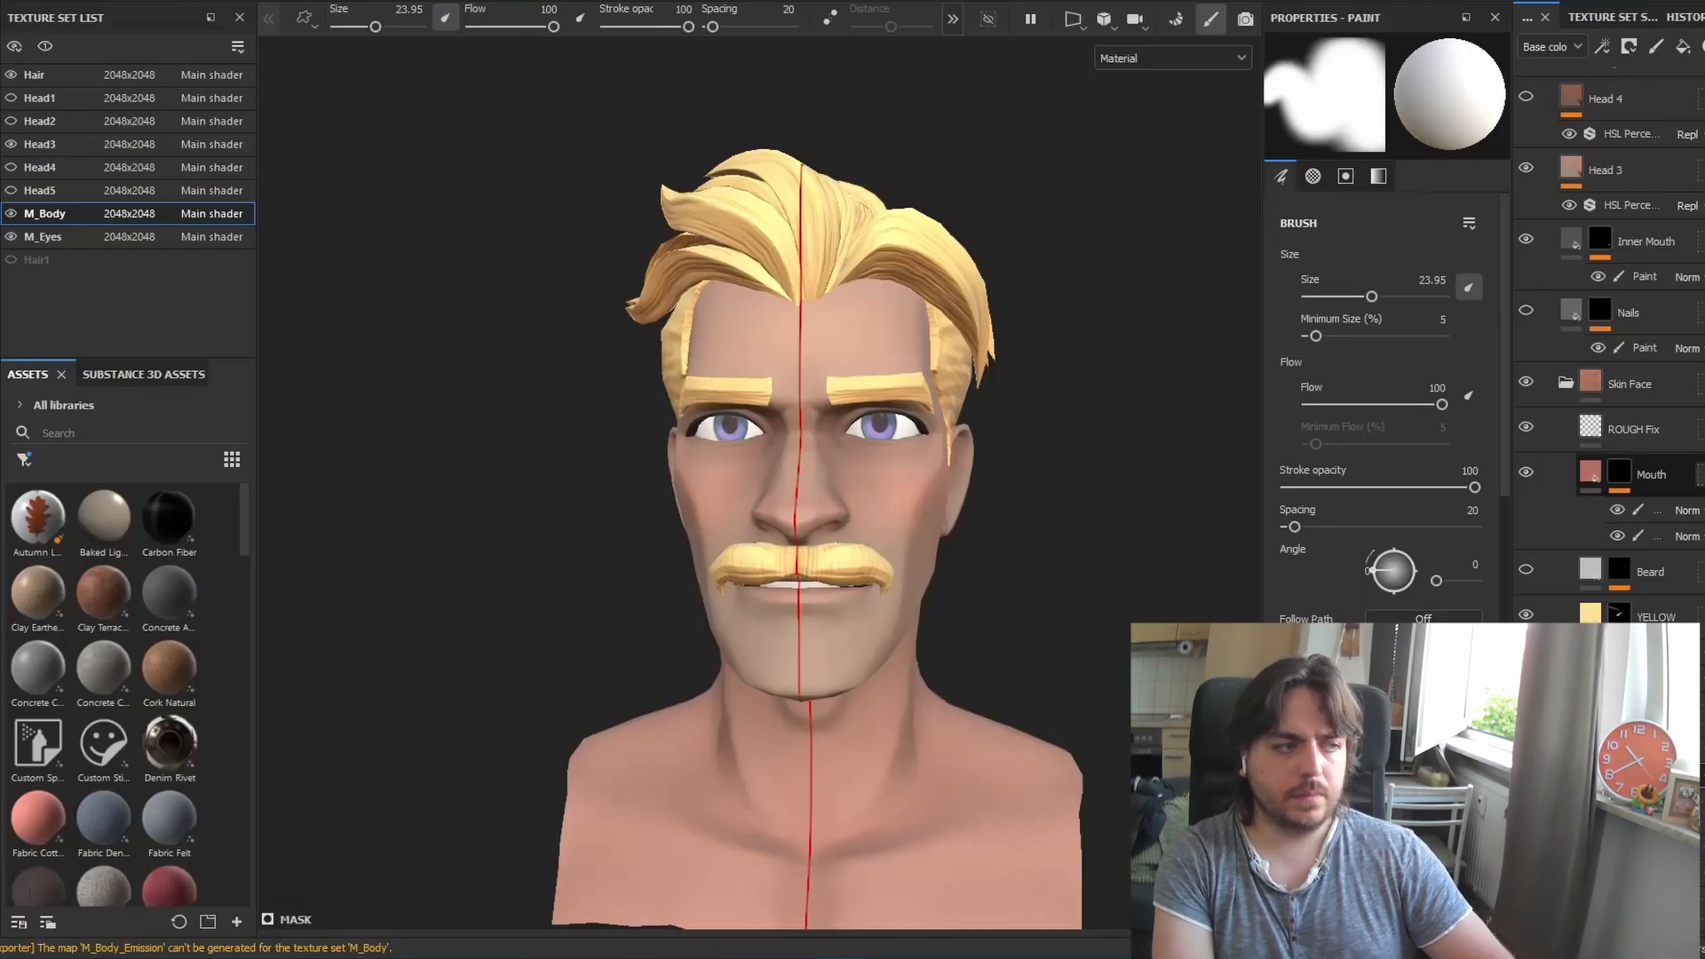
click(1650, 474)
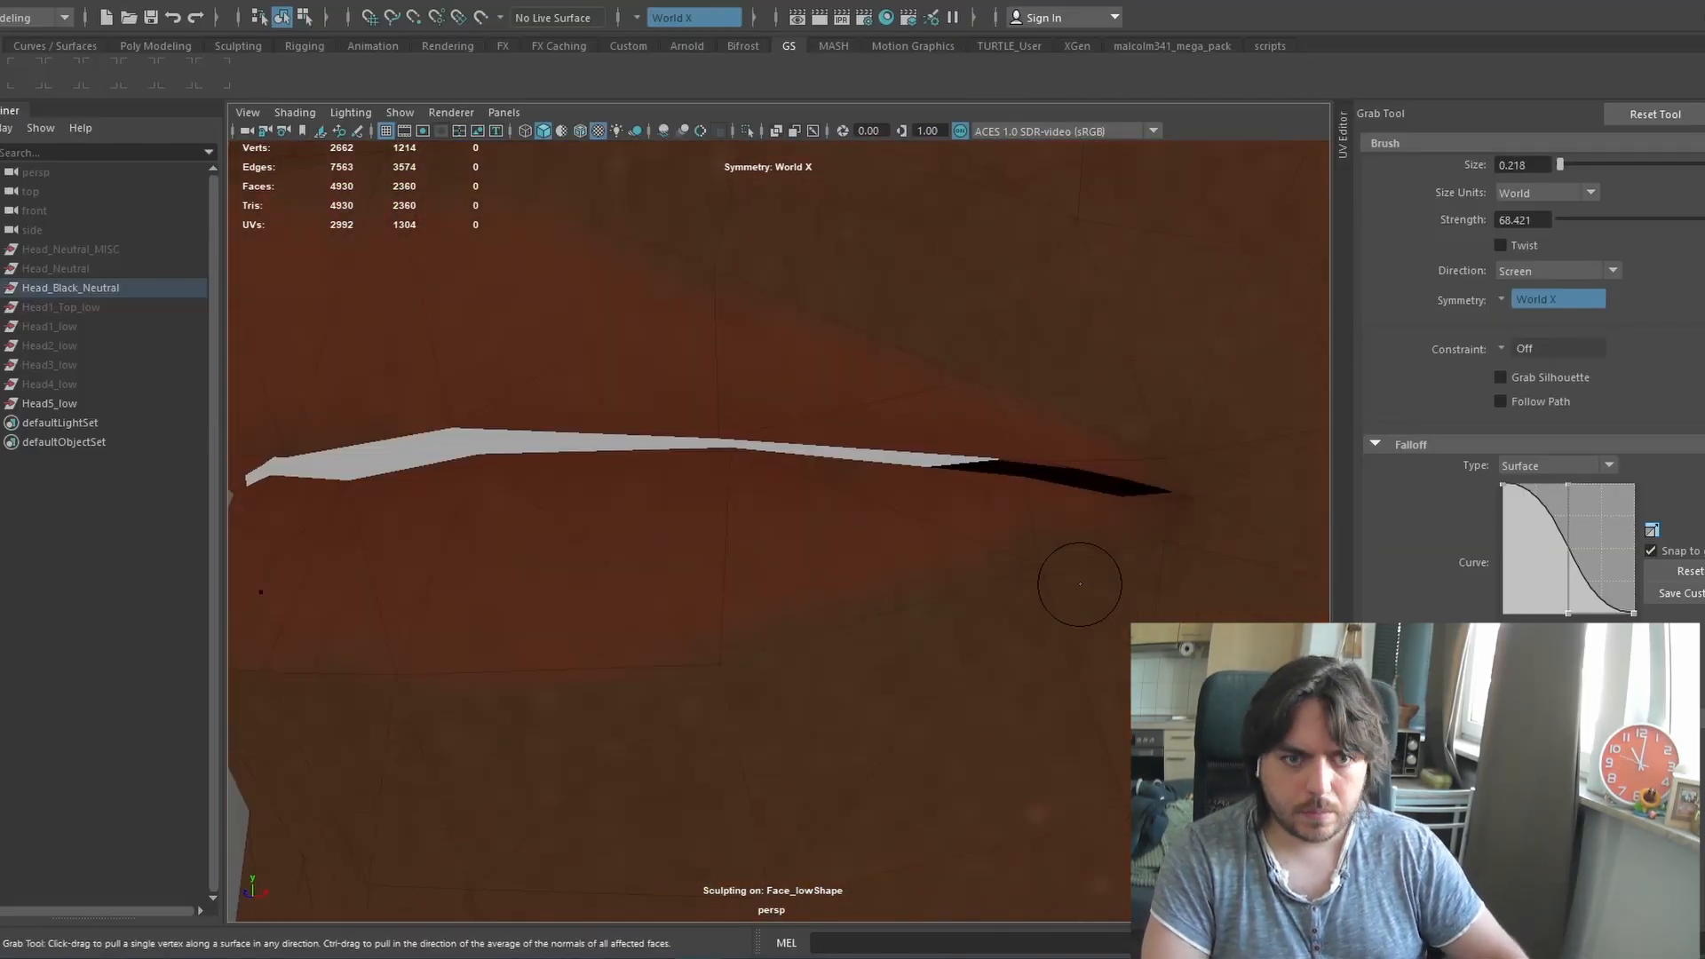
Close the gap between Head5's lips with the Grab Tool in Maya and switch to Marmoset Toolbag to check the mouth
alt+drag(1080, 583, 847, 392)
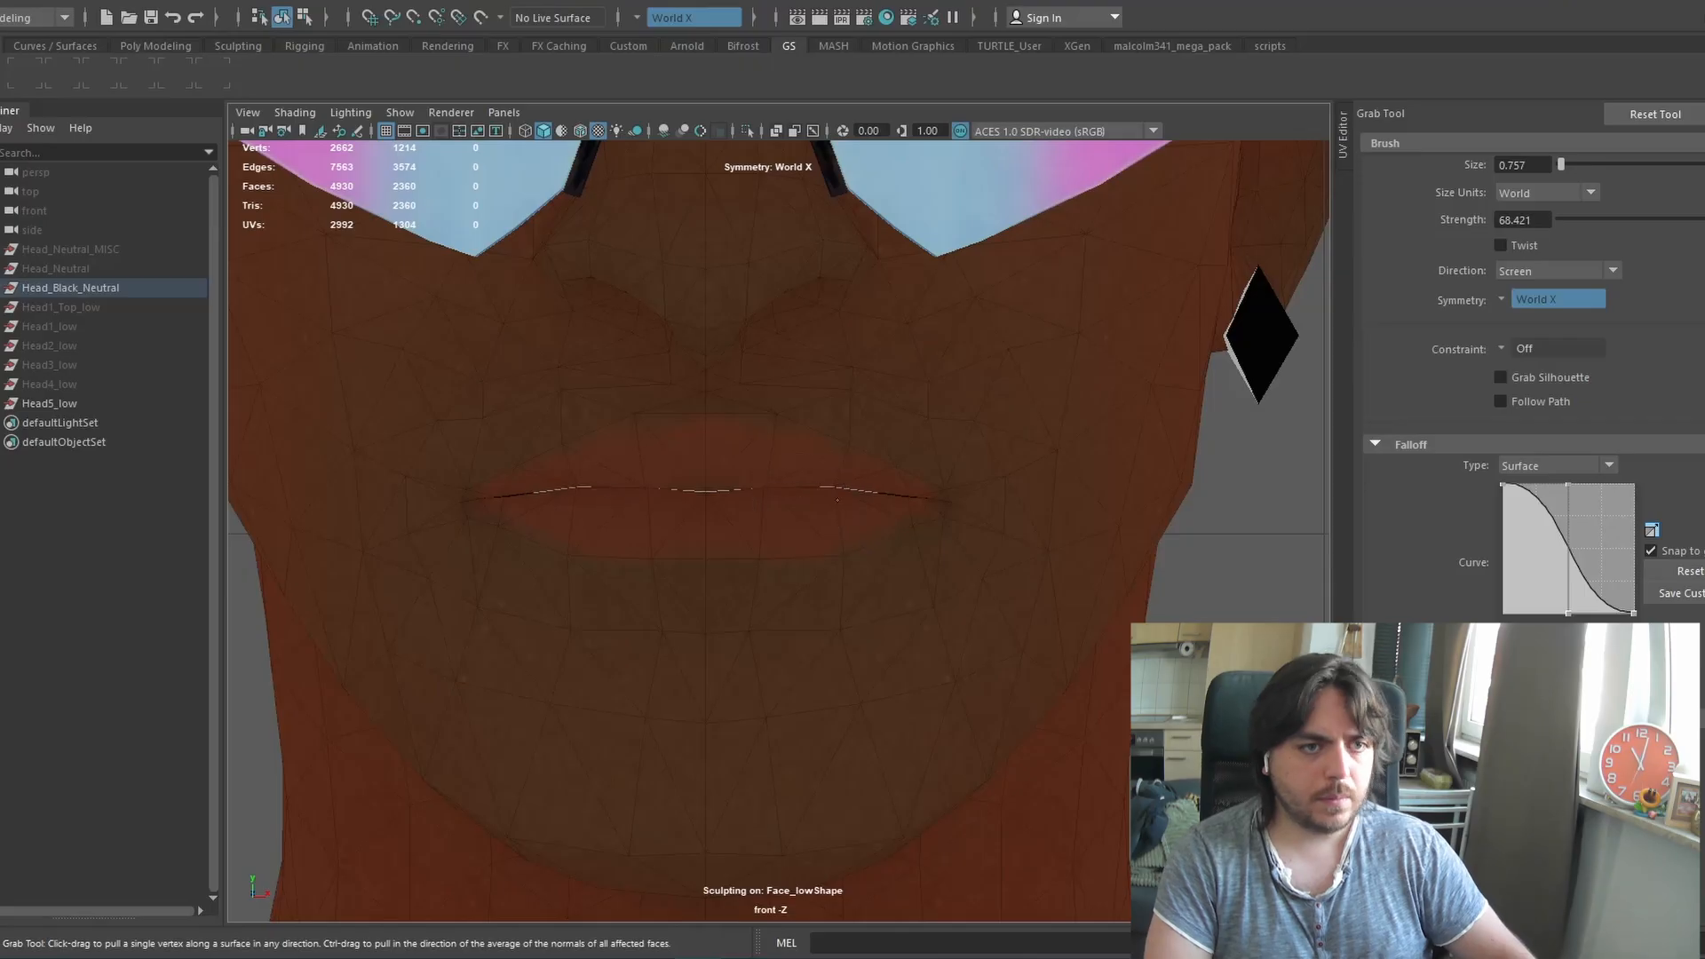
key(alt+Tab)
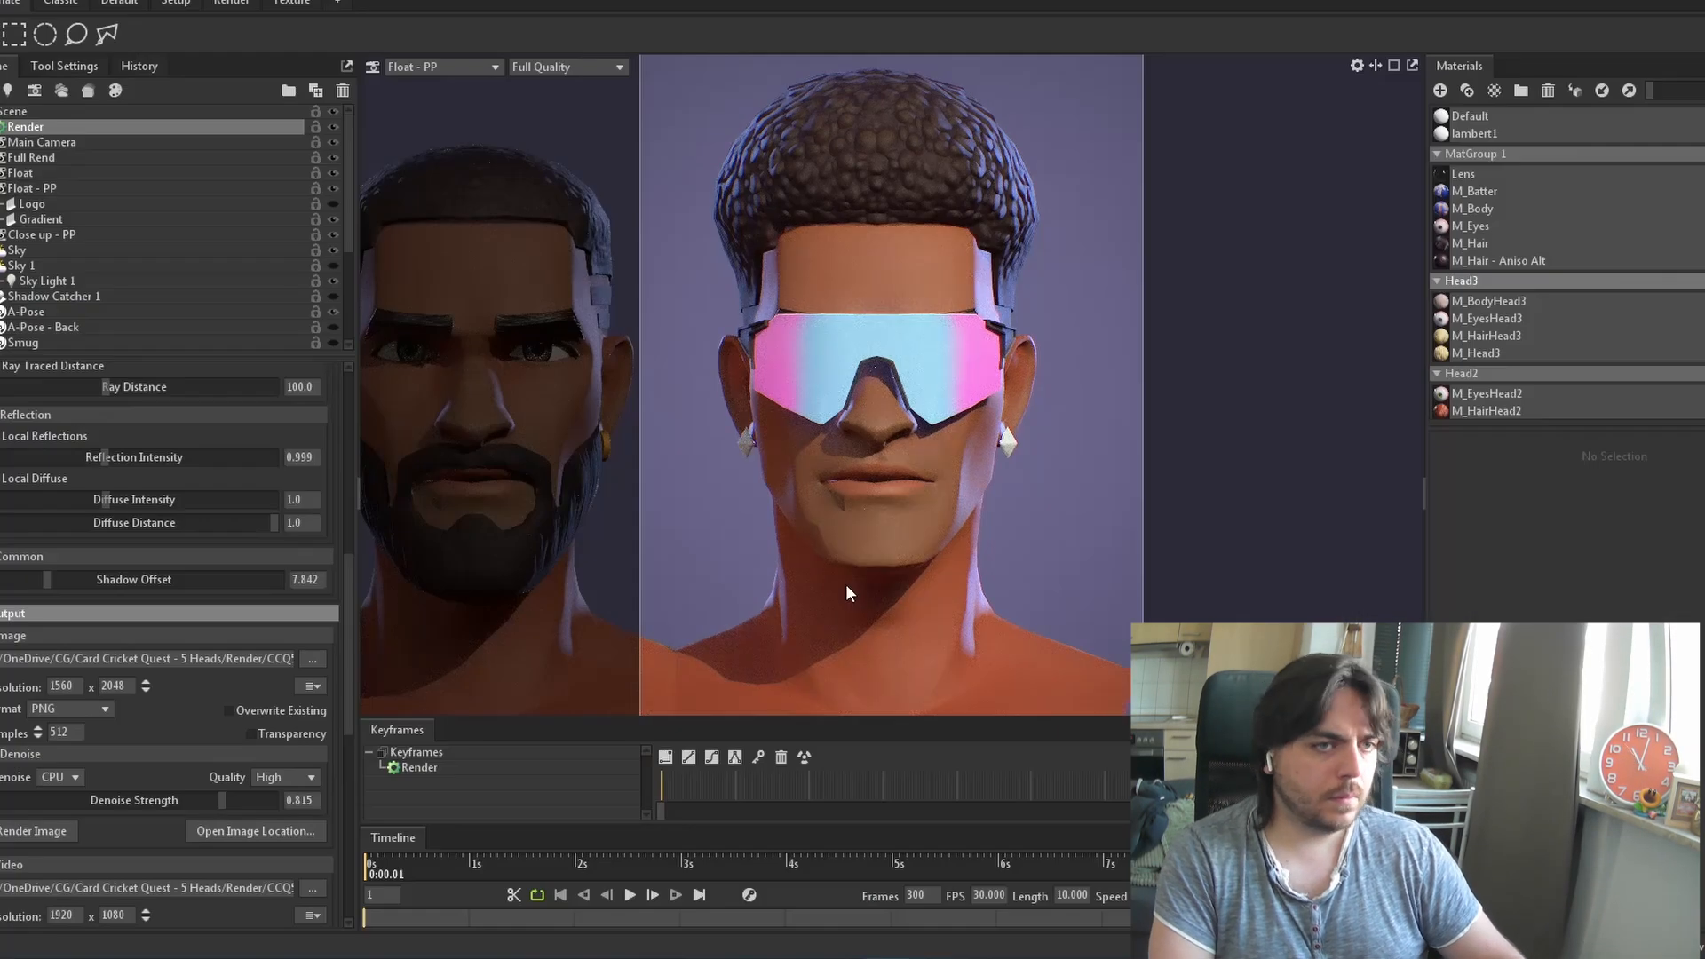
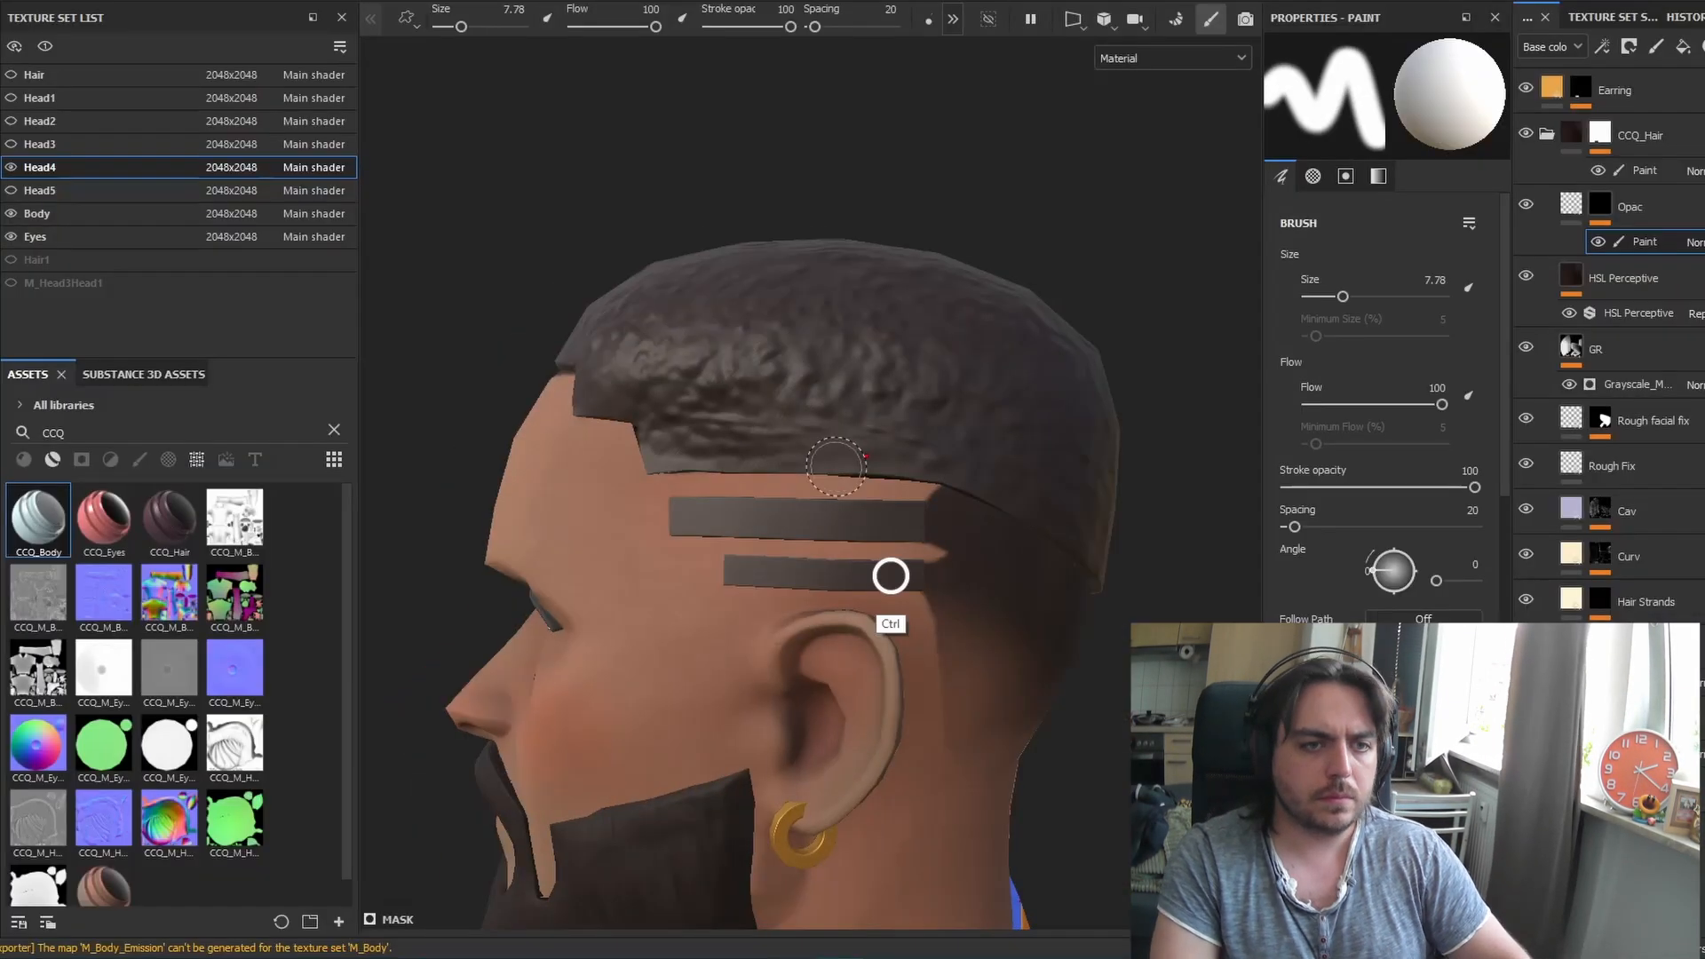
Reduce the brush to 4.97, apply pen pressure to its flow and paint Head4's Opac mask around the shaved stripes above the ear
ctrl+right_drag(891, 576, 836, 575)
alt+drag(891, 533, 1035, 525)
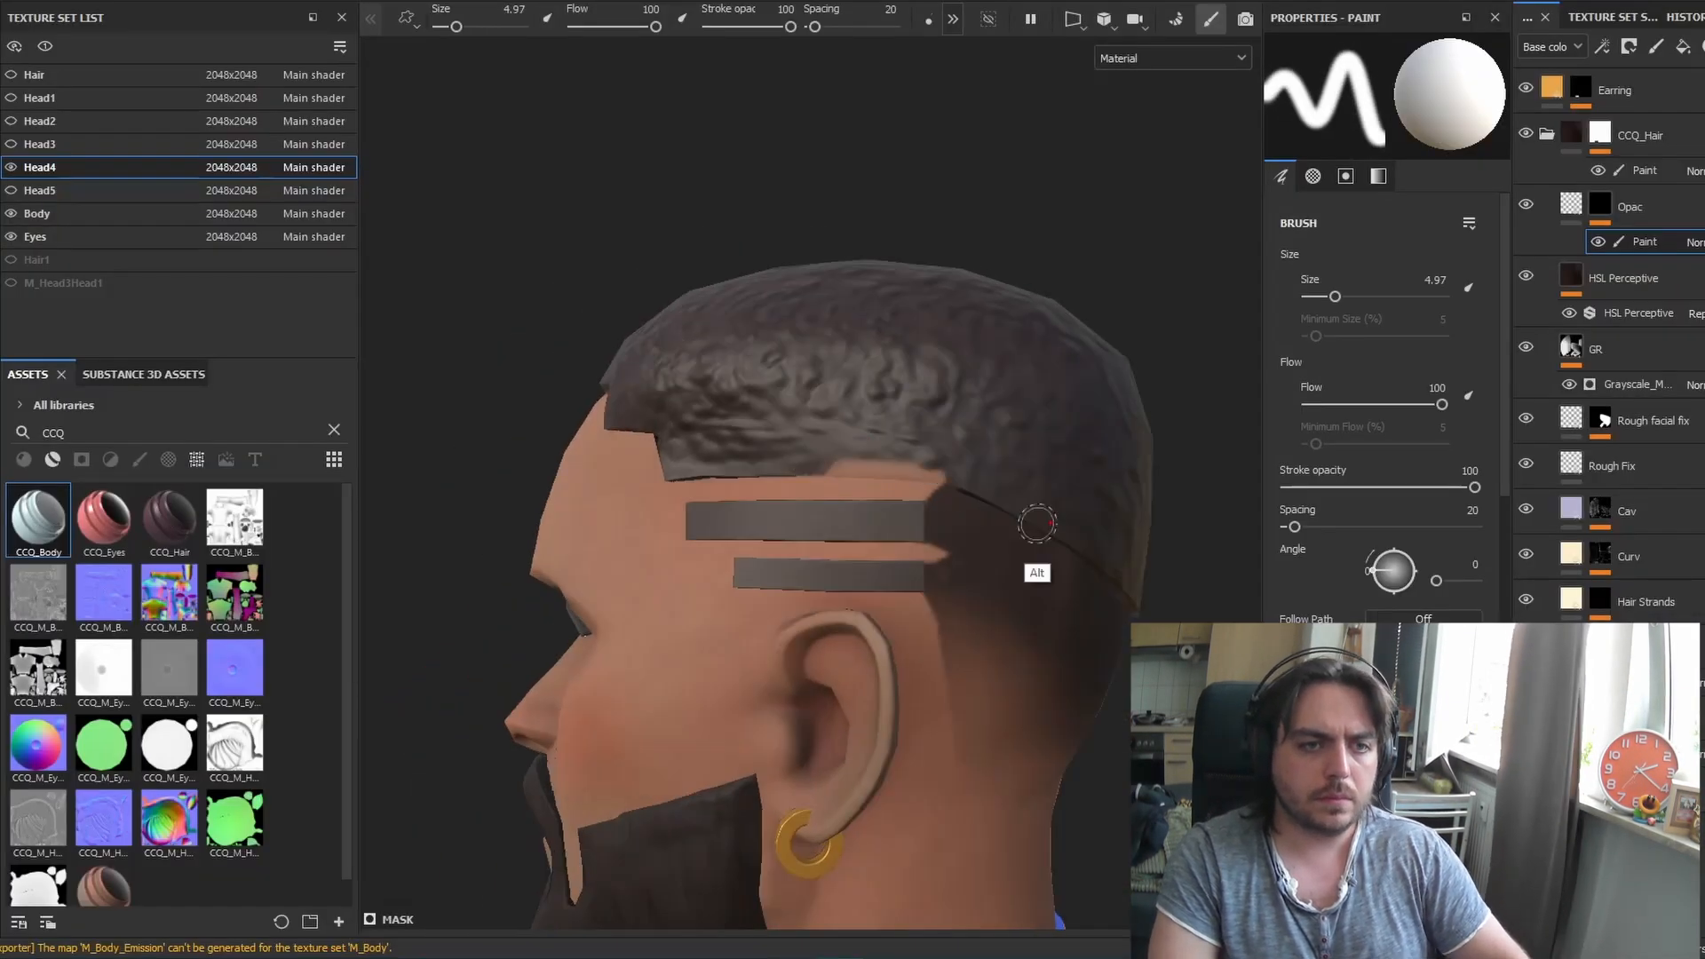
click(683, 17)
mouse_move(1137, 551)
alt+mouse_down()
mouse_move(968, 564)
mouse_move(1110, 551)
alt+mouse_up()
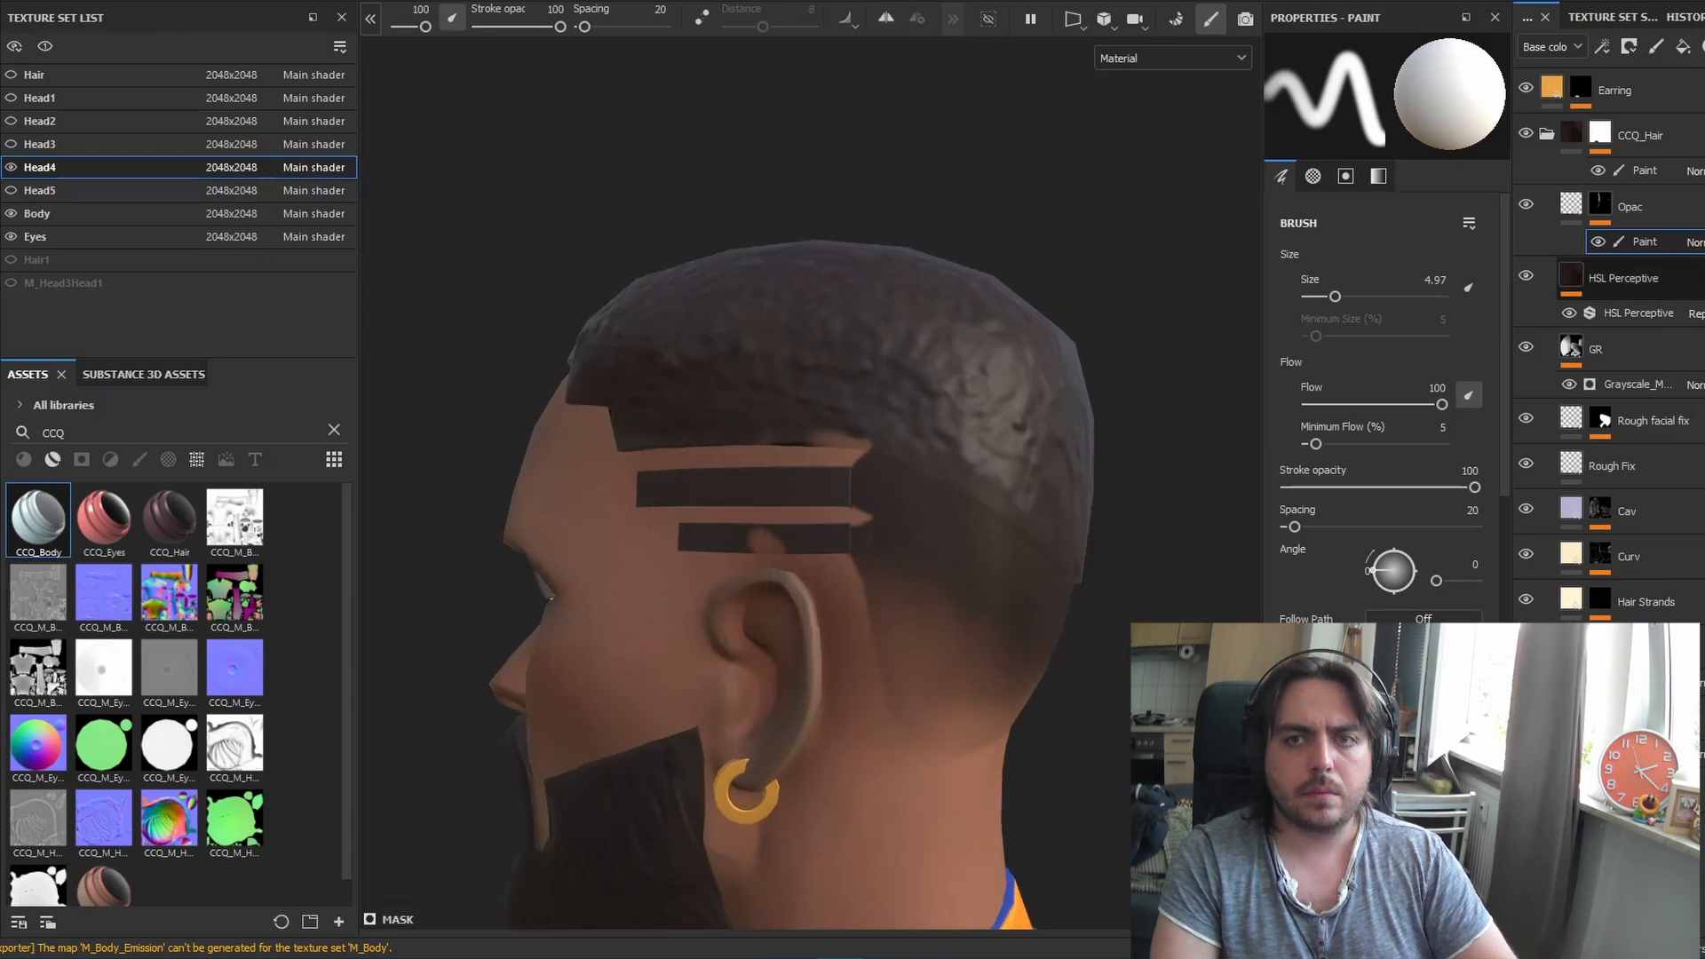
drag(866, 498, 818, 533)
alt+drag(1092, 528, 975, 524)
click(682, 18)
alt+drag(799, 462, 1004, 460)
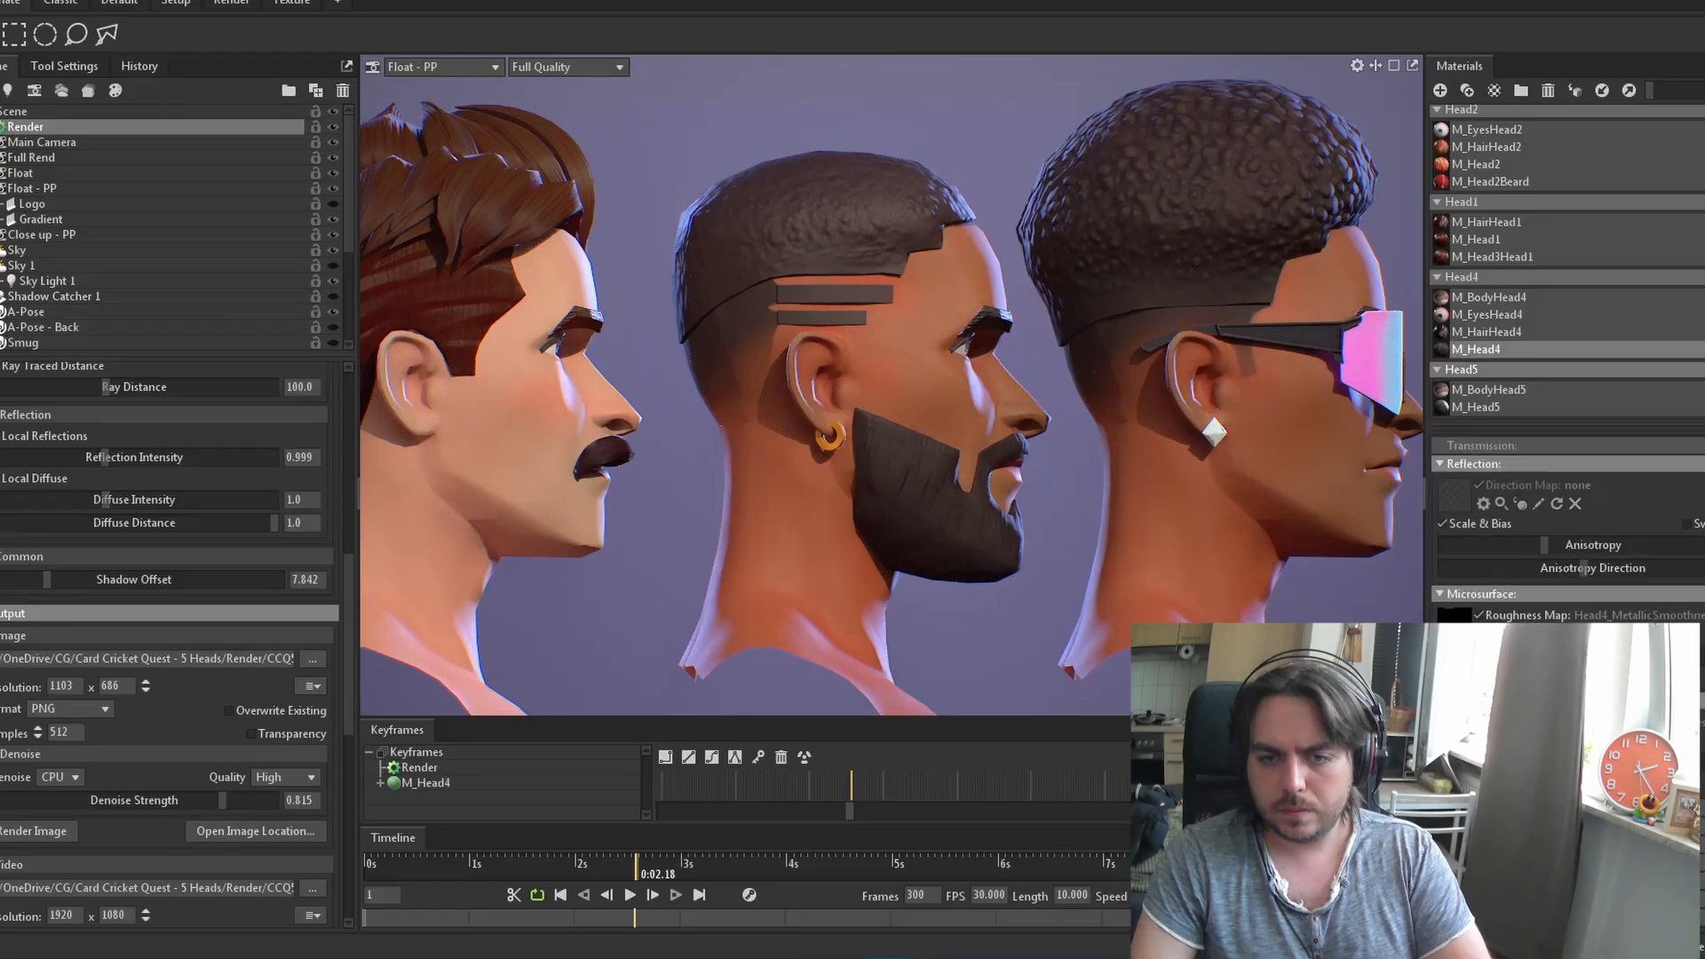
Rotate the turntable in Marmoset Toolbag to examine Head4's shaved stripes, then review the full lineup with the Float - PP camera selected
scroll(1568, 533, down, 3)
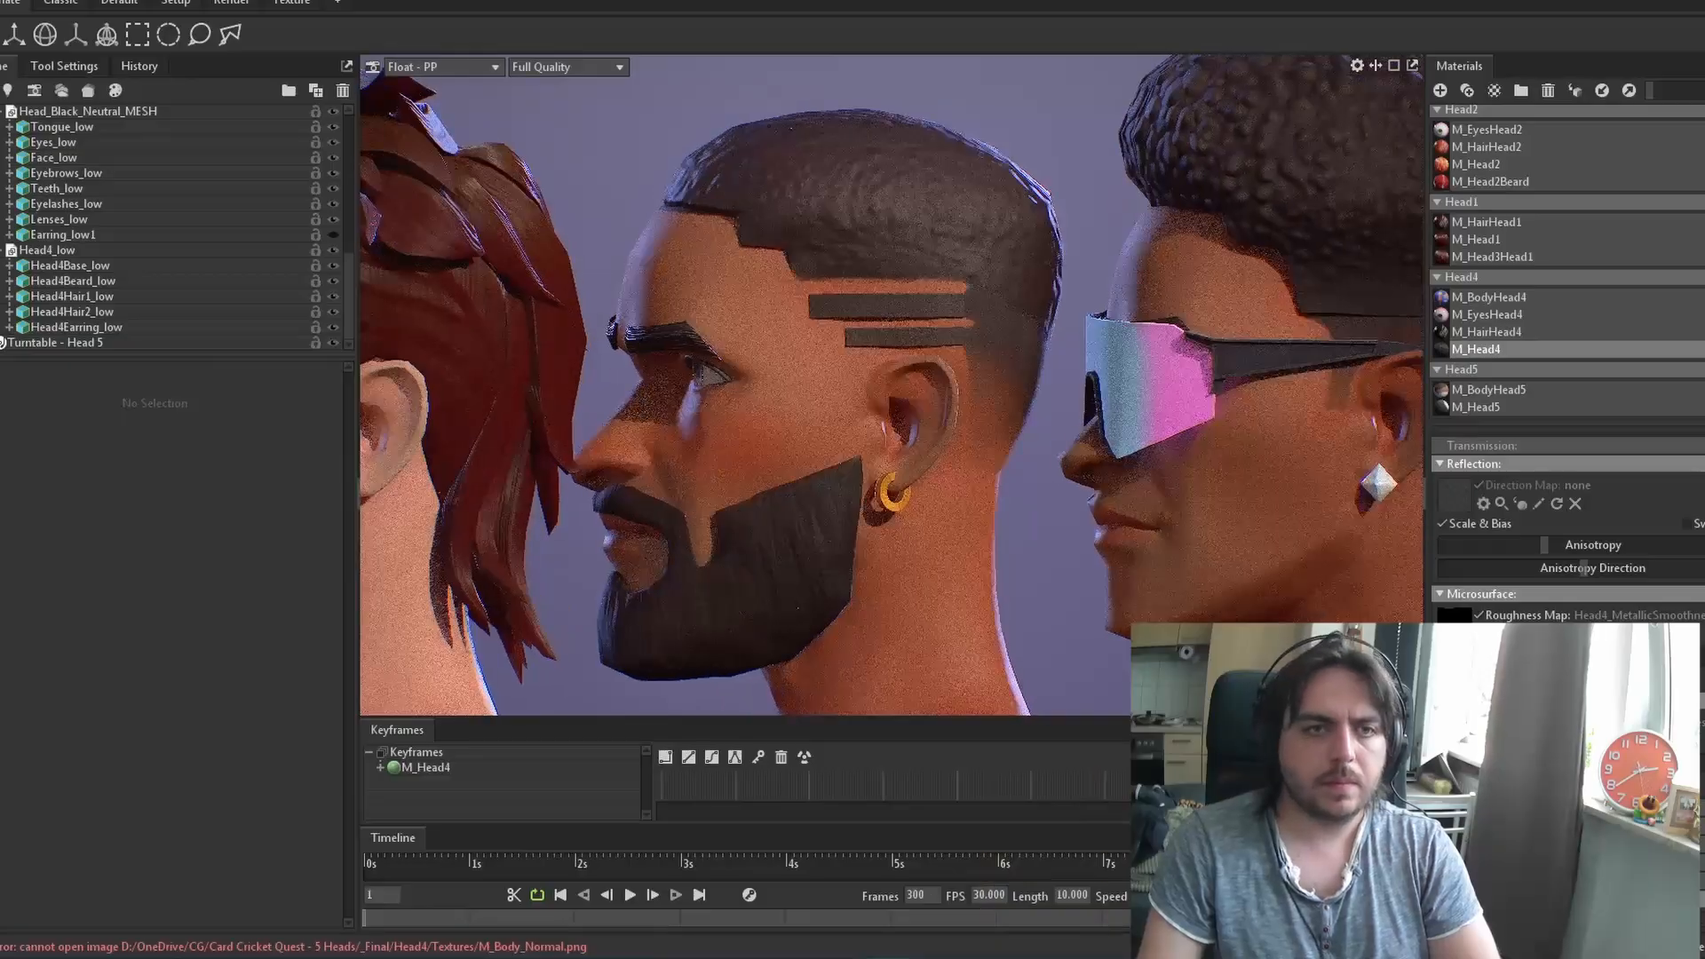
drag(1156, 866, 835, 826)
scroll(1566, 524, up, 5)
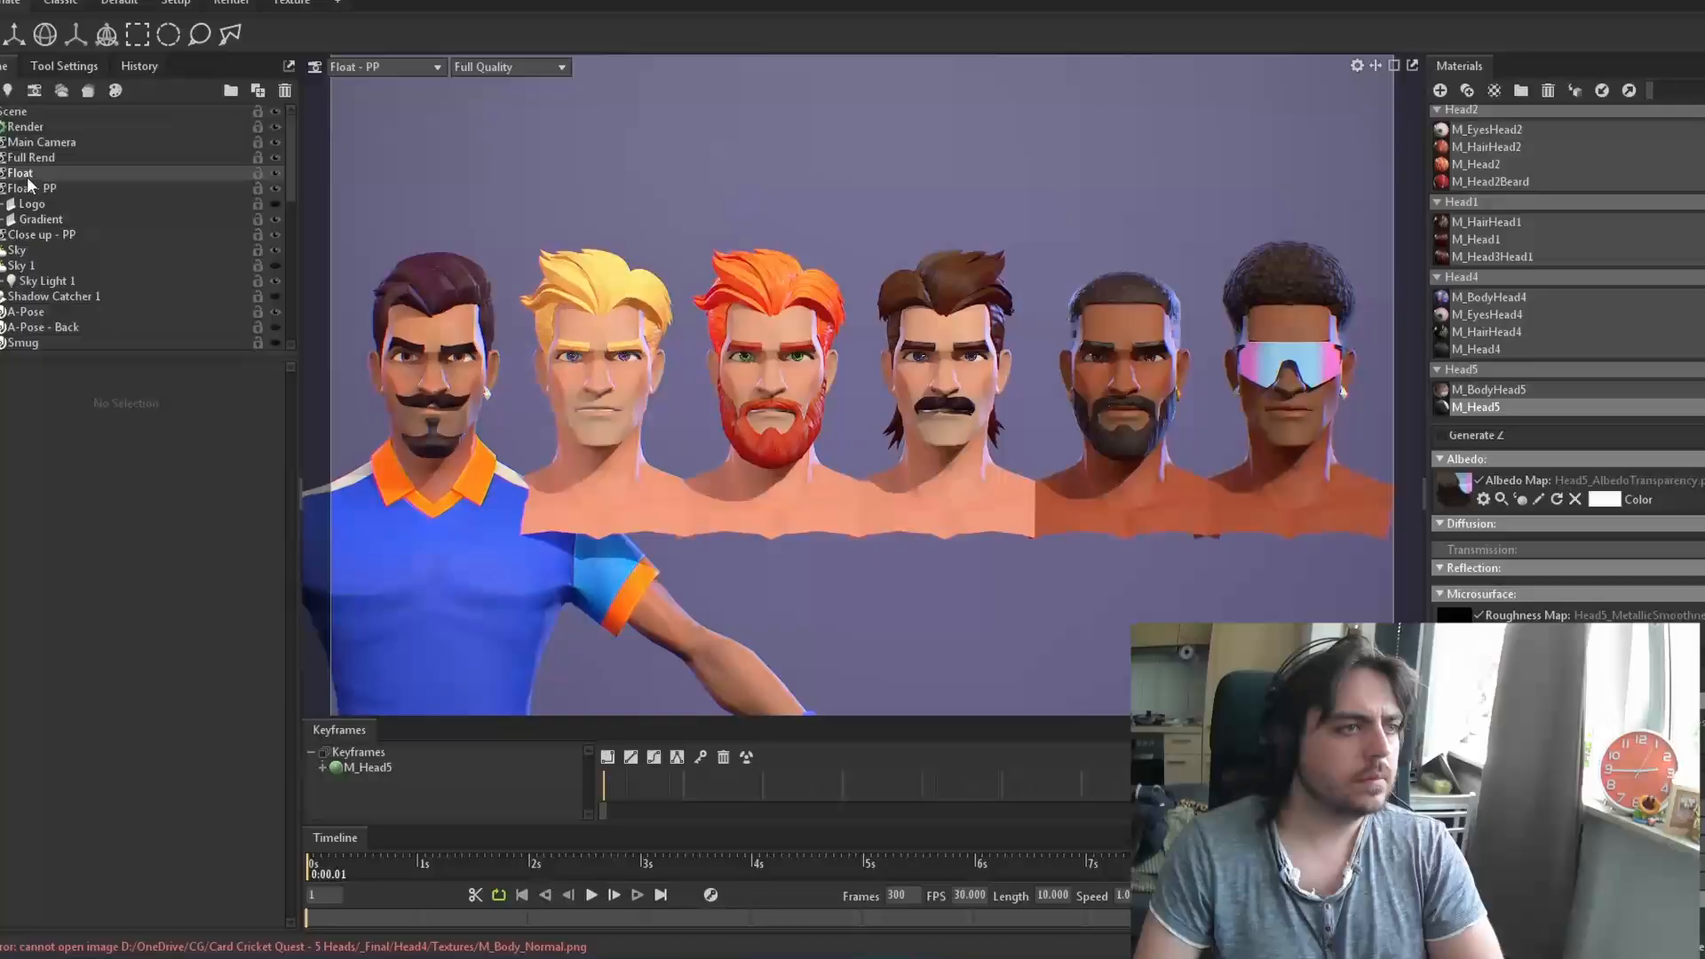
click(29, 187)
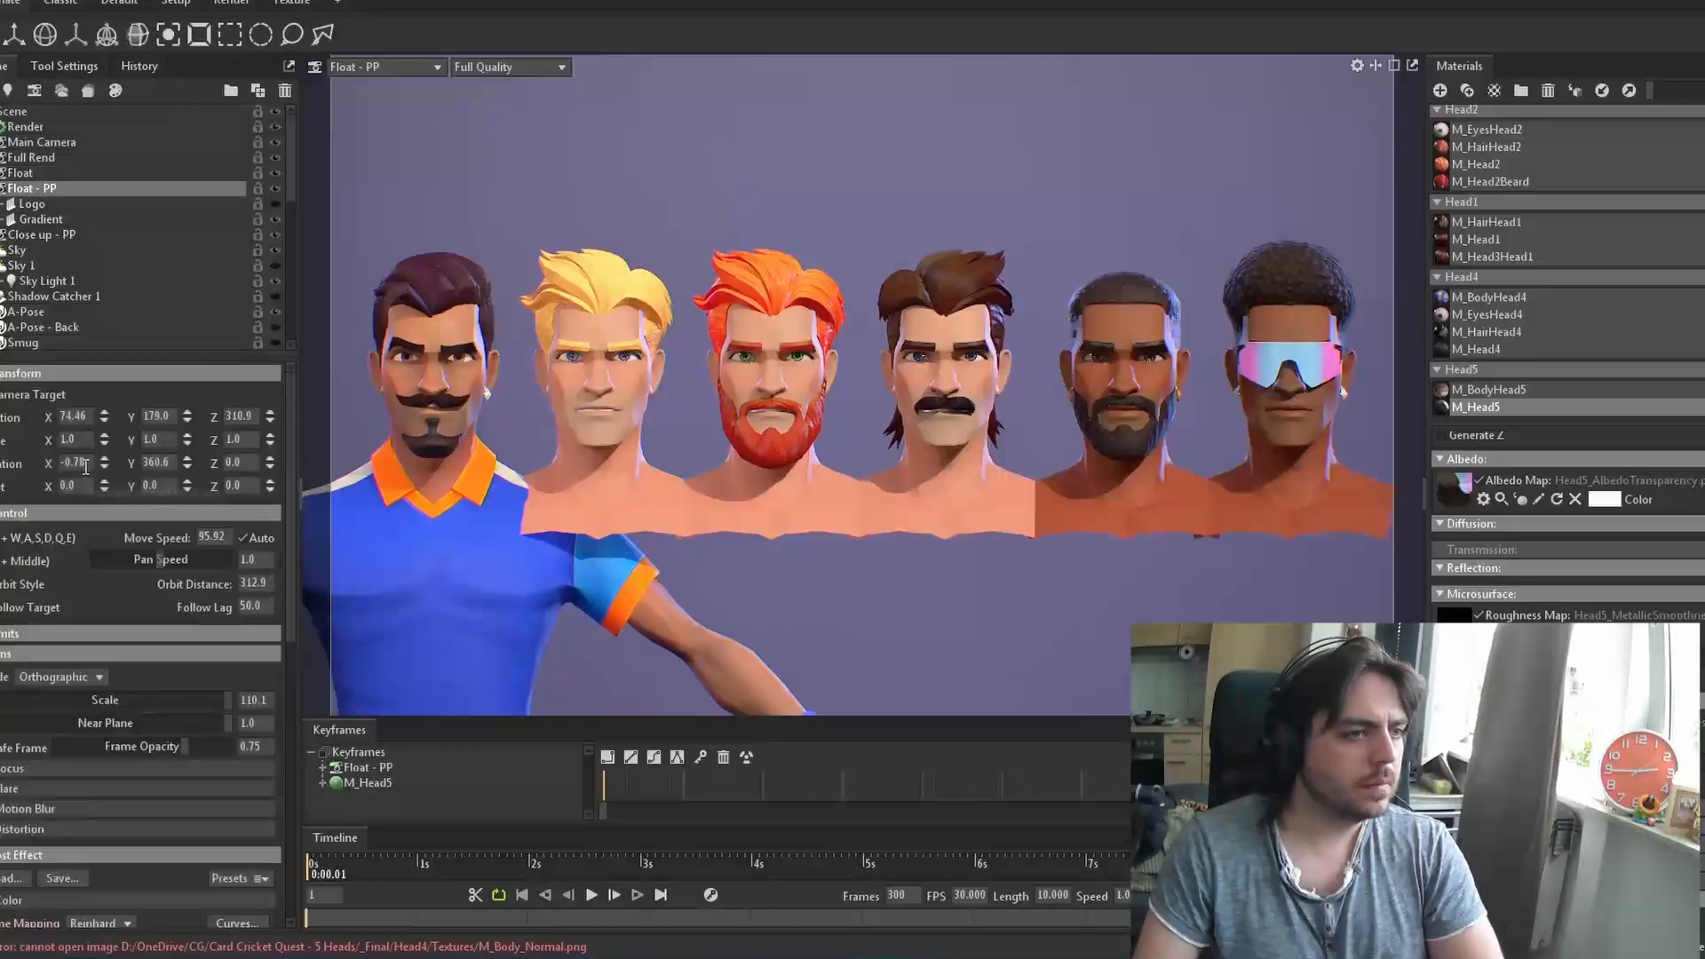
drag(325, 868, 248, 886)
drag(426, 863, 876, 834)
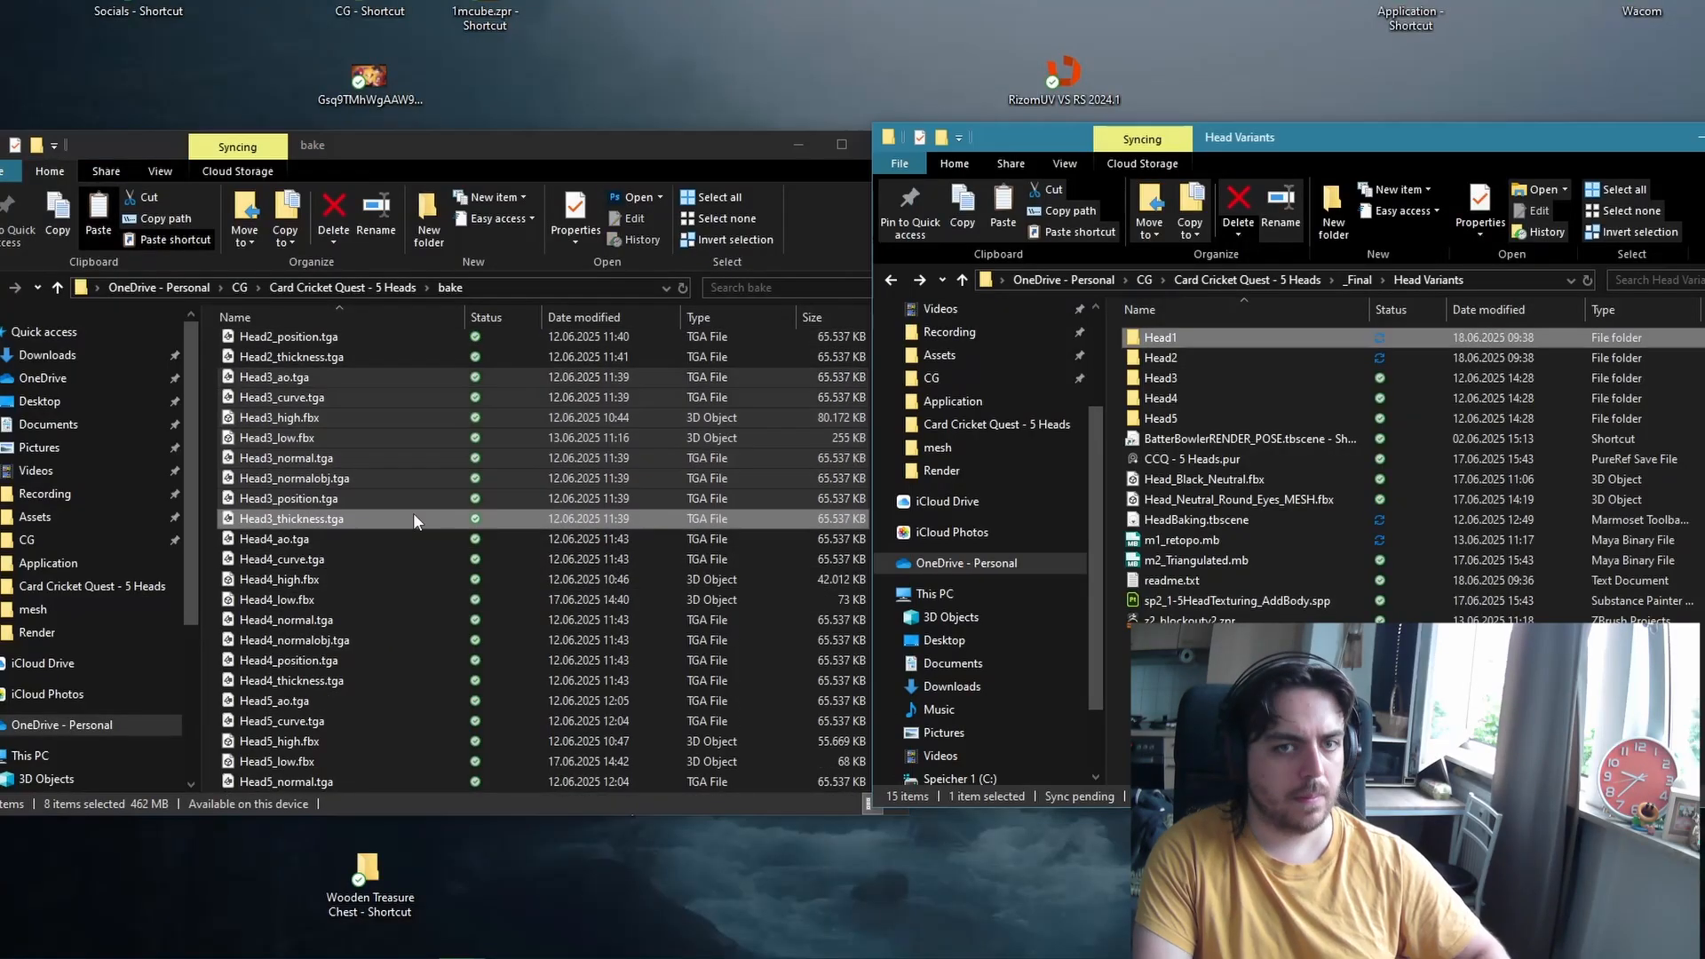
Copy the Head4 bake files, from Head4_ao.tga to Head4_thickness.tga, into the Head4 folder of Head Variants
shift+click(308, 620)
drag(307, 620, 1169, 398)
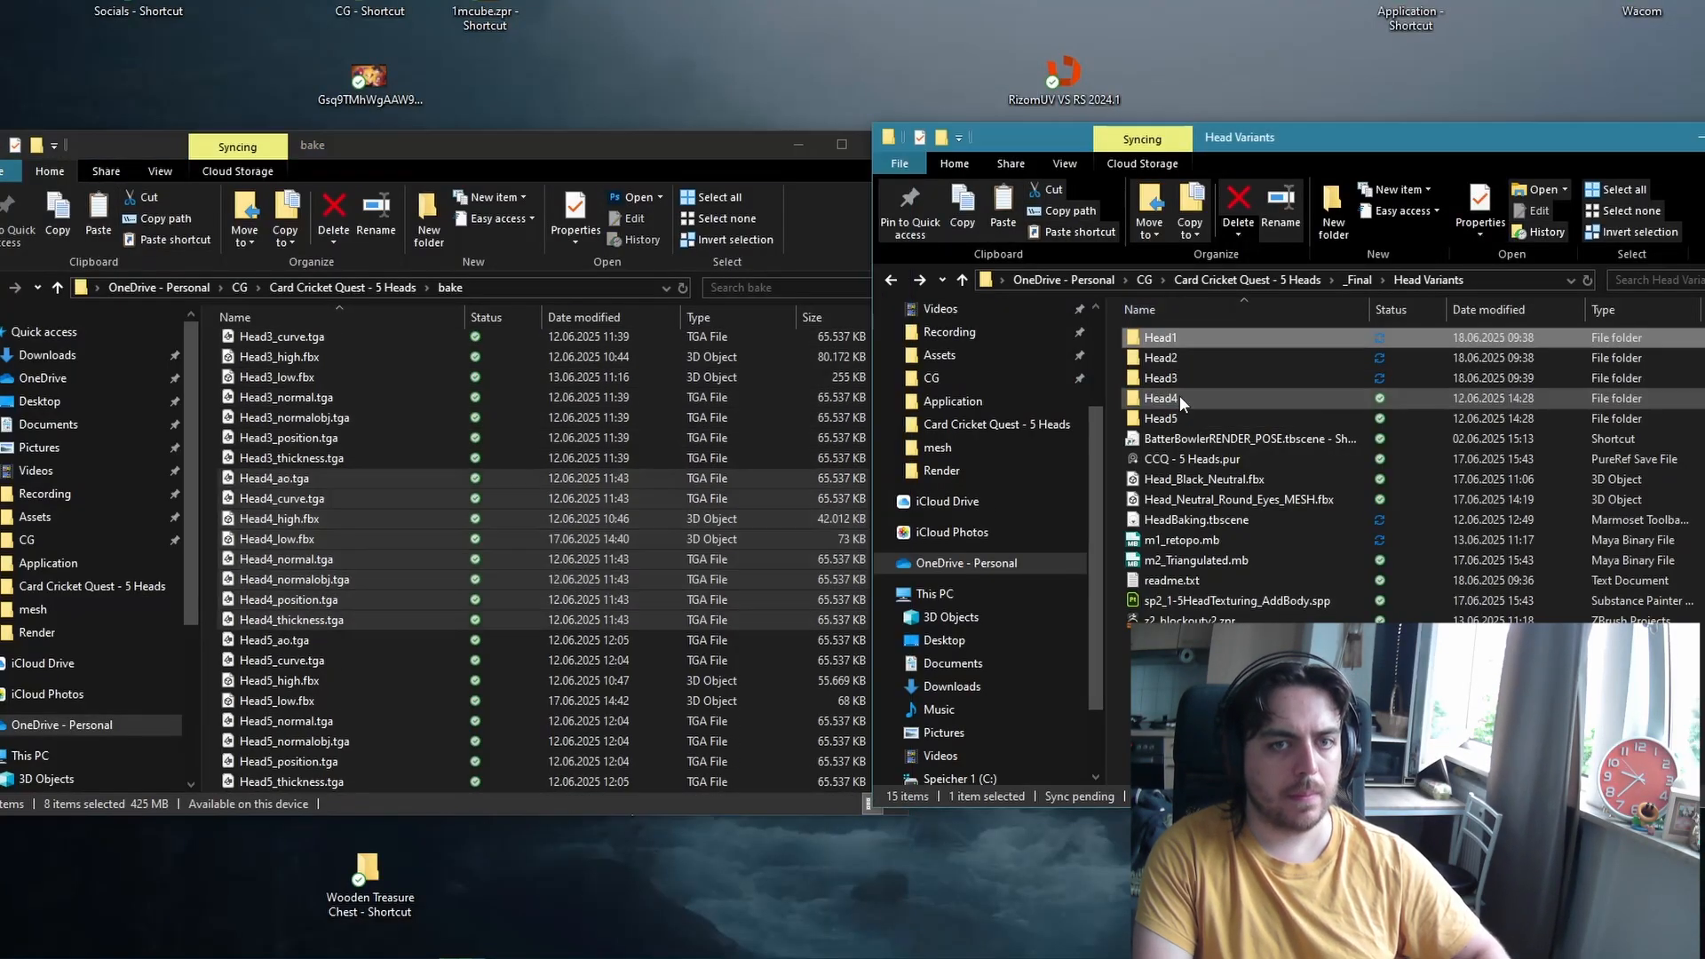
click(382, 458)
click(285, 480)
shift+click(302, 620)
ctrl+drag(302, 620, 1174, 398)
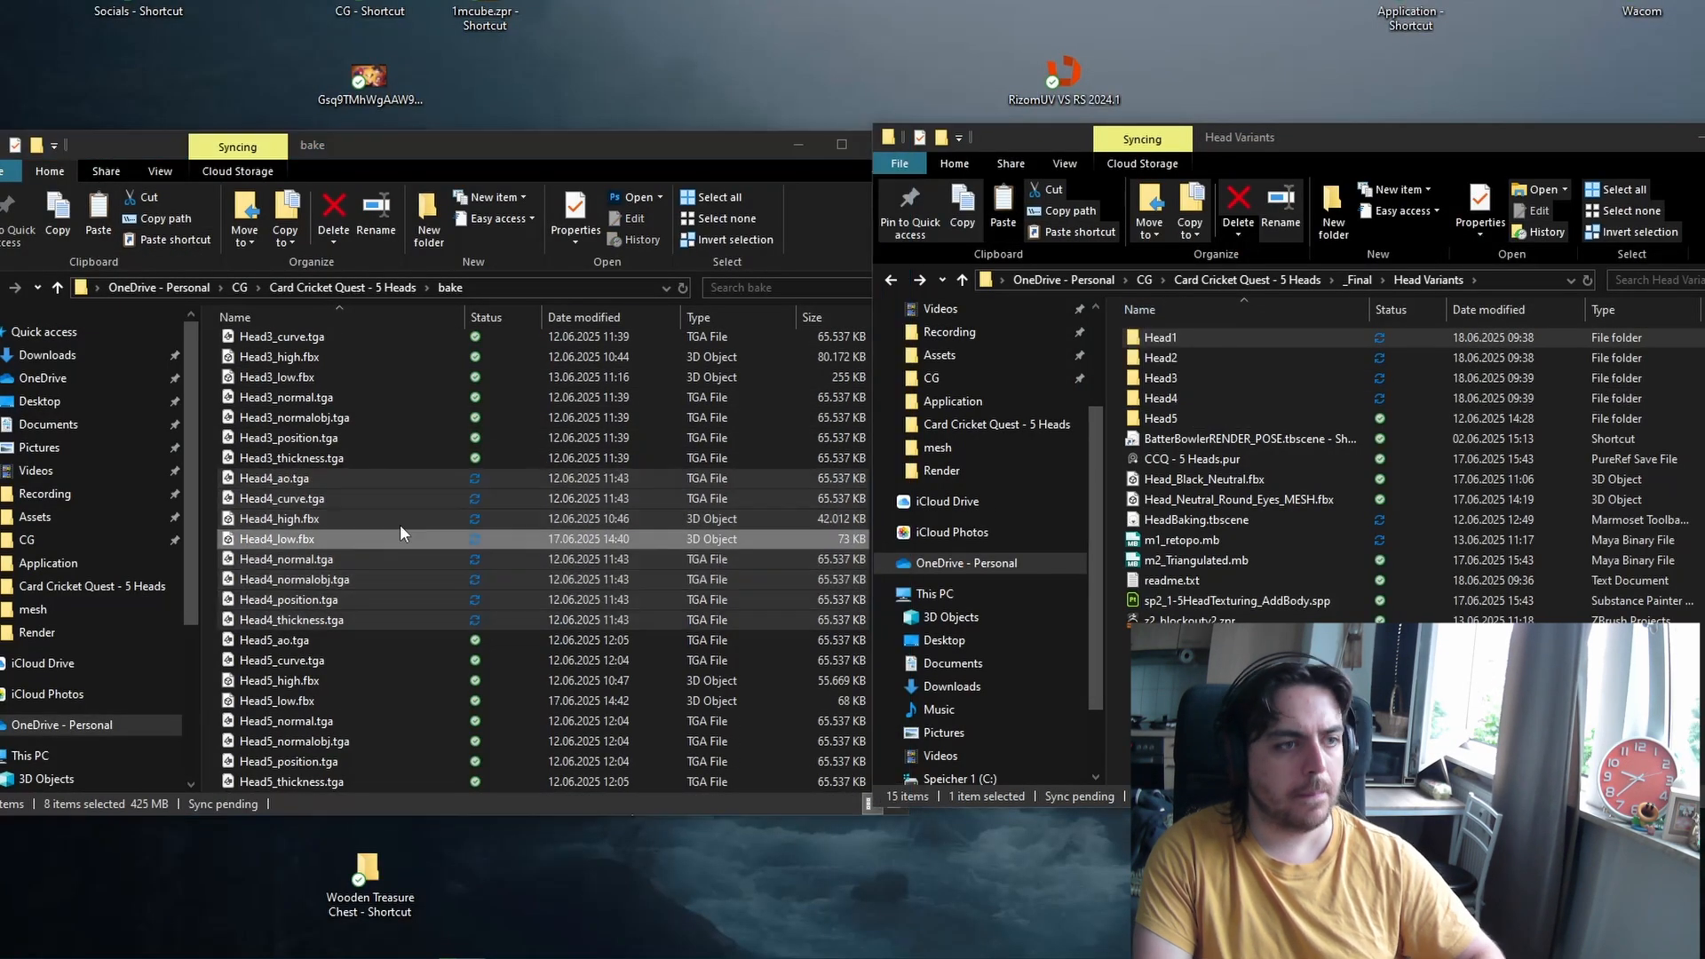
Copy the Head5 bake files, from Head5_ao.tga to Head5_thickness.tga, into the Head5 folder of Head Variants
click(285, 640)
shift+click(302, 782)
ctrl+drag(302, 782, 1160, 418)
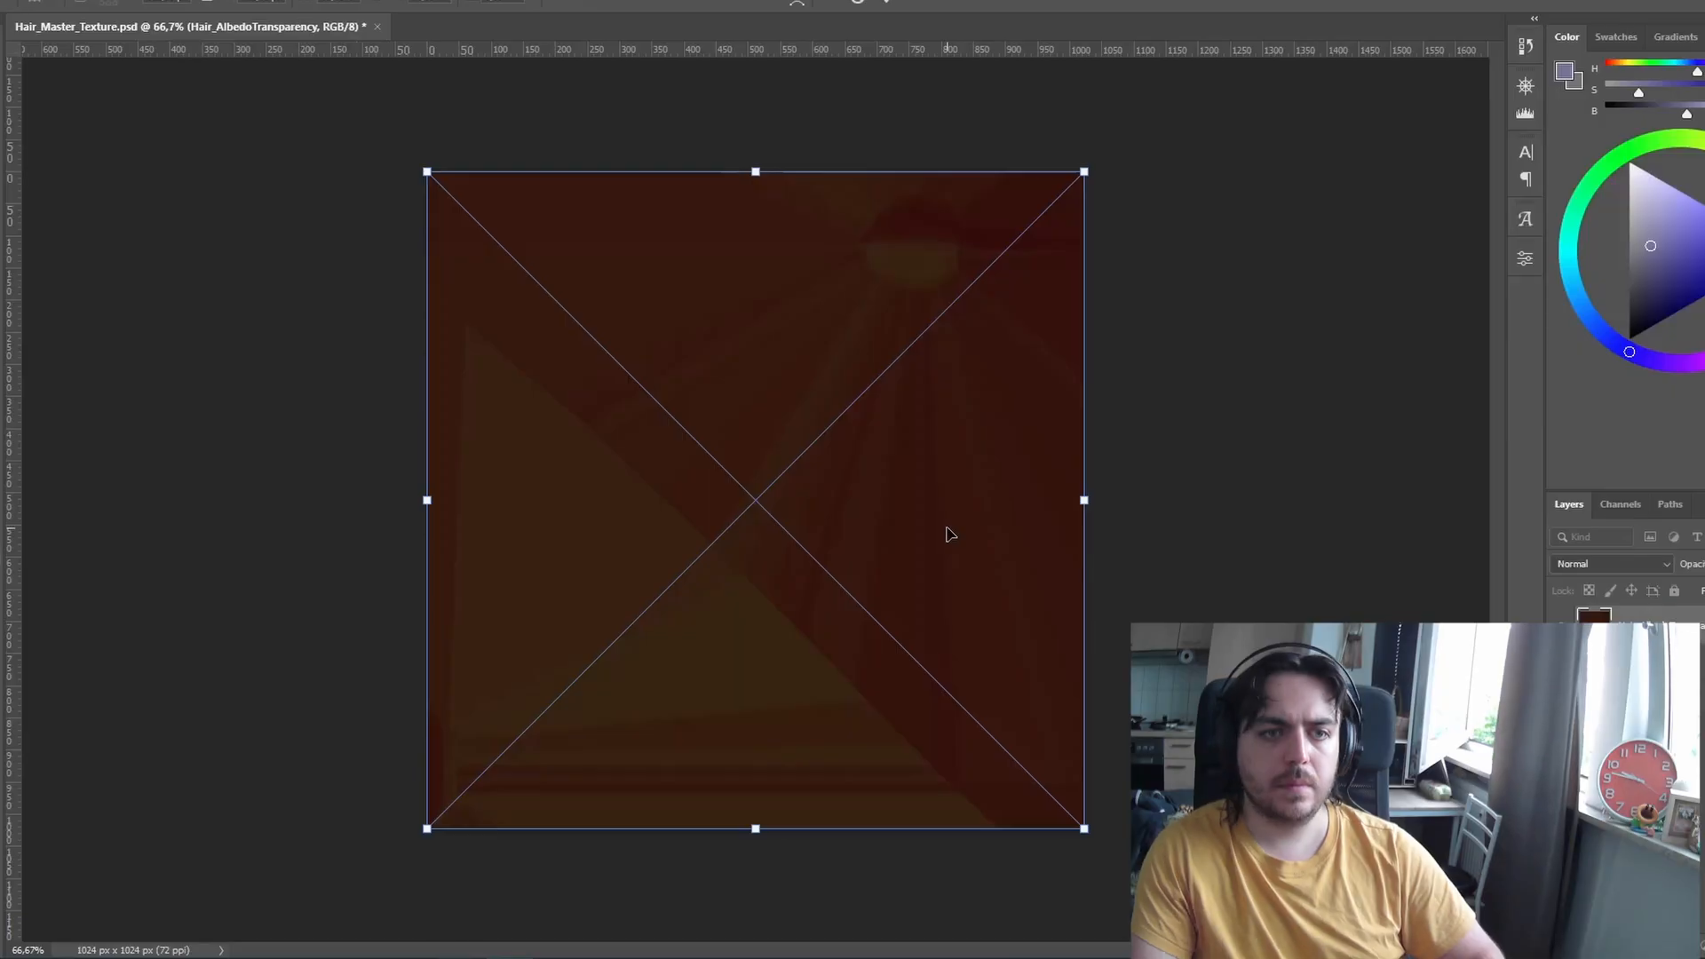
Enlarge the layer list of Hair_Master_Texture.psd in Photoshop and move the head normal-map layers below the other maps
drag(1612, 492, 1618, 326)
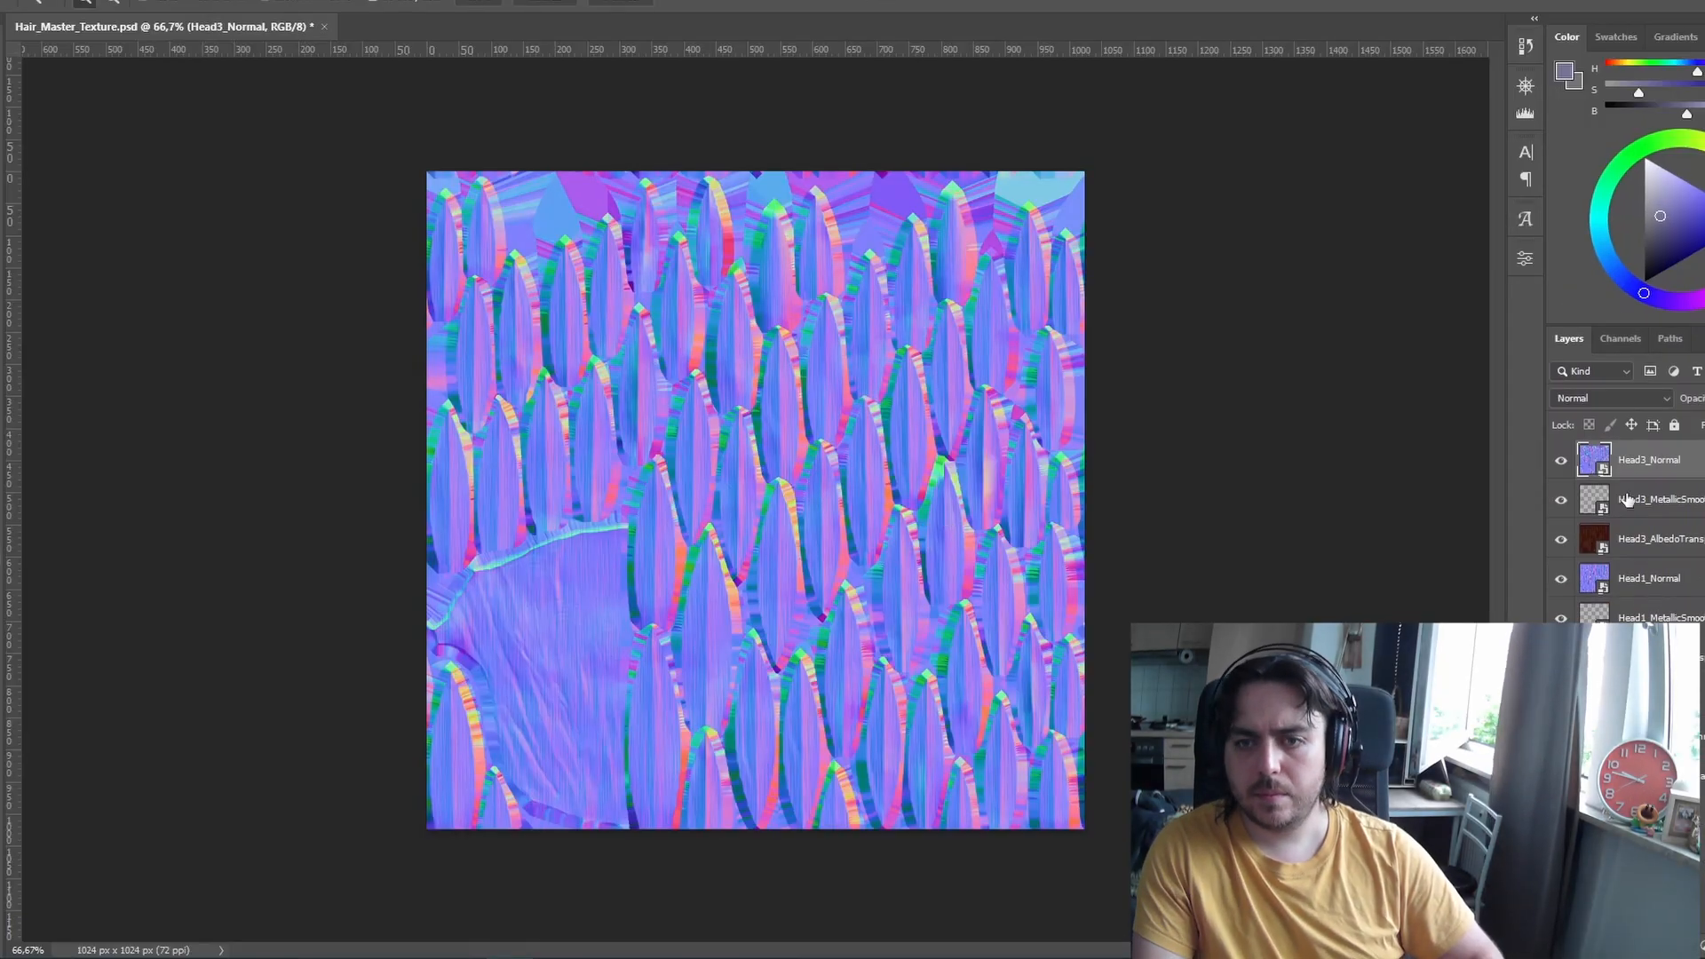
drag(1647, 584, 1648, 715)
click(1647, 697)
Hide the upper metallic-smoothness and albedo layers and toggle the lower layers to view the Hair_Normal map
drag(1560, 460, 1561, 657)
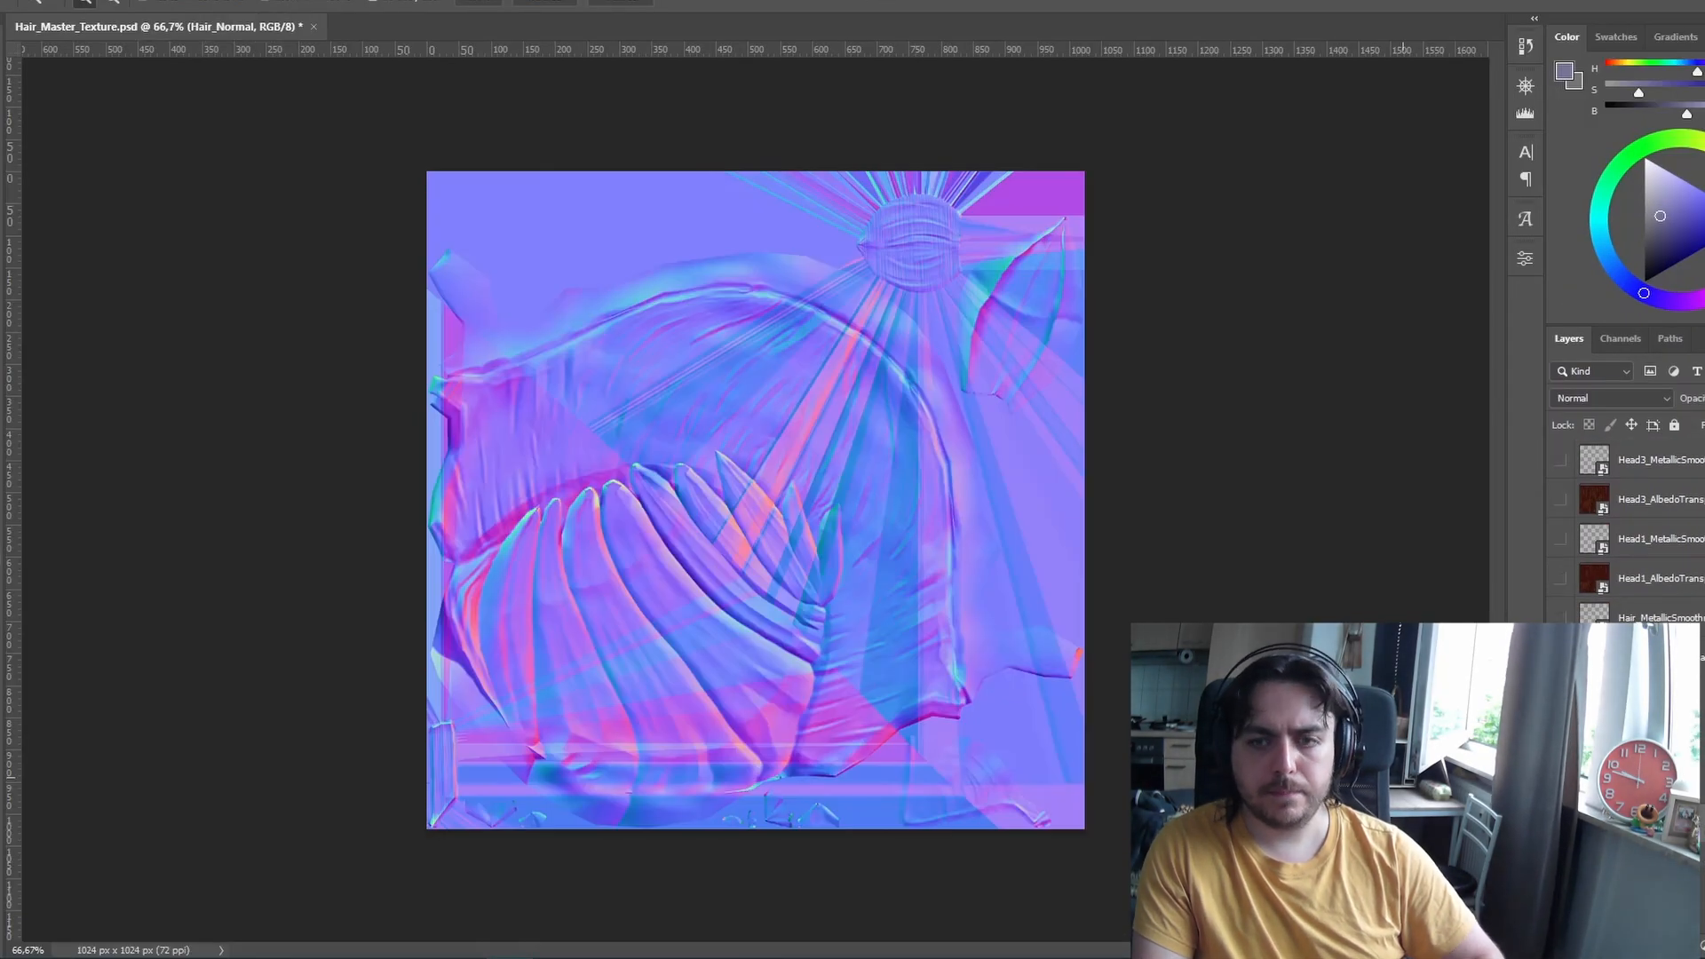
click(1561, 697)
click(1560, 737)
click(1560, 736)
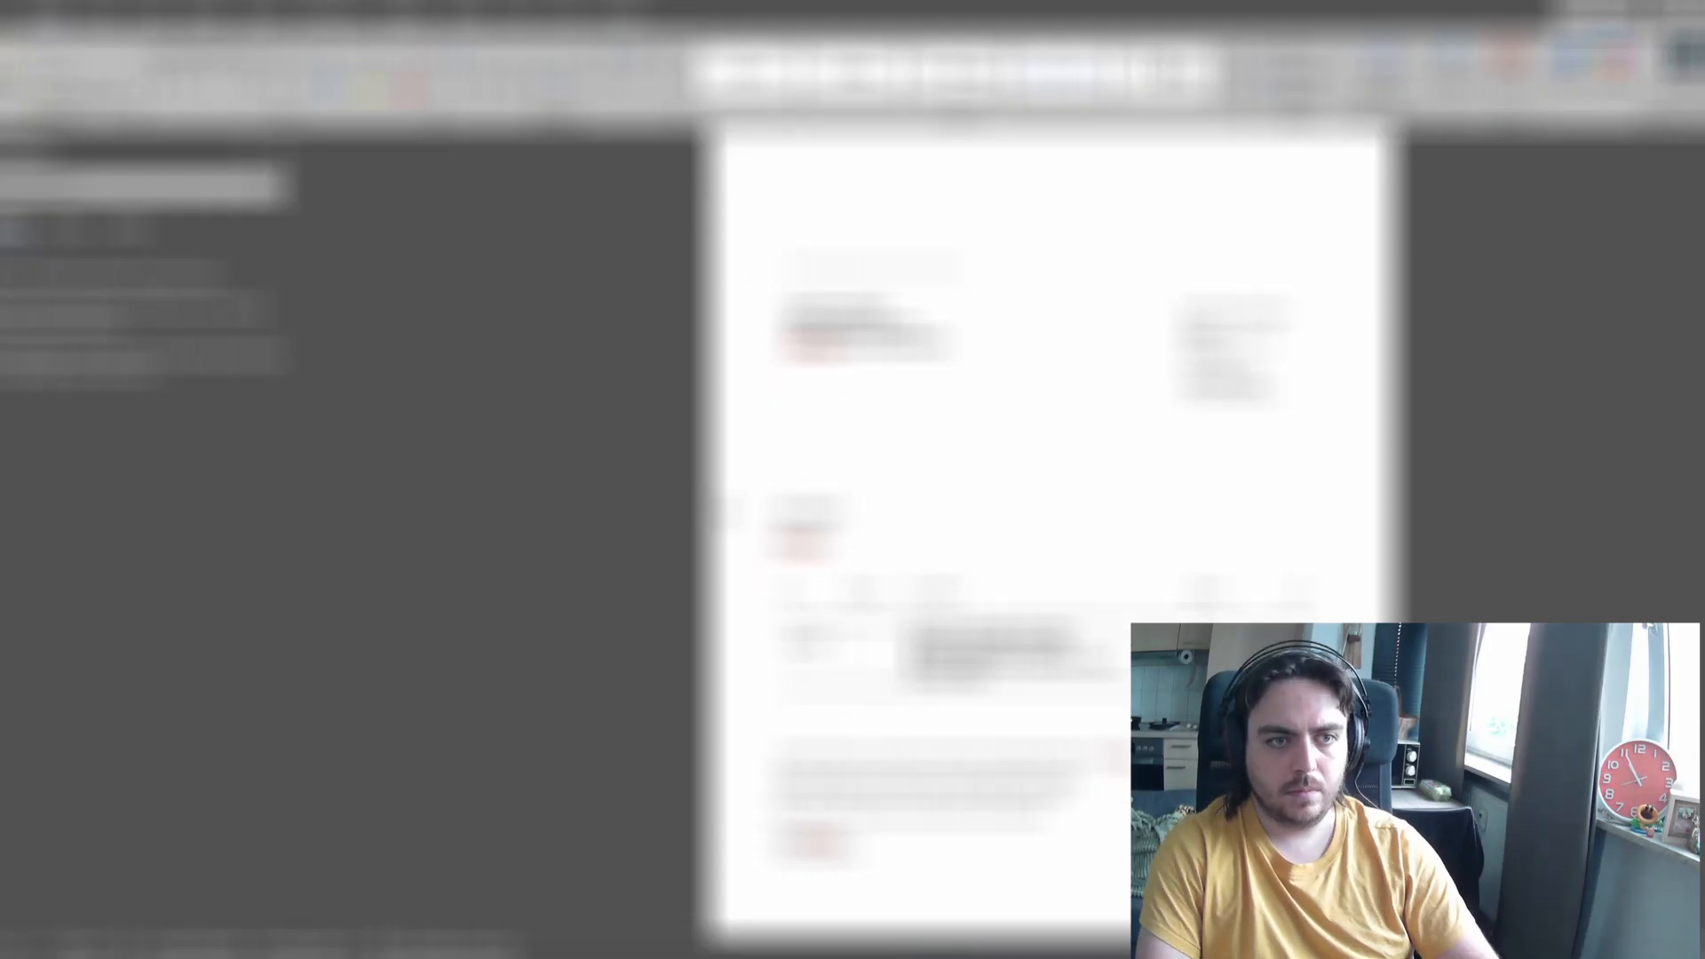
scroll(1013, 560, down, 1)
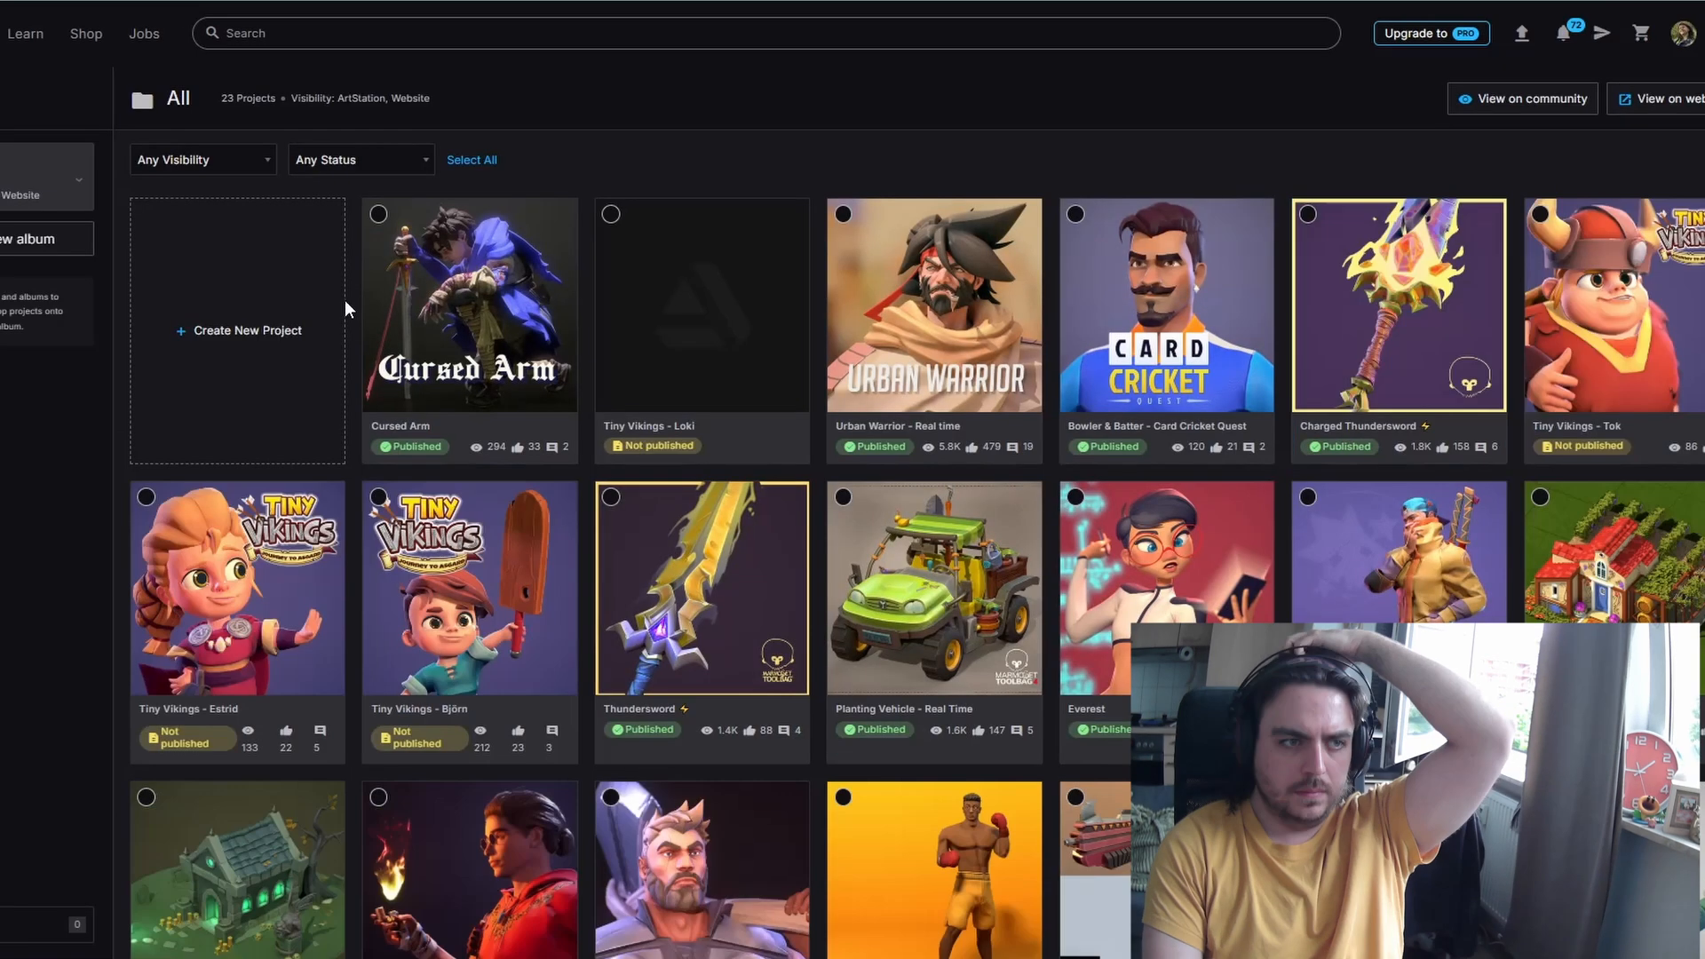
click(344, 301)
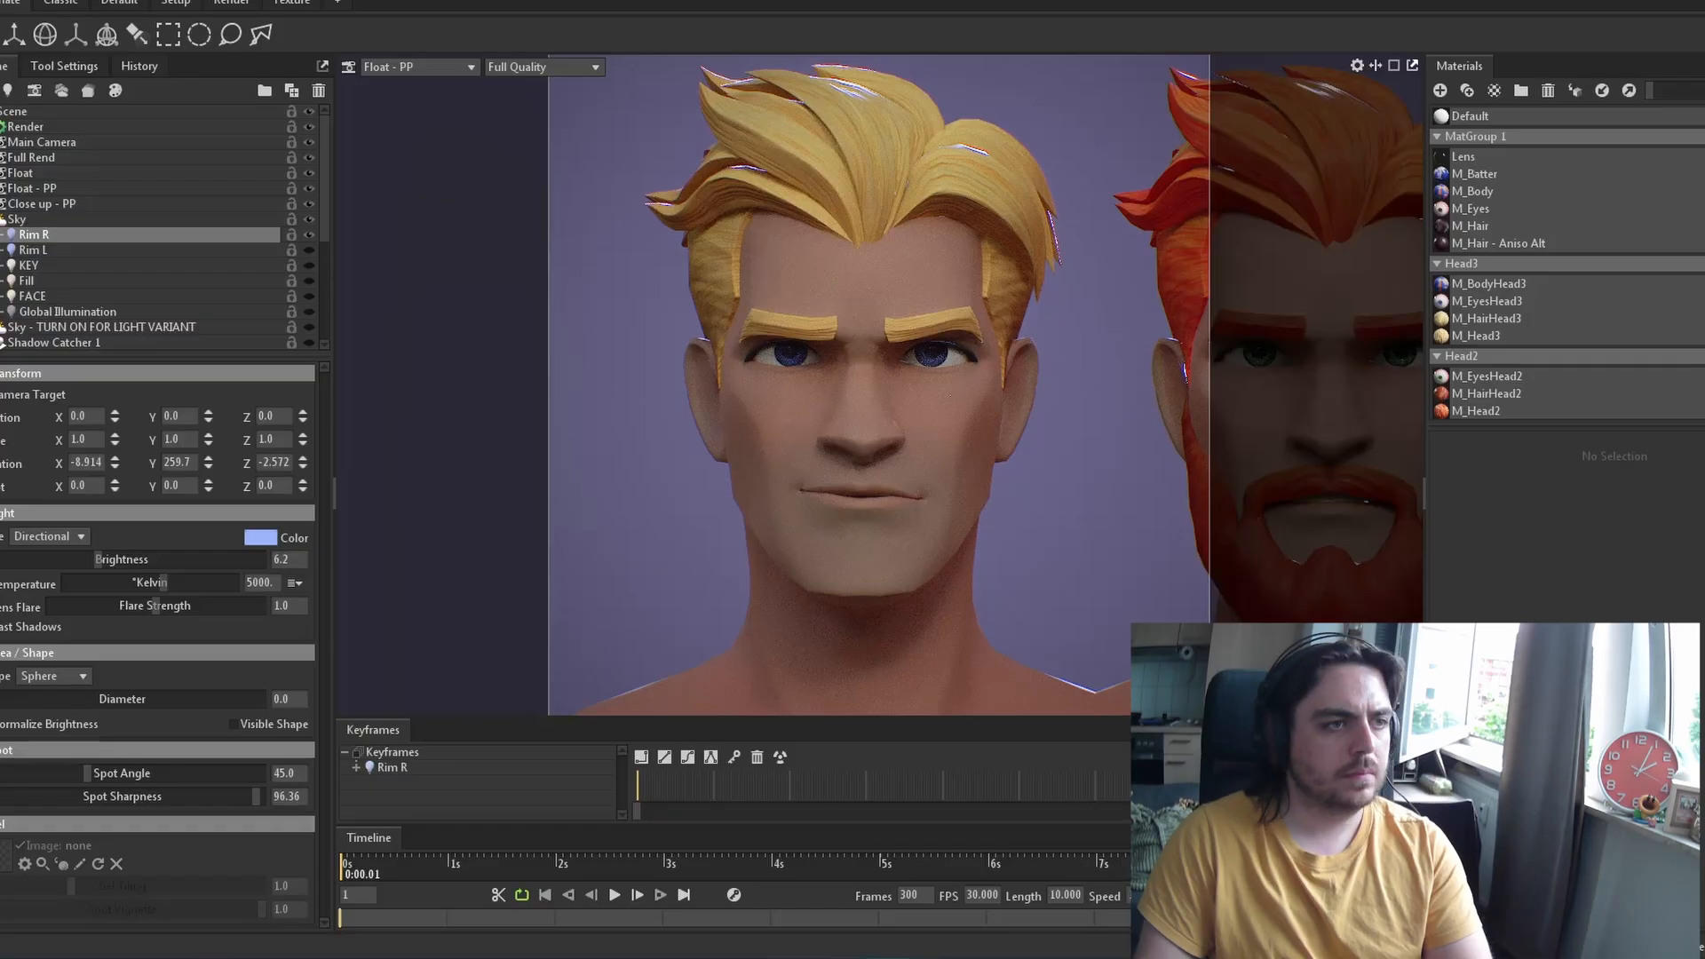
Set the Rim R light to brightness about 7 and diameter about 58, rotate it to graze the face, and turn on Rim L
drag(95, 559, 125, 560)
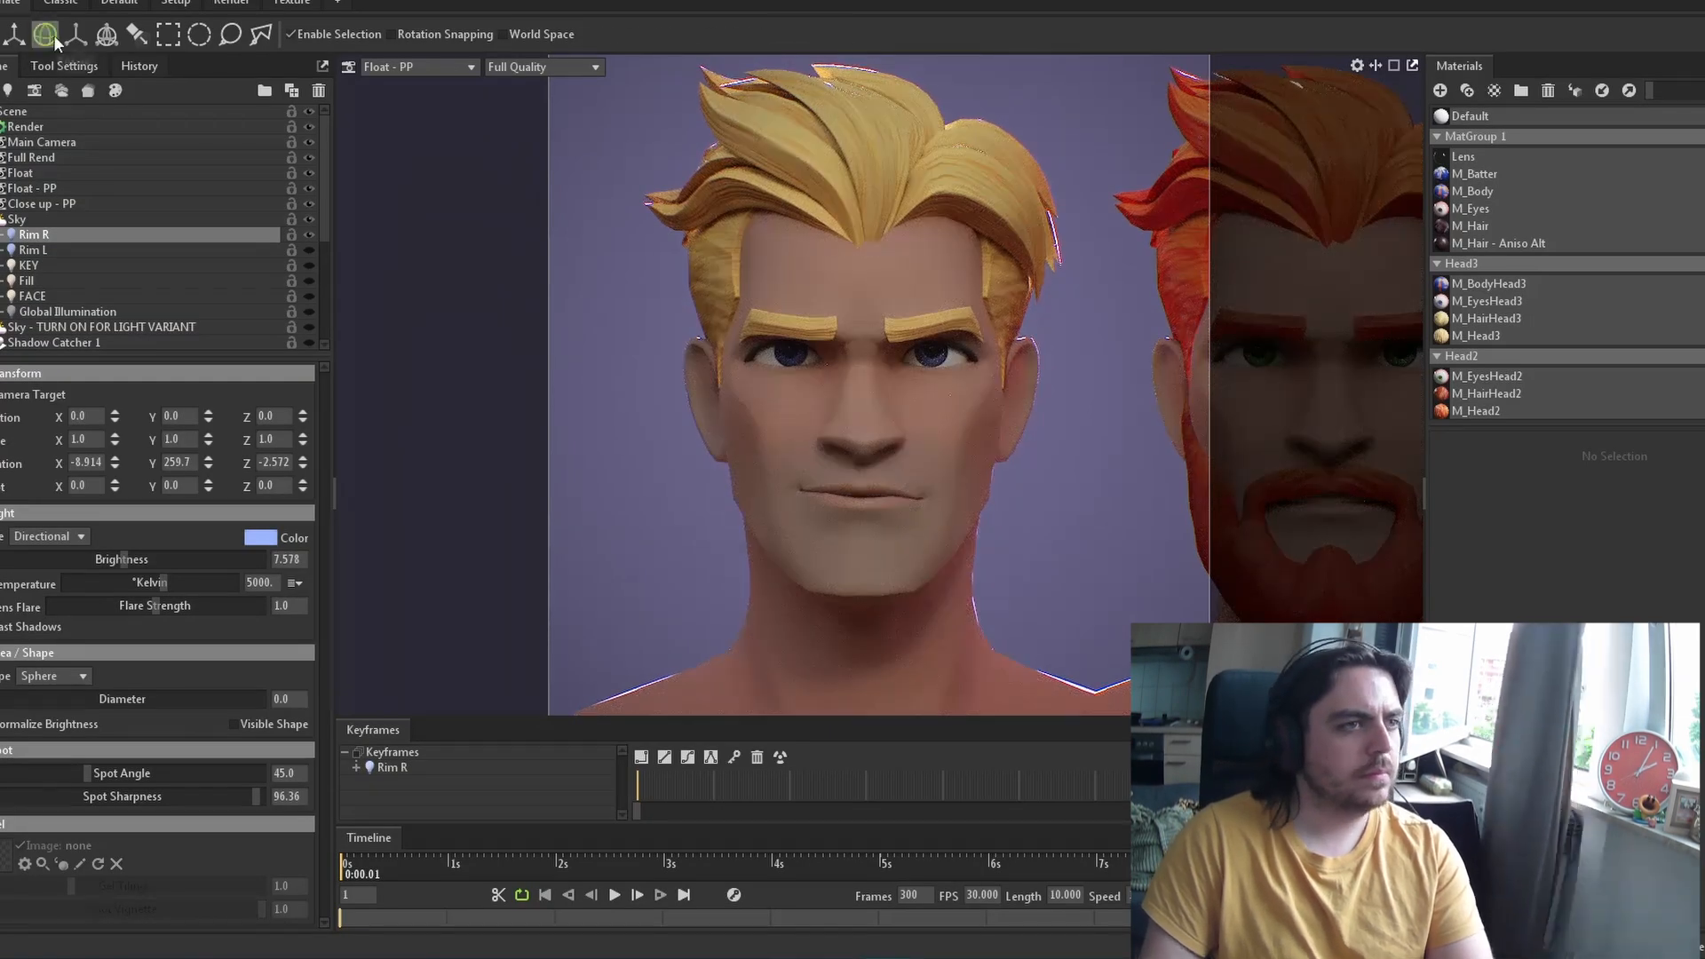
drag(207, 463, 208, 437)
drag(76, 569, 116, 565)
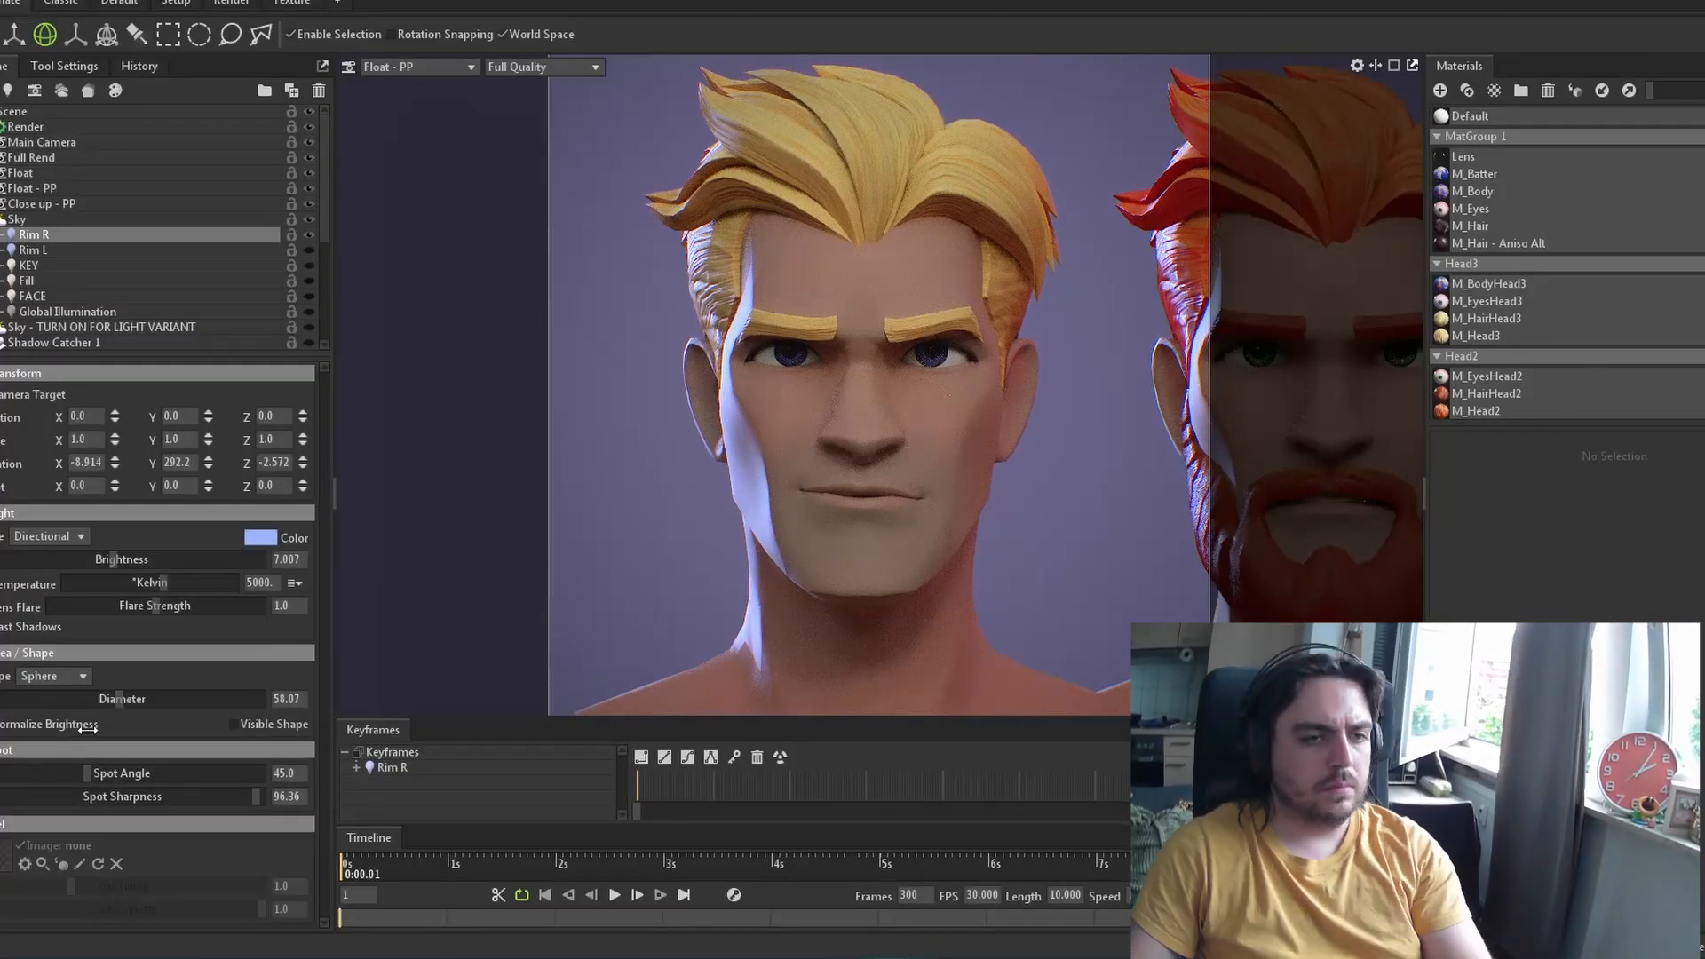
click(307, 251)
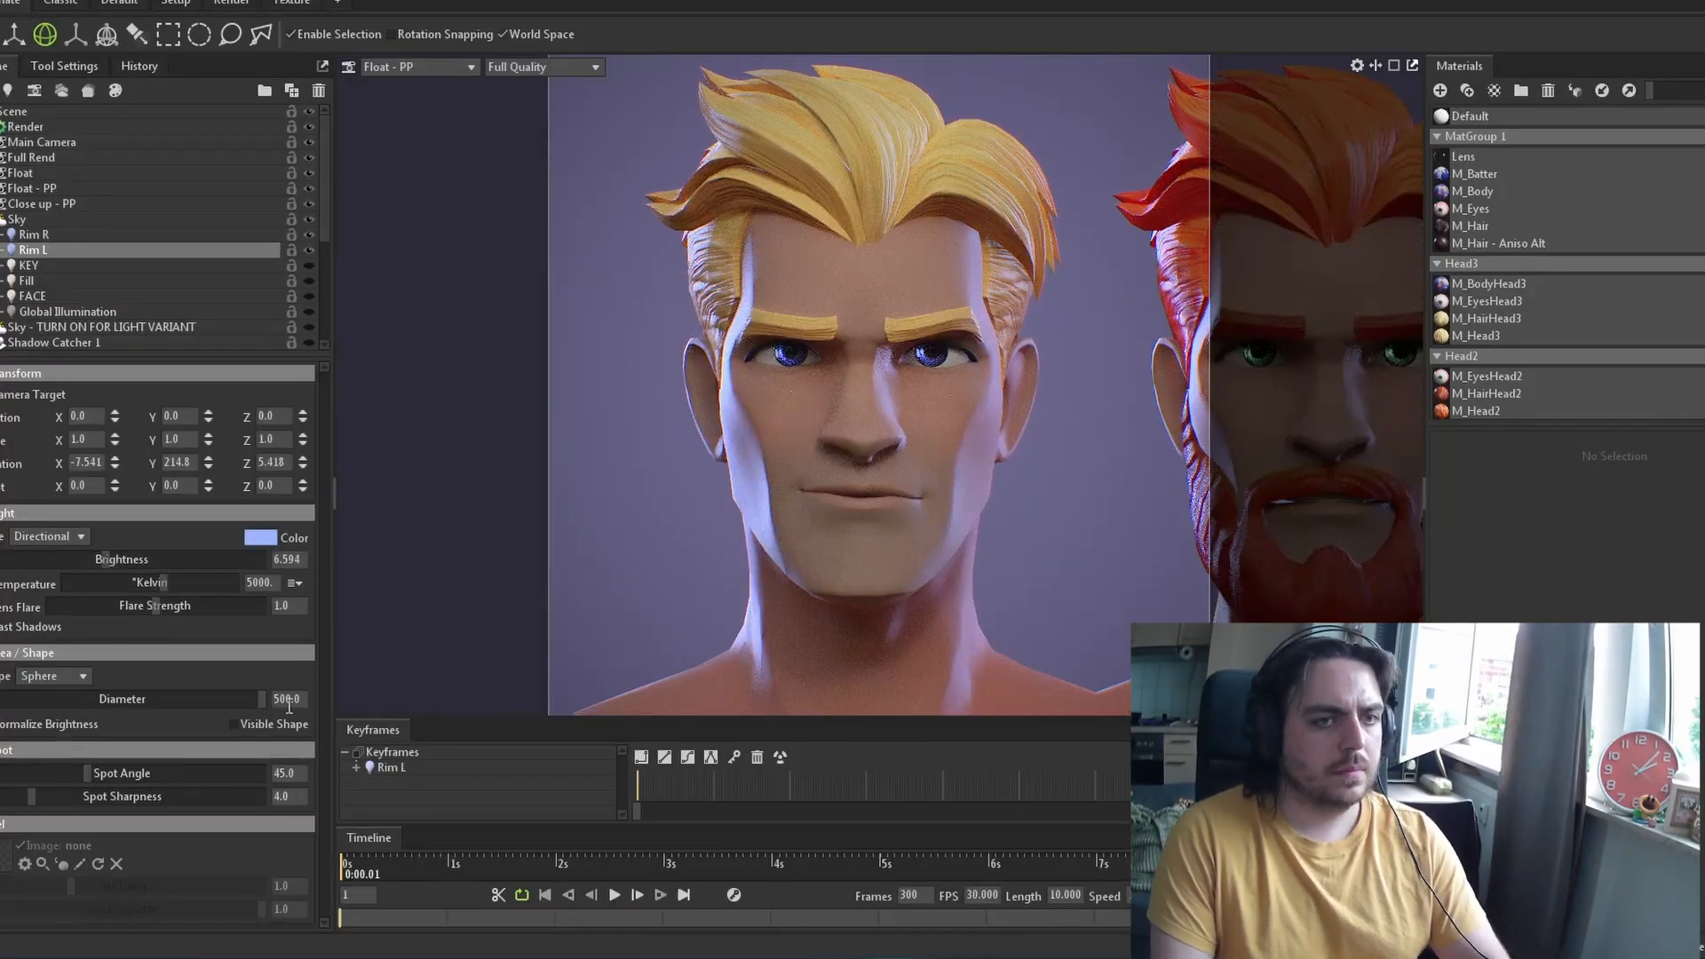
Give the Fill light a brightness of about 7.3 and a diameter of 500
click(131, 267)
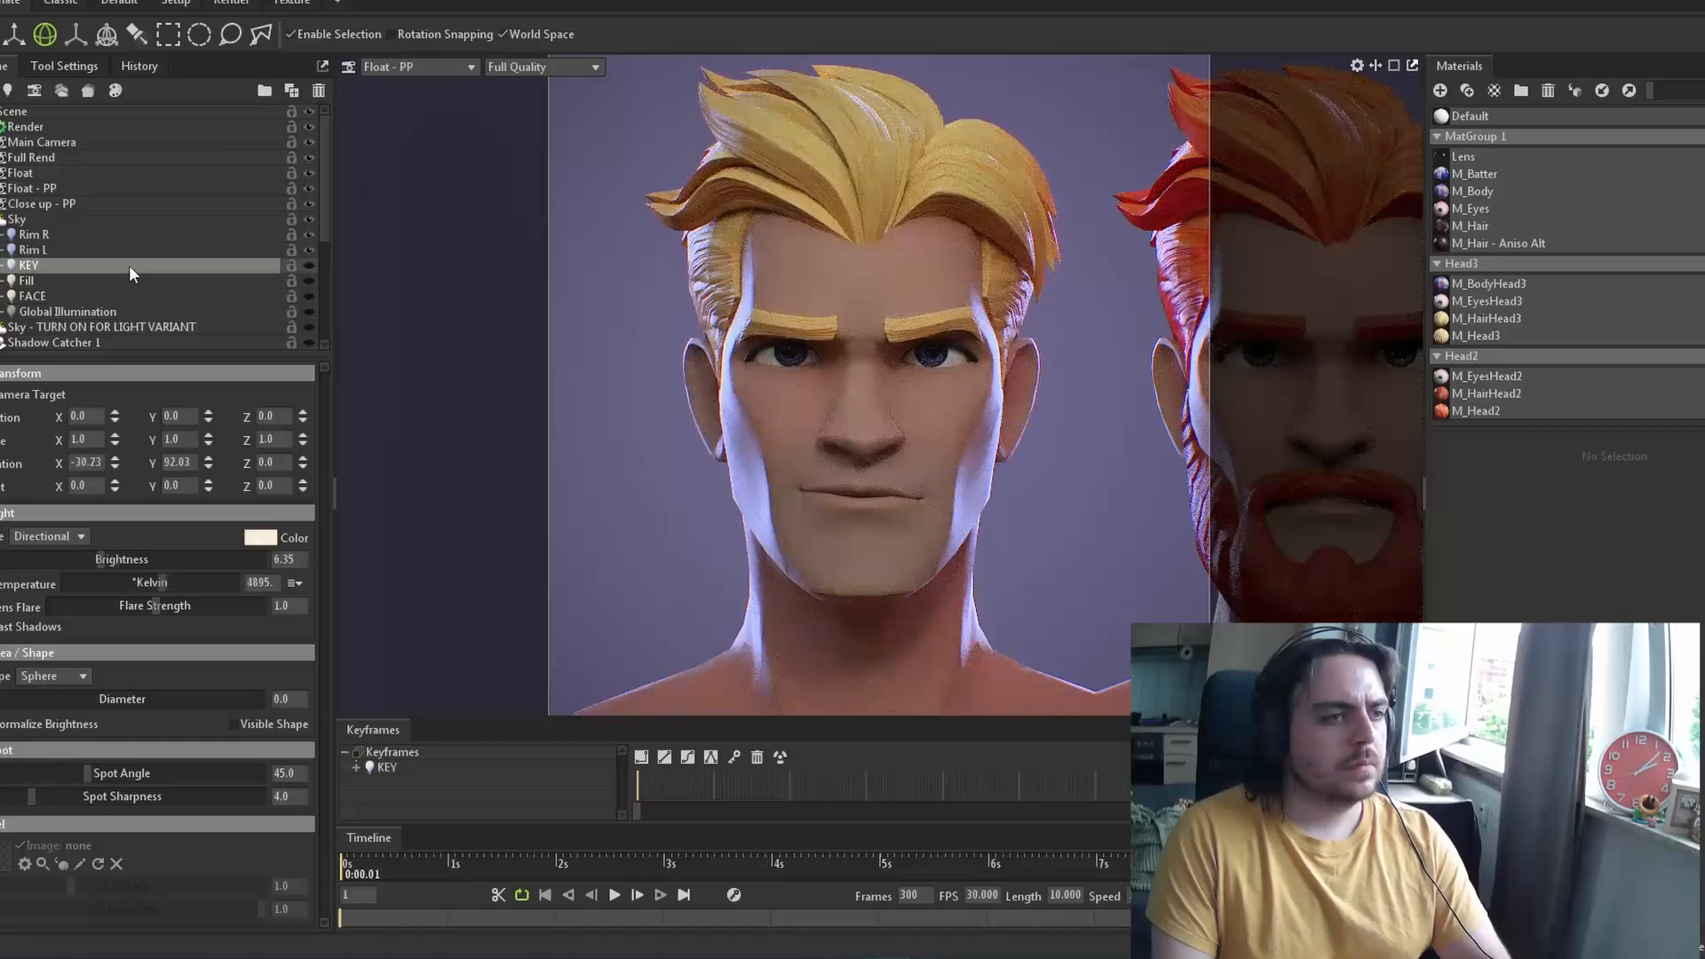
click(76, 280)
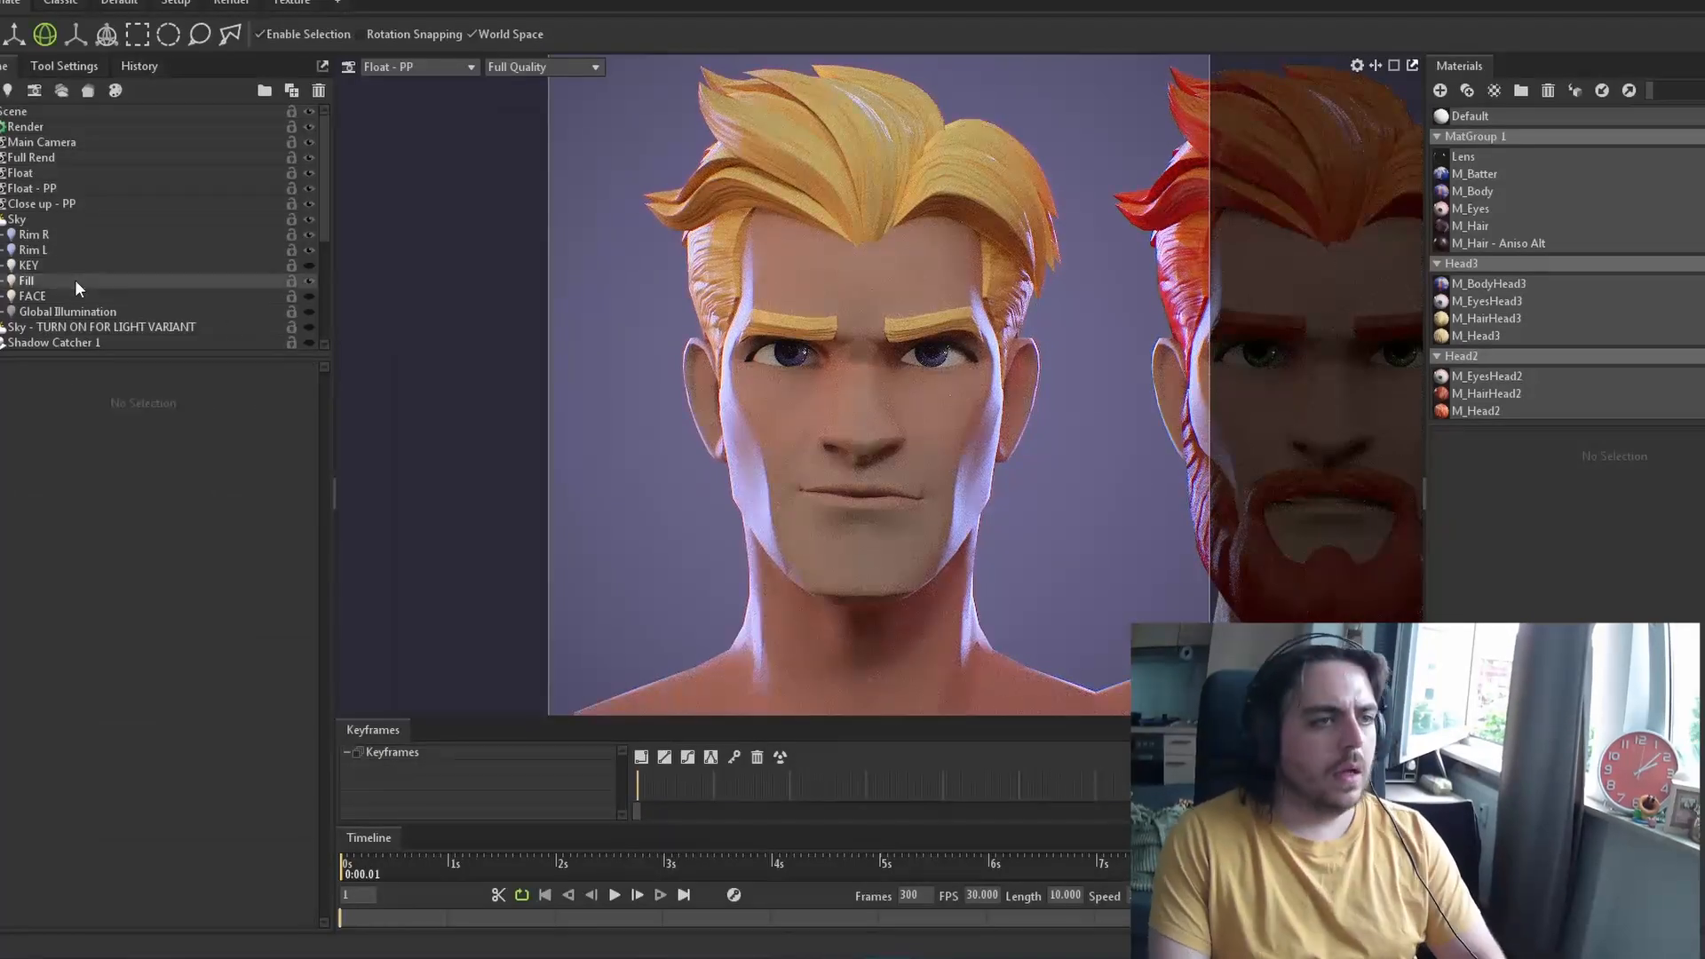
drag(119, 559, 119, 559)
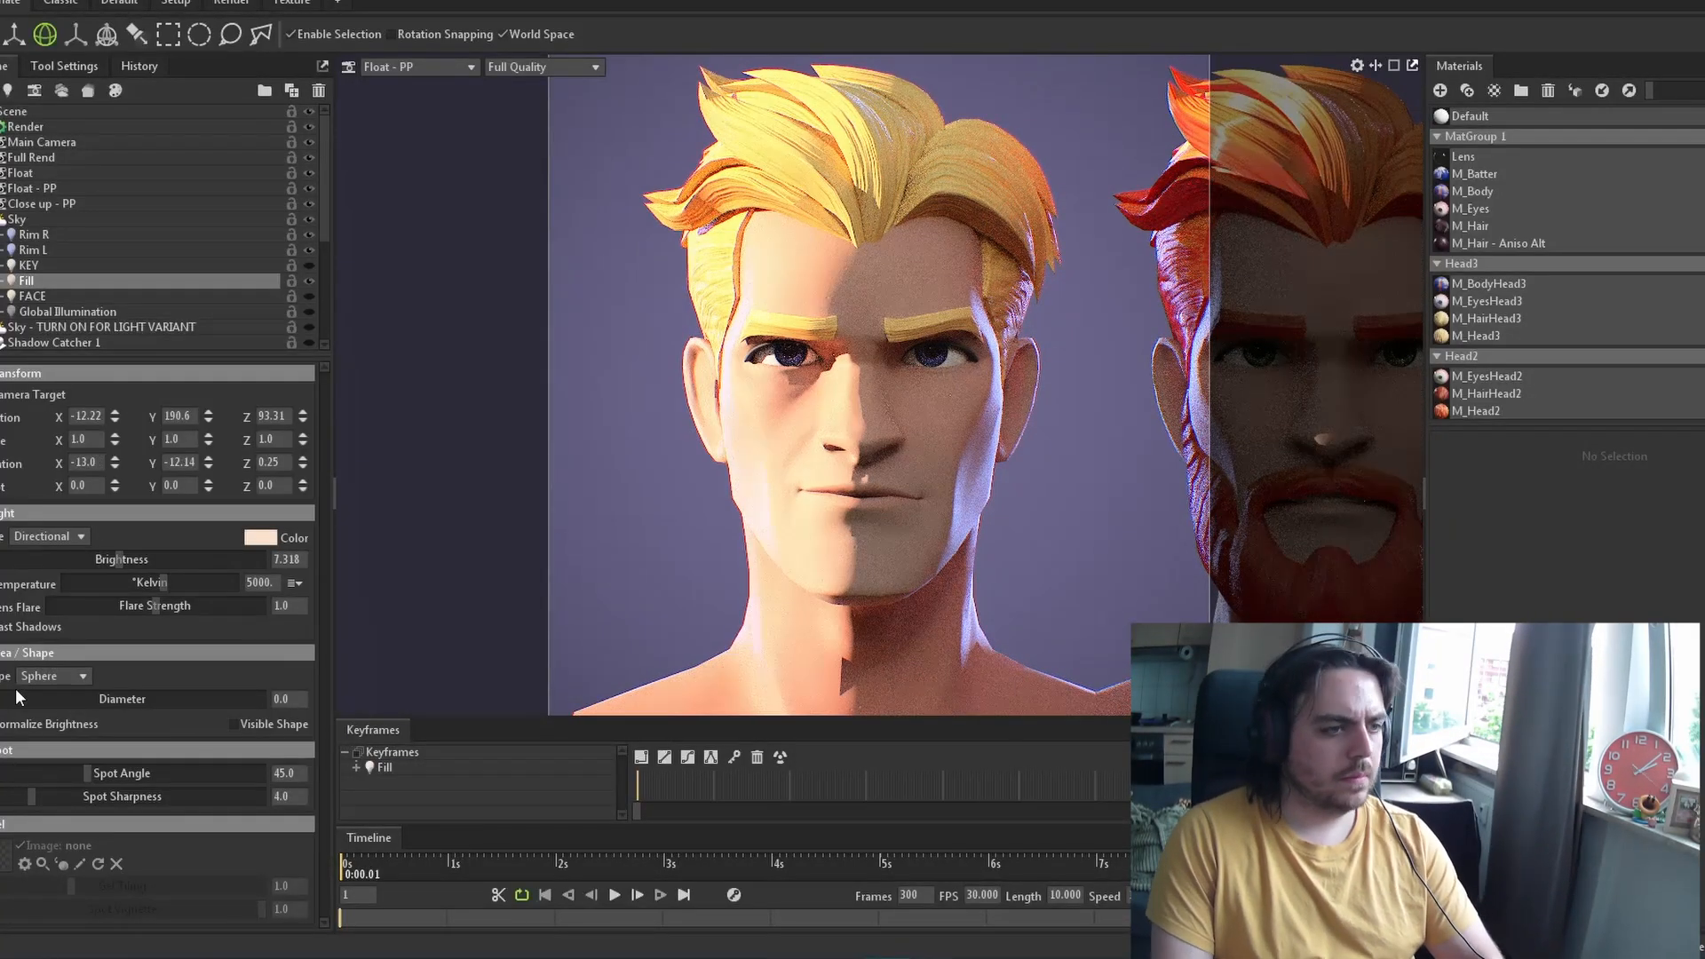
drag(19, 699, 262, 699)
Recolour the Fill light salmon pink (ffb19c) and slightly lower its brightness
click(260, 538)
click(923, 561)
drag(888, 309, 1335, 342)
drag(1371, 593, 1371, 599)
click(1205, 359)
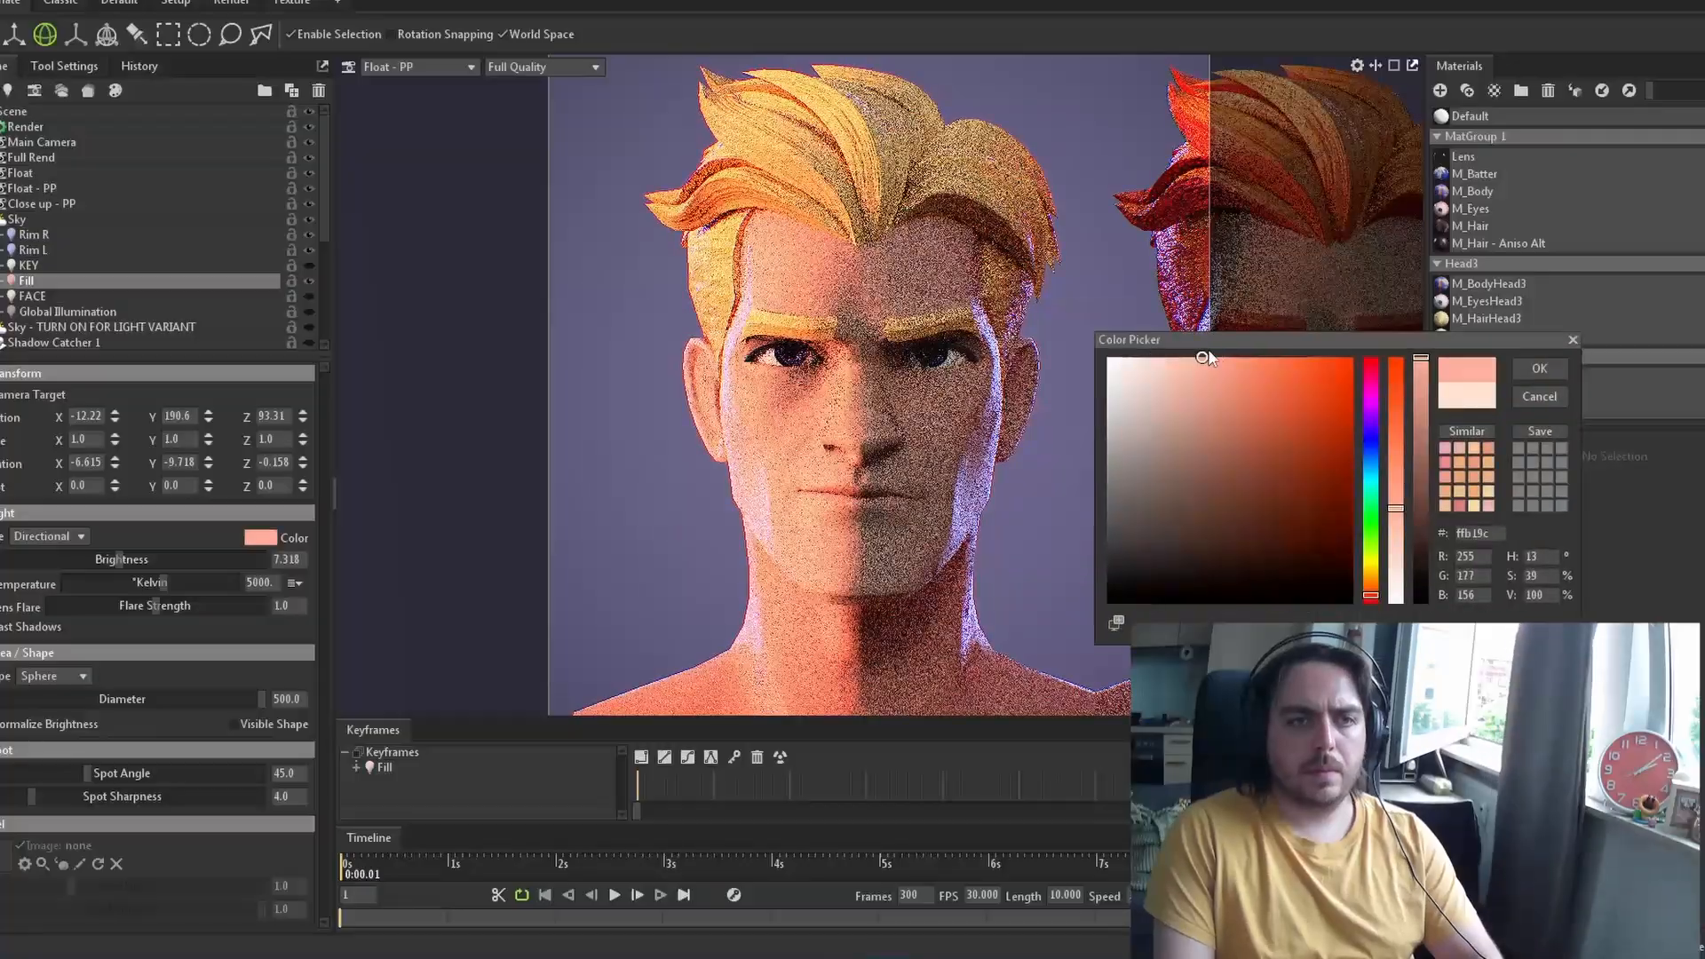
click(1539, 369)
mouse_move(119, 559)
mouse_down()
mouse_move(61, 560)
mouse_move(137, 559)
mouse_move(113, 559)
mouse_up()
Turn on the KEY light with brightness about 7 and diameter 500, rotate it around the vertical axis, and toggle the FACE light
click(253, 266)
click(309, 265)
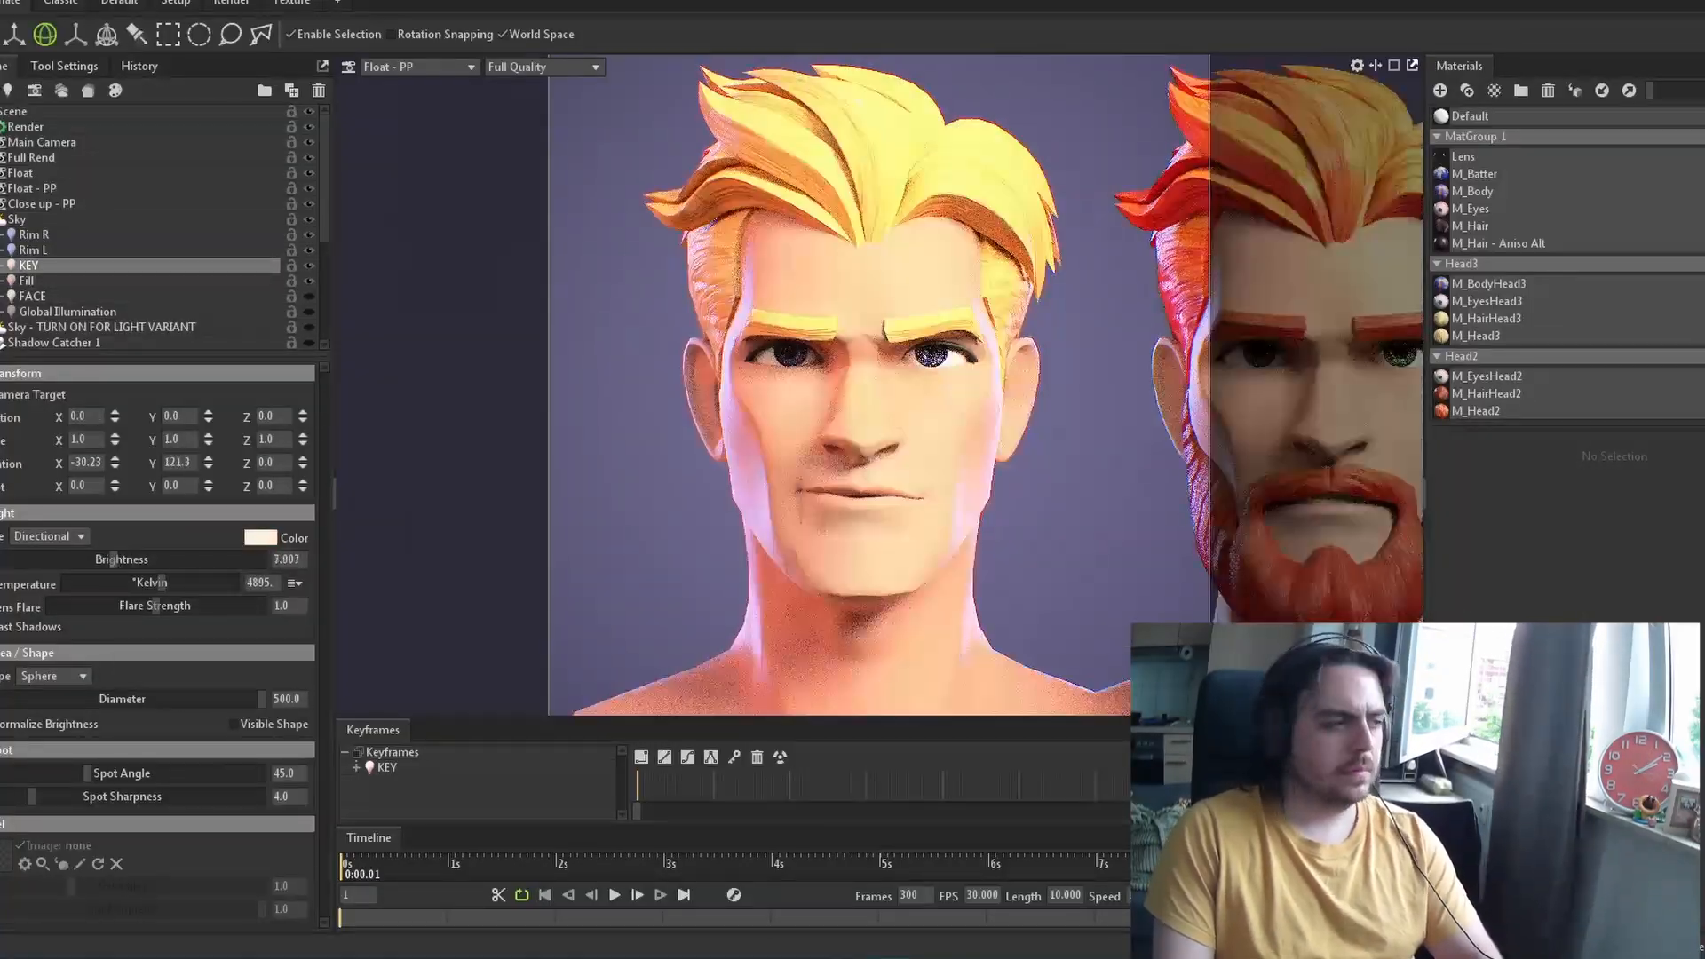
drag(208, 463, 208, 418)
scroll(266, 266, down, 4)
click(310, 299)
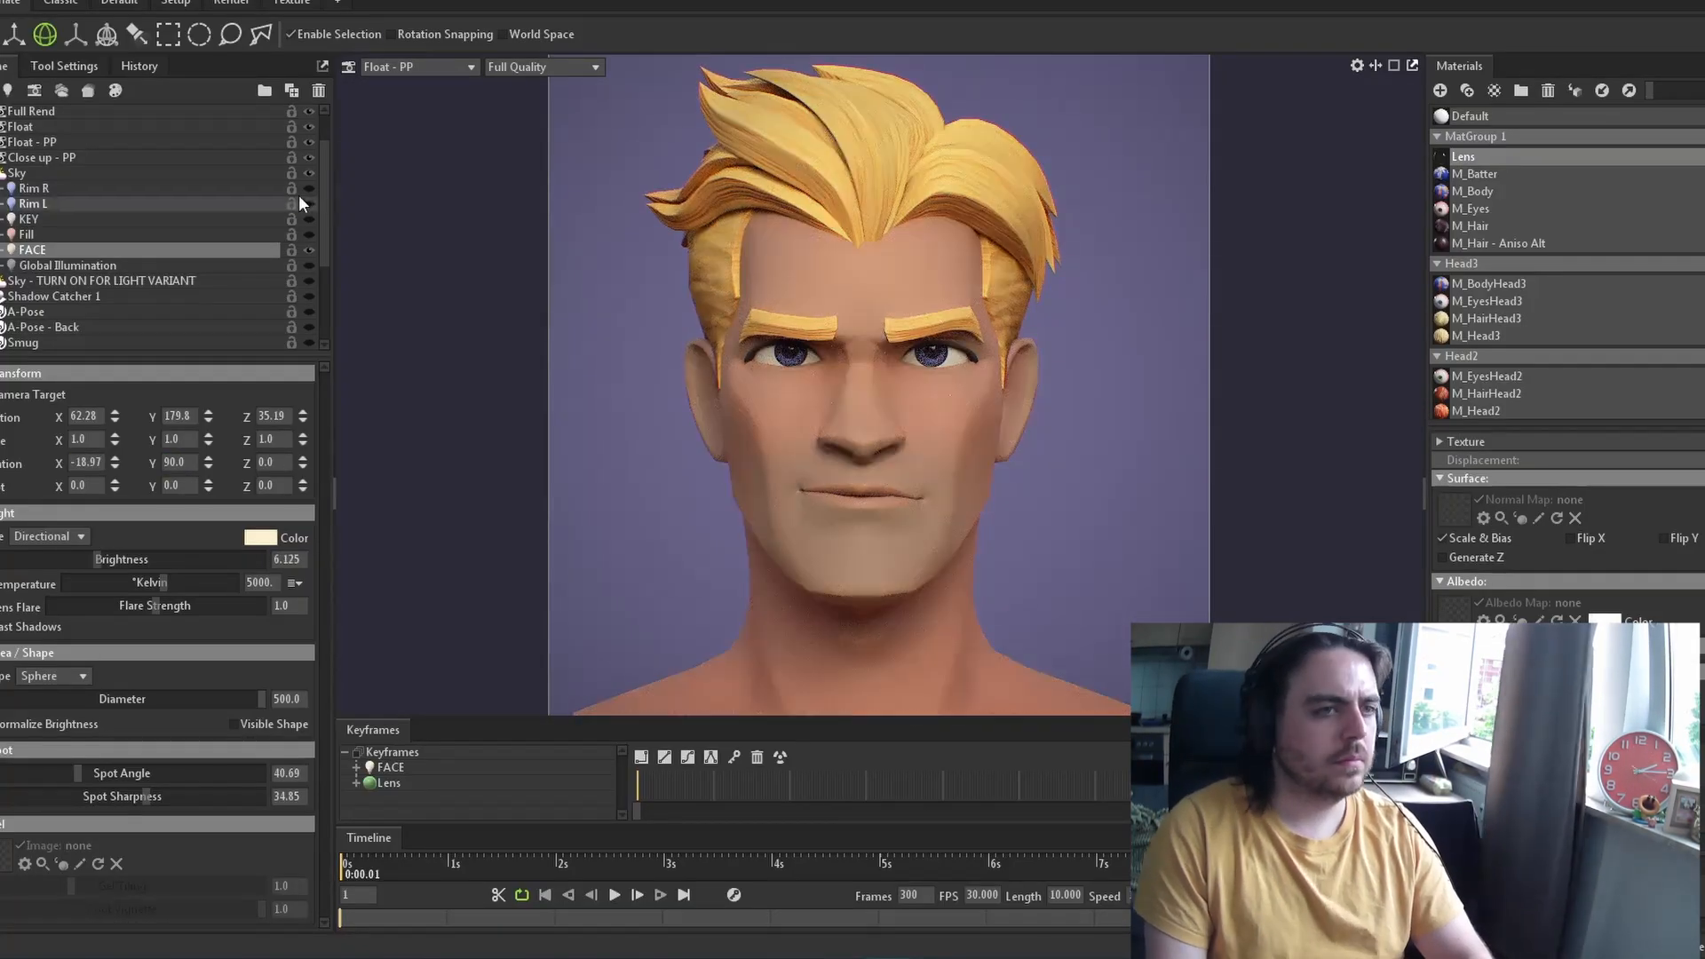
Set the Rim L light's brightness to about 7.1 and adjust the FACE light's brightness
click(267, 188)
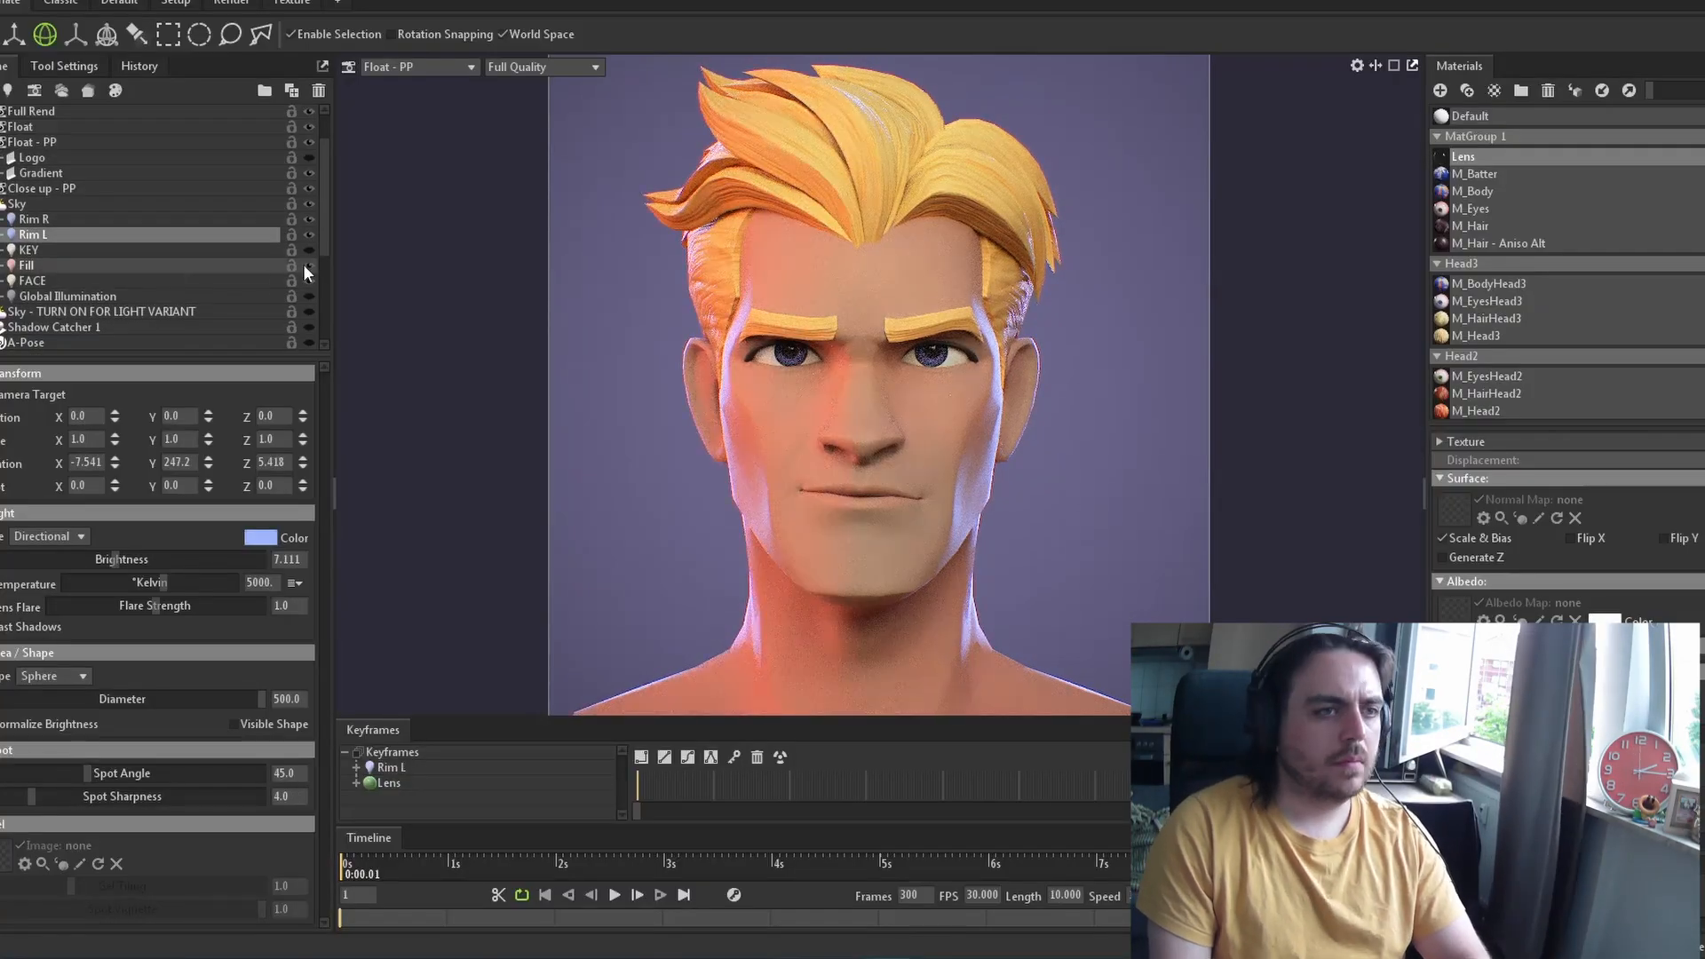
click(267, 280)
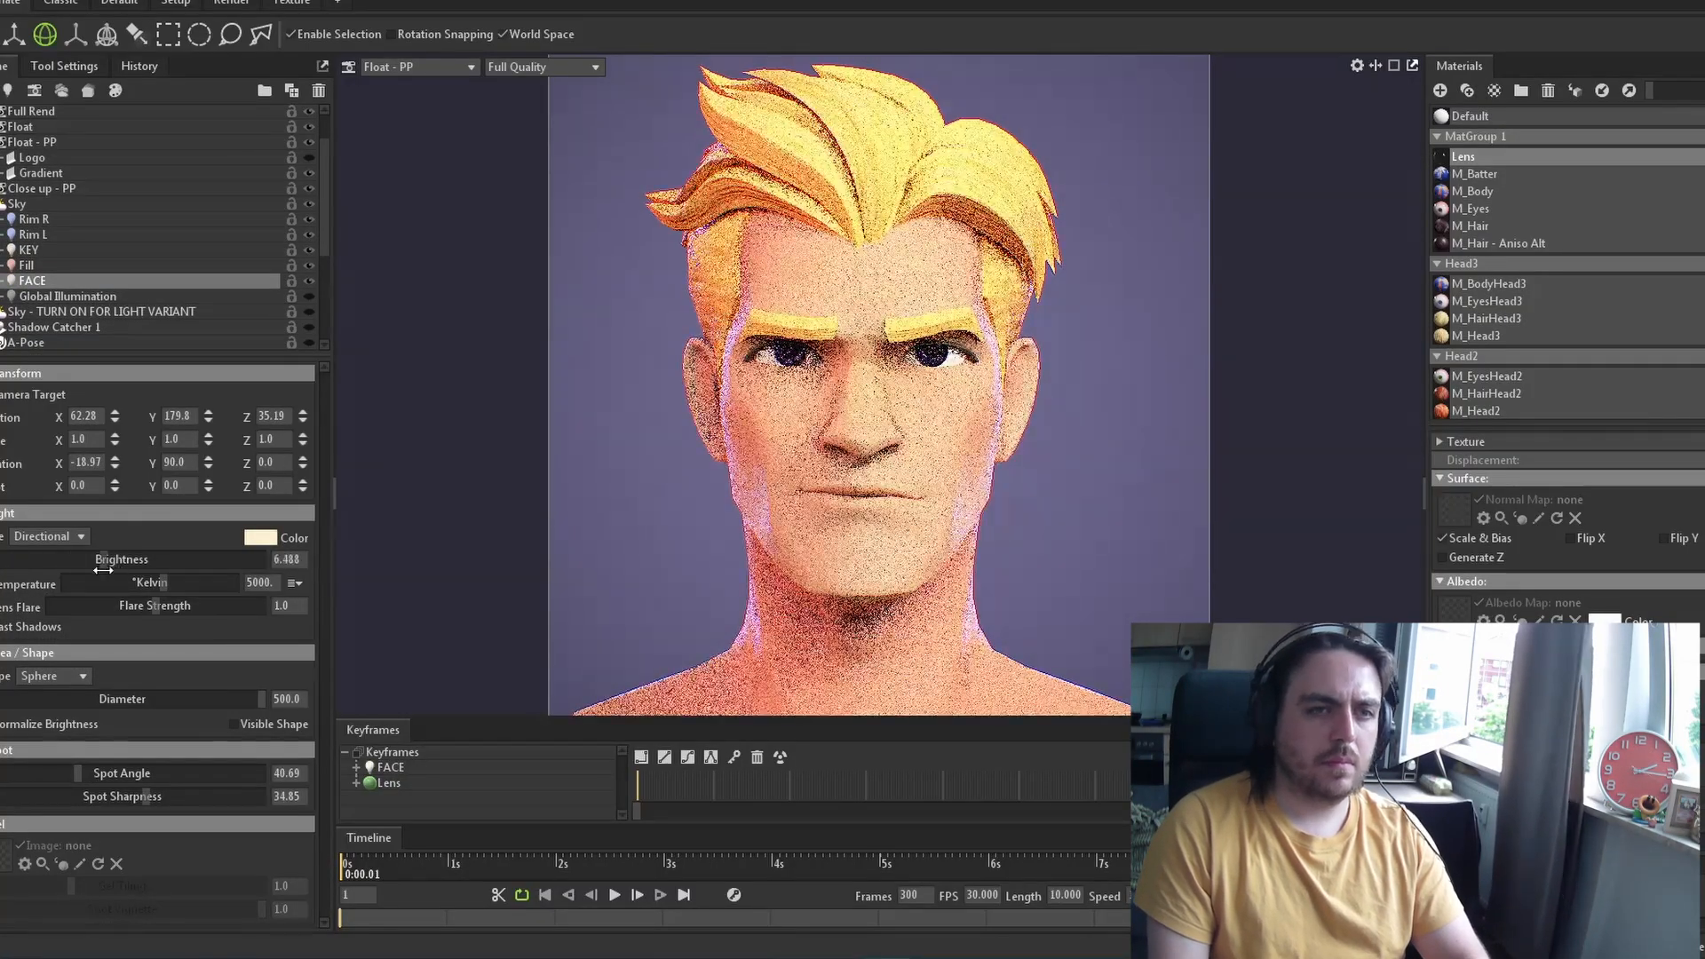
drag(127, 559, 114, 548)
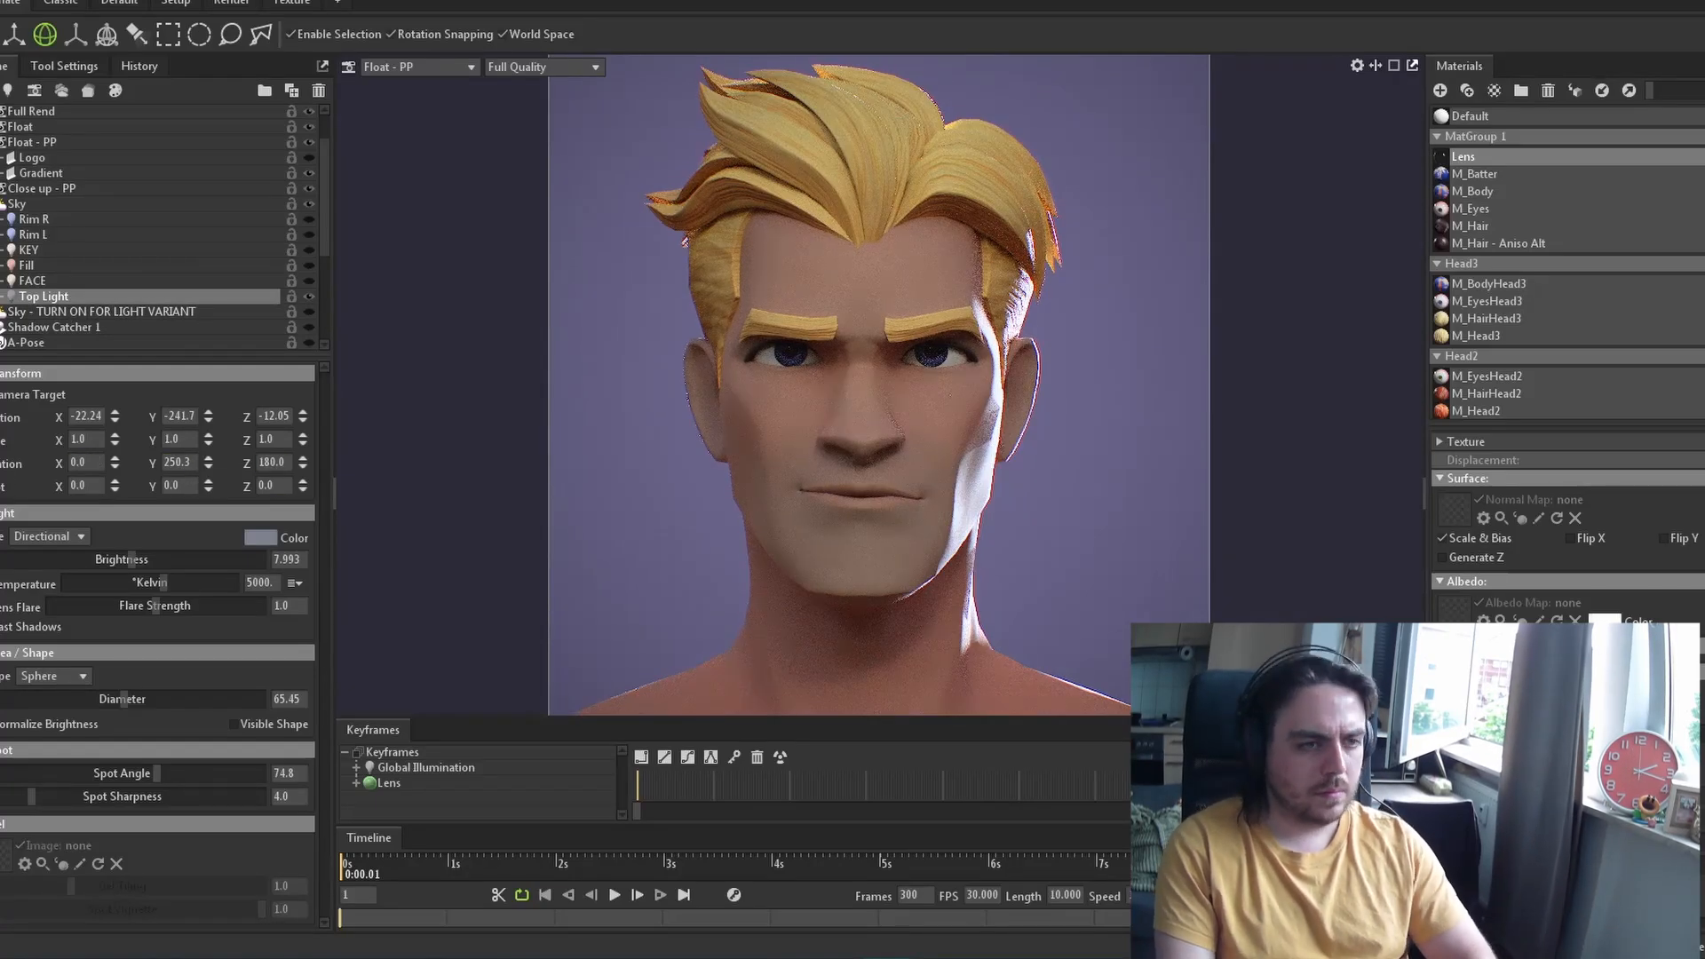
Recolour the Top Light blue, set its brightness to about 7.4 and move it below Rim L in the scene list
click(260, 538)
drag(1200, 435, 1201, 430)
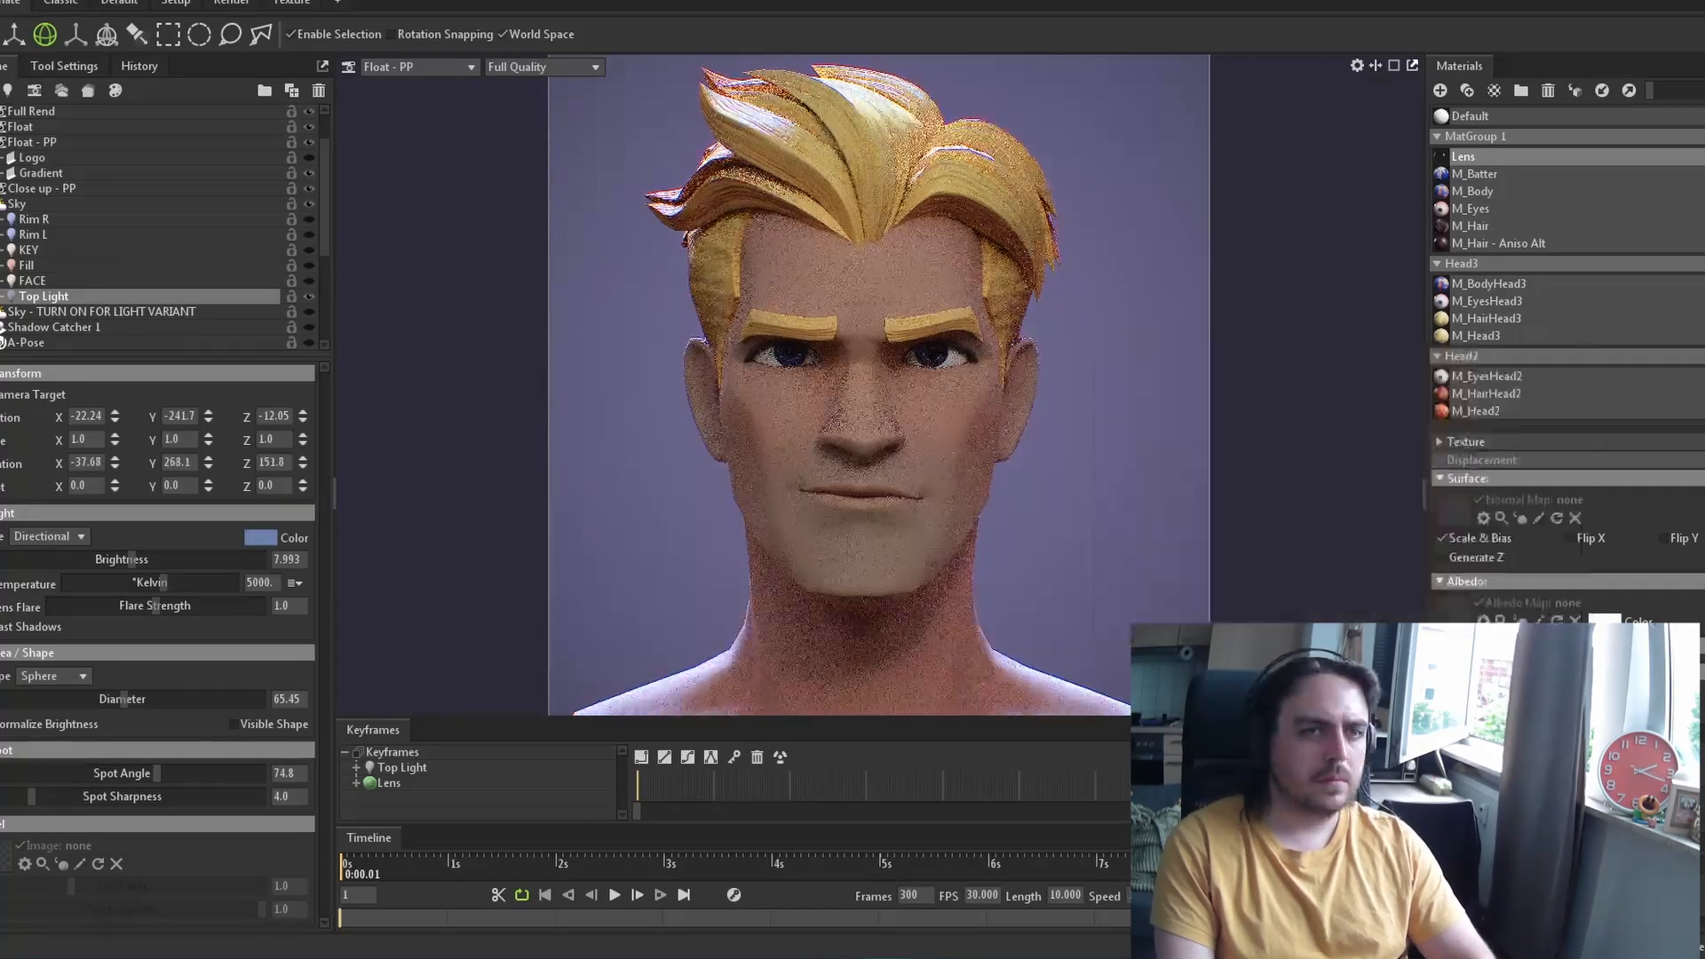
drag(129, 559, 138, 558)
drag(19, 244, 20, 244)
drag(132, 558, 125, 559)
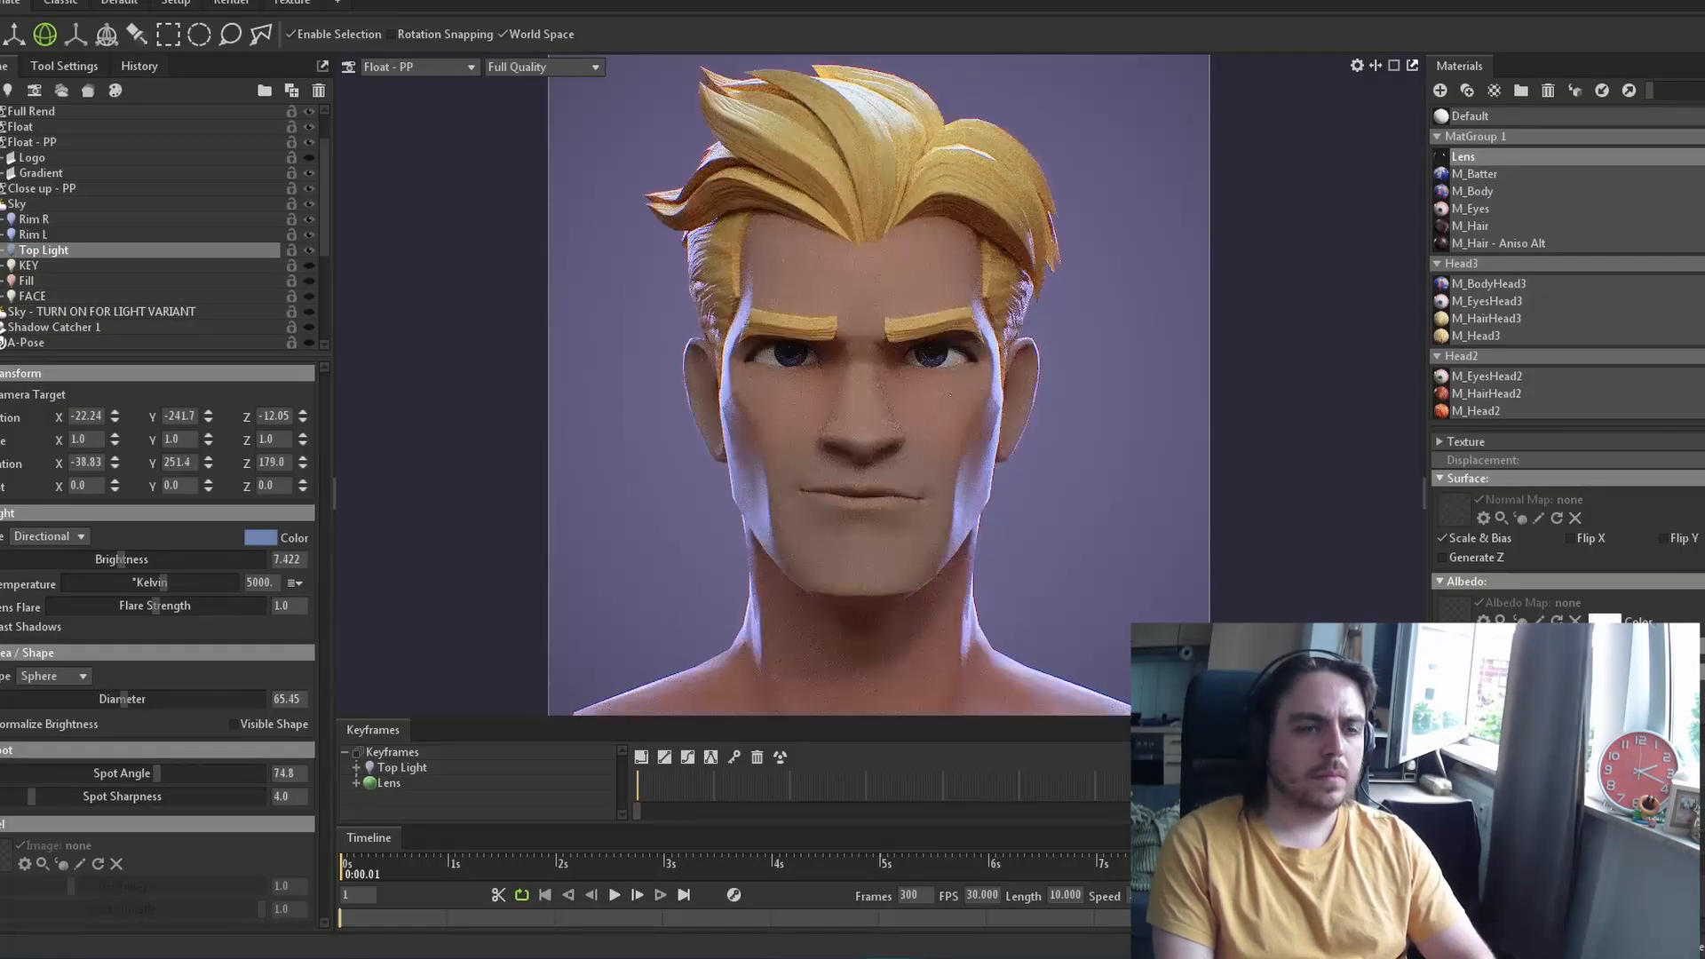
Change the Top Light's colour to orange and set the Fill light's brightness to about 6.1
click(257, 537)
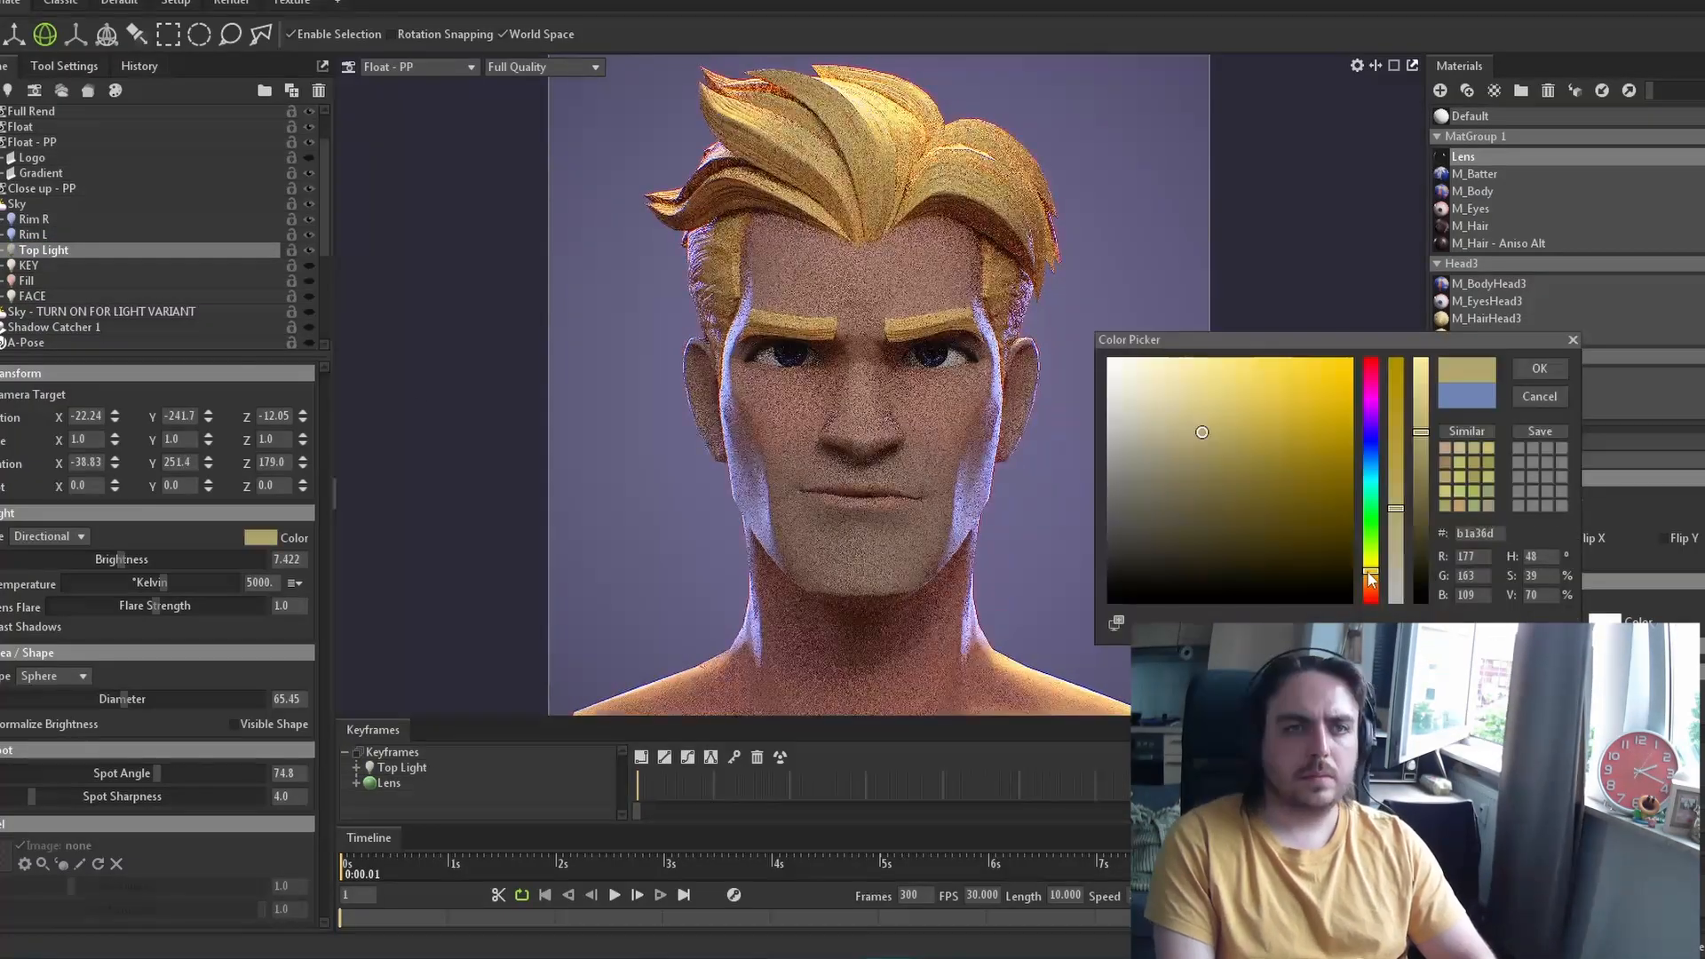
drag(1371, 571, 1368, 582)
click(1541, 369)
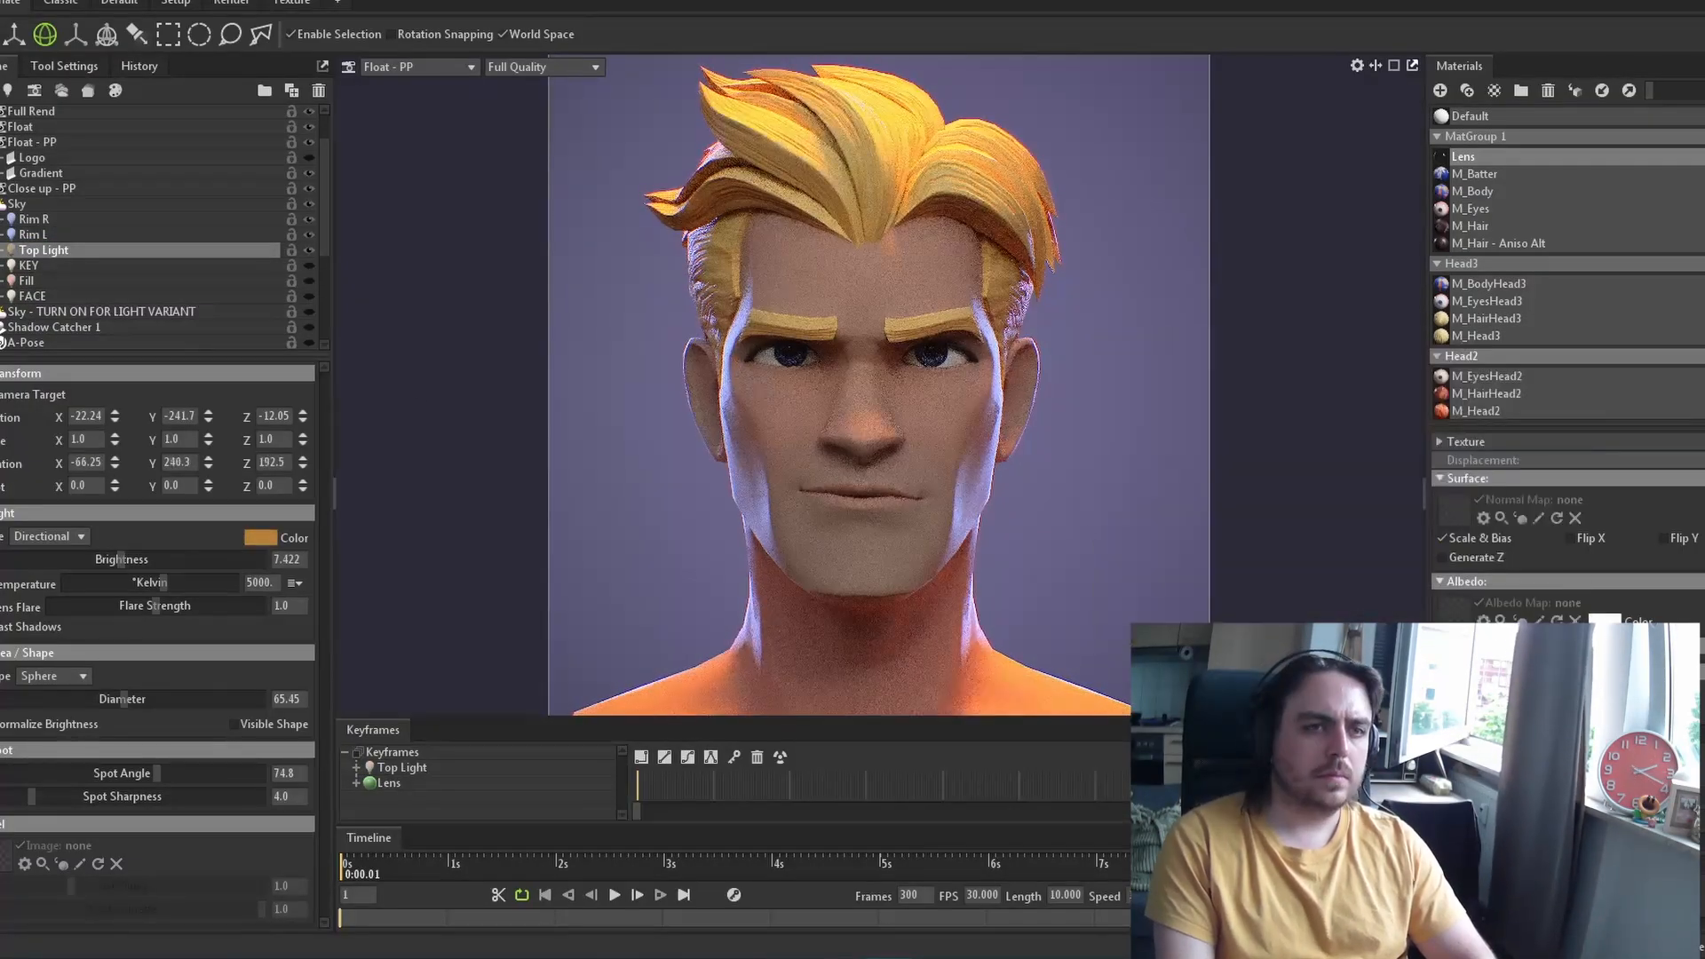
click(87, 266)
click(54, 280)
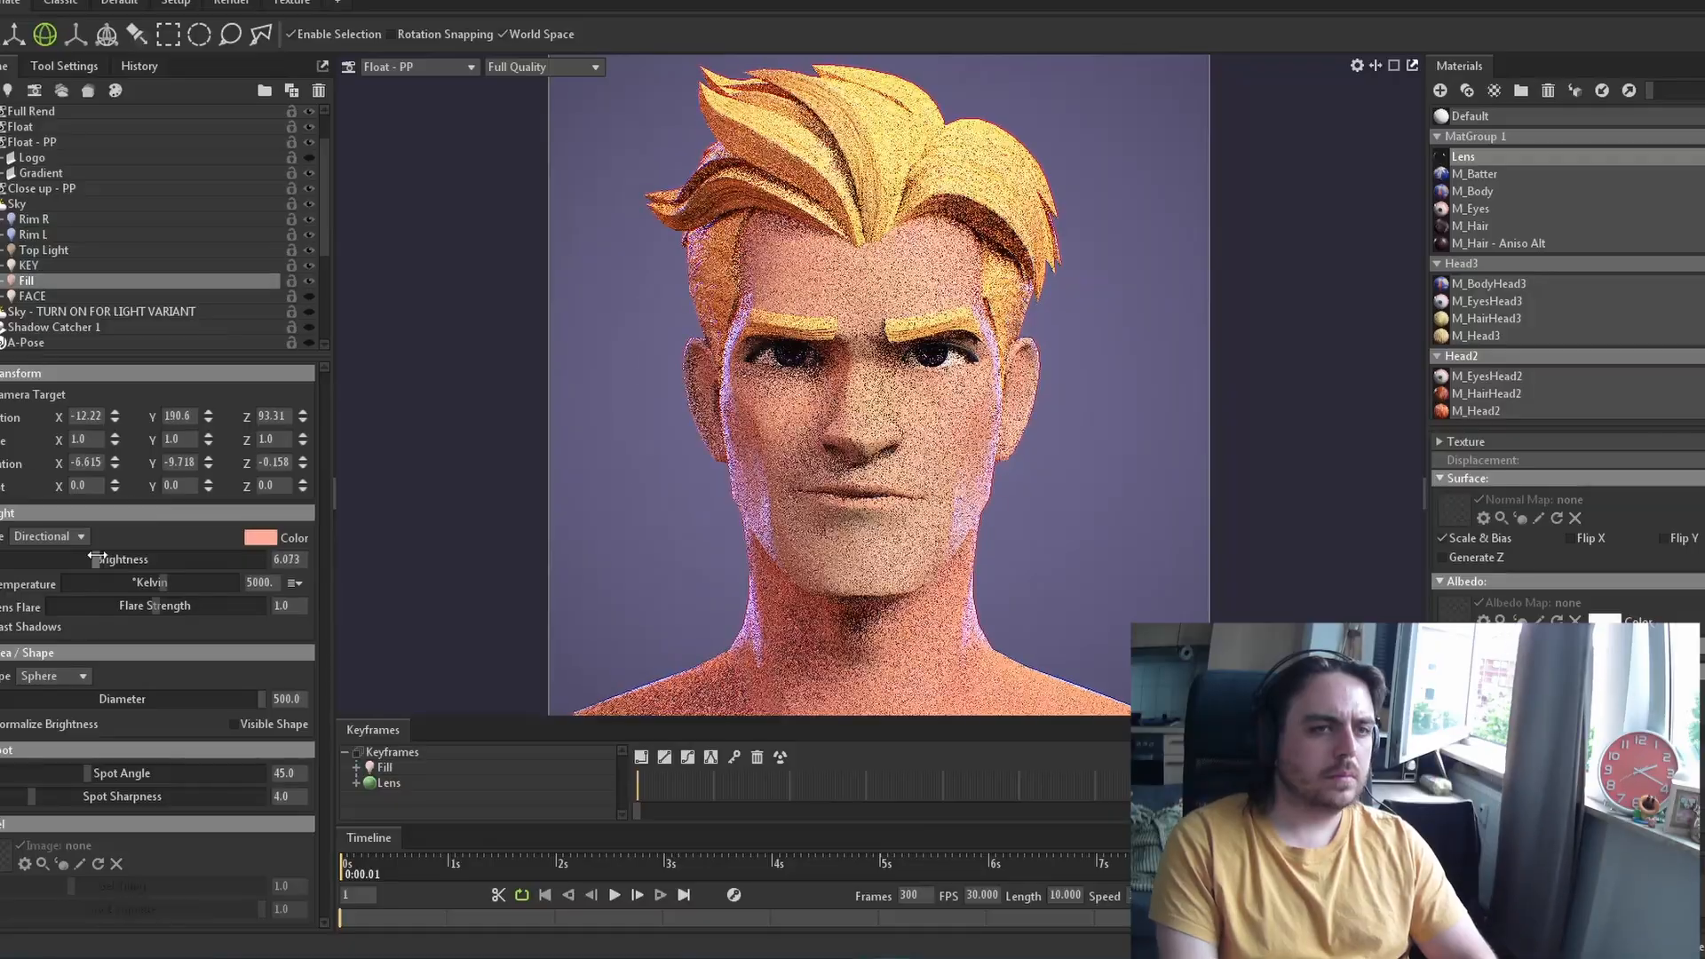
Open the backdrop colour of the Sky for editing
click(17, 203)
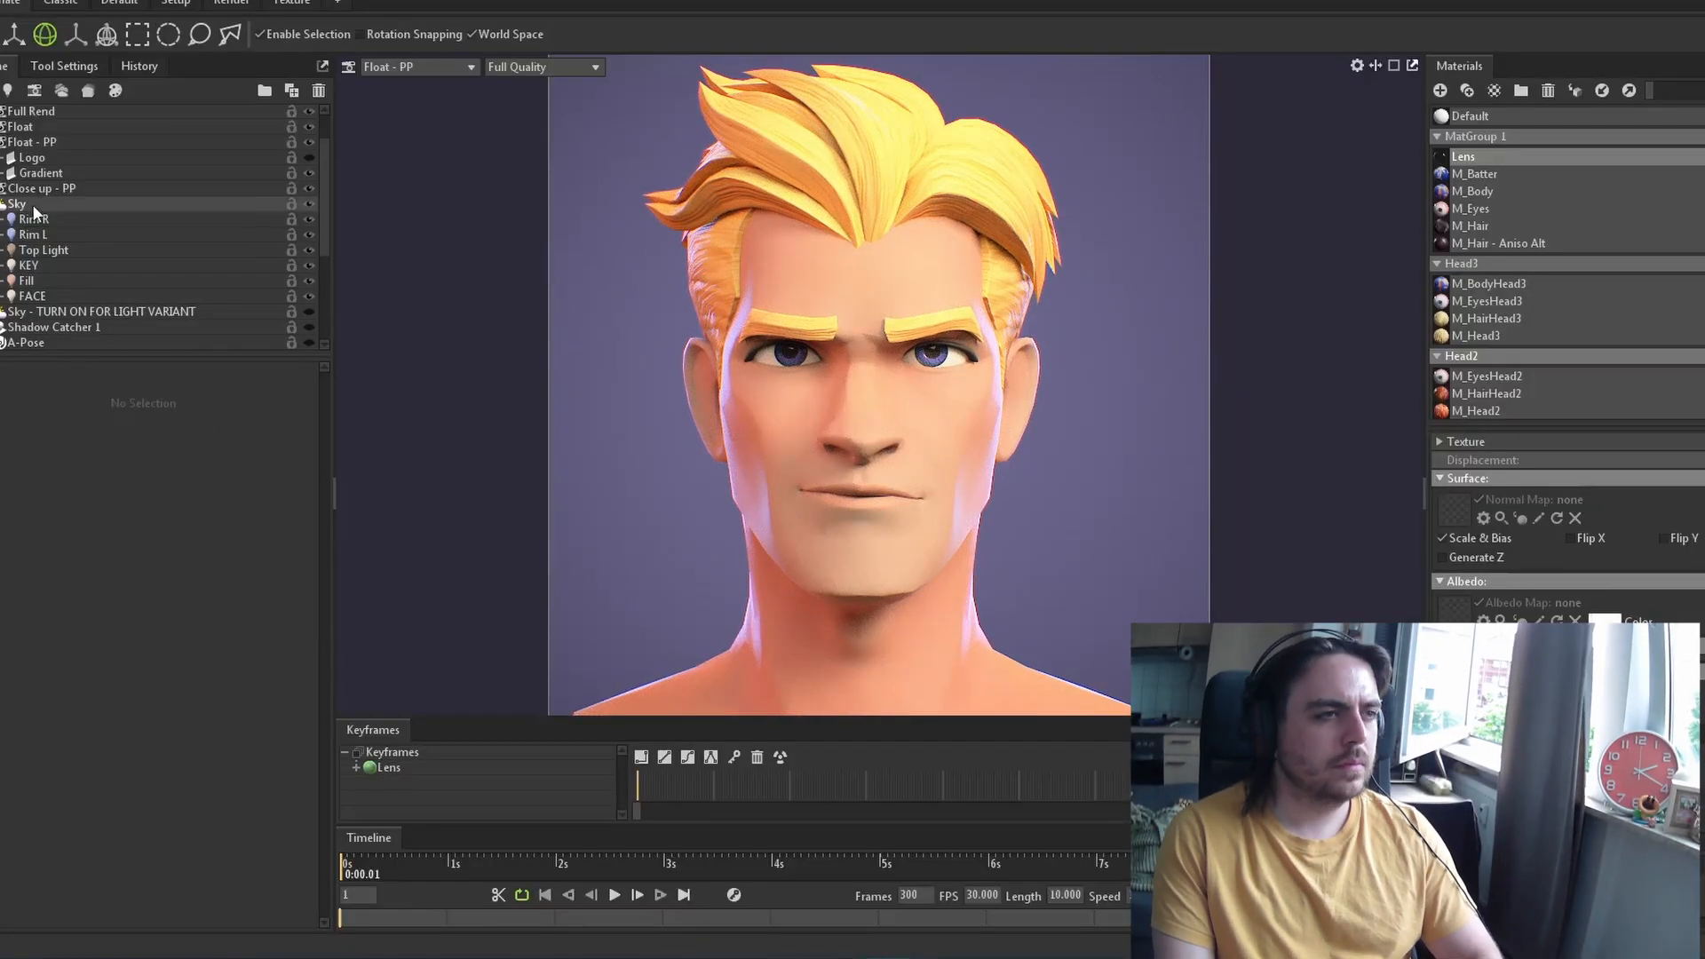
scroll(18, 203, up, 1)
click(260, 770)
Try the Blurred Sky backdrop with a backdrop brightness of about 1.55
click(92, 770)
click(61, 821)
drag(55, 791, 82, 791)
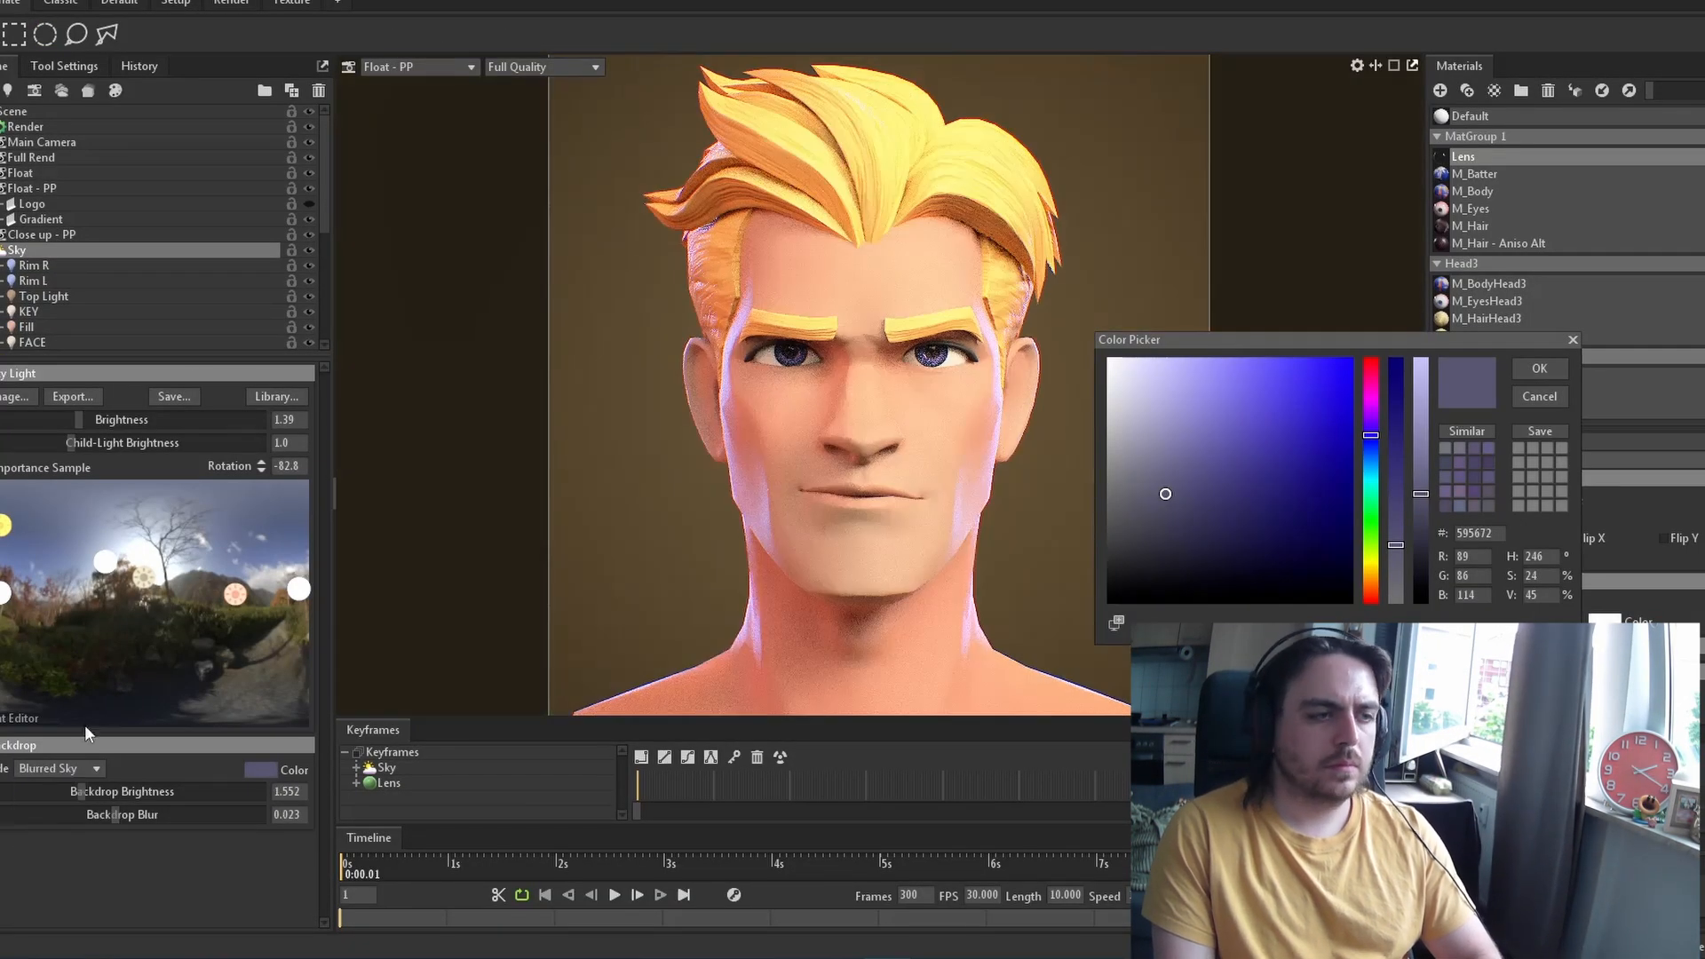
click(71, 769)
click(55, 789)
Change the Sky's backdrop colour to a muted dark blue-grey
drag(1374, 439, 1371, 470)
mouse_move(1165, 494)
mouse_down()
mouse_move(1135, 529)
mouse_move(1161, 512)
mouse_up()
click(1541, 368)
Nudge the head's framing in the camera and open the Render object's image output settings
middle_drag(870, 444, 888, 452)
click(26, 126)
scroll(187, 662, down, 6)
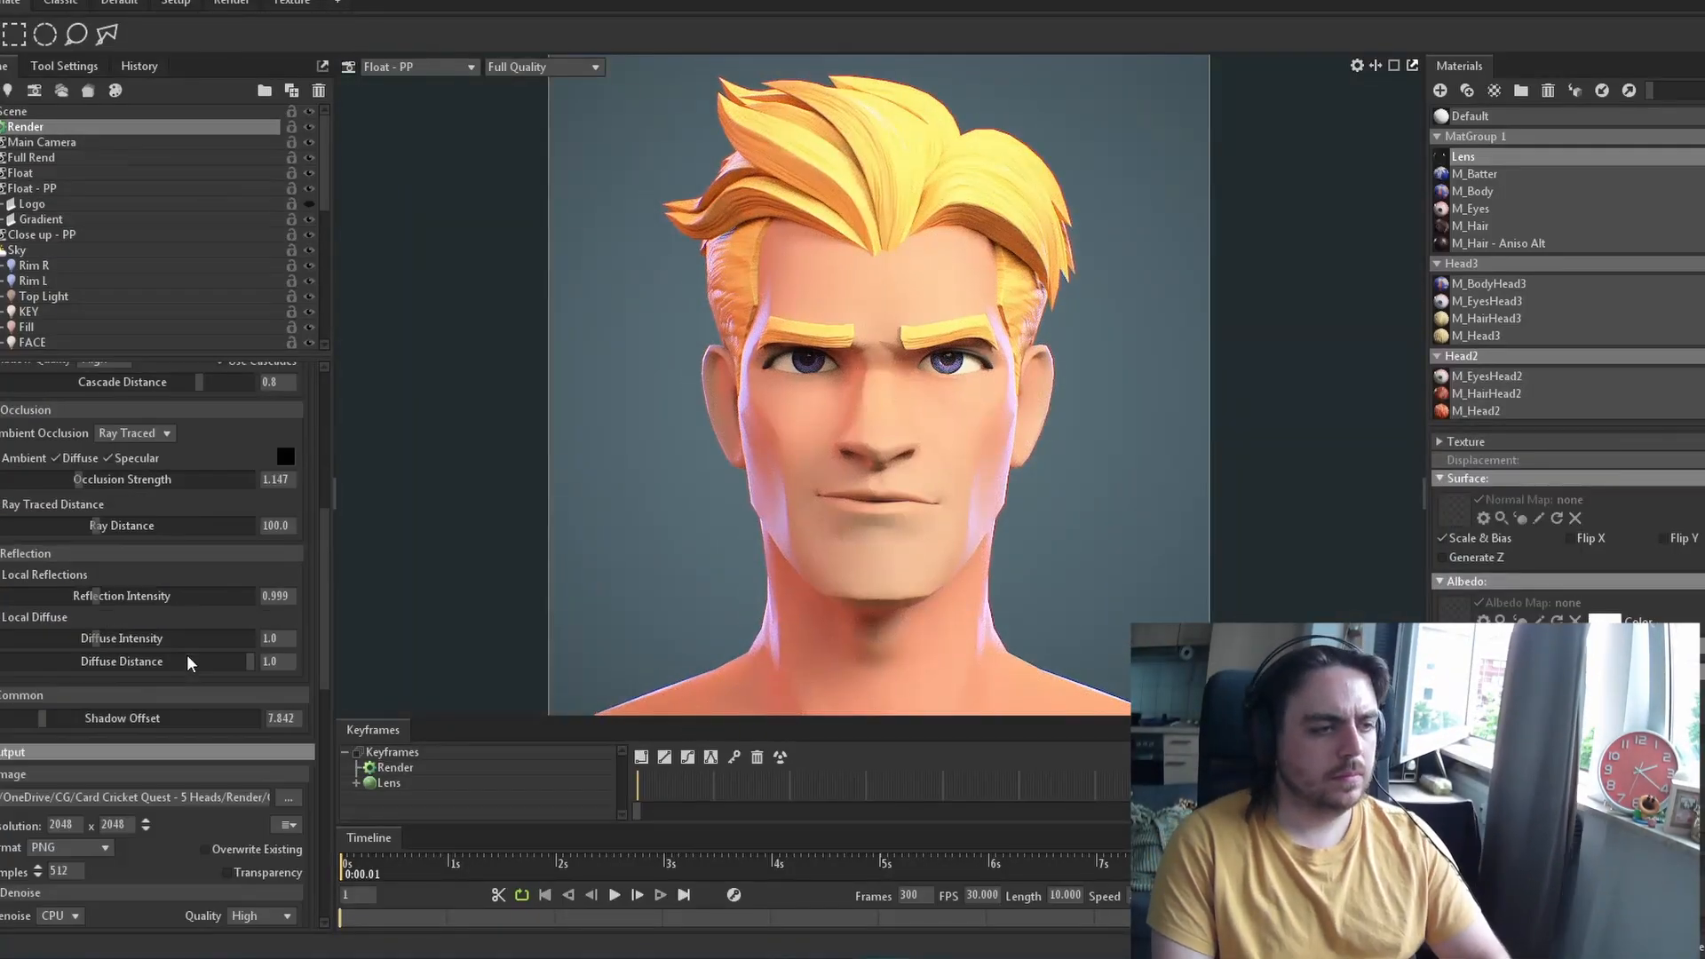
click(38, 833)
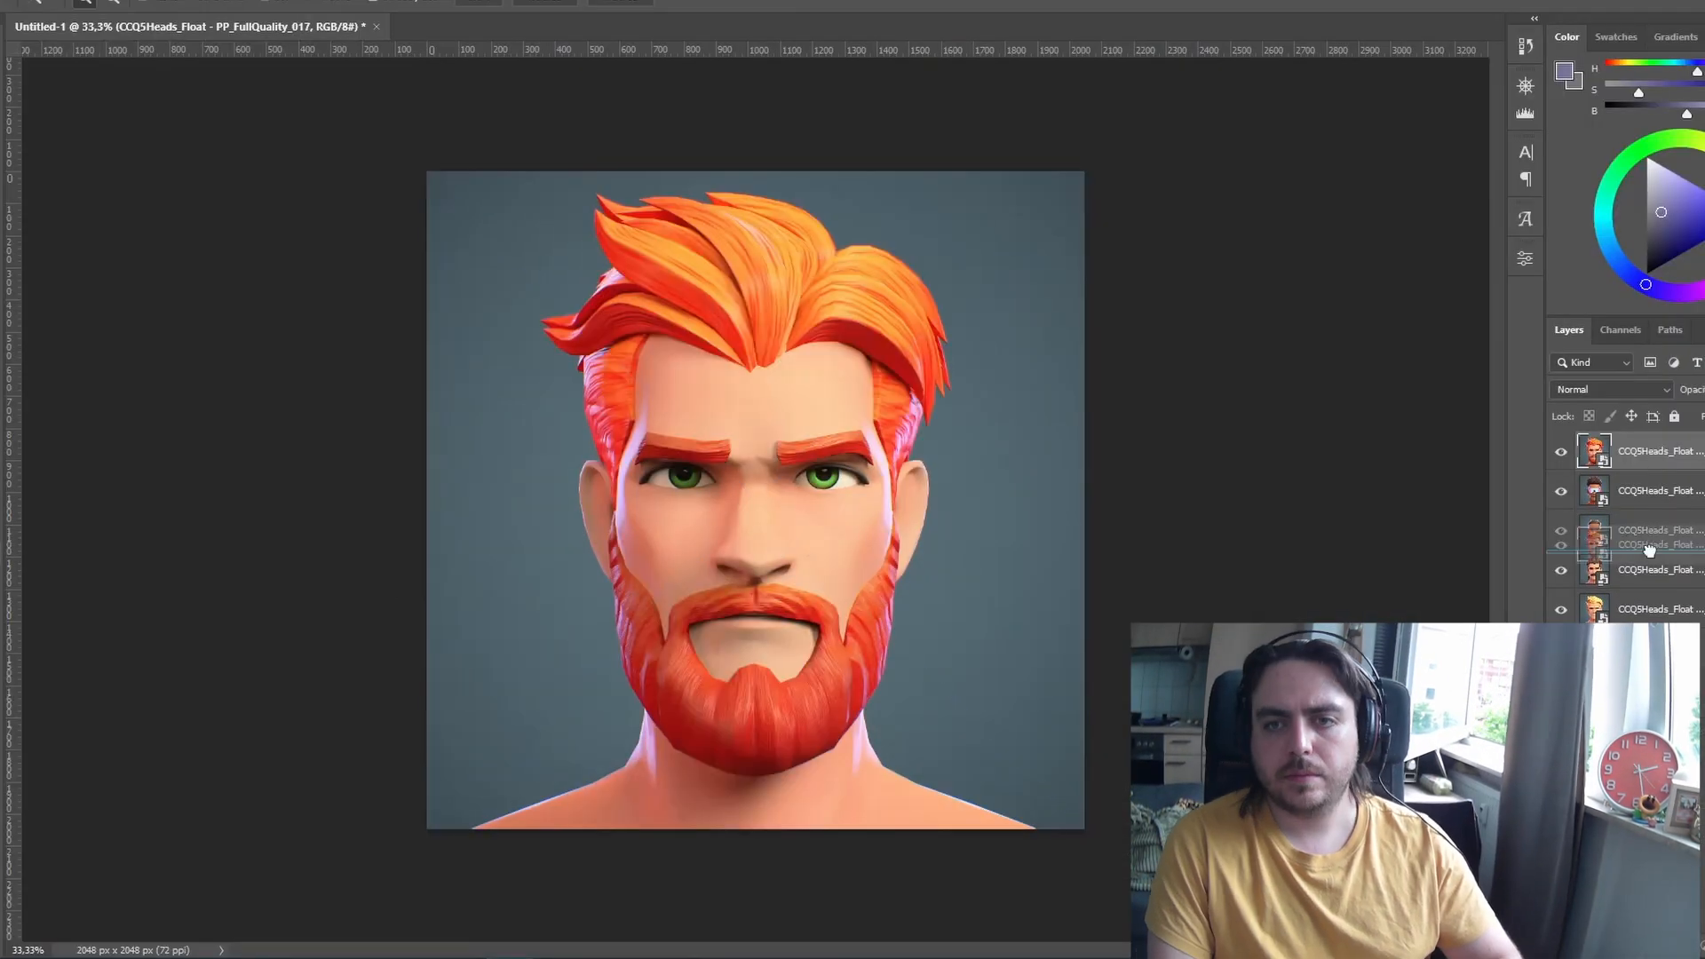
In Photoshop, move the orange-haired head layer down to just above the blond one and select the dark-bearded head layer
drag(1650, 551, 1649, 559)
click(1560, 491)
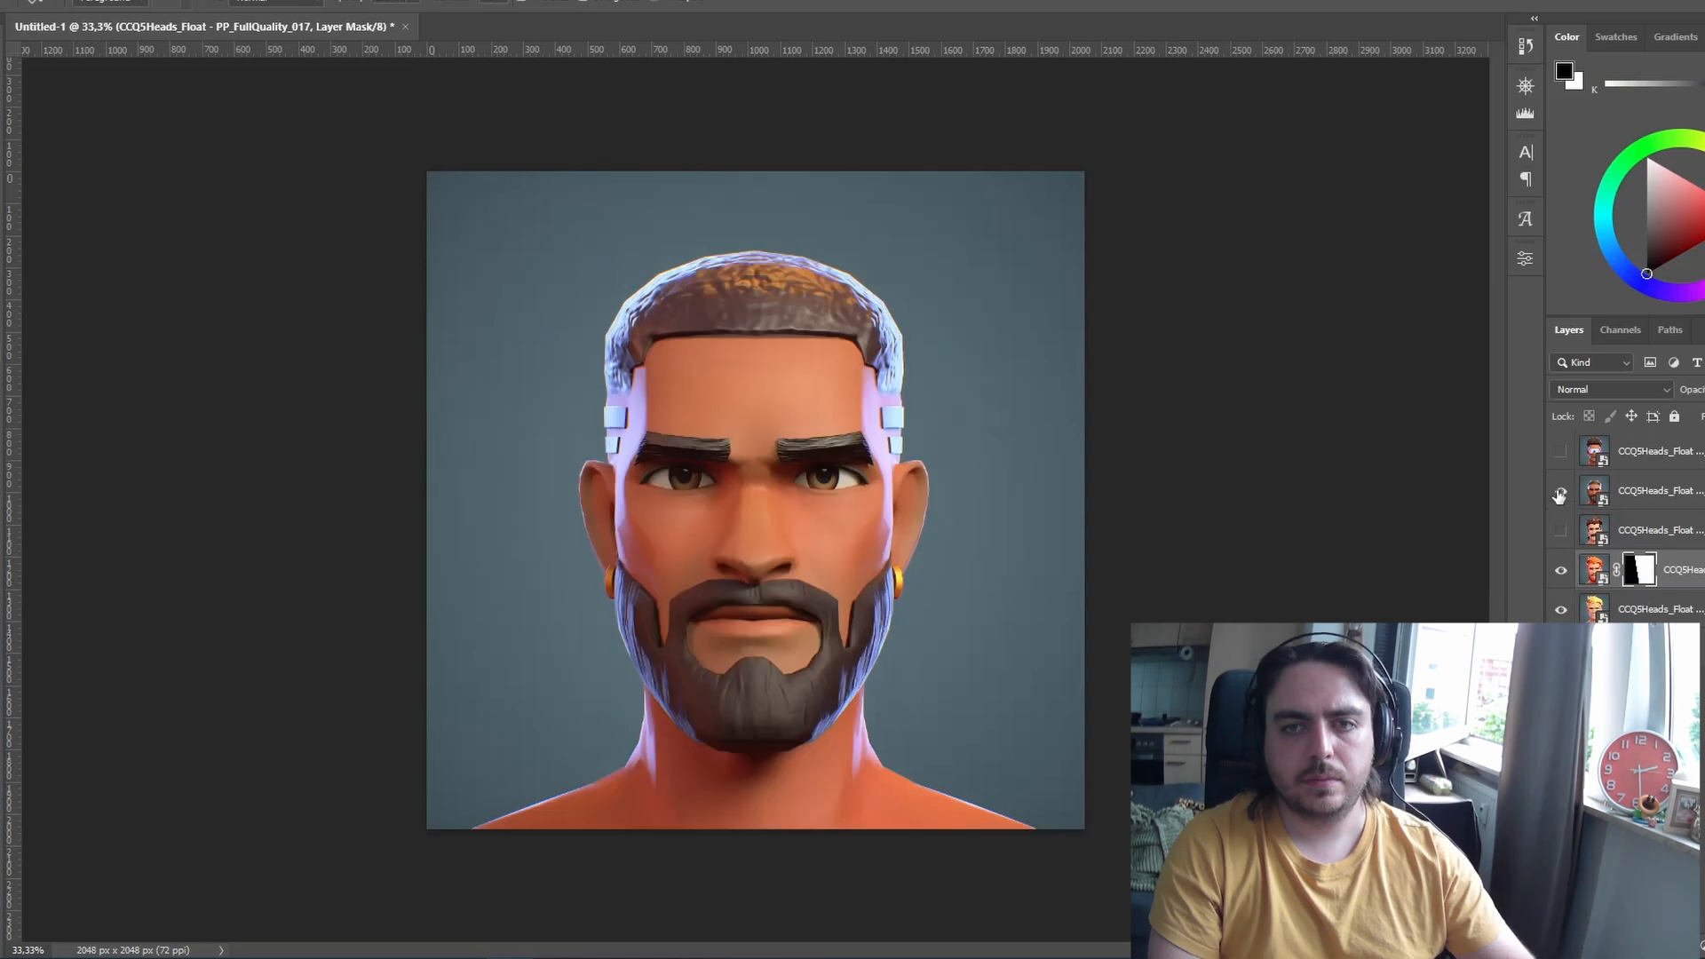
click(1655, 499)
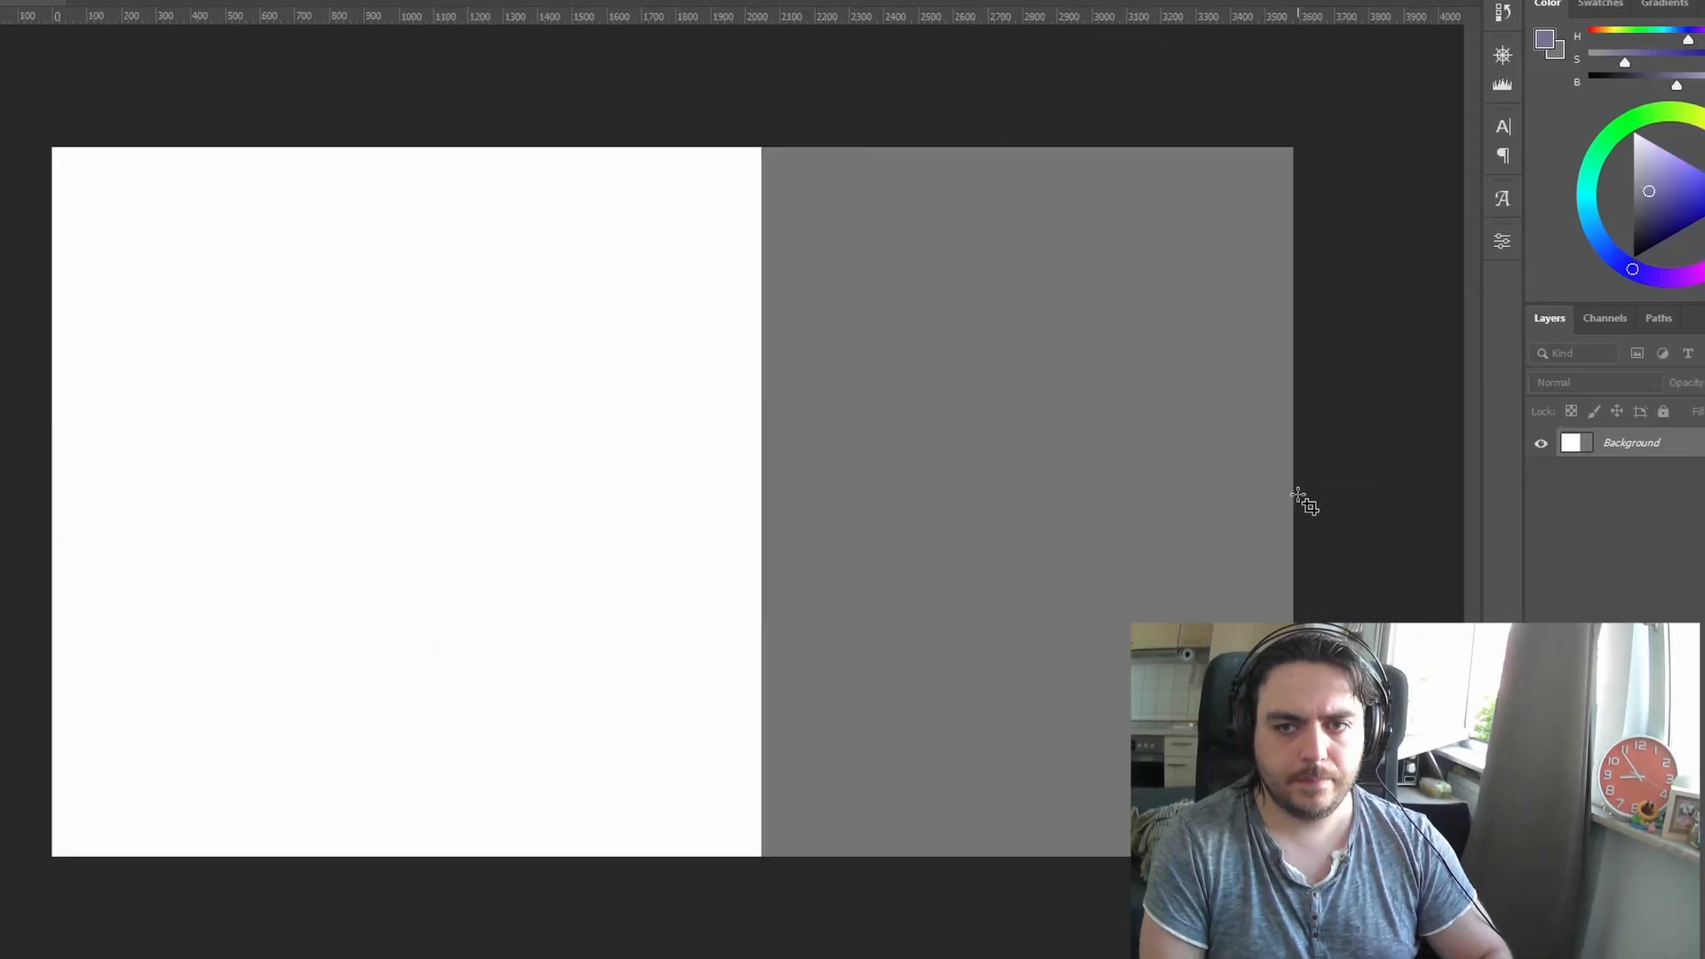
Paste a copied image into the new layout document and duplicate it to another spot on the canvas
key(ctrl+v)
alt+drag(626, 472, 957, 307)
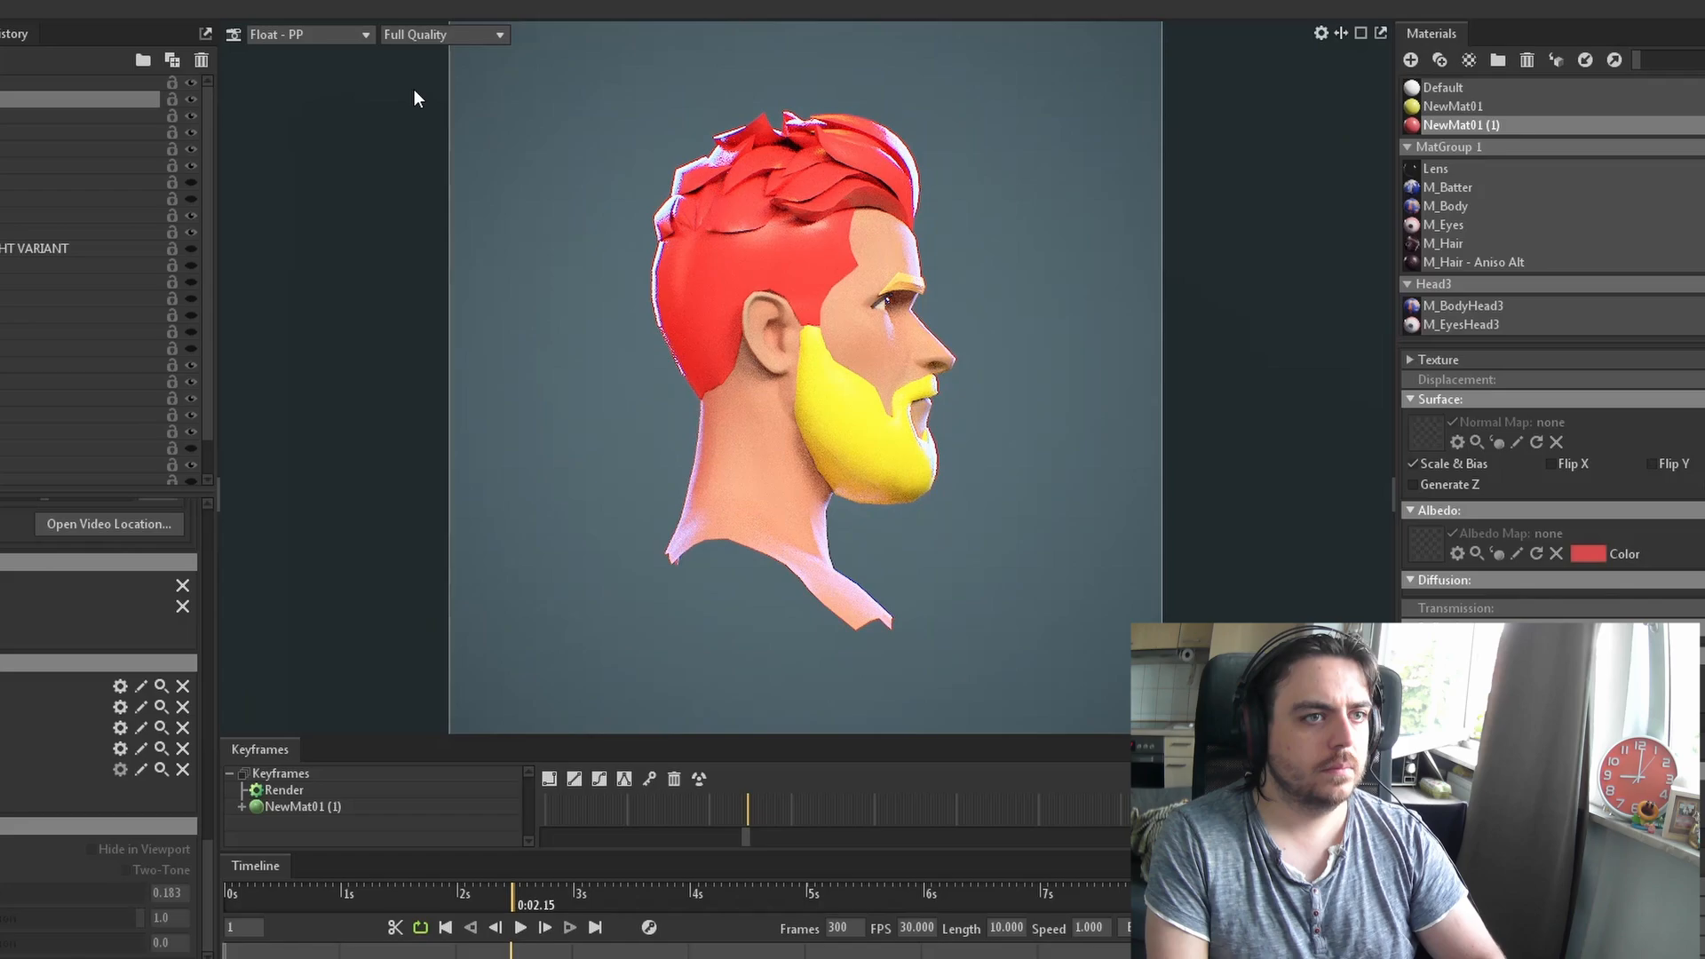
In Marmoset Toolbag, show the Albedo render pass and assign the Default material, coloured grey, to Head_Neutral_MESH
click(417, 33)
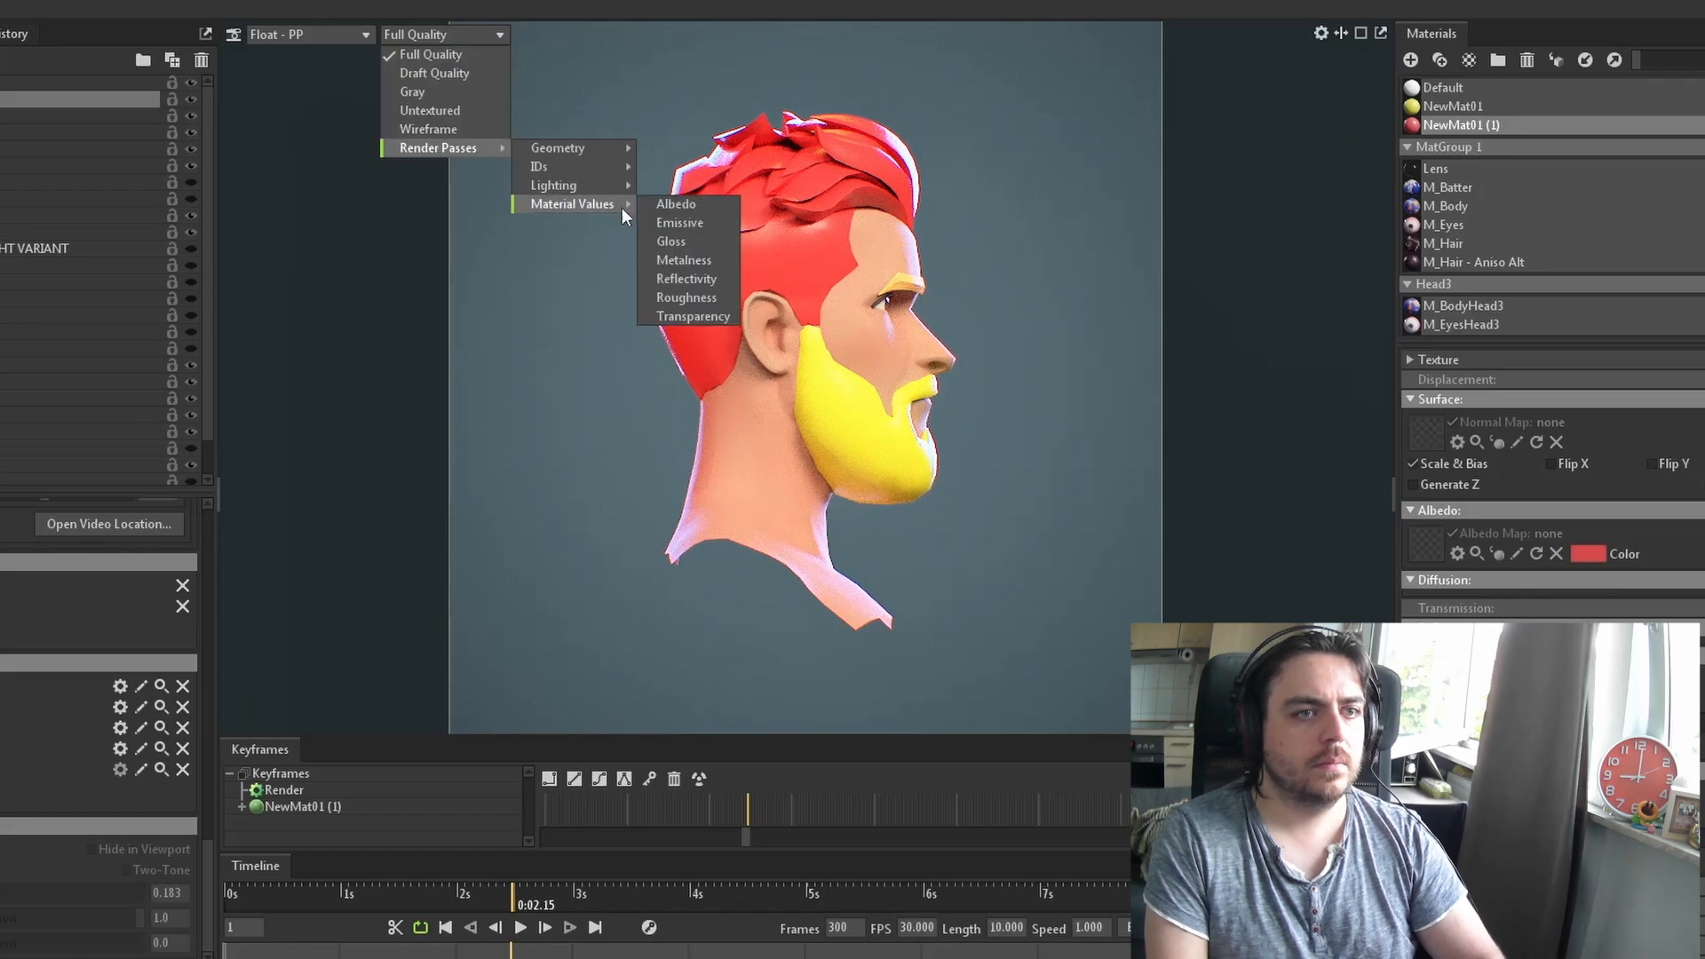
click(671, 198)
drag(1412, 87, 107, 382)
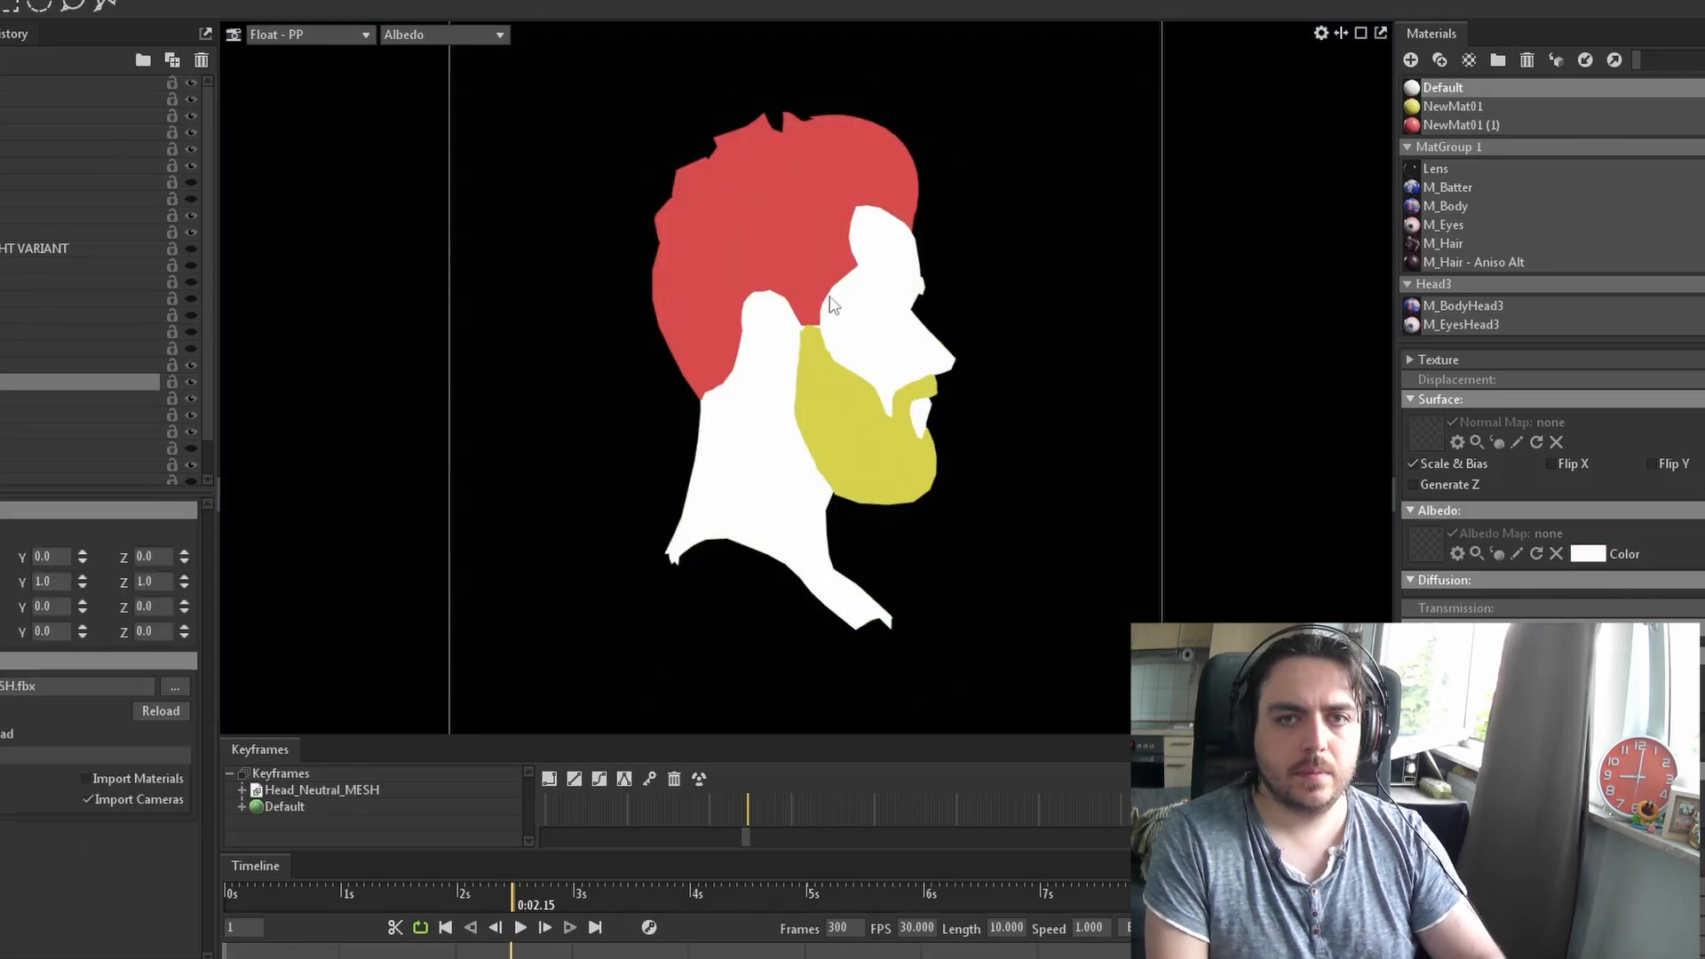
click(1587, 553)
click(902, 456)
click(1034, 326)
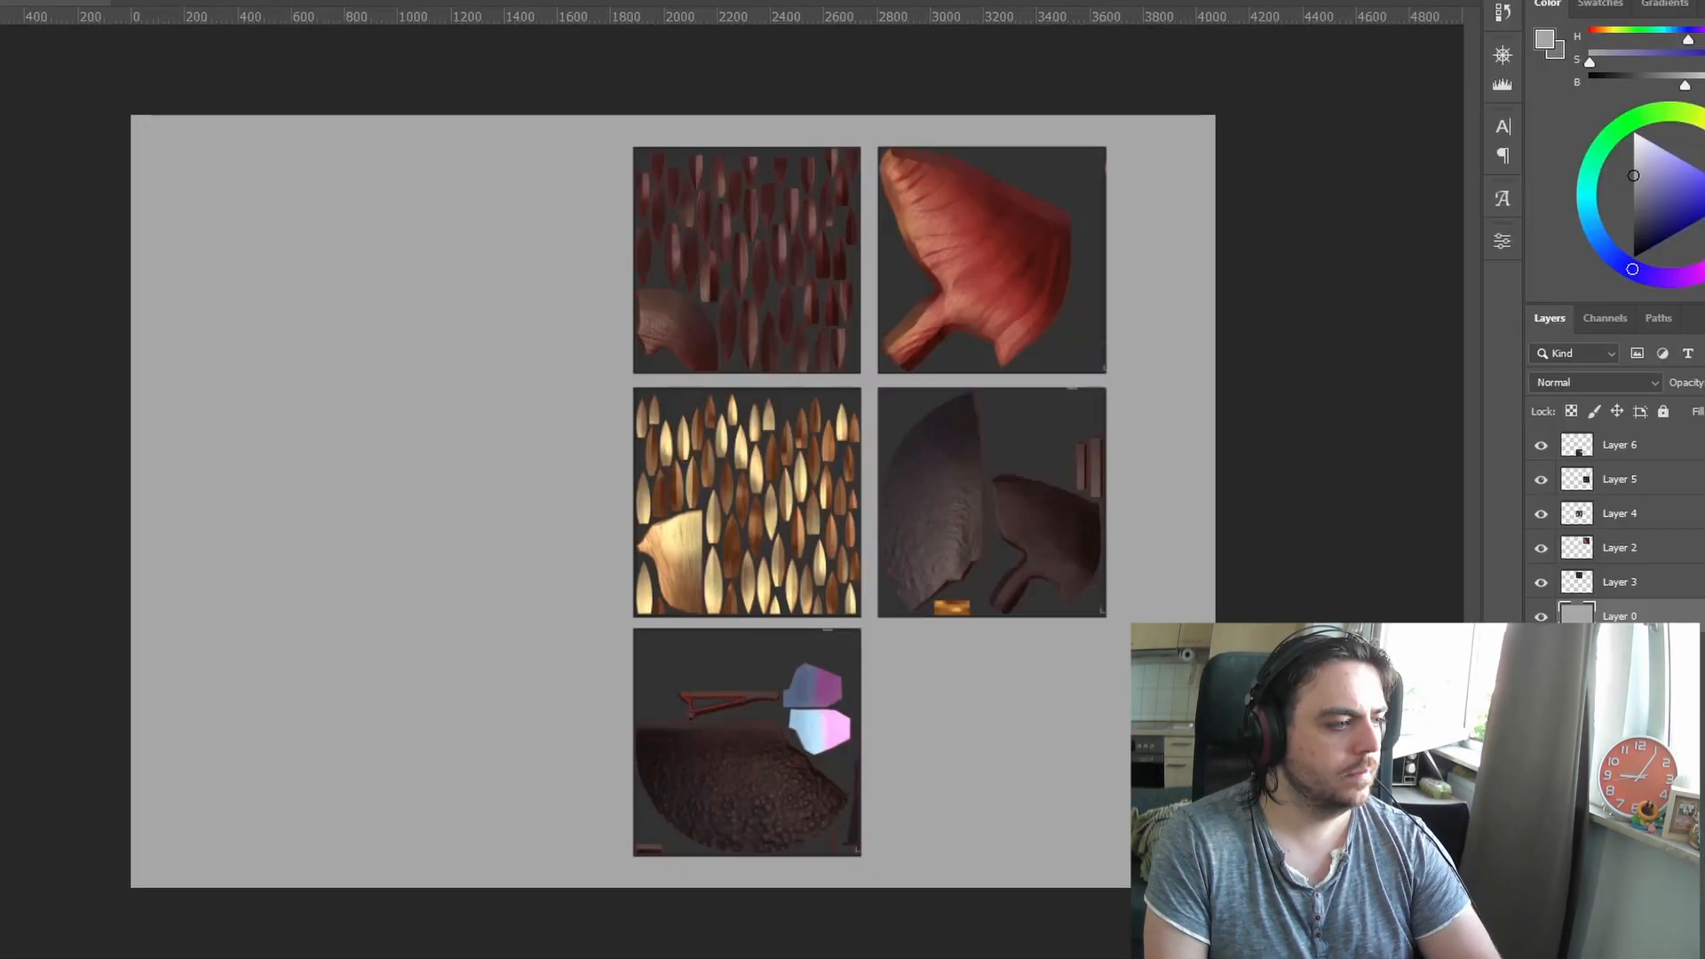
In Photoshop, place the flat-colour head renders as layers in the hair texture layout
drag(44, 545, 672, 501)
key(Return)
key(ctrl+z)
key(Return)
key(Return)
key(Return)
Scale the placed head renders down and move them beside the texture sheets
key(ctrl+t)
drag(946, 775, 742, 569)
drag(533, 456, 373, 376)
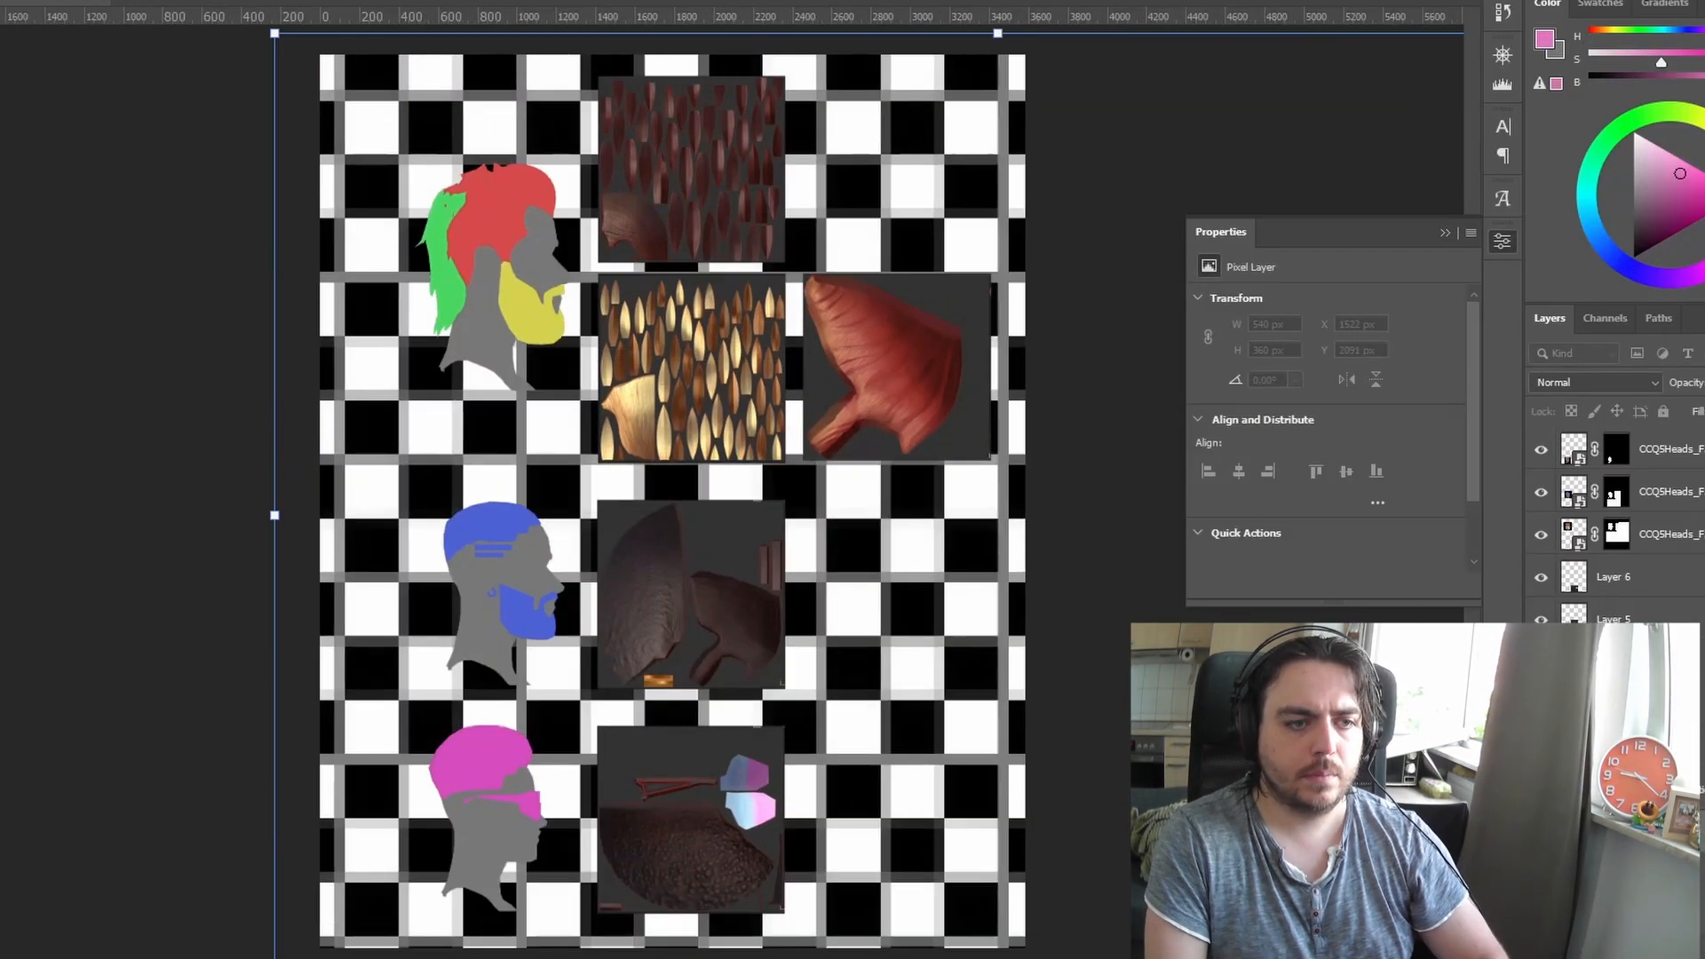
Blend and merge the checkerboard pattern into the layout background, and shift the merged background's colour to purple
scroll(1617, 381, down, 11)
scroll(1616, 381, down, 2)
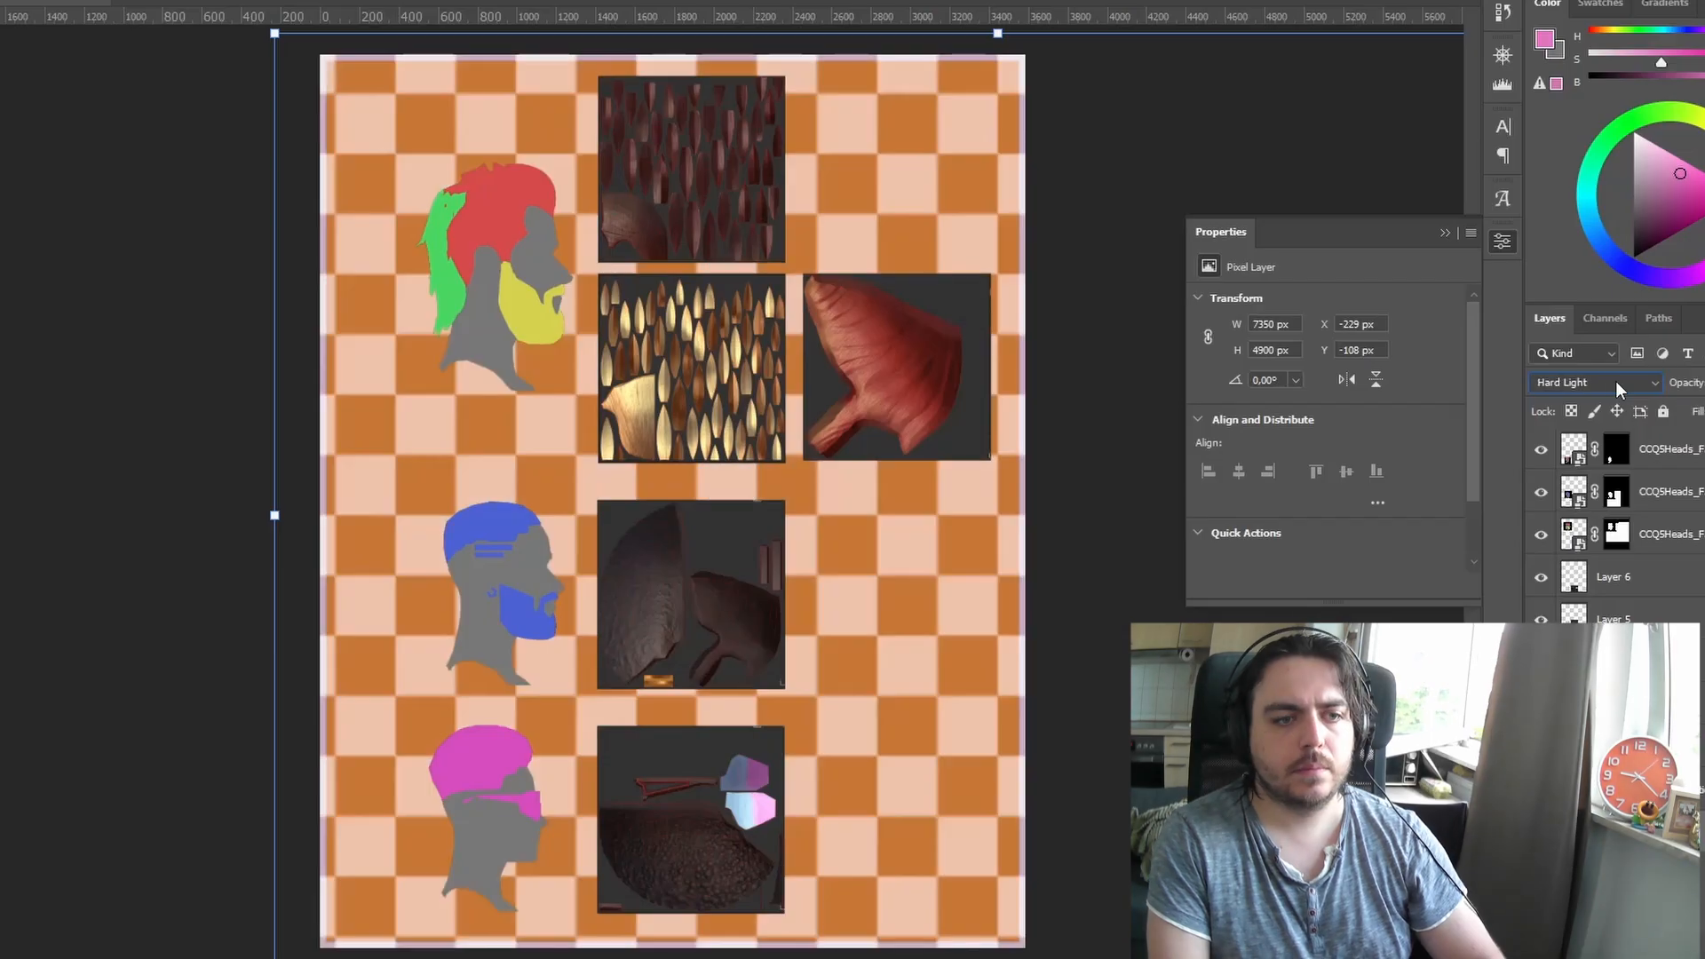
key(ctrl+e)
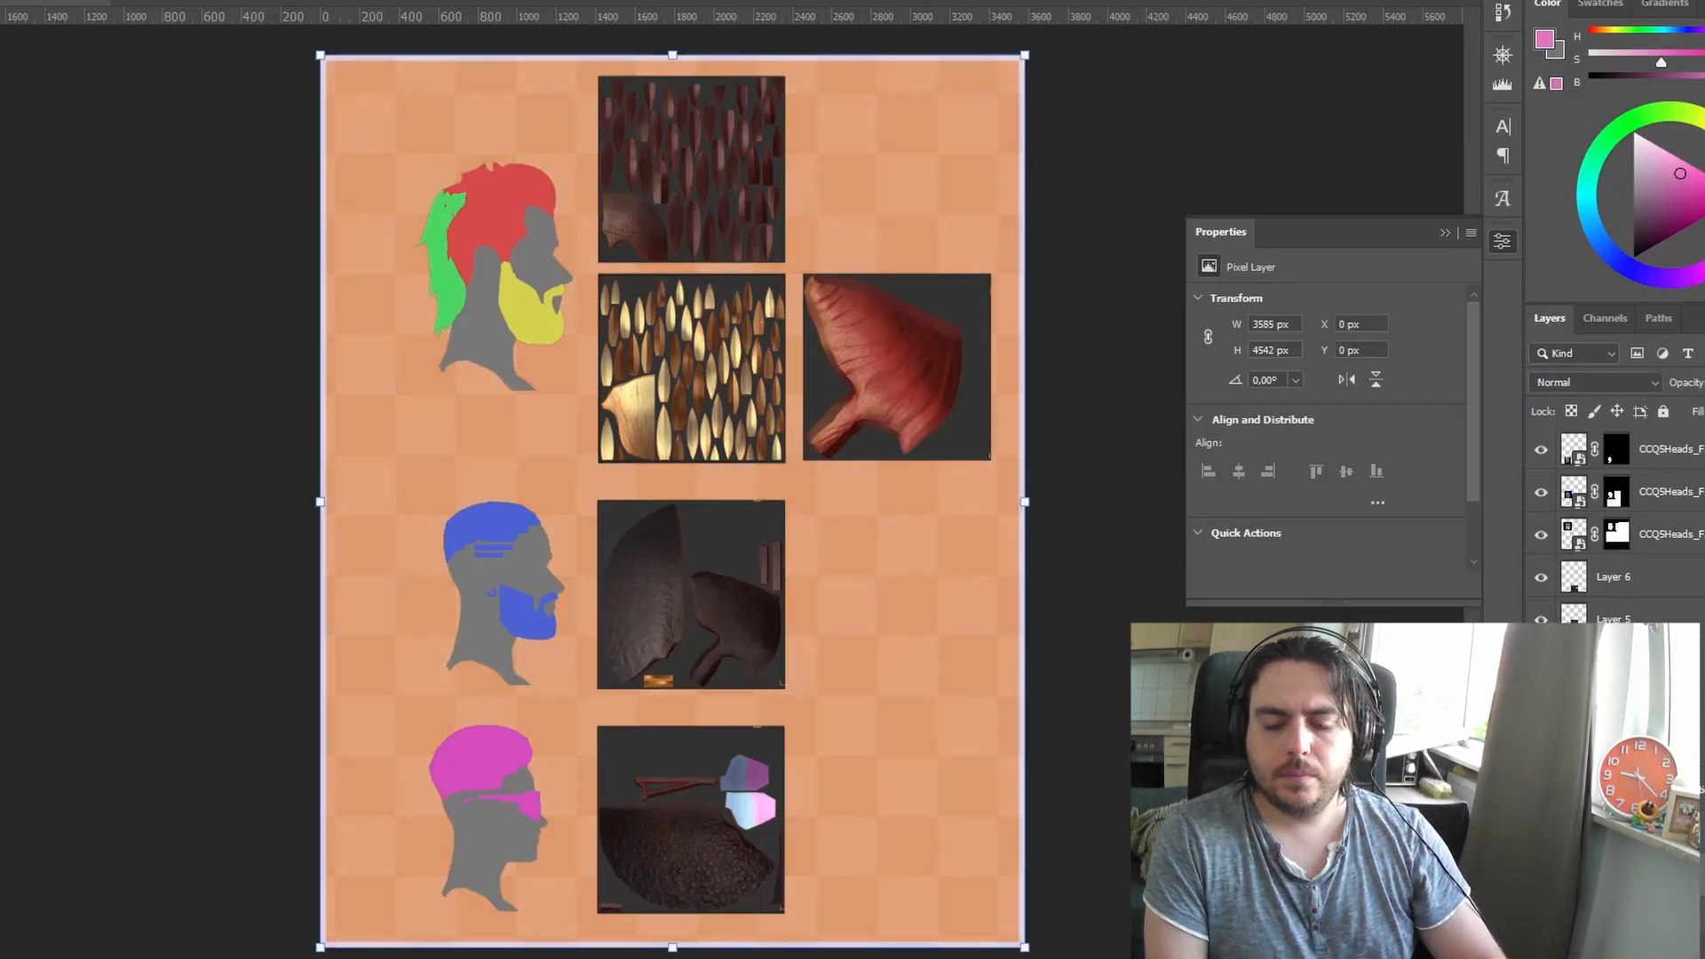
drag(1324, 369, 1232, 385)
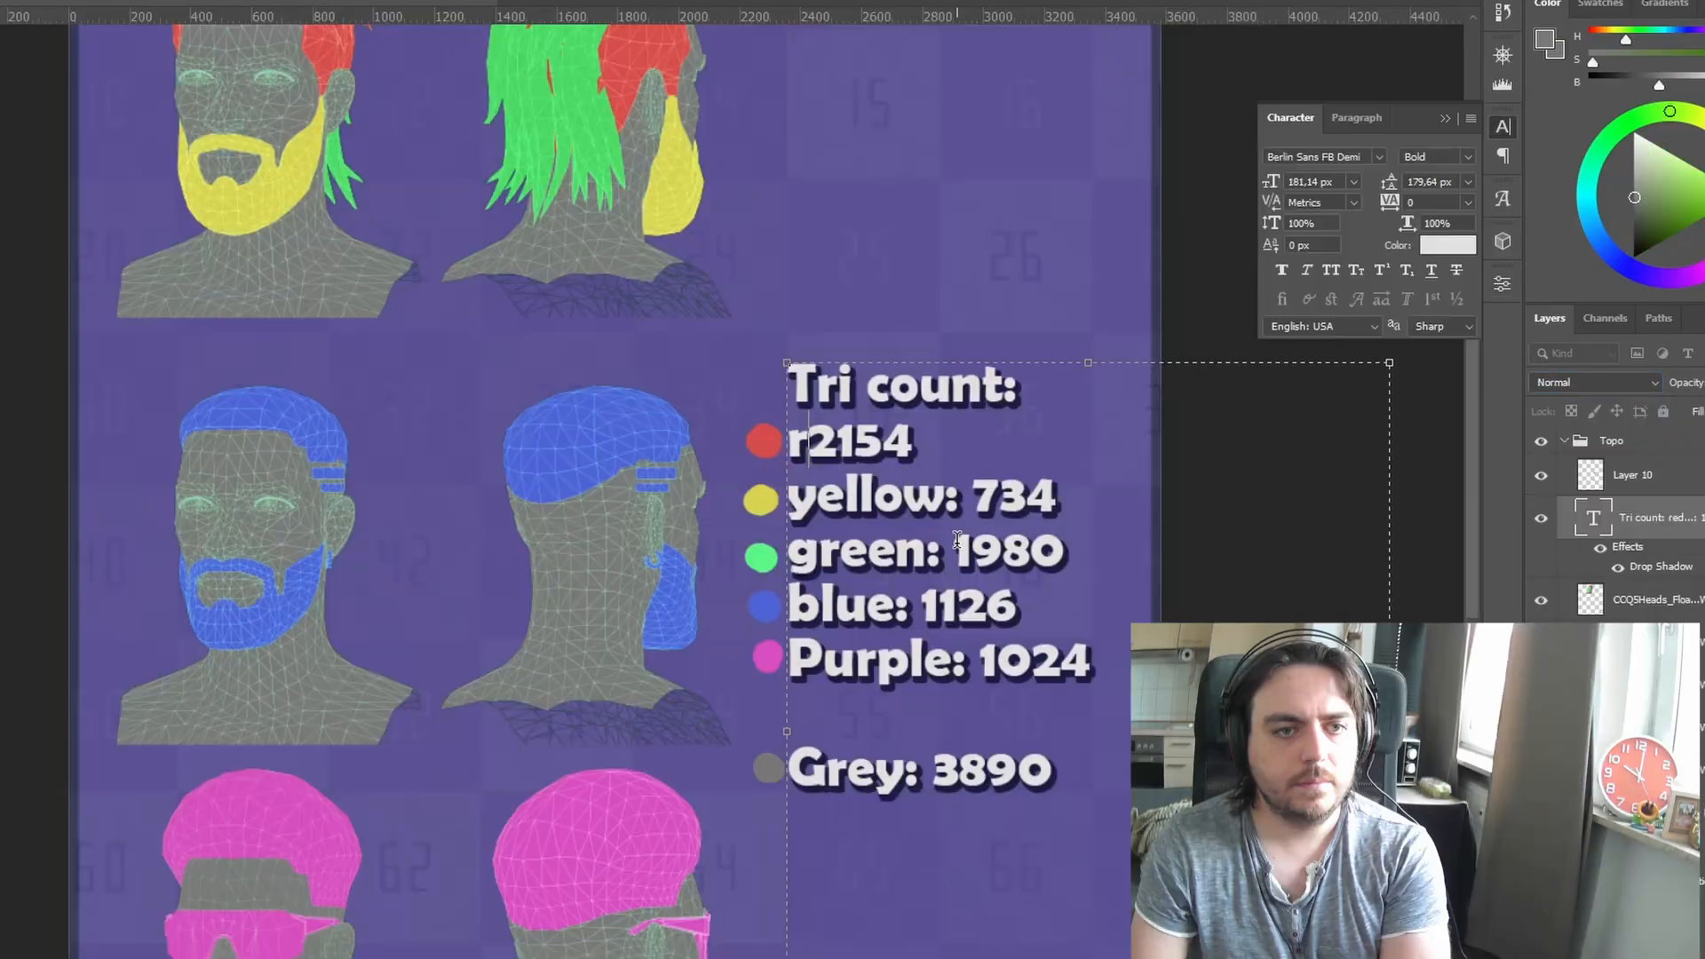
Remove the colour names from the tri count list, leaving only the numbers 2154, 734, 1980, 1126, 1024 and 3890
key(BackSpace)
click(972, 498)
key(BackSpace)
key(BackSpace)
key(BackSpace)
key(BackSpace)
key(BackSpace)
key(BackSpace)
key(BackSpace)
key(BackSpace)
click(977, 662)
key(BackSpace)
key(BackSpace)
key(BackSpace)
key(BackSpace)
key(BackSpace)
key(BackSpace)
key(BackSpace)
key(BackSpace)
click(931, 770)
key(BackSpace)
key(BackSpace)
key(BackSpace)
key(BackSpace)
key(BackSpace)
key(BackSpace)
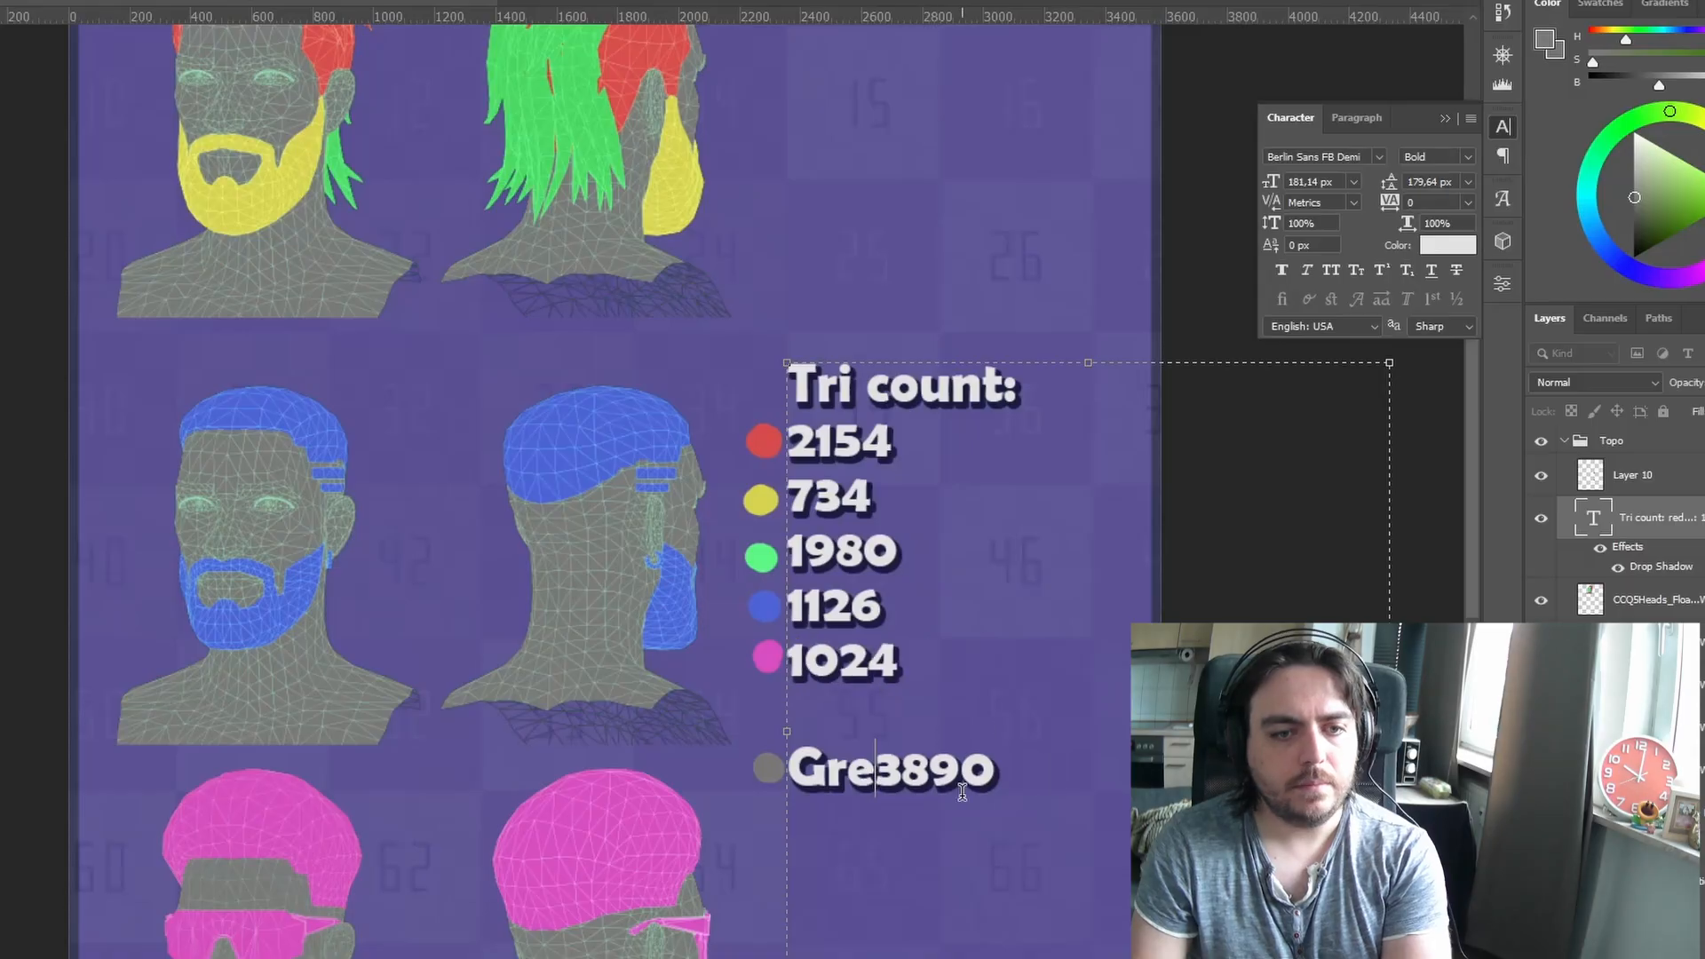
key(ctrl+0)
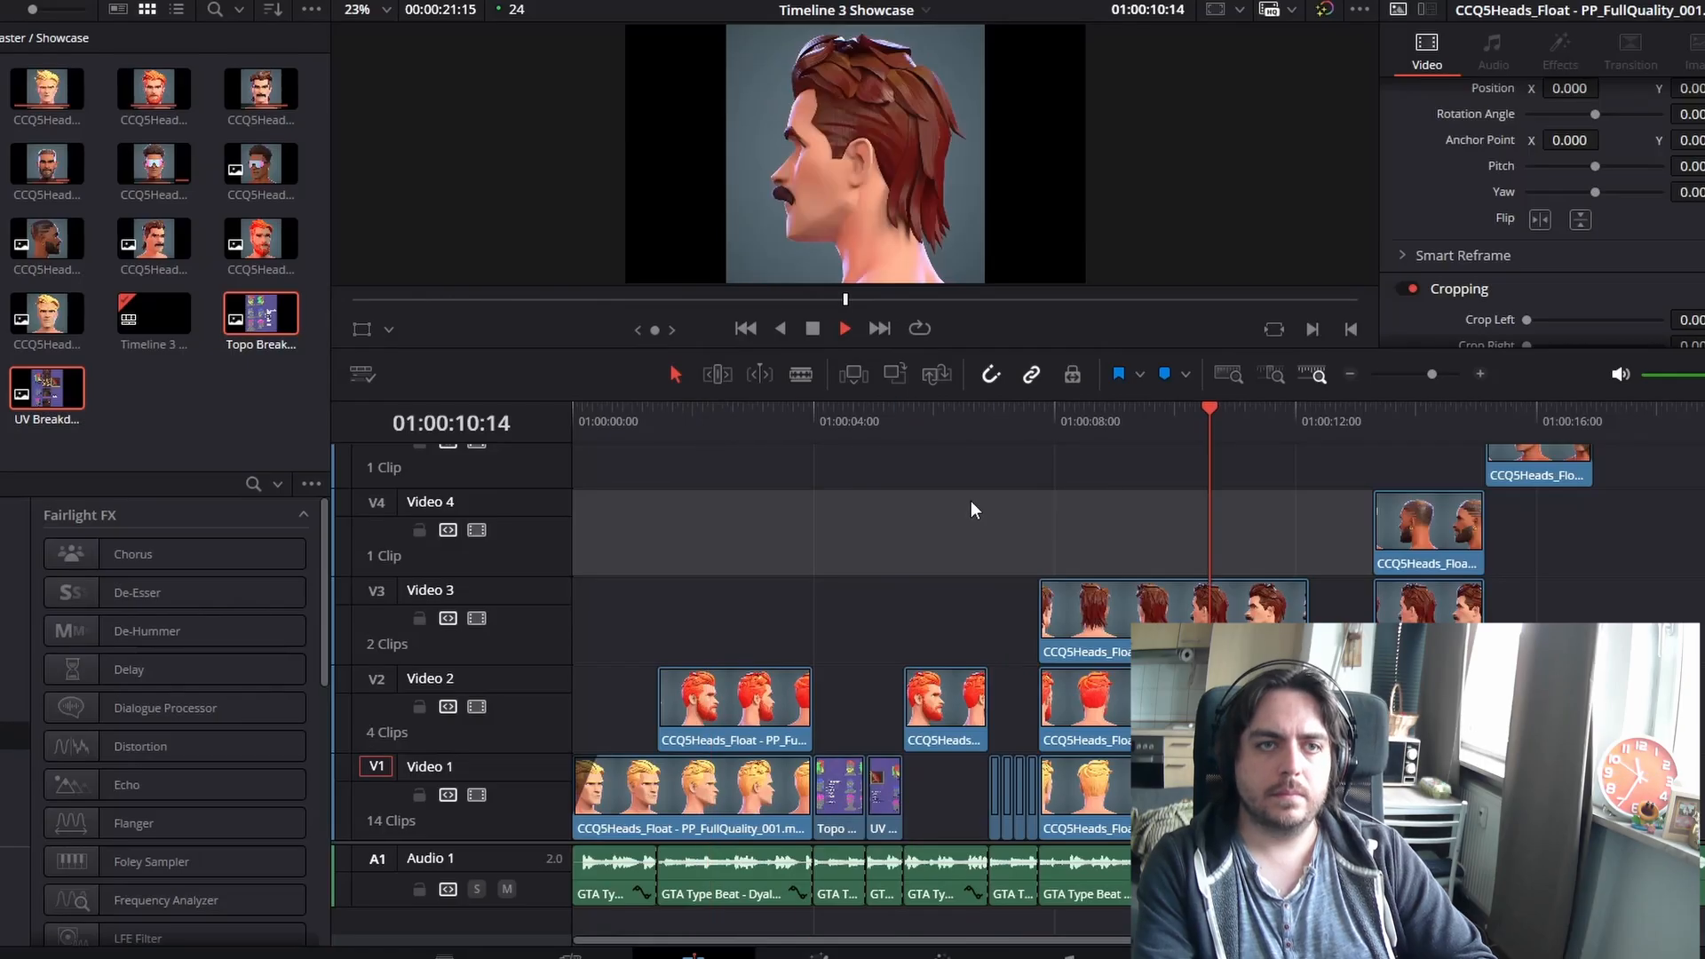
In DaVinci Resolve, stop playback and delete the mustached head clip under the playhead on Video 3
key(space)
click(1110, 612)
key(BackSpace)
Extend the start of the Video 4 clip earlier, split it at 01:00:12:06 and trim the second part's start, then play the edit back
drag(1376, 545, 1165, 545)
click(1310, 412)
key(ctrl+b)
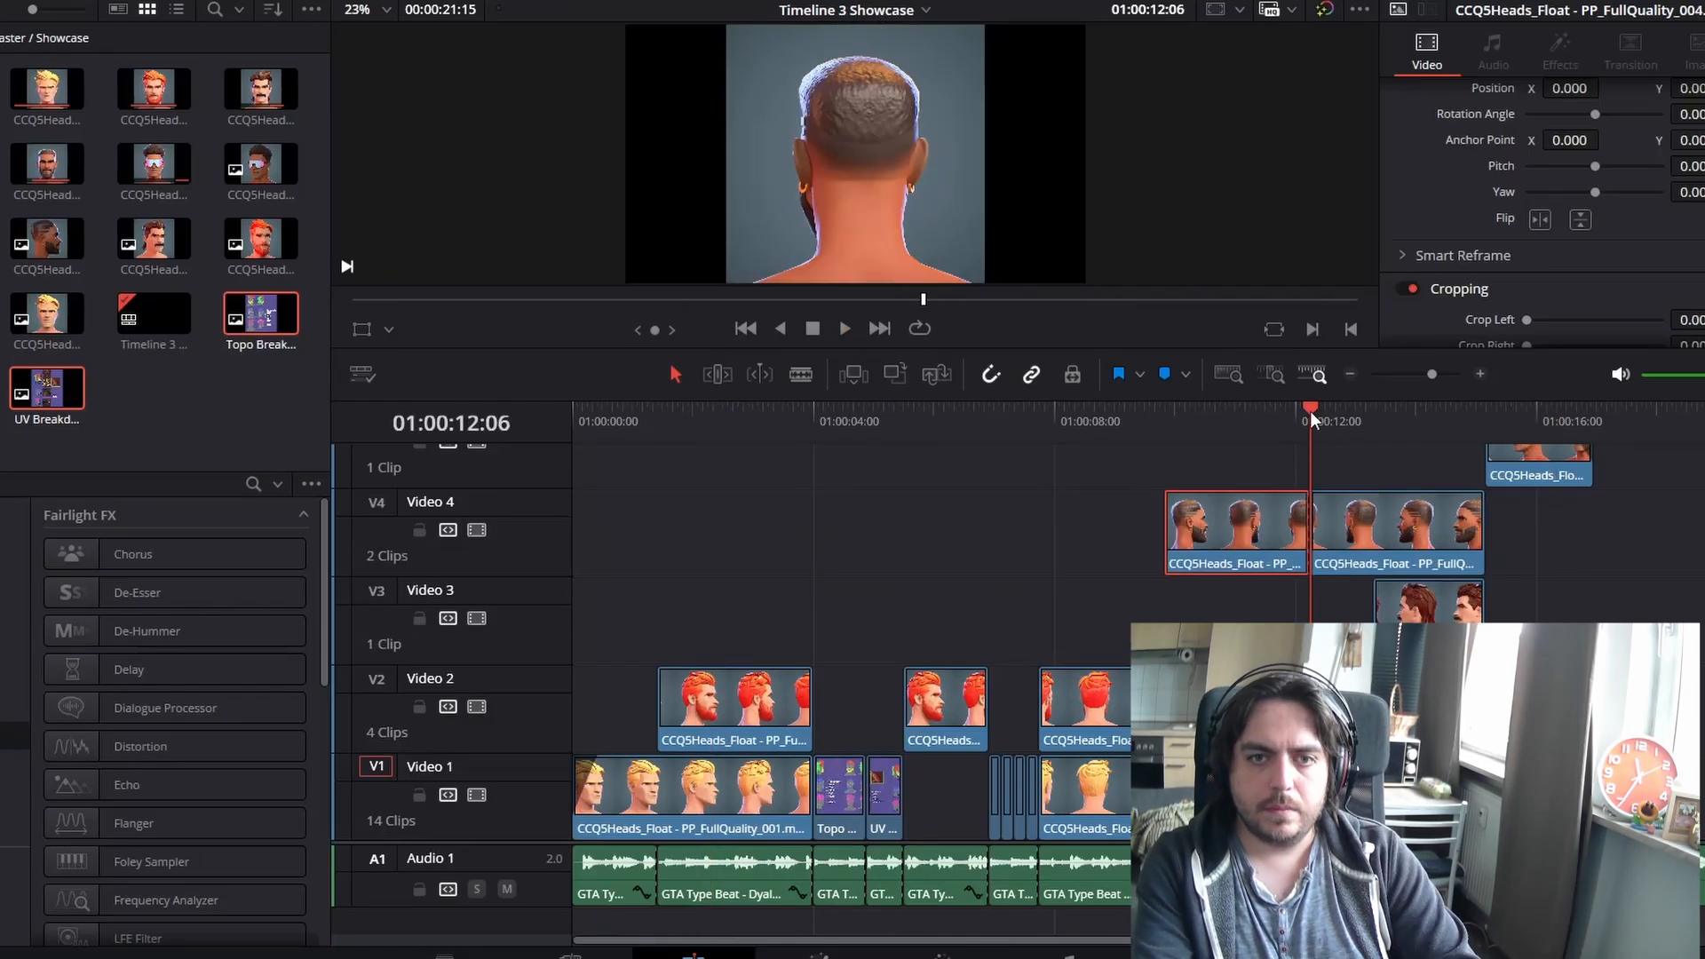
drag(1314, 533, 1375, 533)
click(884, 412)
key(space)
click(1010, 412)
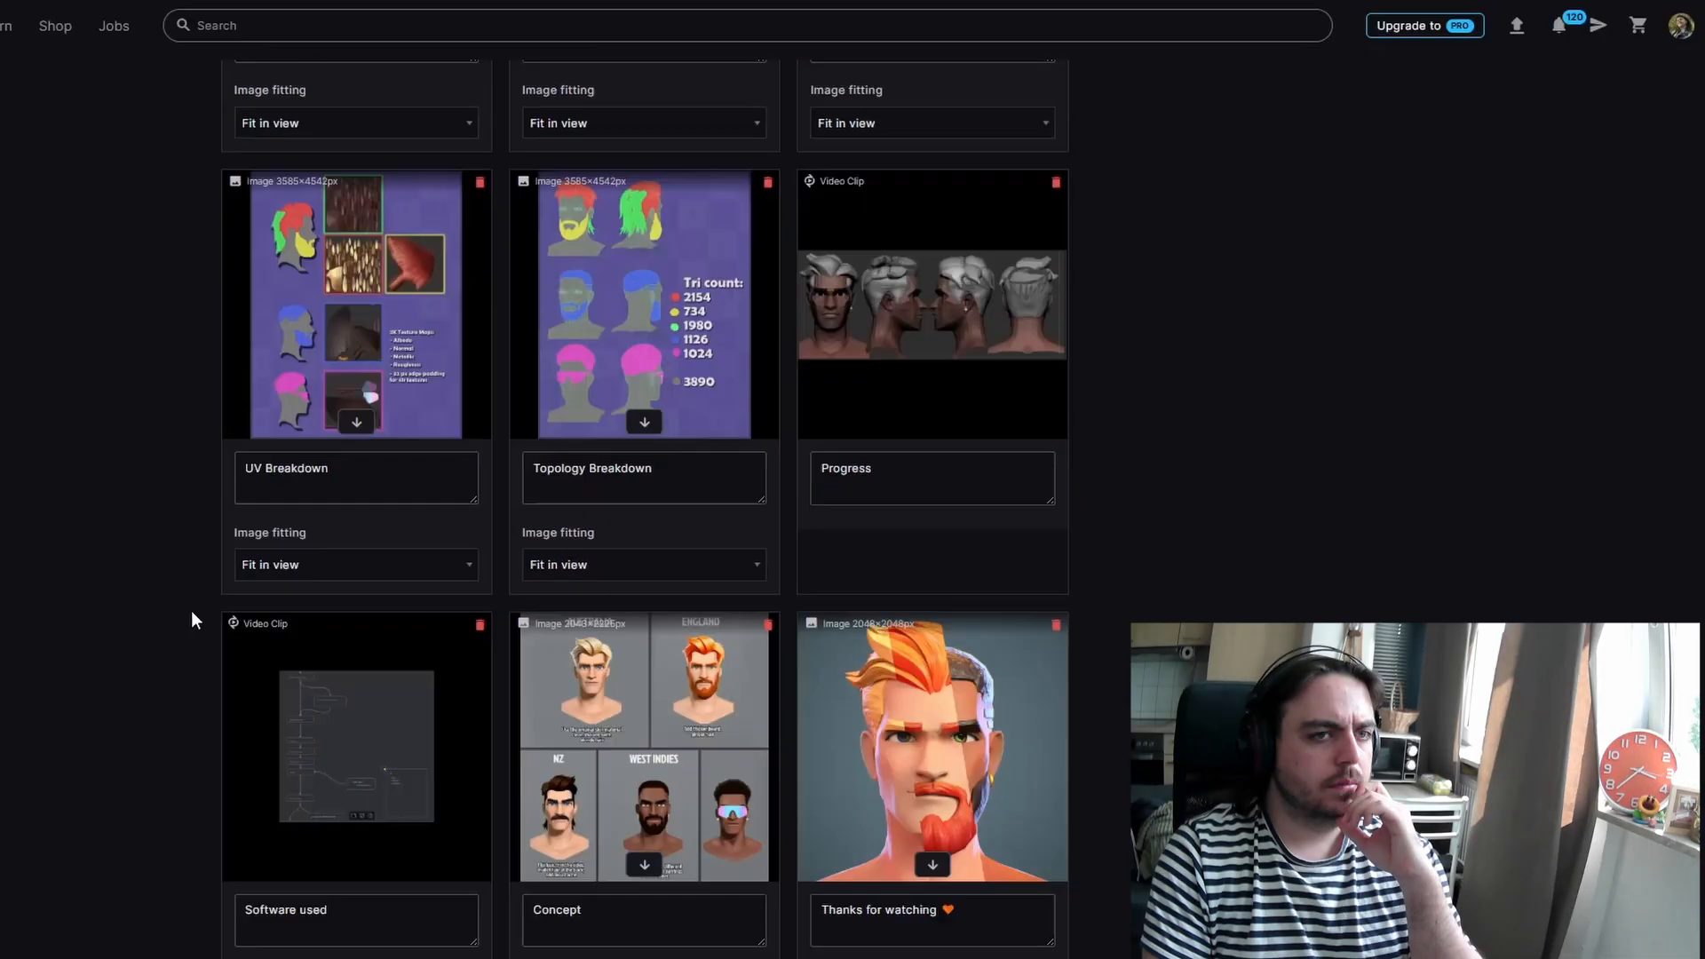
On the ArtStation project page, start the artwork description and search for used software beginning with "Z"
scroll(192, 619, up, 15)
scroll(191, 619, down, 10)
scroll(194, 620, down, 10)
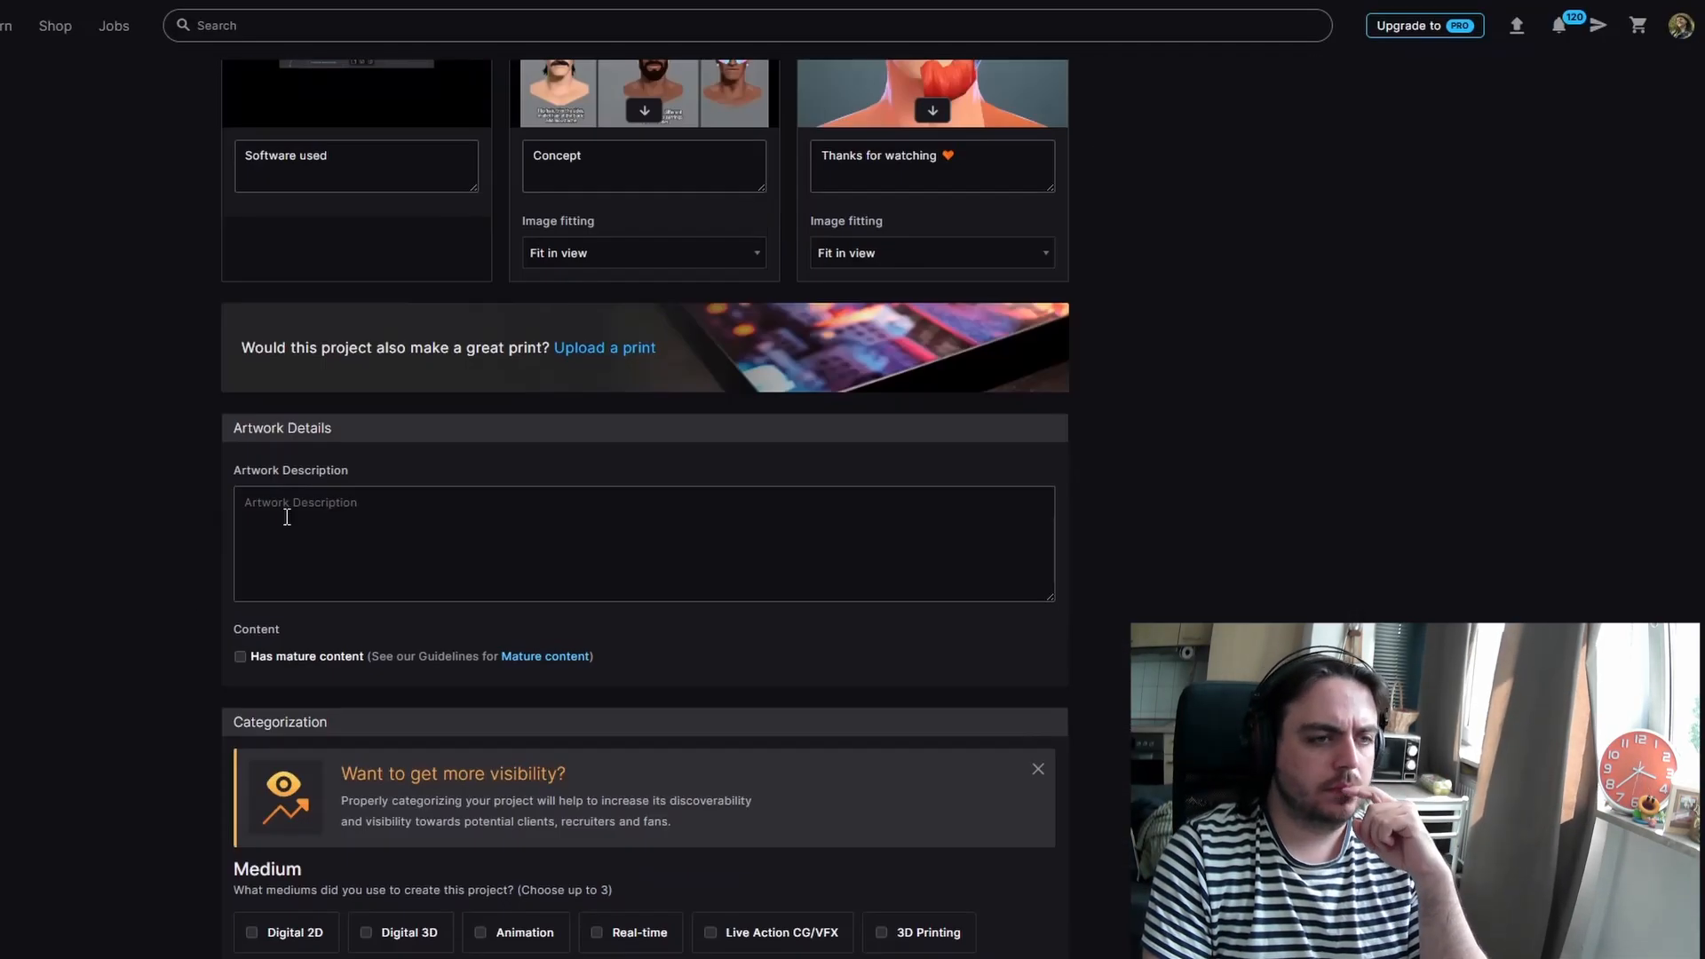
click(325, 524)
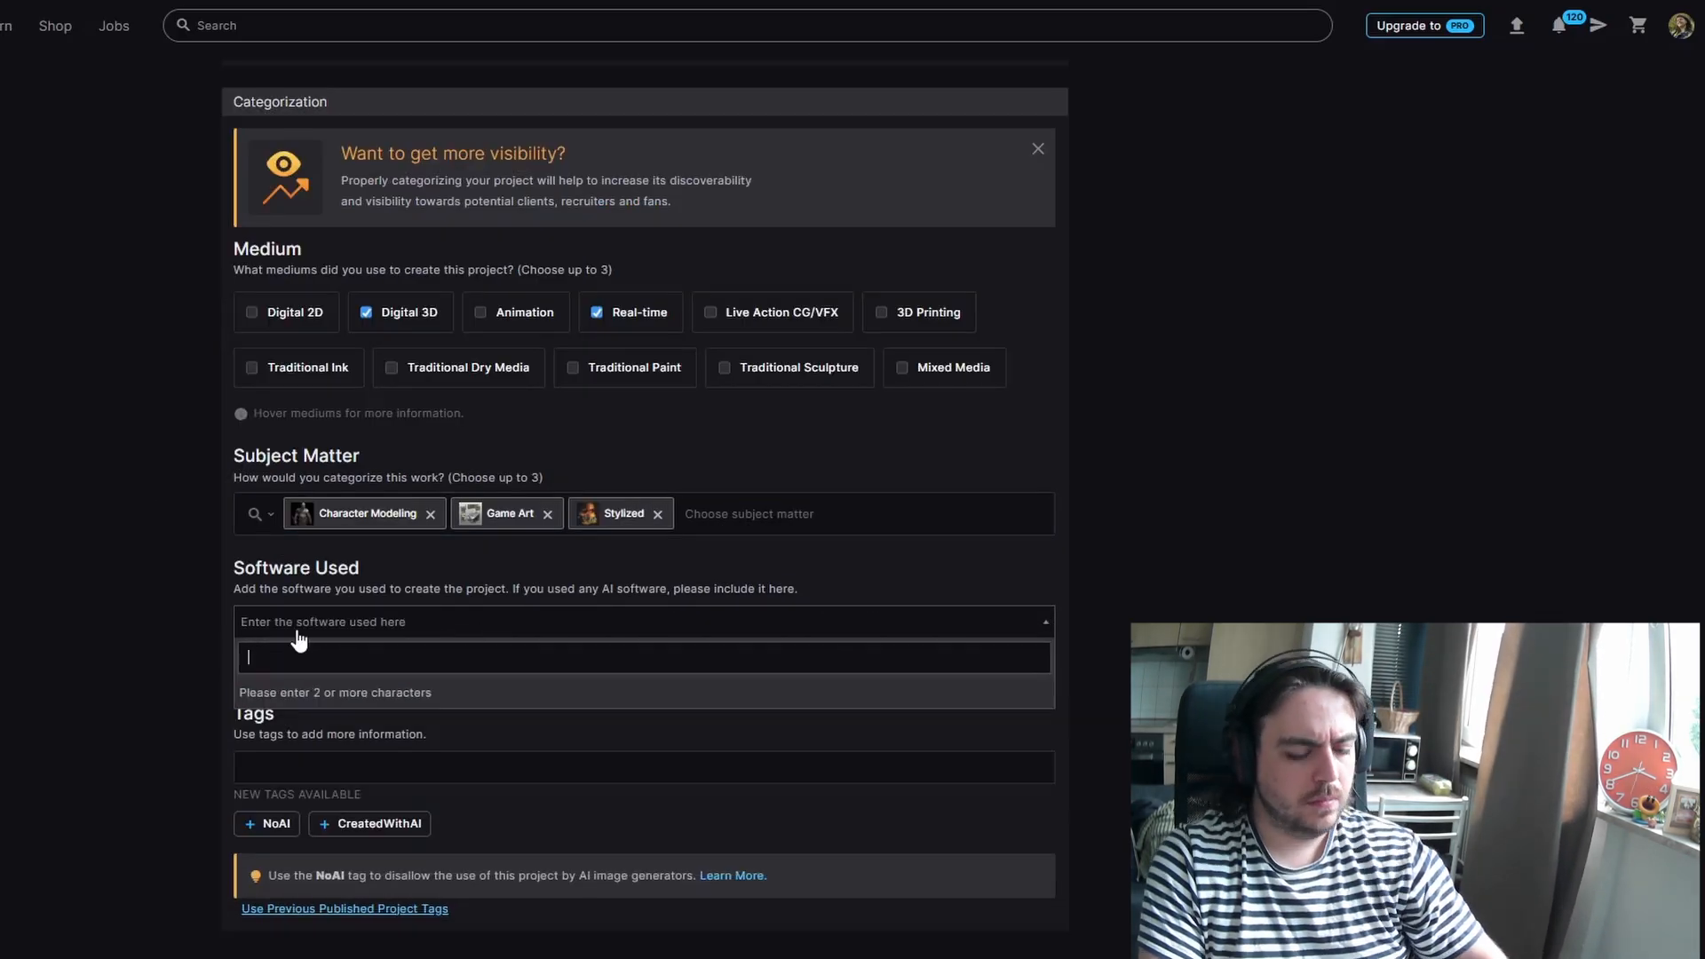
text(Z)
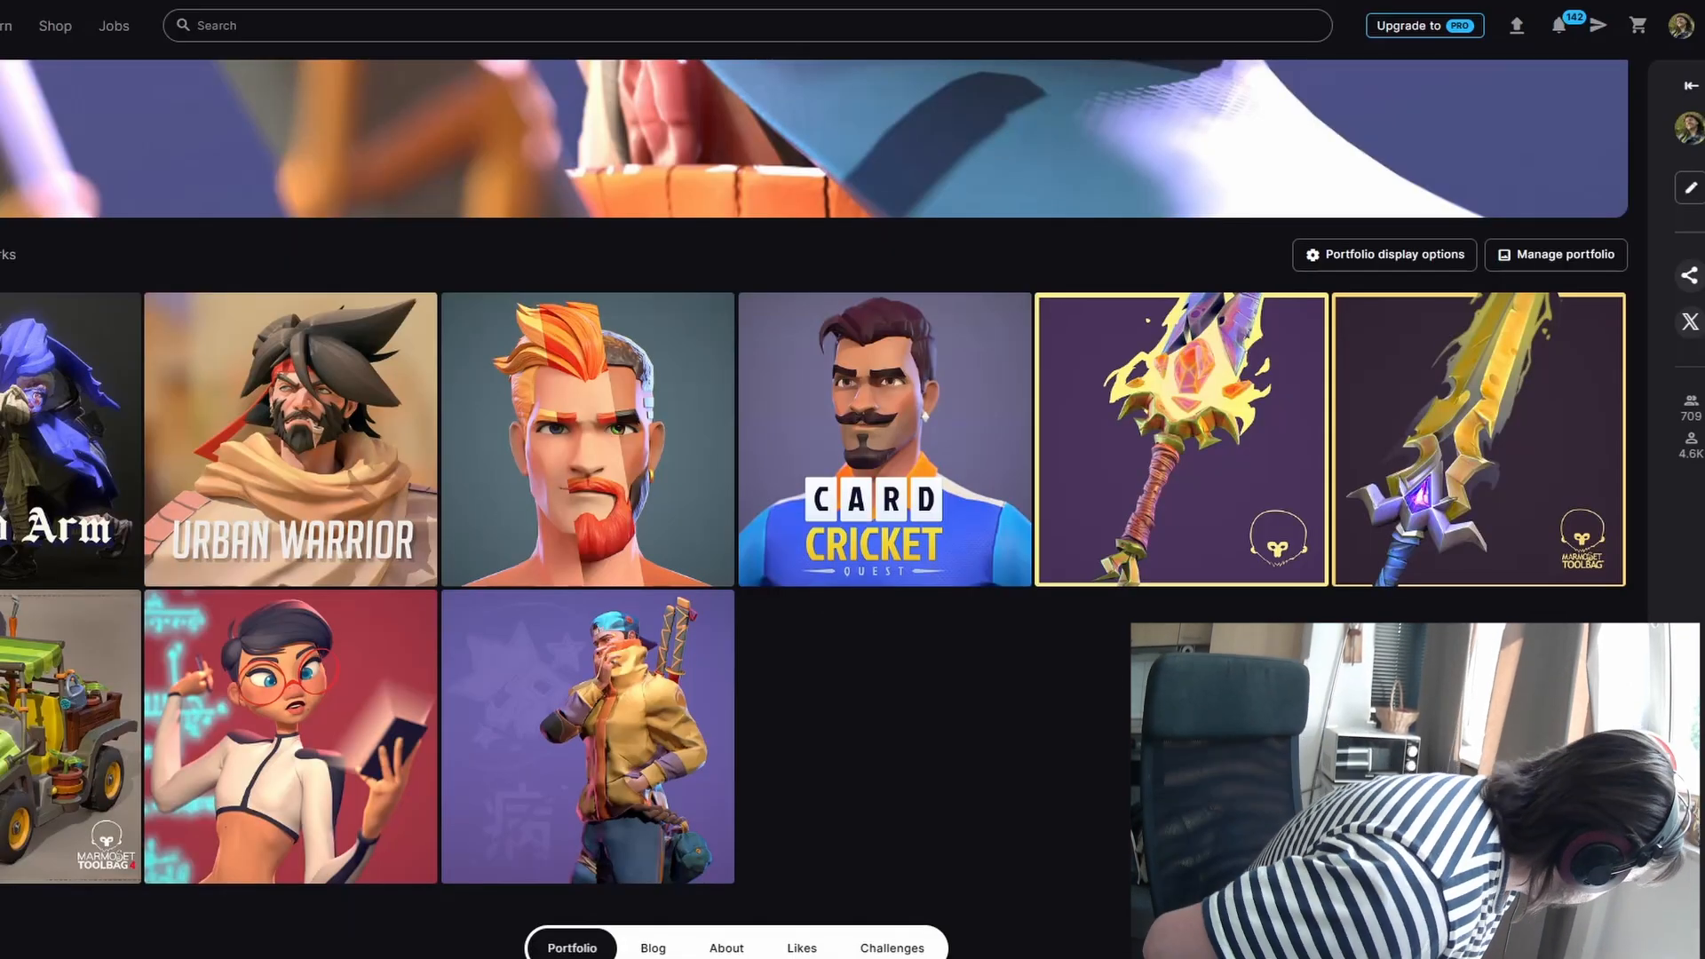